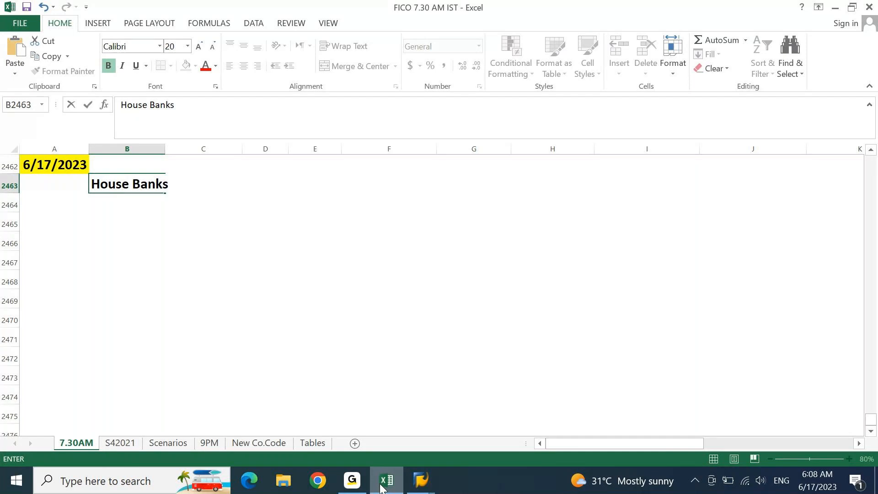
# Step: Give the House Banks heading row A2463:C2463 a light green fill
pyautogui.press('Up')
pyautogui.press('Left')
pyautogui.press('Right')
pyautogui.hotkey('shift', 'Right')
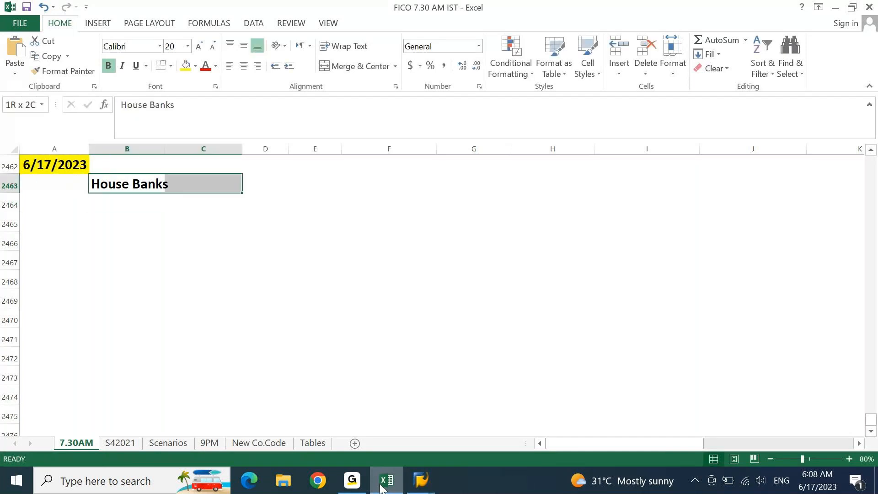
pyautogui.hotkey('shift', 'Left')
pyautogui.press('Left')
pyautogui.hotkey('shift', 'Right')
pyautogui.hotkey('shift', 'Right')
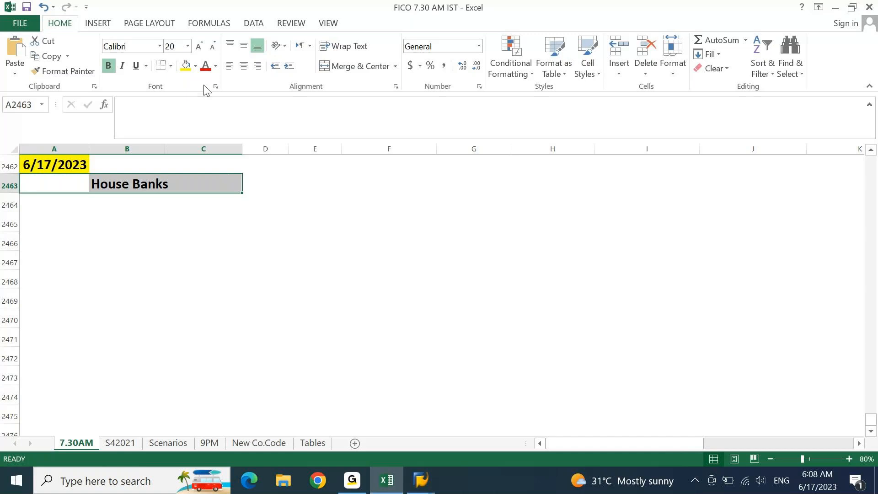
pyautogui.click(196, 66)
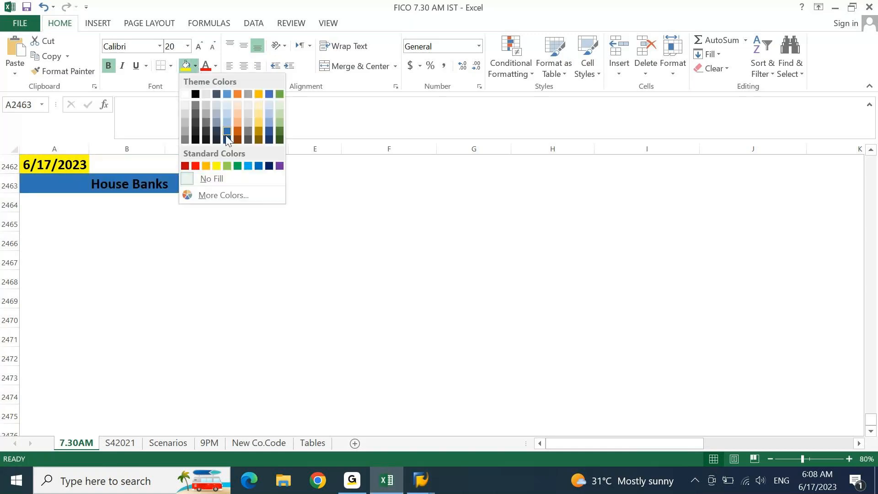
pyautogui.click(229, 166)
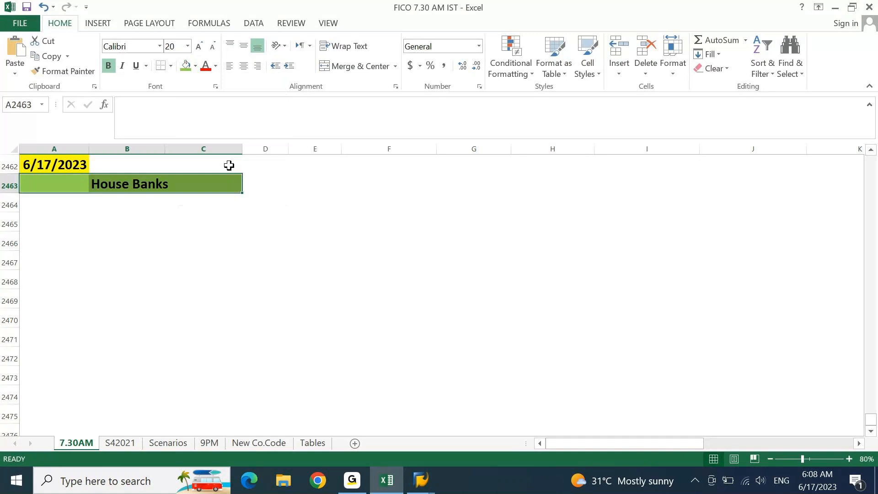
pyautogui.press('Home')
pyautogui.press('pageup')
pyautogui.press('Down')
pyautogui.press('Down')
pyautogui.press('Down')
pyautogui.press('Down')
pyautogui.press('Down')
pyautogui.press('Down')
pyautogui.press('Down')
pyautogui.press('Down')
pyautogui.press('Down')
pyautogui.press('Down')
pyautogui.press('Down')
pyautogui.press('Down')
pyautogui.press('Down')
pyautogui.press('Down')
pyautogui.press('Down')
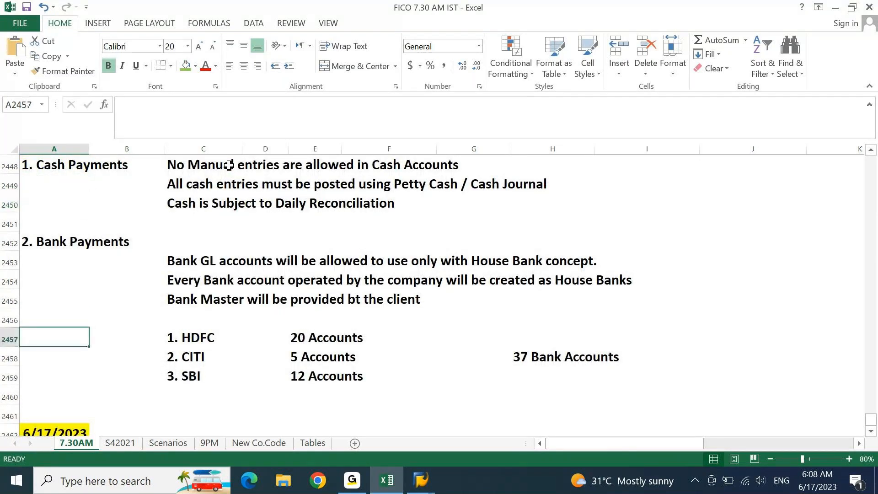
pyautogui.press('Up')
pyautogui.press('Up')
pyautogui.press('Up')
pyautogui.press('Up')
pyautogui.press('Up')
pyautogui.press('Up')
pyautogui.press('Up')
pyautogui.press('Up')
pyautogui.press('Up')
pyautogui.press('Up')
pyautogui.press('Up')
pyautogui.press('Up')
pyautogui.press('Up')
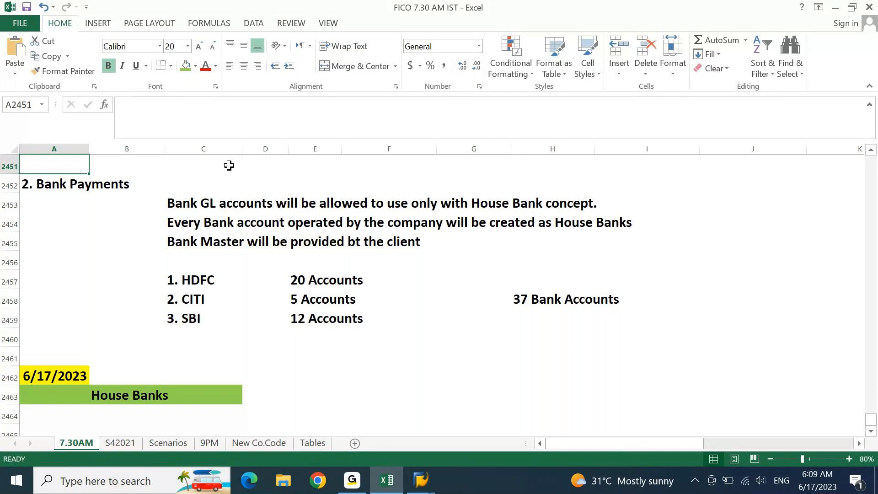
pyautogui.press('pagedown')
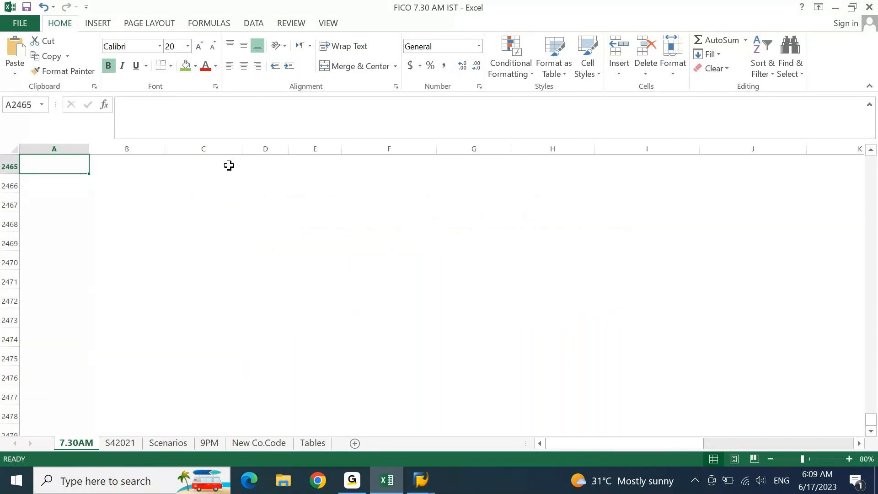
pyautogui.press('Up')
pyautogui.press('Up')
pyautogui.press('Right')
pyautogui.press('Left')
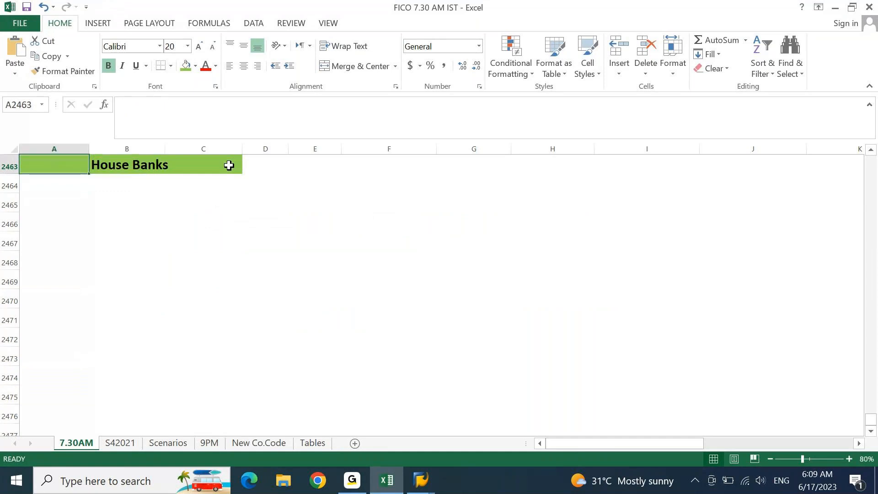
pyautogui.press('Down')
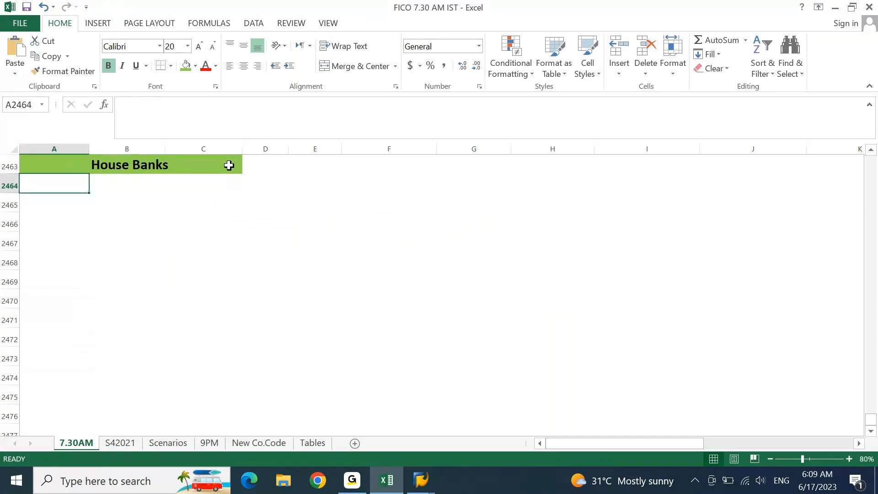
pyautogui.press('Down')
pyautogui.press('Down')
pyautogui.press('Down')
pyautogui.press('Right')
pyautogui.press('Up')
pyautogui.press('Up')
pyautogui.press('Up')
pyautogui.press('Up')
pyautogui.press('Left')
pyautogui.press('Down')
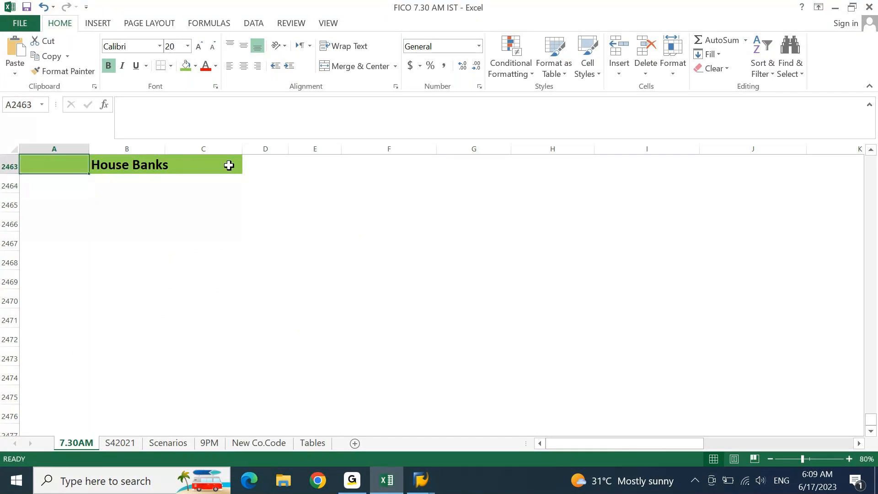
pyautogui.press('Up')
pyautogui.press('Up')
pyautogui.press('Down')
pyautogui.press('Down')
# Step: Type 'The Bank accounts operated by the company are treated as House Banks in SAP.' into A2464
pyautogui.write('TH')
pyautogui.press('BackSpace')
pyautogui.write('he Na')
pyautogui.press('BackSpace')
pyautogui.press('BackSpace')
pyautogui.write('Bank a')
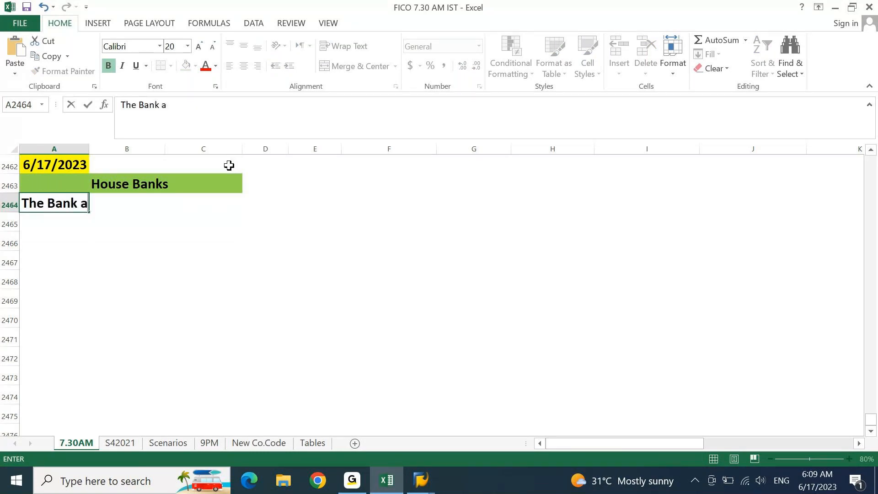
pyautogui.write('ccounts operat')
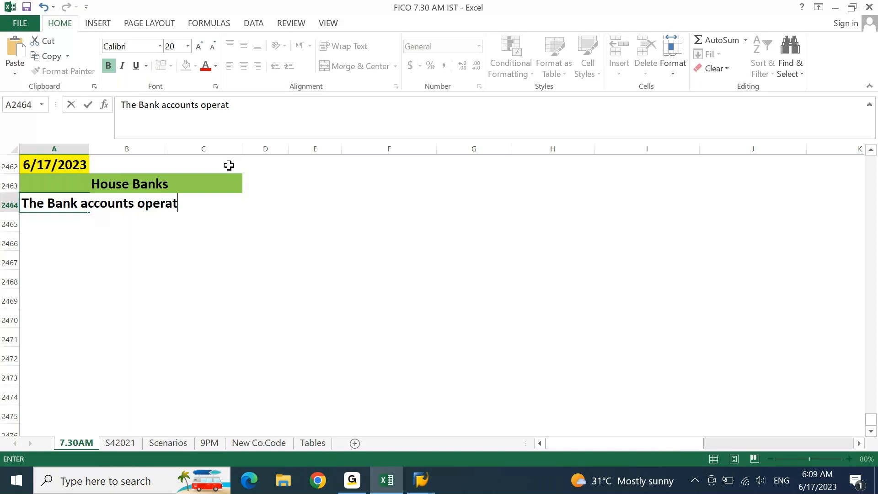
pyautogui.write('ed by the company are ')
pyautogui.write('tr')
pyautogui.write('e')
pyautogui.press('BackSpace')
pyautogui.write('reated as ou')
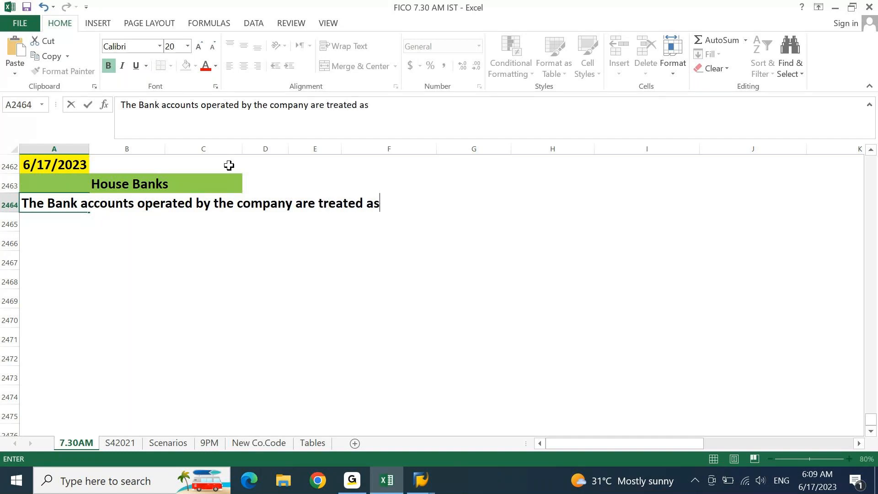
pyautogui.press('BackSpace')
pyautogui.press('BackSpace')
pyautogui.write('Ho')
pyautogui.press('BackSpace')
pyautogui.write('ouse Banks')
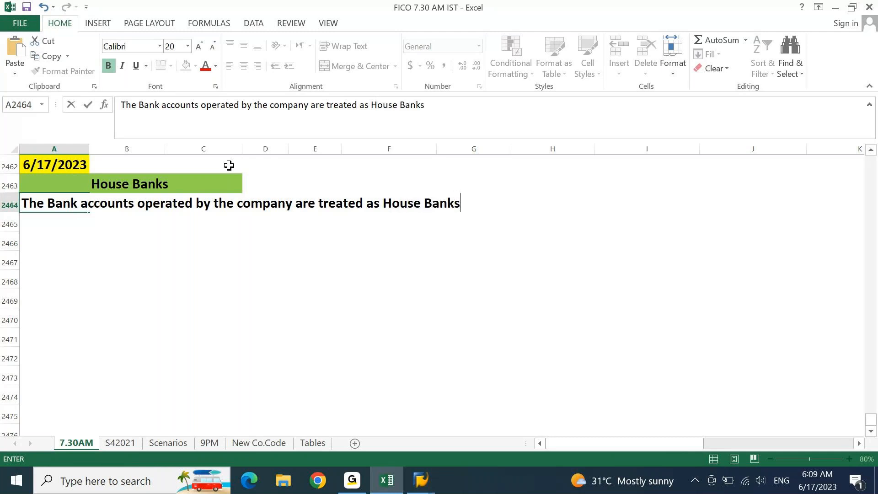
pyautogui.write(' in SAP')
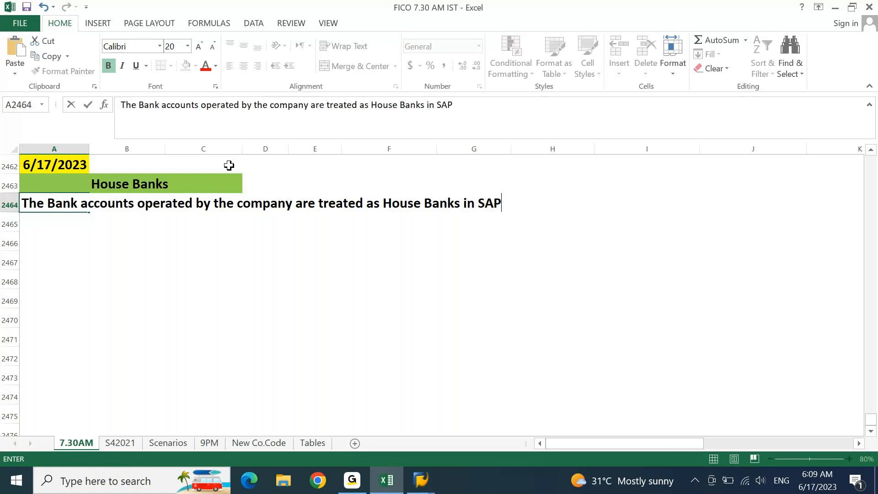
pyautogui.write('.')
pyautogui.press('Return')
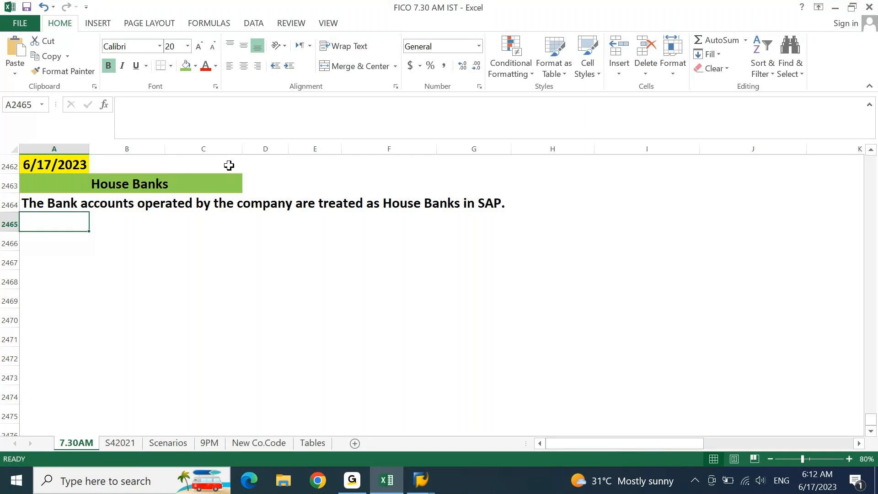
# Step: Move a few rows down below the completed House Banks sentence
pyautogui.press('Down')
pyautogui.press('Down')
pyautogui.press('Down')
pyautogui.press('Up')
pyautogui.press('Up')
pyautogui.press('Up')
pyautogui.press('Up')
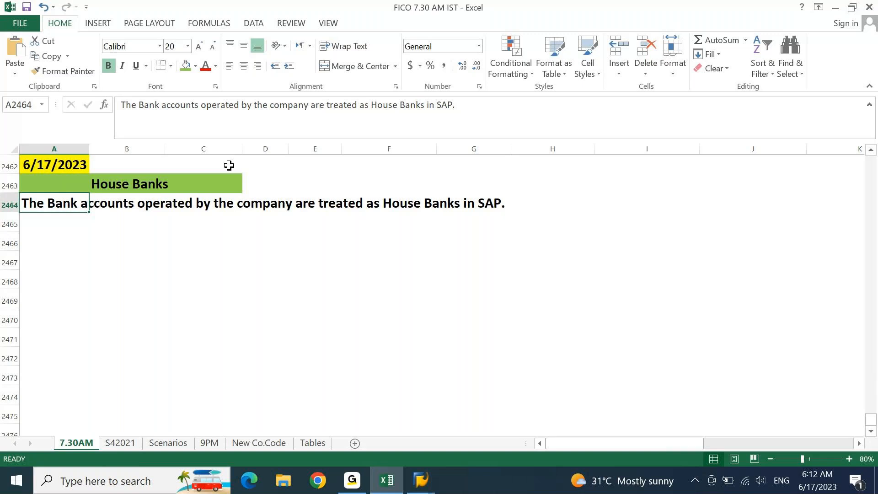
# Step: Enter 'House Bank Template or Bank Master Template' in A2465
pyautogui.press('Down')
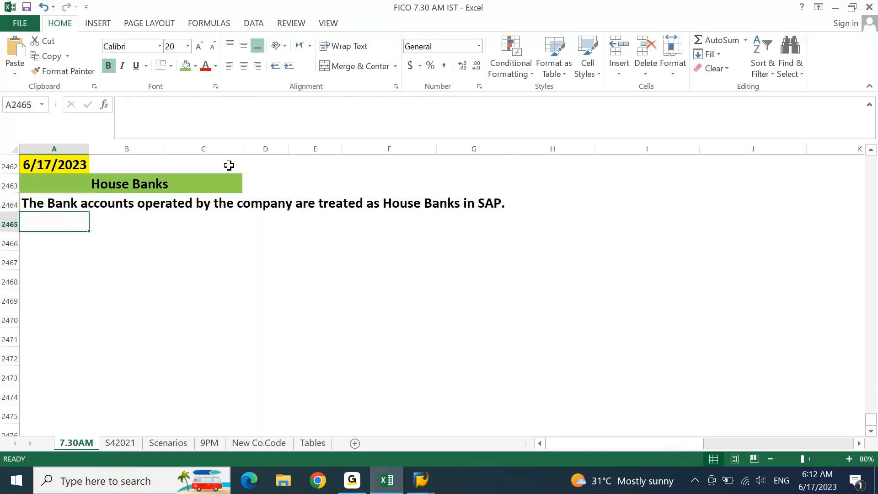
pyautogui.write('House Bank Templ')
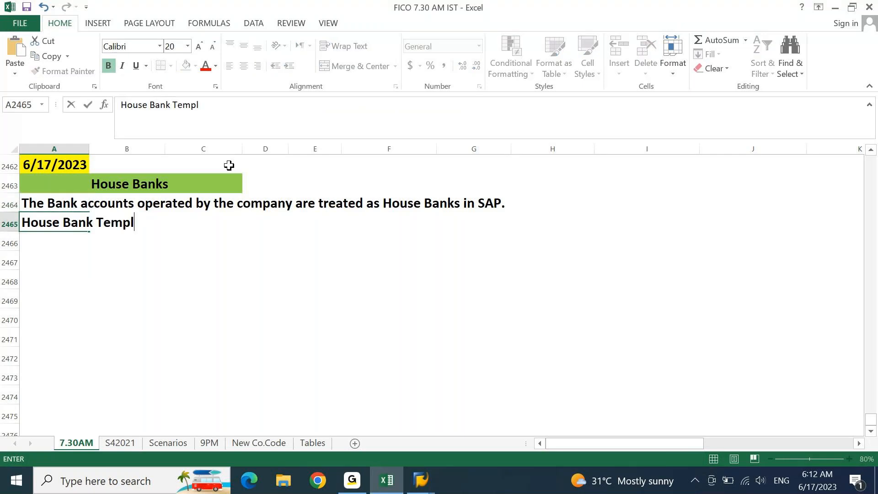
pyautogui.write('ate or Ban')
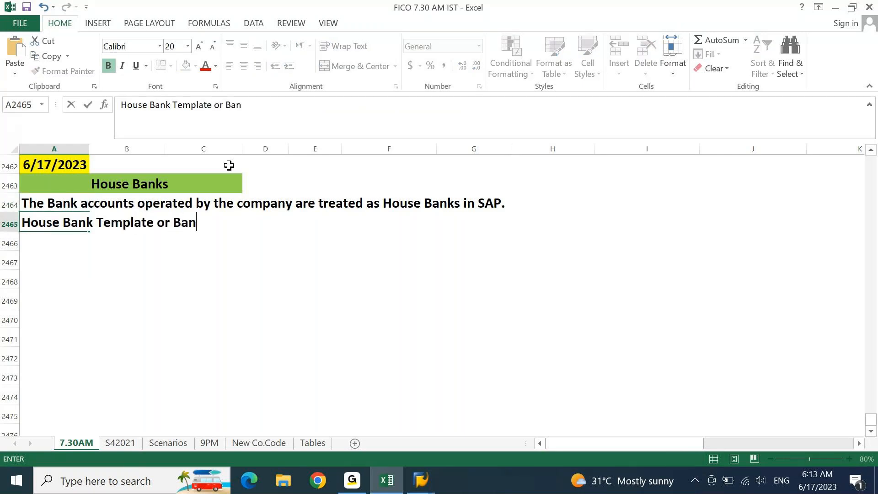
pyautogui.write('k Maste')
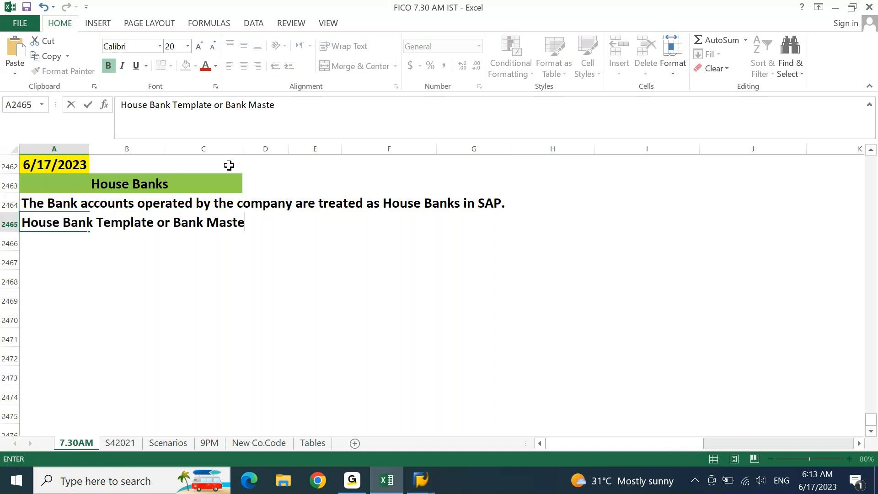
pyautogui.write('r ')
pyautogui.write('Template')
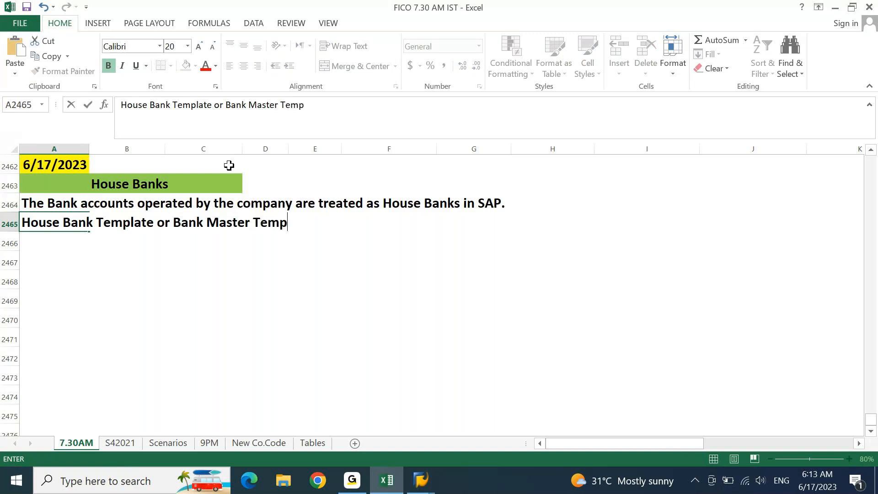
pyautogui.press('Return')
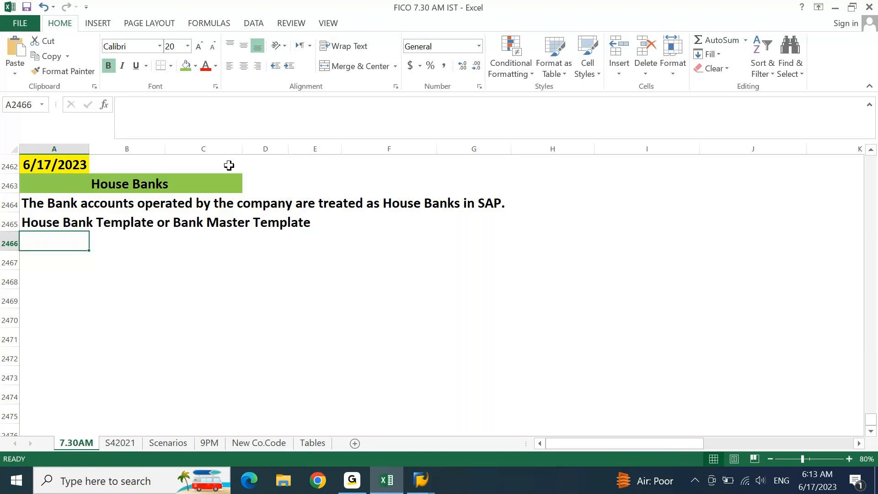
pyautogui.press('Down')
# Step: Add the labels 'Bank Name:' and 'Bank Account Number:' in column A
pyautogui.write('Va')
pyautogui.press('Escape')
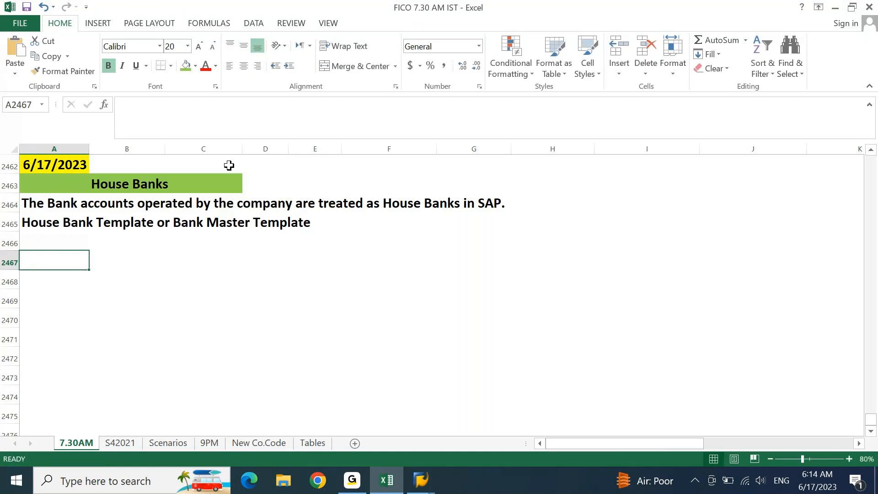
pyautogui.write('Bank Name:')
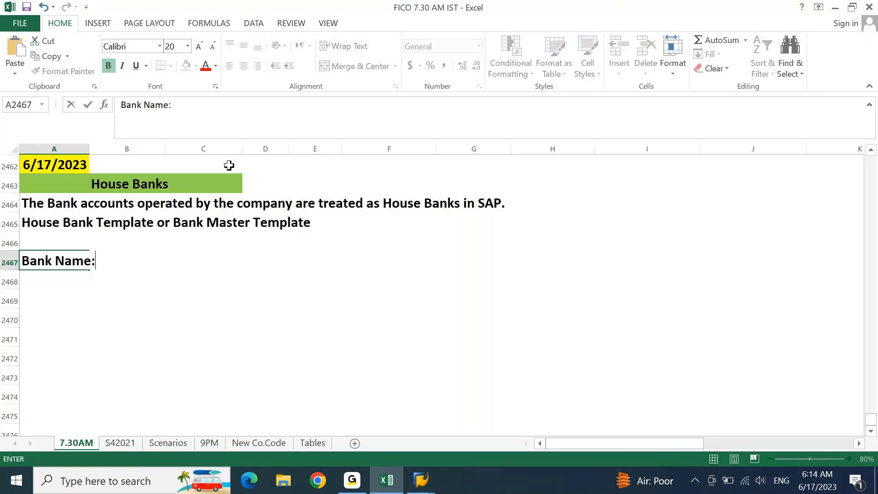
pyautogui.press('Return')
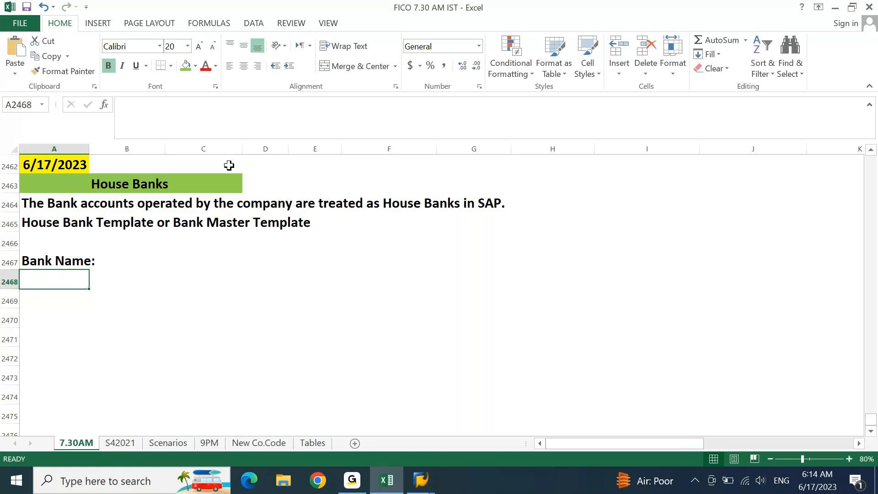
pyautogui.write('Bank Accoun')
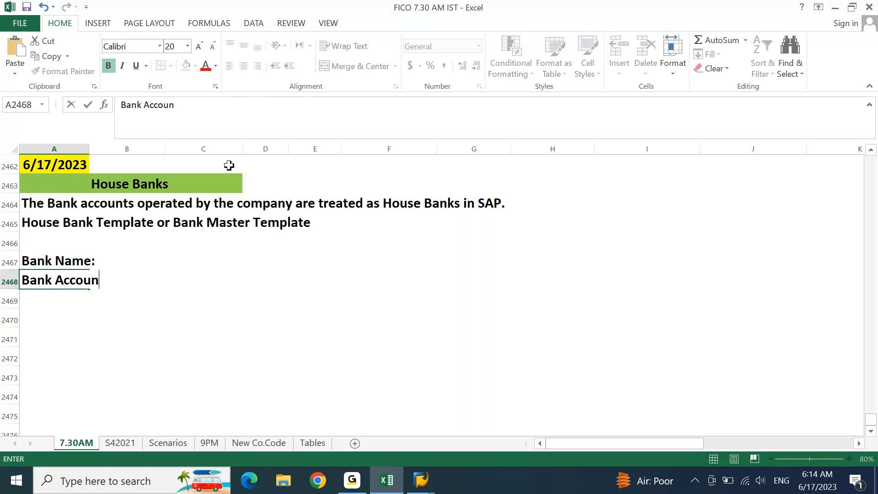
pyautogui.write('t Number:')
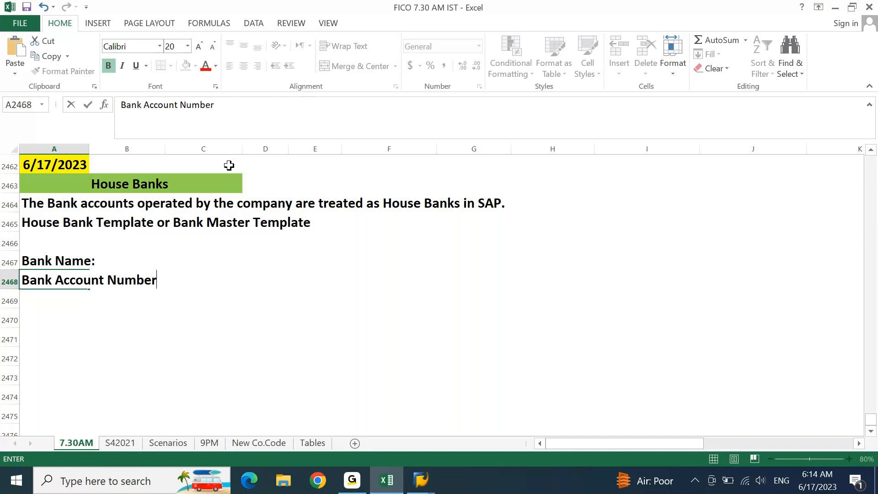
pyautogui.hotkey('ctrl', 'Return')
pyautogui.press('Return')
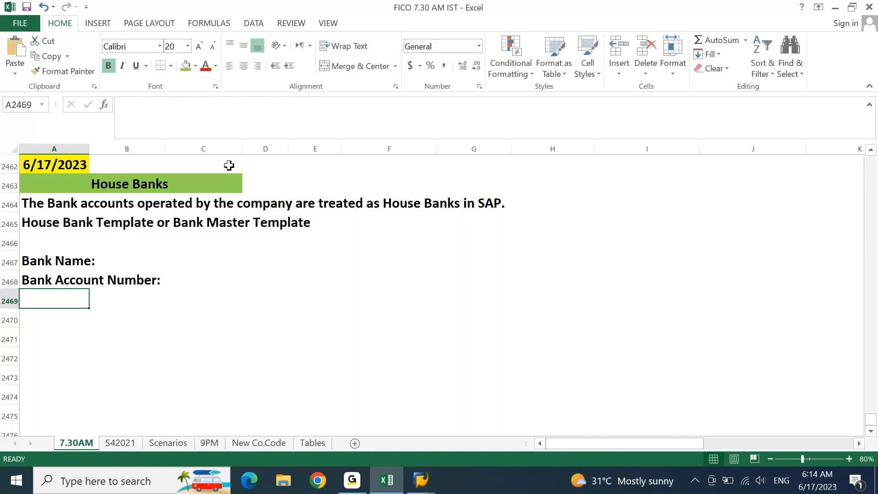
# Step: Add 'Account Currency:' and 'Bank Branch:' labels, fixing the missing colon on Bank Branch
pyautogui.write('Ba')
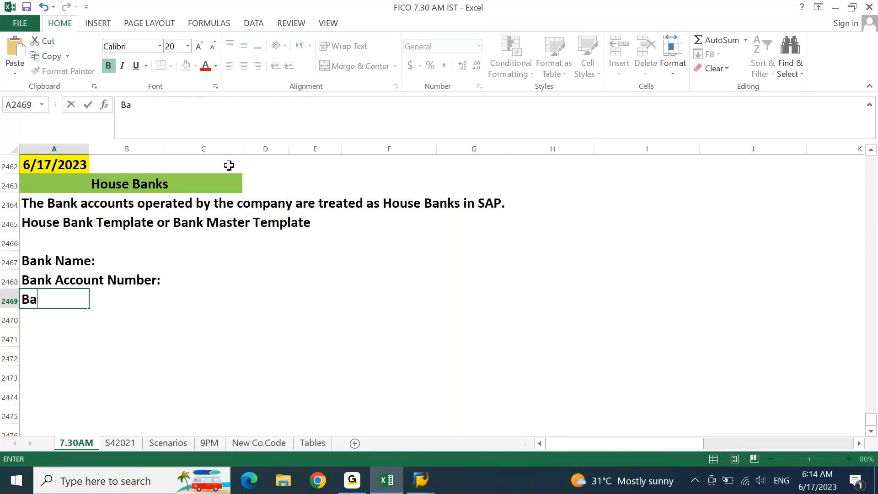
pyautogui.press('Escape')
pyautogui.write('Account Cur')
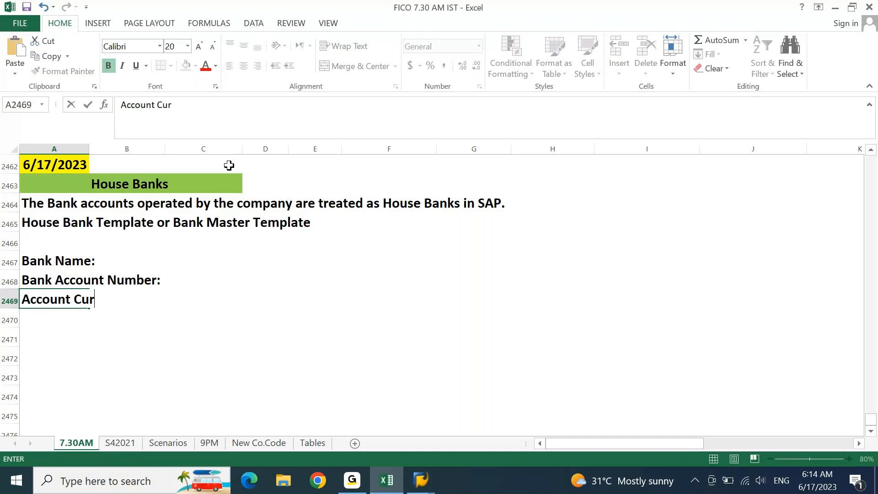
pyautogui.write('rency:')
pyautogui.press('Return')
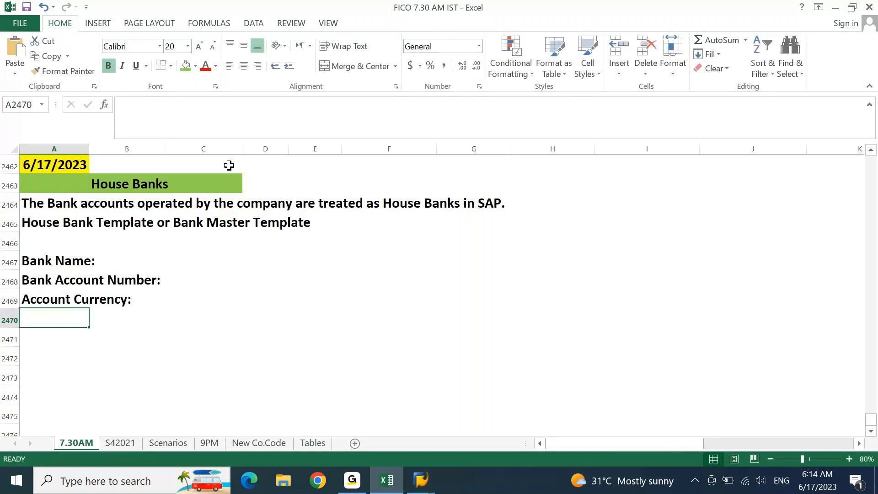
pyautogui.write('Bank Branch')
pyautogui.press('Return')
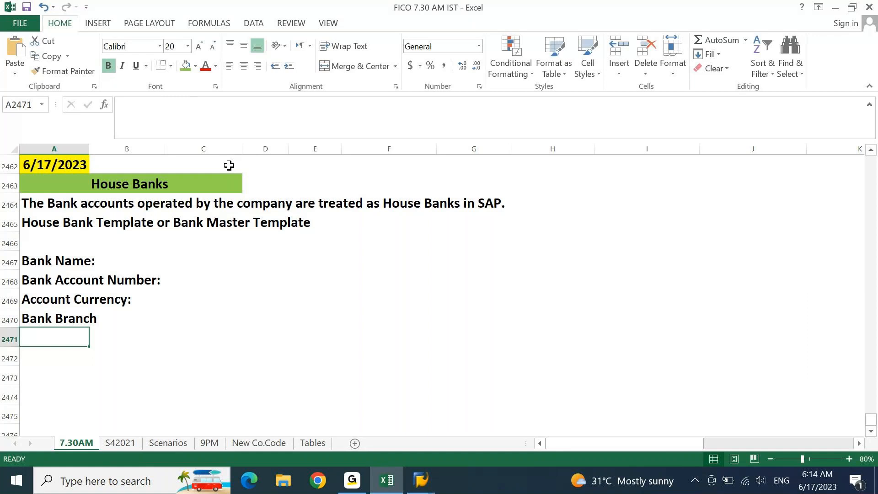
pyautogui.press('Up')
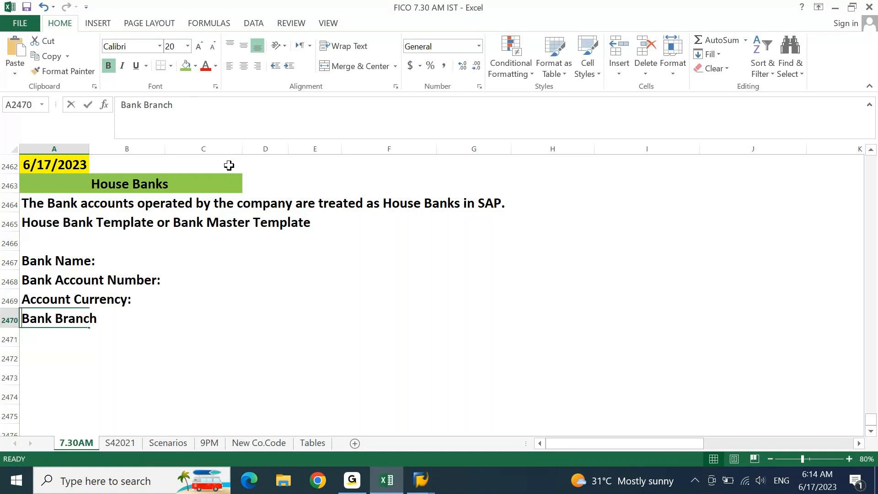
pyautogui.press('F2')
pyautogui.write(':')
pyautogui.press('Return')
# Step: Add 'Bank Branch Address:', 'Bank IFSC code:', 'Account Holder Name:' and 'SWIFT Code:' labels
pyautogui.write('Bank Branch ')
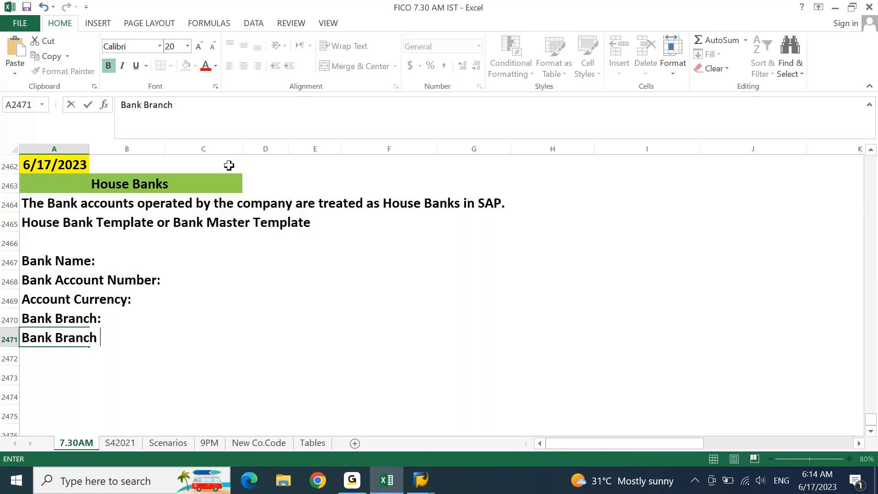
pyautogui.write('Address')
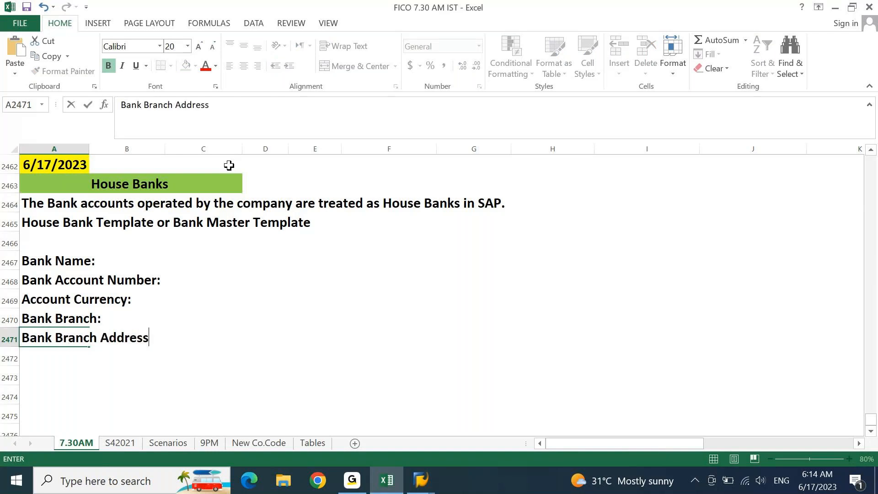
pyautogui.write(':')
pyautogui.press('Return')
pyautogui.write('Bank I')
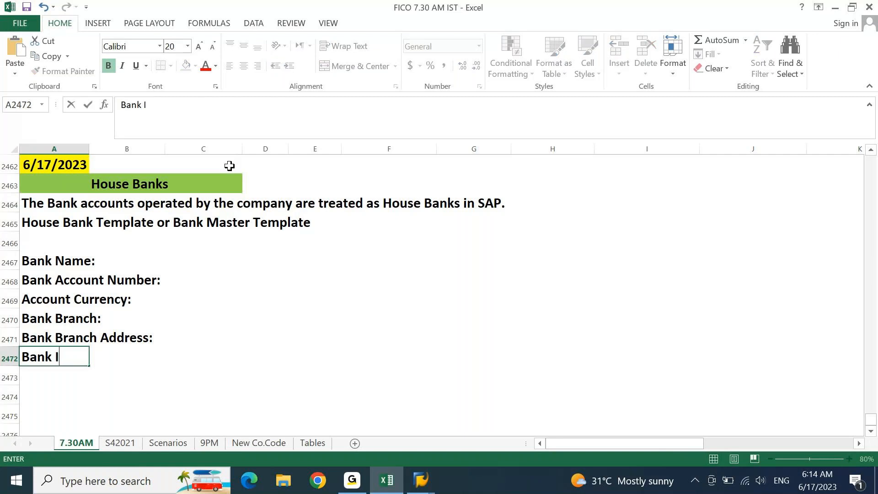
pyautogui.write('FSC code:')
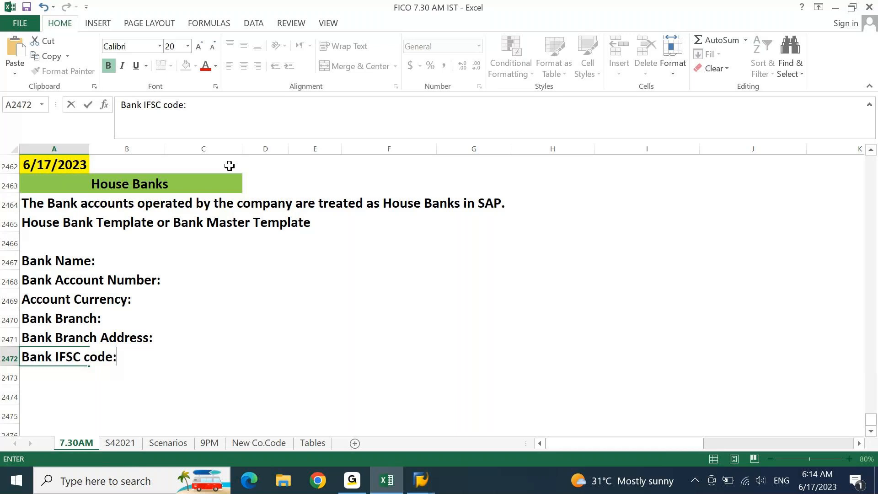
pyautogui.press('Return')
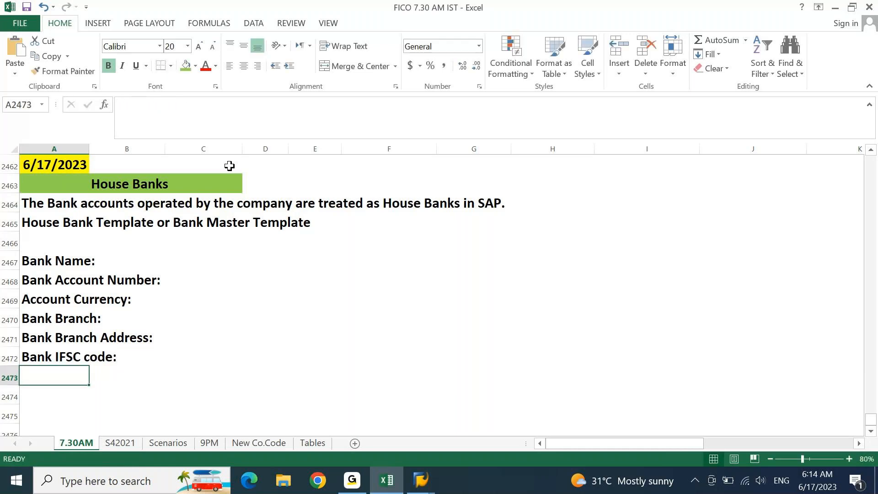
pyautogui.write('A')
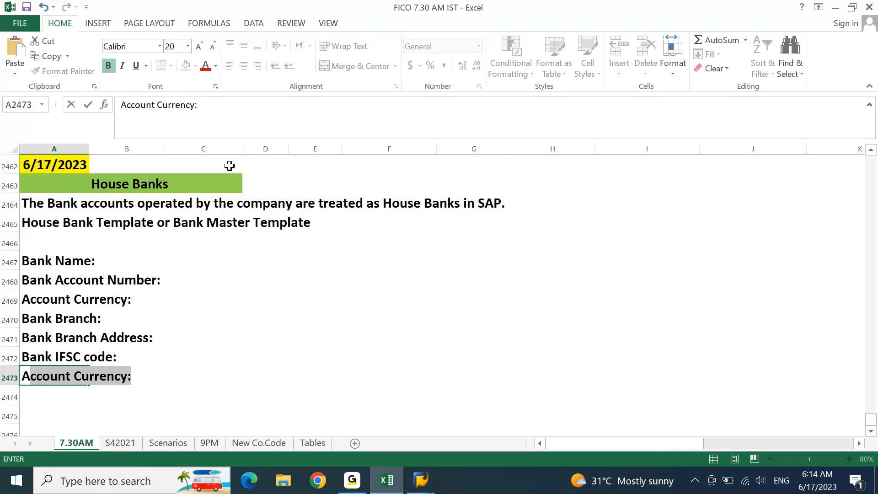
pyautogui.write('ccount Holder N')
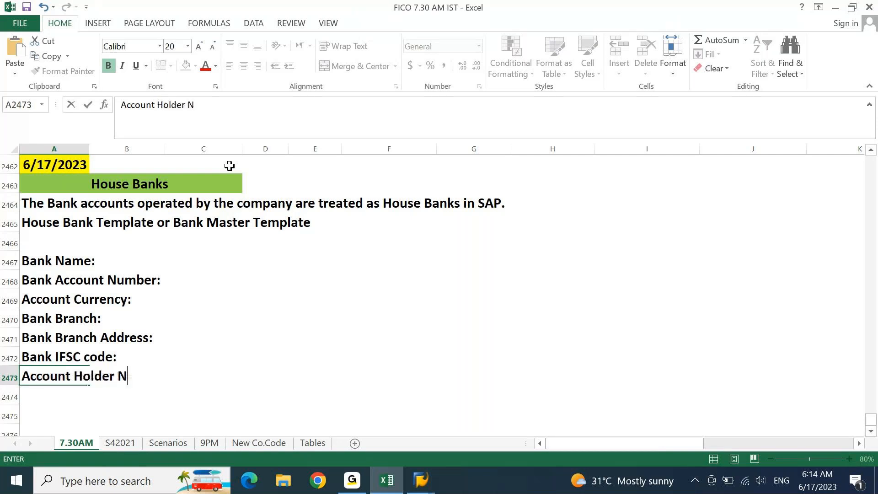
pyautogui.write('ame:')
pyautogui.press('Return')
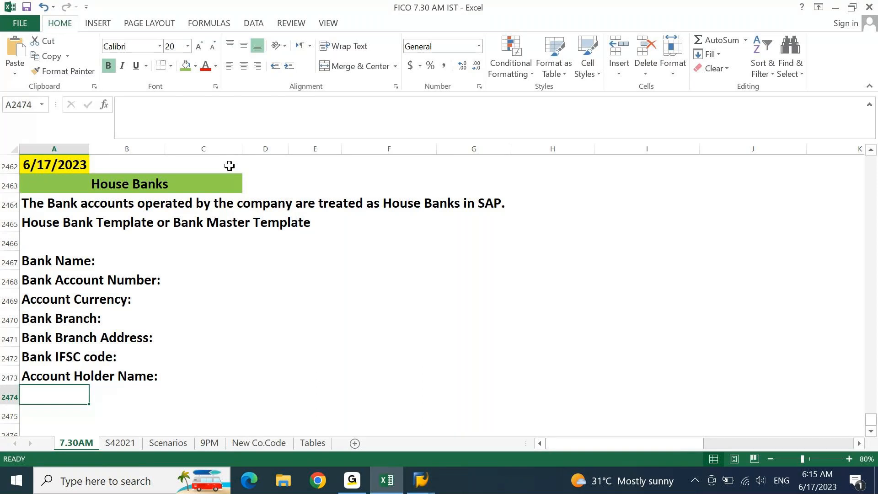
pyautogui.press('Up')
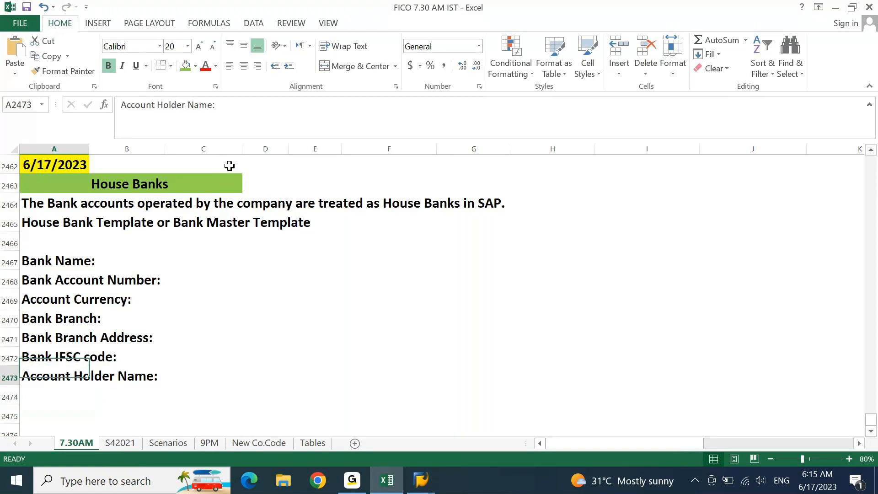
pyautogui.press('Down')
pyautogui.write('S')
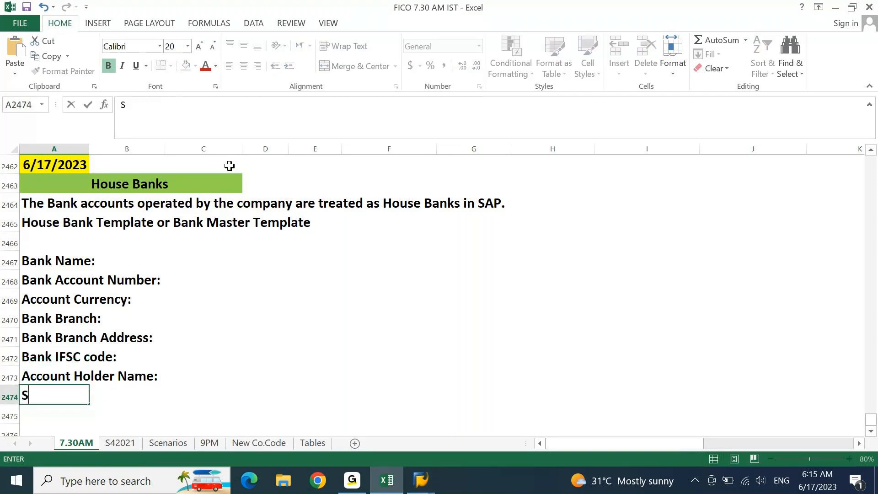
pyautogui.write('WIFT C')
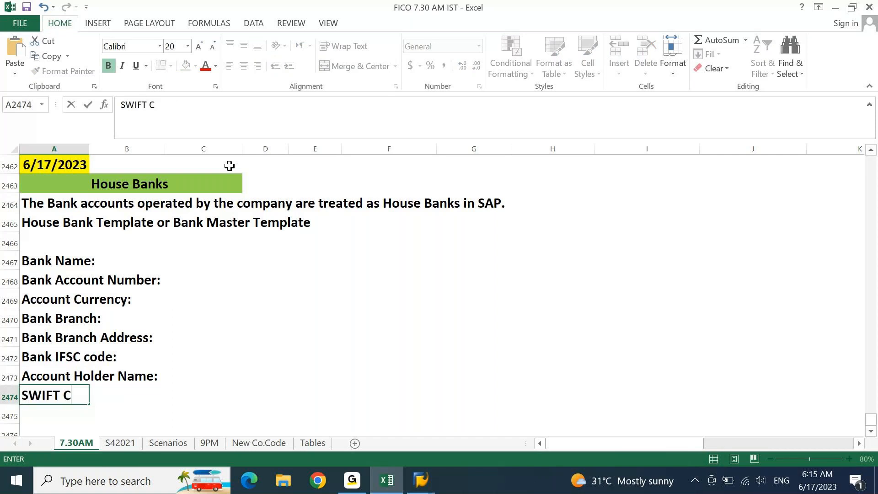
pyautogui.write('ode:')
pyautogui.press('Return')
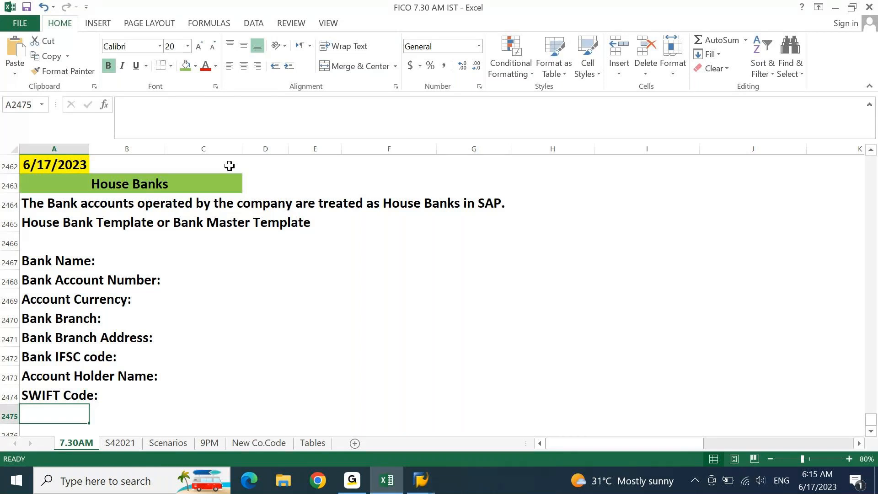
# Step: Review the template labels, then add 'PIF Number:' in A2475 below SWIFT Code:
pyautogui.press('Up')
pyautogui.press('Up')
pyautogui.press('Up')
pyautogui.press('Up')
pyautogui.press('Up')
pyautogui.press('Up')
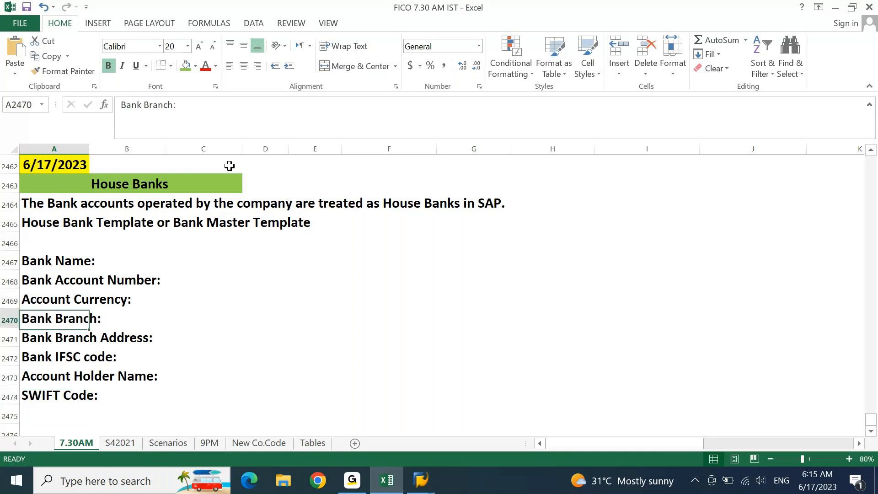
pyautogui.press('Up')
pyautogui.press('Up')
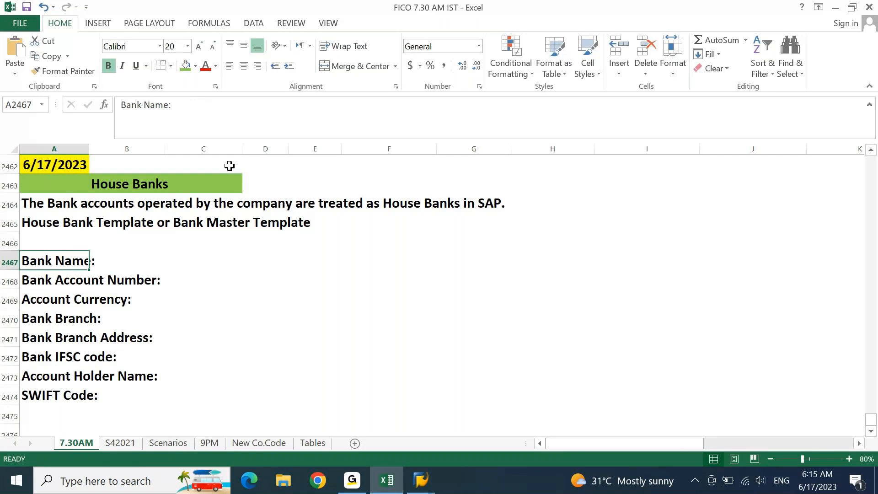
pyautogui.press('Down')
pyautogui.press('Down')
pyautogui.press('Down')
pyautogui.press('Down')
pyautogui.press('Down')
pyautogui.press('Down')
pyautogui.press('Down')
pyautogui.press('Down')
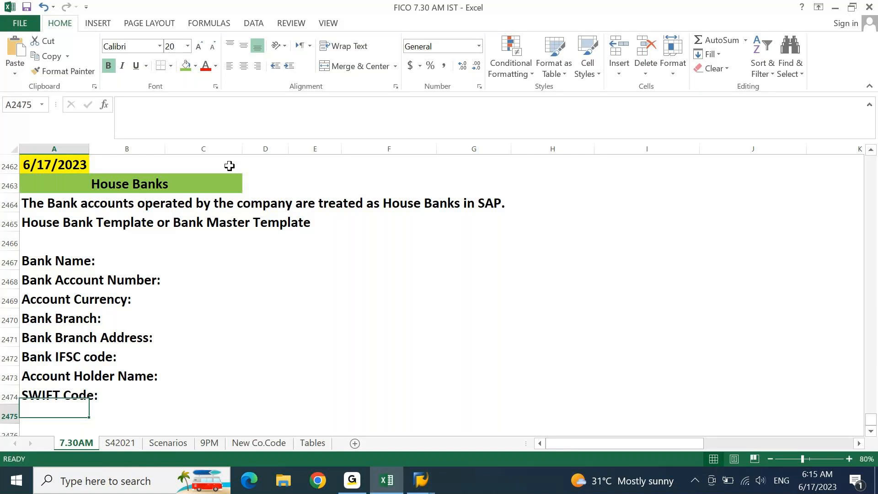
pyautogui.write('A')
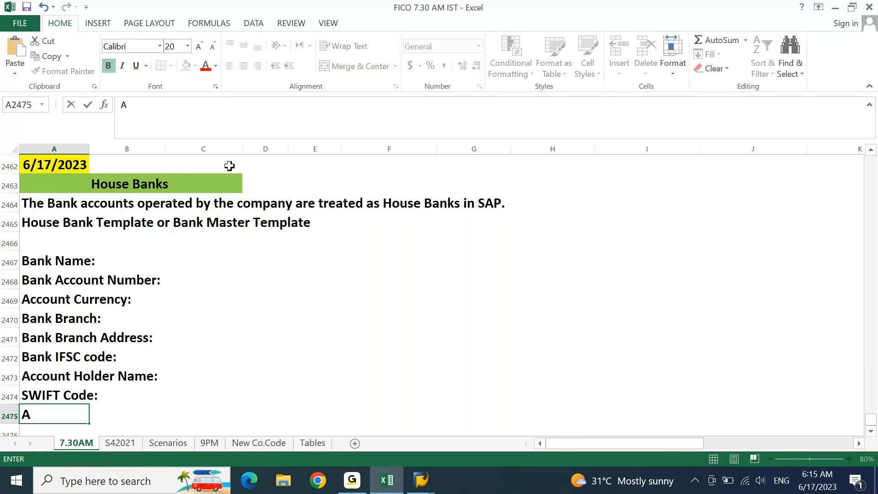
pyautogui.press('Escape')
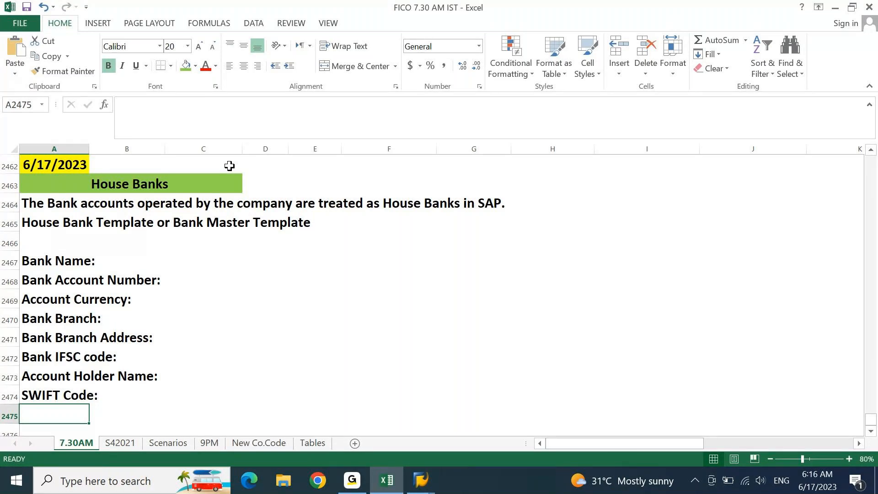
pyautogui.press('Up')
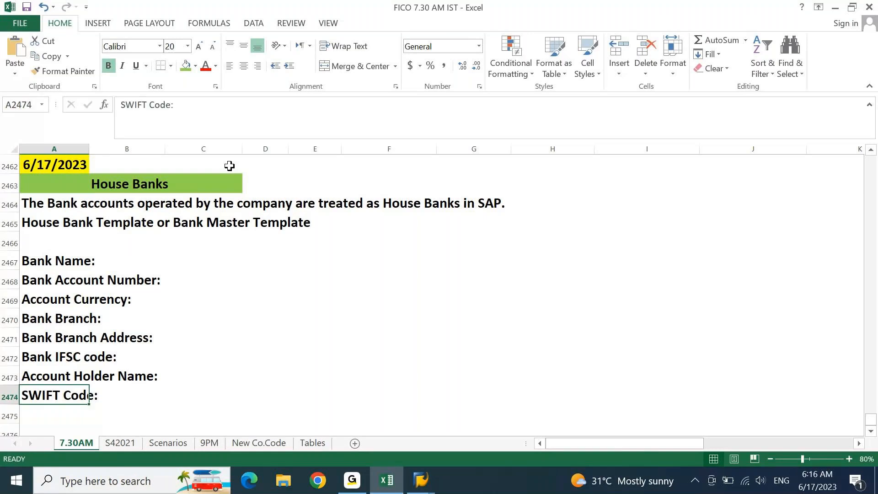
pyautogui.press('Down')
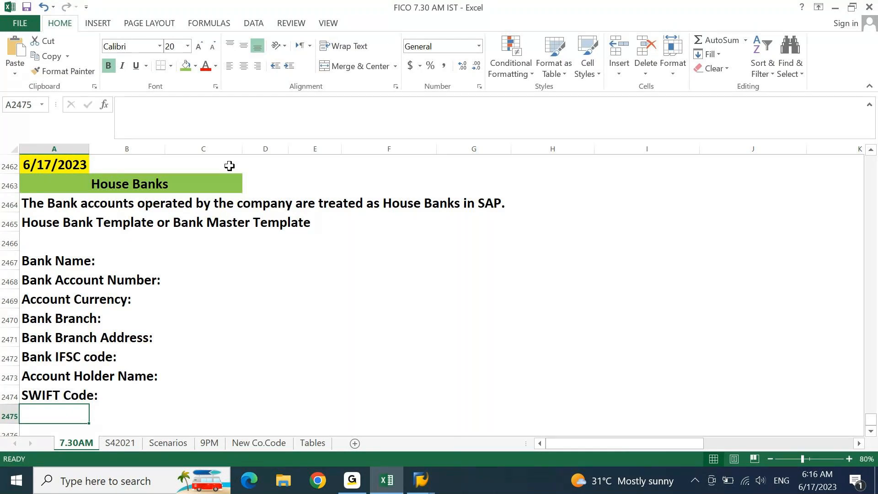
pyautogui.write('EIF')
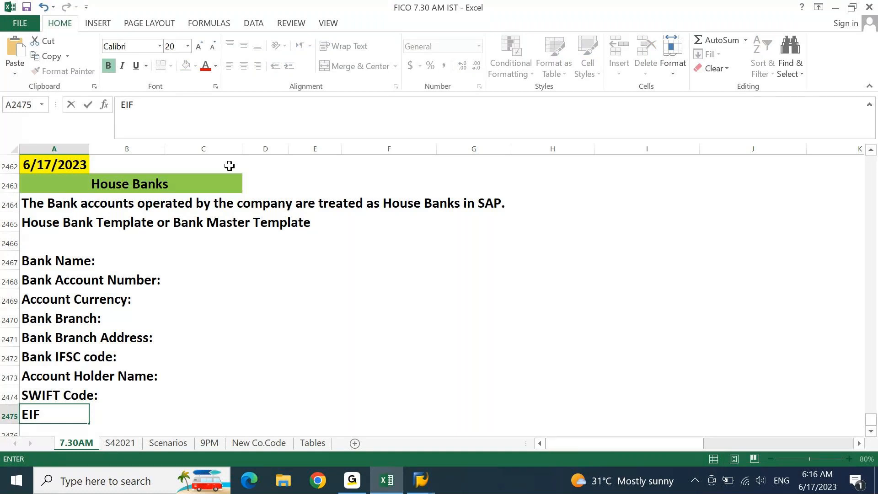
pyautogui.press('BackSpace')
pyautogui.press('BackSpace')
pyautogui.press('BackSpace')
pyautogui.write('PIF Num')
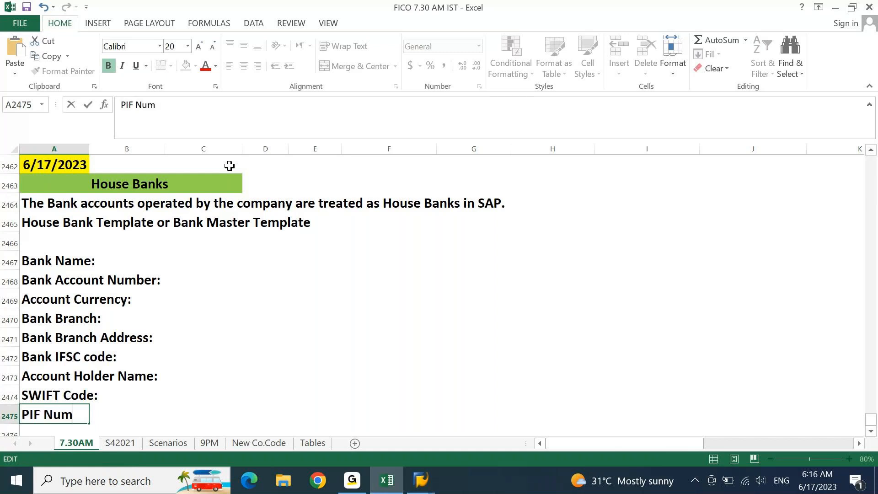
pyautogui.write('ber:')
pyautogui.press('Return')
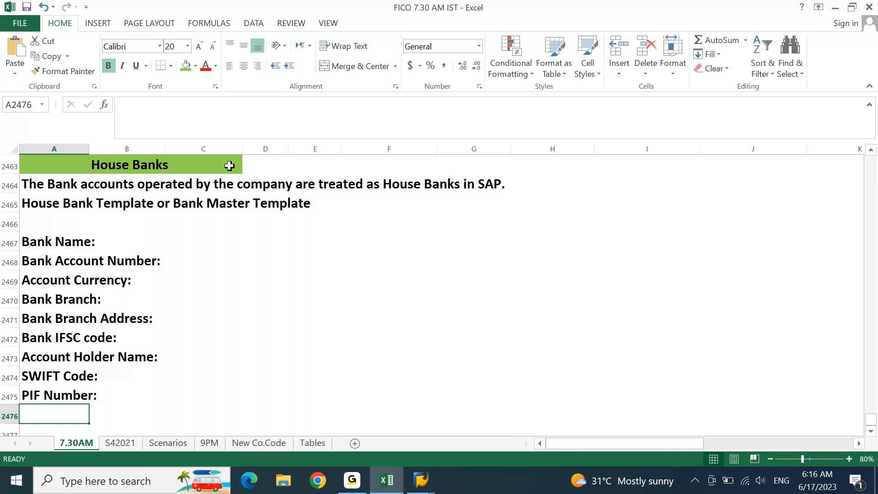
# Step: Correct the 'PIF Number:' label to 'CIF Number:'
pyautogui.press('Up')
pyautogui.press('F2')
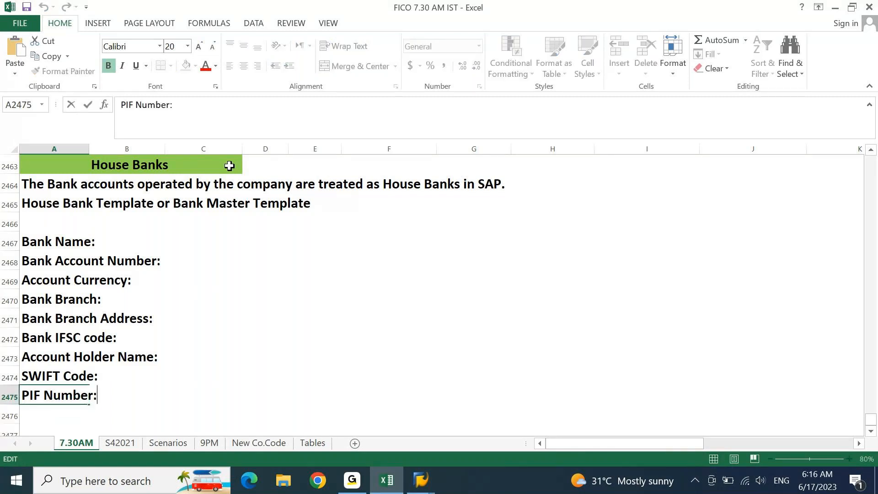
pyautogui.press('Tab')
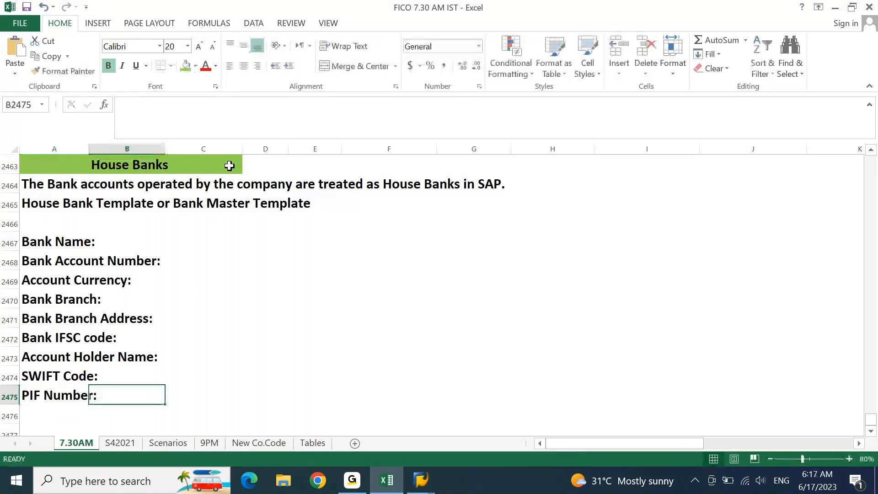
pyautogui.press('Left')
pyautogui.press('F2')
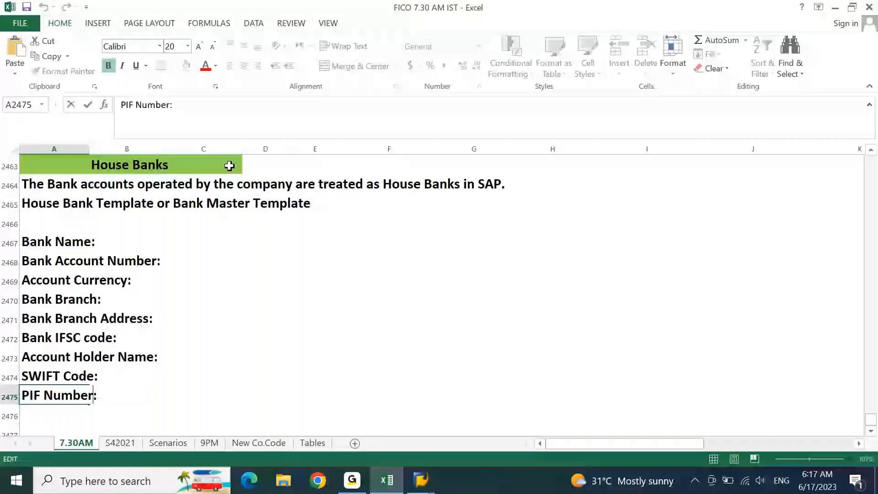
pyautogui.press('Home')
pyautogui.press('Delete')
pyautogui.write('C')
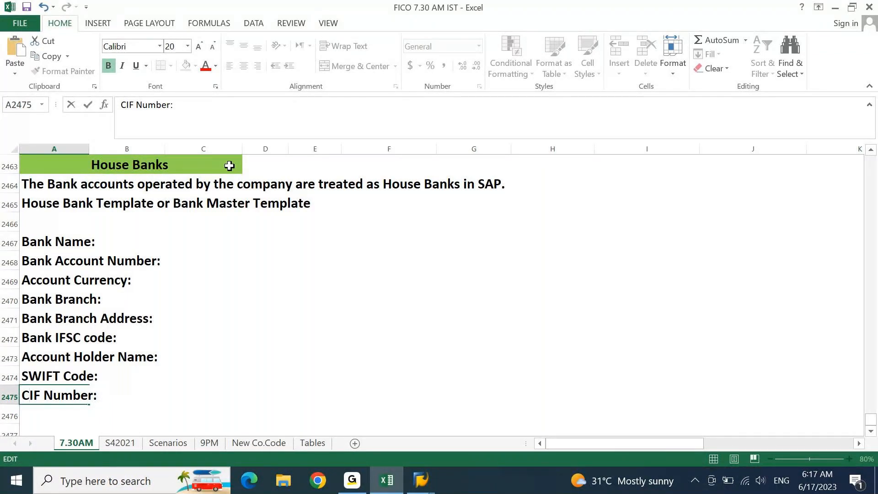
pyautogui.press('Return')
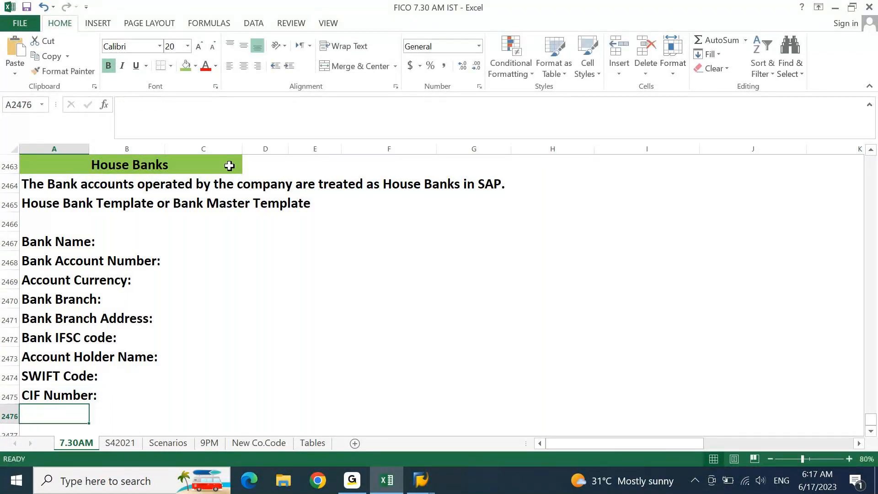
# Step: Add 'IBAN Number:', 'Account Type:' and 'OD Limit:' labels below CIF Number:
pyautogui.write('I')
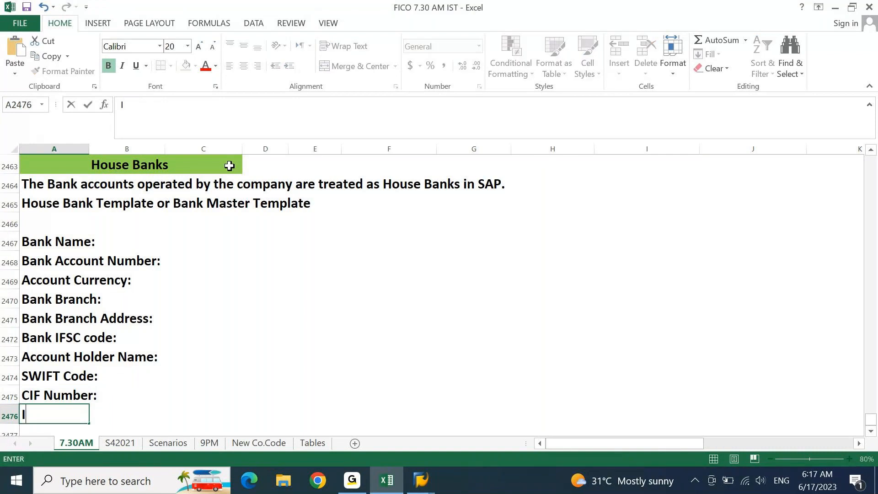
pyautogui.write('BAN Number:')
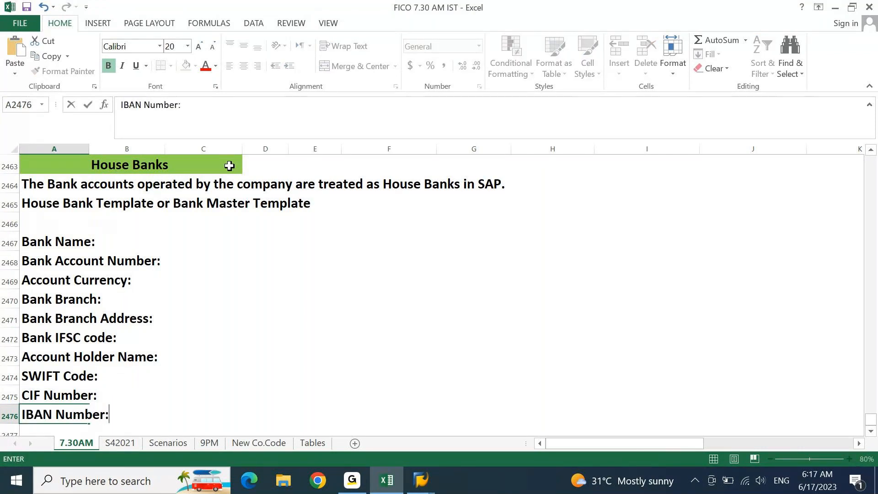
pyautogui.press('Return')
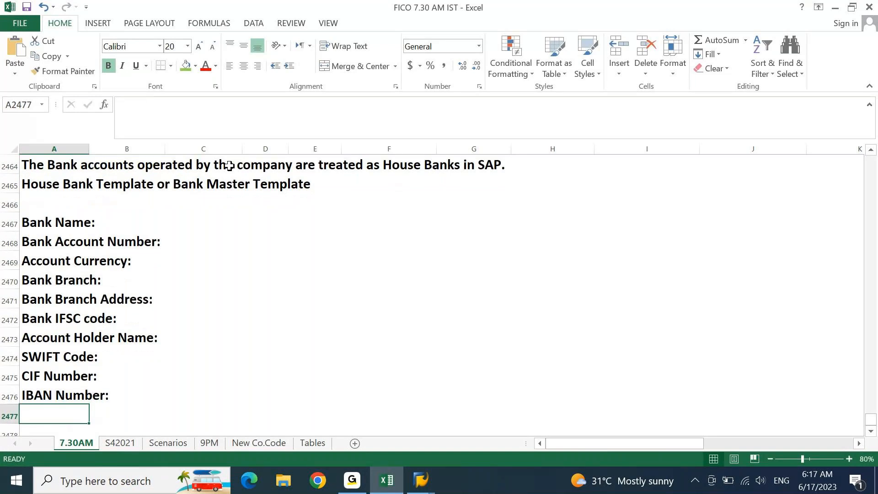
pyautogui.write('A')
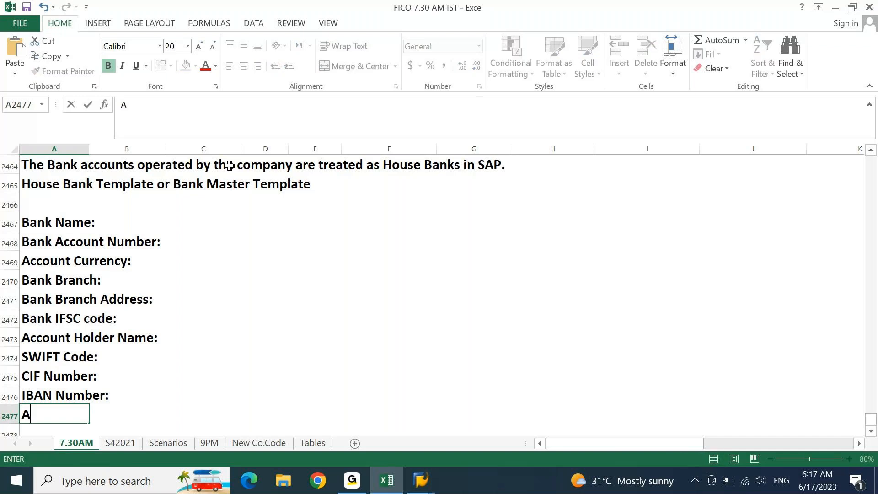
pyautogui.write('ccount Type:')
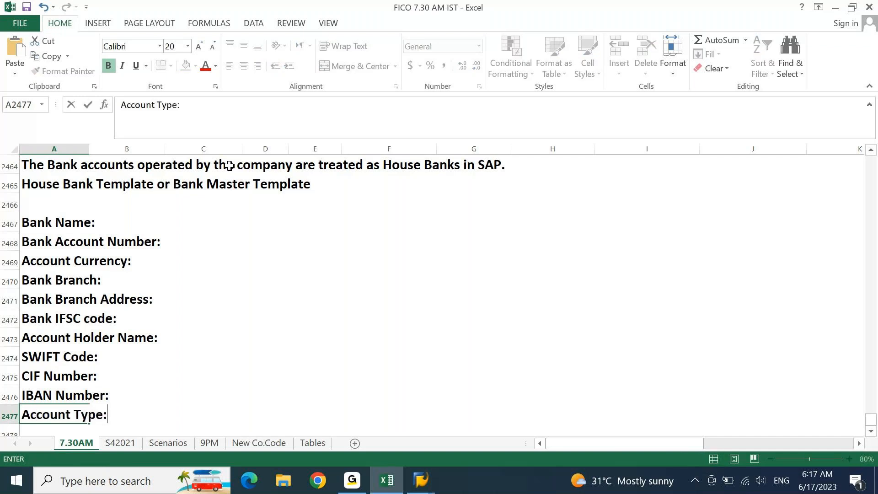
pyautogui.press('Return')
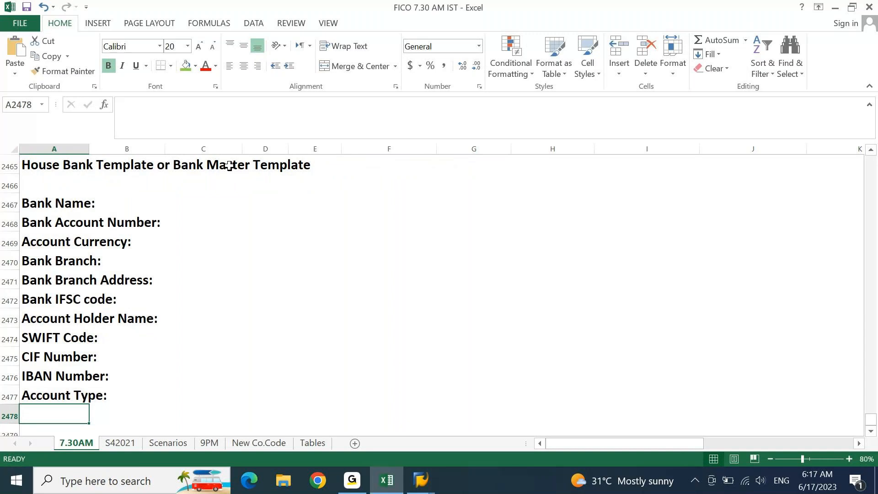
pyautogui.write('O')
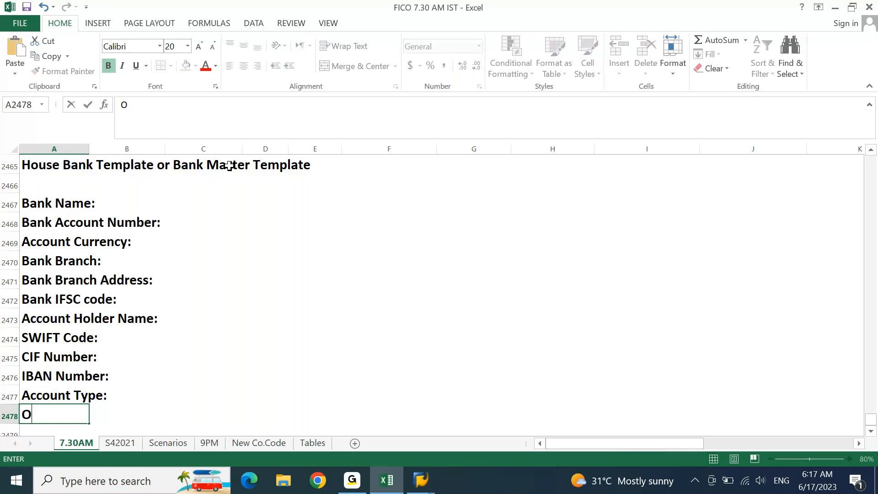
pyautogui.write('D Limit:')
pyautogui.press('Return')
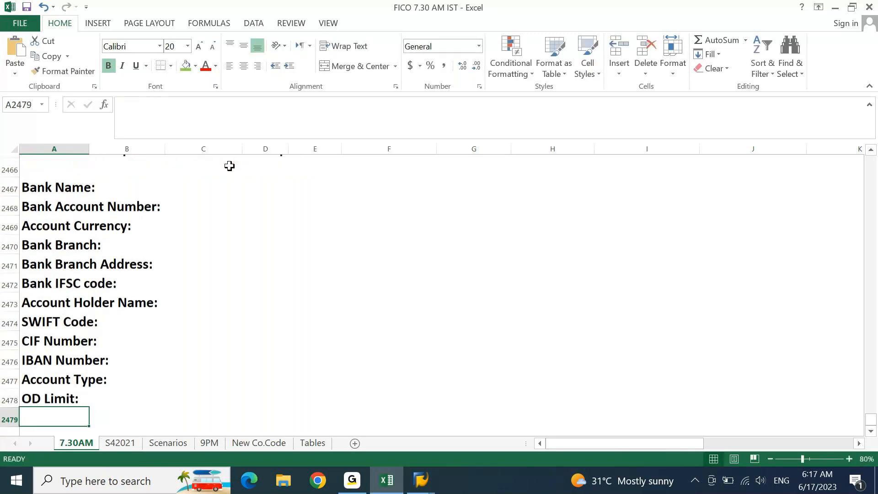
# Step: Add the 'A/C Opening Date:' label, appending its colon
pyautogui.write('A')
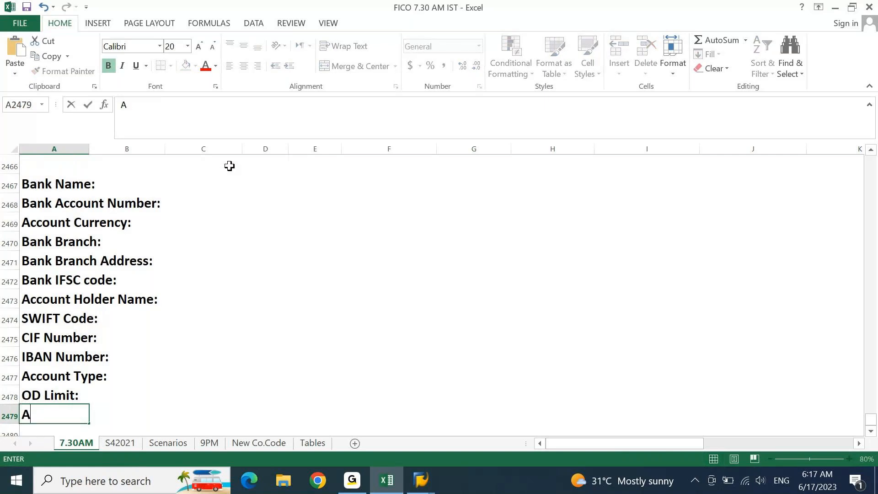
pyautogui.write('/C Opening ')
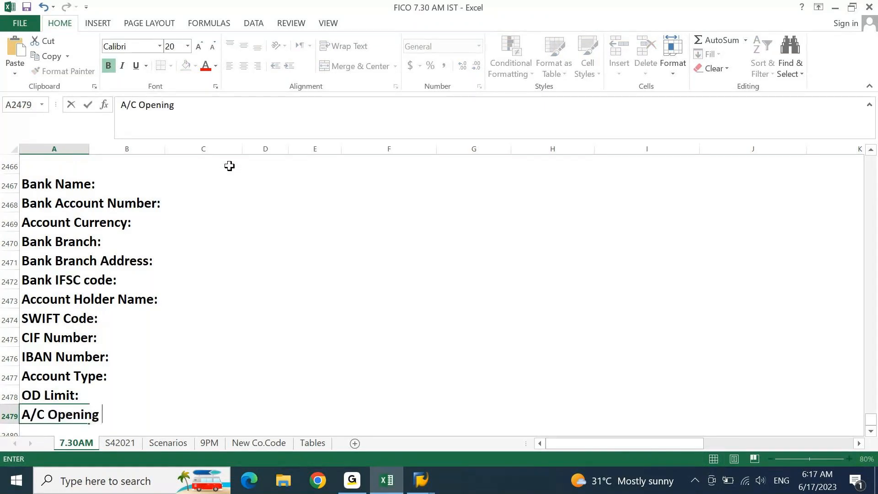
pyautogui.write('Date')
pyautogui.press('Return')
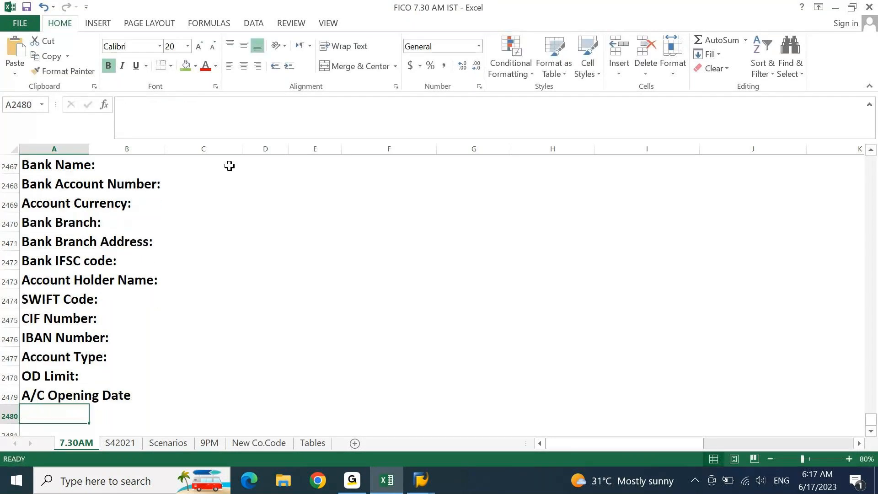
pyautogui.press('Up')
pyautogui.write('2')
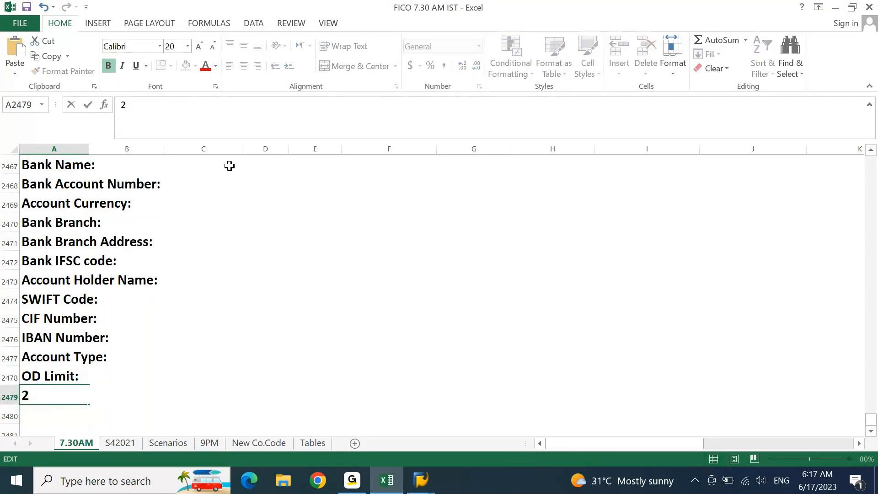
pyautogui.press('Escape')
pyautogui.press('F2')
pyautogui.write(':')
pyautogui.press('Return')
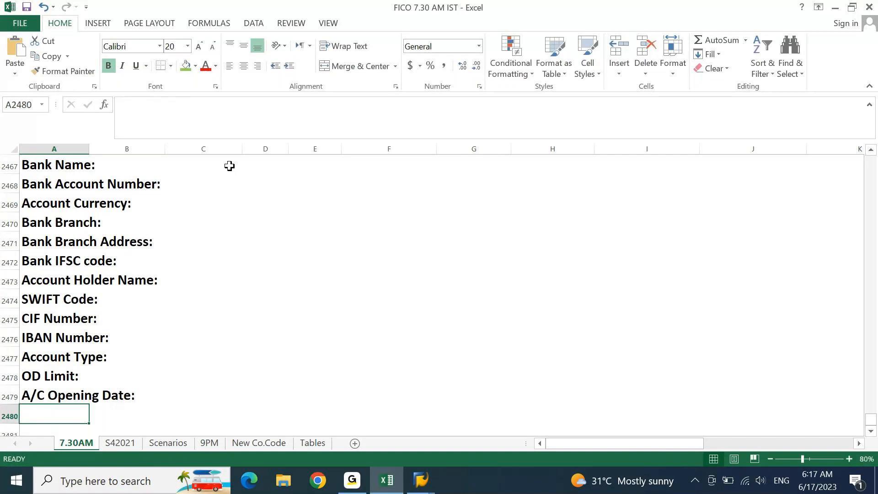
pyautogui.press('Up')
pyautogui.press('Up')
pyautogui.press('Up')
pyautogui.press('Up')
pyautogui.press('Up')
pyautogui.press('Up')
pyautogui.press('Up')
pyautogui.press('Up')
pyautogui.press('Up')
pyautogui.press('Up')
pyautogui.press('Up')
pyautogui.press('Up')
pyautogui.press('Up')
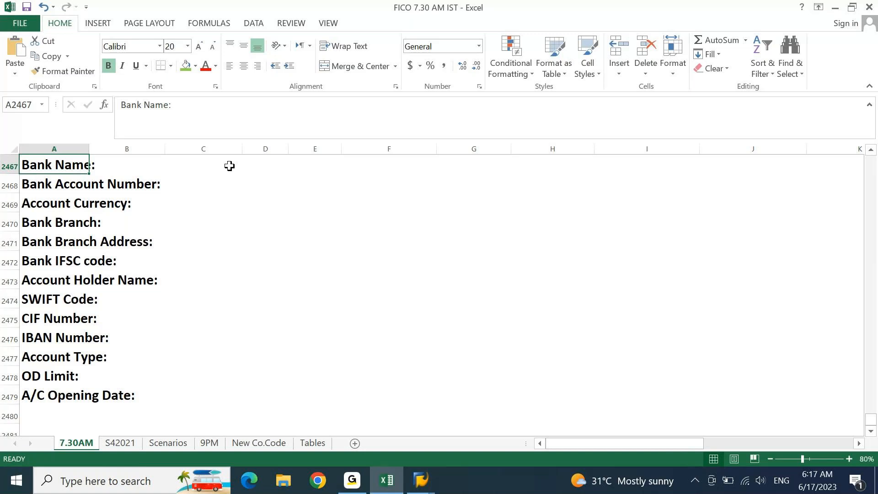
pyautogui.press('Down')
pyautogui.press('Down')
pyautogui.press('Down')
pyautogui.press('Down')
pyautogui.press('Down')
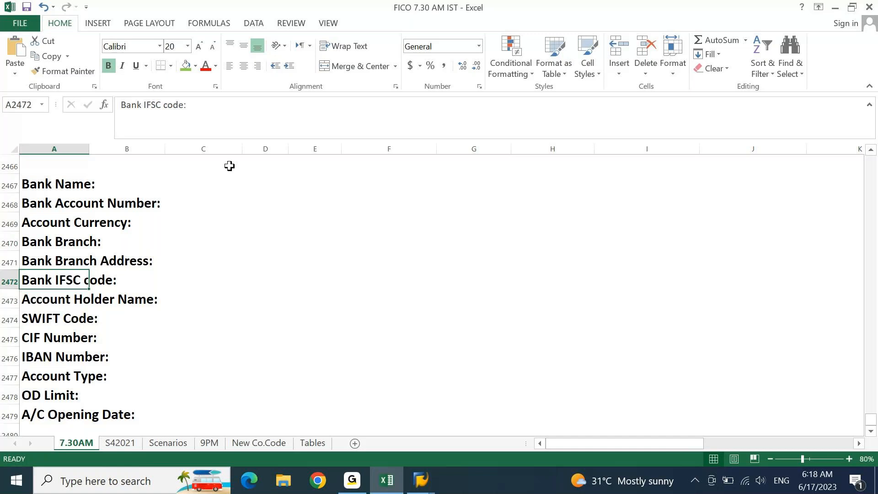
pyautogui.hotkey('ctrl', 'Up')
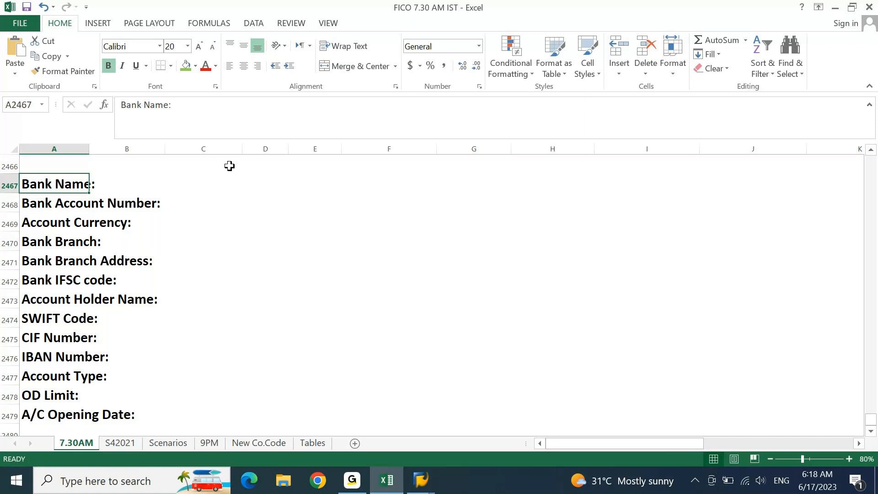
pyautogui.press('Right')
pyautogui.press('Right')
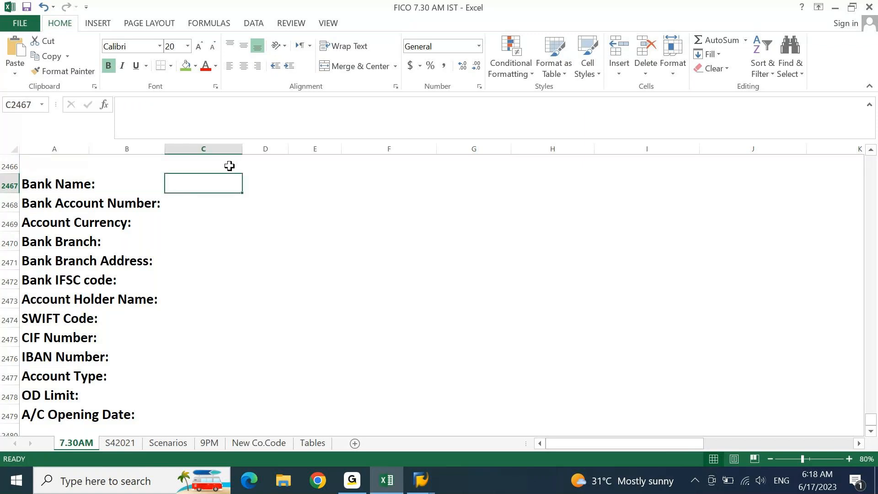
# Step: Enter 'HDFC Bank' in D2467 and the bank account number in D2468, with a LEN length check
pyautogui.press('Right')
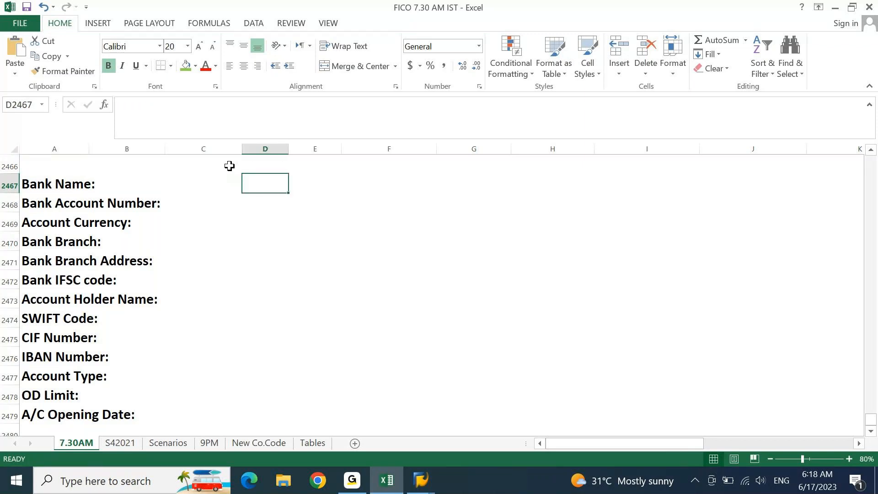
pyautogui.write('HDF')
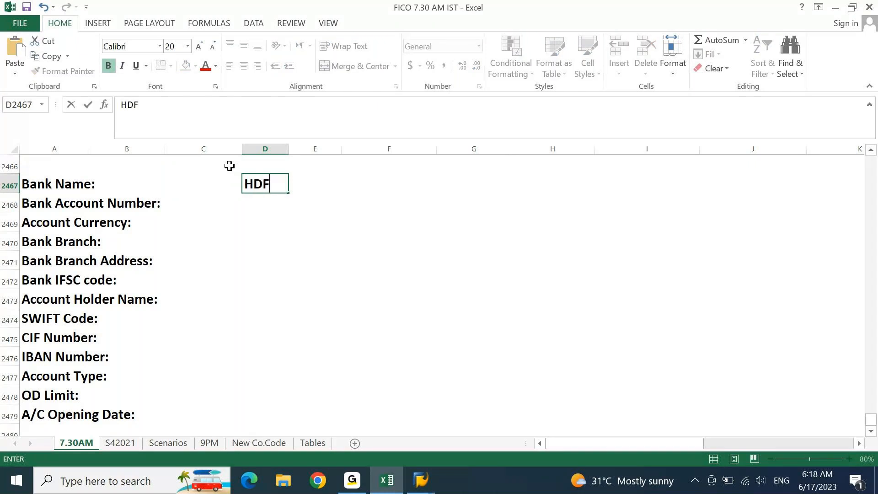
pyautogui.write('C Bank')
pyautogui.press('Return')
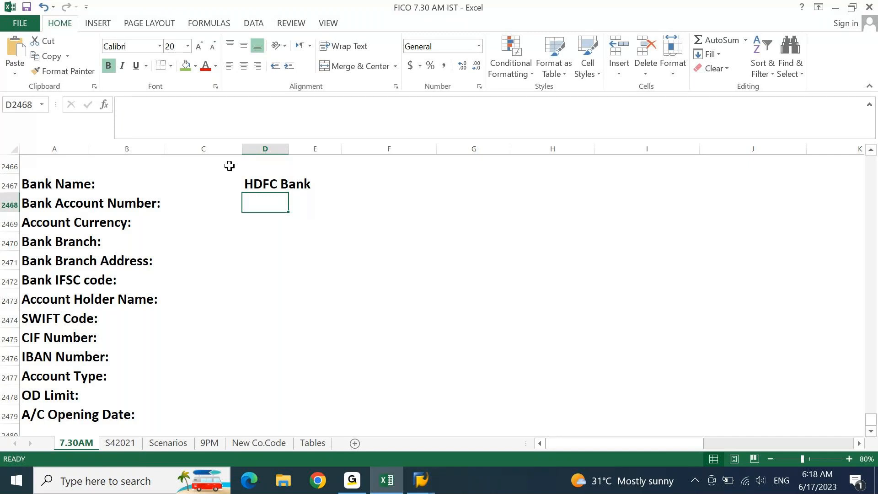
pyautogui.press('Right')
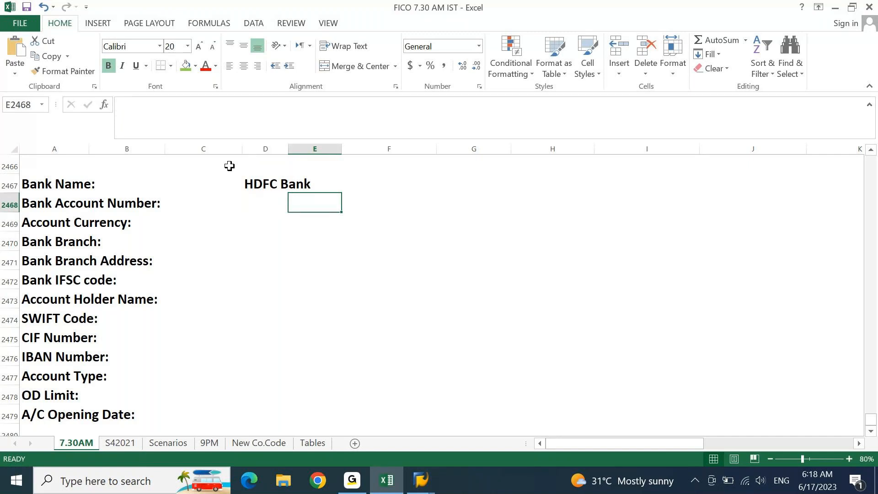
pyautogui.write('=len')
pyautogui.press('Tab')
pyautogui.press('Left')
pyautogui.press('Return')
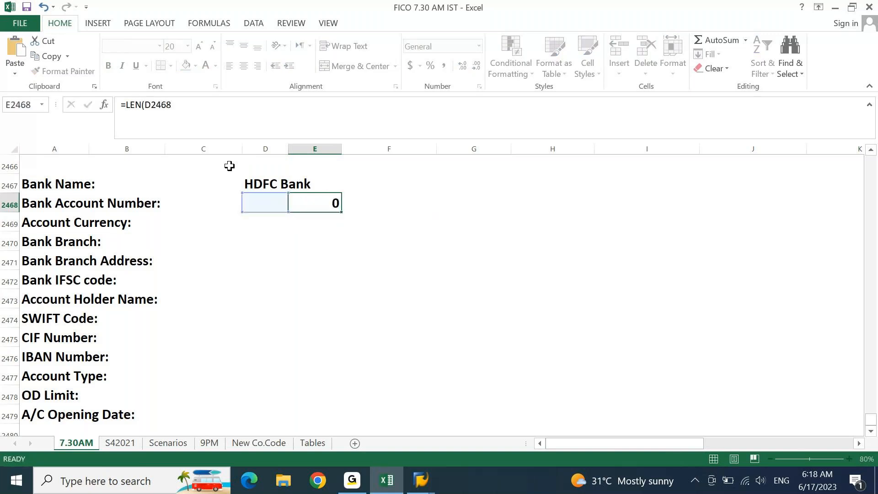
pyautogui.press('Left')
pyautogui.press('Up')
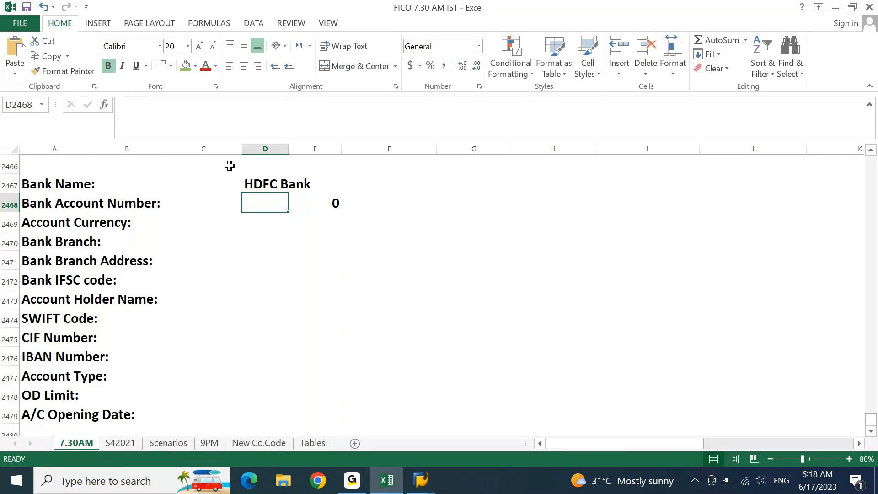
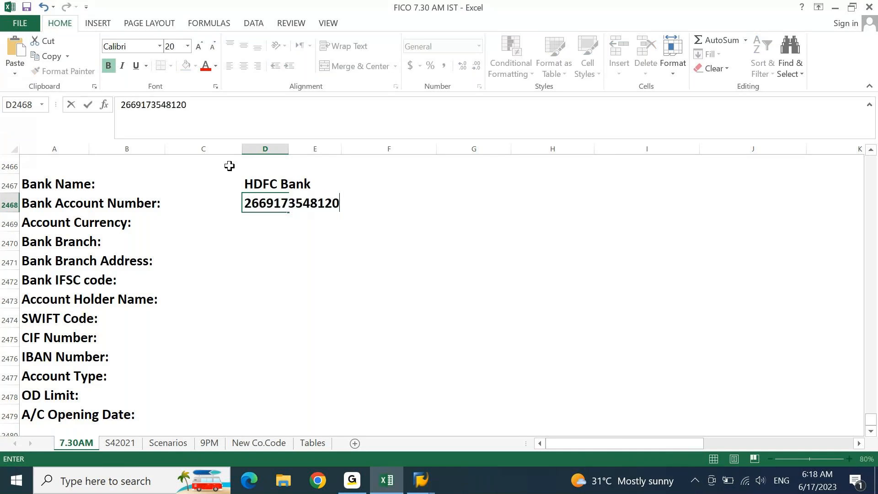
pyautogui.press('Return')
# Step: Autofit column D, delete the LEN check, and re-enter the account number so all digits show
pyautogui.press('Up')
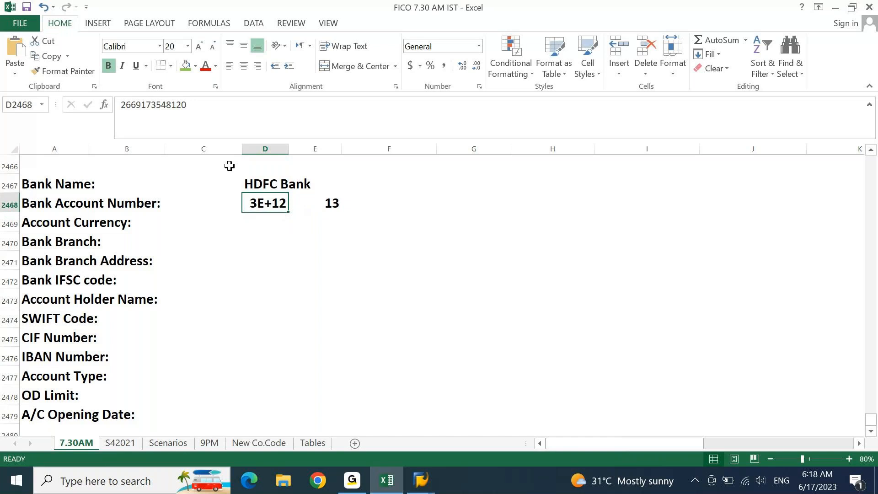
pyautogui.hotkey('alt', 'h')
pyautogui.press('o')
pyautogui.press('i')
pyautogui.press('Right')
pyautogui.press('Delete')
pyautogui.press('Left')
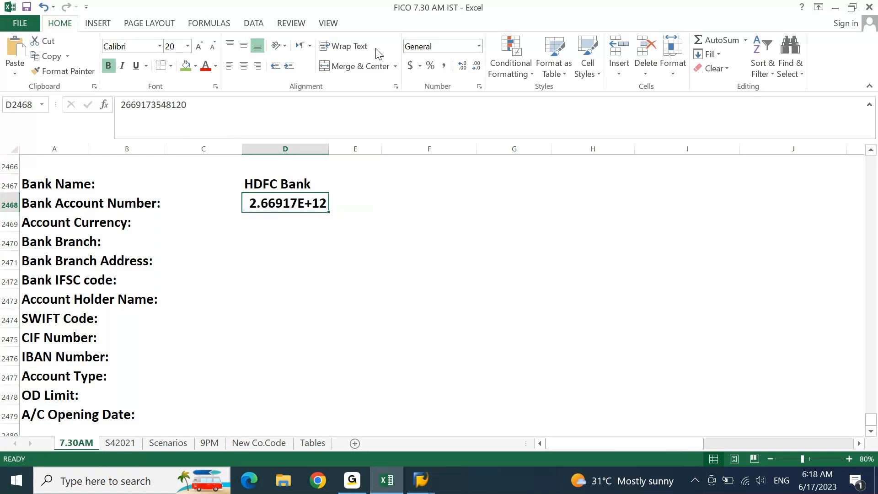
pyautogui.click(140, 123)
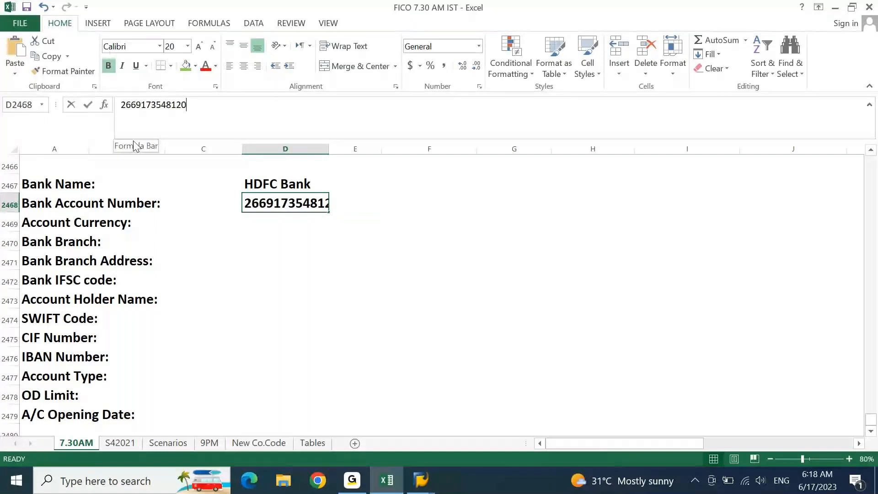
pyautogui.press('Return')
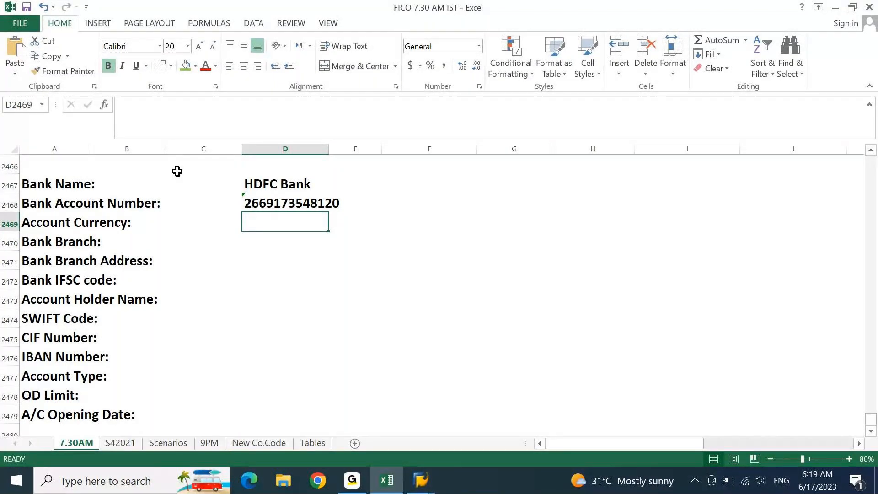
# Step: Enter INR as account currency, 'Hitech City' as branch, and the branch's Hyderabad street address
pyautogui.write('INR')
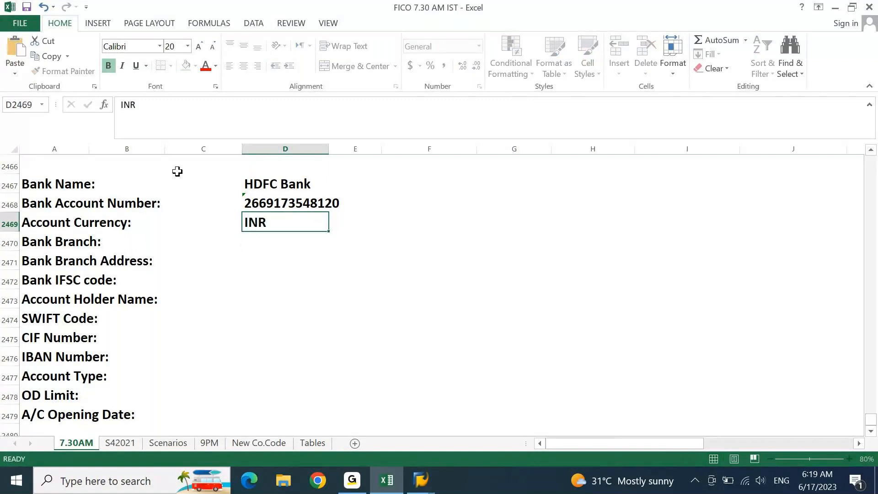
pyautogui.press('Return')
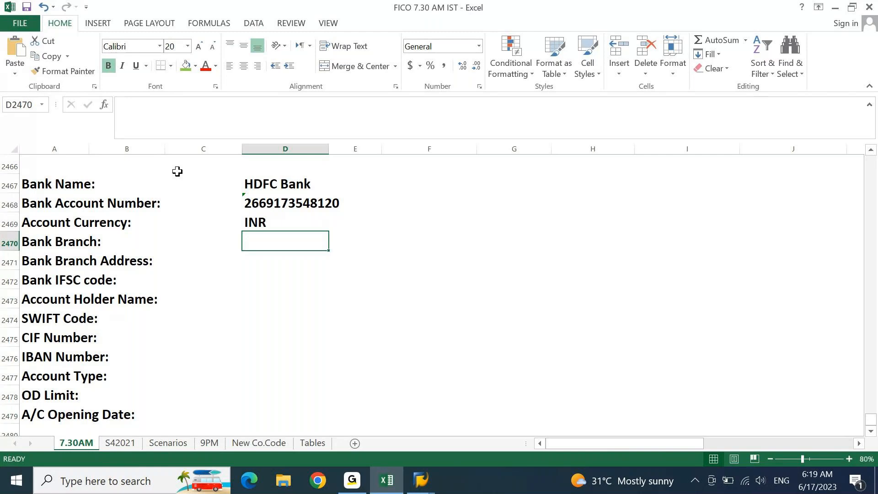
pyautogui.write('hitech')
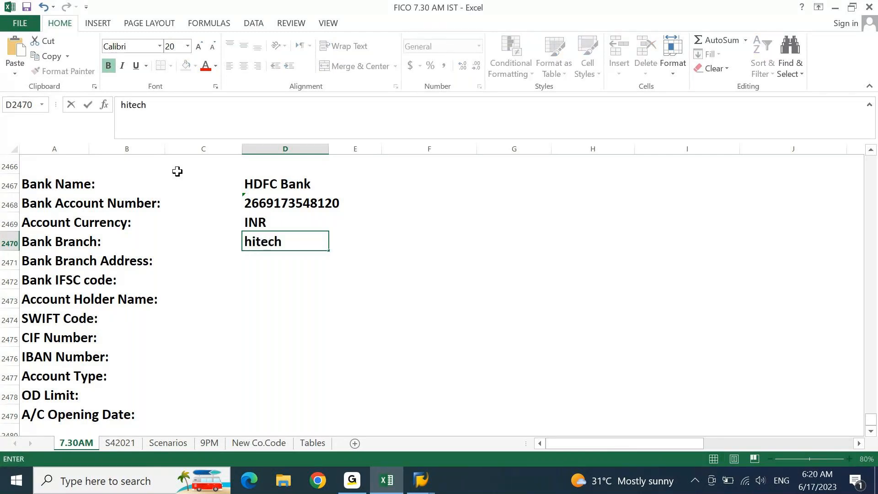
pyautogui.press('Escape')
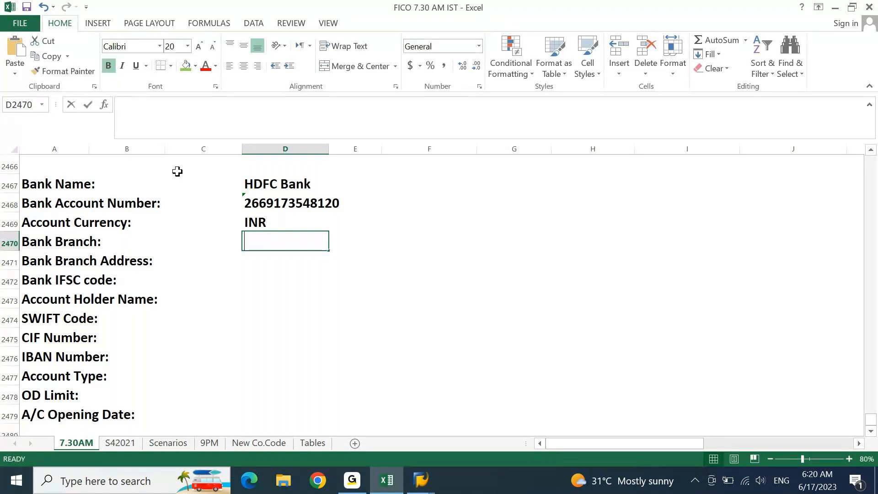
pyautogui.write('hITECH Ci')
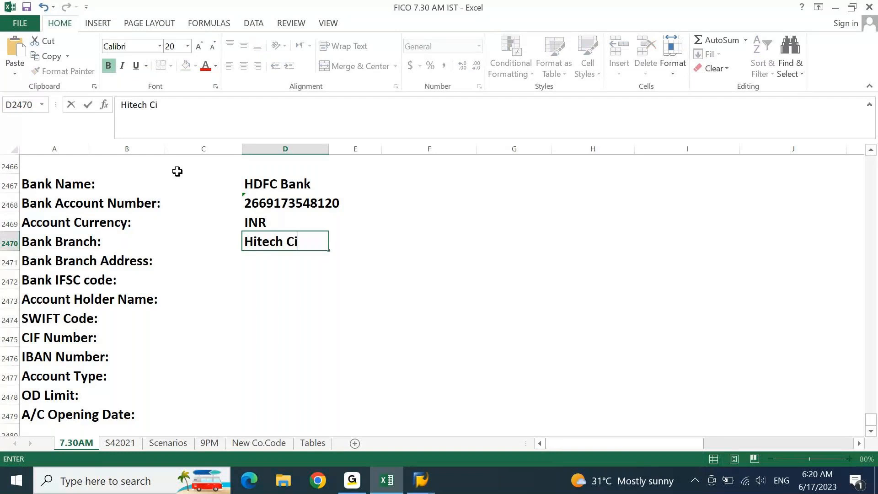
pyautogui.write('ty')
pyautogui.press('Return')
pyautogui.write('Street')
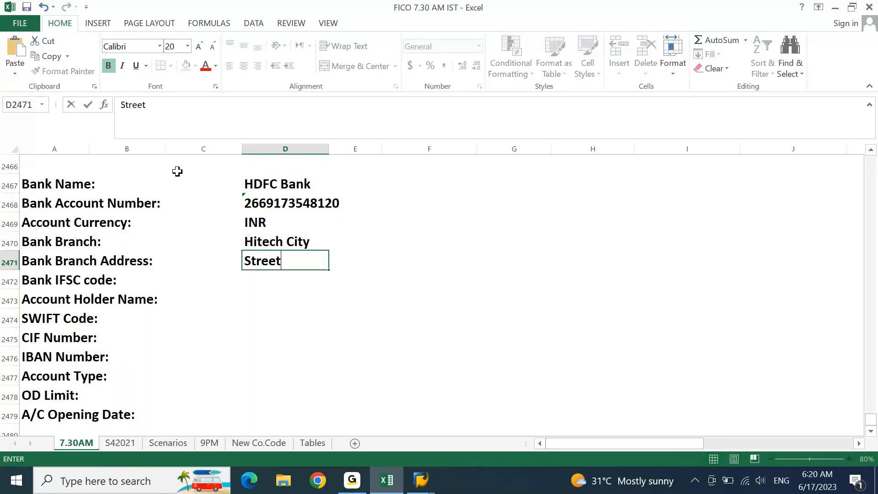
pyautogui.write(' 10, Hite')
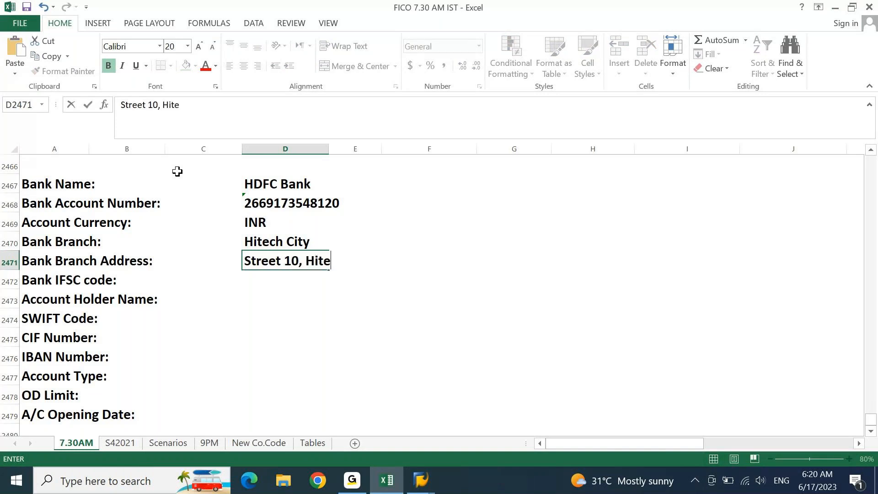
pyautogui.write('ch city, Hyderabad')
pyautogui.press('Return')
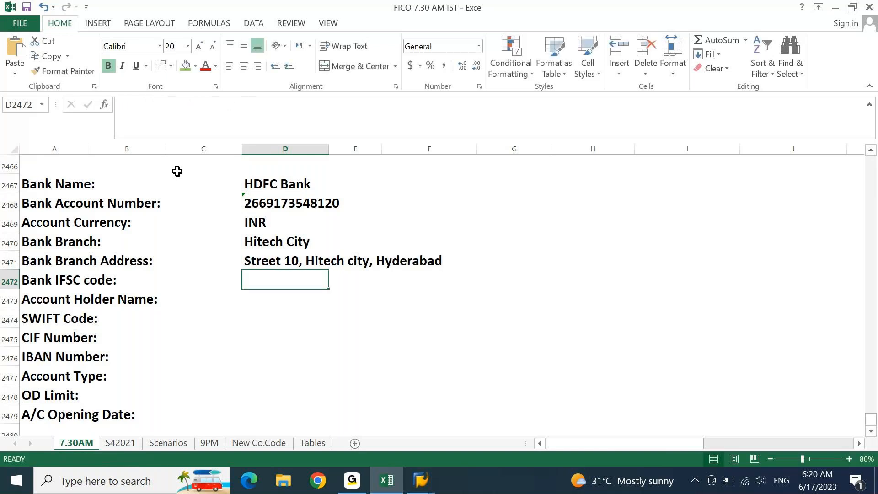
# Step: Enter IFSC code HDFC001234 and account holder 'DELL INDIA PVT LTD'
pyautogui.write('HDFC')
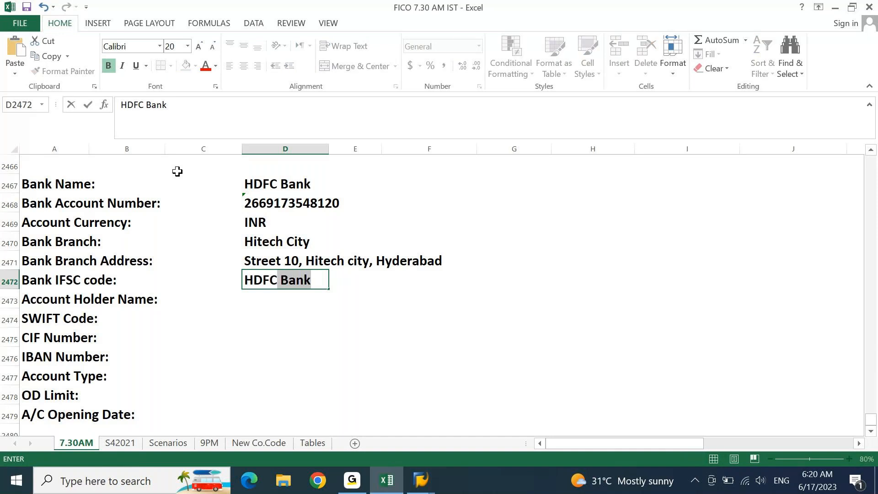
pyautogui.write('00')
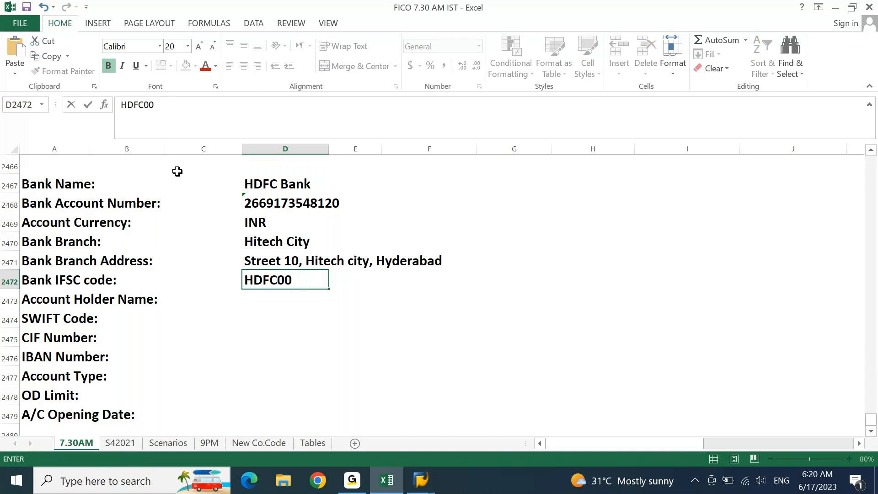
pyautogui.write('1234')
pyautogui.press('Return')
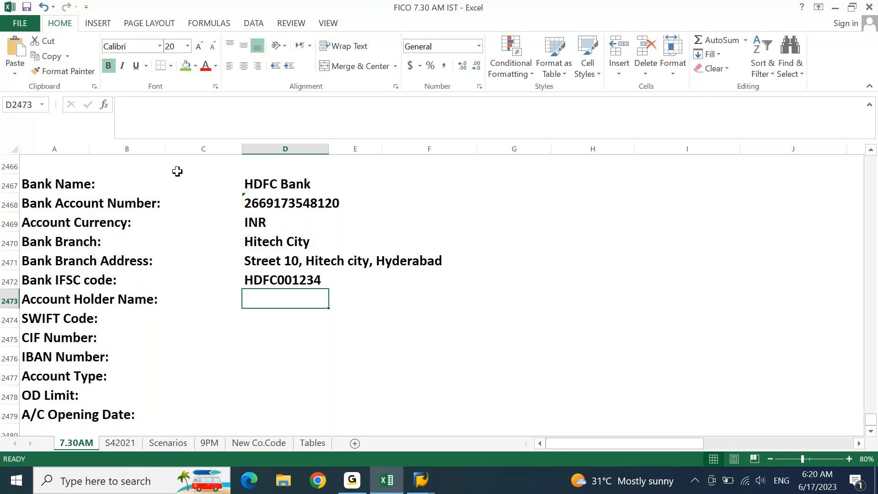
pyautogui.write('D')
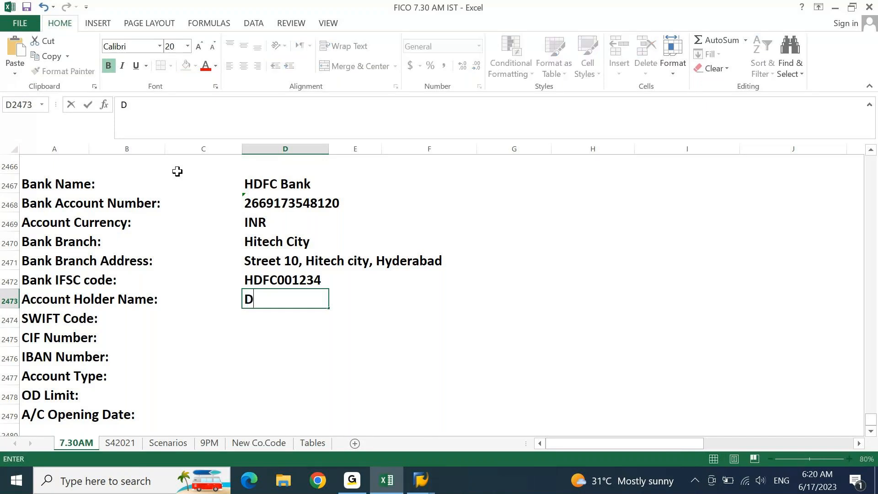
pyautogui.write('ELL INDIA COUP')
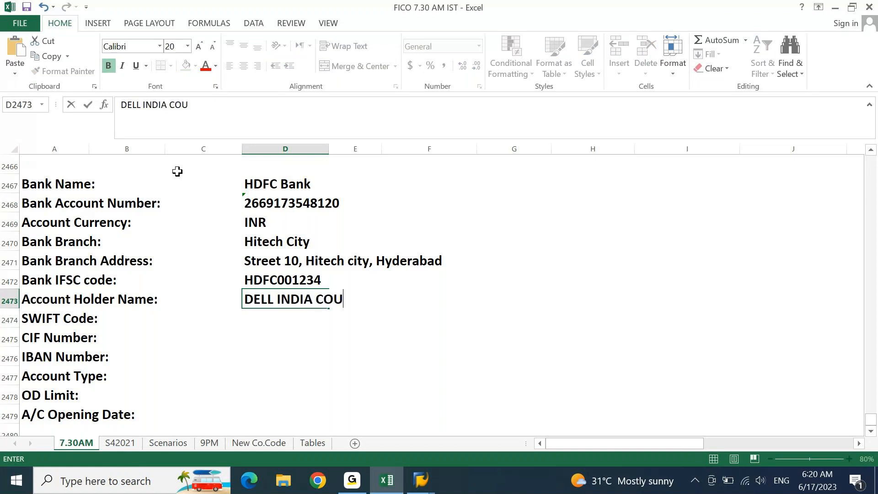
pyautogui.press('BackSpace')
pyautogui.press('BackSpace')
pyautogui.write('MPU')
pyautogui.press('BackSpace')
pyautogui.press('BackSpace')
pyautogui.press('BackSpace')
pyautogui.press('BackSpace')
pyautogui.press('BackSpace')
pyautogui.press('BackSpace')
pyautogui.press('BackSpace')
pyautogui.press('BackSpace')
pyautogui.press('BackSpace')
pyautogui.press('BackSpace')
pyautogui.press('BackSpace')
pyautogui.write('COMP')
pyautogui.press('BackSpace')
pyautogui.press('BackSpace')
pyautogui.press('BackSpace')
pyautogui.press('BackSpace')
pyautogui.write('INDIA PVT LTD')
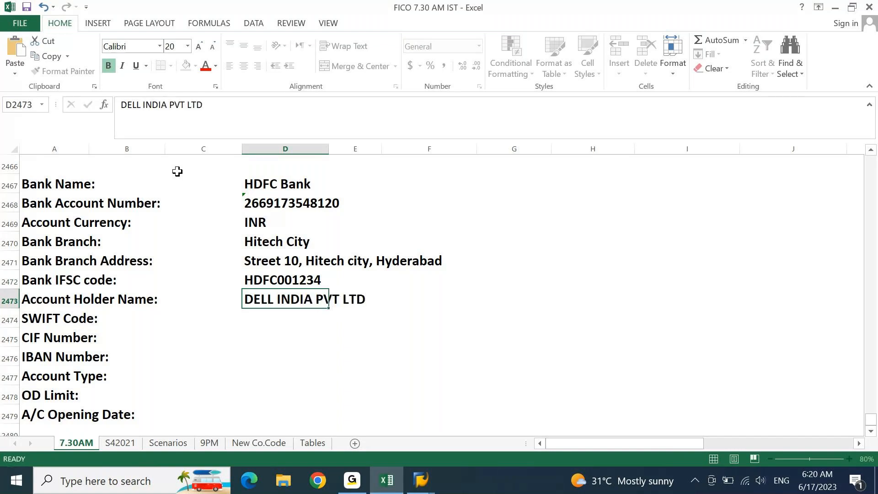
pyautogui.press('Return')
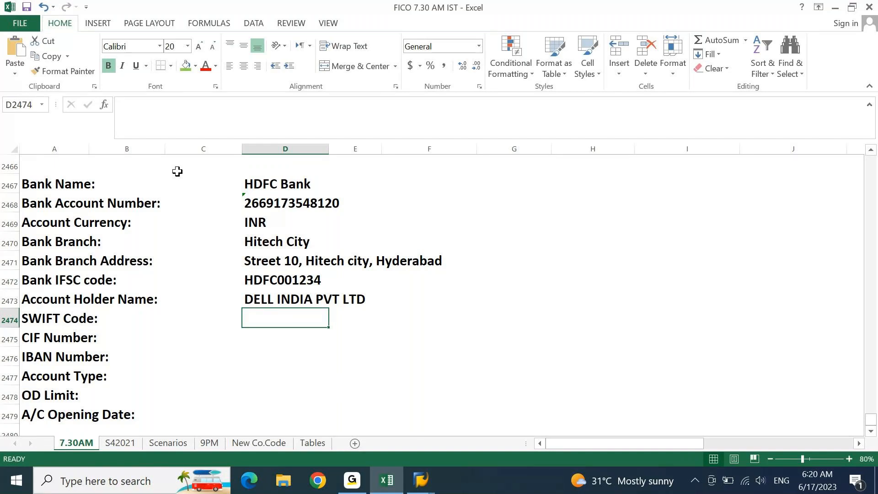
# Step: Enter dashes for the SWIFT code, CIF and IBAN, and CURRENT as the account type
pyautogui.write('-')
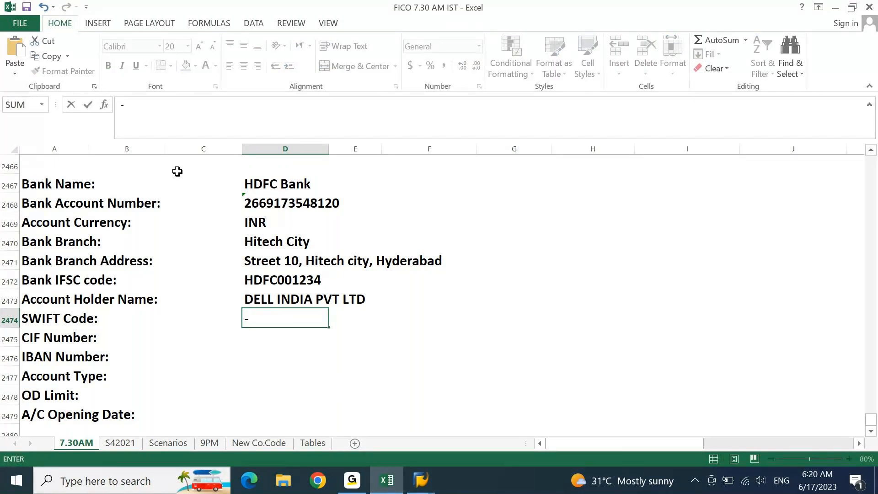
pyautogui.press('Escape')
pyautogui.write('-')
pyautogui.press('Return')
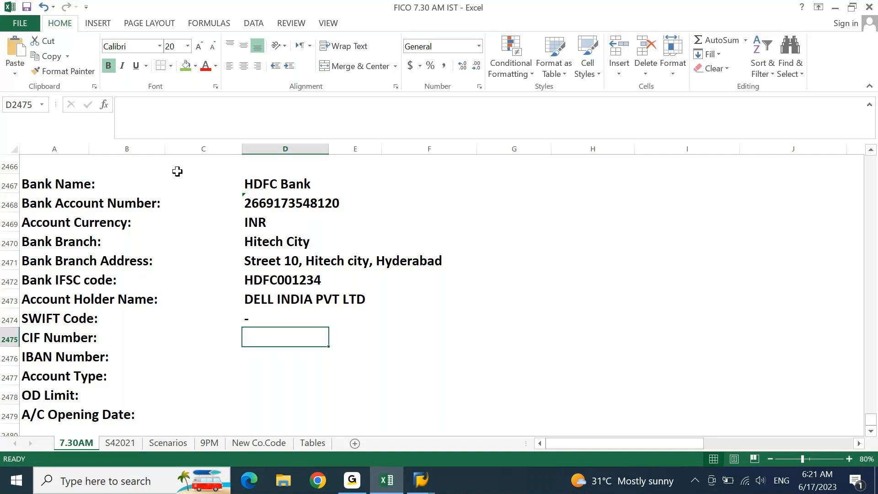
pyautogui.write('-')
pyautogui.press('Return')
pyautogui.write('-')
pyautogui.press('Return')
pyautogui.write('CURRENT')
pyautogui.press('Return')
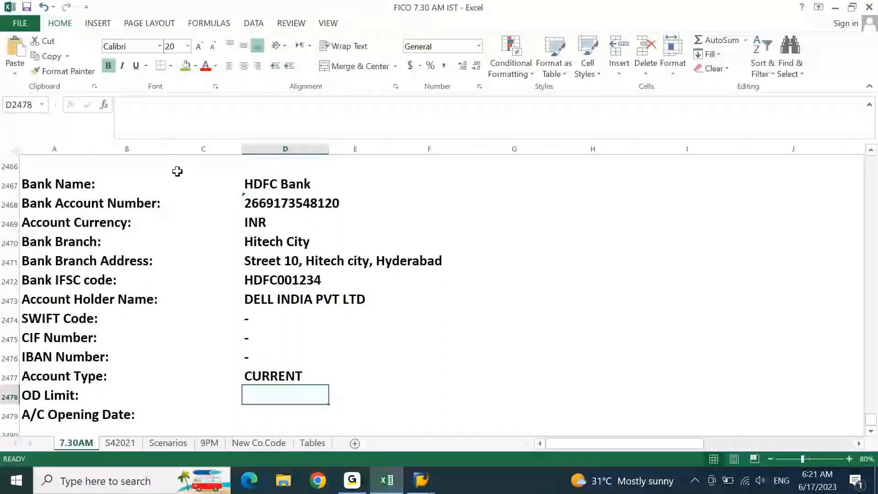
# Step: Enter a dash for the OD limit and 01.04.2023 as the opening date, then review the template
pyautogui.write('-')
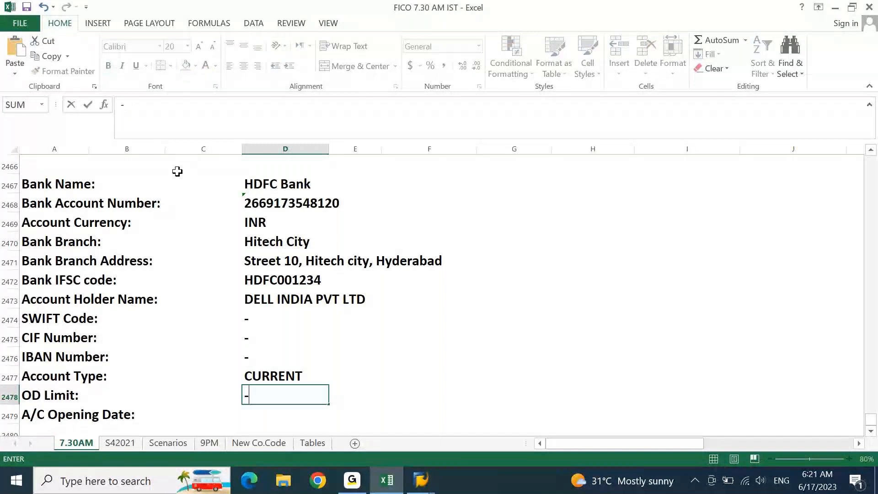
pyautogui.press('Return')
pyautogui.write('01')
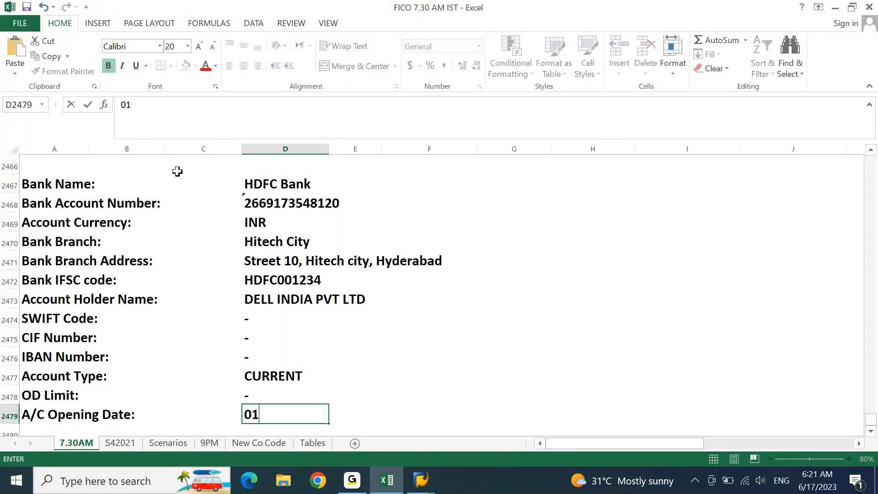
pyautogui.write('.04.2023')
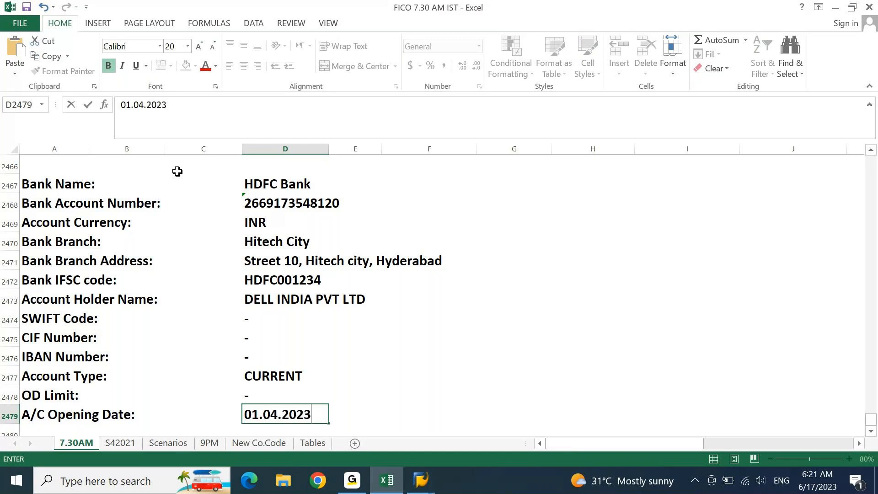
pyautogui.press('Return')
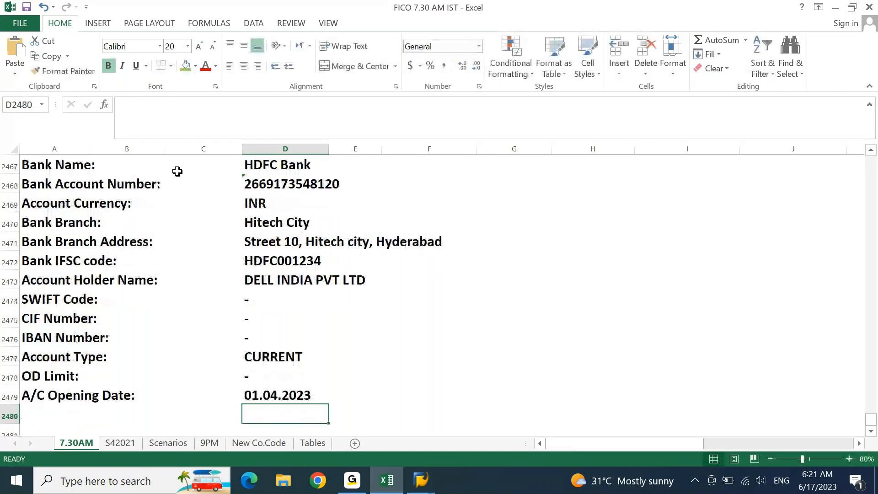
pyautogui.press('Up')
pyautogui.press('Up')
pyautogui.press('Up')
pyautogui.press('Up')
pyautogui.press('Up')
pyautogui.press('Up')
pyautogui.press('Up')
pyautogui.press('Up')
pyautogui.press('Up')
pyautogui.press('Up')
pyautogui.press('Up')
pyautogui.press('Up')
pyautogui.press('Up')
pyautogui.press('Up')
pyautogui.press('Up')
pyautogui.press('Down')
pyautogui.press('Down')
pyautogui.press('Down')
pyautogui.press('Down')
pyautogui.press('Down')
pyautogui.press('Down')
pyautogui.press('Down')
pyautogui.press('Down')
pyautogui.press('Down')
pyautogui.press('Down')
pyautogui.press('Down')
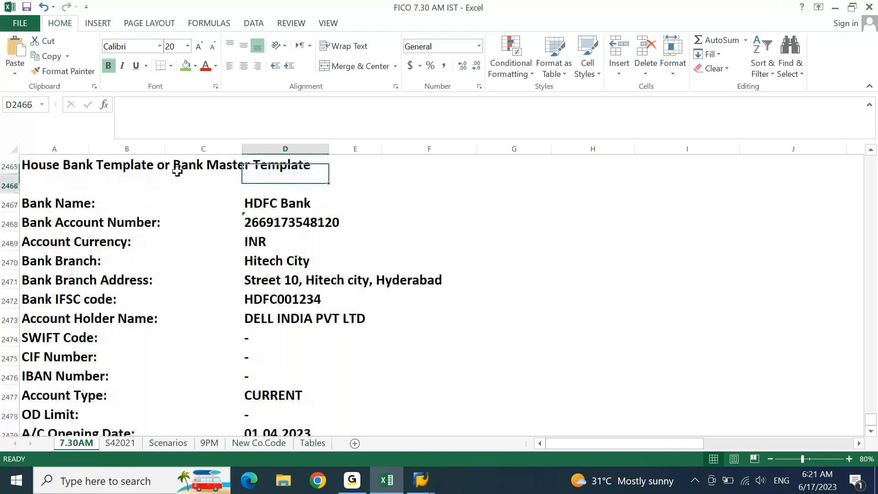
pyautogui.press('Down')
pyautogui.press('Down')
pyautogui.press('Down')
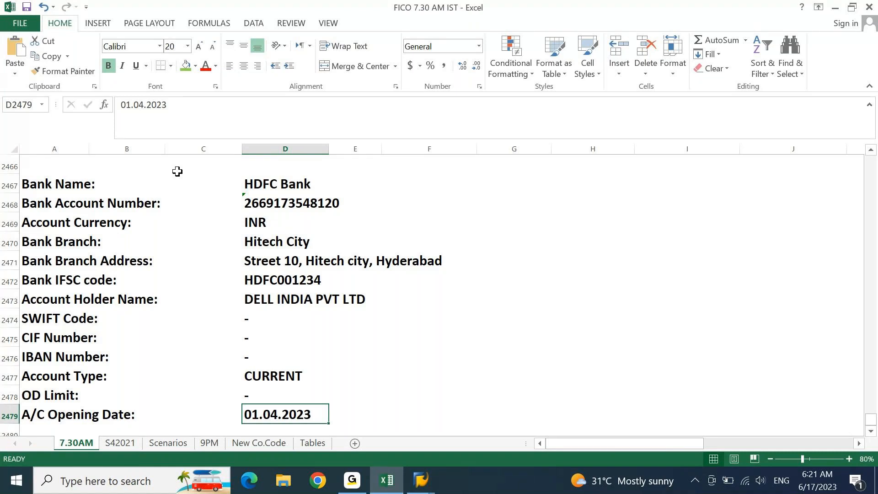
pyautogui.press('Down')
pyautogui.press('Down')
pyautogui.press('Down')
pyautogui.press('Down')
# Step: Type the note 'House Bank set up in SAP.' in cell A2480 and save the workbook
pyautogui.press('Left')
pyautogui.press('Left')
pyautogui.press('Left')
pyautogui.press('Down')
pyautogui.press('Down')
pyautogui.press('Down')
pyautogui.press('Down')
pyautogui.press('Down')
pyautogui.press('Down')
pyautogui.press('Down')
pyautogui.press('Down')
pyautogui.press('Down')
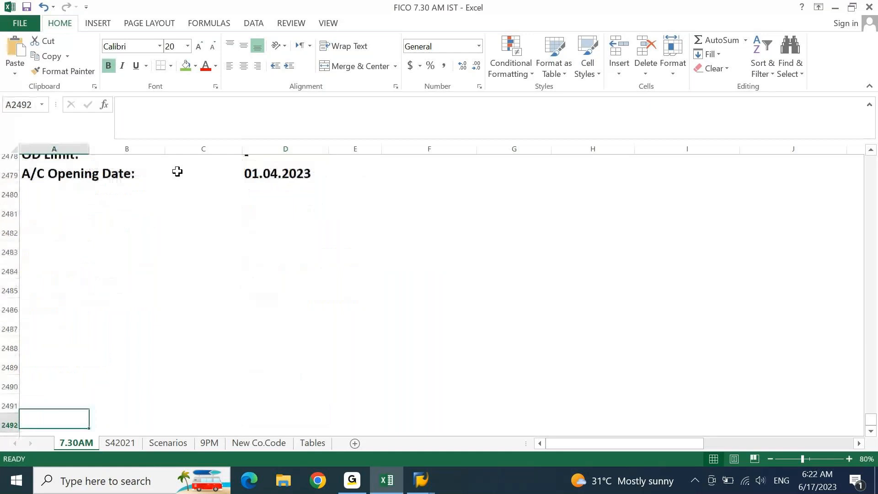
pyautogui.press('Up')
pyautogui.press('Up')
pyautogui.press('Up')
pyautogui.press('Up')
pyautogui.press('Up')
pyautogui.press('Up')
pyautogui.press('Up')
pyautogui.press('Up')
pyautogui.press('Up')
pyautogui.press('Up')
pyautogui.press('Up')
pyautogui.press('Up')
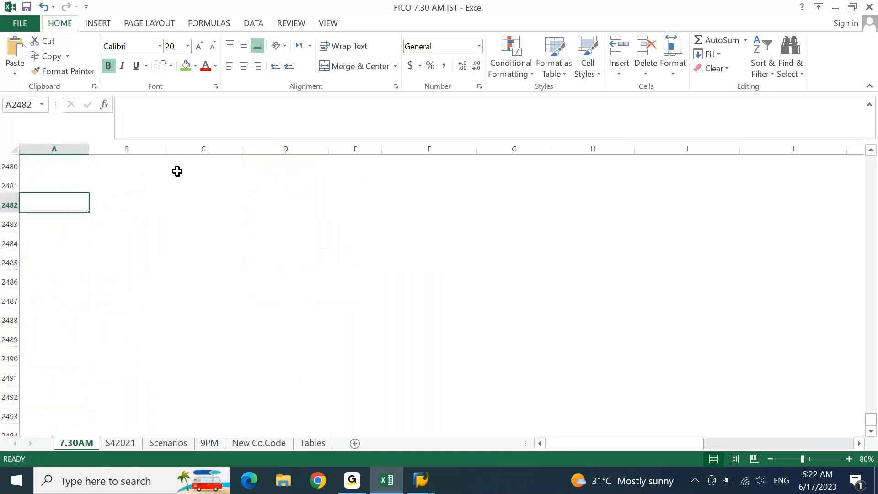
pyautogui.press('Right')
pyautogui.press('Left')
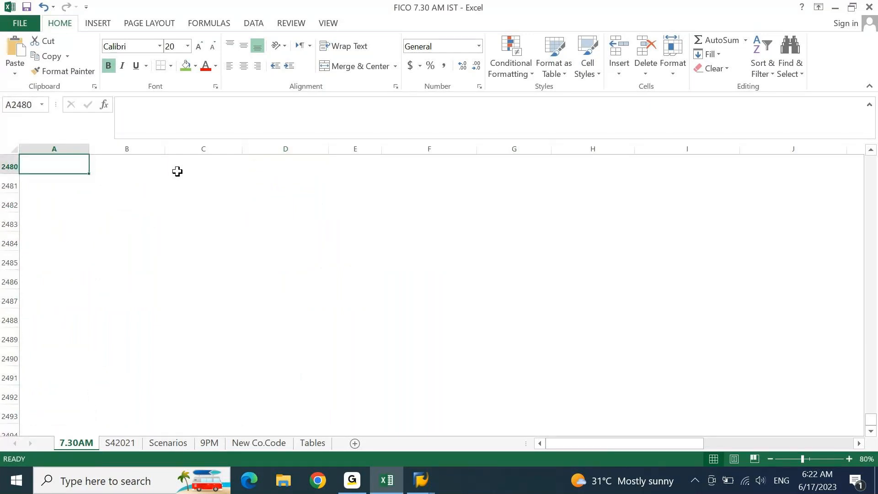
pyautogui.write('hHou')
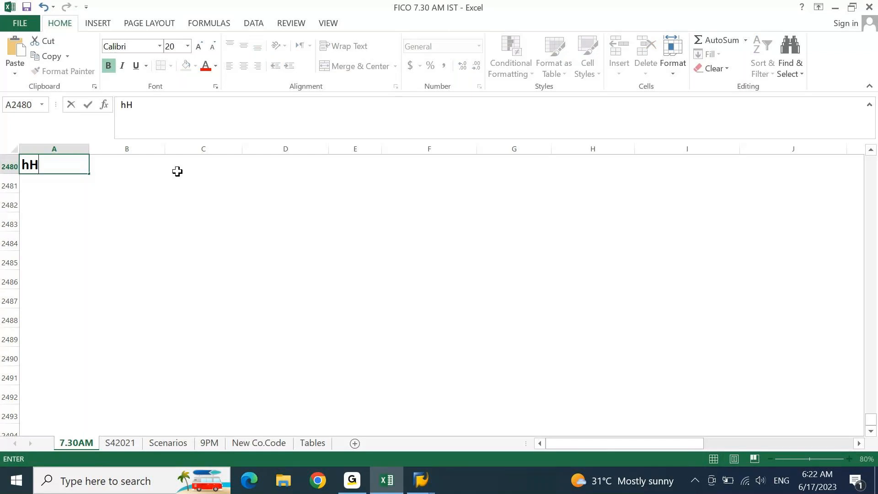
pyautogui.press('BackSpace')
pyautogui.press('BackSpace')
pyautogui.press('BackSpace')
pyautogui.press('BackSpace')
pyautogui.write('House Bank ')
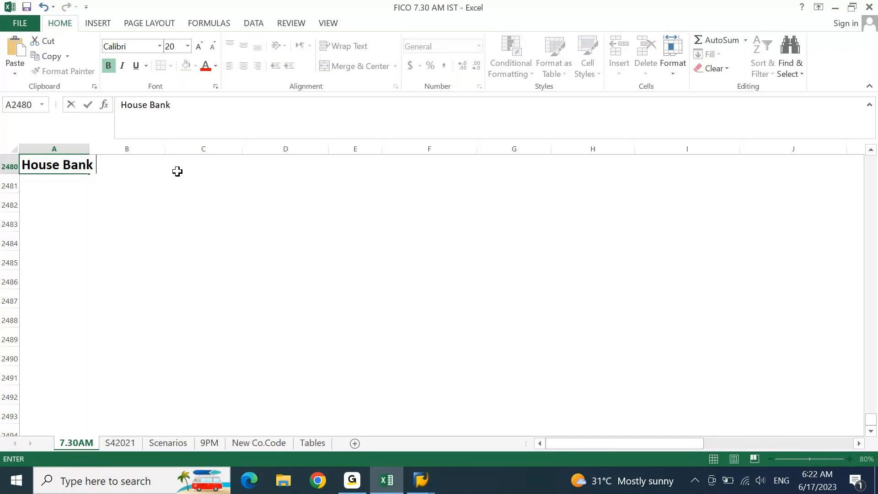
pyautogui.write('set u')
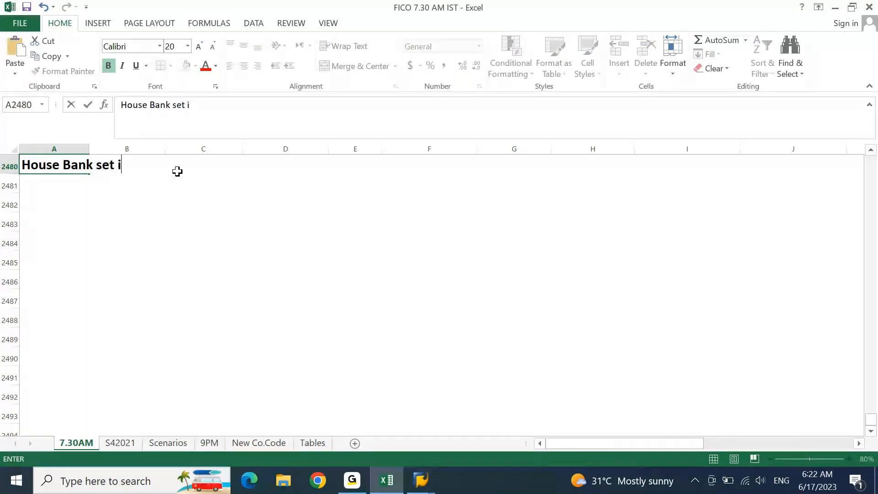
pyautogui.write('p confog')
pyautogui.press('BackSpace')
pyautogui.press('BackSpace')
pyautogui.press('BackSpace')
pyautogui.press('BackSpace')
pyautogui.press('BackSpace')
pyautogui.press('BackSpace')
pyautogui.write('in SAP.')
pyautogui.press('Return')
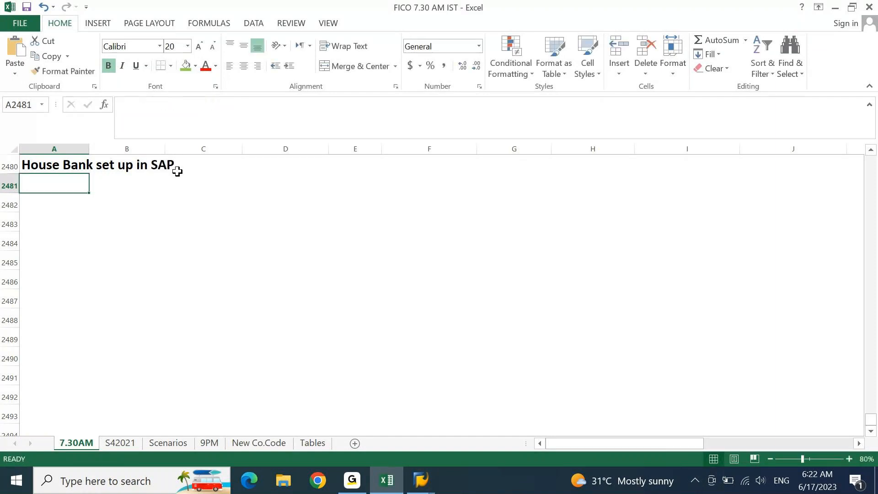
pyautogui.hotkey('ctrl', 's')
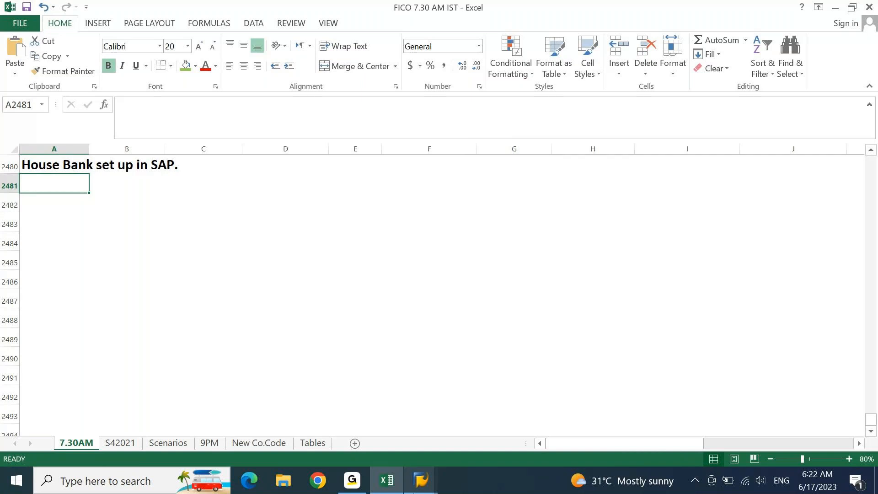
# Step: Run transaction FI12 in the SAP session
pyautogui.click(421, 480)
pyautogui.click(98, 35)
pyautogui.write('FI12')
pyautogui.press('Return')
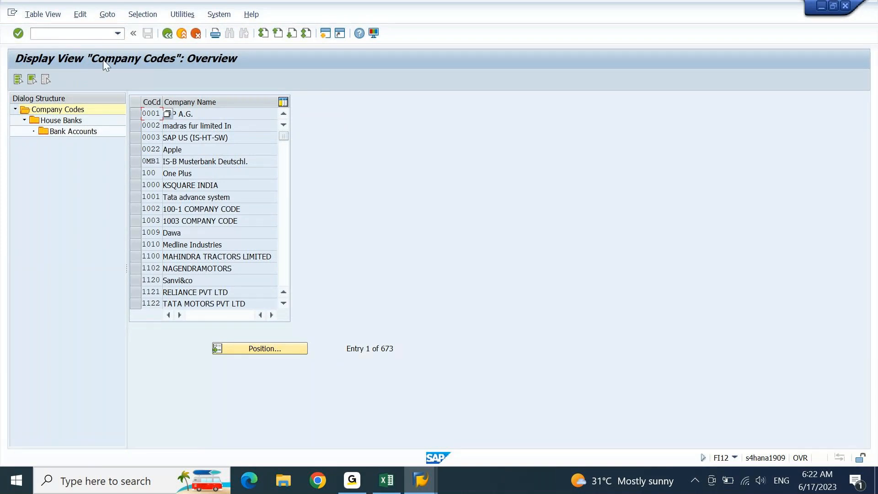
# Step: Position the company code list on DEIN and display its House Banks
pyautogui.click(265, 346)
pyautogui.write('DEIN')
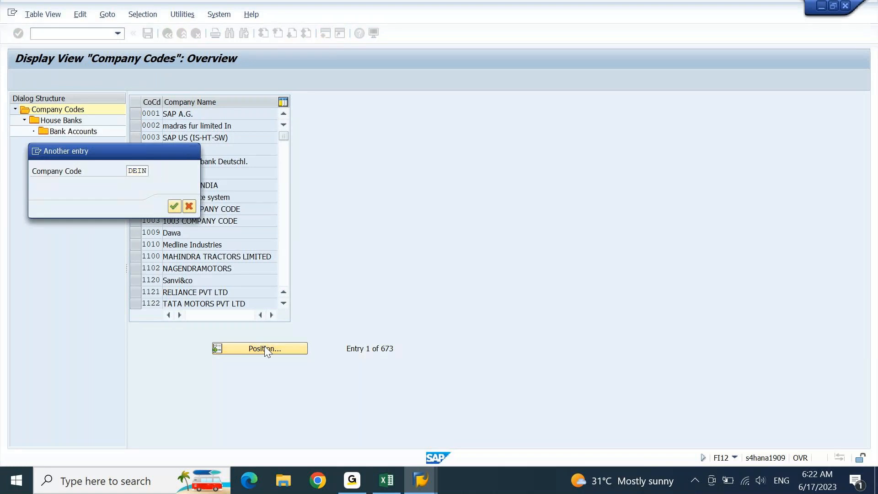
pyautogui.press('Return')
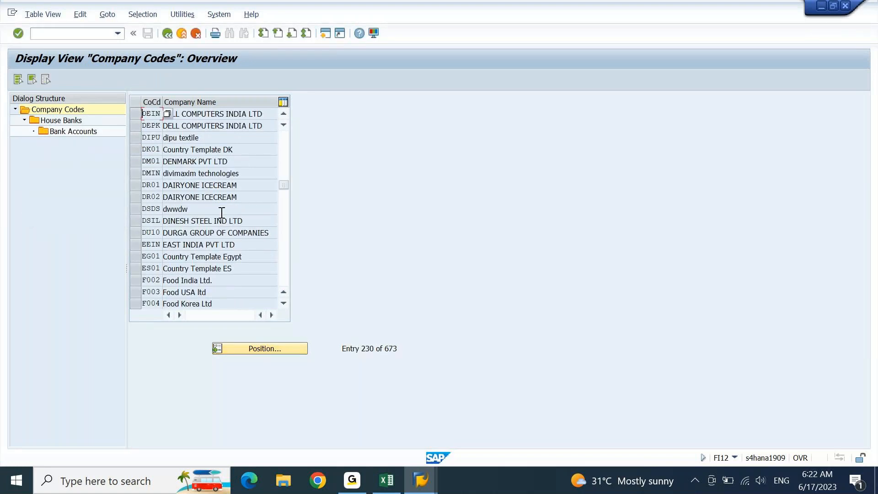
pyautogui.click(135, 113)
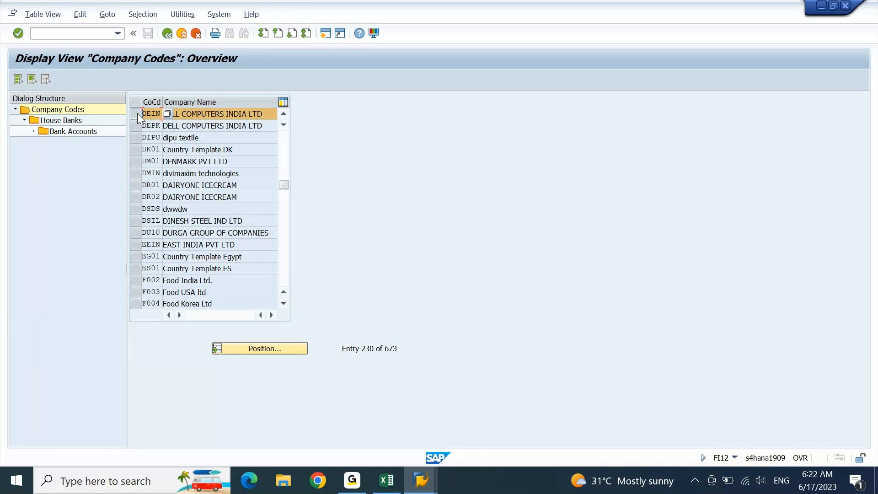
pyautogui.click(63, 121)
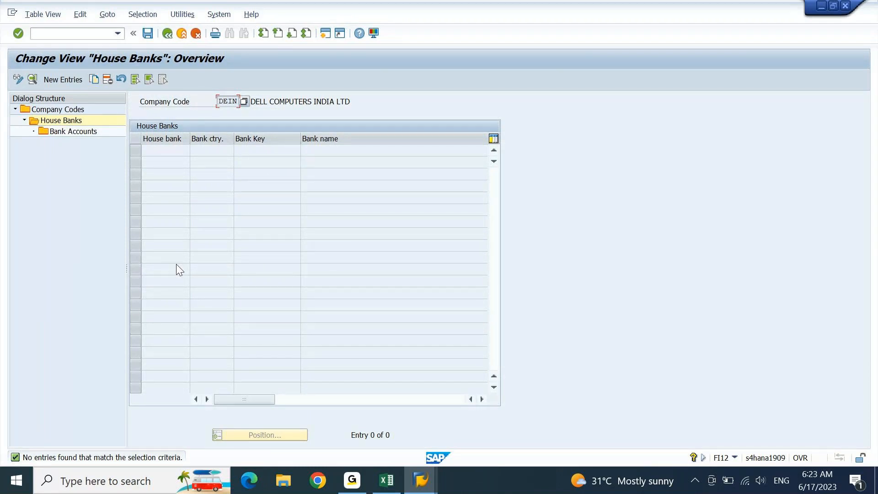
# Step: Choose New Entries to add a house bank for company code DEIN
pyautogui.click(58, 78)
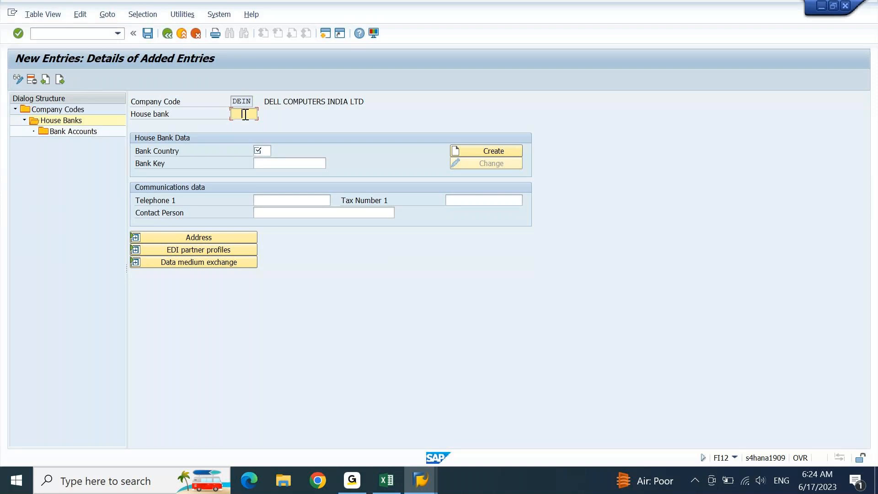
# Step: Enter bank country IN, house bank ID 1 and bank key S, then expand the address section
pyautogui.press('Tab')
pyautogui.write('IN')
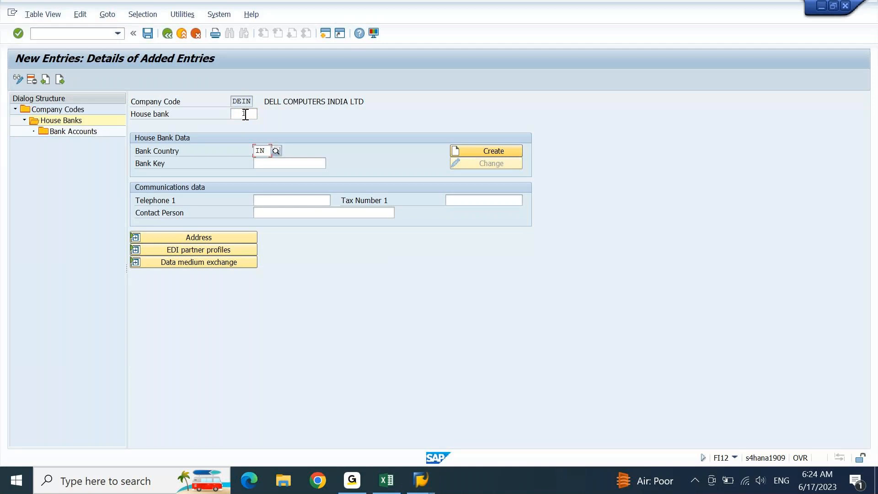
pyautogui.click(245, 114)
pyautogui.write('1')
pyautogui.click(496, 151)
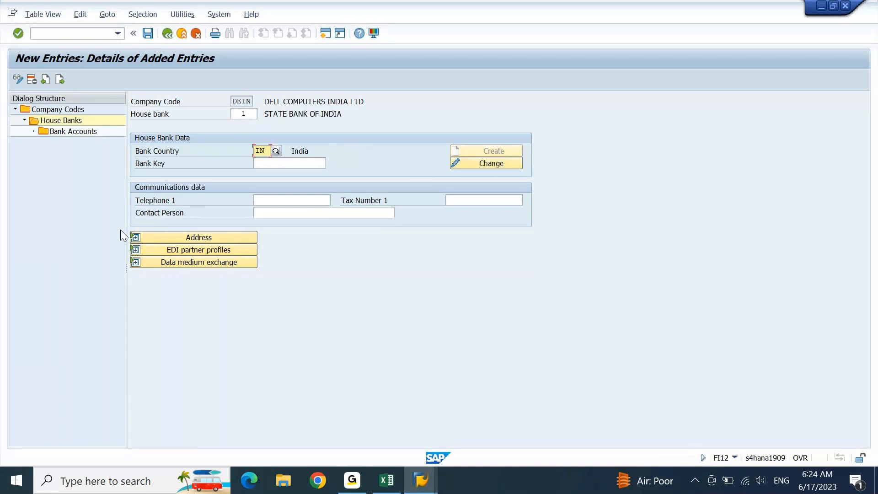
pyautogui.click(133, 238)
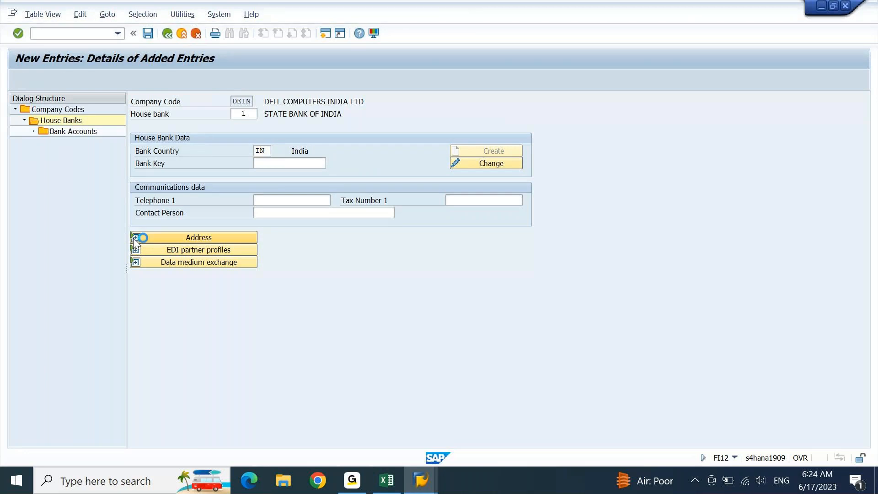
pyautogui.write('S')
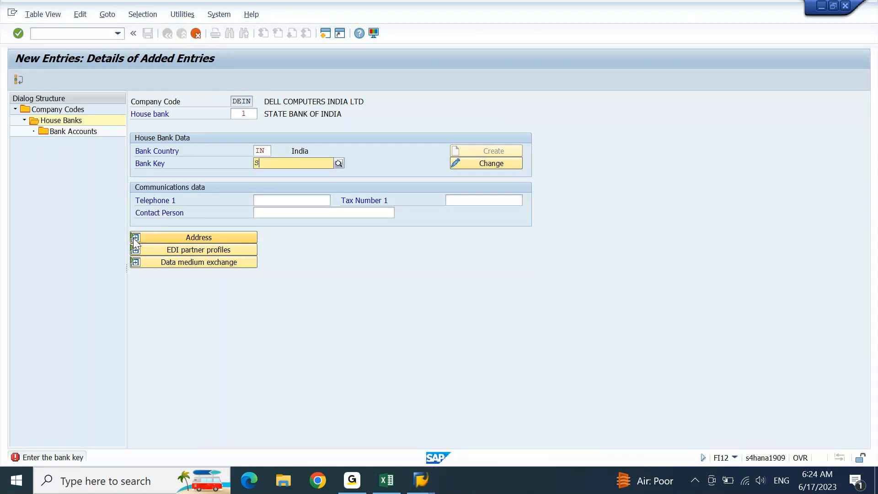
pyautogui.press('Tab')
pyautogui.click(217, 237)
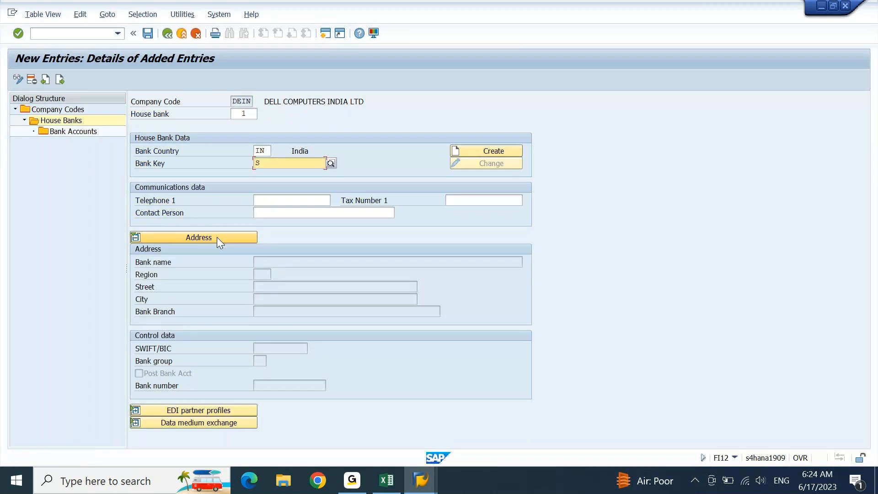
pyautogui.click(247, 114)
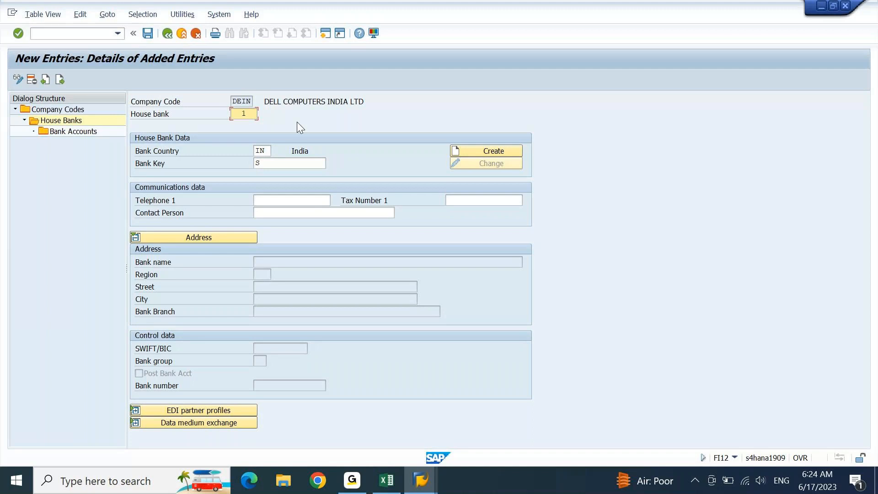
pyautogui.click(264, 151)
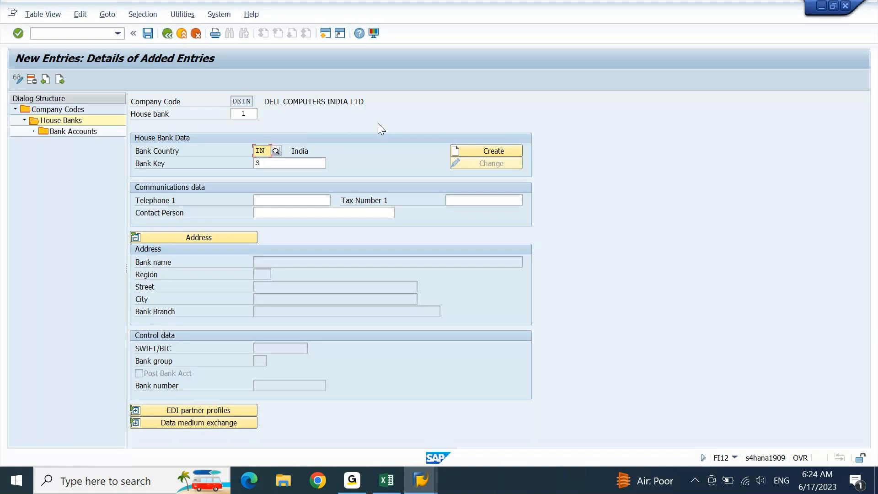
pyautogui.click(322, 164)
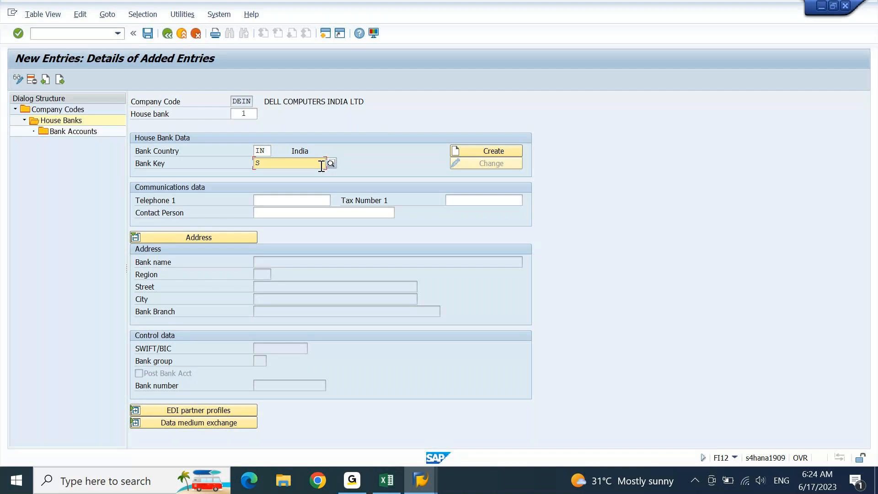
pyautogui.click(274, 210)
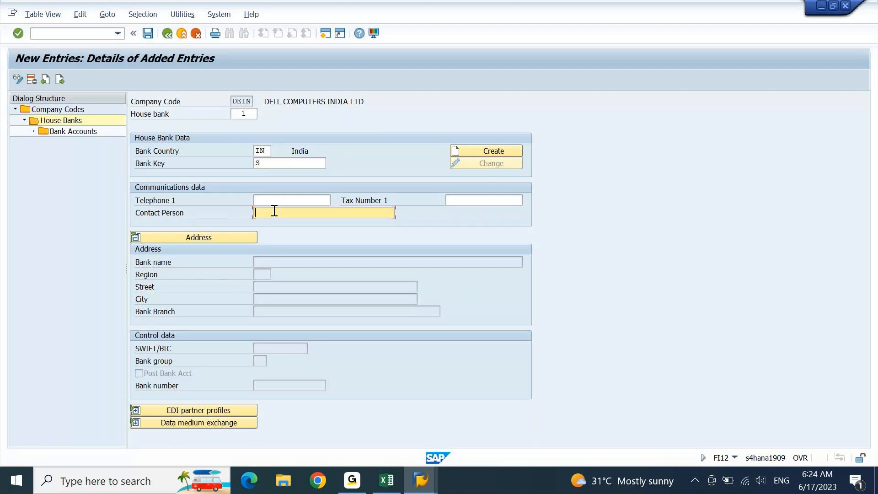
pyautogui.click(272, 262)
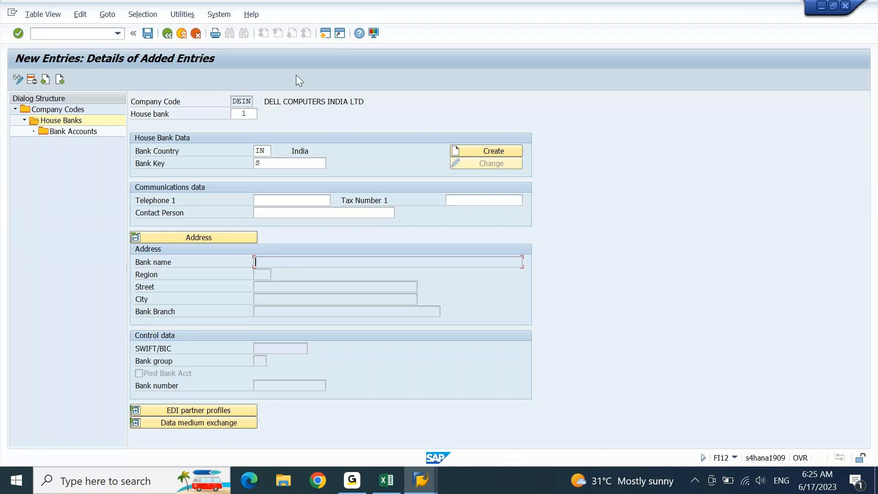
pyautogui.click(849, 4)
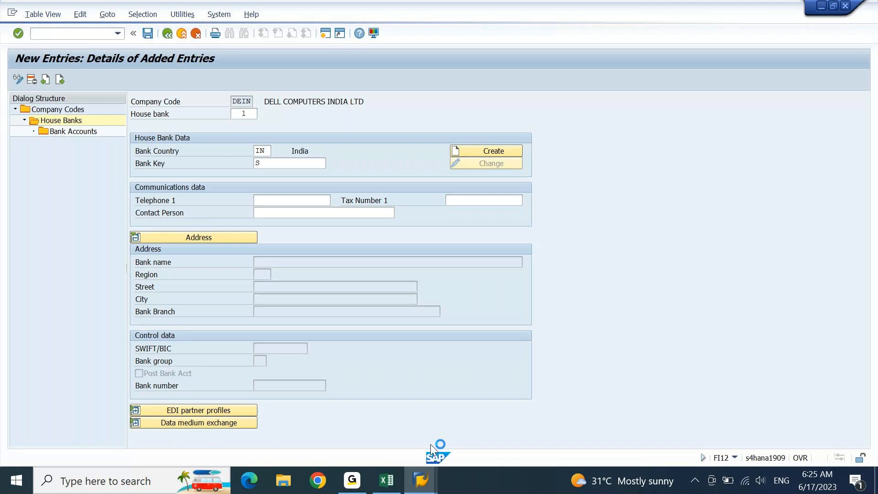
# Step: Open a new ECC session from SAP Logon and try logging on with the first user
pyautogui.click(421, 487)
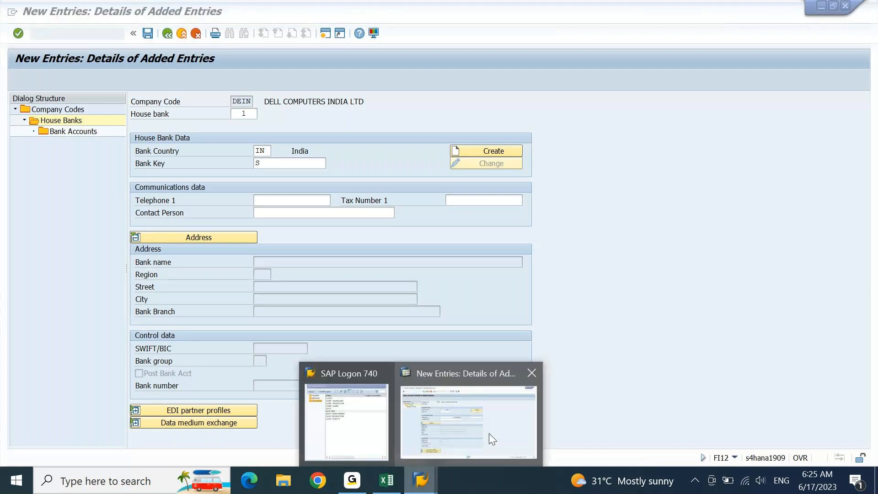
pyautogui.click(328, 415)
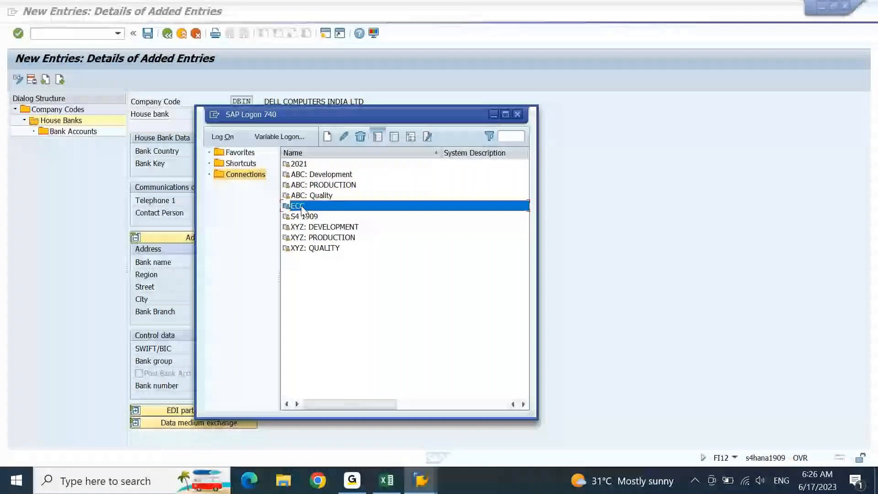
pyautogui.doubleClick(302, 206)
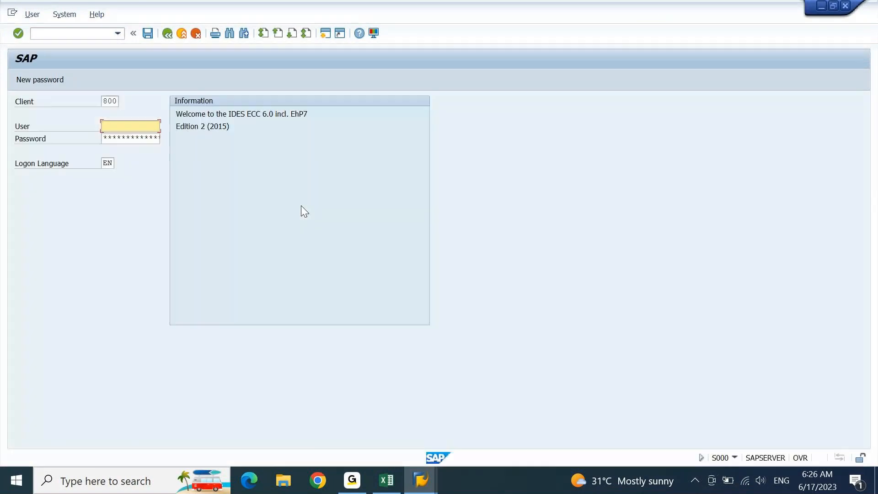
pyautogui.write('AJAY')
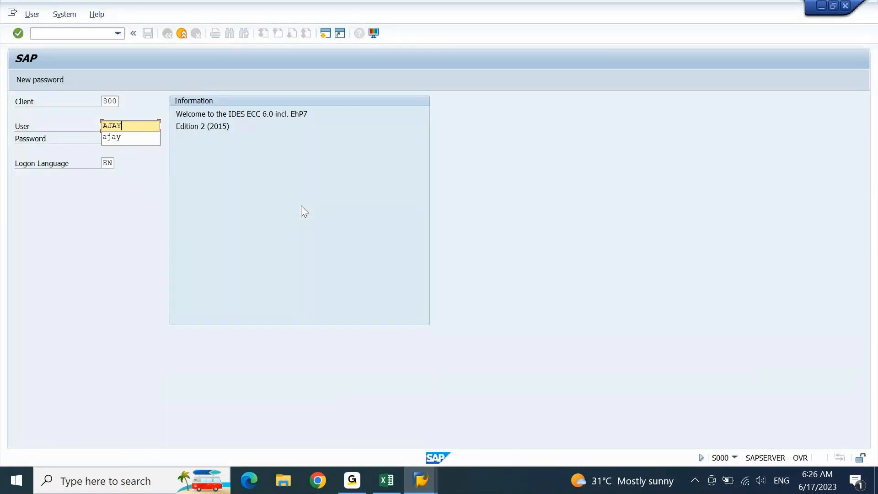
pyautogui.press('Down')
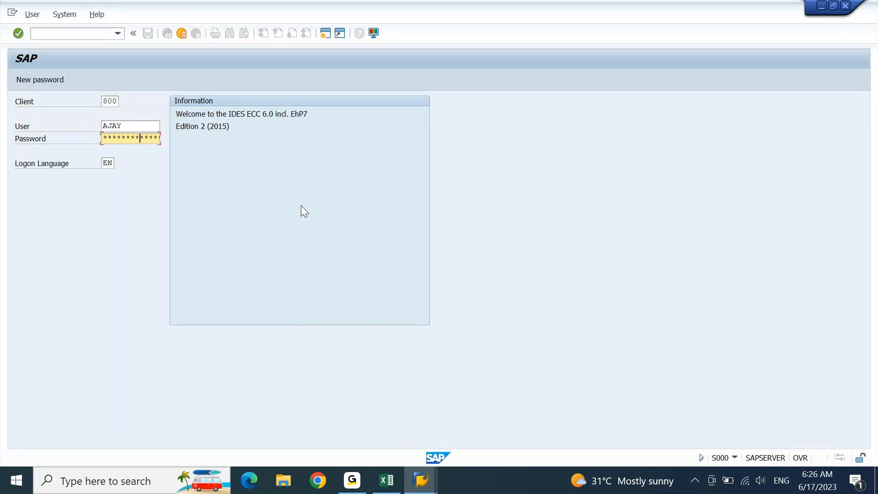
pyautogui.press('Return')
# Step: Retry the logon with a different user name and its password until it succeeds
pyautogui.press('Down')
pyautogui.press('Up')
pyautogui.write('aj')
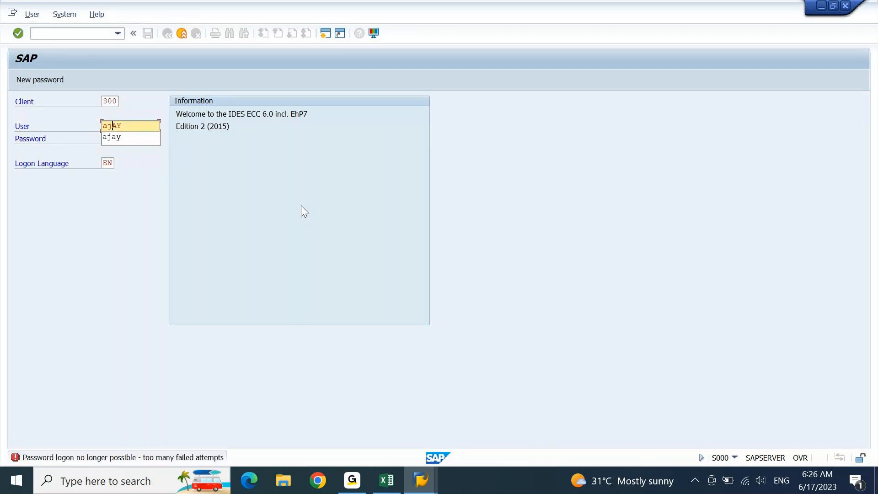
pyautogui.write('01')
pyautogui.press('Tab')
pyautogui.write('***********')
pyautogui.press('Return')
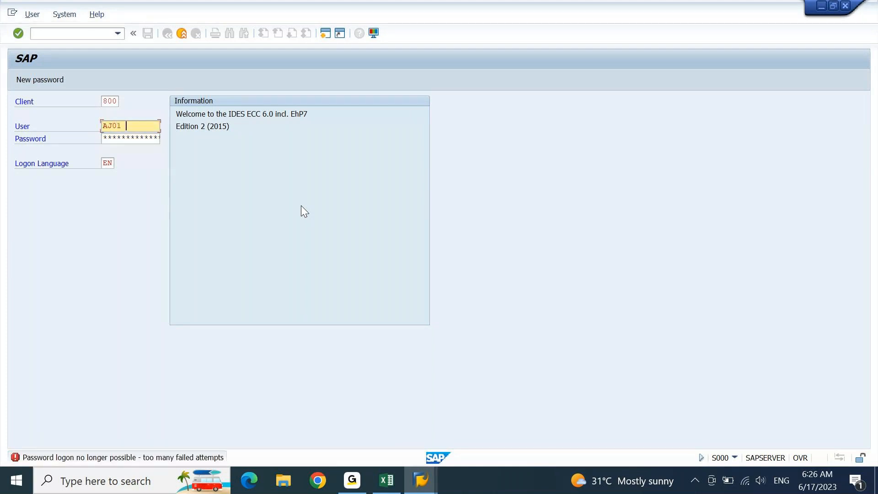
pyautogui.press('BackSpace')
pyautogui.write('2')
pyautogui.press('Tab')
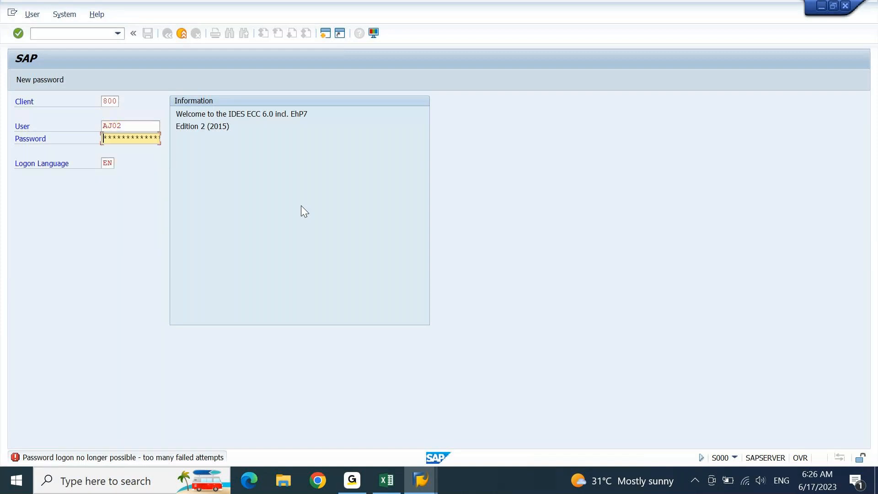
pyautogui.press('Return')
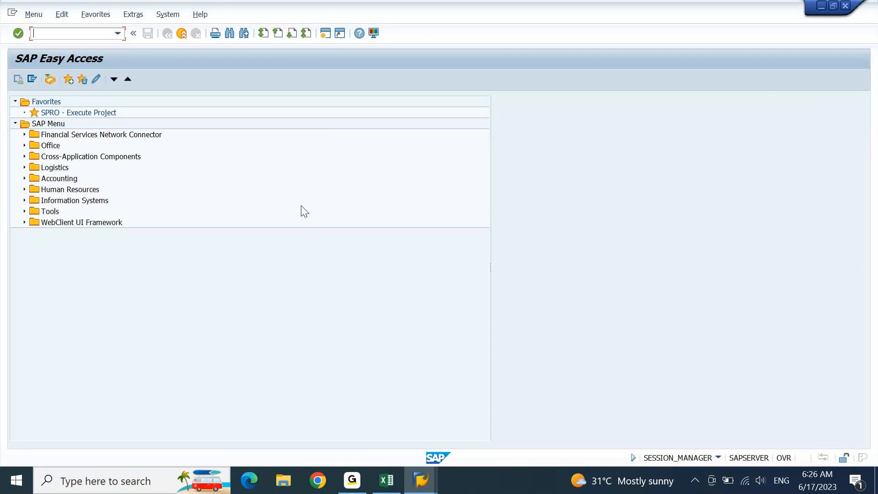
# Step: Run FI12 and browse the company code search help list
pyautogui.write('FI12')
pyautogui.press('Return')
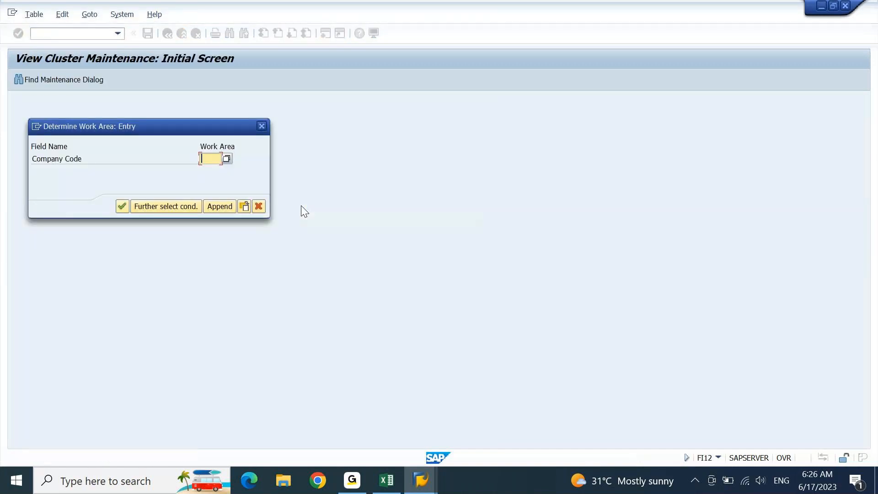
pyautogui.press('F4')
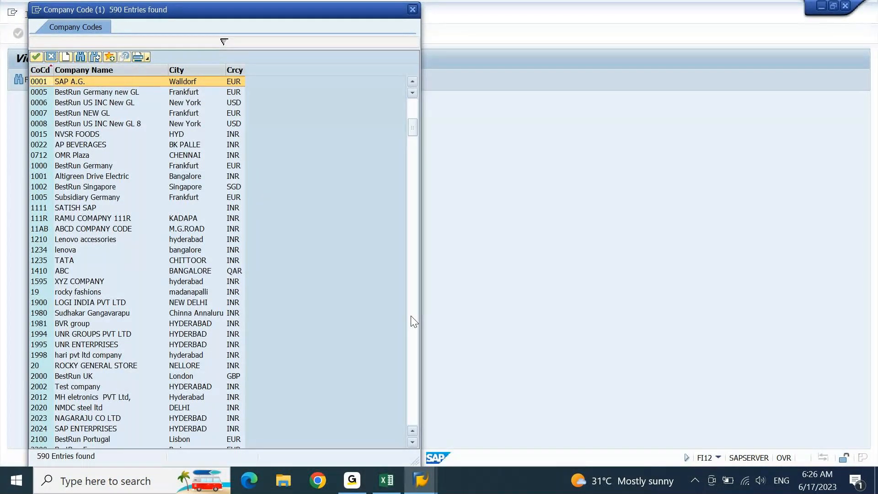
pyautogui.scroll(-10, 414, 321)
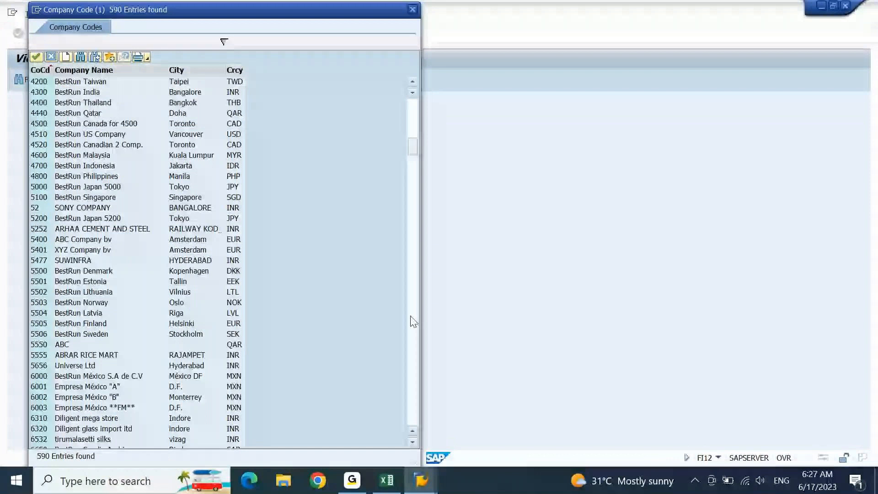
pyautogui.scroll(-10, 414, 322)
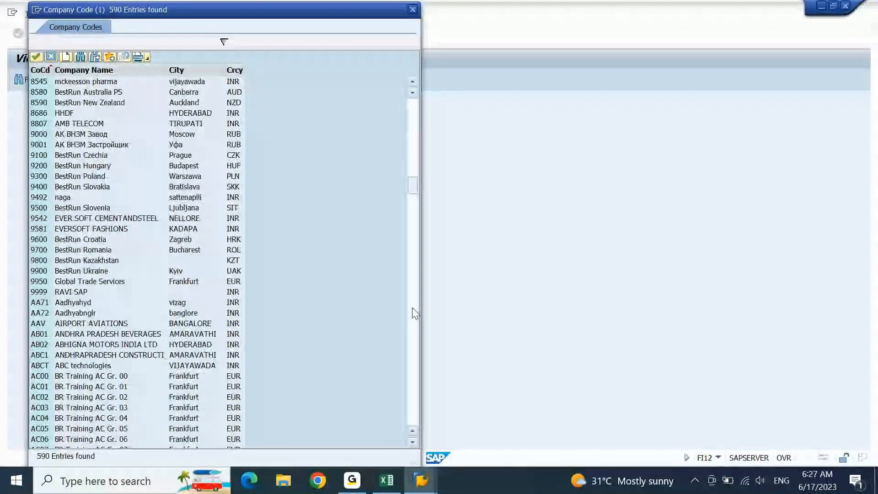
pyautogui.scroll(-10, 415, 313)
pyautogui.click(412, 145)
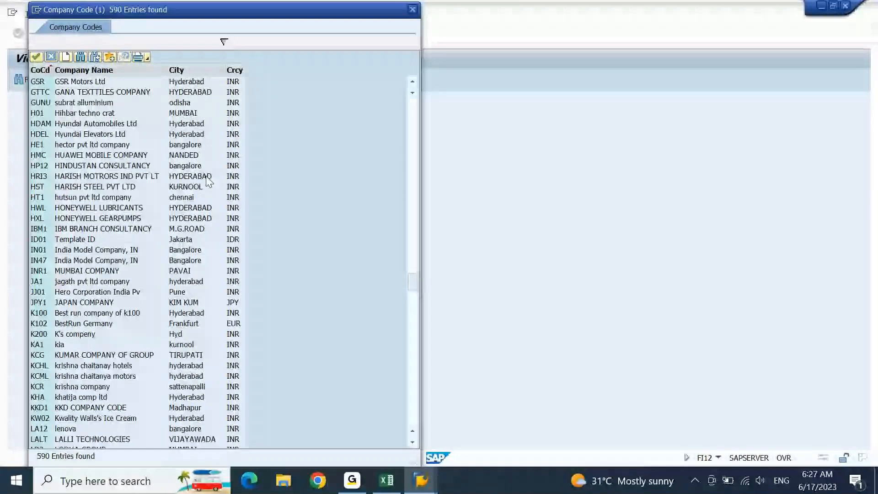
pyautogui.scroll(3, 76, 106)
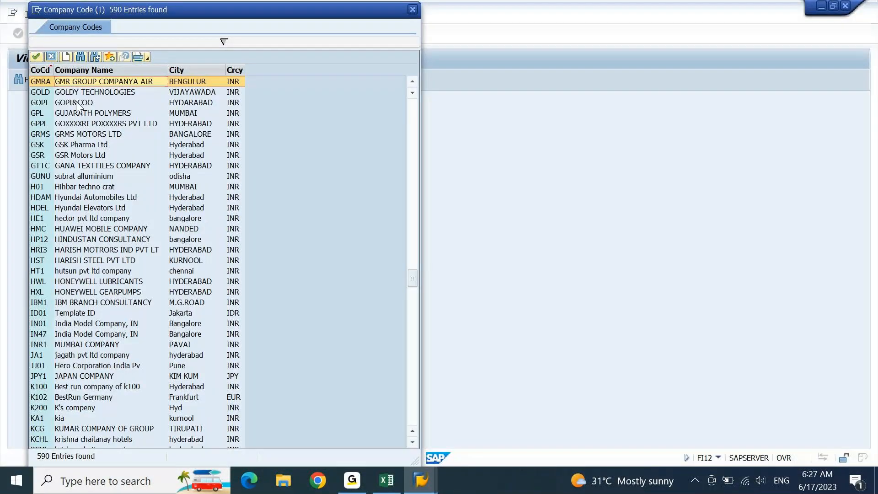
pyautogui.scroll(2, 77, 107)
# Step: Pick GM10 GOLDMEDAL SWITCHES as the work area and confirm it
pyautogui.click(77, 103)
pyautogui.scroll(1, 77, 105)
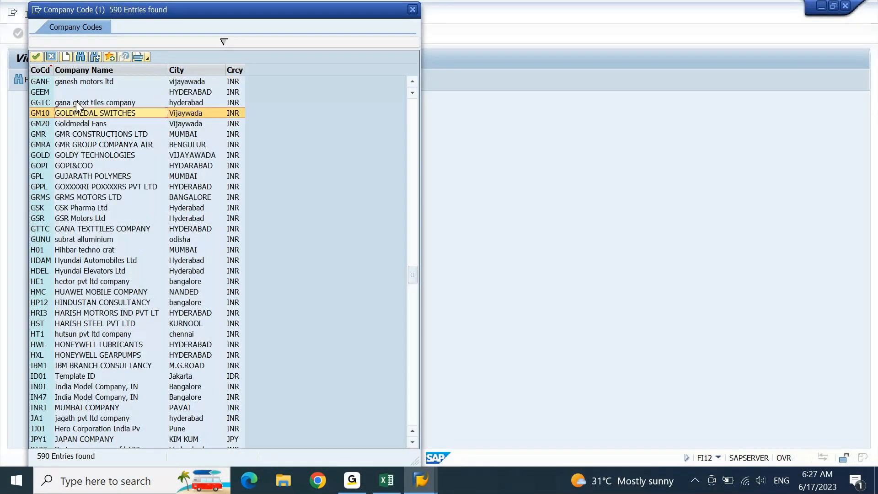
pyautogui.doubleClick(117, 113)
pyautogui.press('Return')
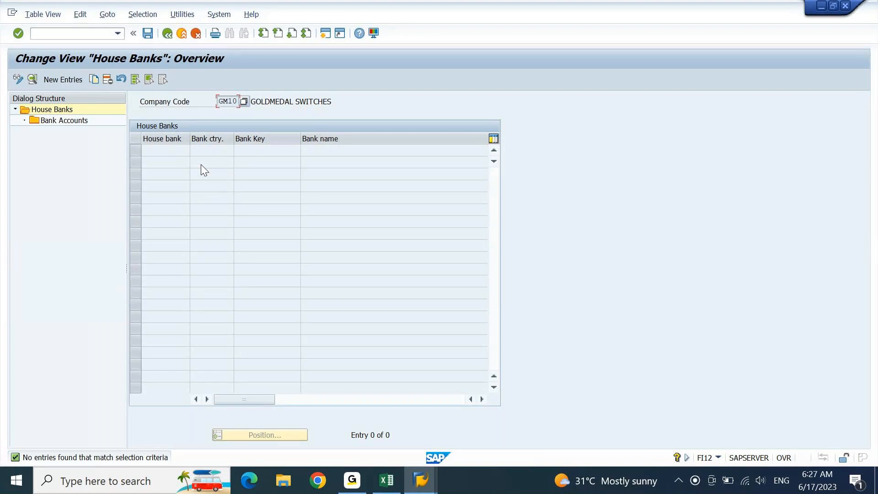
# Step: Start a New Entries house bank record for GM10 and check the HDFC details in Excel
pyautogui.click(61, 84)
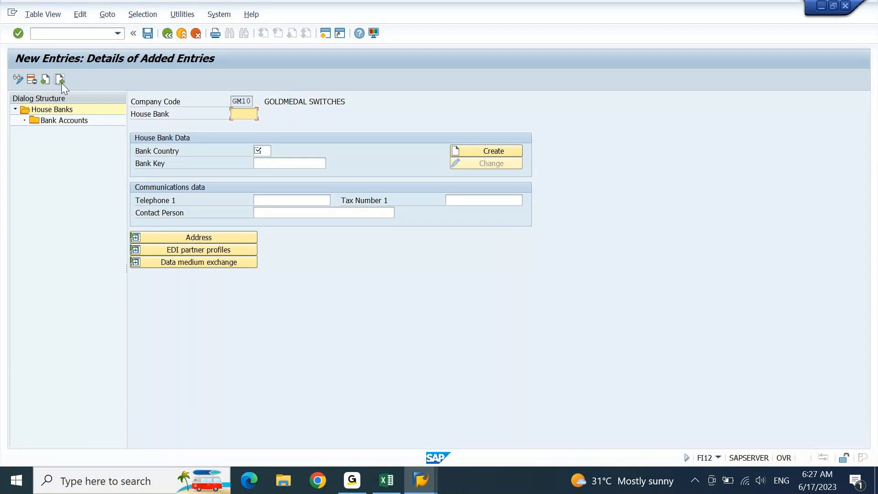
pyautogui.write('12345')
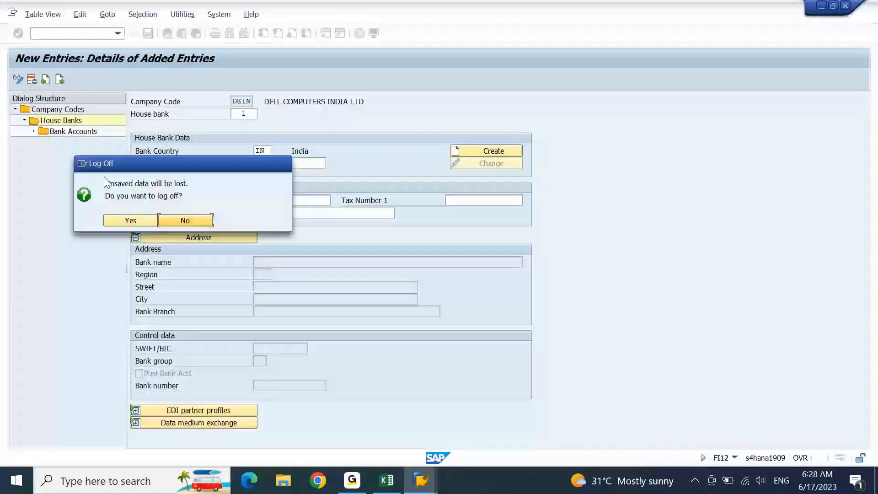
pyautogui.click(393, 485)
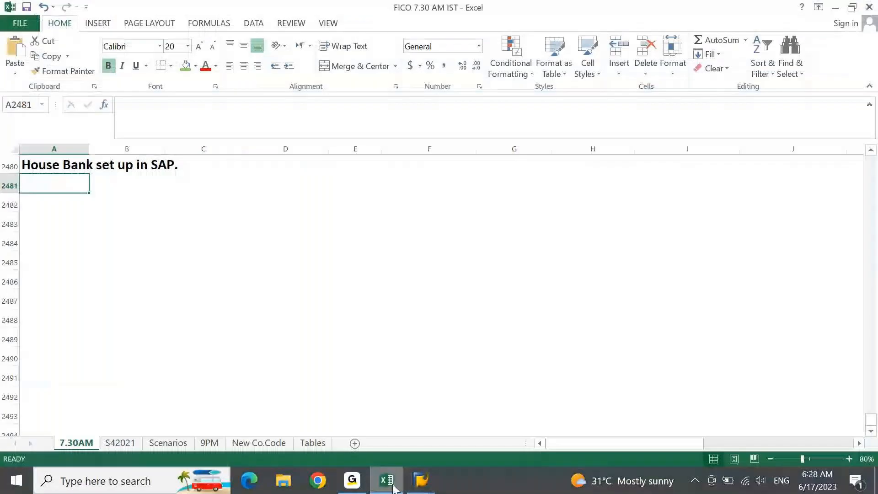
pyautogui.press('pageup')
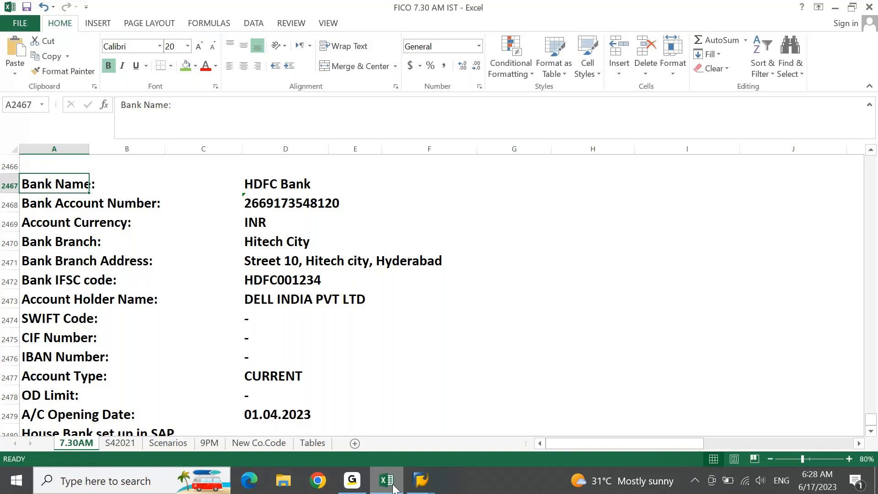
pyautogui.click(393, 488)
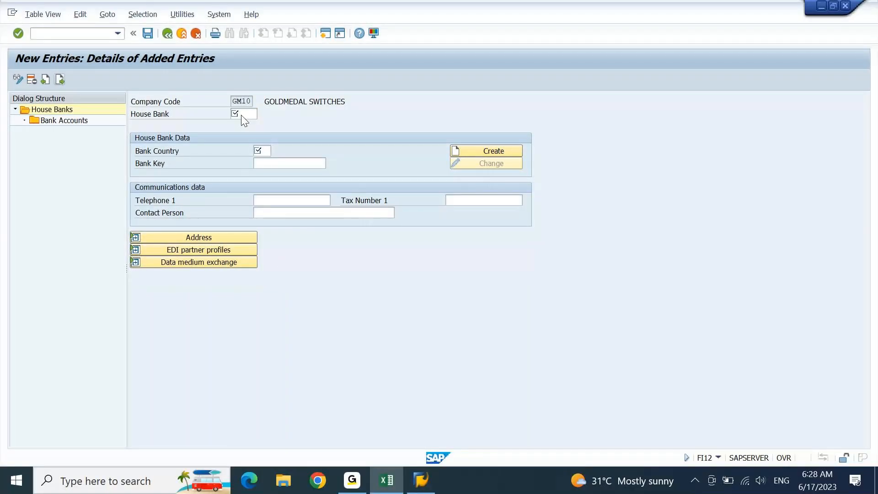
pyautogui.click(242, 115)
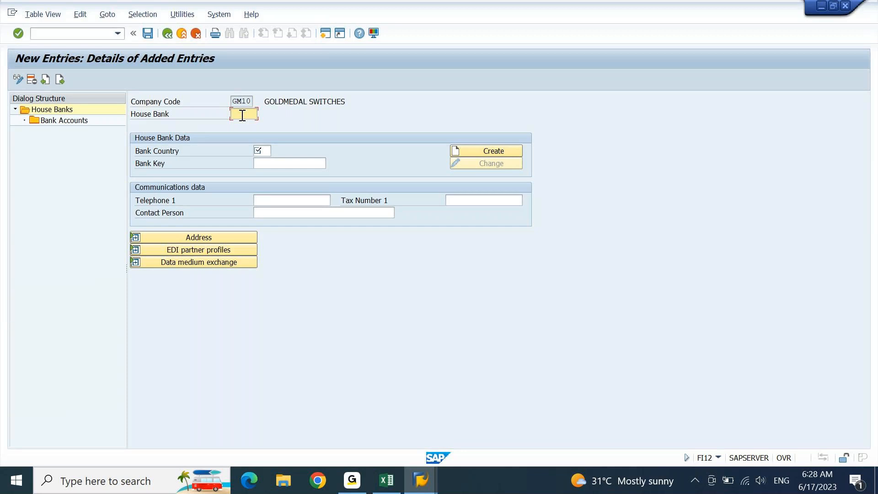
# Step: Enter house bank ID HDFC with bank country IN
pyautogui.write('HDFC')
pyautogui.press('Tab')
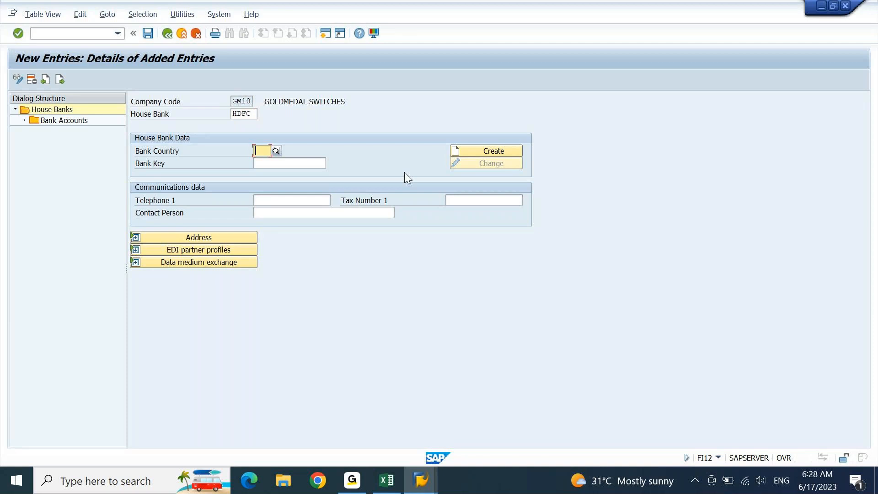
pyautogui.write('IN')
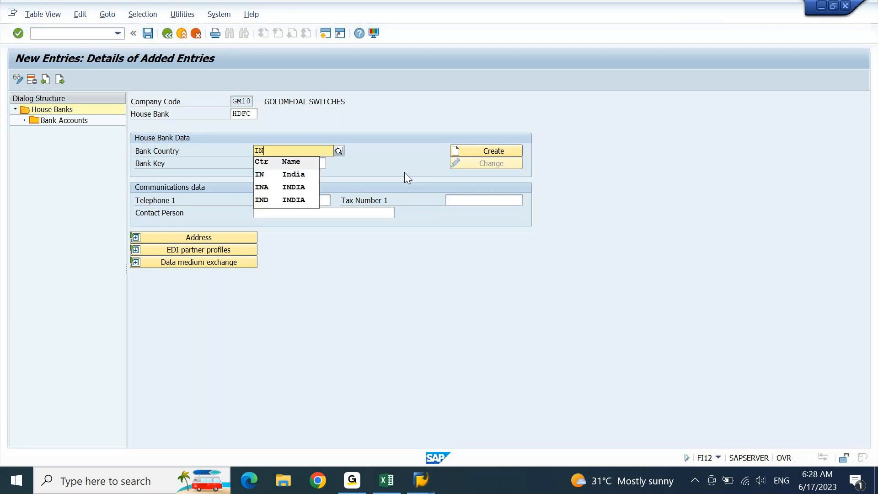
pyautogui.press('Return')
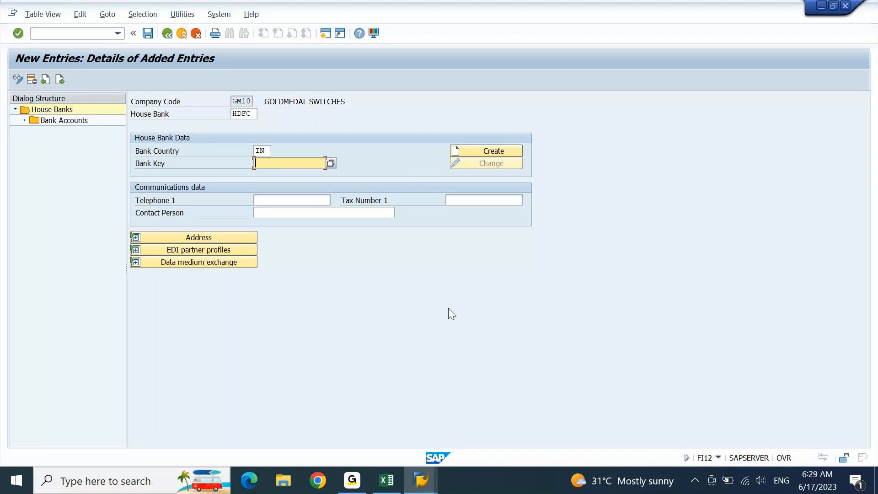
# Step: Copy IFSC code HDFC001234 from Excel, paste it as the bank key, and create its bank data
pyautogui.hotkey('alt', 'Tab')
pyautogui.click(283, 281)
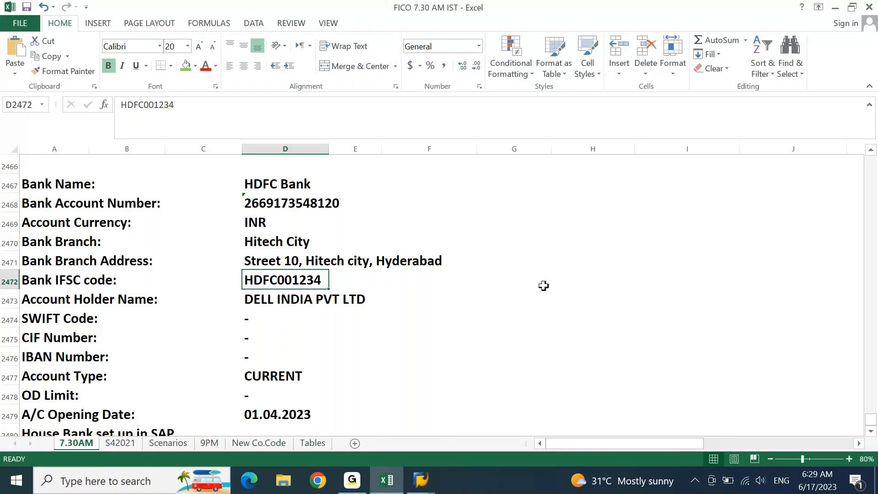
pyautogui.hotkey('alt', 'Tab')
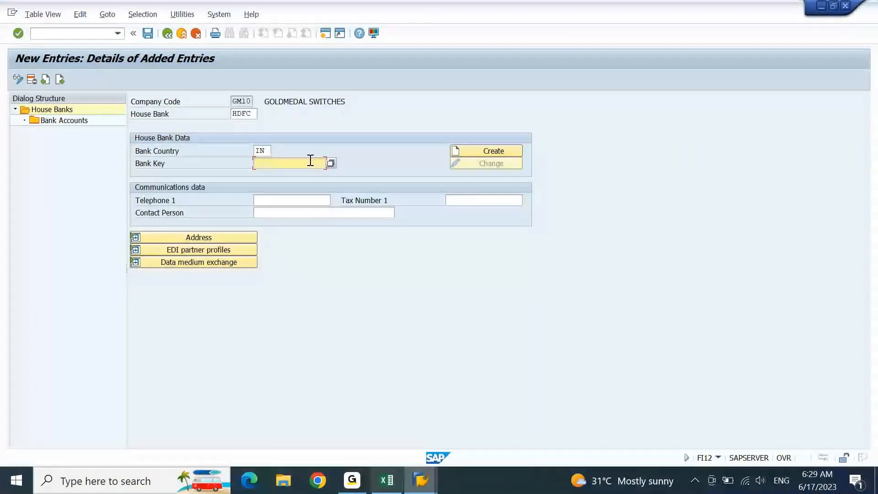
pyautogui.click(387, 481)
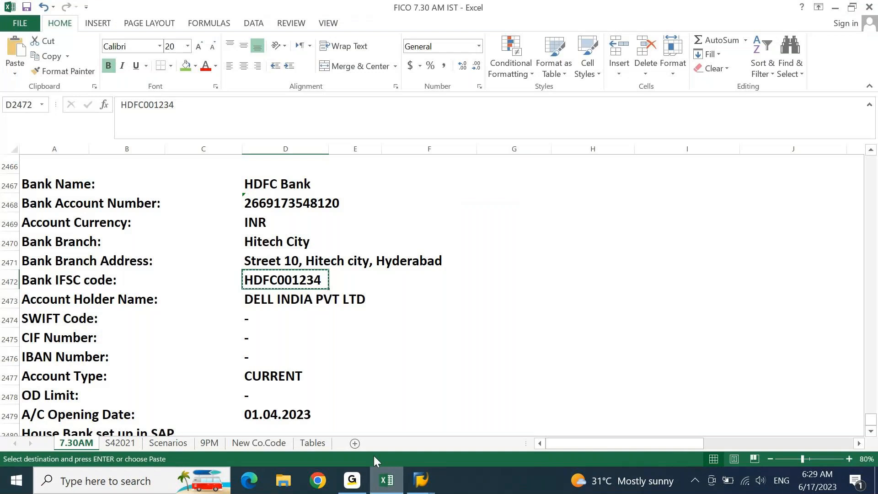
pyautogui.hotkey('alt', 'Tab')
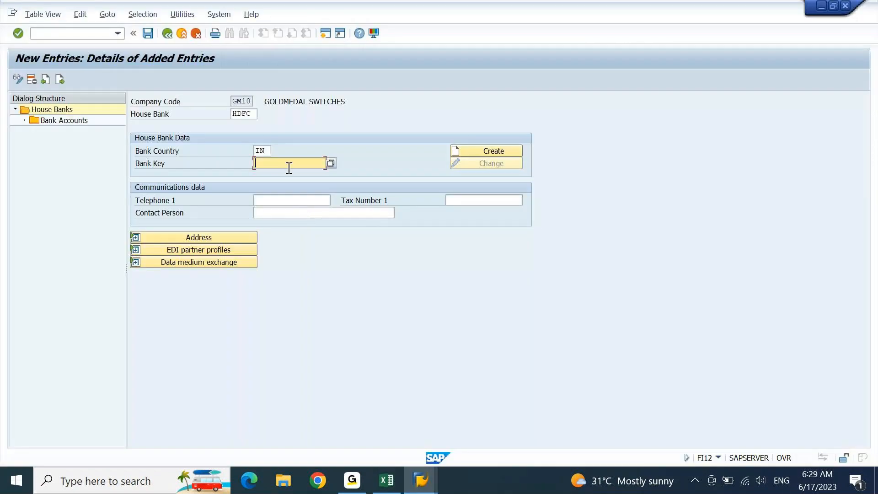
pyautogui.write('HDFC001234')
pyautogui.press('Return')
pyautogui.click(490, 147)
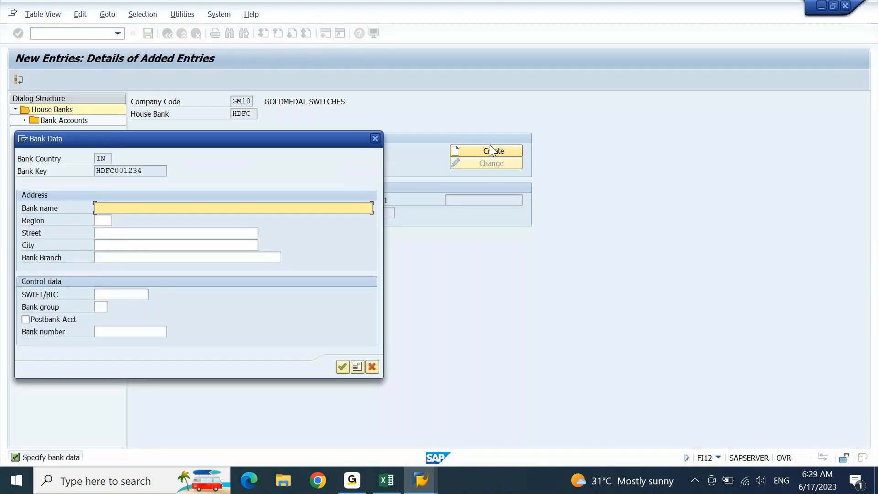
# Step: Name the bank HDFC BANK and choose region 36 (Telangana)
pyautogui.moveTo(309, 143); pyautogui.dragTo(650, 107)
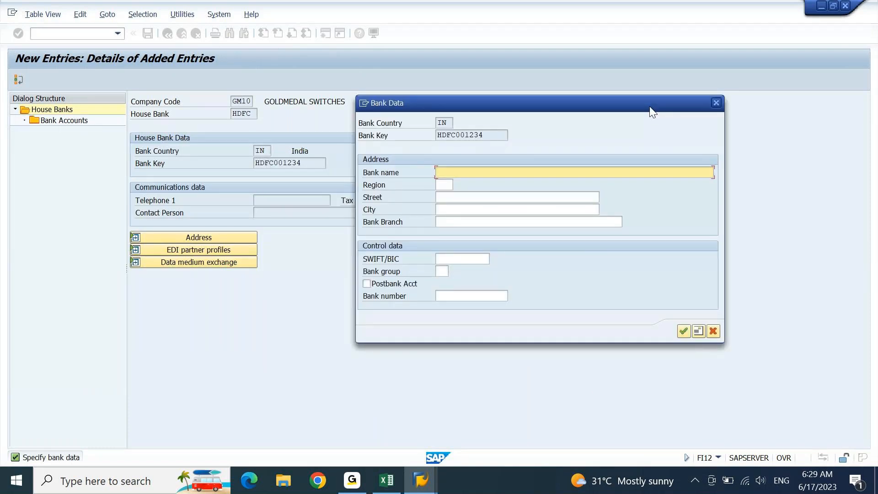
pyautogui.write('HDFC BANK')
pyautogui.press('Return')
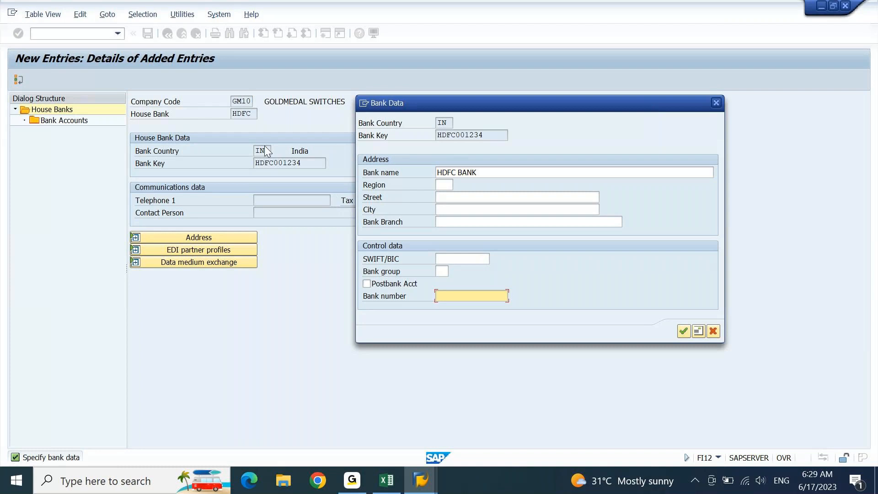
pyautogui.click(446, 185)
pyautogui.click(459, 185)
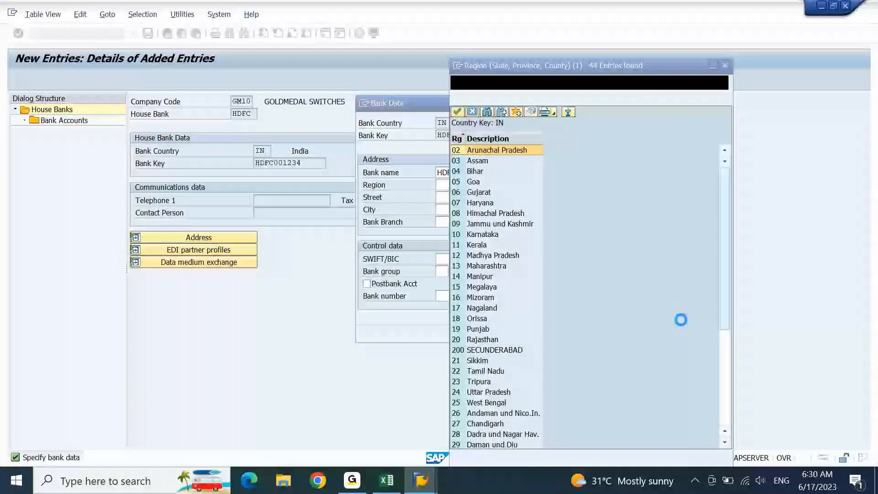
pyautogui.scroll(-5, 681, 320)
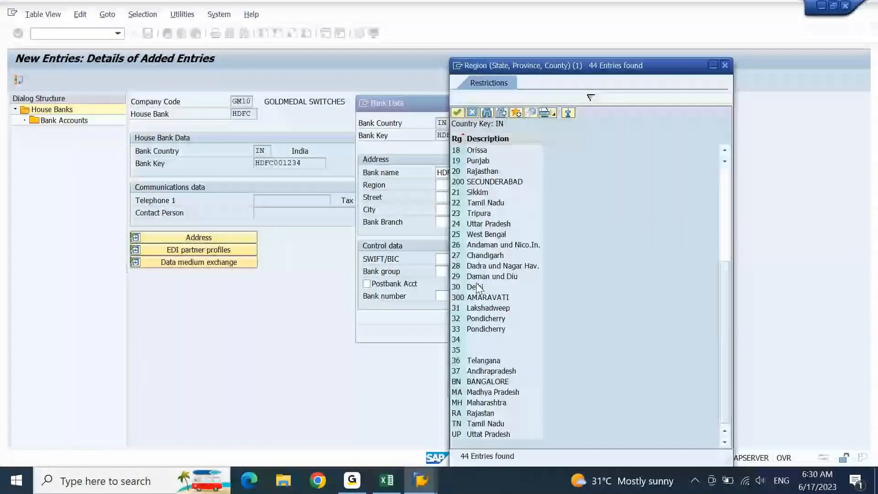
pyautogui.doubleClick(493, 361)
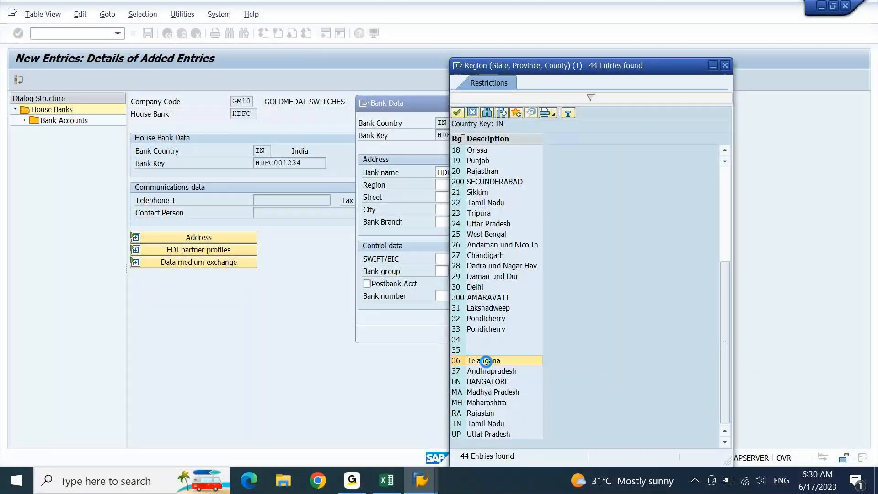
# Step: Enter street 'Street 10, Madhapur', city Hyderabad and branch Hitech City, then accept the bank data
pyautogui.click(477, 198)
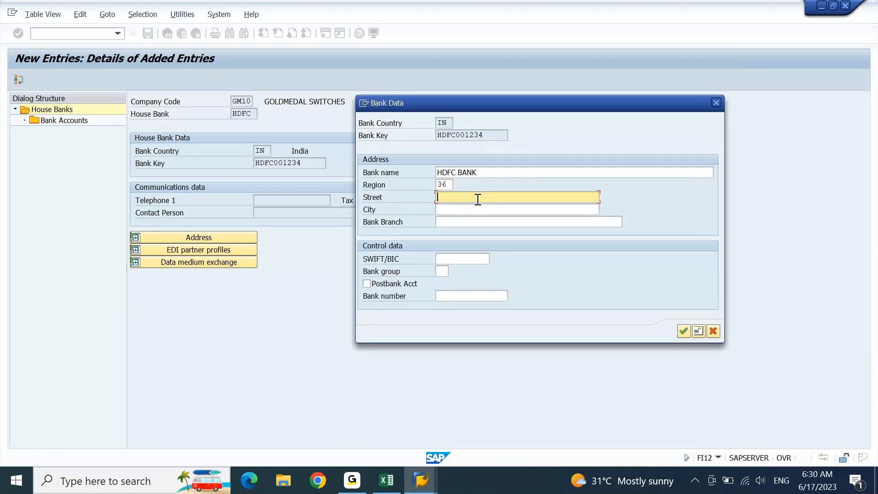
pyautogui.write('Street 10, Madhapur')
pyautogui.click(482, 214)
pyautogui.write('Hydera')
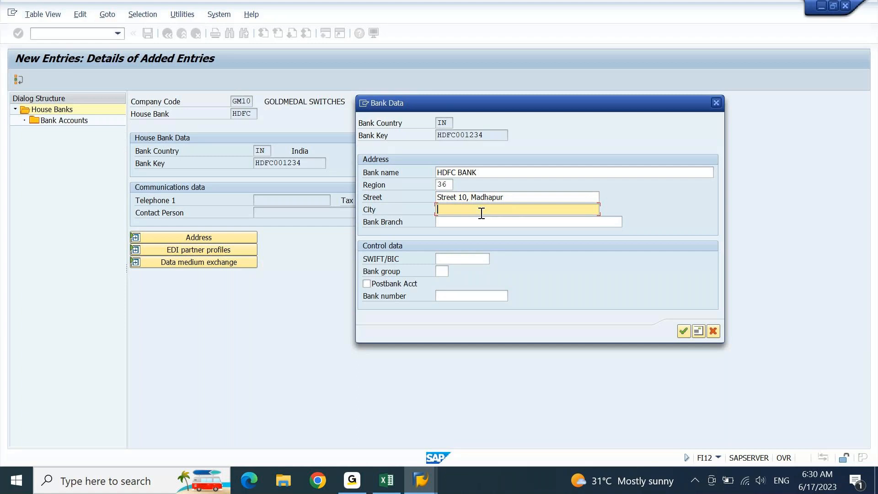
pyautogui.write('bad')
pyautogui.click(504, 223)
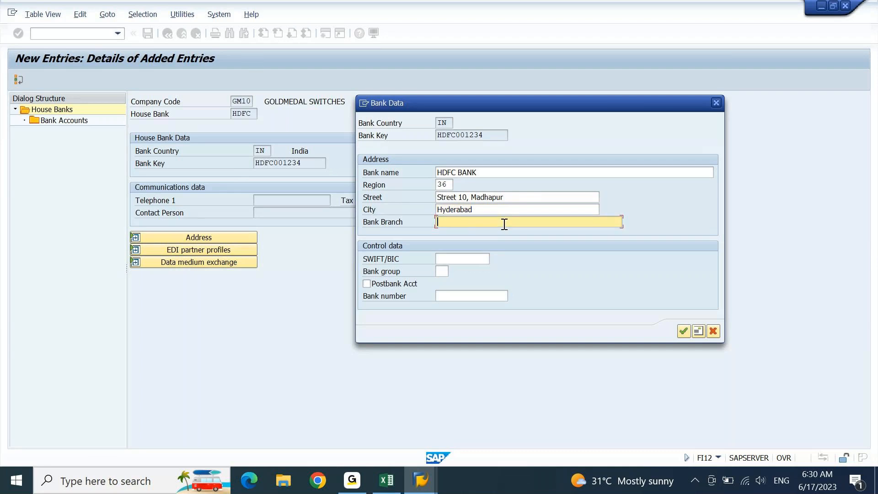
pyautogui.write('Hitech City')
pyautogui.click(452, 257)
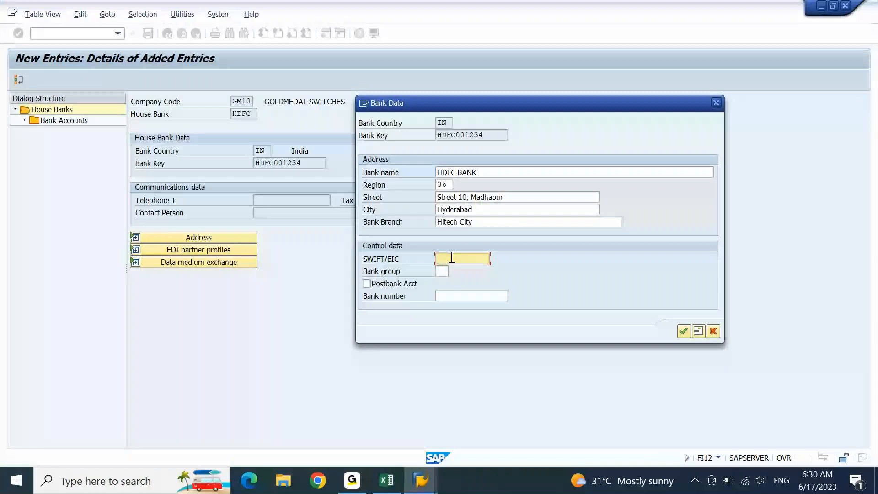
pyautogui.click(466, 297)
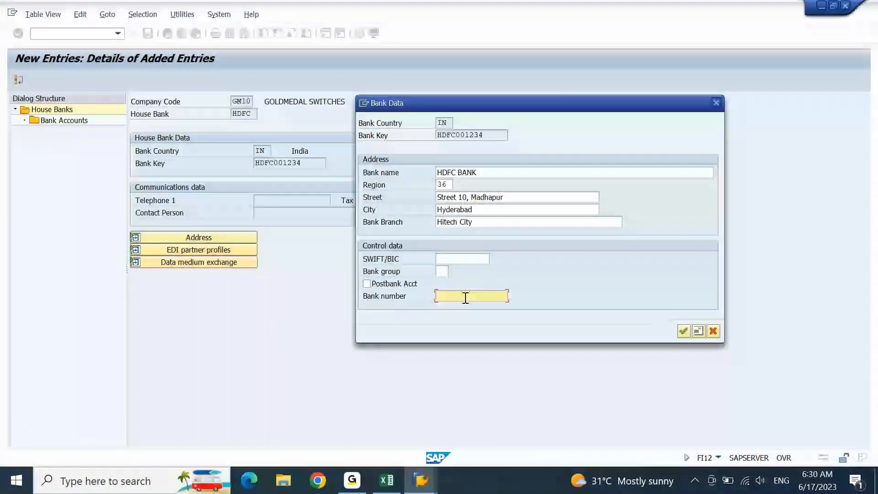
pyautogui.click(684, 330)
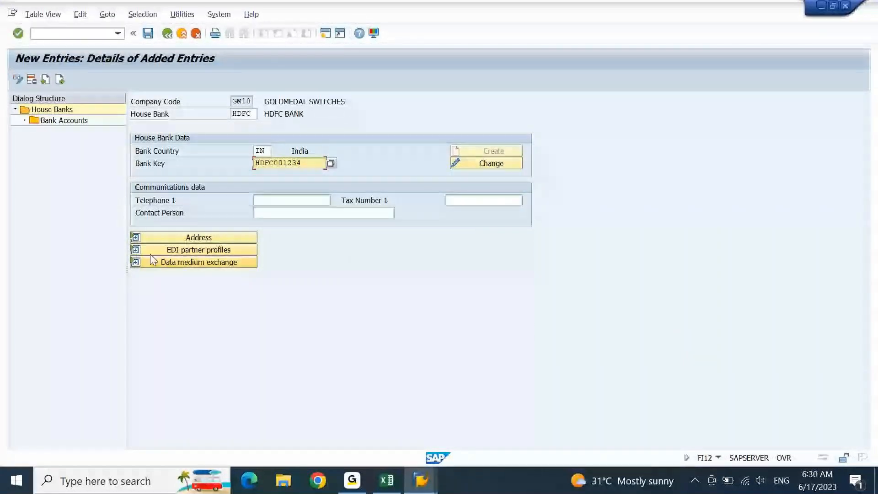
pyautogui.click(136, 238)
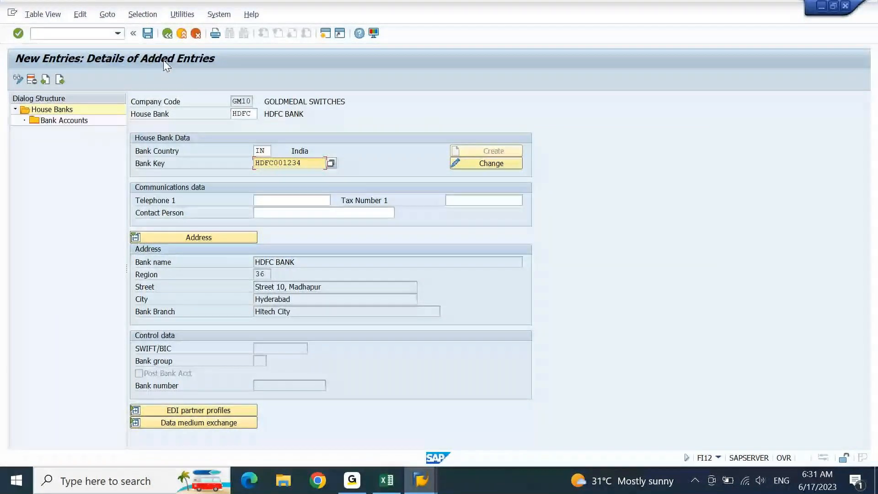
# Step: Save house bank HDFC for GM10 with bank key HDFC001234 and Hitech City branch
pyautogui.click(147, 33)
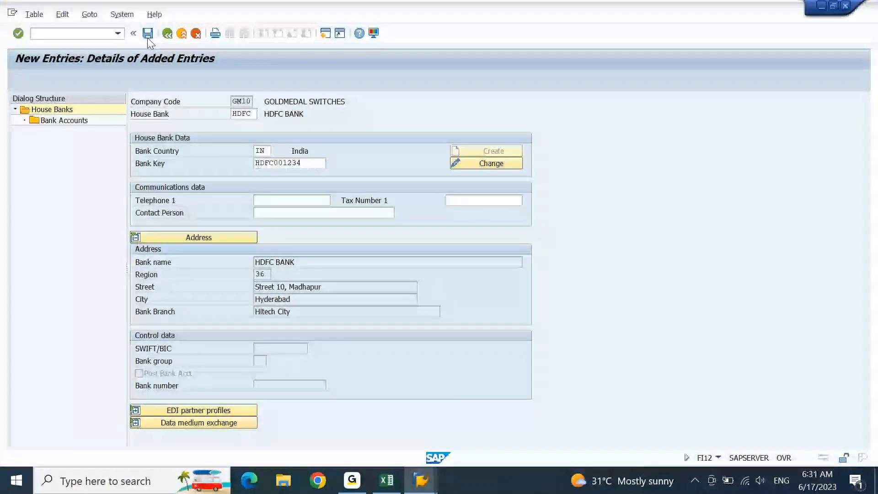
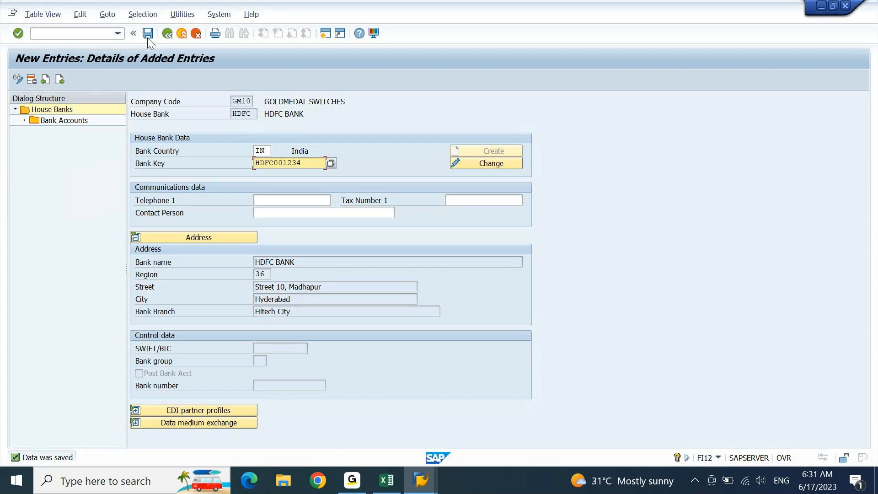
# Step: Open the bank accounts list for house bank HDFC and start a new entry
pyautogui.click(242, 101)
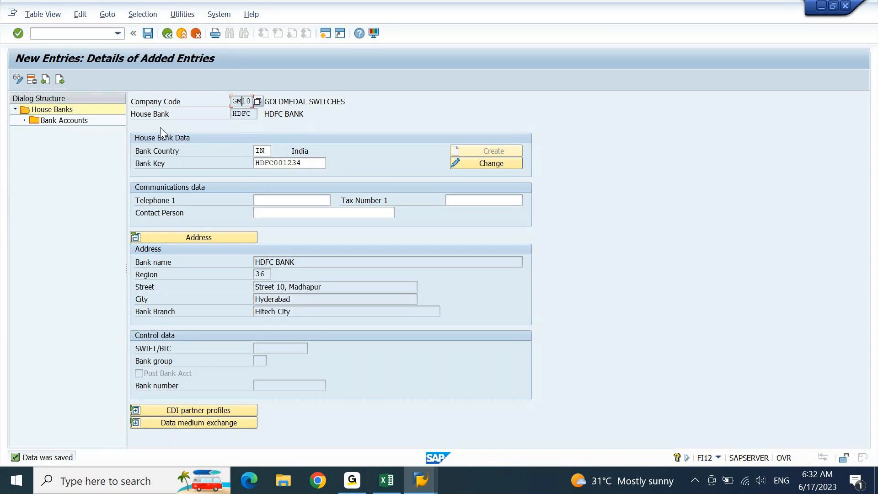
pyautogui.click(78, 126)
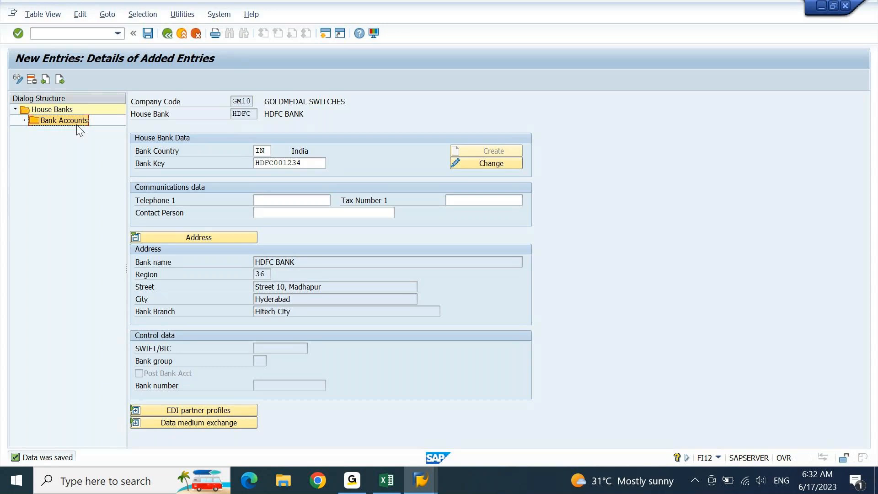
pyautogui.doubleClick(77, 126)
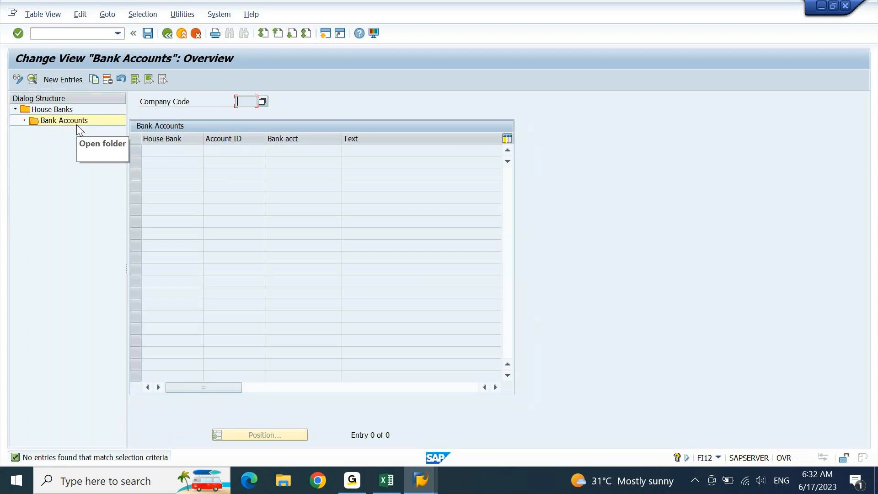
pyautogui.click(73, 81)
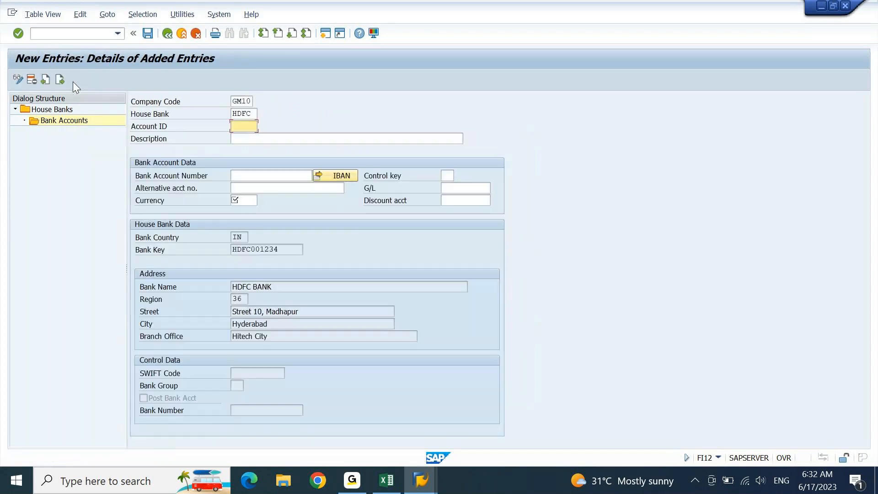
# Step: Enter account ID hdfc1 with description 'HDFC CURRENT ACCOUNT - INR - HITECHCITY' and check it
pyautogui.hotkey('shift', 'Tab')
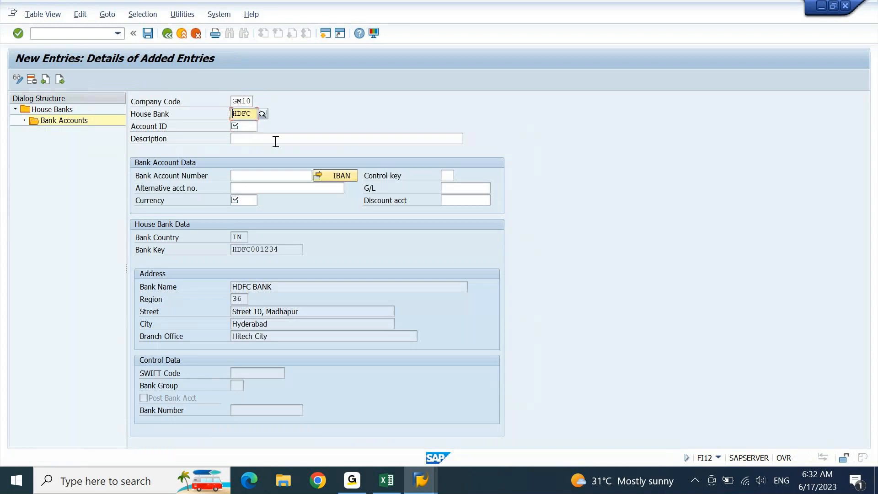
pyautogui.press('Tab')
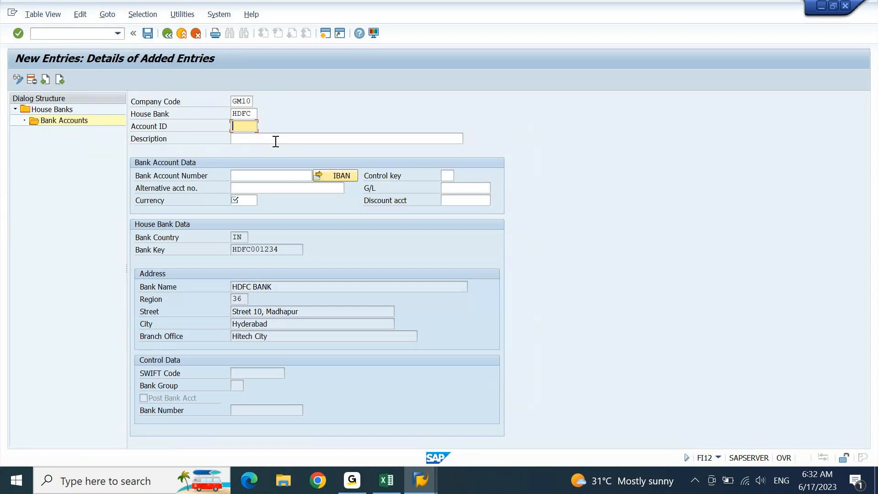
pyautogui.write('hdfc1')
pyautogui.click(275, 141)
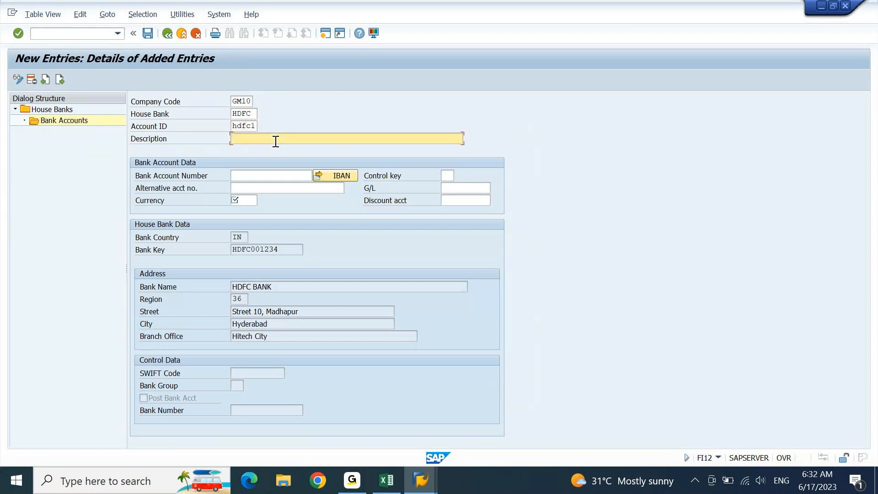
pyautogui.write('HDFC CURRENT ACCOUNT - INR')
pyautogui.write('- HITECHCITY')
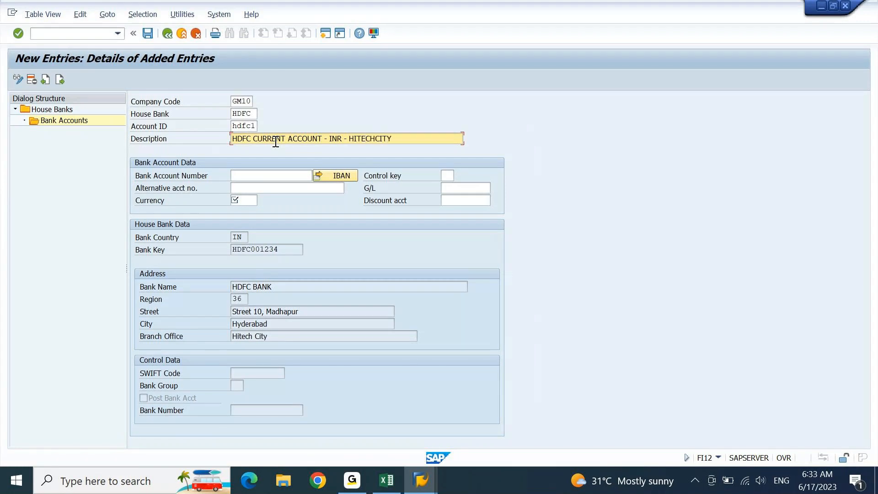
pyautogui.press('Return')
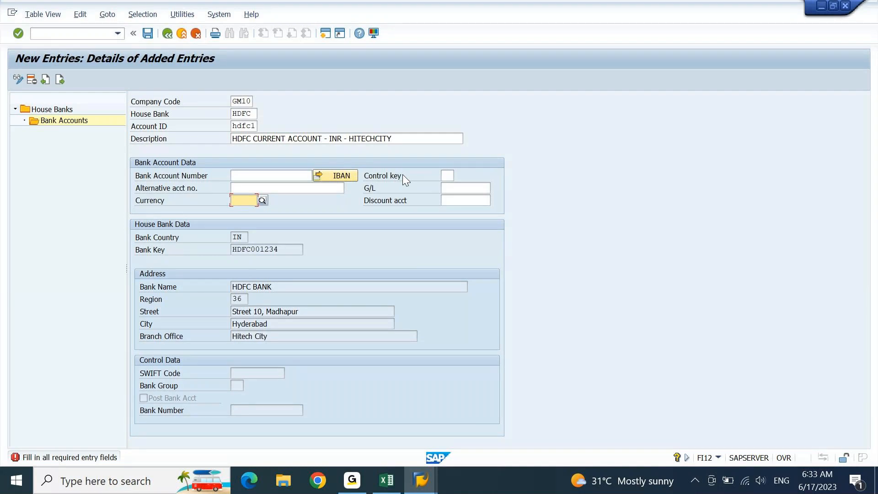
# Step: Enter the bank account number for the HDFC account and double-check it
pyautogui.click(295, 176)
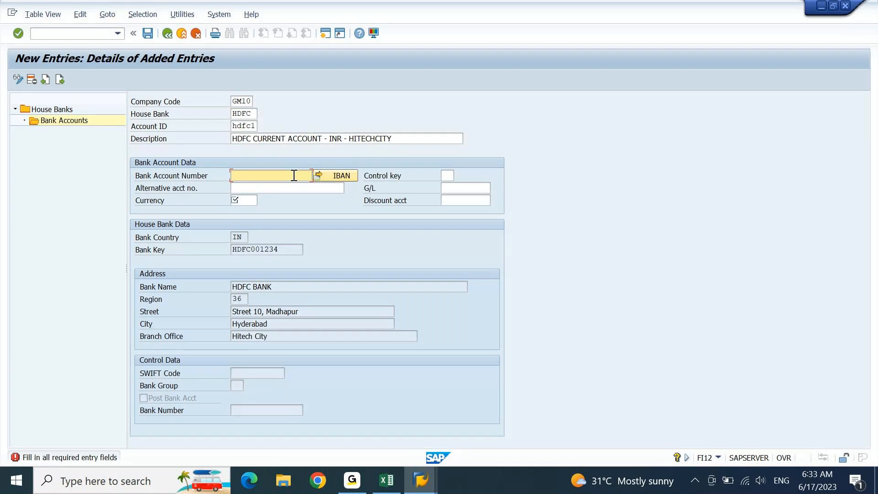
pyautogui.press('Tab')
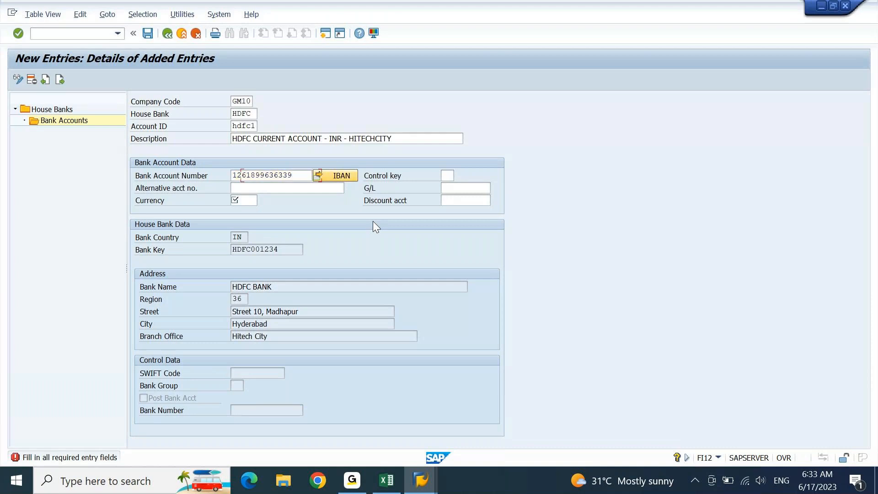
pyautogui.press('Tab')
pyautogui.press('Tab')
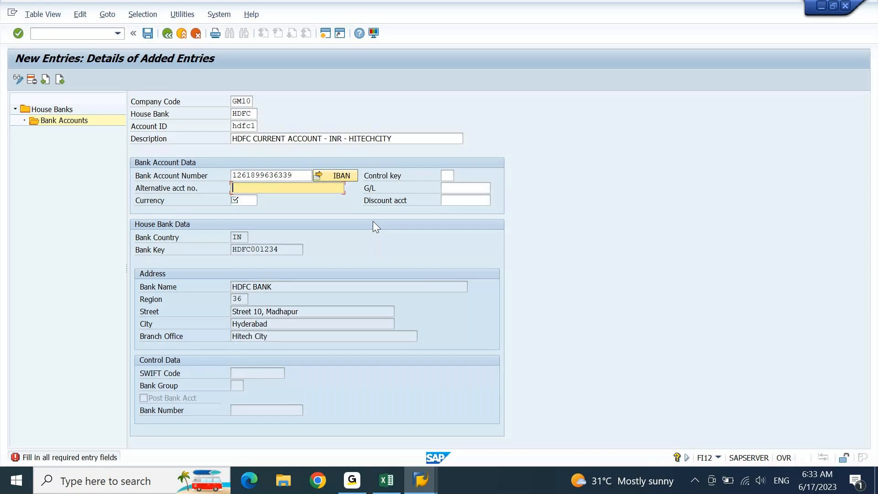
pyautogui.click(295, 178)
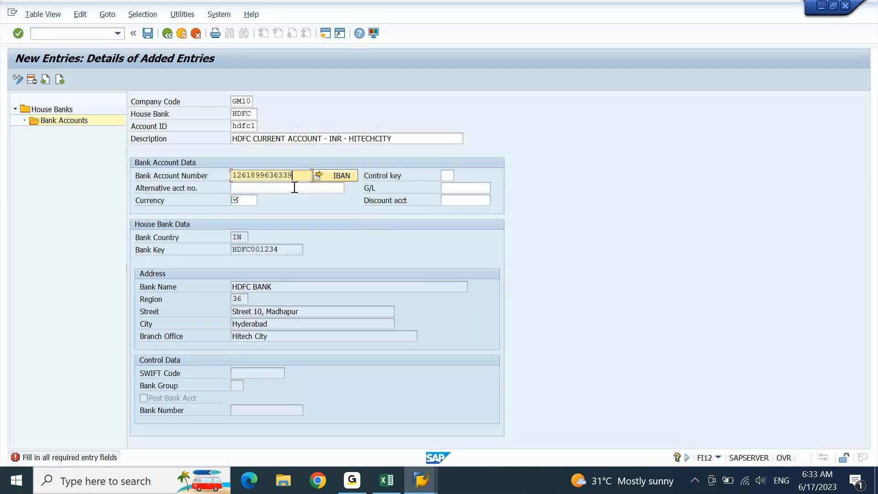
pyautogui.click(294, 188)
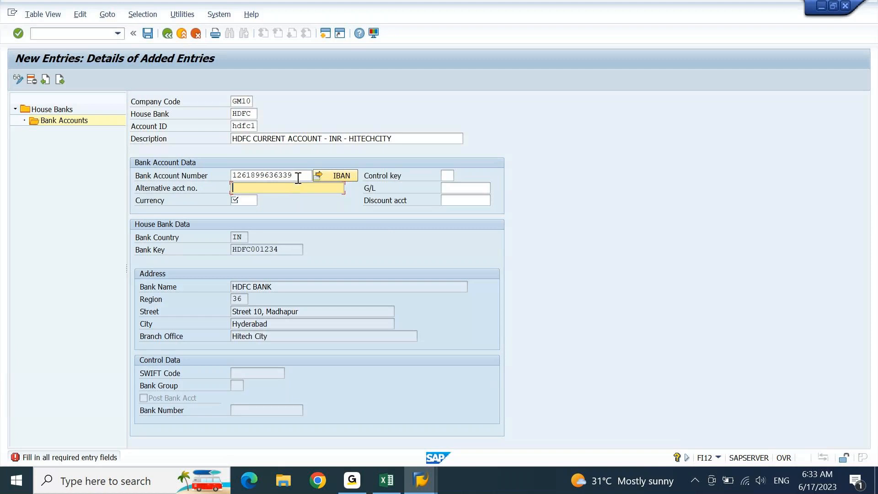
pyautogui.moveTo(298, 178); pyautogui.dragTo(218, 186)
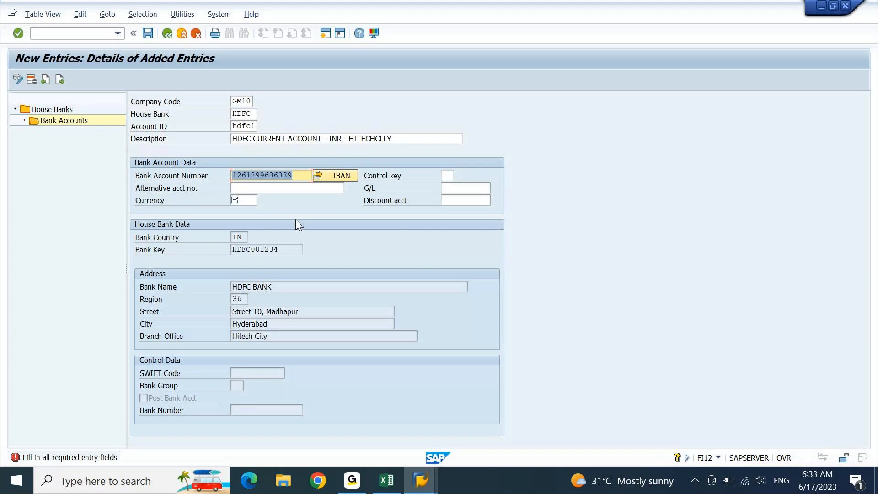
# Step: Set the account currency to INR from the type-ahead list
pyautogui.click(253, 203)
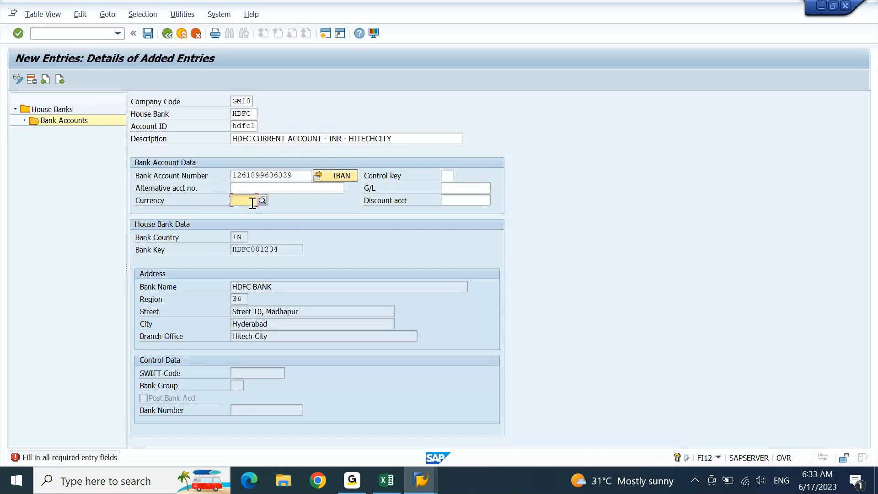
pyautogui.write('INR')
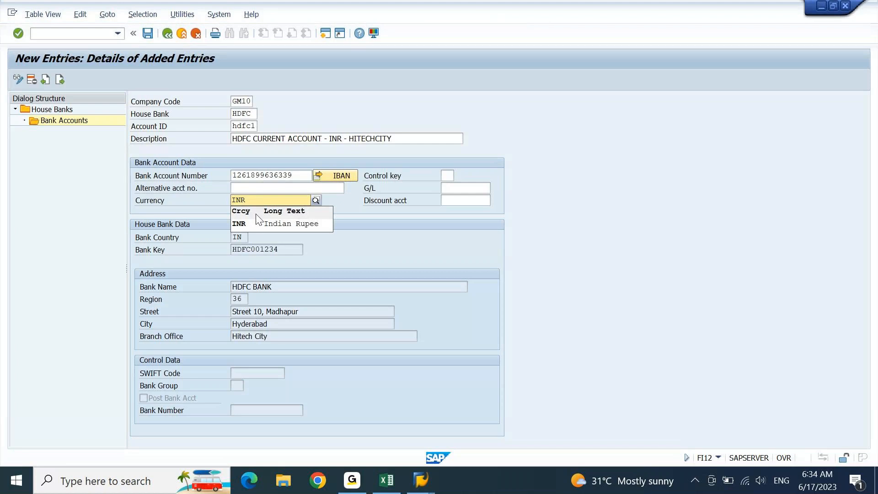
pyautogui.click(258, 224)
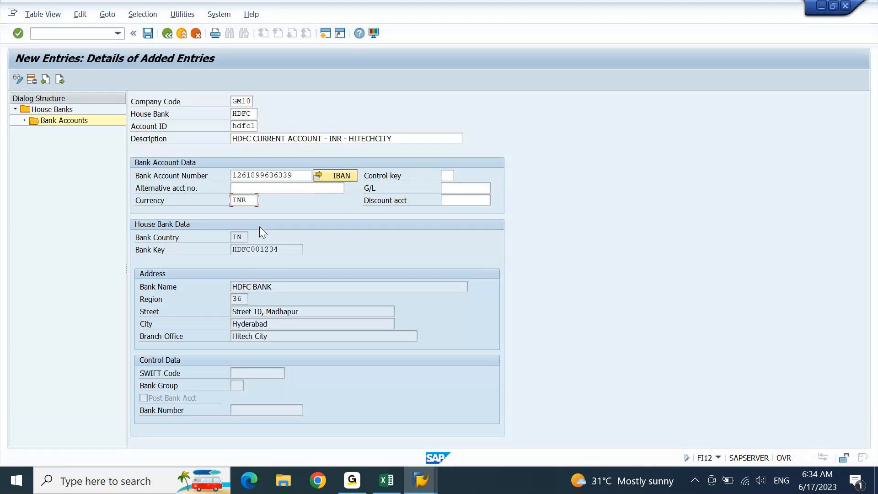
pyautogui.click(478, 189)
# Step: Pick G/L account 11000000 (Cash) from the F4 search for GM10 and validate the entry
pyautogui.write('0')
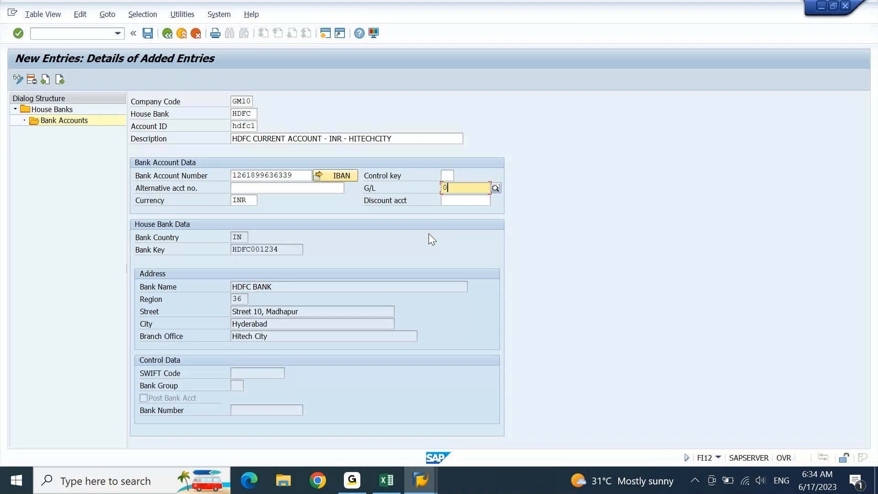
pyautogui.press('BackSpace')
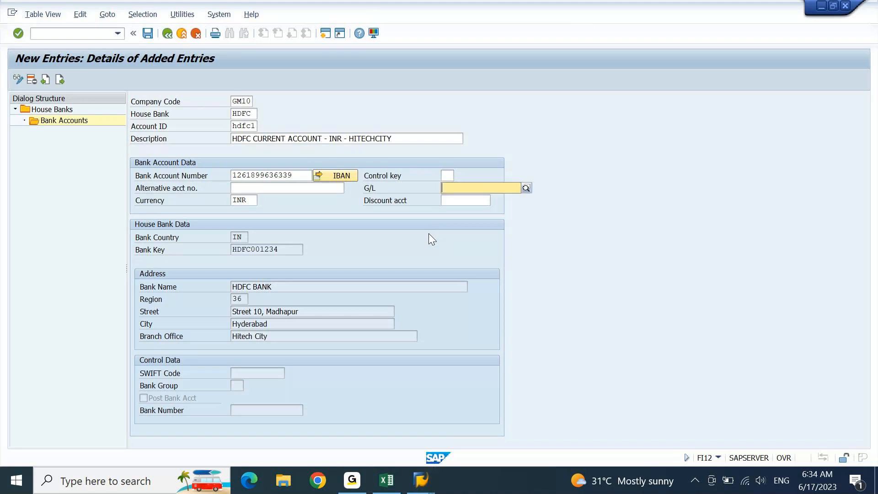
pyautogui.press('F4')
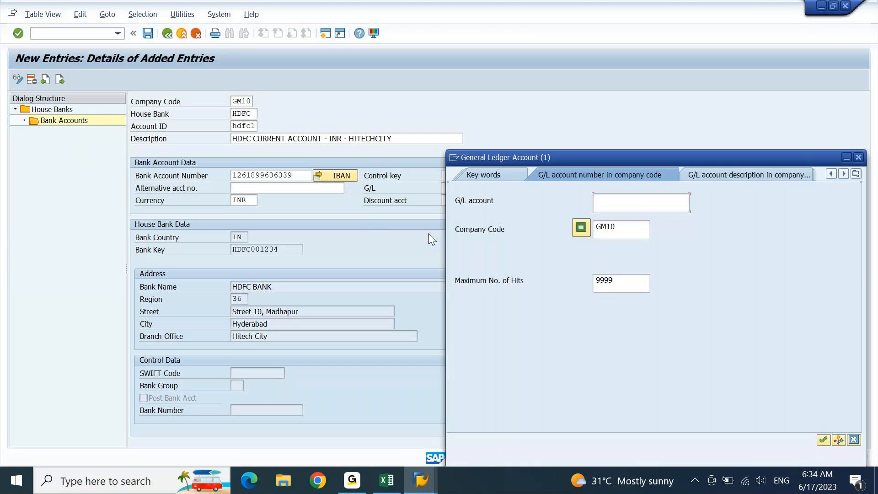
pyautogui.press('Return')
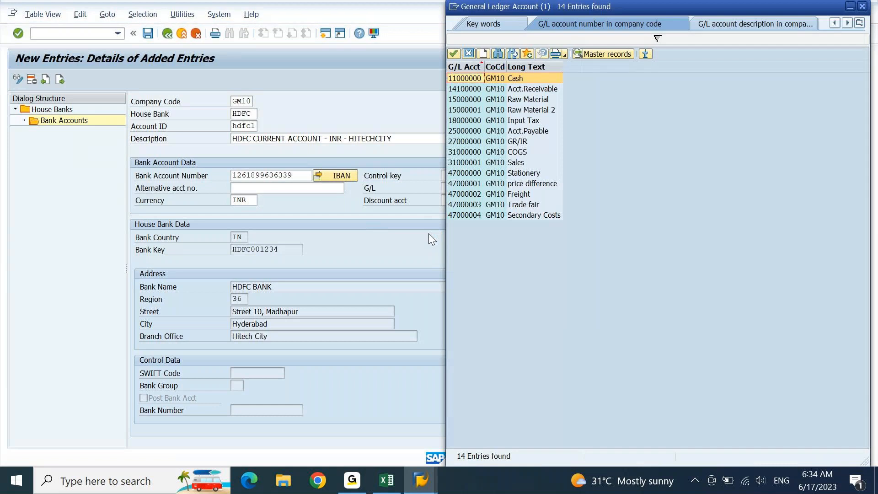
pyautogui.doubleClick(477, 78)
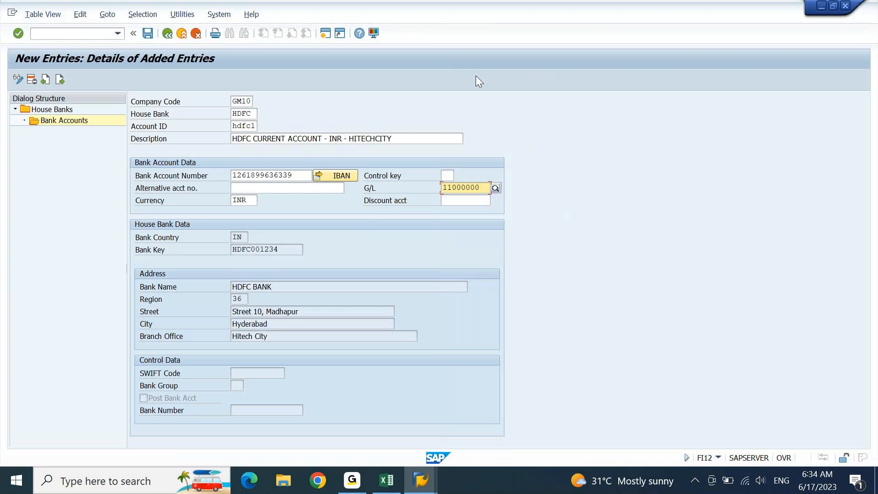
pyautogui.press('Return')
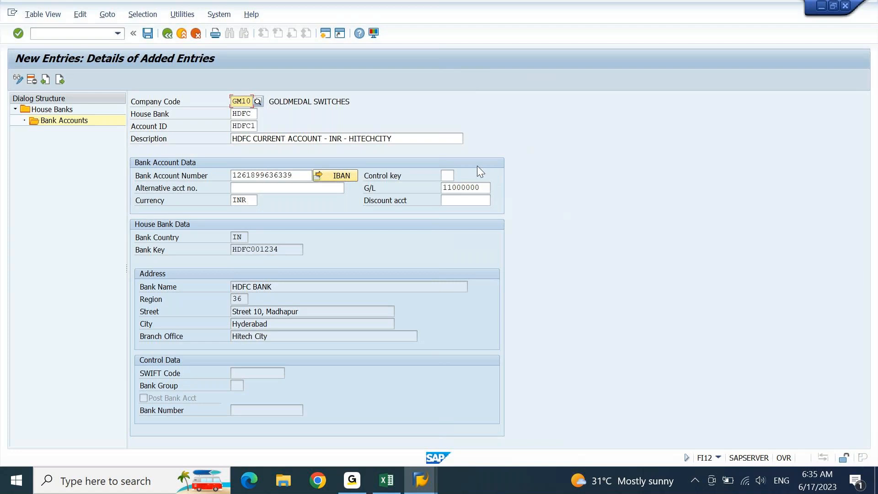
# Step: Confirm the G/L entry, save bank account HDFC1 declining the IBAN transport, and go back to house bank HDFC
pyautogui.click(486, 191)
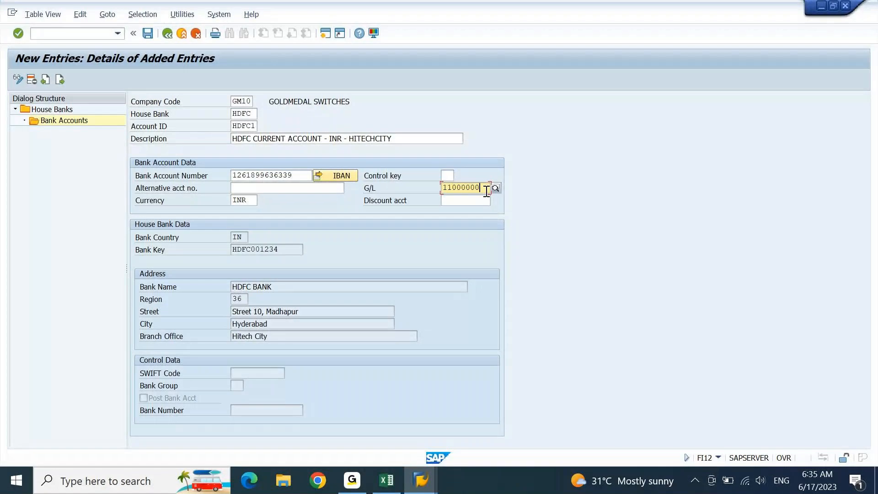
pyautogui.press('Return')
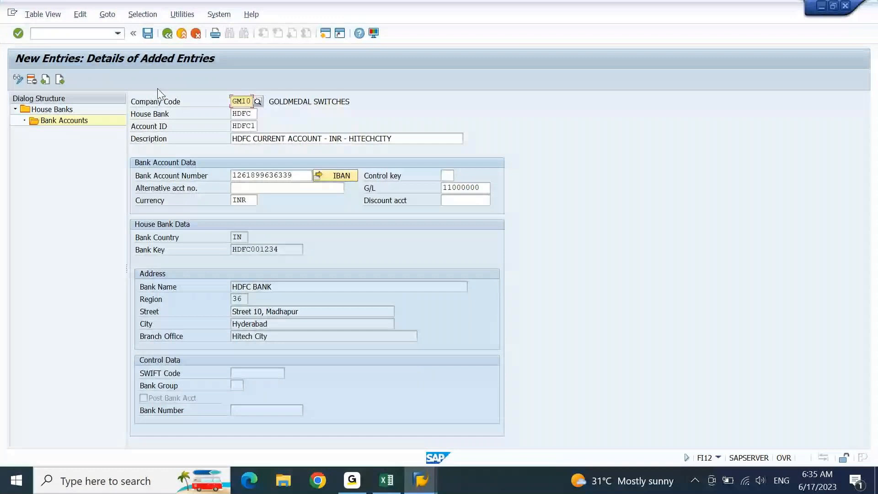
pyautogui.click(148, 34)
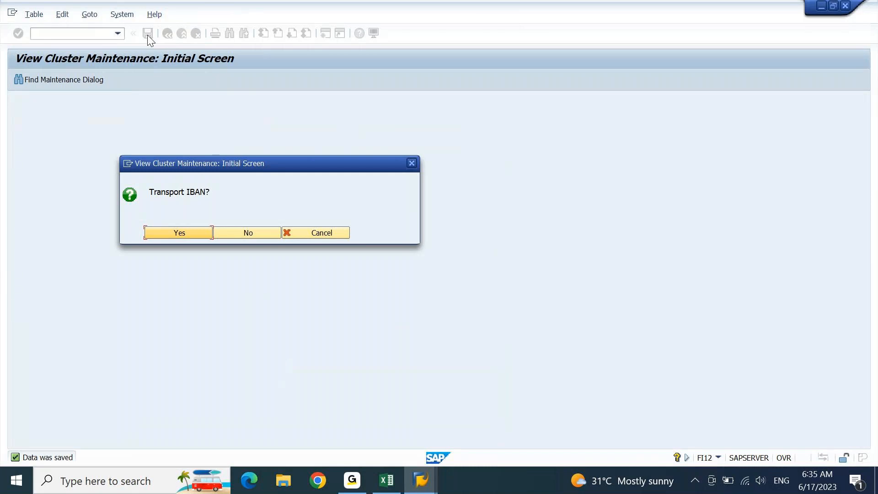
pyautogui.press('Tab')
pyautogui.press('Return')
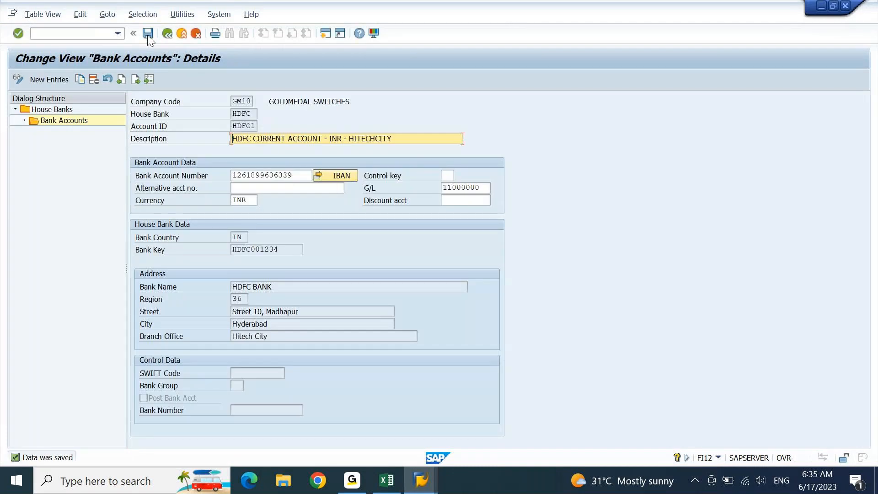
pyautogui.press('F3')
pyautogui.press('F3')
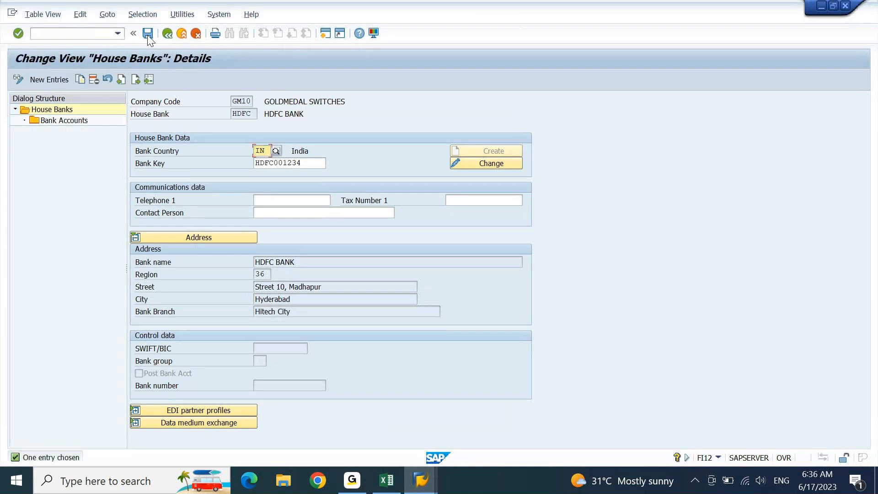
# Step: Open transaction FI12 for company code GM10
pyautogui.click(48, 36)
pyautogui.write('/n')
pyautogui.press('Return')
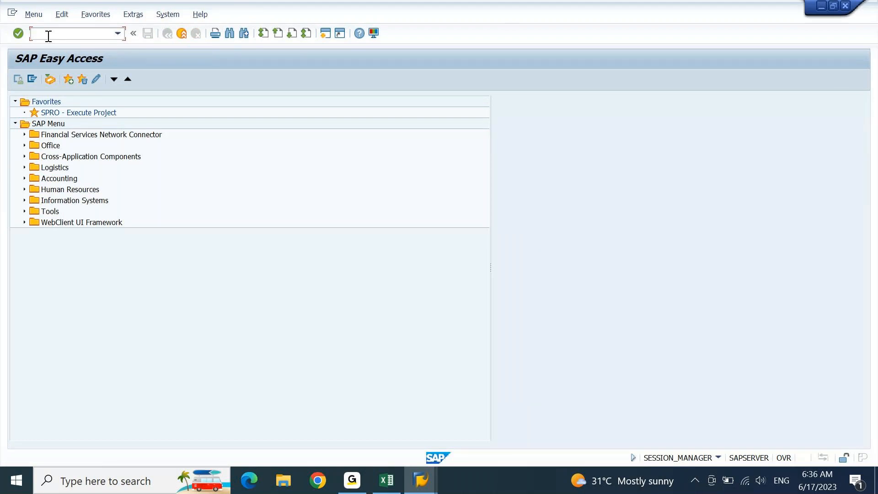
pyautogui.write('FI12')
pyautogui.press('Return')
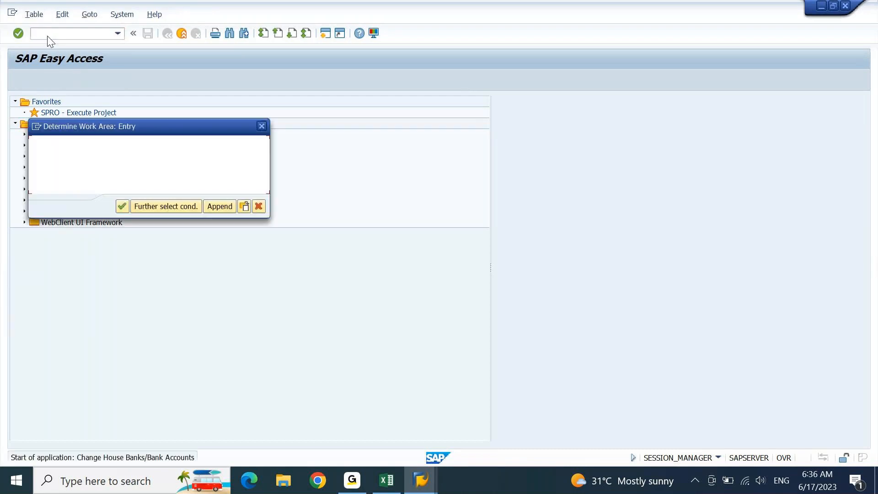
pyautogui.press('Return')
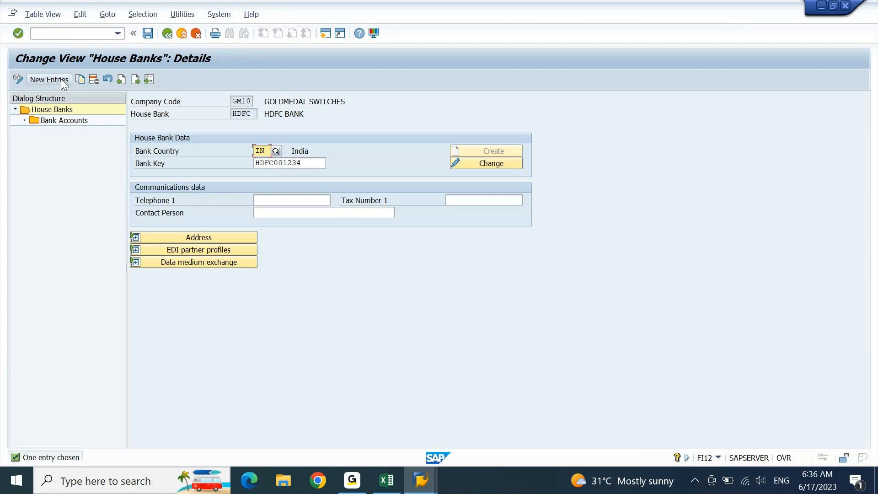
# Step: Add house bank TEST with bank country IN and bank key TEST123
pyautogui.click(62, 78)
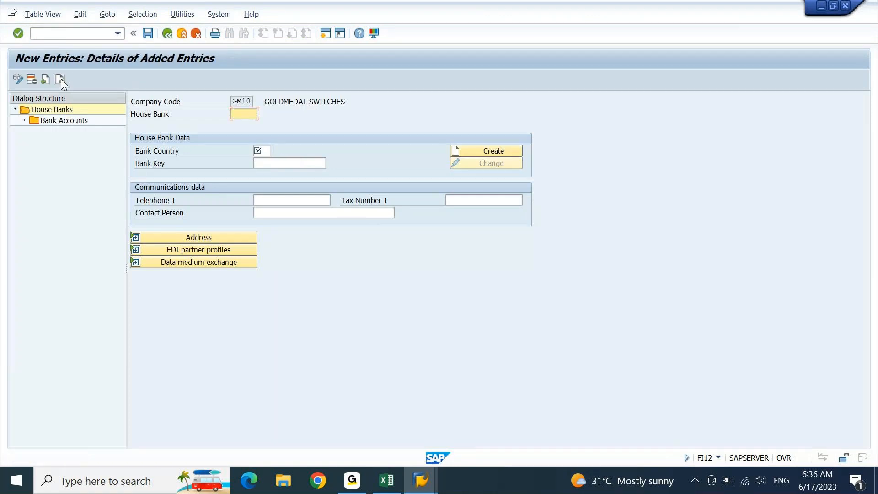
pyautogui.write('TEST')
pyautogui.press('Tab')
pyautogui.write('IN')
pyautogui.press('Tab')
pyautogui.write('TEST123')
pyautogui.press('Return')
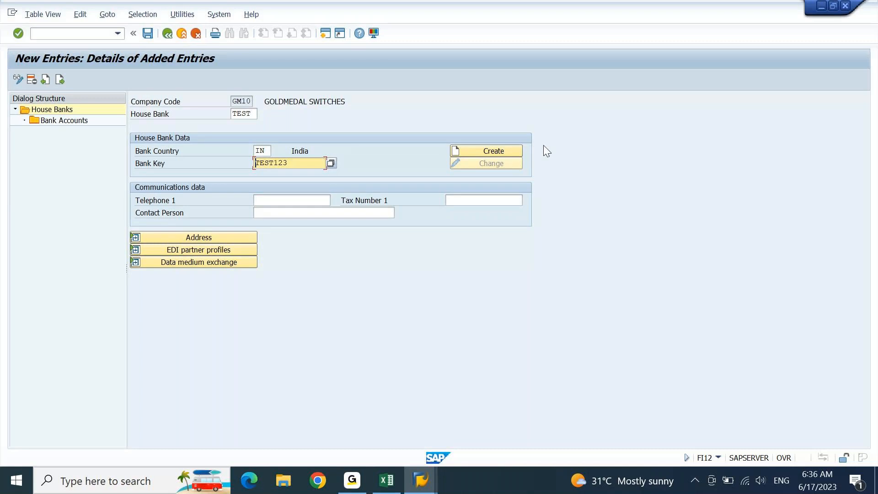
# Step: Create bank master data named TEST and save the house bank
pyautogui.click(503, 151)
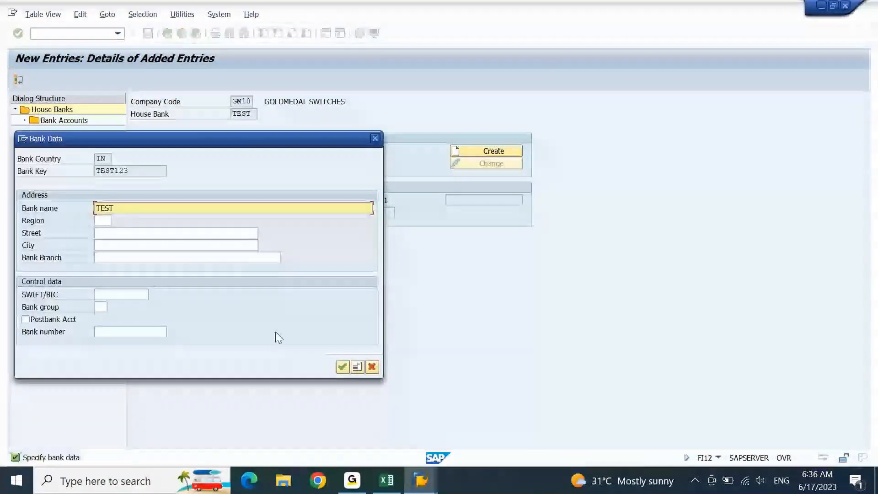
pyautogui.click(341, 367)
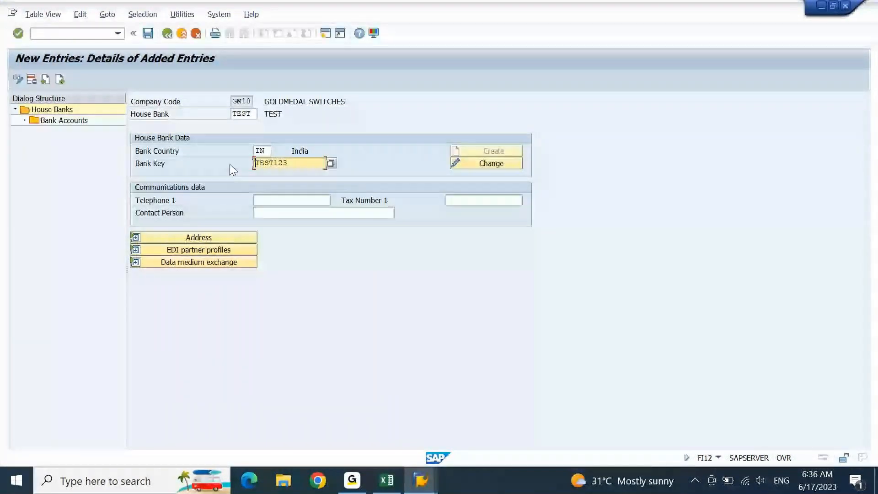
pyautogui.click(148, 34)
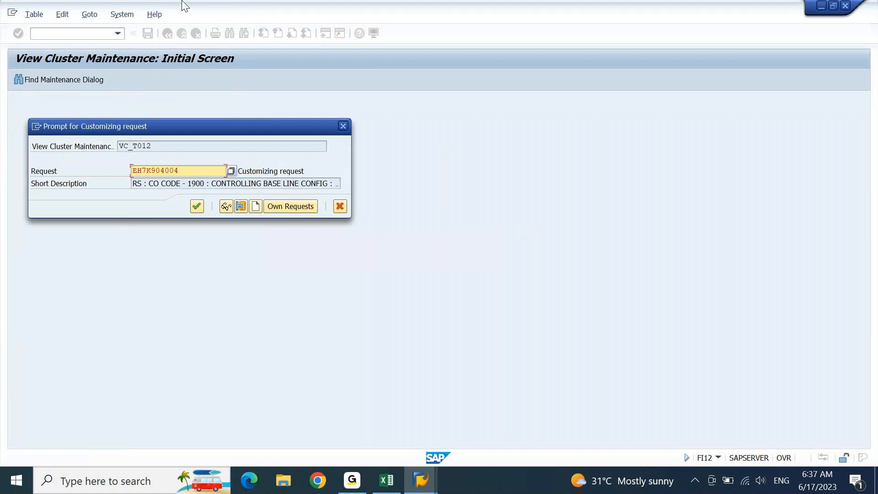
pyautogui.moveTo(169, 124); pyautogui.dragTo(326, 122)
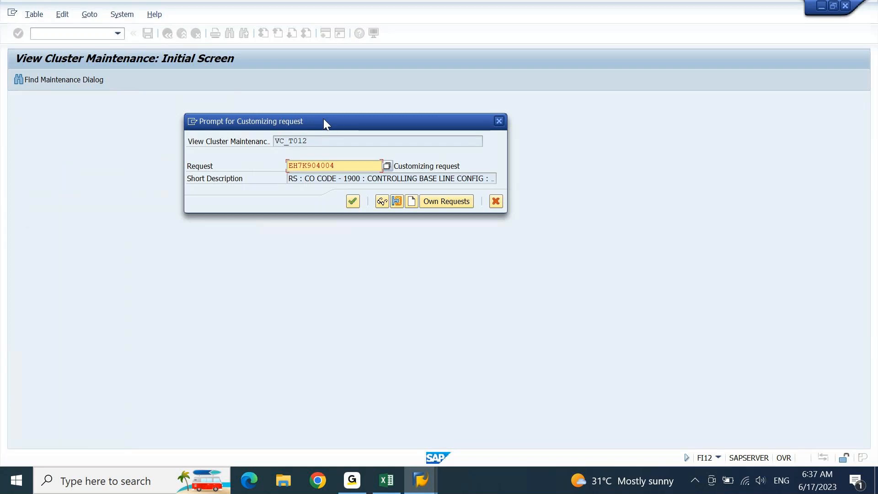
# Step: Type 'In ECC' below the House Bank set up heading in the Excel notes
pyautogui.click(387, 481)
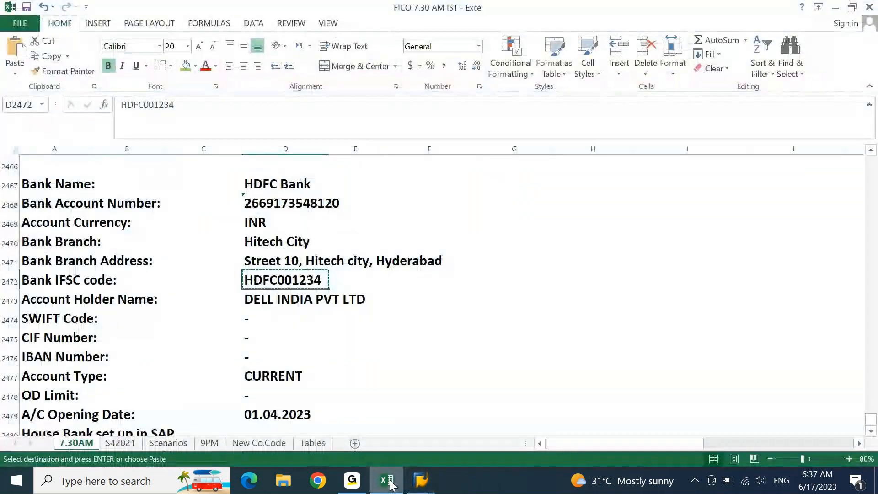
pyautogui.press('Right')
pyautogui.press('pagedown')
pyautogui.press('Home')
pyautogui.hotkey('ctrl', 'Up')
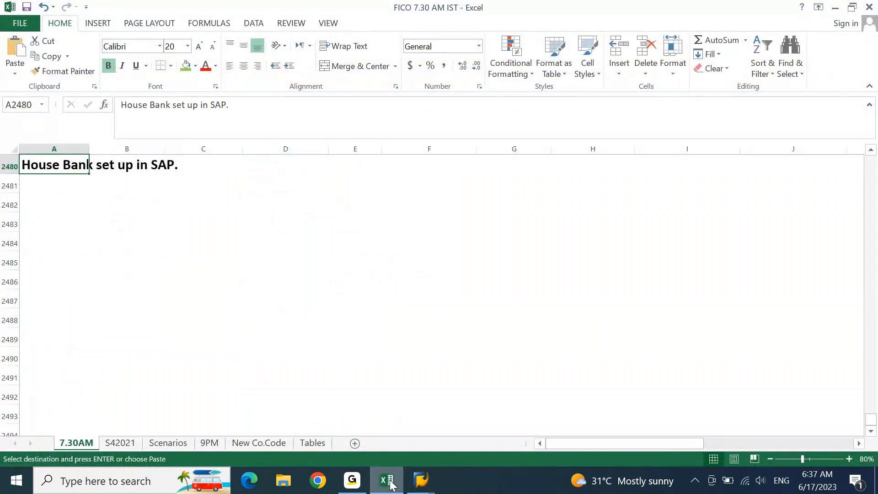
pyautogui.press('Down')
pyautogui.press('Down')
pyautogui.write('In ')
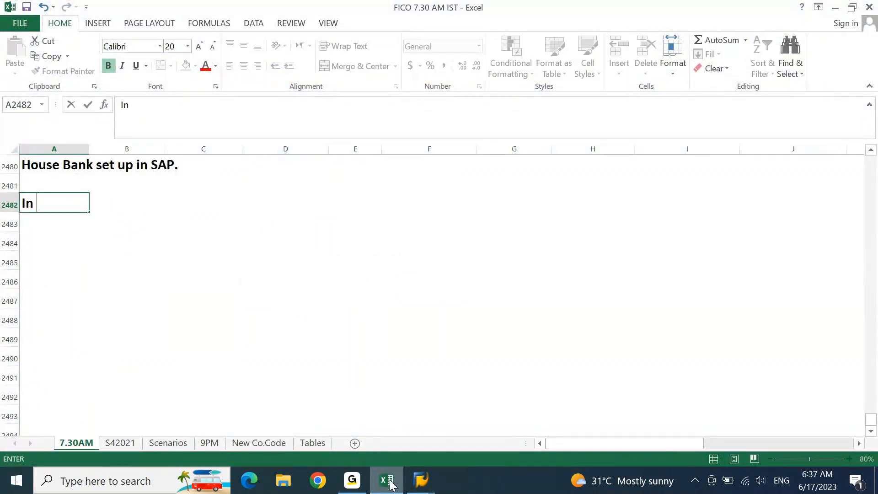
pyautogui.write('ECC')
pyautogui.press('Return')
# Step: Add '1. House Bank' with 'Configuration' beside it in column C
pyautogui.write('1. ouse')
pyautogui.press('BackSpace')
pyautogui.press('BackSpace')
pyautogui.press('BackSpace')
pyautogui.press('BackSpace')
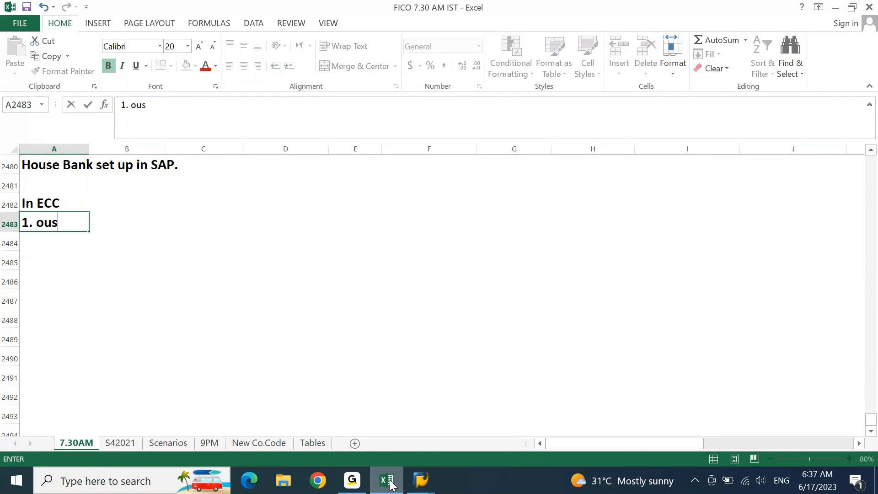
pyautogui.write('House Bank')
pyautogui.press('Tab')
pyautogui.press('Tab')
pyautogui.write('COnfiguration')
pyautogui.press('Return')
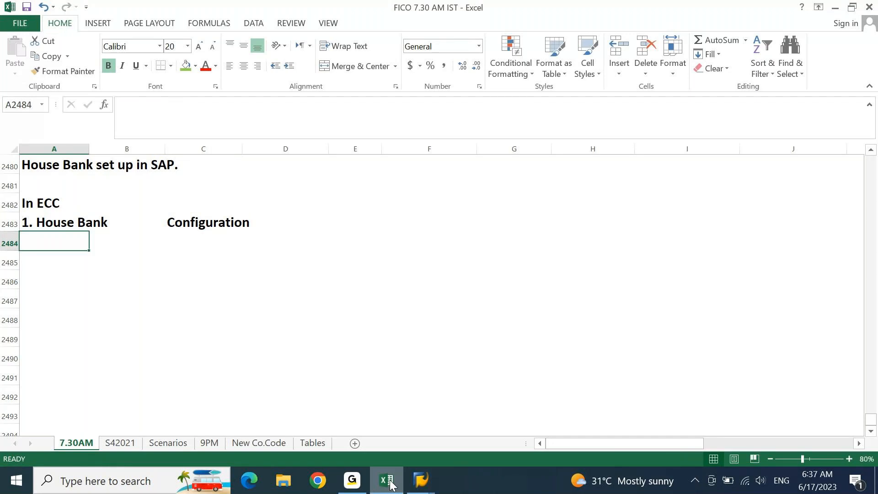
# Step: Confirm the customizing request to finish saving house bank TEST
pyautogui.moveTo(421, 481)
pyautogui.click(504, 417)
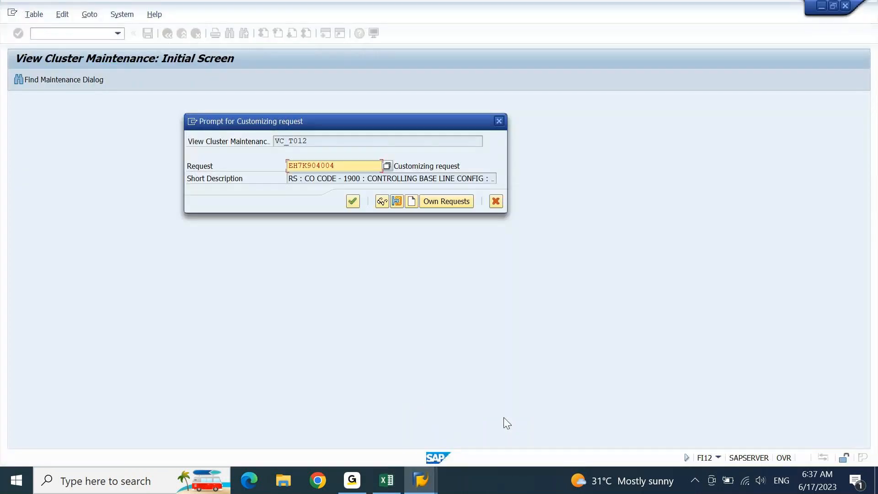
pyautogui.click(353, 201)
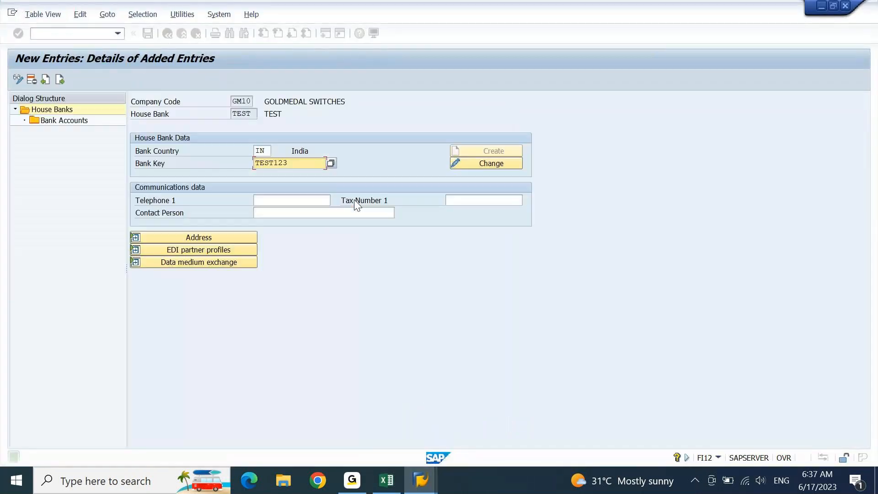
# Step: Reopen FI12 for GM10 and open the bank accounts of house bank TEST
pyautogui.click(94, 34)
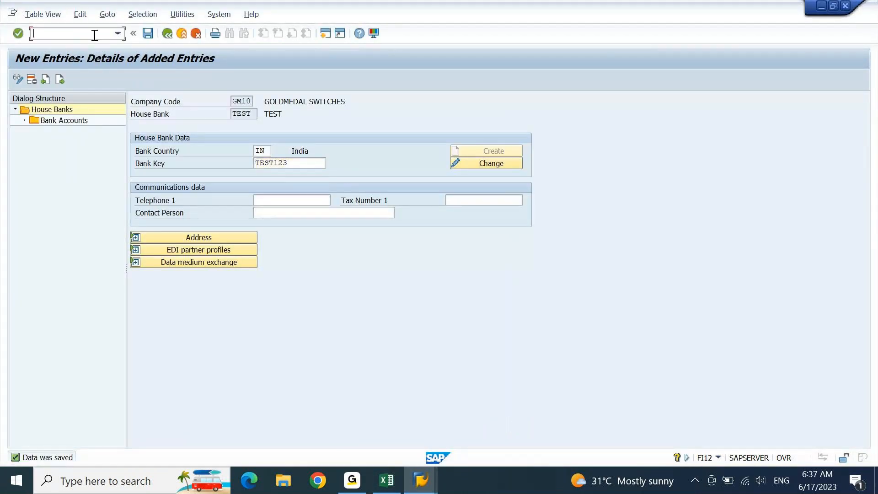
pyautogui.write('/n')
pyautogui.press('Return')
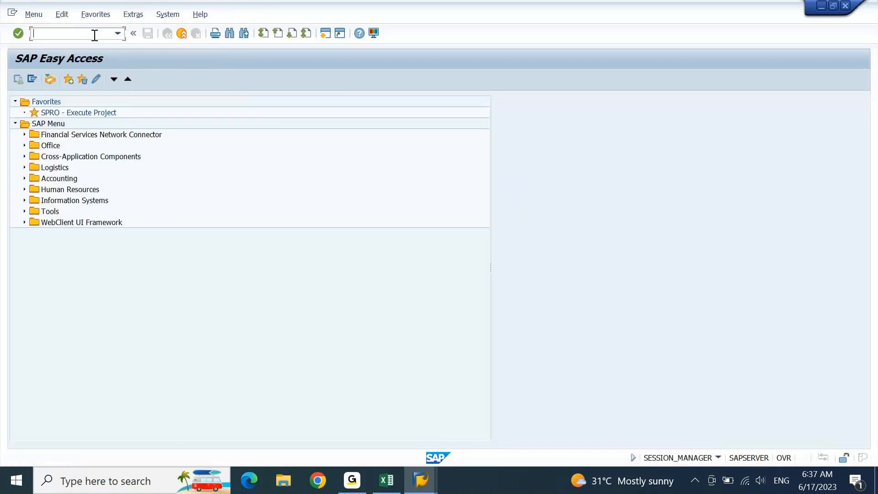
pyautogui.write('fi12')
pyautogui.press('Return')
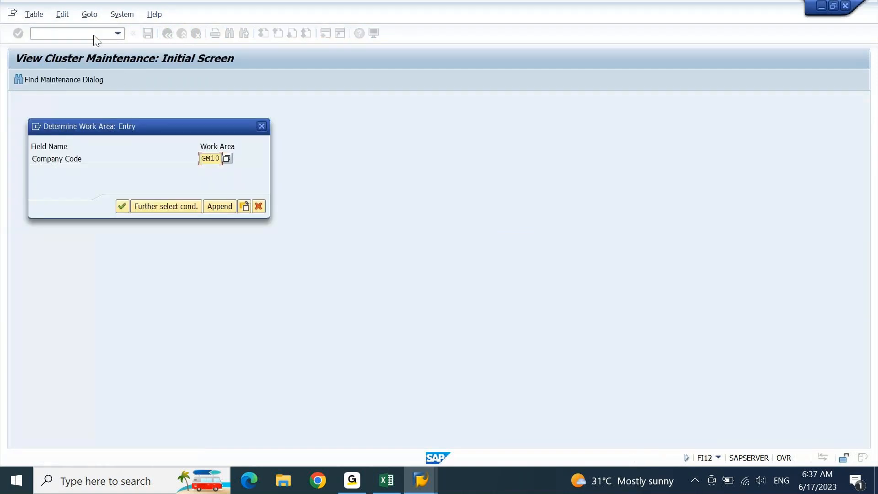
pyautogui.press('Return')
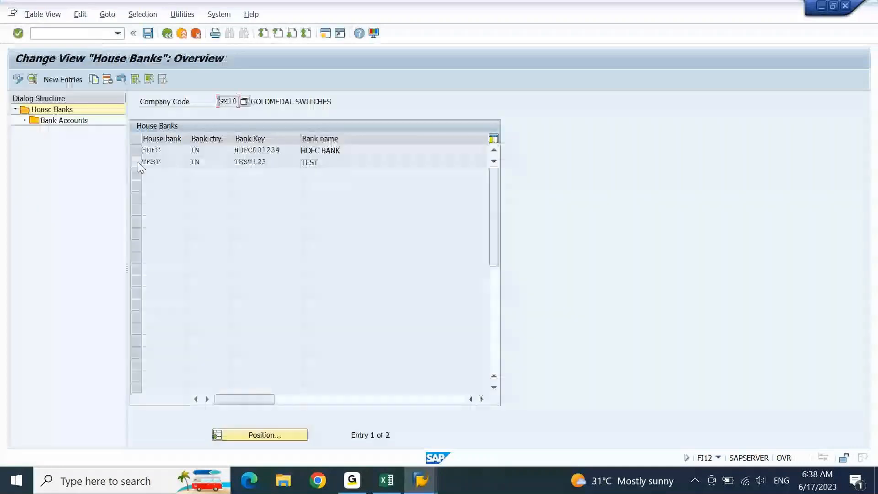
pyautogui.click(138, 163)
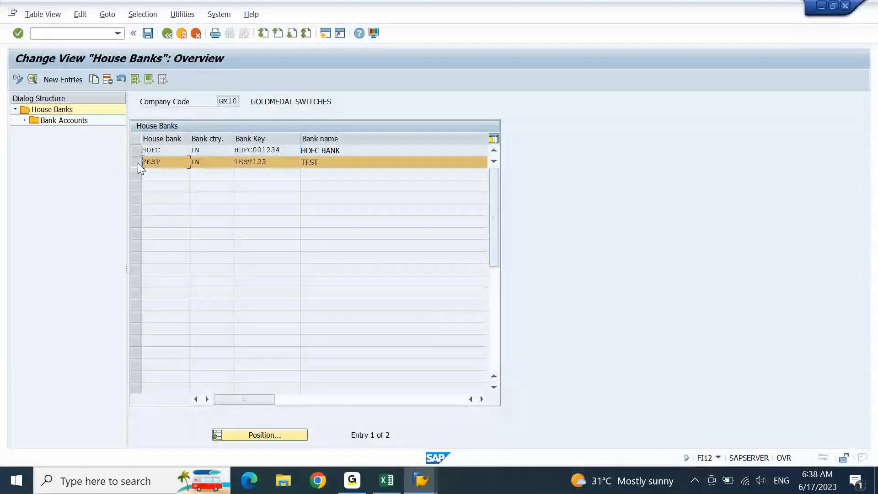
pyautogui.doubleClick(65, 123)
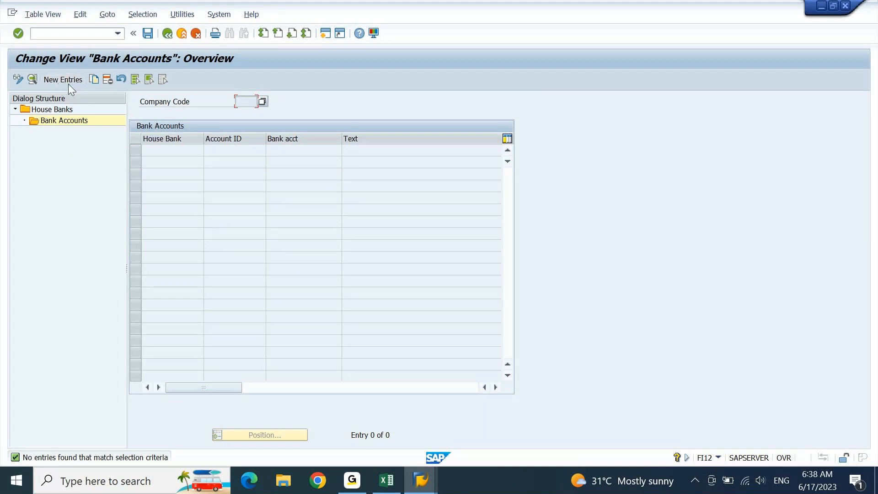
# Step: Start new bank account TEST1 and set its currency to INR
pyautogui.click(69, 83)
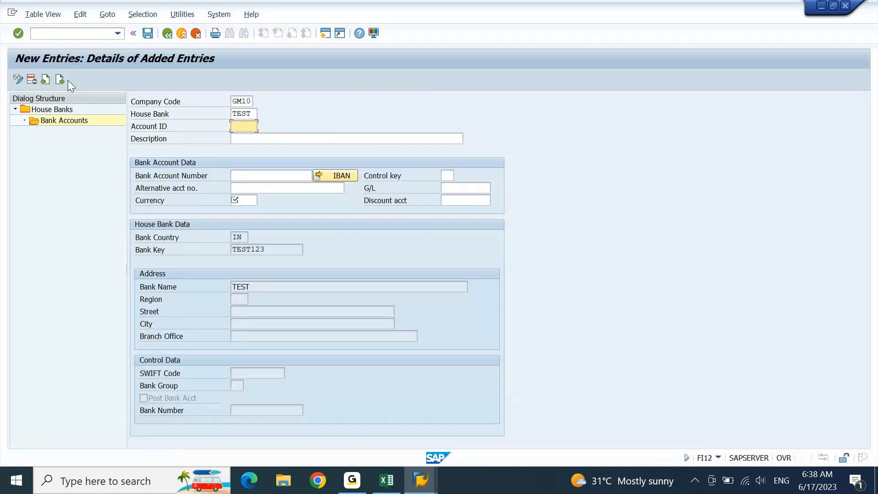
pyautogui.write('test1')
pyautogui.press('Tab')
pyautogui.write('test1')
pyautogui.press('Tab')
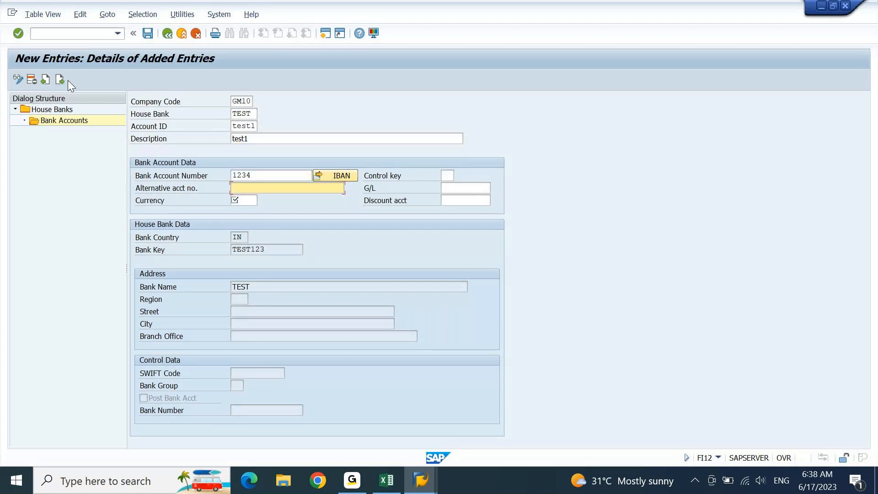
pyautogui.press('Tab')
pyautogui.write('i')
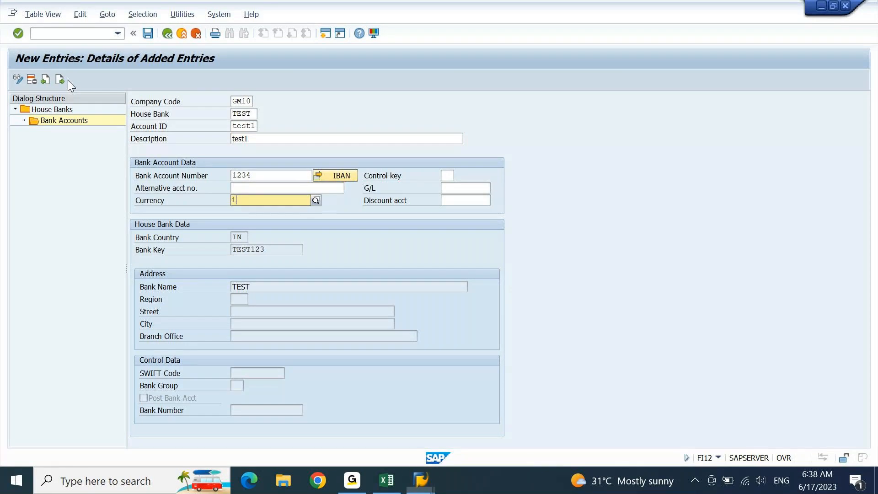
pyautogui.write('nr')
pyautogui.press('Tab')
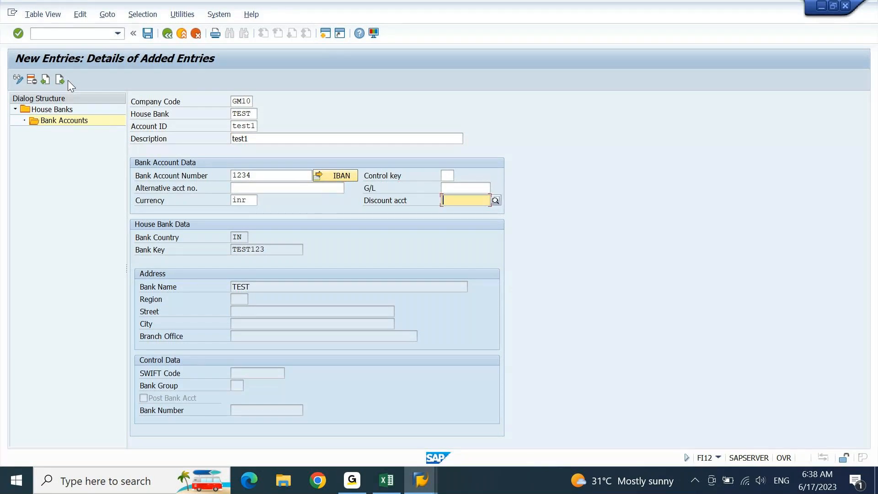
# Step: Assign G/L account 15000000 (Raw Material), validate, and save bank account TEST1
pyautogui.hotkey('shift', 'Tab')
pyautogui.press('Return')
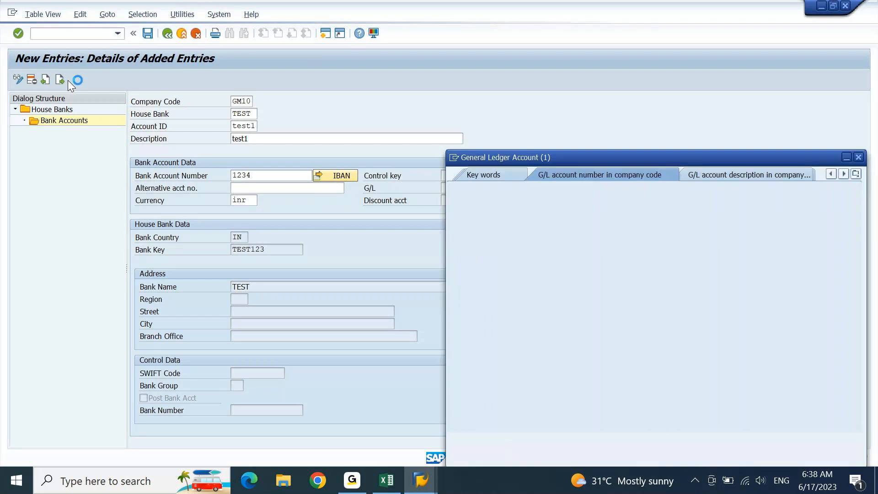
pyautogui.press('Return')
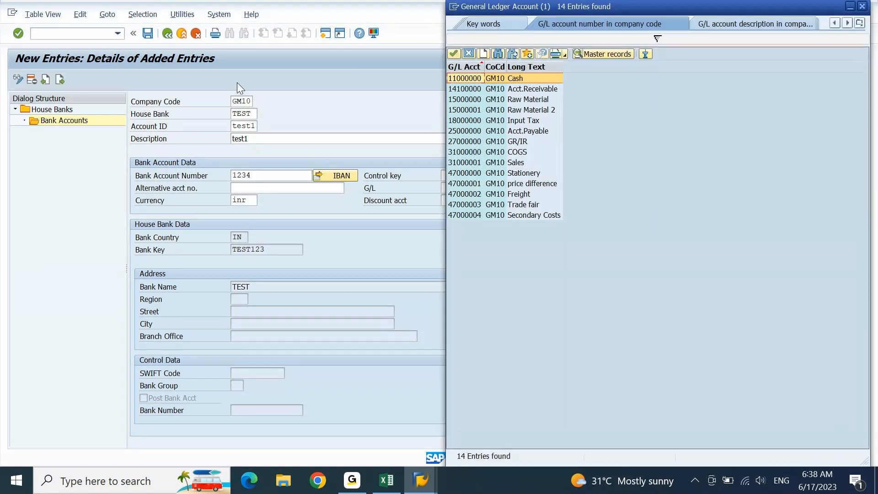
pyautogui.doubleClick(497, 100)
pyautogui.press('Return')
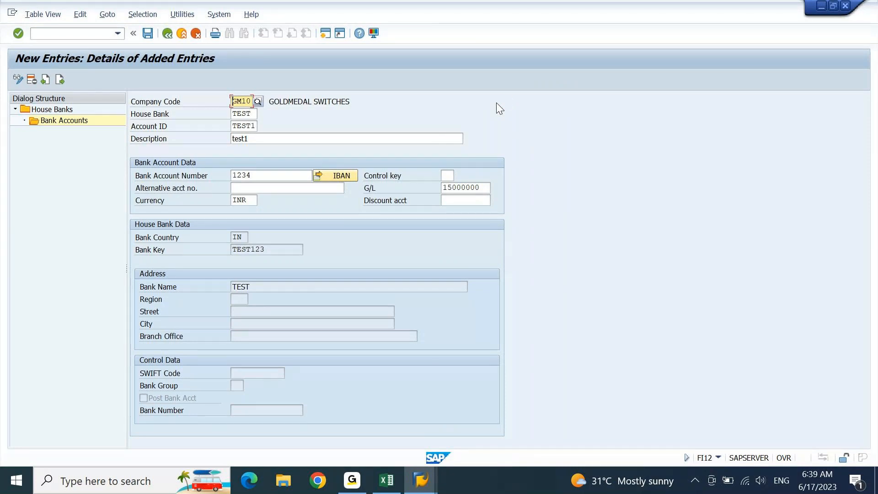
pyautogui.hotkey('ctrl', 's')
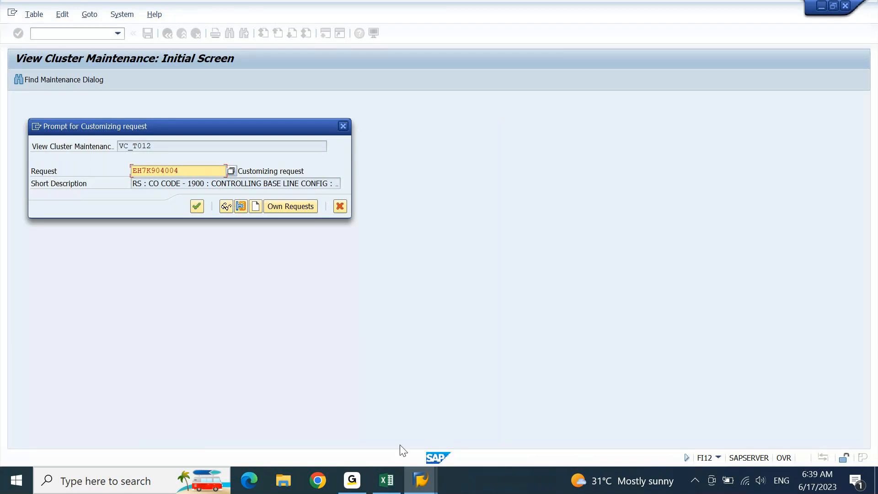
# Step: Add '2. Account ID' with 'Configuration' copied down beside it
pyautogui.click(389, 481)
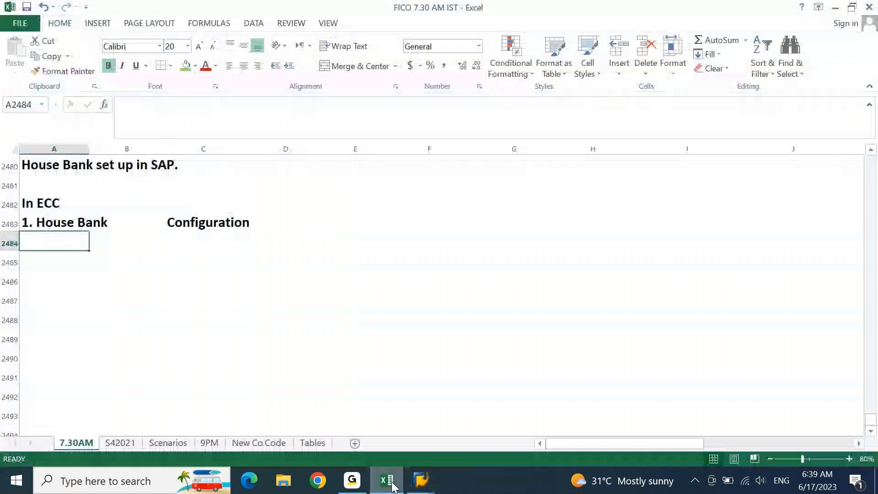
pyautogui.write('2. A')
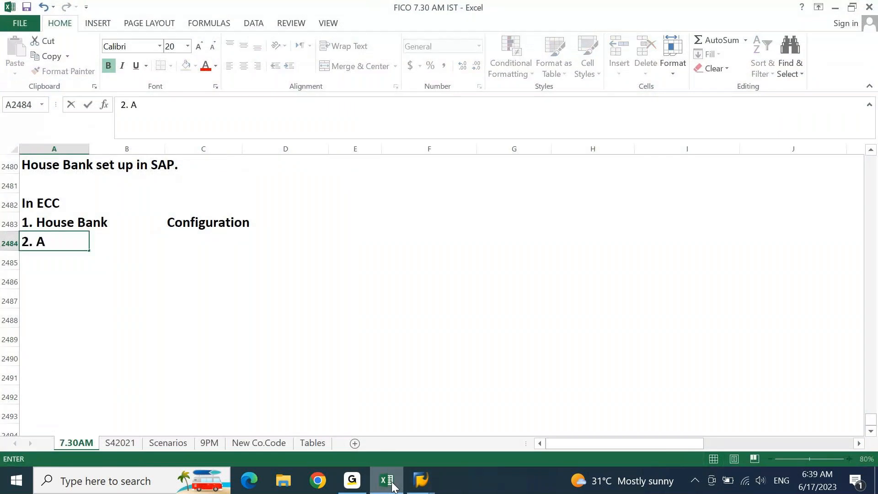
pyautogui.write('ccount')
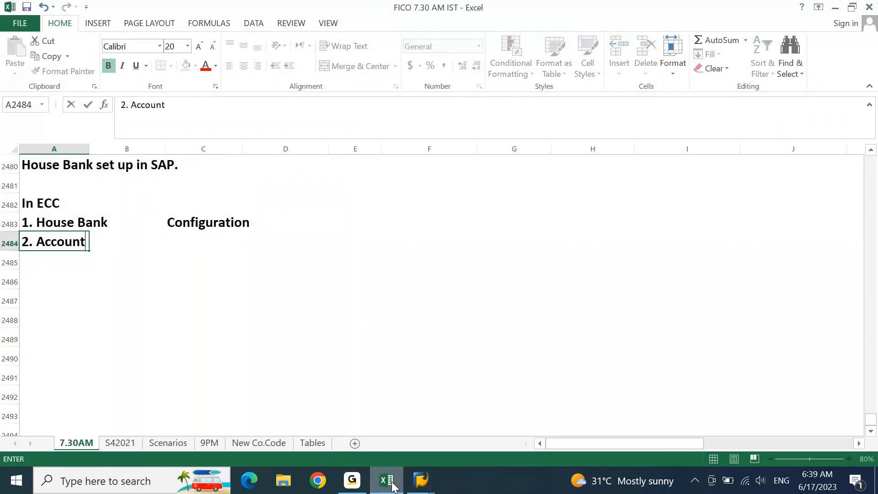
pyautogui.write(' ID')
pyautogui.press('Tab')
pyautogui.press('Tab')
pyautogui.hotkey('ctrl', 'd')
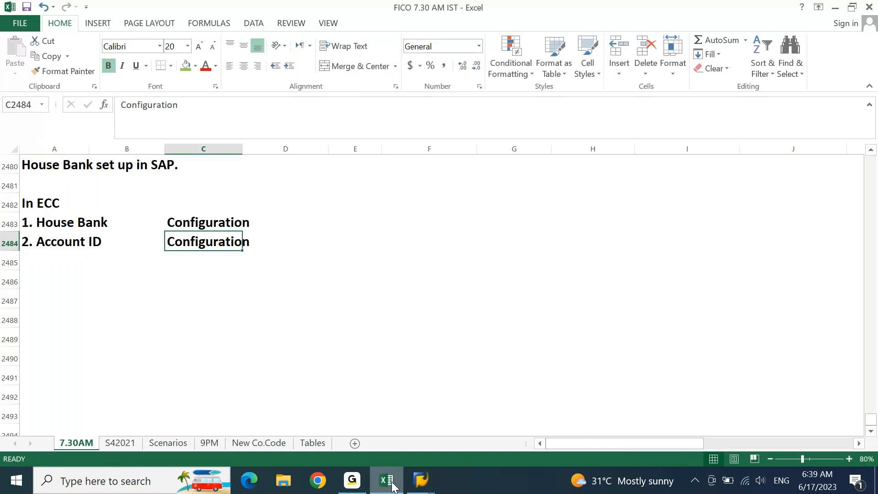
pyautogui.press('Return')
# Step: Confirm the customizing request and agree to transport the IBAN data
pyautogui.moveTo(420, 480)
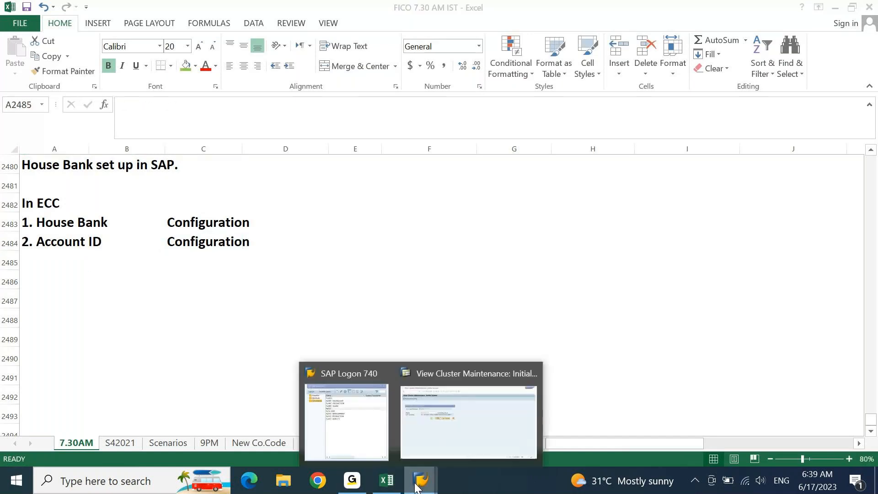
pyautogui.click(469, 435)
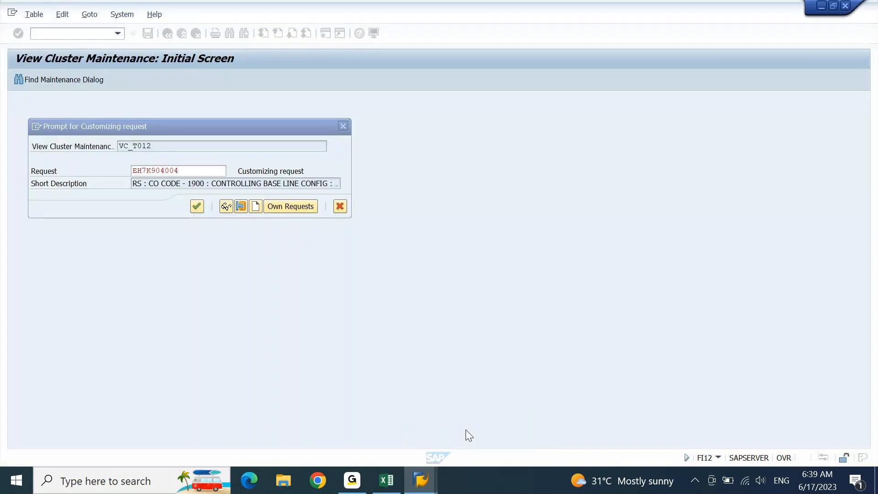
pyautogui.click(196, 207)
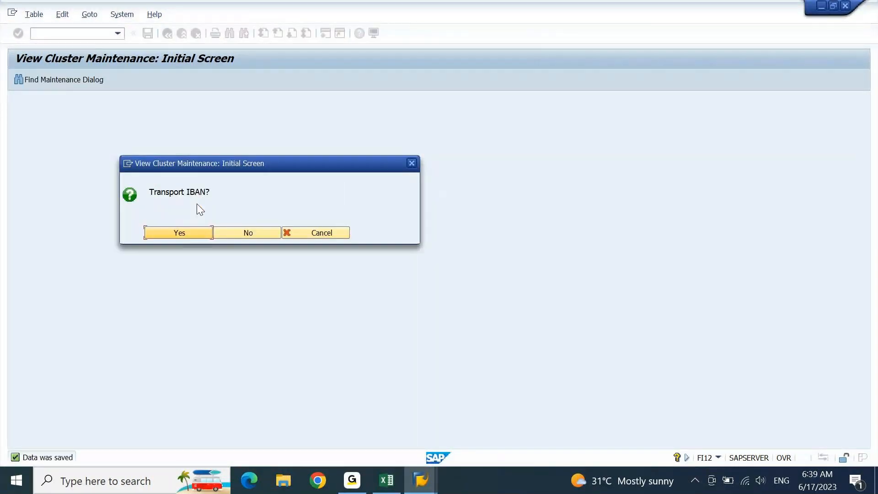
pyautogui.press('Return')
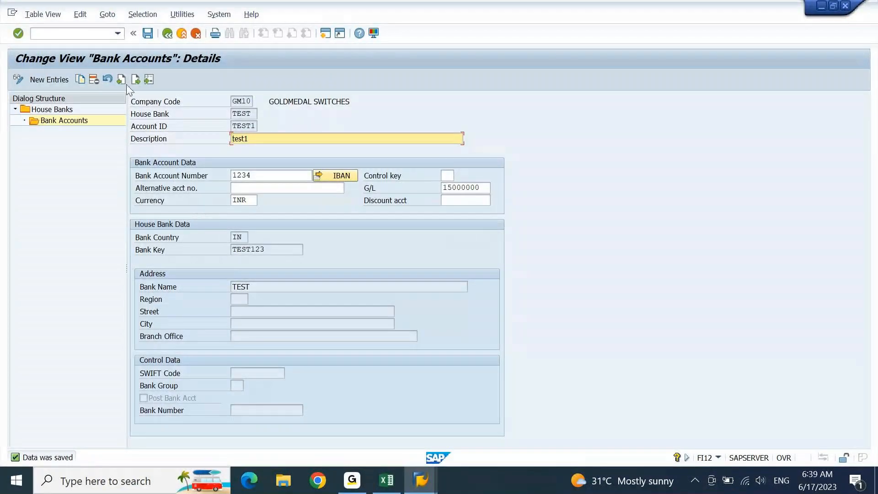
# Step: Return to the SAP Easy Access menu with /n
pyautogui.click(82, 32)
pyautogui.write('/n')
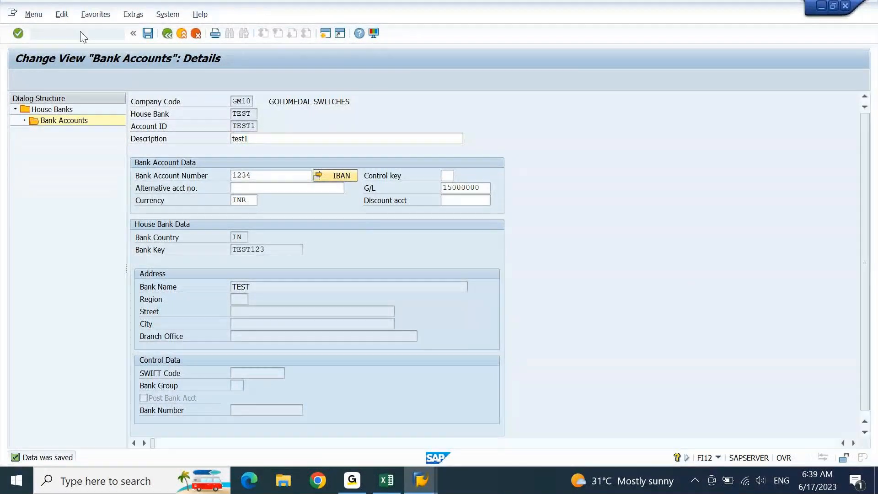
pyautogui.press('Return')
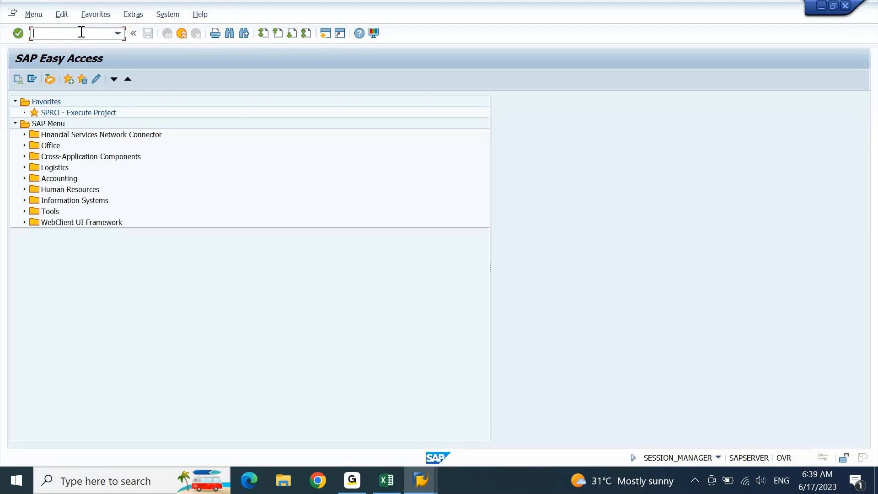
# Step: Create bank master record IN / TEST1234 named 'TEST 1234' with FI01 and save it
pyautogui.write('FI01')
pyautogui.press('Return')
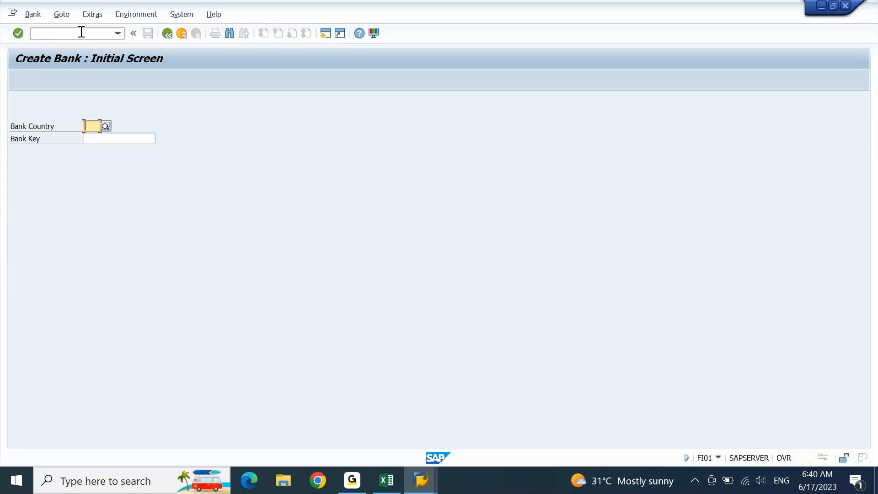
pyautogui.write('IN')
pyautogui.press('Return')
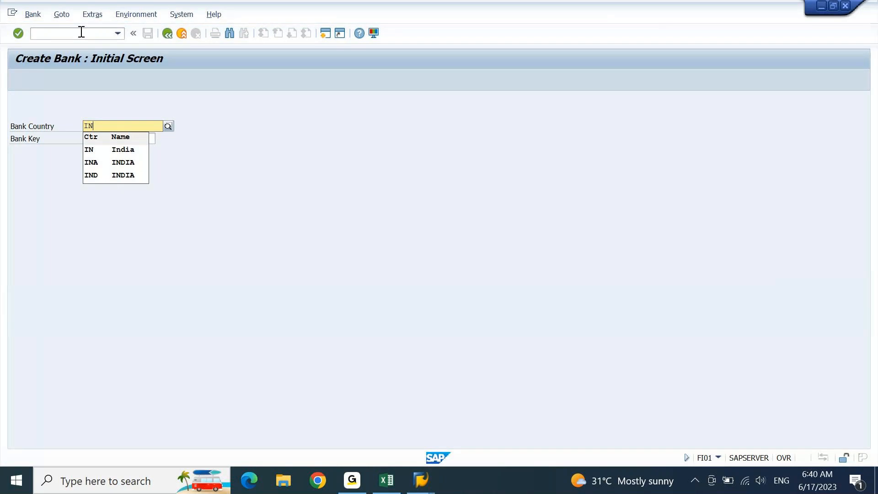
pyautogui.press('Tab')
pyautogui.write('TEST1234')
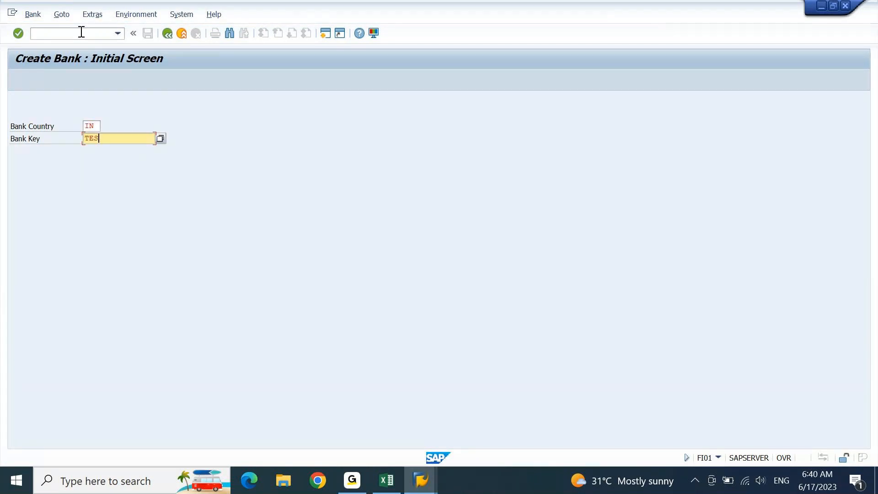
pyautogui.press('Return')
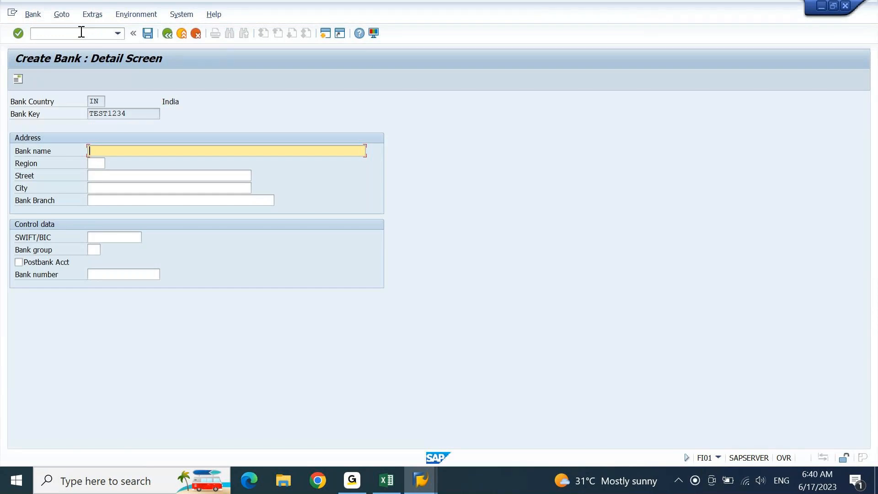
pyautogui.write('TEST 1234')
pyautogui.press('Return')
pyautogui.hotkey('ctrl', 's')
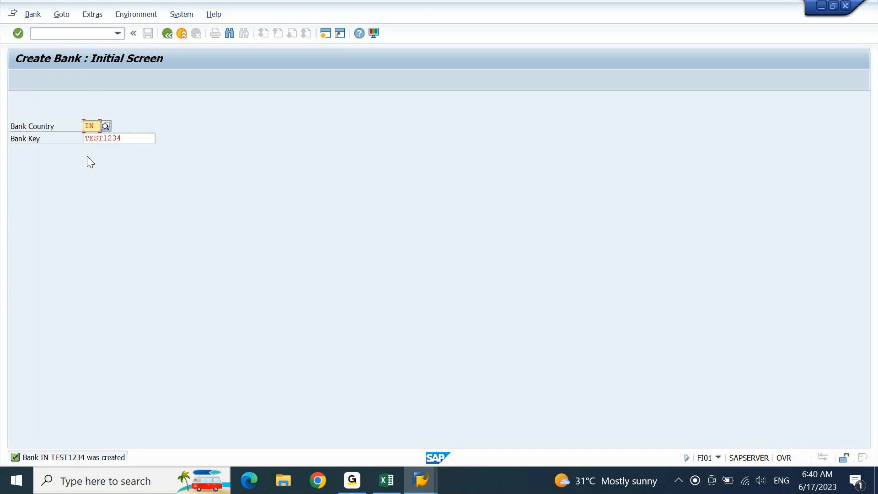
# Step: Type '3. Bank Master' in A2485 and 'Master Data' in C2485 of the Excel notes
pyautogui.click(395, 474)
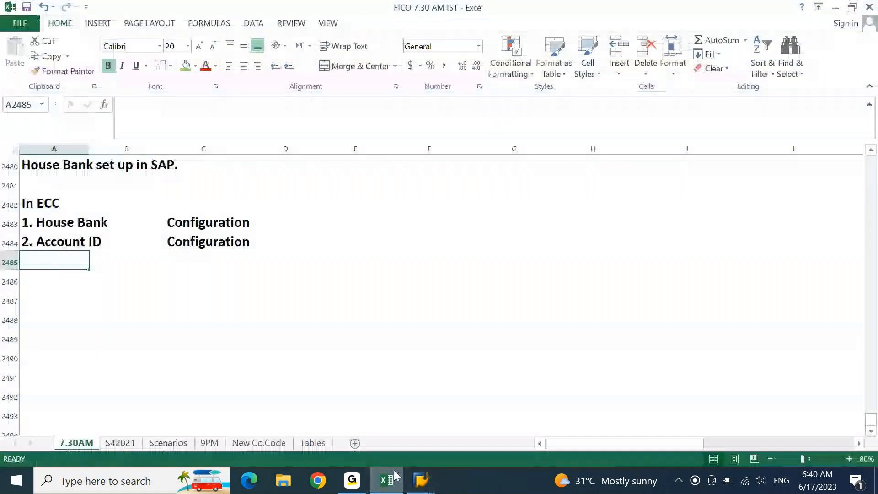
pyautogui.write('3. ')
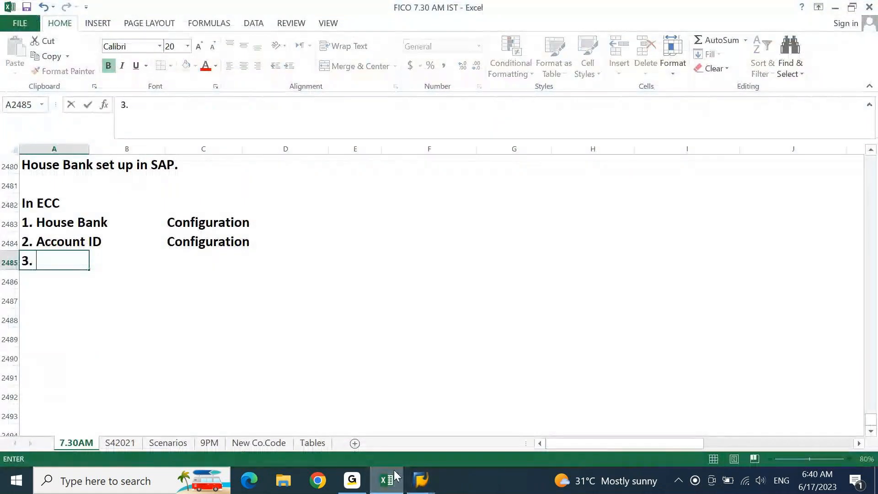
pyautogui.write('m')
pyautogui.press('BackSpace')
pyautogui.write('M')
pyautogui.press('BackSpace')
pyautogui.write('Bank Master')
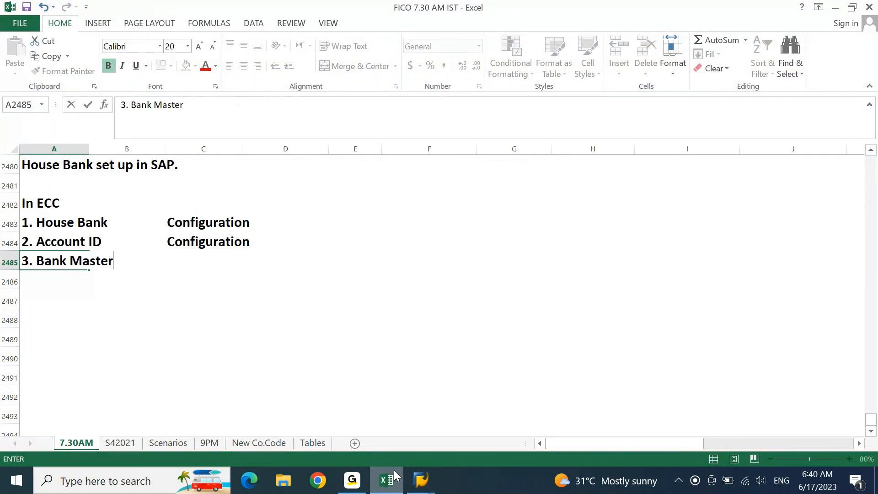
pyautogui.press('Tab')
pyautogui.press('Tab')
pyautogui.write('Master D')
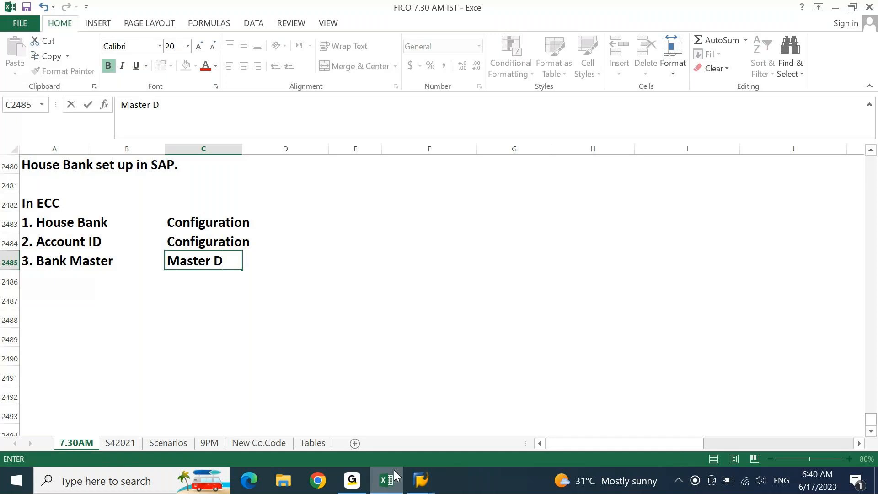
pyautogui.write('ata')
pyautogui.press('Return')
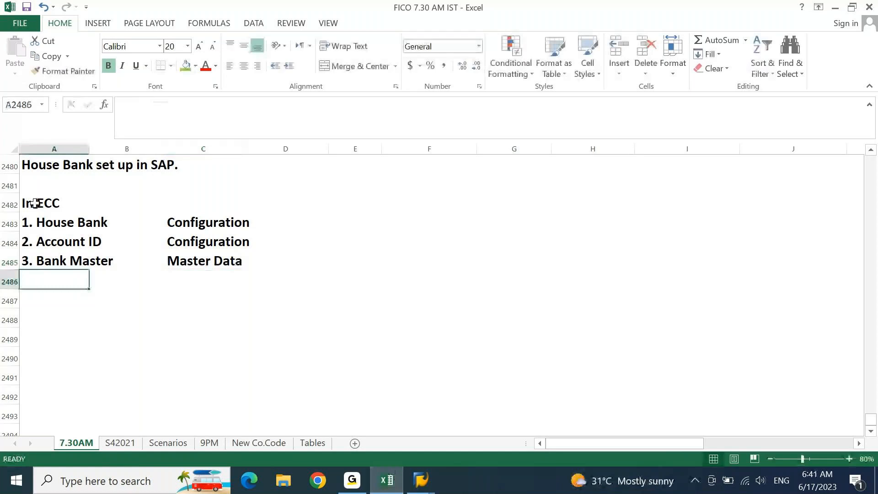
# Step: Give the In ECC block A2482:D2485 a green fill and an outside border
pyautogui.moveTo(35, 203); pyautogui.dragTo(284, 262)
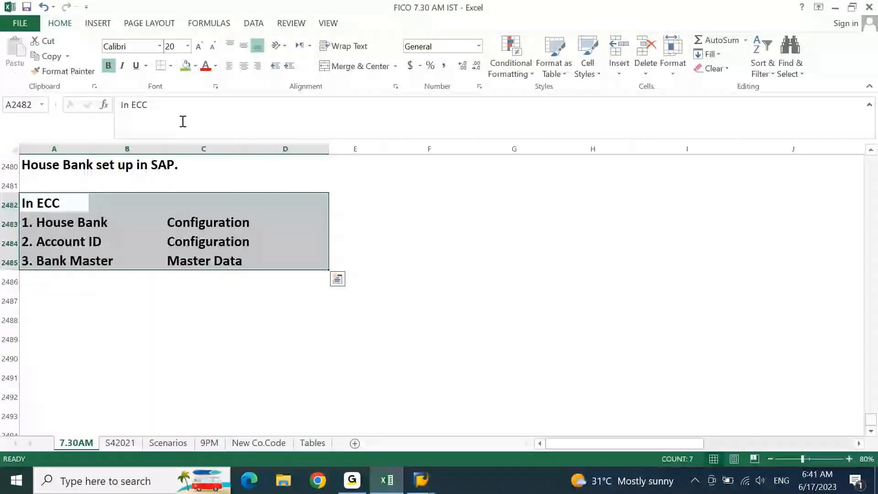
pyautogui.click(185, 66)
pyautogui.click(170, 65)
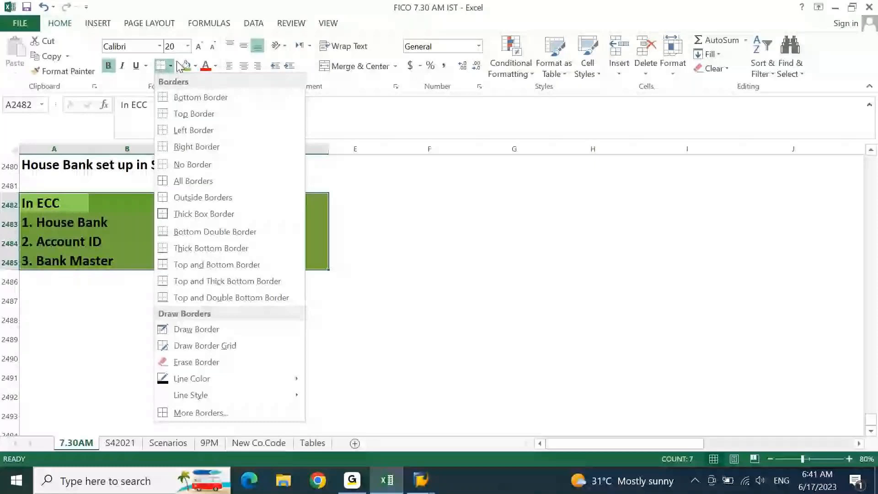
pyautogui.click(203, 214)
pyautogui.click(457, 197)
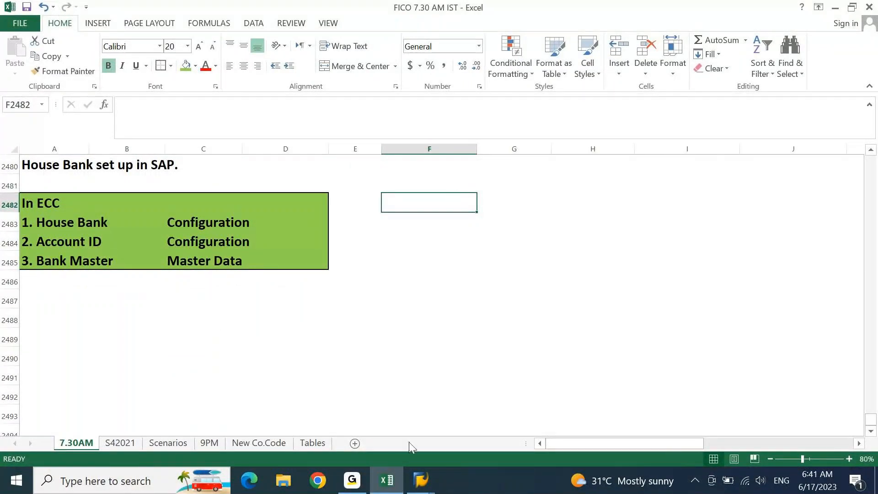
# Step: Bring the SAP Create Bank window back to the front
pyautogui.click(420, 480)
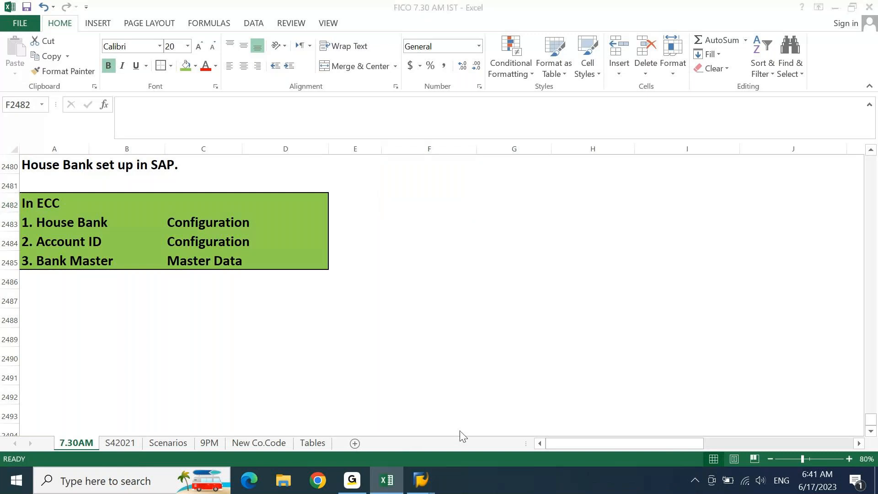
pyautogui.click(607, 263)
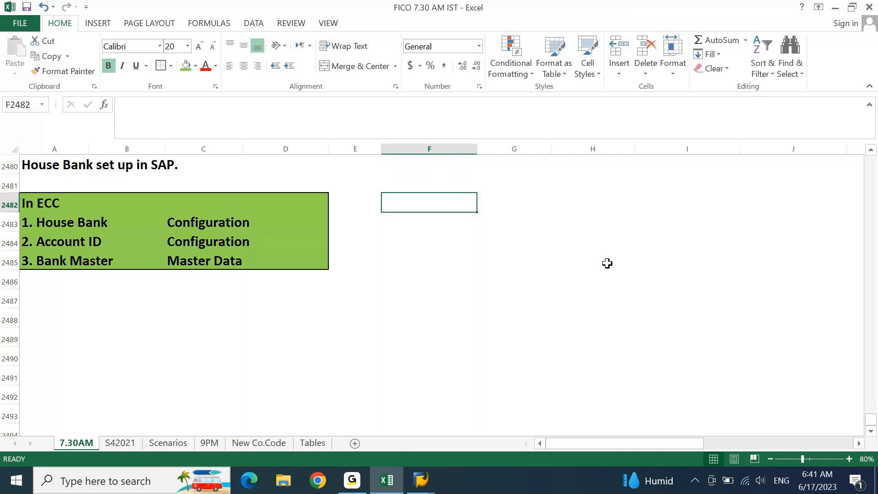
pyautogui.moveTo(428, 490)
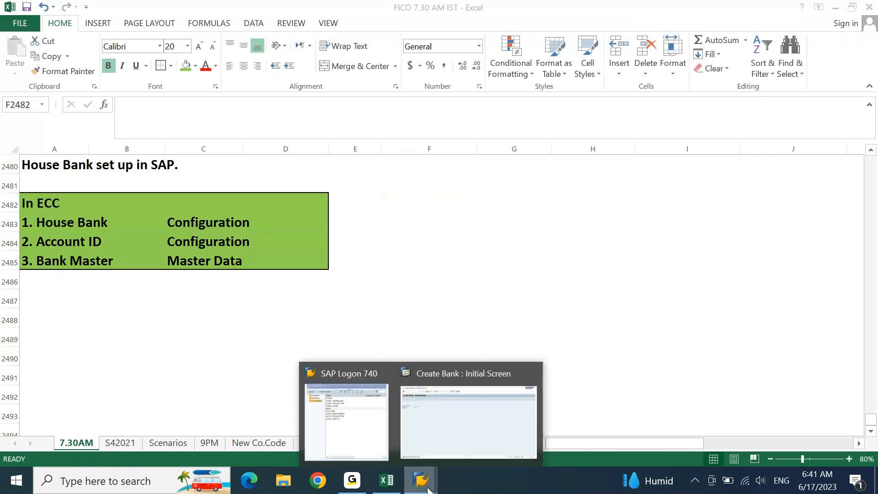
pyautogui.click(456, 439)
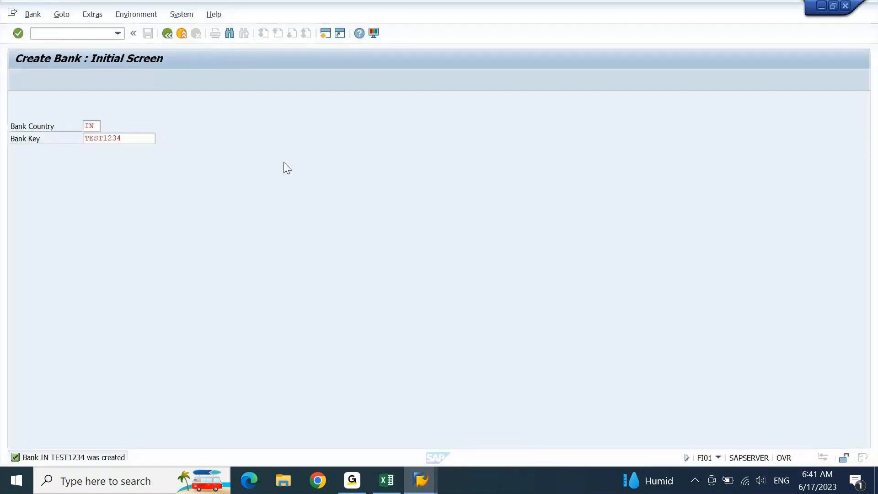
# Step: Return to SAP Easy Access and expand Accounting > Financial Accounting
pyautogui.click(91, 33)
pyautogui.write('/')
pyautogui.press('Return')
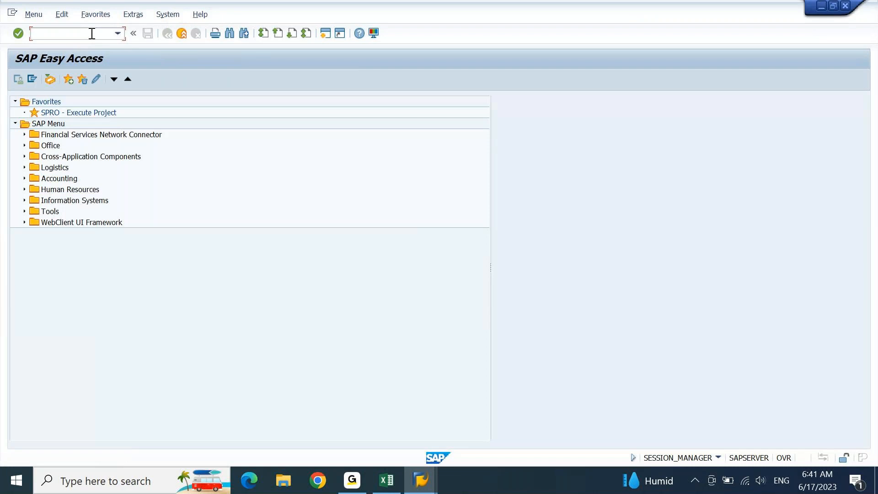
pyautogui.click(47, 180)
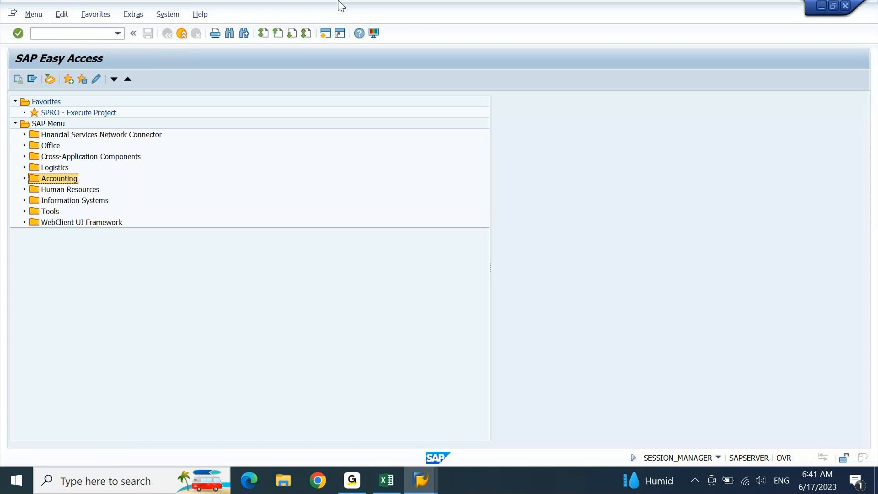
pyautogui.press('Right')
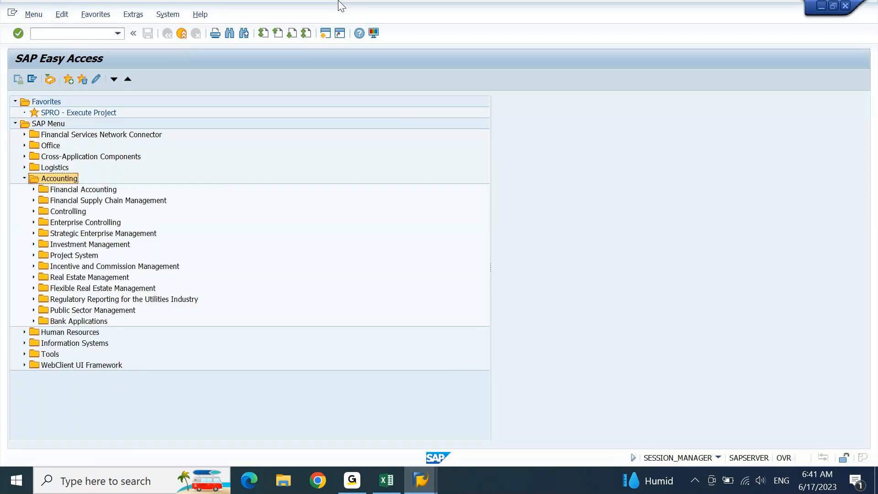
pyautogui.press('Down')
pyautogui.press('Down')
pyautogui.press('Up')
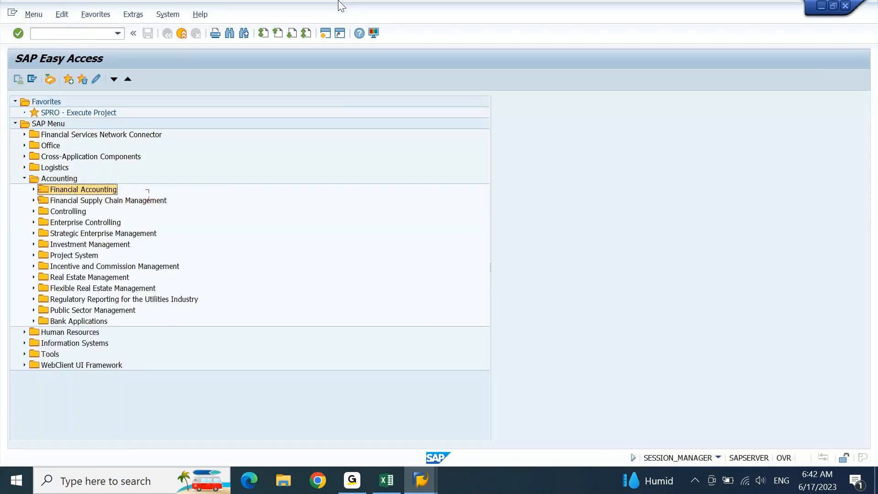
pyautogui.press('Right')
# Step: Expand Banks > Master Data > Bank Master Record to show FI01 Create and FI03 Display, then switch to Excel
pyautogui.press('Down')
pyautogui.press('Down')
pyautogui.press('Down')
pyautogui.press('Down')
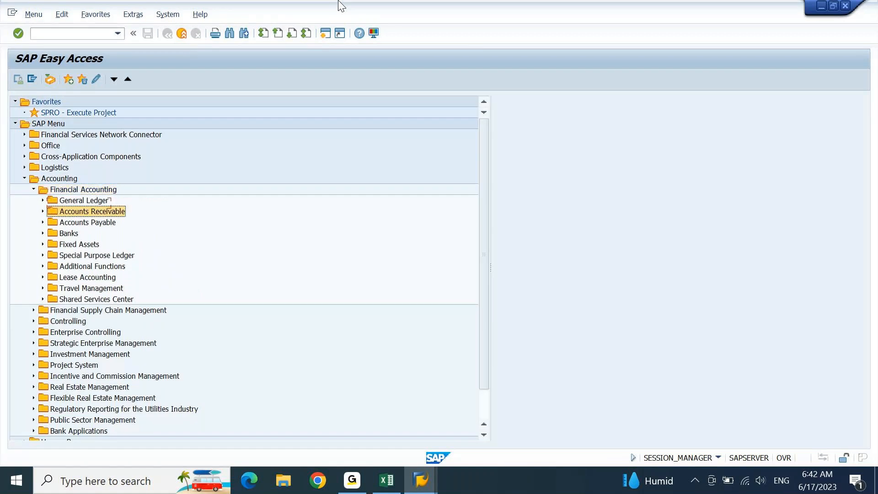
pyautogui.press('Right')
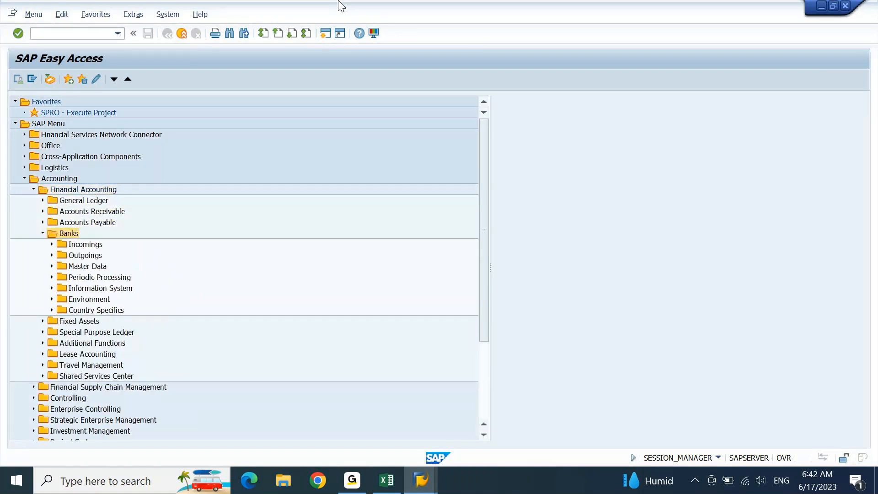
pyautogui.press('Down')
pyautogui.press('Down')
pyautogui.press('Down')
pyautogui.press('Right')
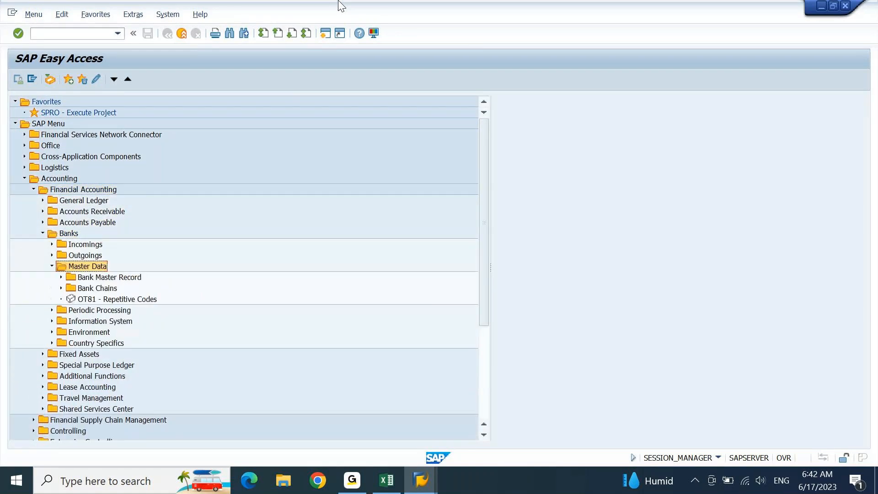
pyautogui.press('Down')
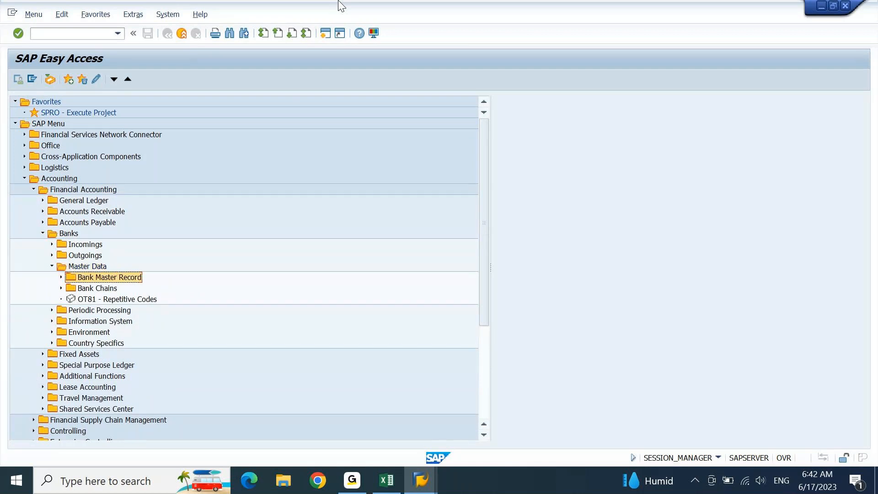
pyautogui.press('Right')
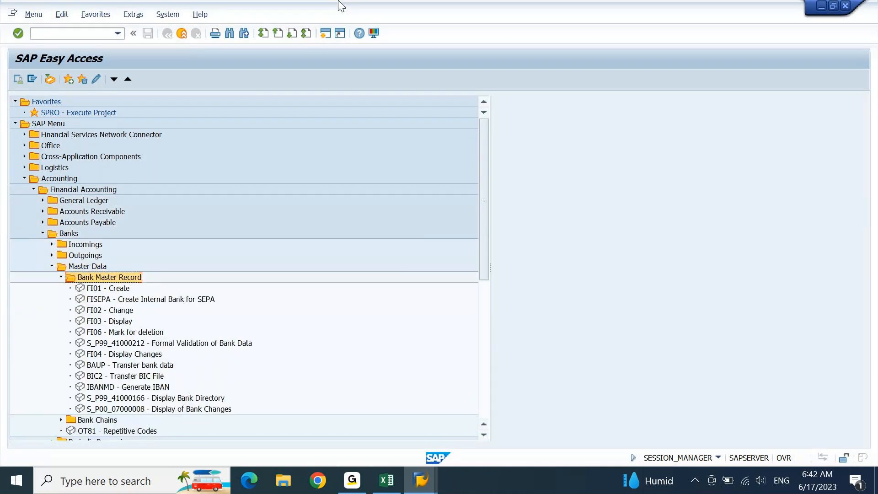
pyautogui.press('Down')
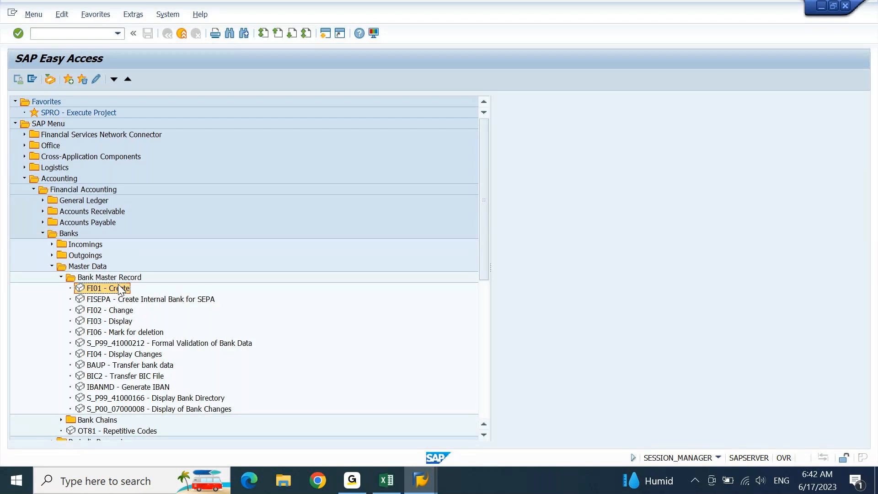
pyautogui.press('Down')
pyautogui.press('Down')
pyautogui.scroll(-4, 119, 289)
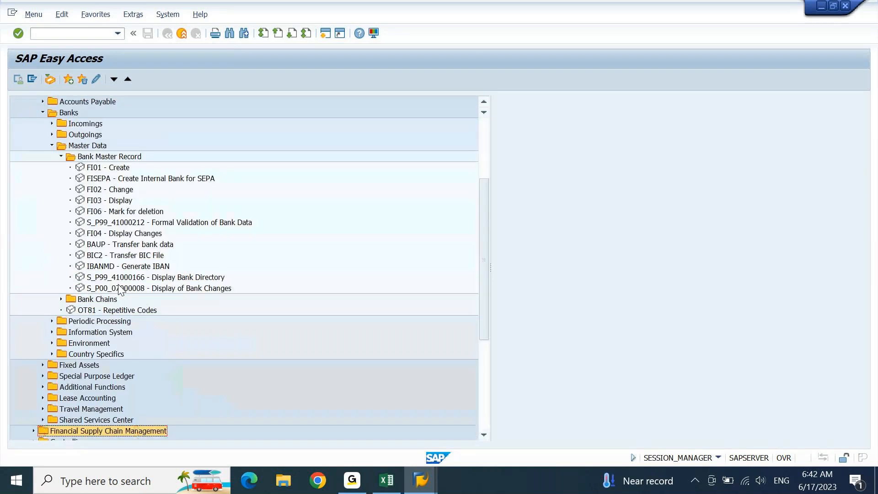
pyautogui.press('Up')
pyautogui.press('Up')
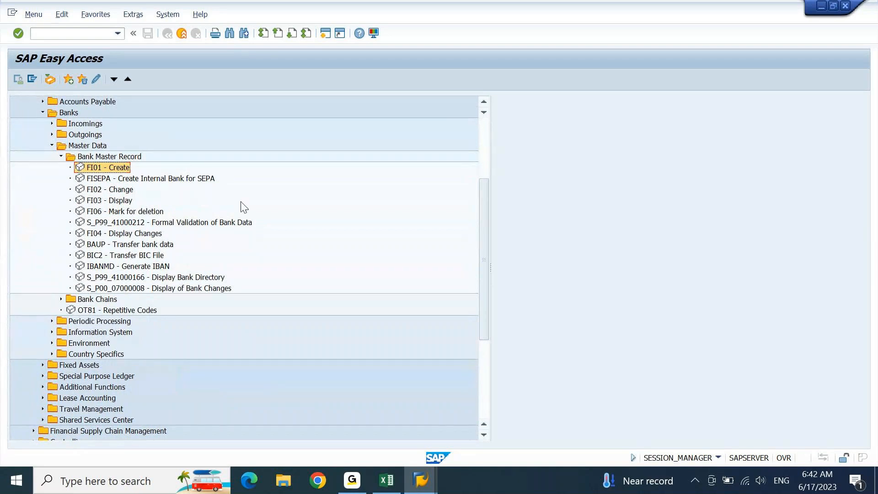
pyautogui.hotkey('alt', 'Tab')
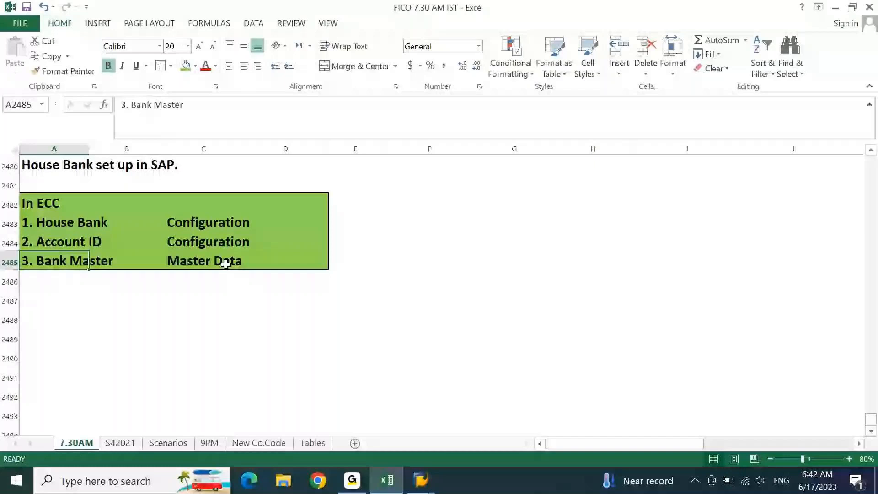
# Step: Check the Account ID and House Bank Configuration cells in the ECC table, then return to SAP
pyautogui.click(225, 245)
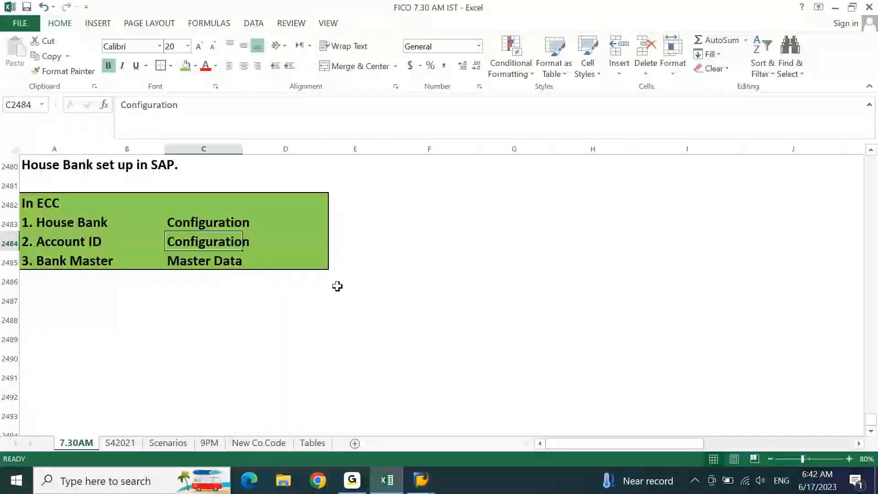
pyautogui.press('Up')
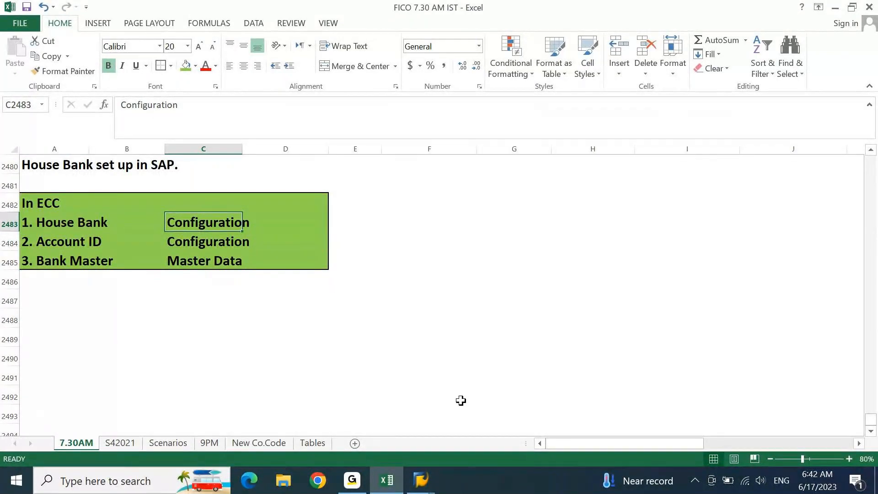
pyautogui.click(431, 491)
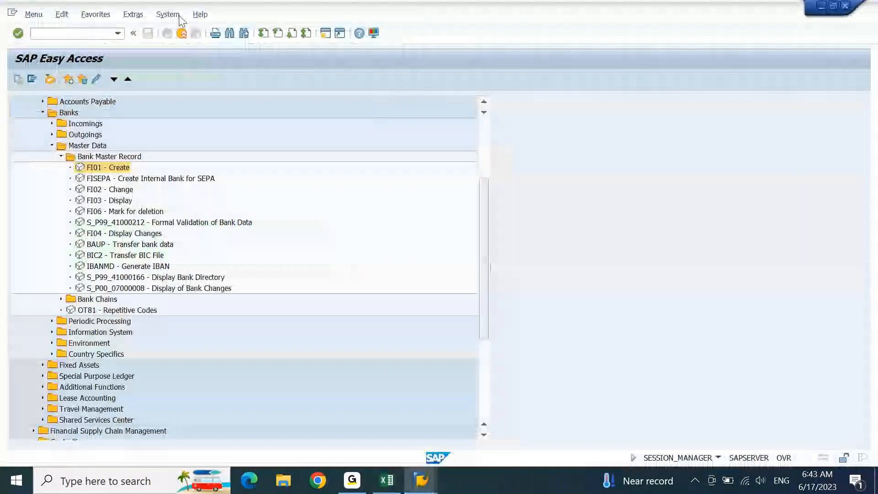
# Step: Log on to the S4 1909 system with the saved user name and the account password
pyautogui.click(427, 492)
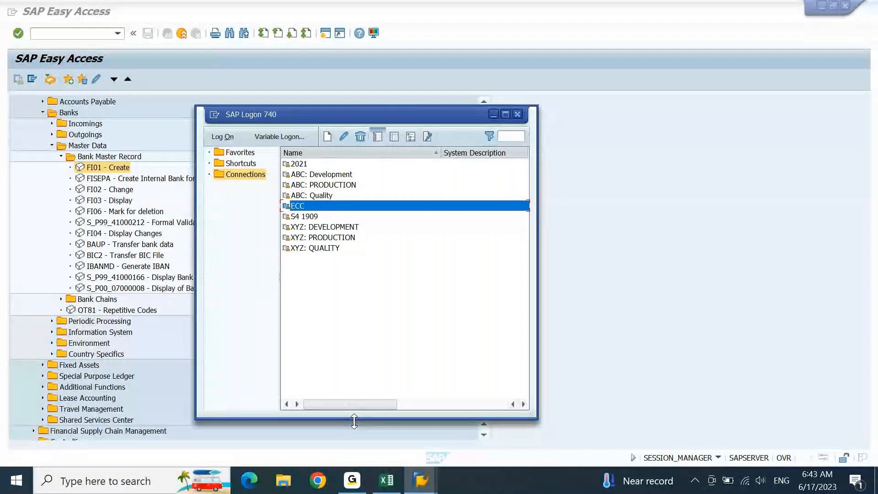
pyautogui.press('Down')
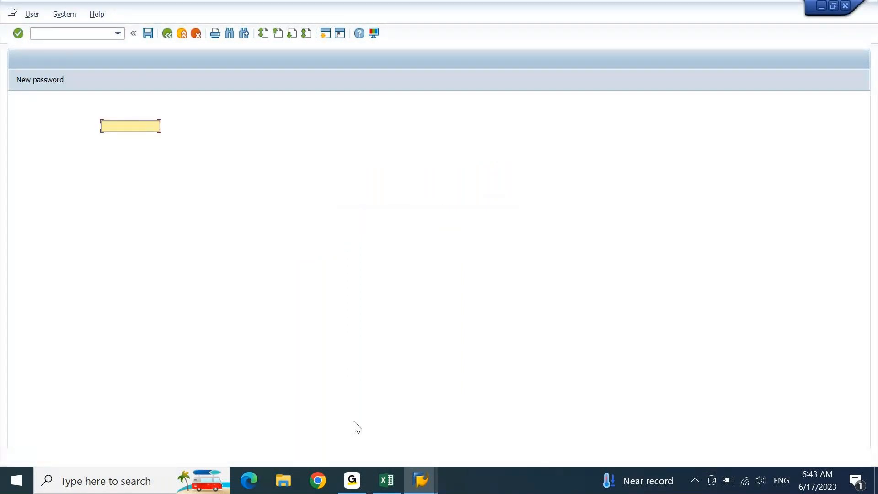
pyautogui.press('Down')
pyautogui.press('Down')
pyautogui.press('Down')
pyautogui.press('Tab')
pyautogui.write('***********')
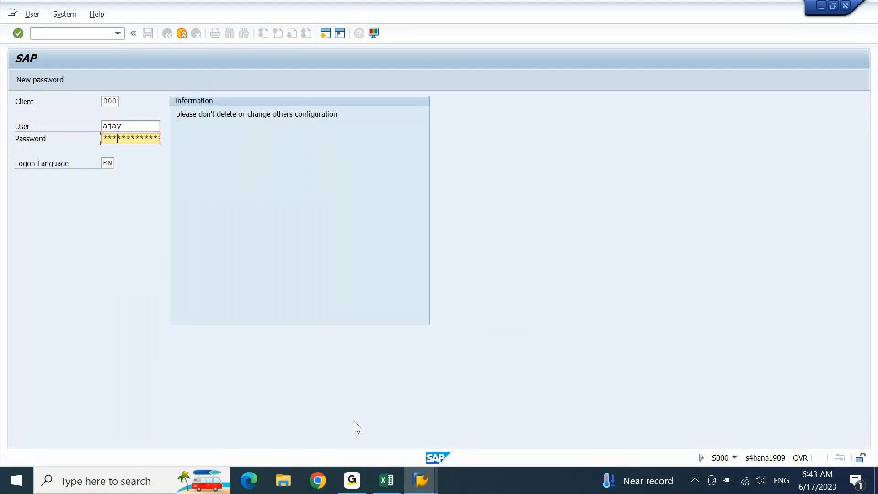
pyautogui.press('Return')
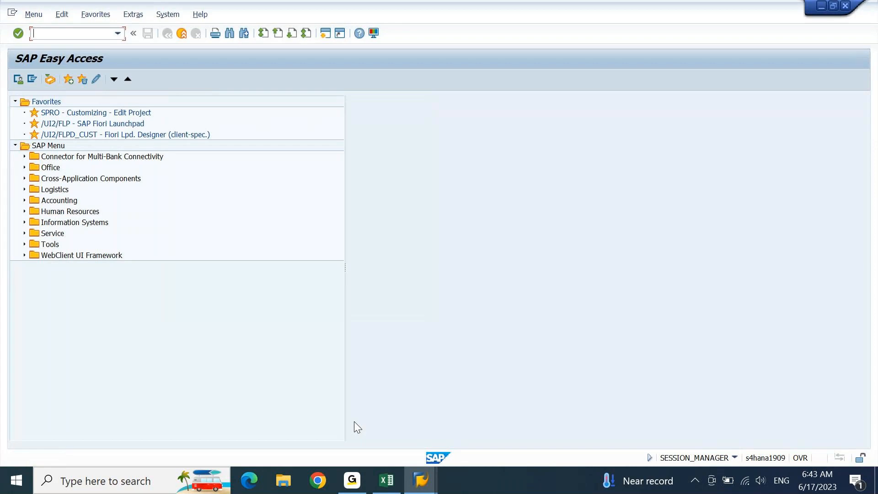
# Step: Run FI12, jump to company code DEIN and open its empty House Banks list
pyautogui.write('FI01')
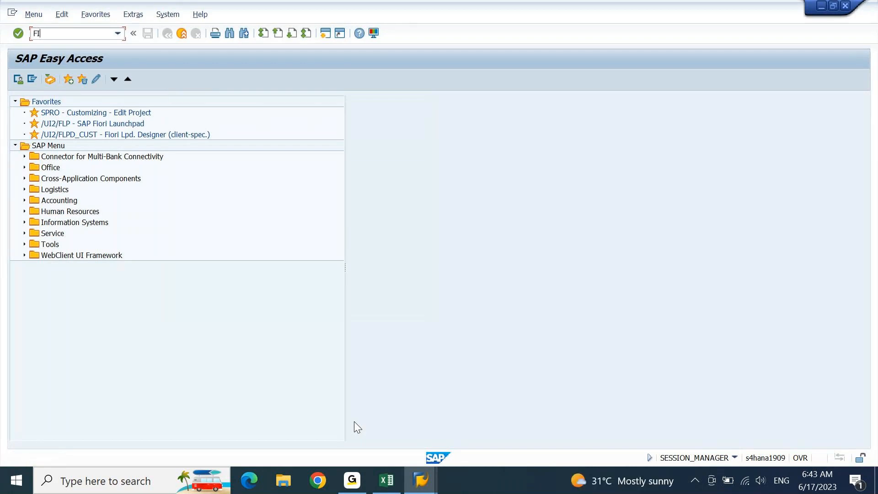
pyautogui.press('BackSpace')
pyautogui.press('BackSpace')
pyautogui.write('12')
pyautogui.press('Return')
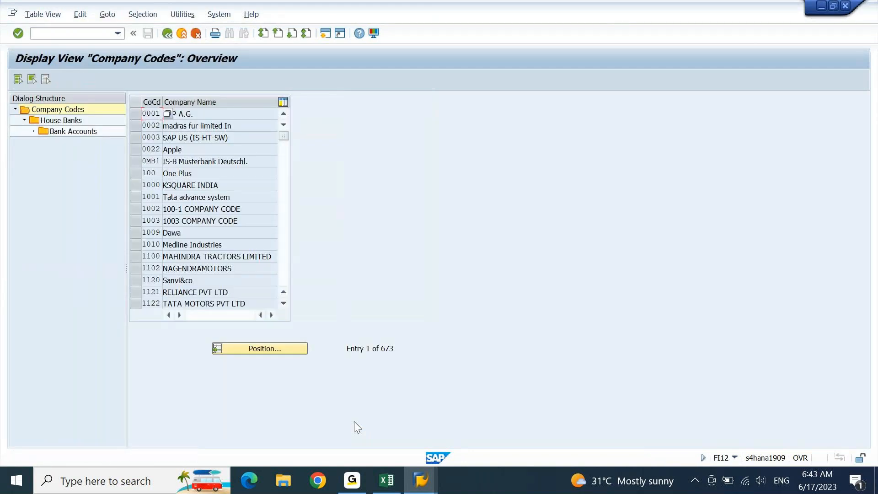
pyautogui.click(286, 227)
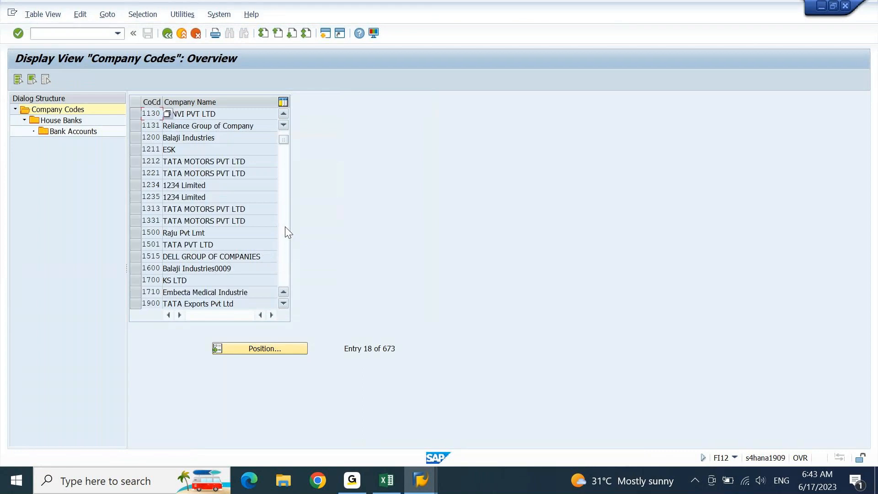
pyautogui.click(256, 348)
pyautogui.write('DEIN')
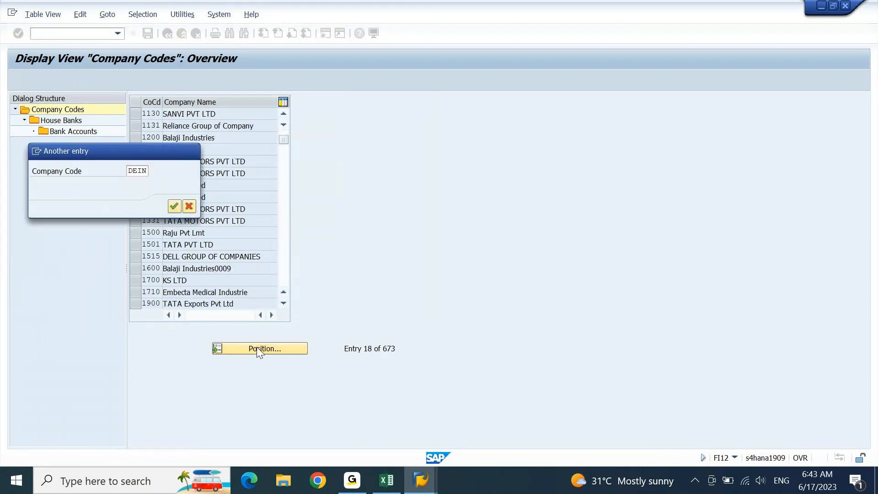
pyautogui.press('Return')
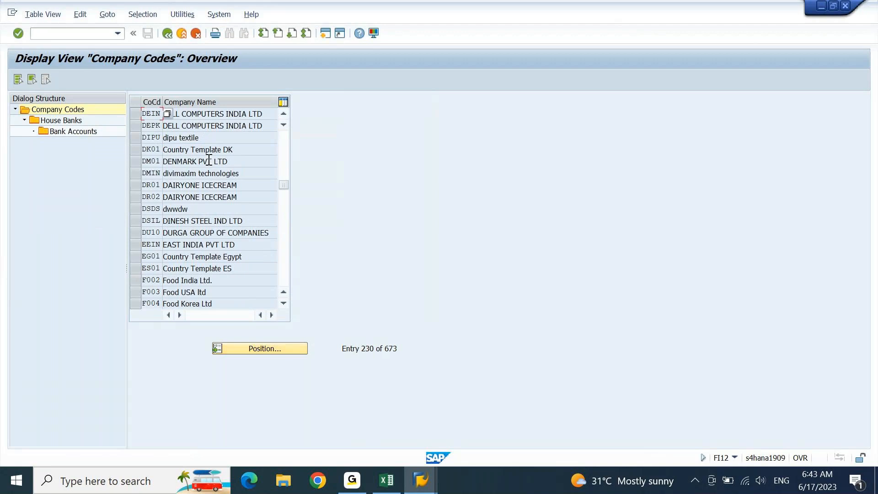
pyautogui.doubleClick(46, 121)
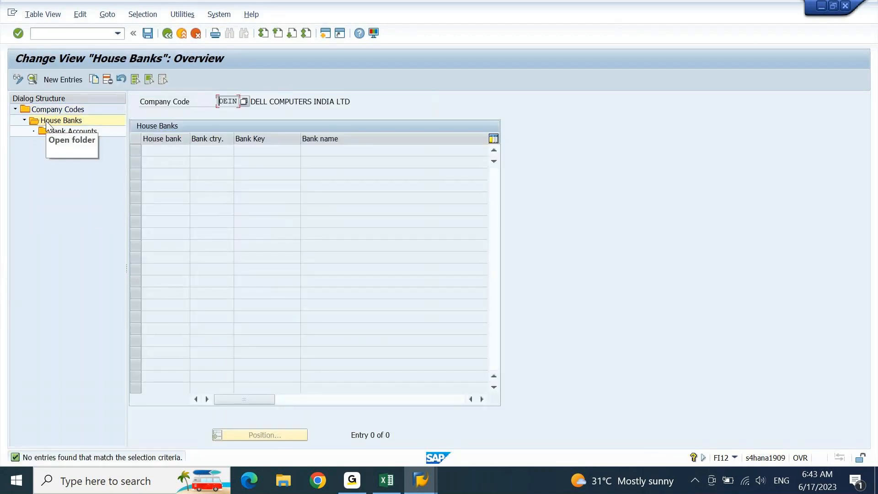
# Step: Add a new house bank entry TEST with country IN and bank key TEST1234
pyautogui.click(73, 82)
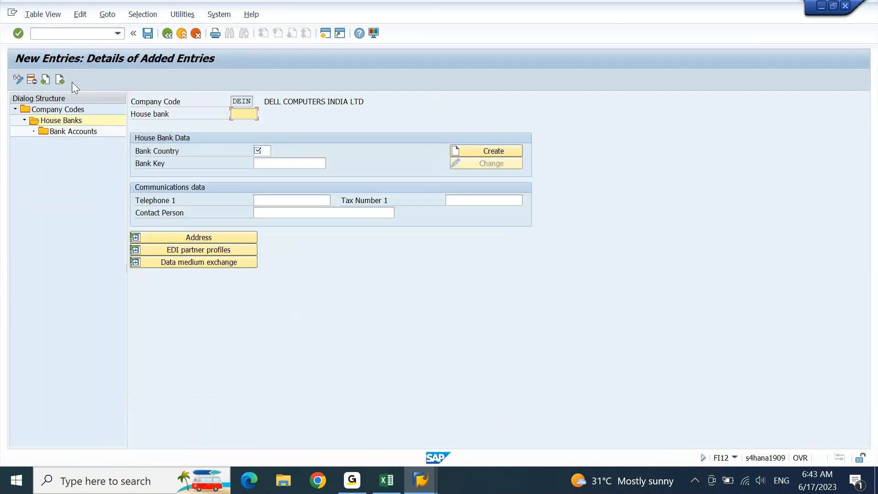
pyautogui.write('TEST')
pyautogui.press('Return')
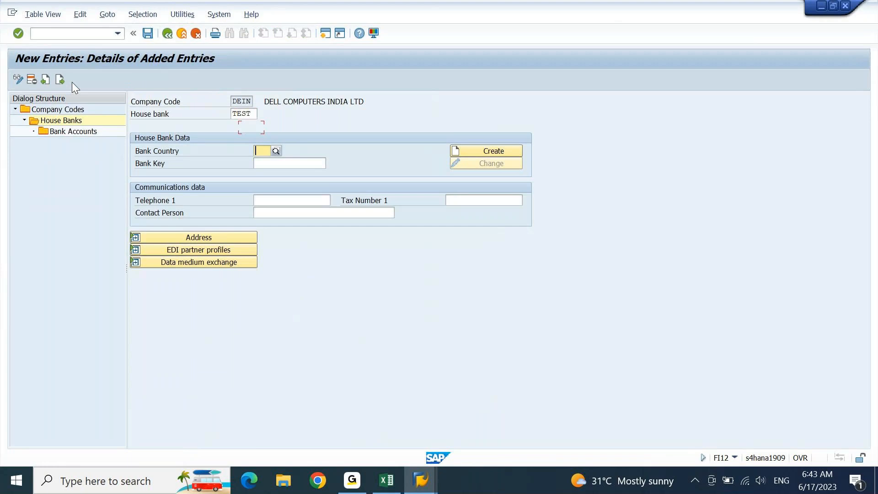
pyautogui.write('IN')
pyautogui.press('Tab')
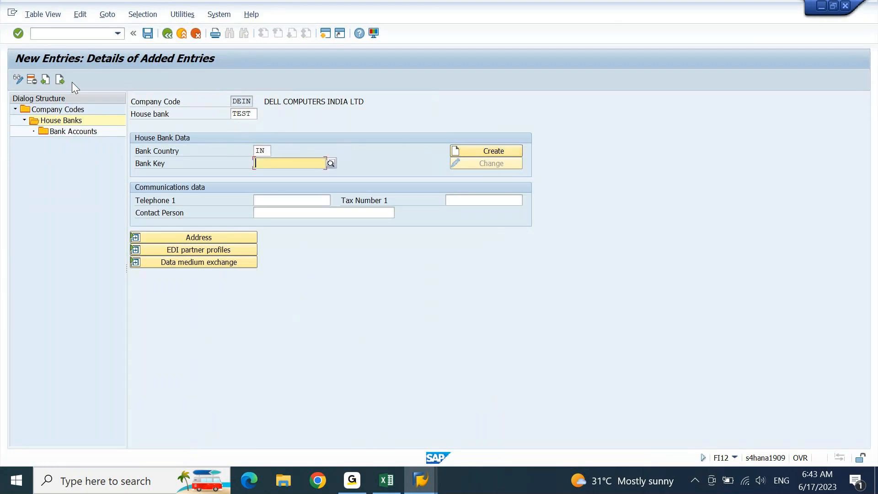
pyautogui.write('TEST1234')
pyautogui.press('Return')
# Step: Create bank data named TEST for key TEST1234 and save the house bank
pyautogui.click(468, 149)
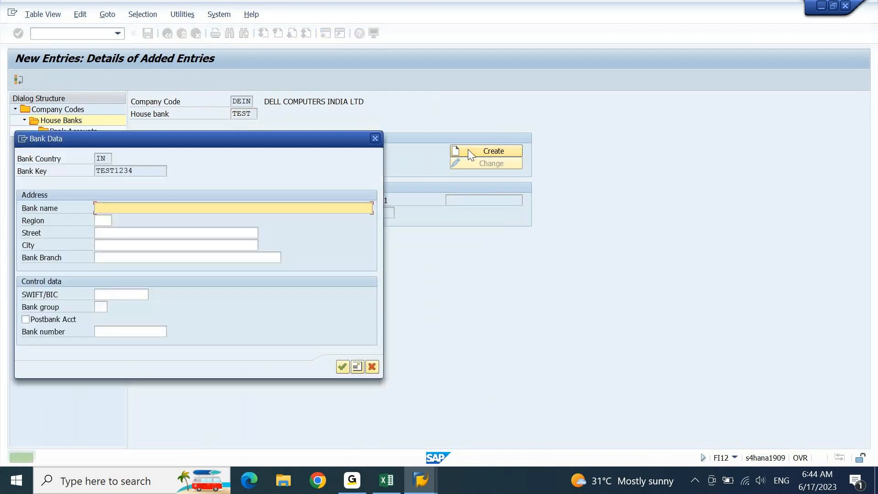
pyautogui.write('TEST')
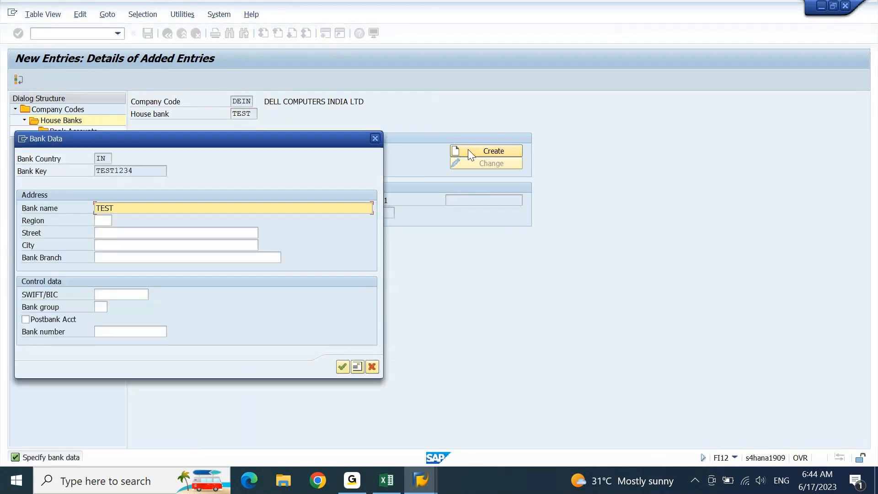
pyautogui.press('Return')
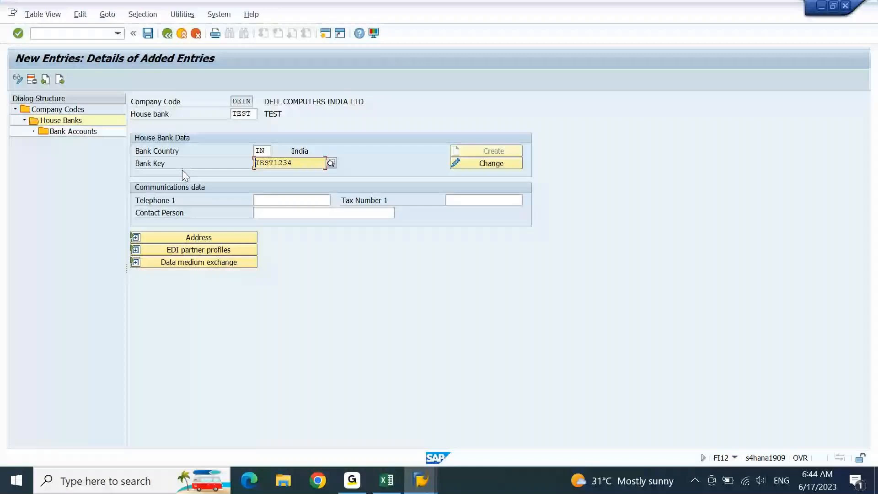
pyautogui.click(148, 33)
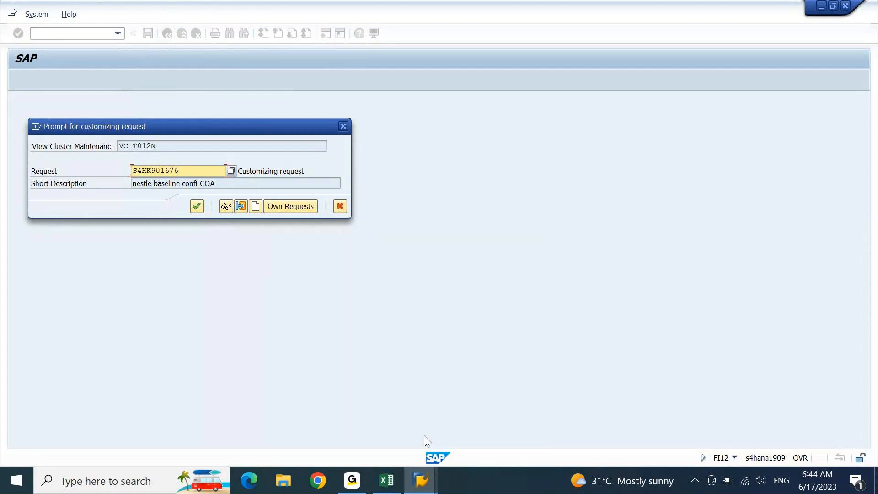
# Step: Add the heading 'IN s4 HANA 1909' in F2482 of the Excel notes
pyautogui.click(387, 480)
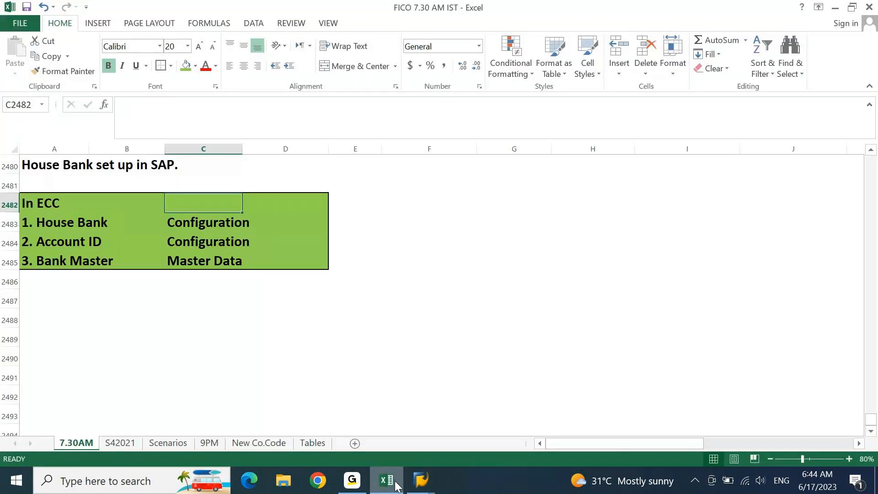
pyautogui.press('Right')
pyautogui.press('Right')
pyautogui.press('Right')
pyautogui.write('IN s4 HANA 1909')
pyautogui.press('Return')
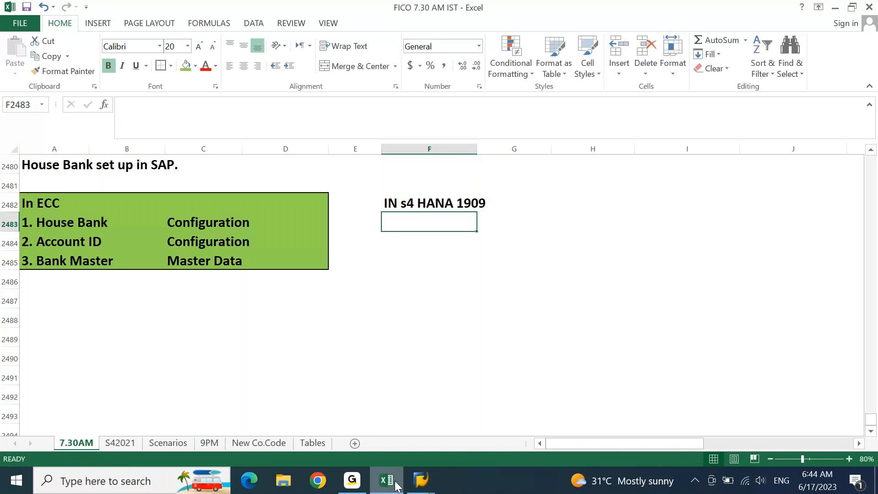
# Step: Enter '1. House Bank' with 'Configuration' beside it in H2483
pyautogui.write('1. Ho')
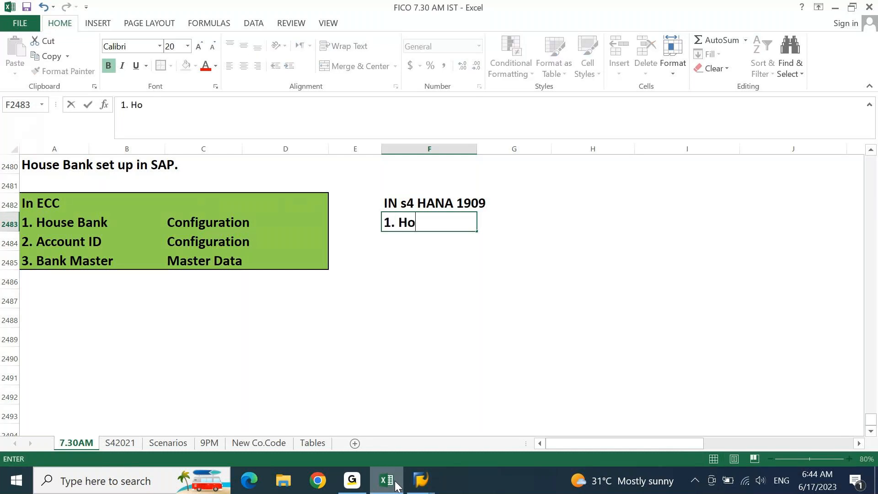
pyautogui.write('use Bank')
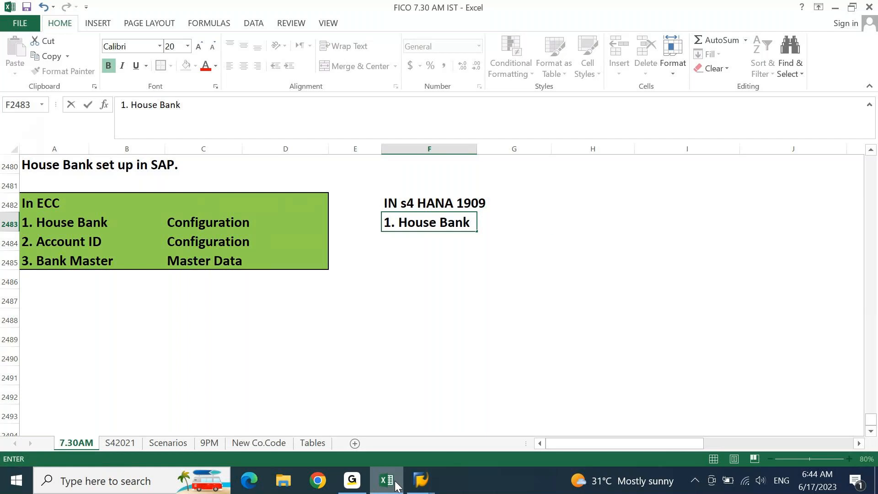
pyautogui.press('Tab')
pyautogui.press('Tab')
pyautogui.write('COnfig')
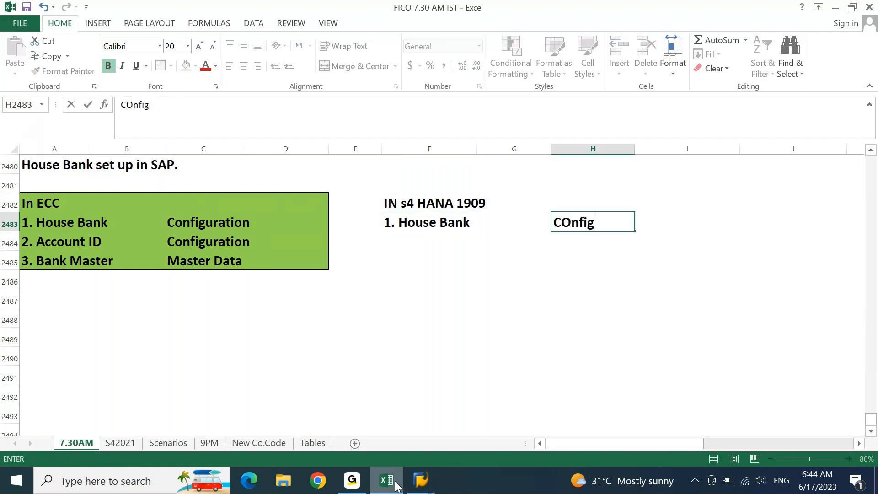
pyautogui.write('uration')
pyautogui.press('Up')
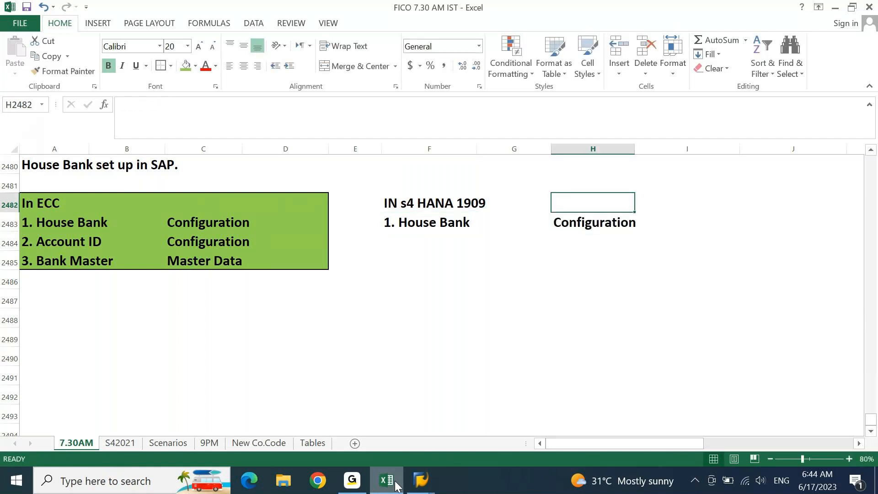
# Step: Confirm the customizing request to save house bank TEST, then return to Easy Access with /n
pyautogui.click(419, 478)
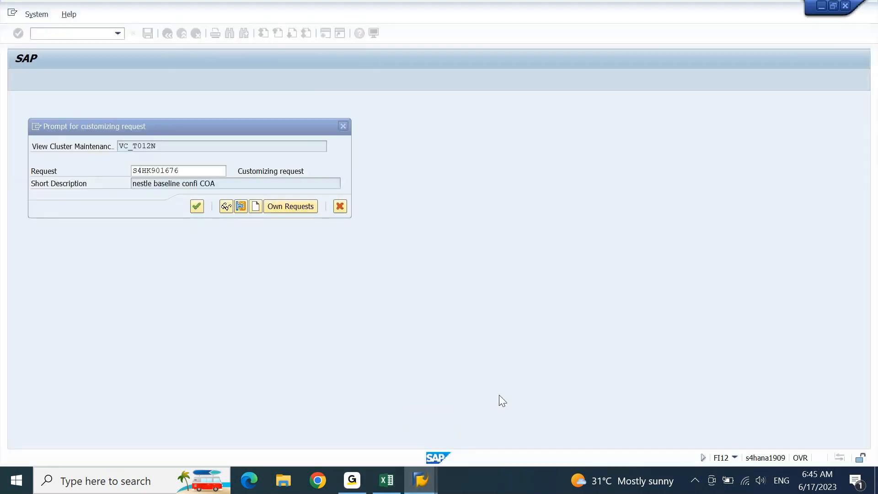
pyautogui.click(197, 207)
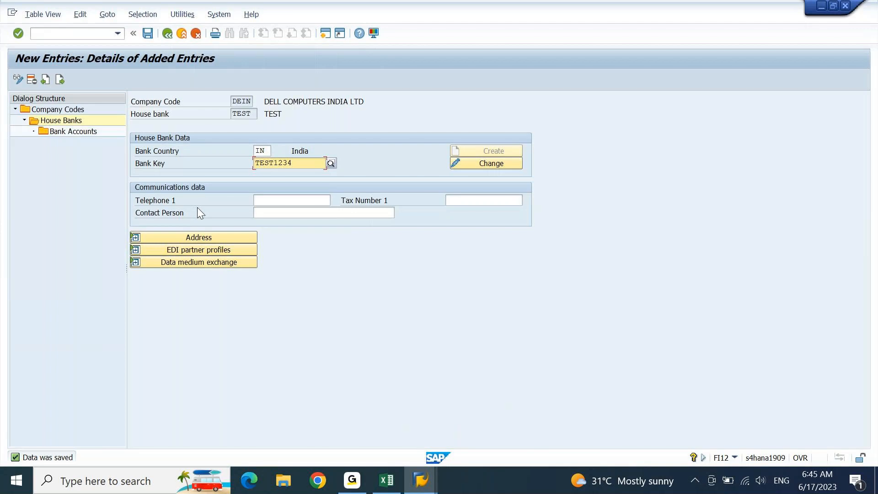
pyautogui.click(86, 33)
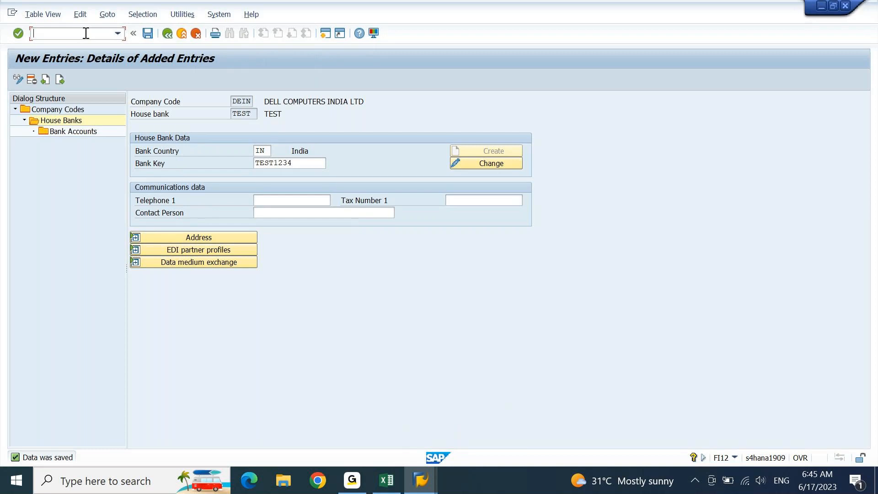
pyautogui.write('/n')
pyautogui.press('Return')
# Step: Run FI12 and position the company code list on DEIN
pyautogui.write('fi12')
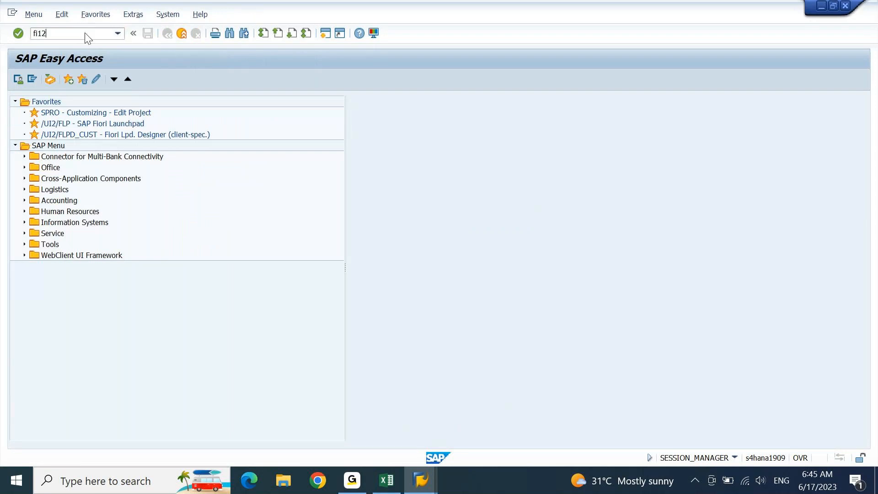
pyautogui.press('Return')
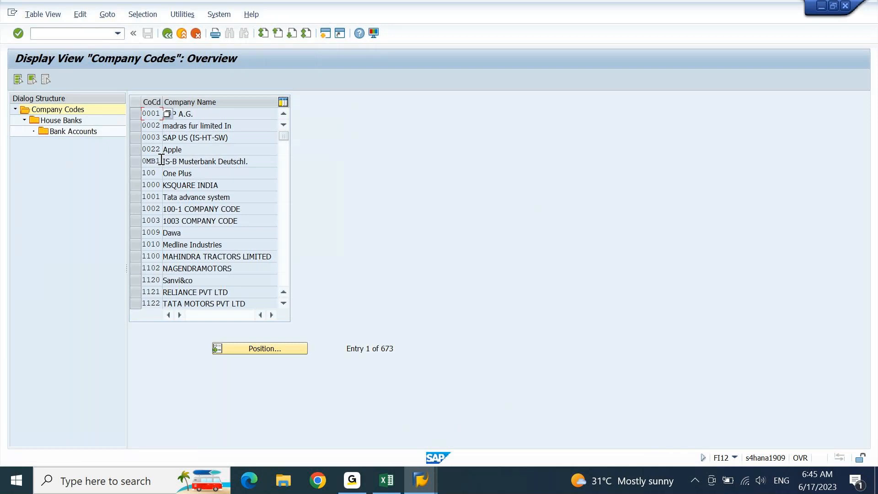
pyautogui.click(293, 355)
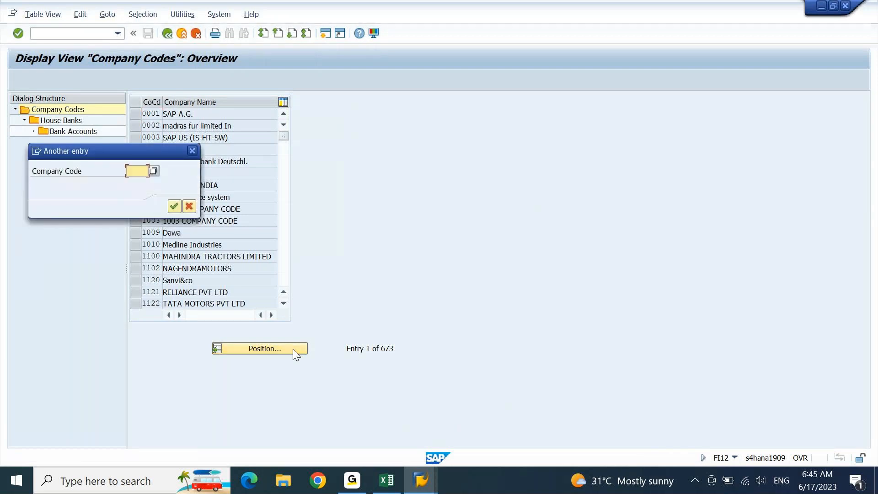
pyautogui.press('BackSpace')
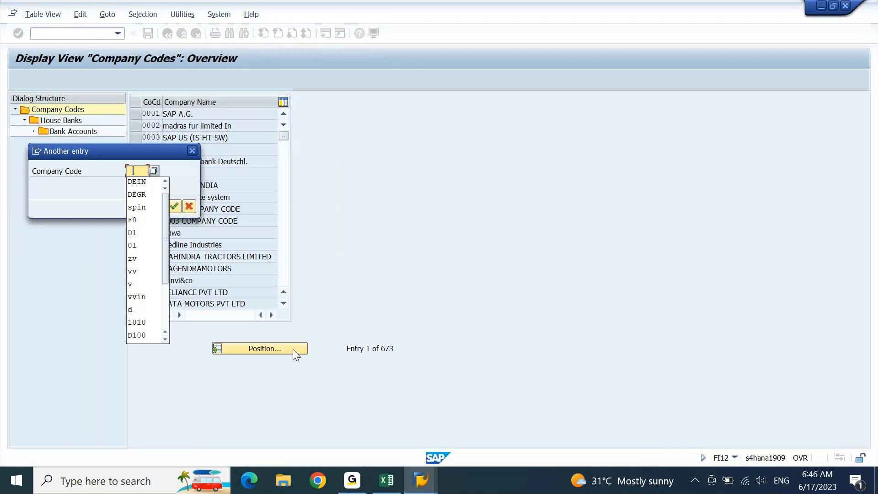
pyautogui.press('Down')
pyautogui.press('Return')
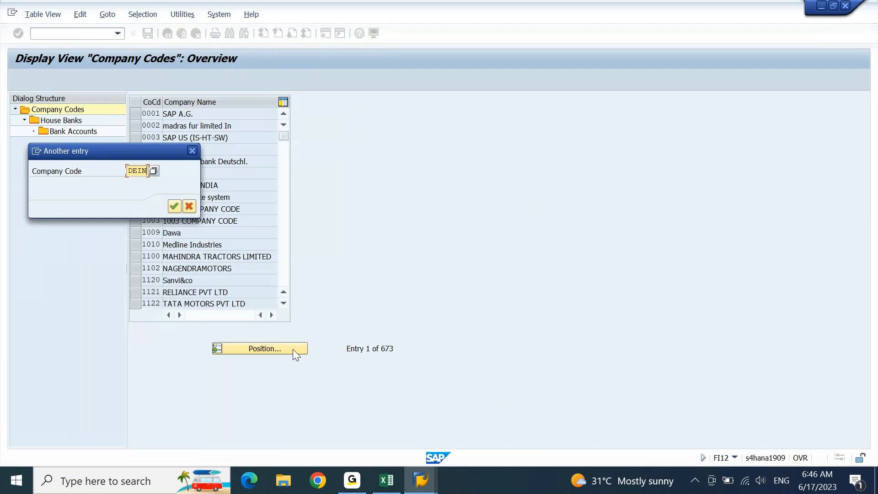
pyautogui.press('Return')
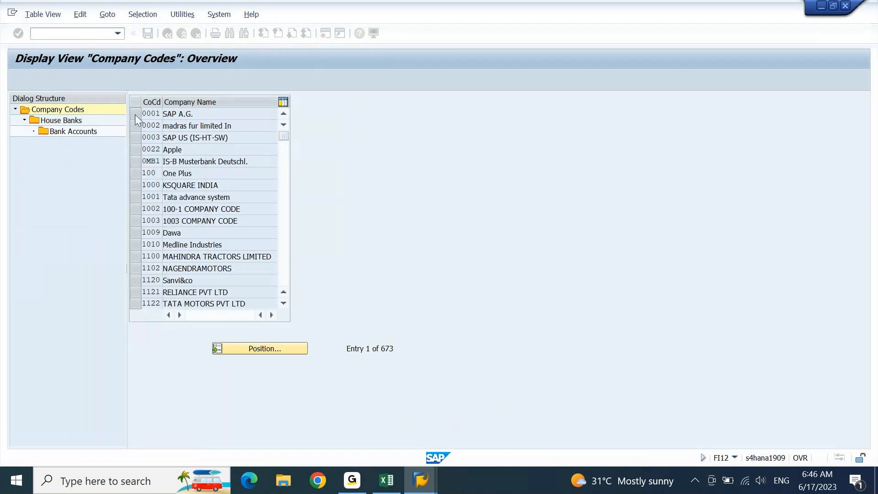
# Step: Drill from DEIN's house banks into house bank TEST's bank accounts, acknowledging the read-only notice
pyautogui.doubleClick(61, 122)
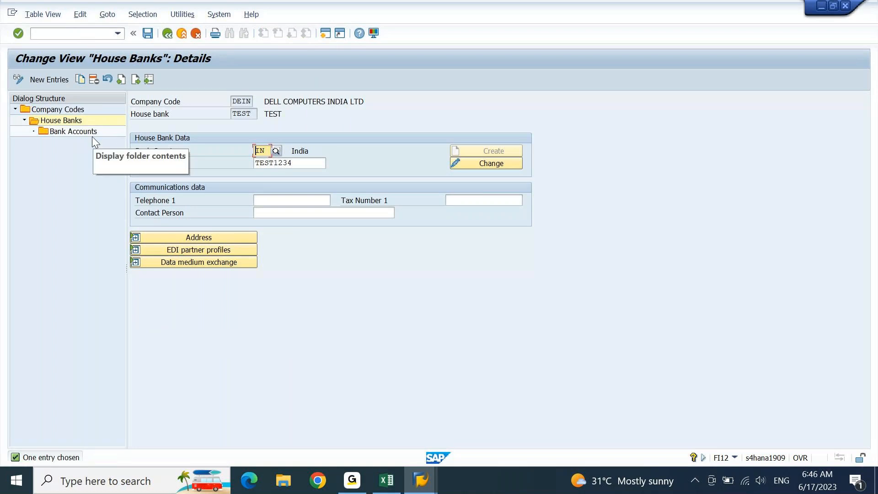
pyautogui.doubleClick(74, 133)
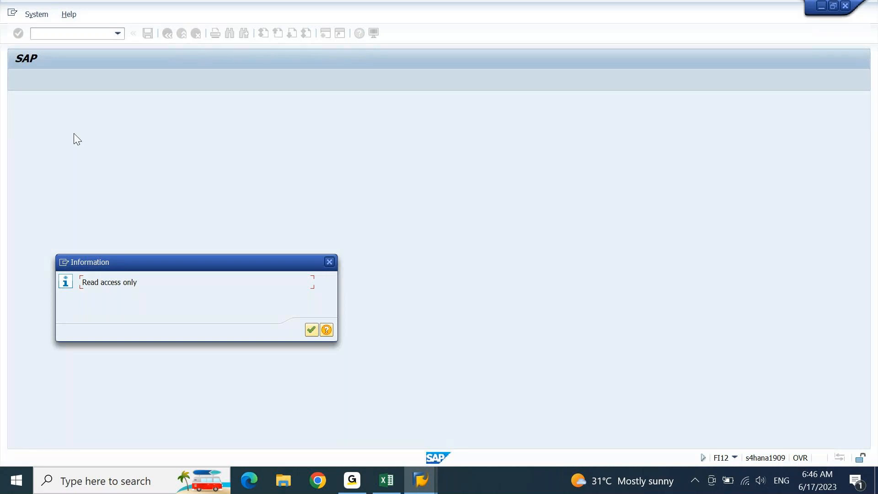
pyautogui.click(312, 330)
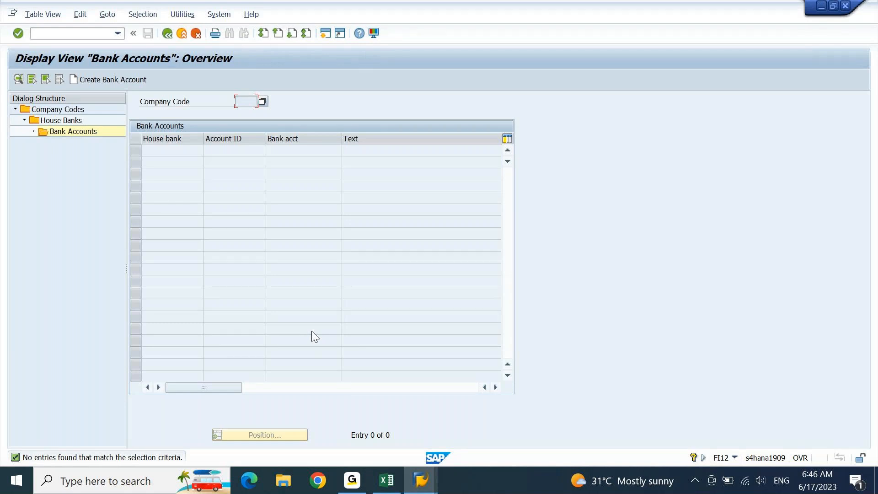
# Step: Start a new bank account, dismiss the browser support notice and maximize the window
pyautogui.click(108, 81)
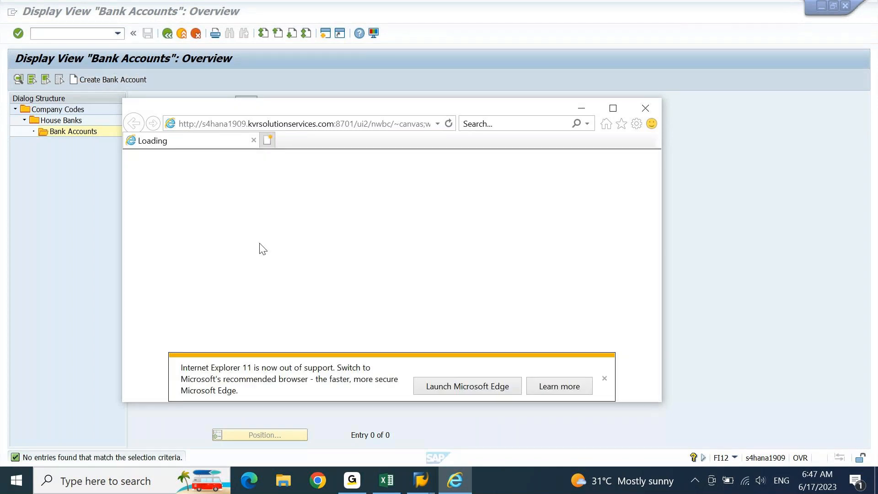
pyautogui.click(604, 379)
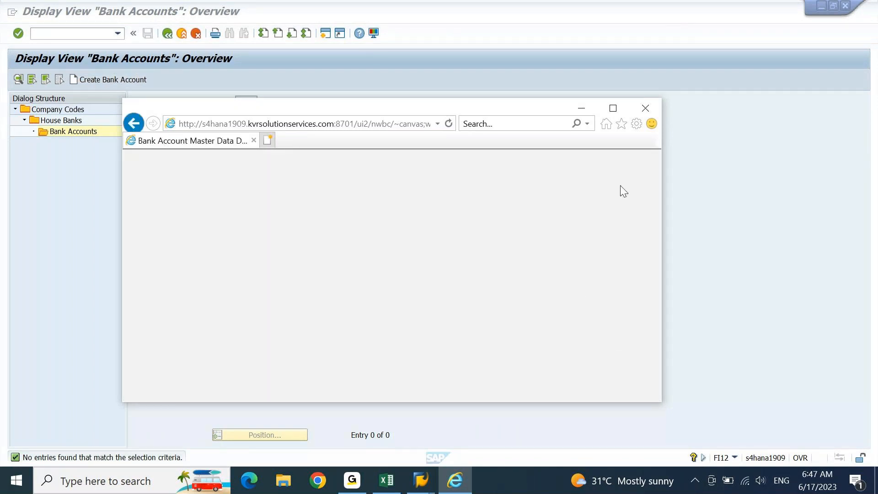
pyautogui.click(616, 108)
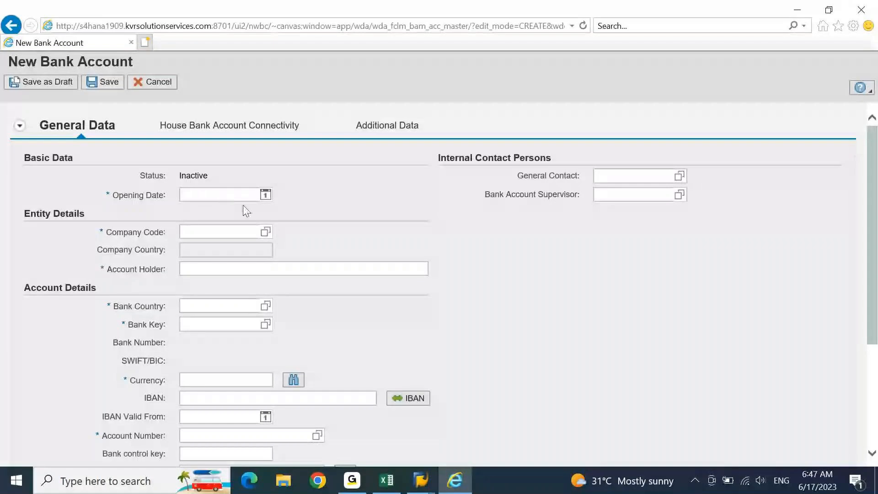
# Step: Enter opening date 01.06.2023, company code DEIN, account holder test and bank country IN
pyautogui.click(266, 195)
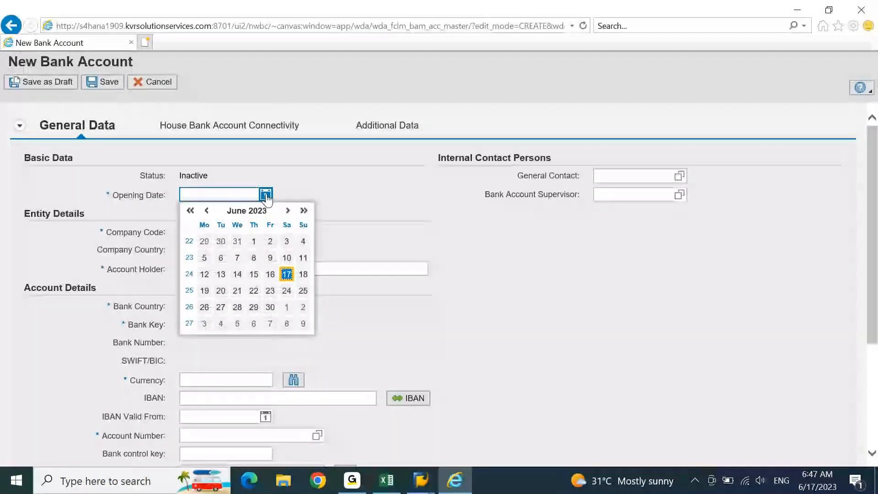
pyautogui.click(254, 241)
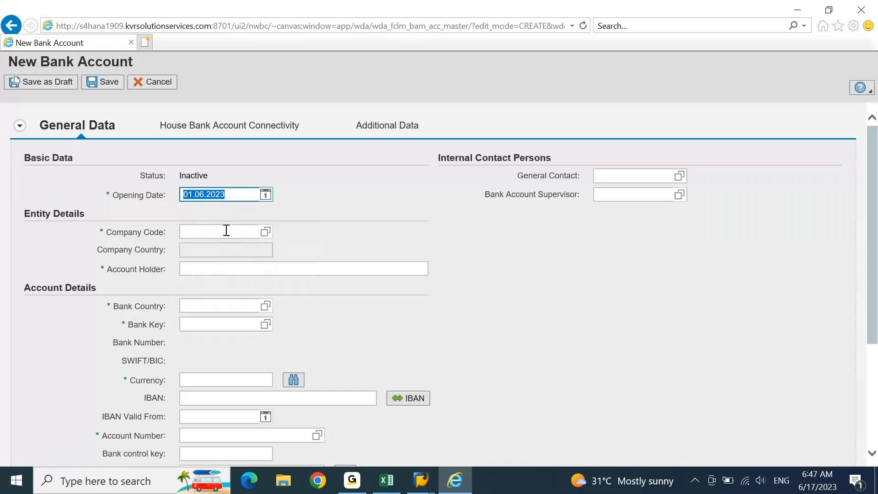
pyautogui.click(226, 230)
pyautogui.write('dein')
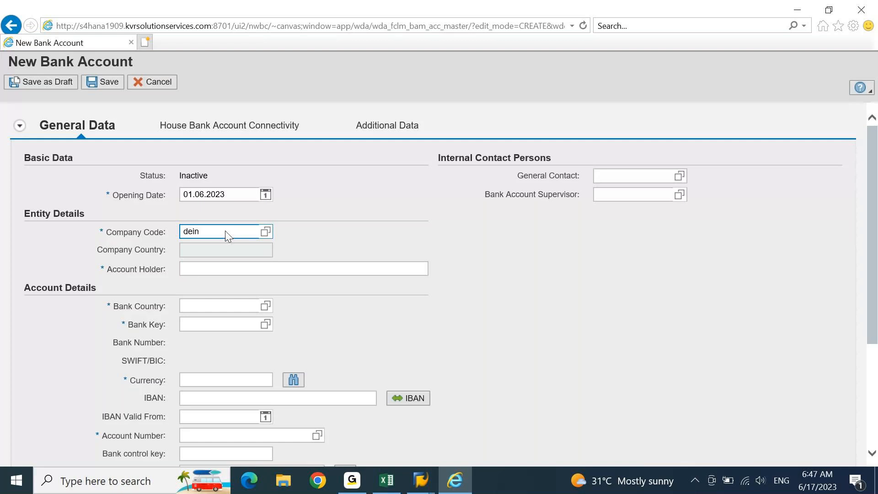
pyautogui.click(219, 271)
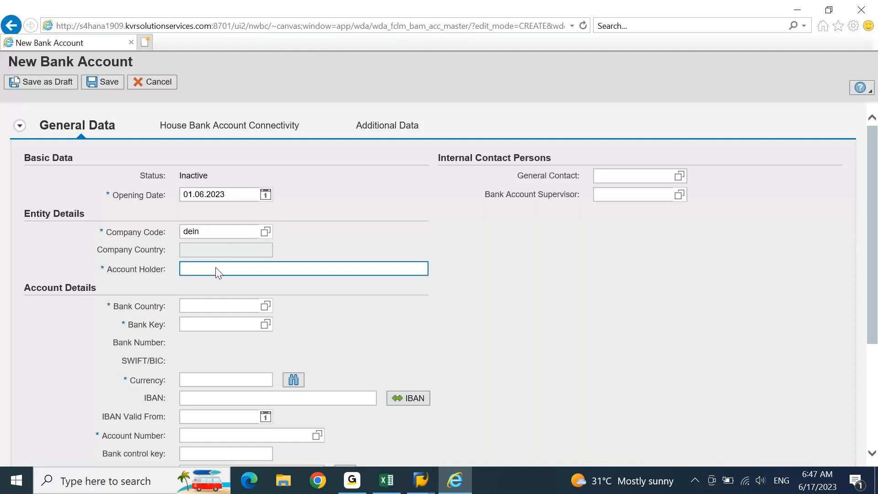
pyautogui.write('test')
pyautogui.click(232, 307)
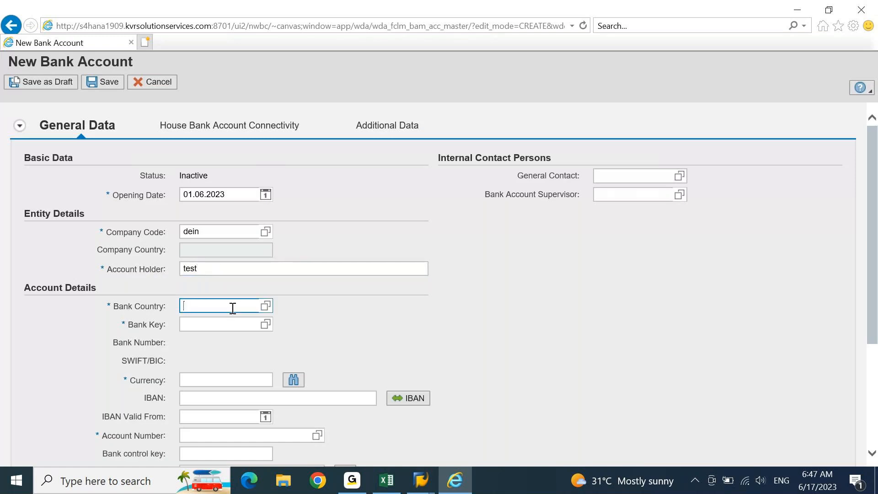
pyautogui.write('in')
# Step: Enter bank key TEST1234, confirmed against SAP GUI, and currency inr
pyautogui.click(237, 323)
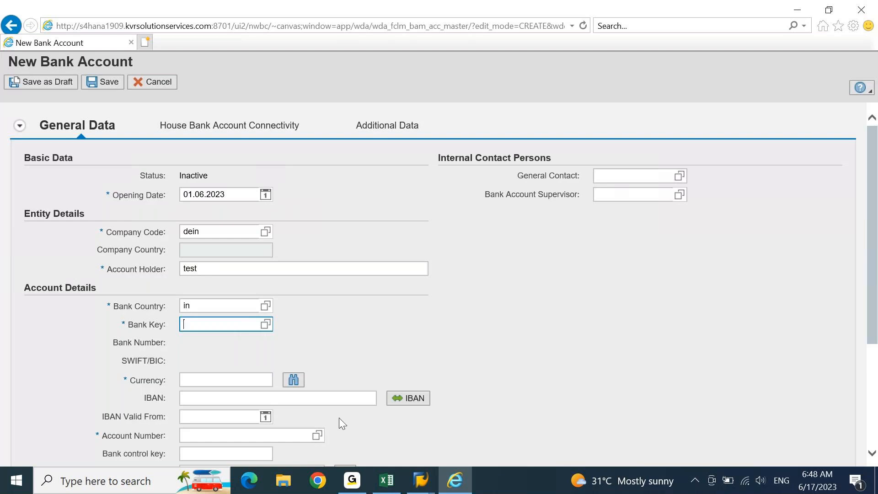
pyautogui.click(420, 480)
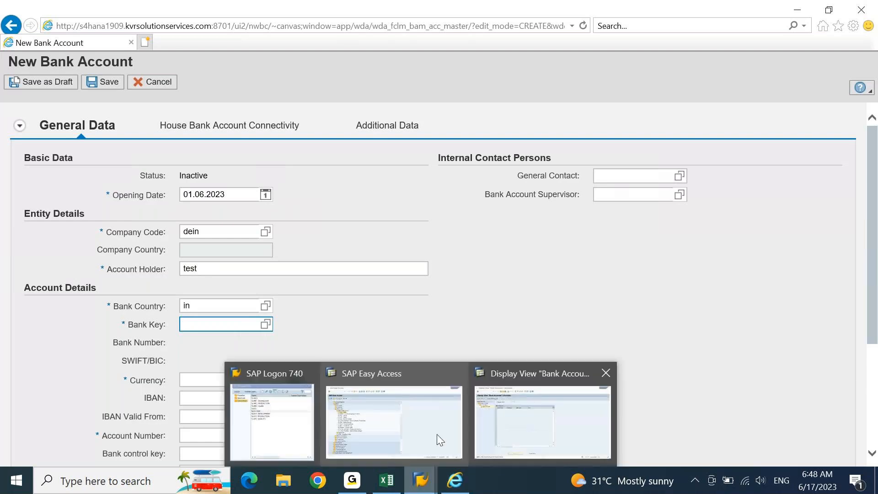
pyautogui.click(437, 439)
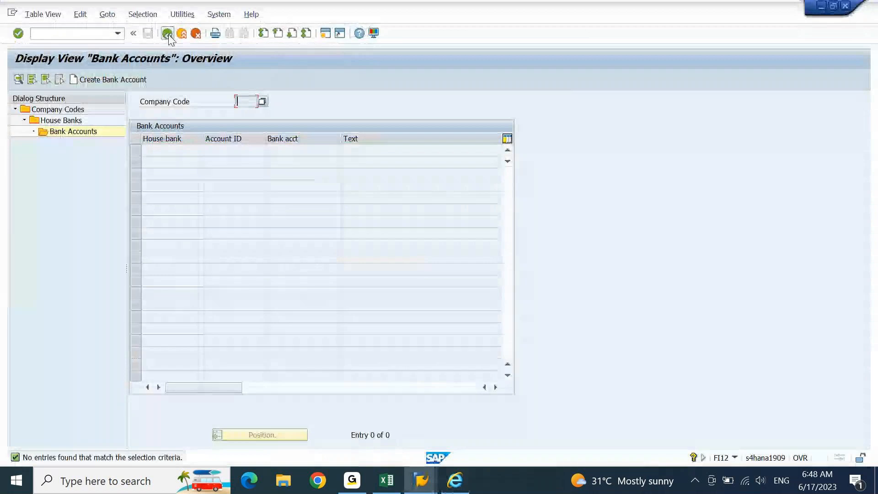
pyautogui.click(167, 34)
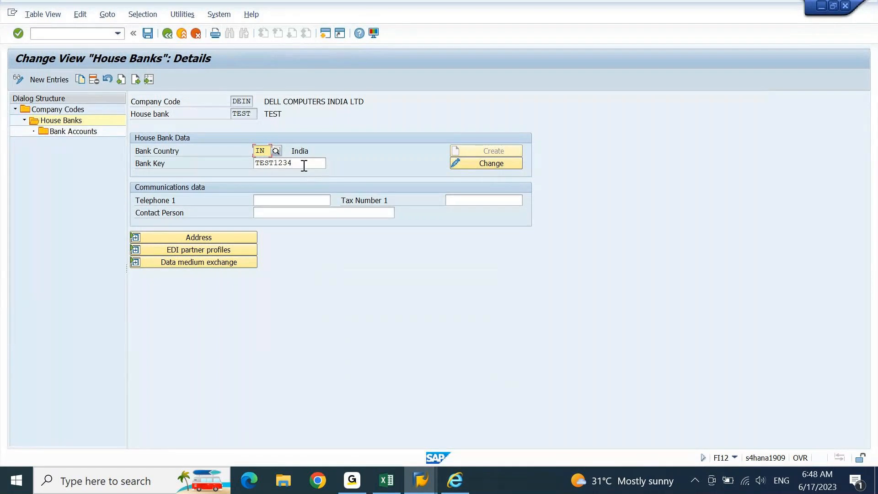
pyautogui.click(455, 481)
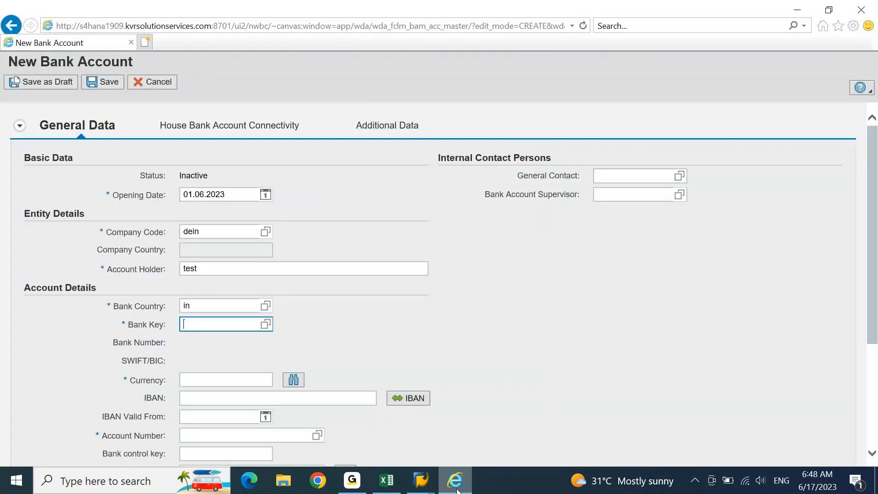
pyautogui.write('test1234')
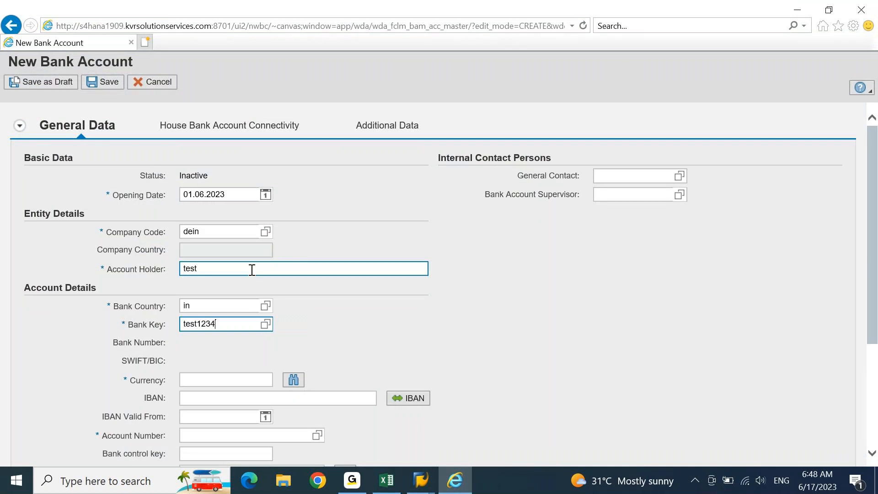
pyautogui.press('Return')
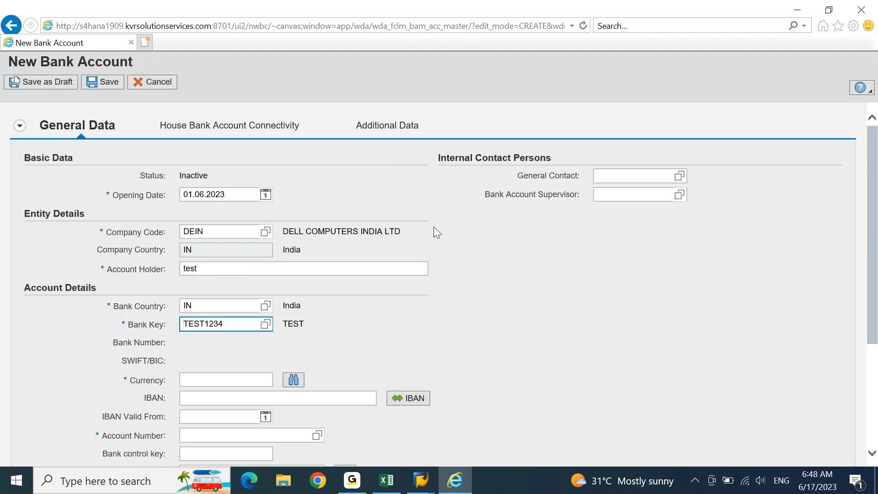
pyautogui.click(226, 380)
pyautogui.write('inr')
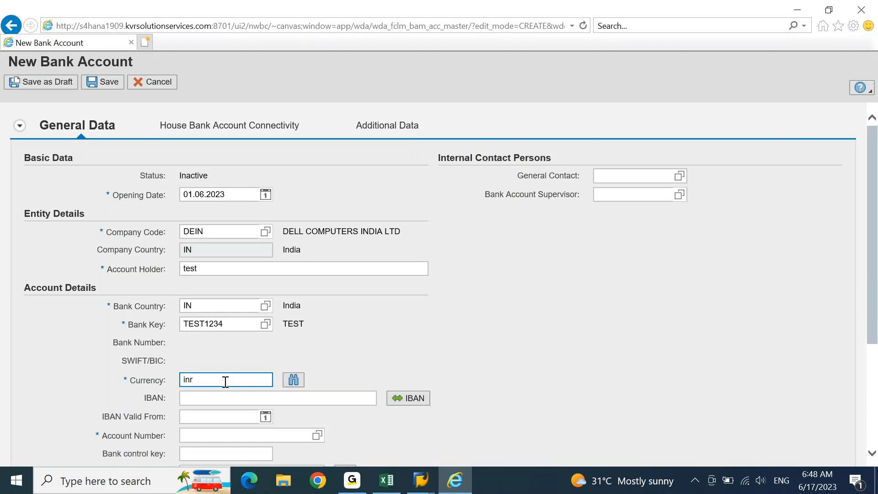
# Step: Enter the bank account number in the account details
pyautogui.click(850, 302)
pyautogui.scroll(-3, 846, 320)
pyautogui.click(271, 315)
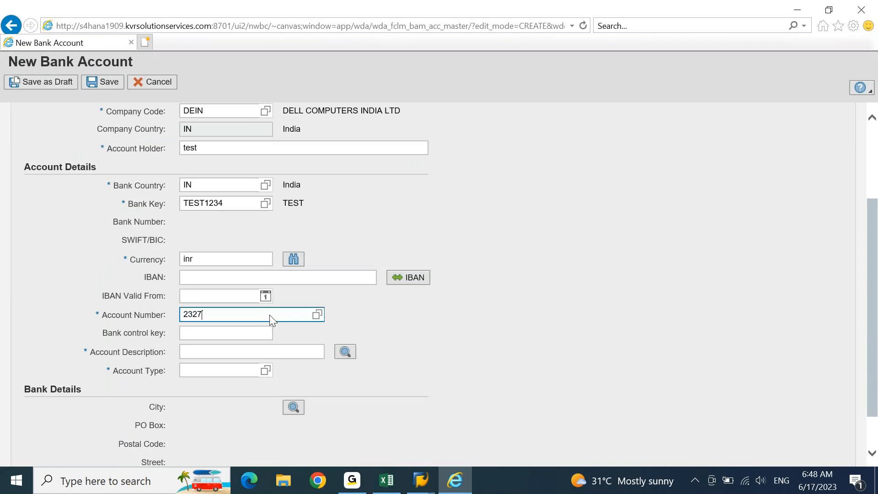
pyautogui.click(226, 332)
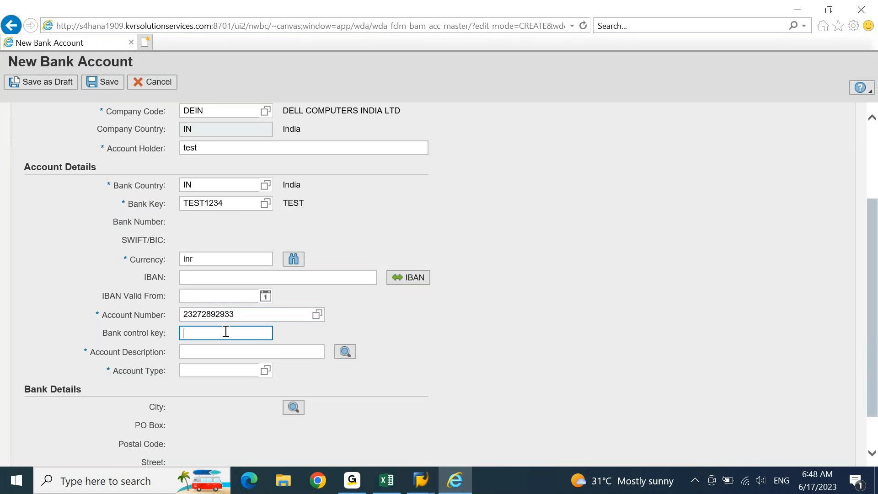
# Step: Describe the account as 'test current ac' and set account type 02, Current Account
pyautogui.click(204, 353)
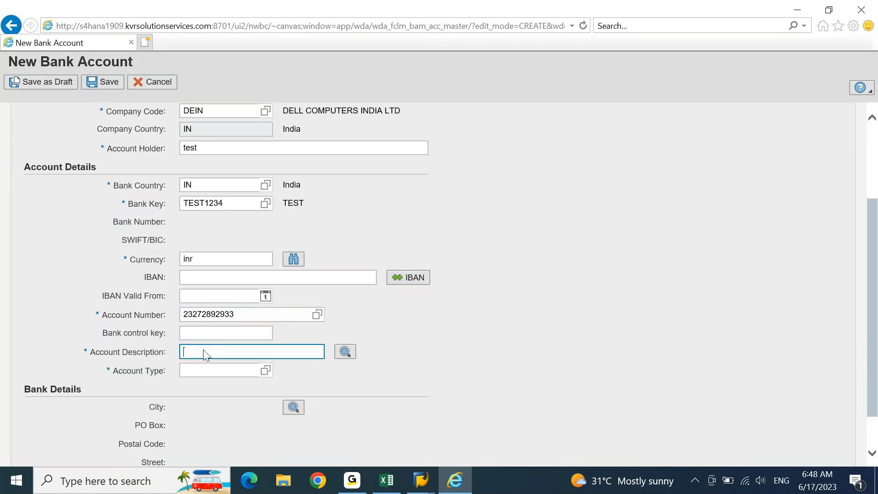
pyautogui.write('test current ac')
pyautogui.click(202, 371)
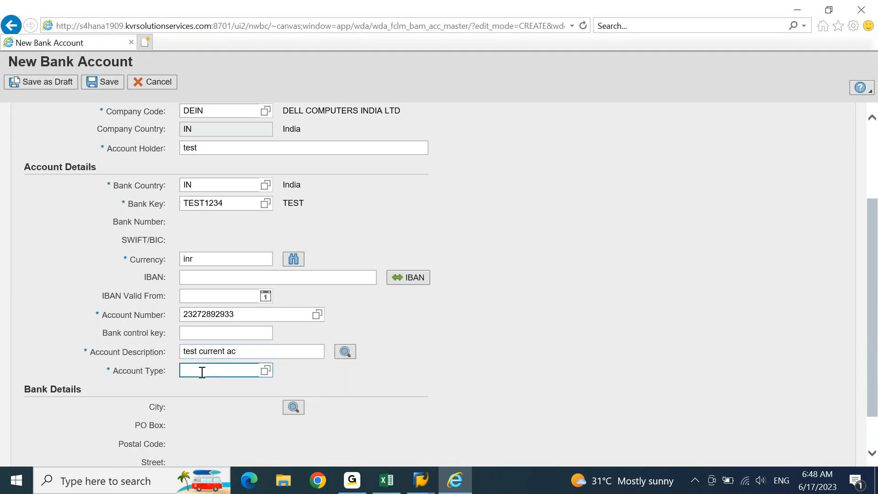
pyautogui.click(266, 370)
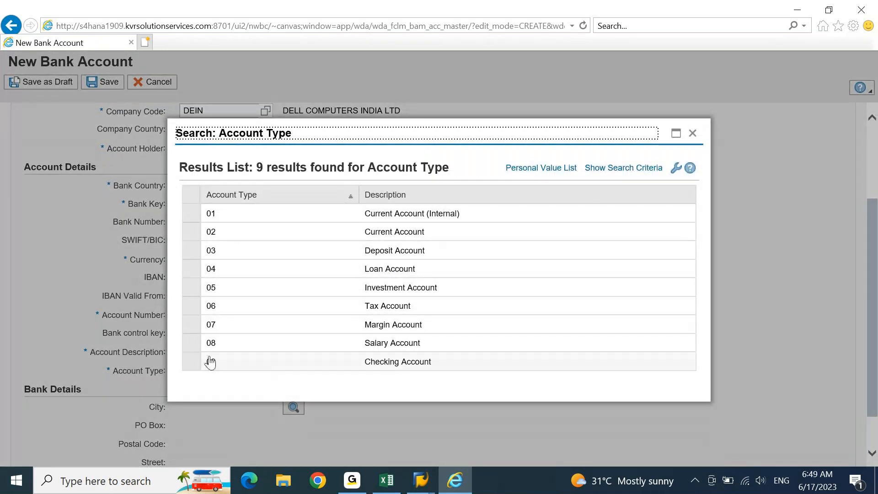
pyautogui.click(197, 237)
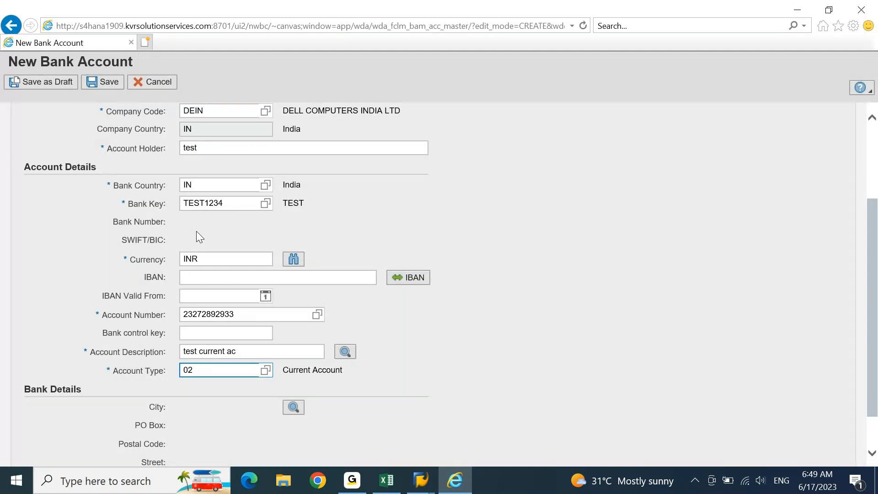
pyautogui.moveTo(874, 283); pyautogui.dragTo(876, 313)
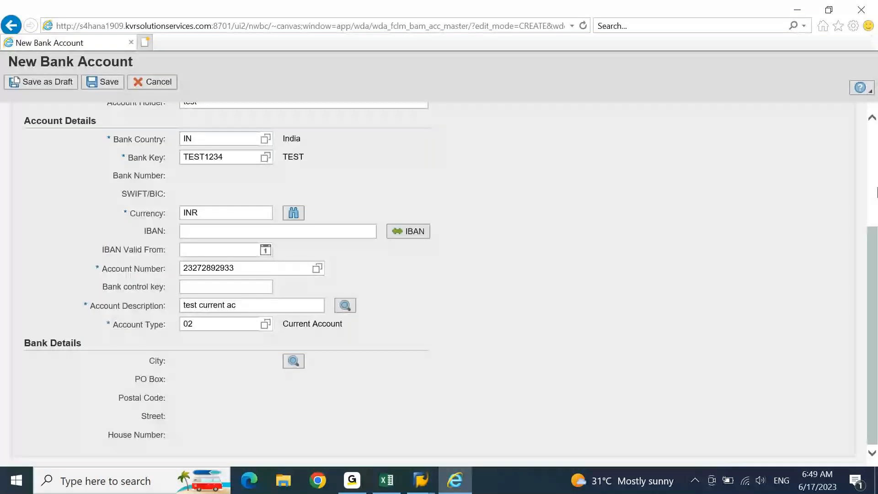
pyautogui.scroll(3, 877, 192)
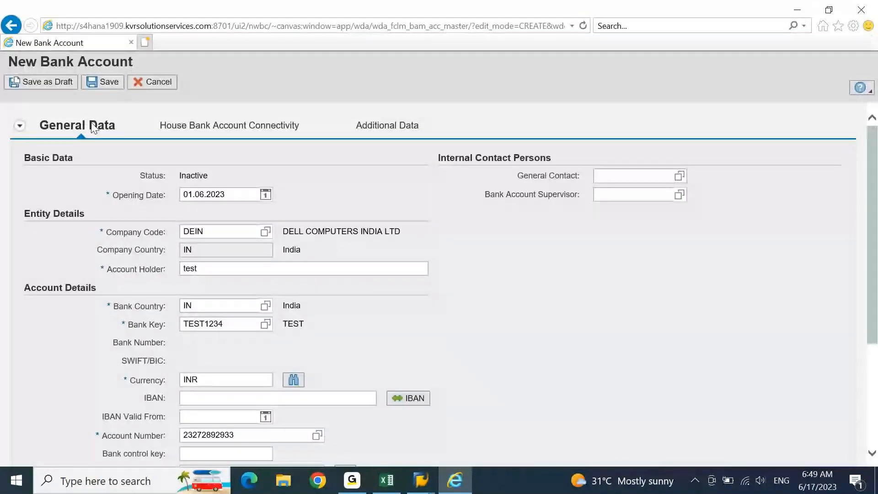
# Step: Add a house bank connection to house bank TEST with house bank account TEST1
pyautogui.click(238, 127)
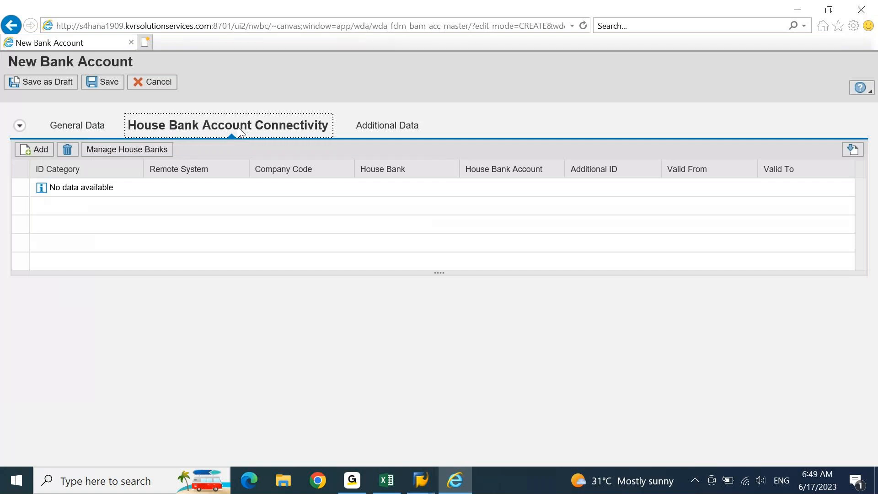
pyautogui.click(29, 154)
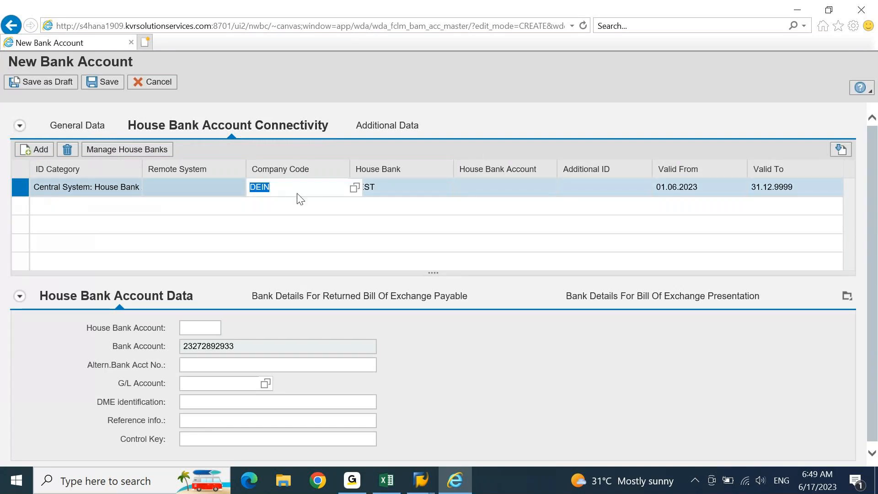
pyautogui.press('Tab')
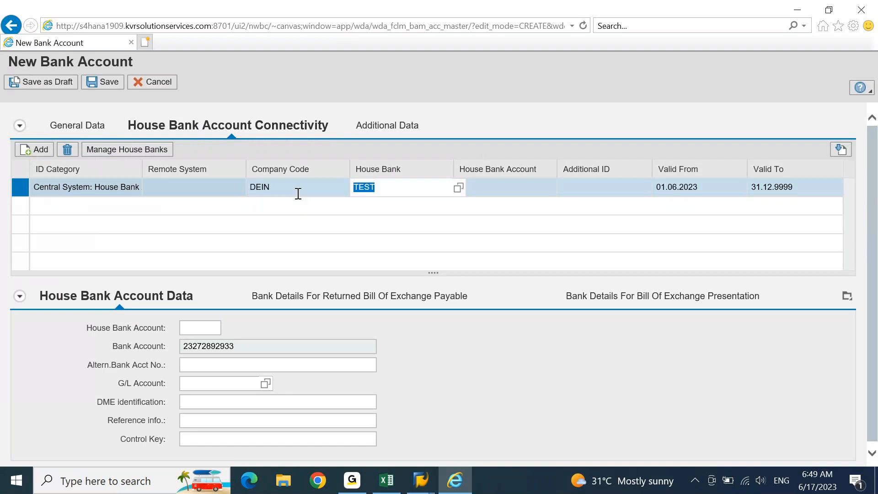
pyautogui.click(421, 480)
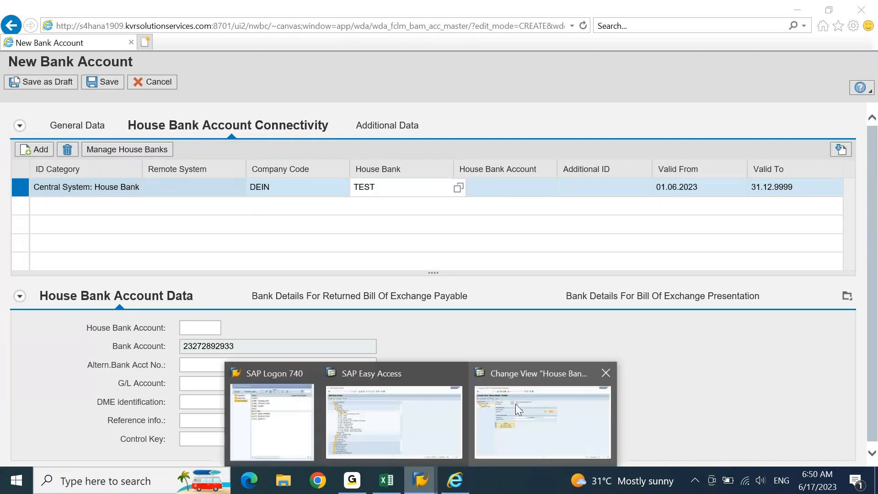
pyautogui.click(518, 408)
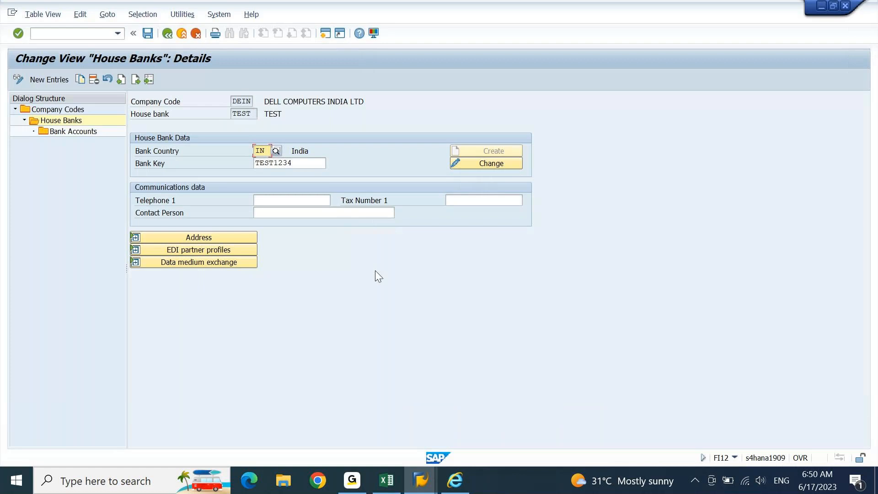
pyautogui.click(455, 484)
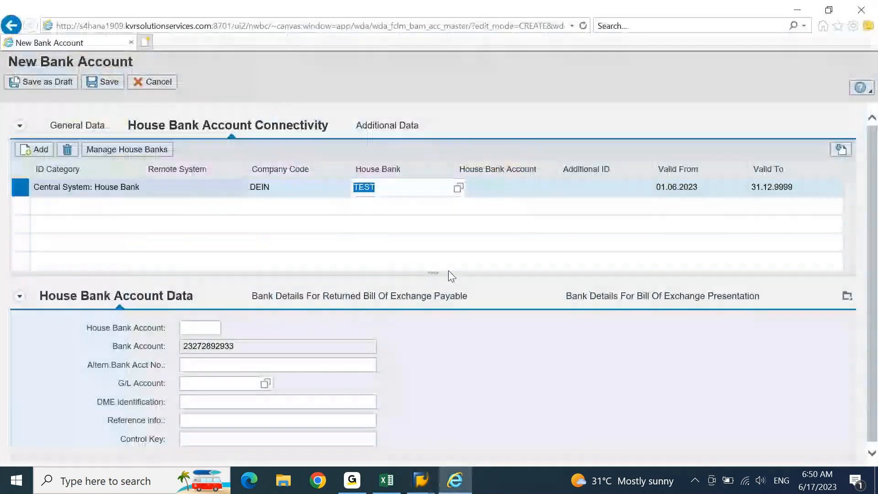
pyautogui.click(511, 198)
pyautogui.write('test1')
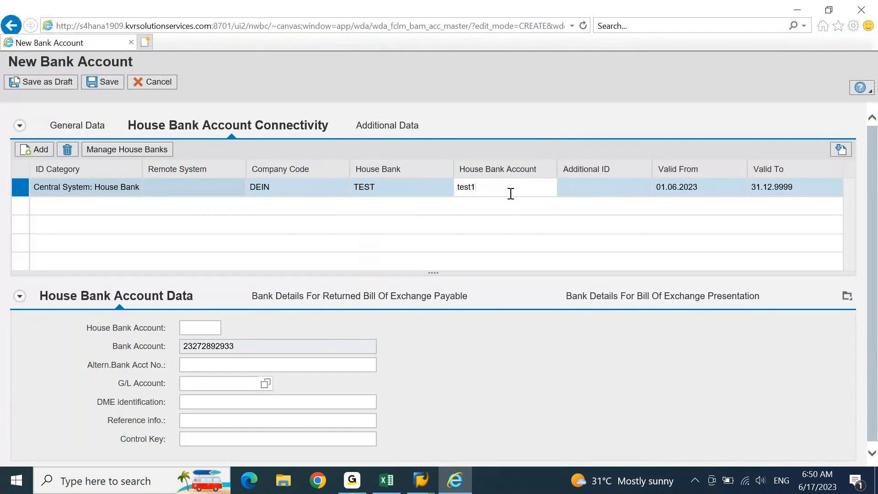
pyautogui.press('Return')
# Step: Pick G/L account 11000015 (CASH GL 02) from DEIN's G/L account list
pyautogui.moveTo(877, 180); pyautogui.dragTo(877, 253)
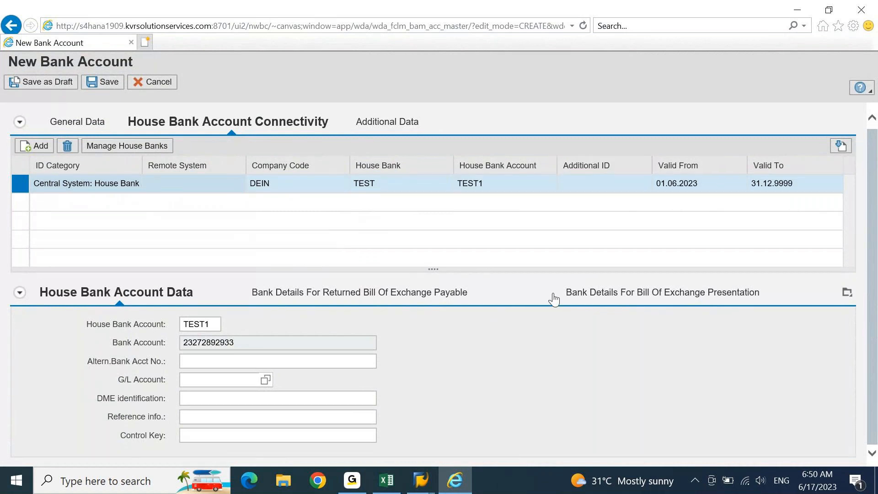
pyautogui.click(212, 380)
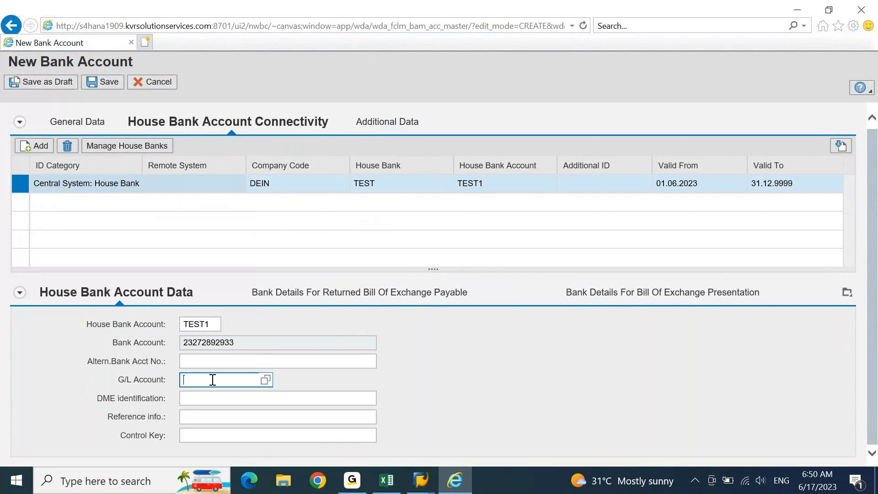
pyautogui.press('F4')
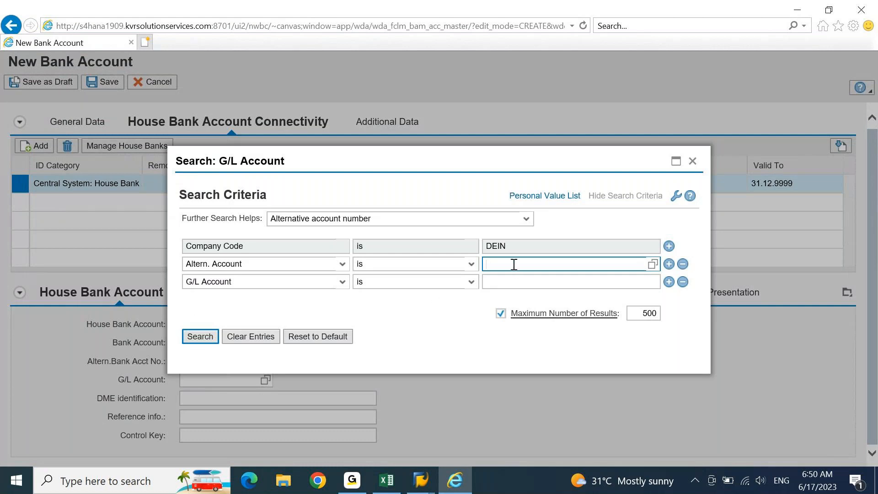
pyautogui.click(207, 343)
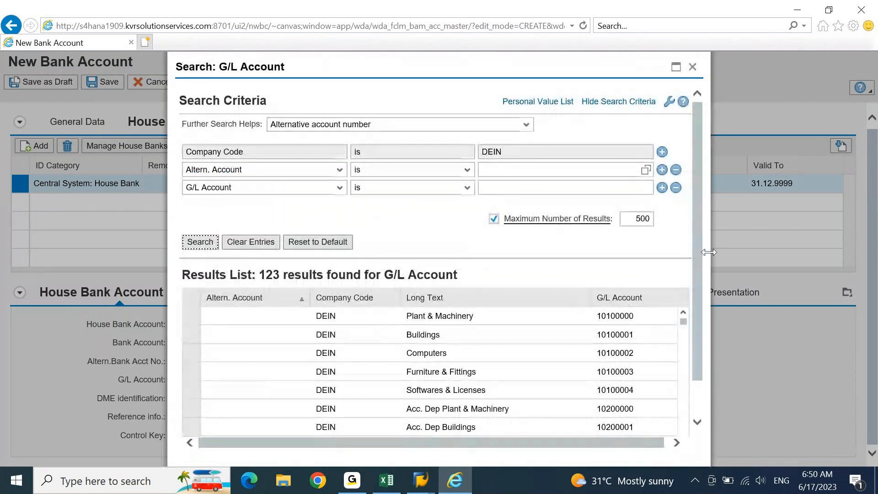
pyautogui.scroll(-1, 697, 351)
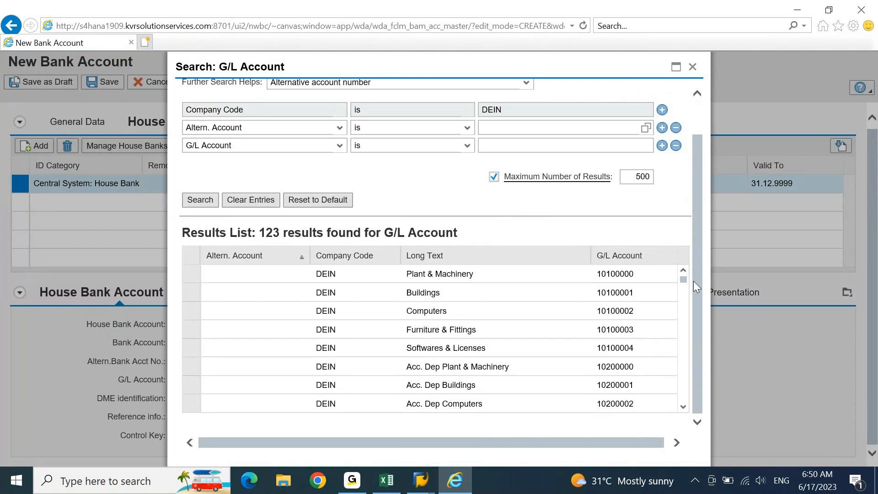
pyautogui.scroll(-3, 680, 302)
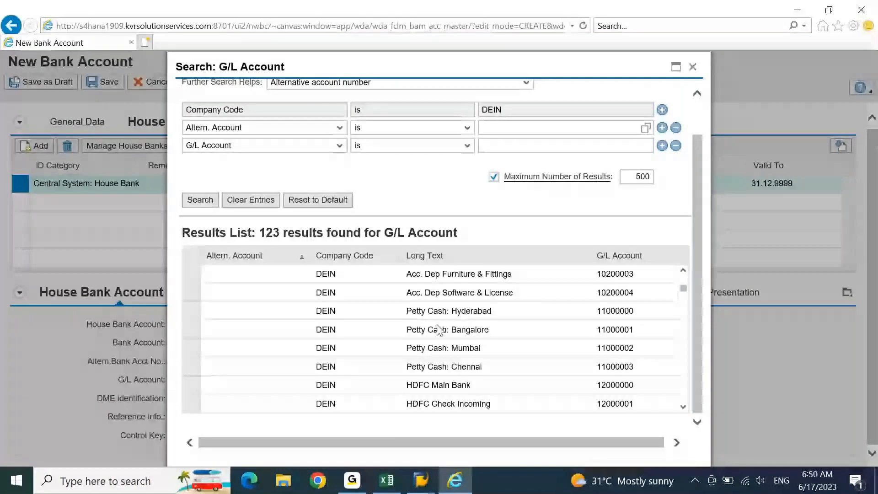
pyautogui.scroll(-3, 439, 329)
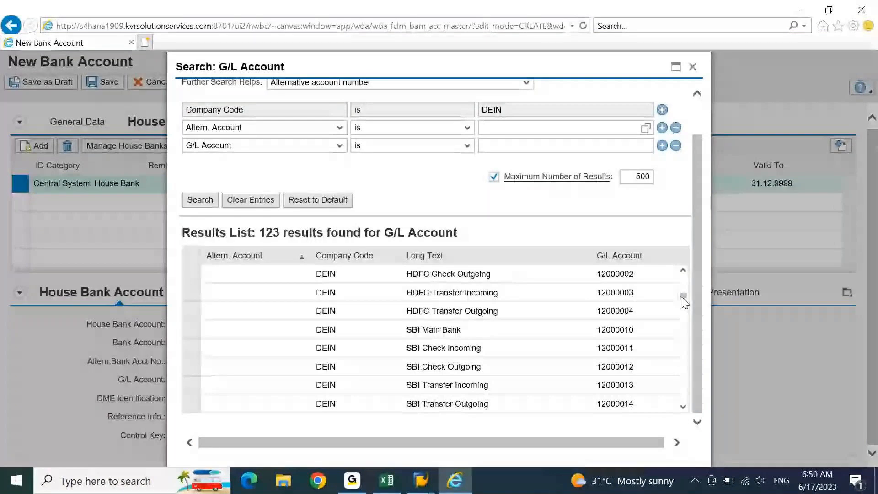
pyautogui.moveTo(683, 298); pyautogui.dragTo(682, 336)
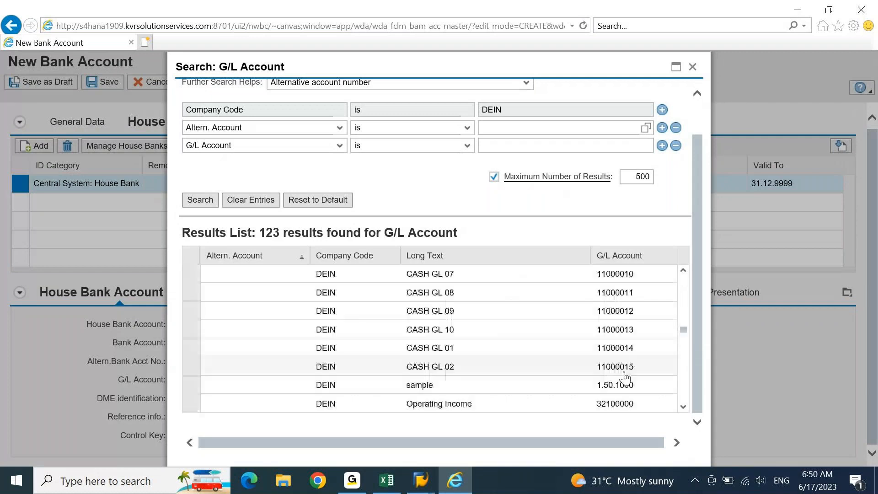
pyautogui.click(625, 371)
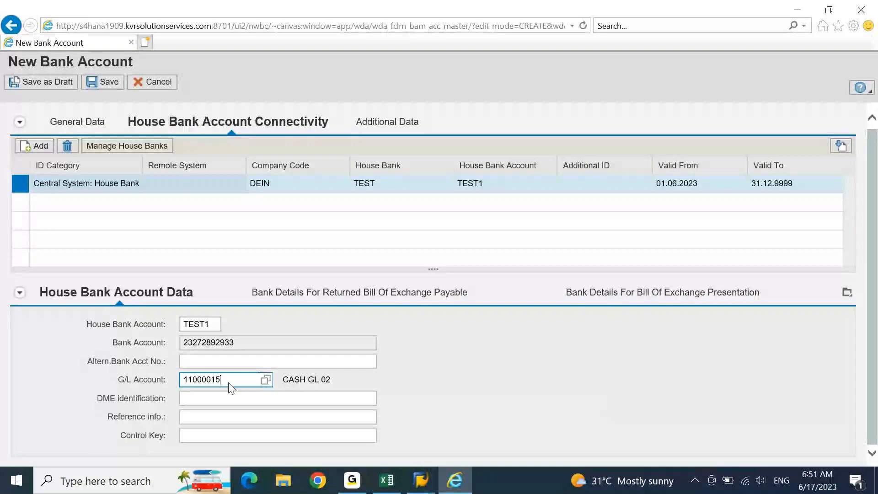
# Step: Change the G/L account to 11000010 (CASH GL 07) and save the bank account
pyautogui.press('BackSpace')
pyautogui.write('0')
pyautogui.press('Return')
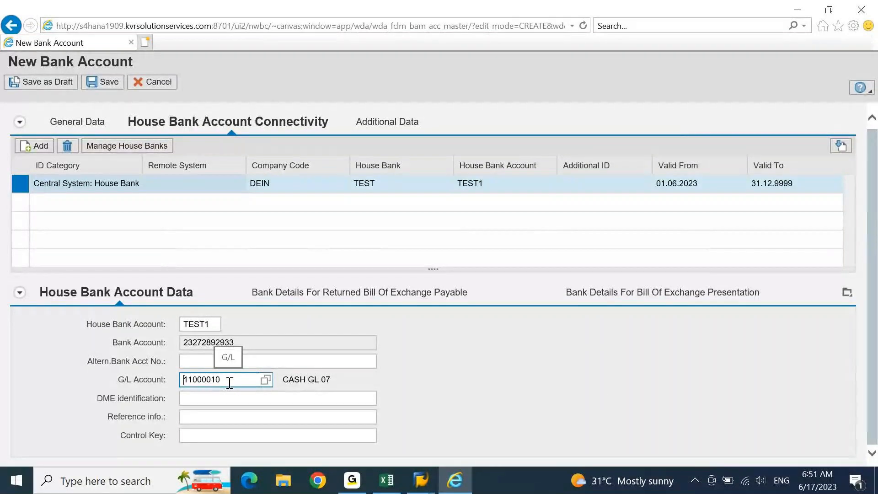
pyautogui.click(369, 414)
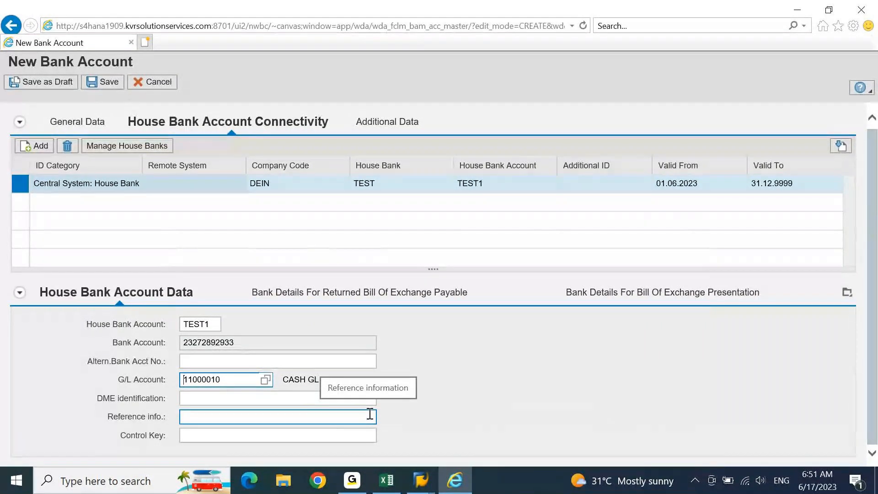
pyautogui.click(667, 347)
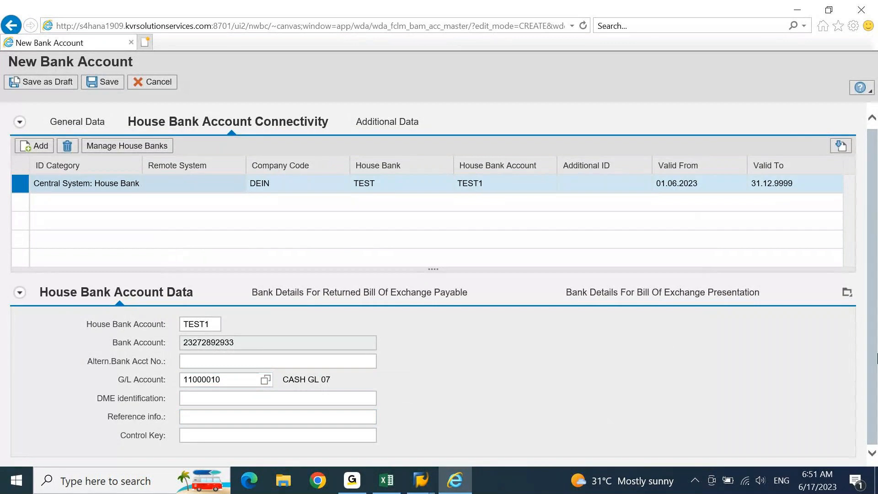
pyautogui.click(108, 85)
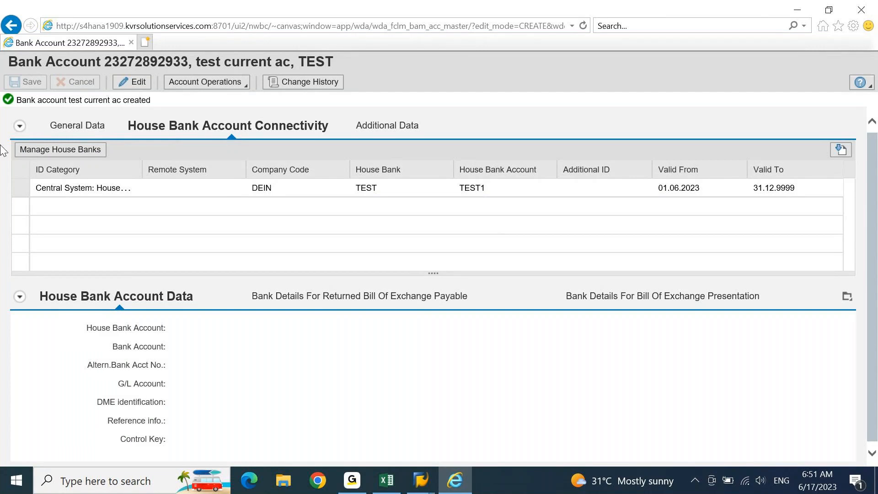
# Step: Add '1. Account ID' with category 'Master Data' to the S4 HANA 1909 notes
pyautogui.click(386, 480)
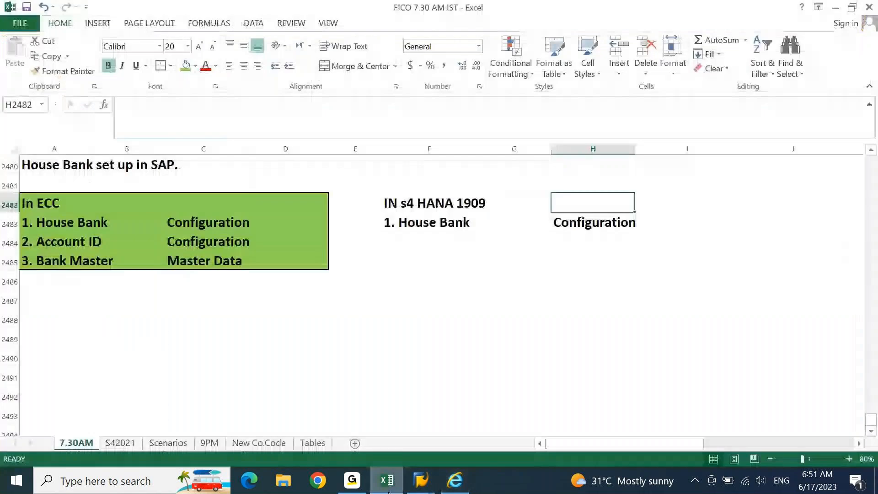
pyautogui.press('Left')
pyautogui.press('Left')
pyautogui.press('Down')
pyautogui.press('Down')
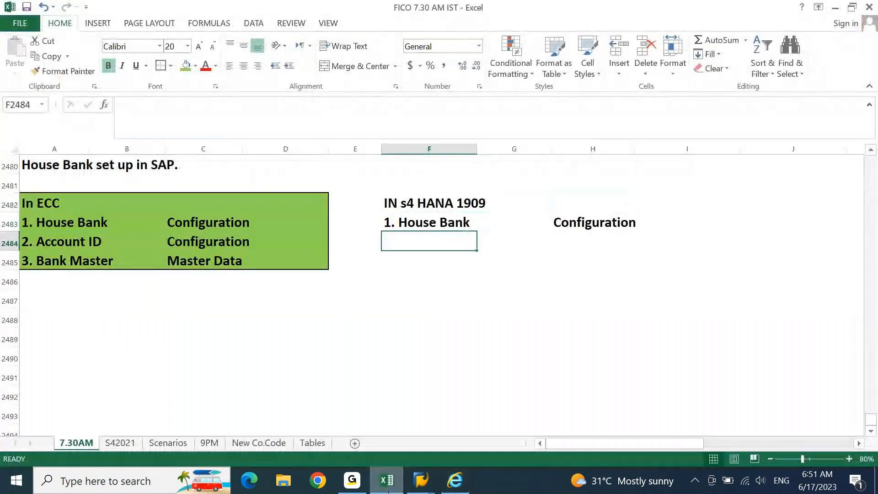
pyautogui.write('1. Account ID')
pyautogui.press('BackSpace')
pyautogui.write('ID')
pyautogui.press('Tab')
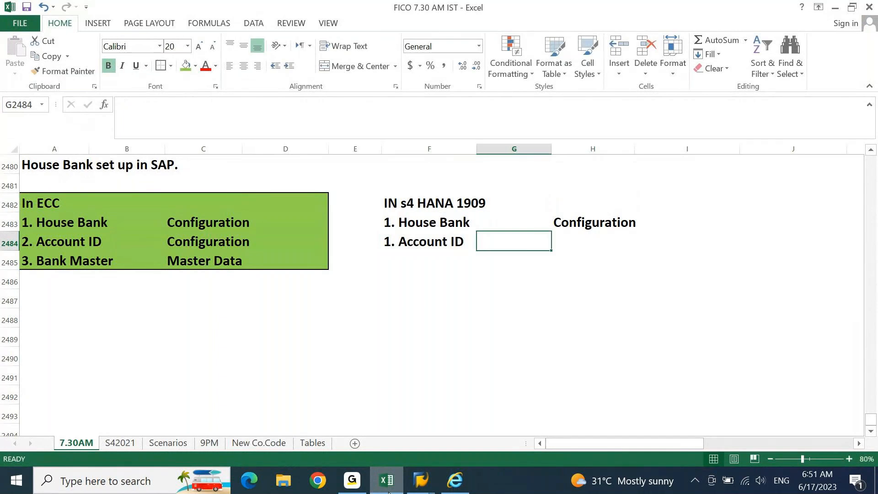
pyautogui.press('Right')
pyautogui.write('Master DA')
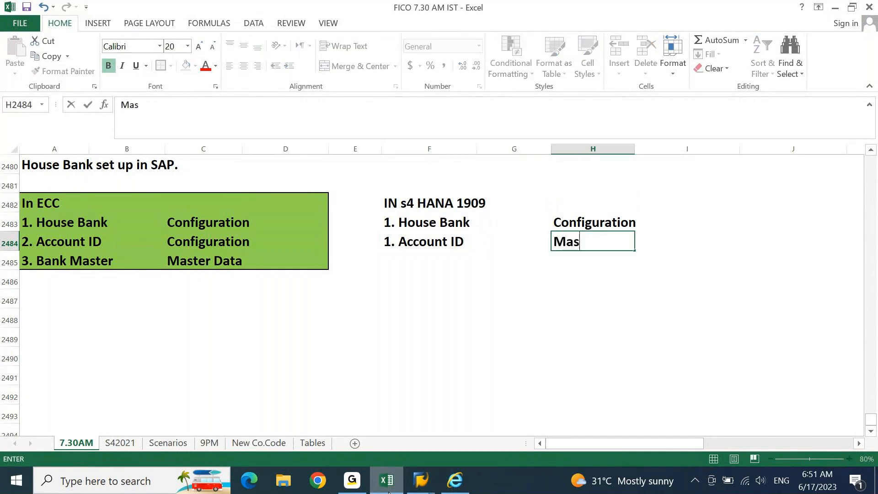
pyautogui.press('Return')
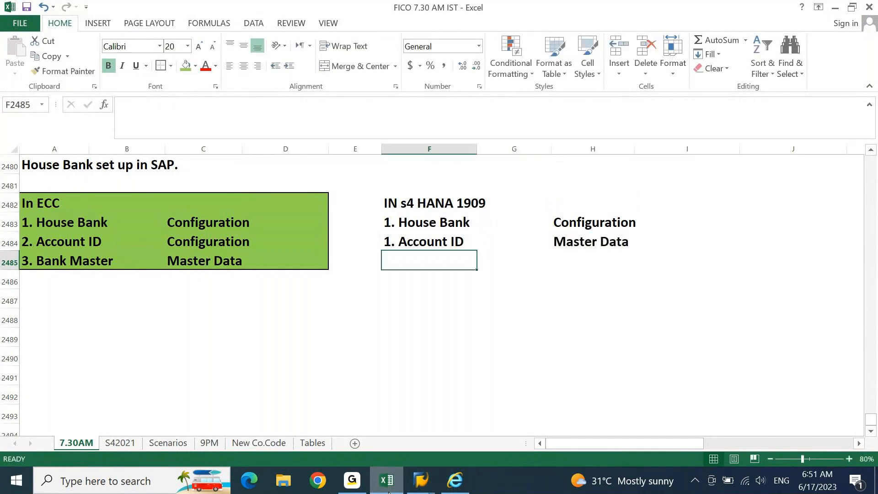
# Step: Enter '3. Bank Master' in cell F2485
pyautogui.write('3. Bank Master')
pyautogui.press('Return')
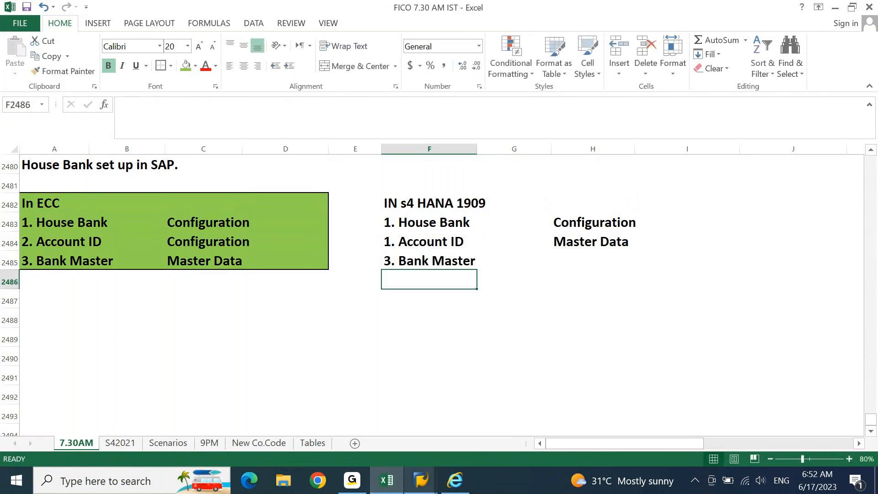
# Step: Return to SAP GUI and restart transaction FI12 via /n
pyautogui.click(421, 480)
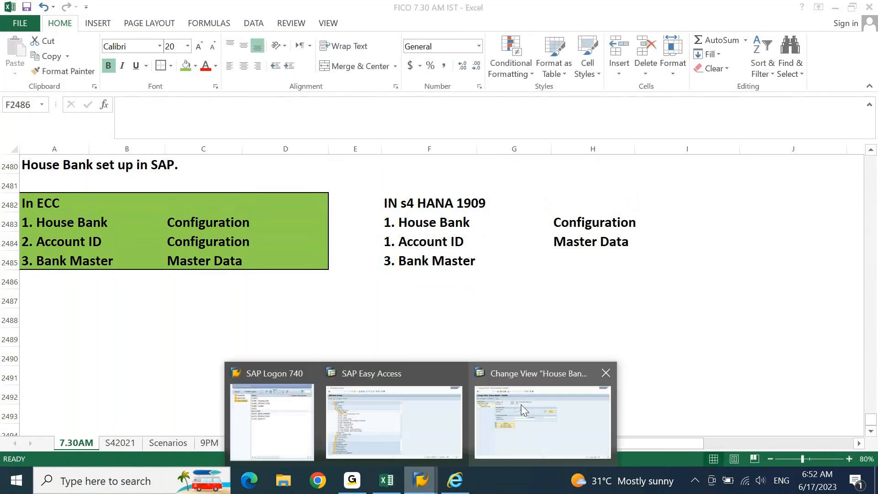
pyautogui.click(532, 408)
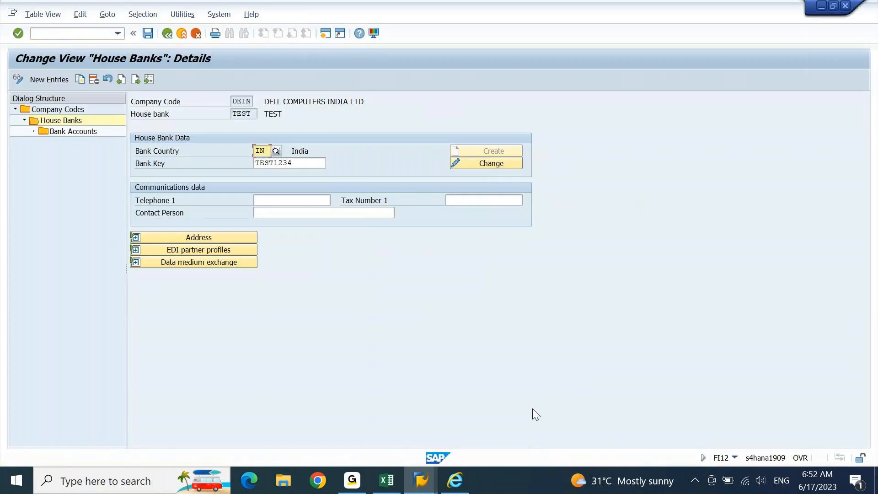
pyautogui.doubleClick(63, 133)
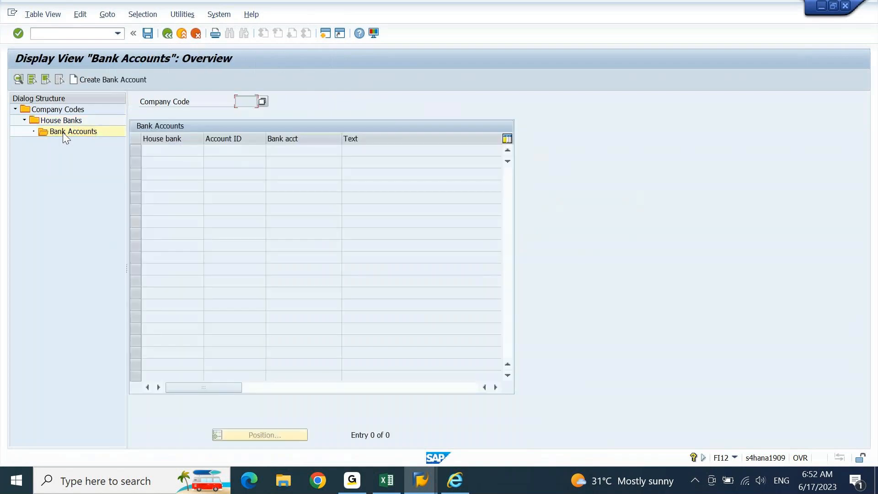
pyautogui.click(81, 34)
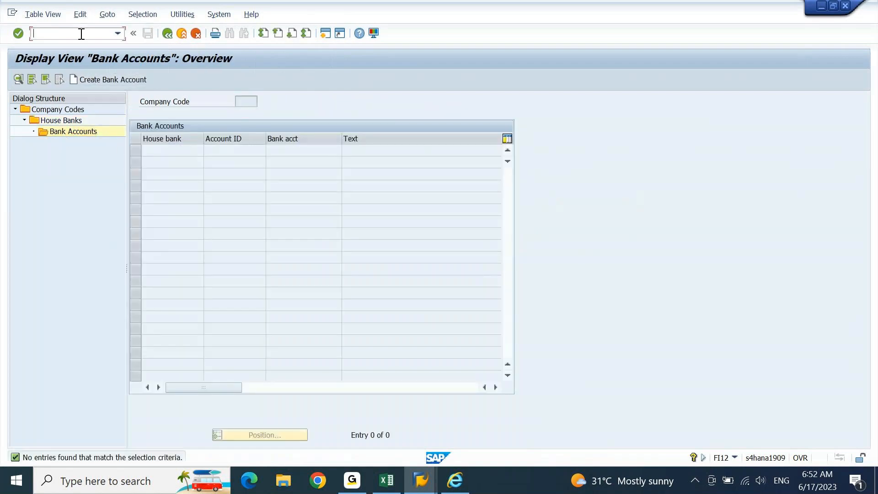
pyautogui.write('/n')
pyautogui.press('Return')
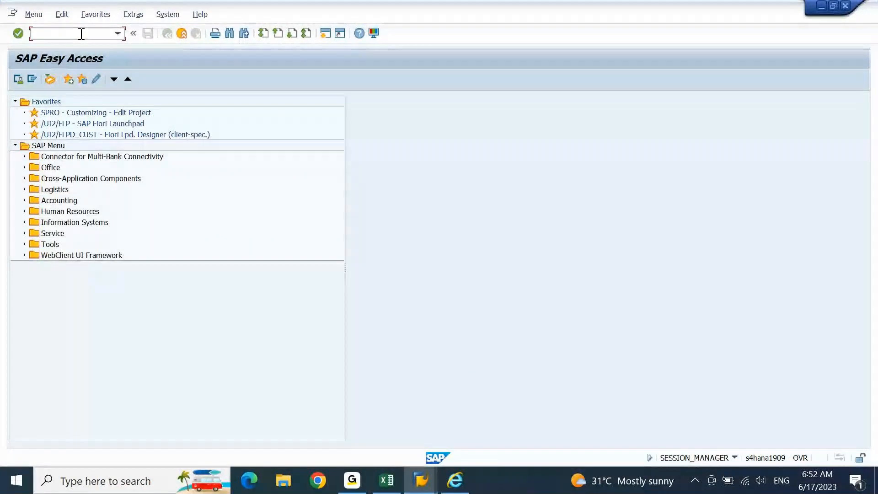
pyautogui.write('fi12')
pyautogui.press('Return')
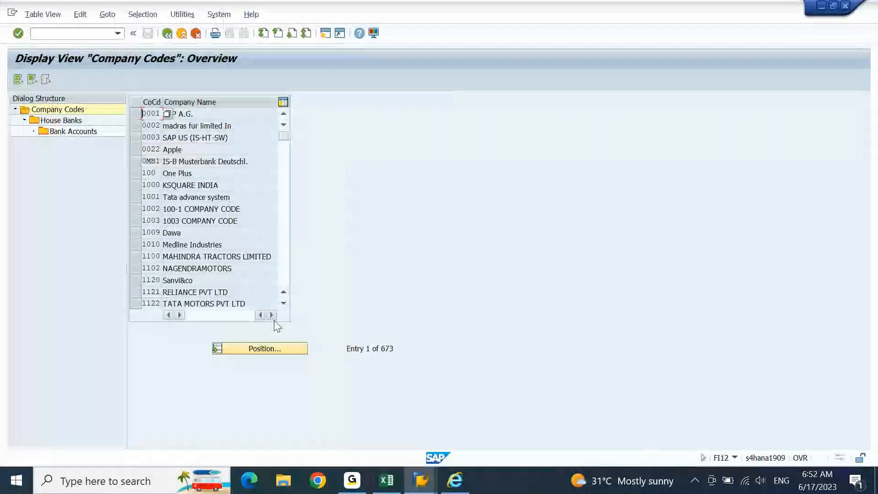
# Step: Jump the company code list to DEIN and select it
pyautogui.click(277, 350)
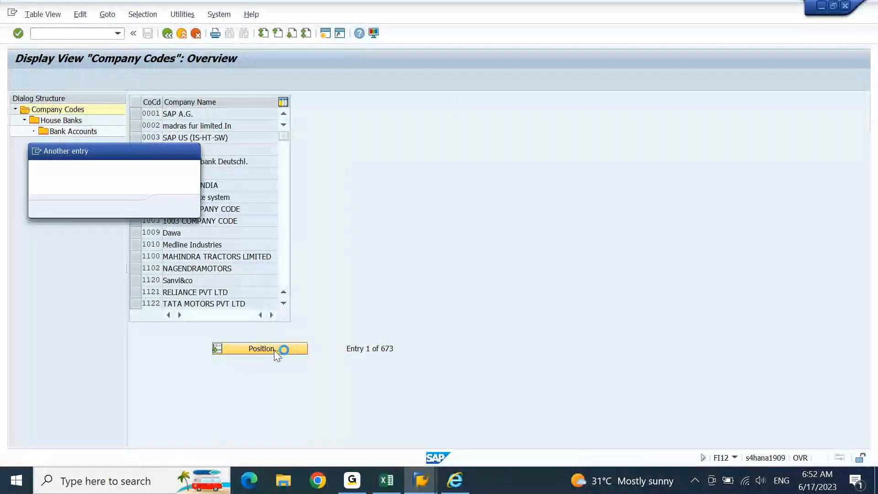
pyautogui.write('de')
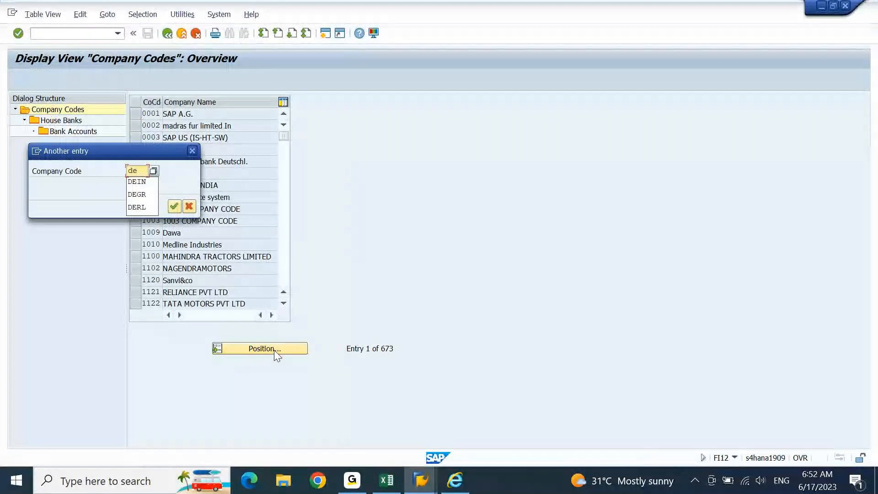
pyautogui.press('Return')
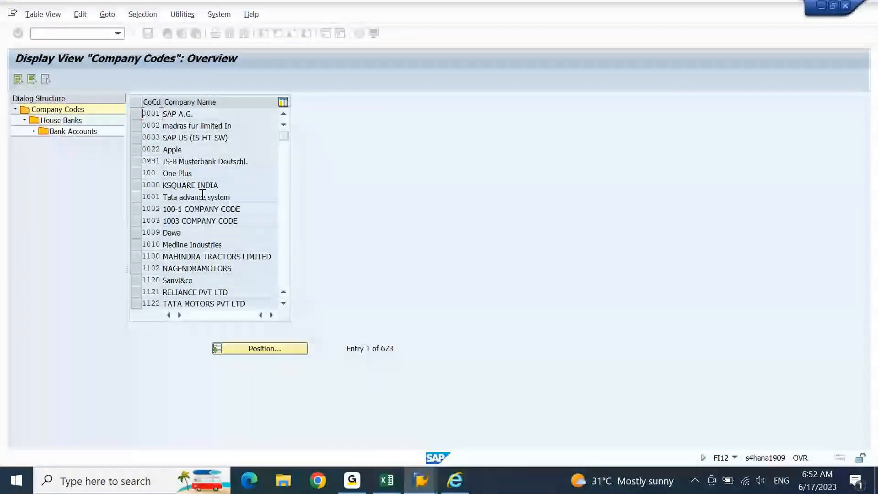
pyautogui.click(140, 118)
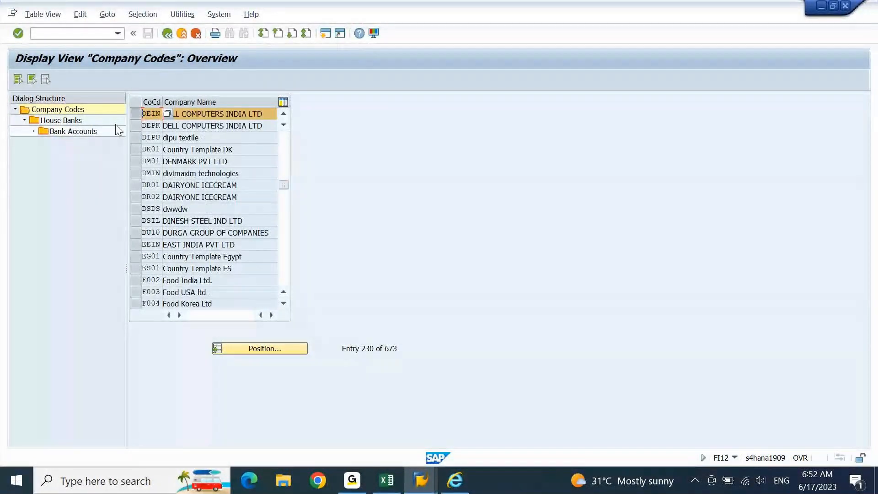
# Step: Open bank account TEST1 under house bank TEST, showing G/L account 11000010
pyautogui.click(63, 122)
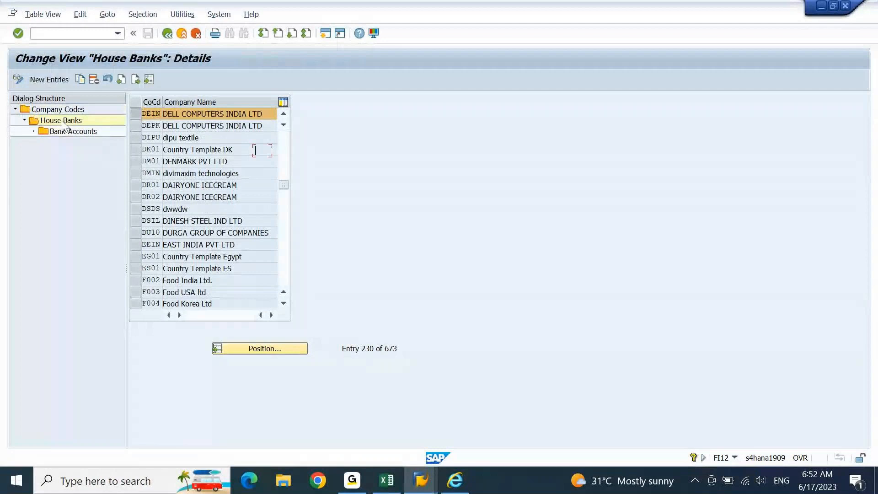
pyautogui.click(70, 132)
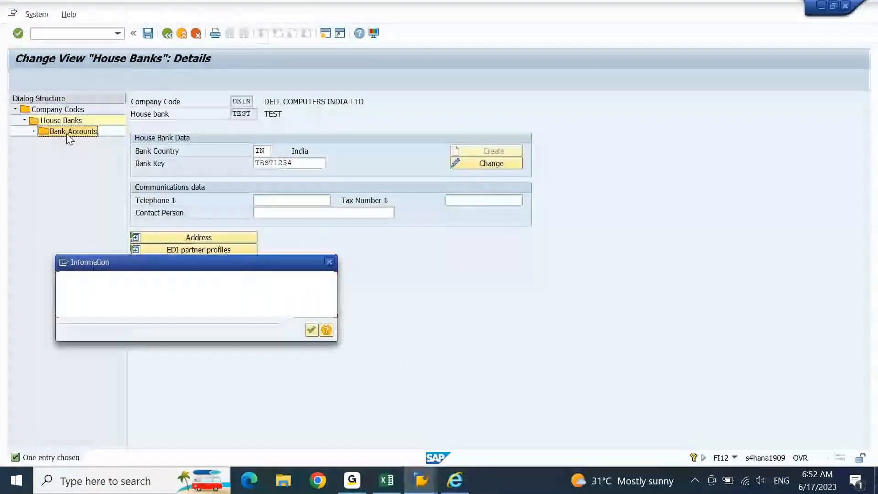
pyautogui.press('Return')
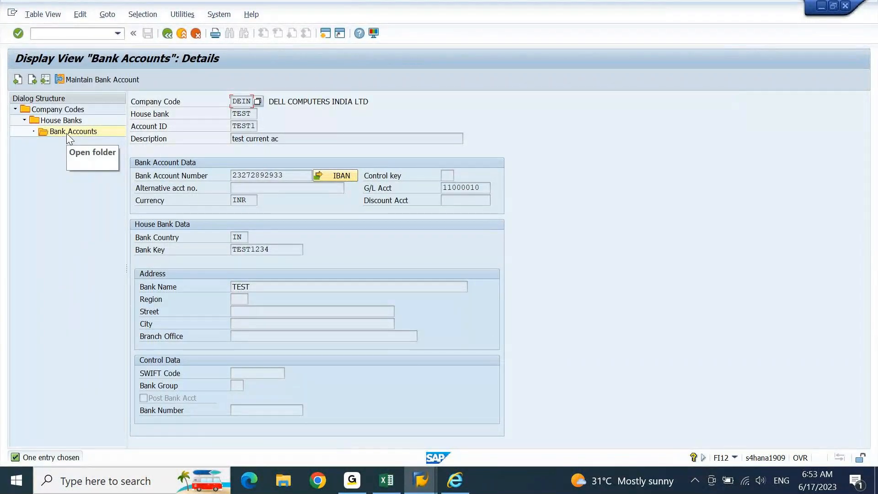
pyautogui.doubleClick(68, 133)
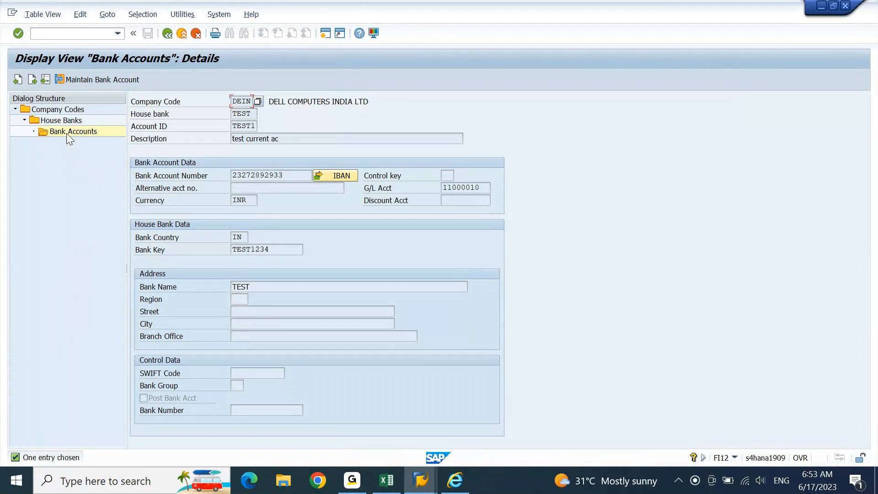
pyautogui.click(455, 486)
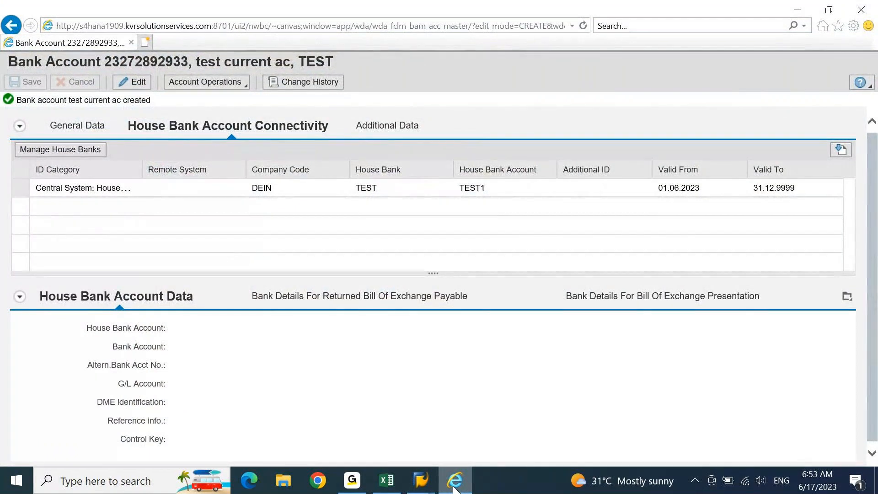
# Step: Minimize the bank account web page and return SAP GUI to the main menu with /n
pyautogui.click(453, 486)
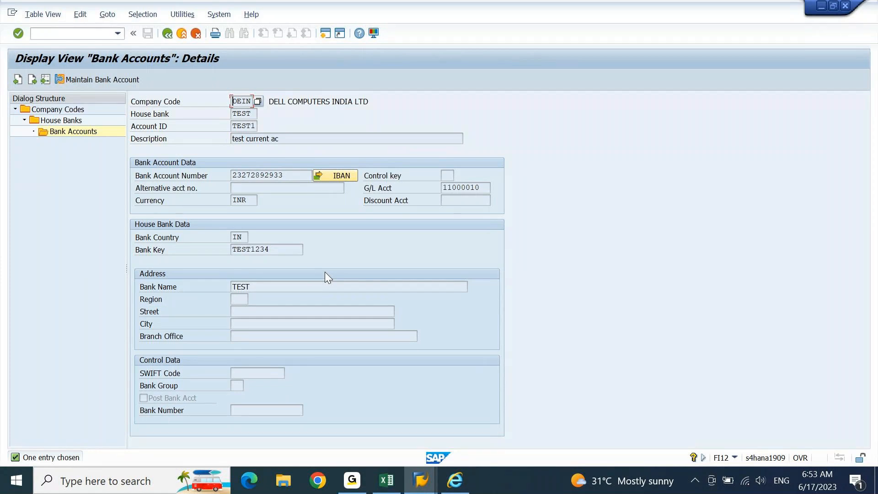
pyautogui.click(83, 34)
pyautogui.write('/n')
pyautogui.press('Return')
# Step: Try creating bank country IN with bank key TEST1234 in FI01, which reports it already exists
pyautogui.write('Fi01')
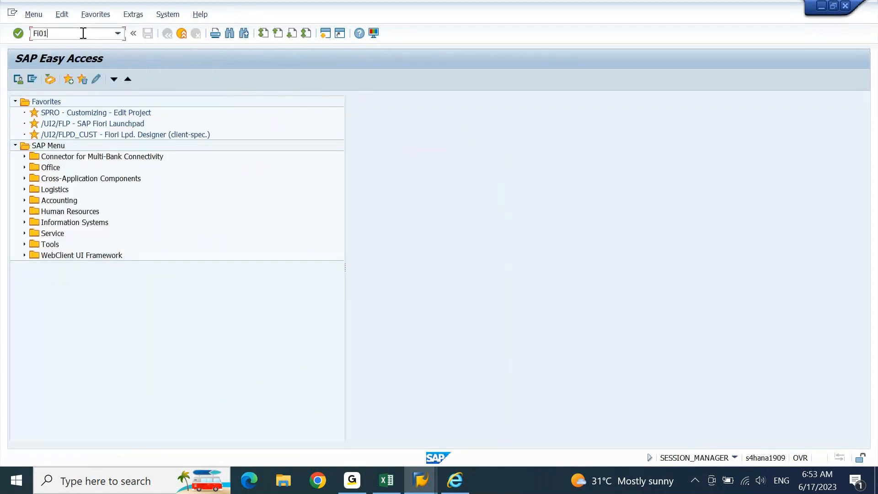
pyautogui.press('Return')
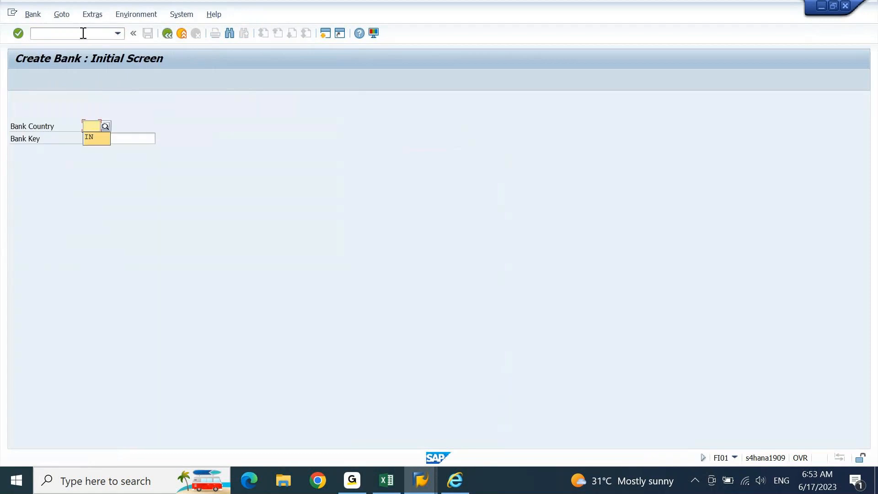
pyautogui.press('Tab')
pyautogui.press('Down')
pyautogui.press('Return')
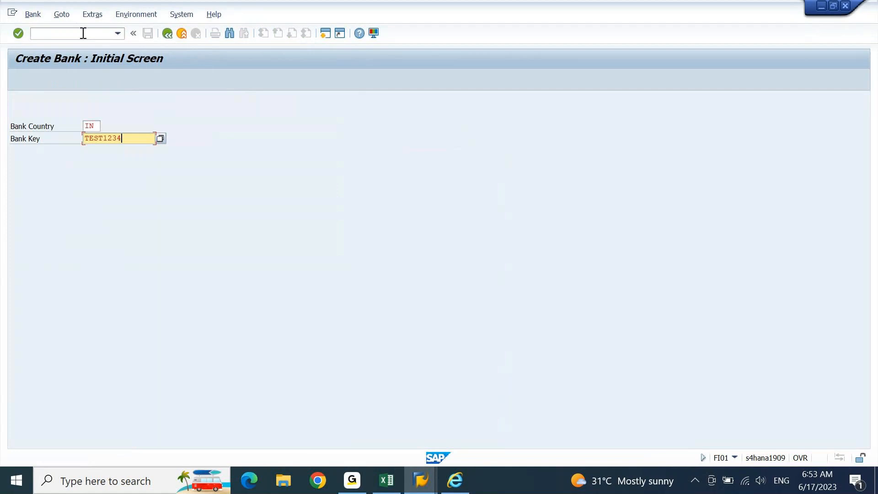
pyautogui.click(83, 33)
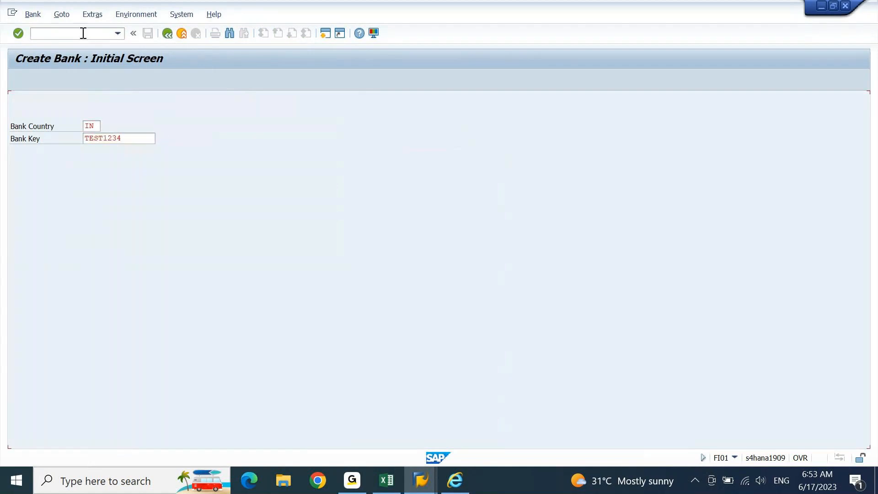
pyautogui.press('Return')
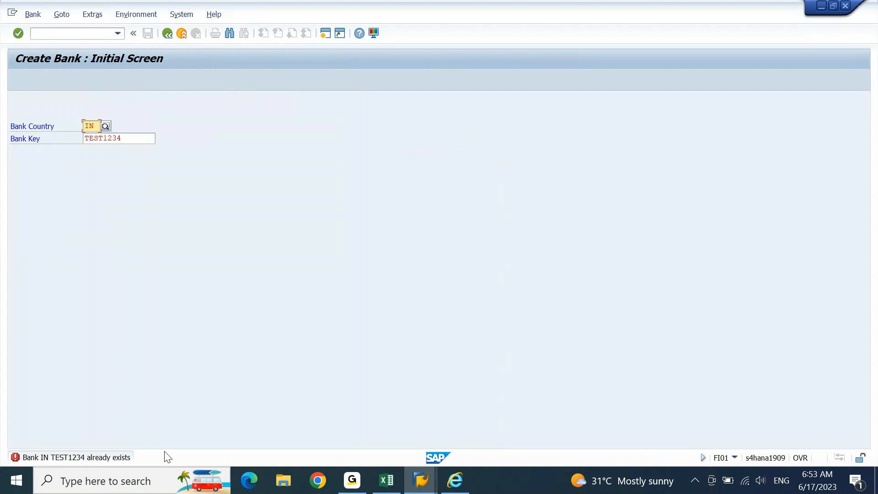
# Step: Switch to Bank > Display and show the master record of bank IN / TEST1234
pyautogui.click(32, 16)
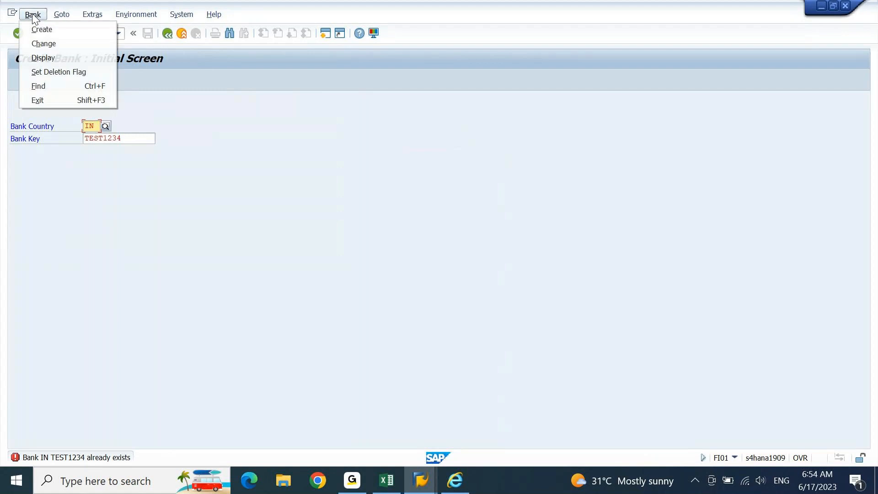
pyautogui.click(44, 44)
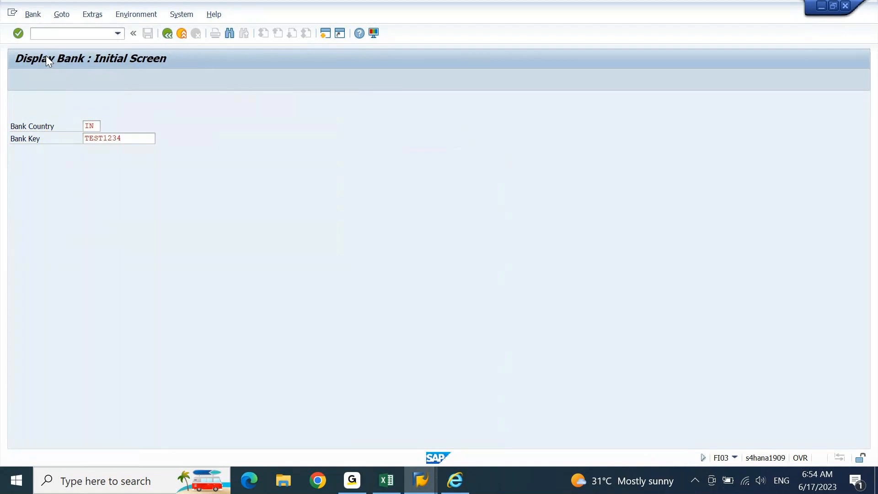
pyautogui.press('Return')
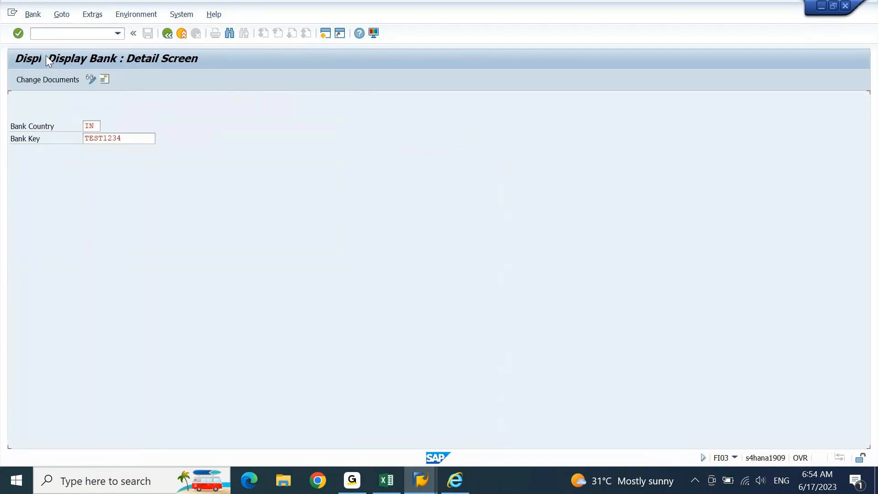
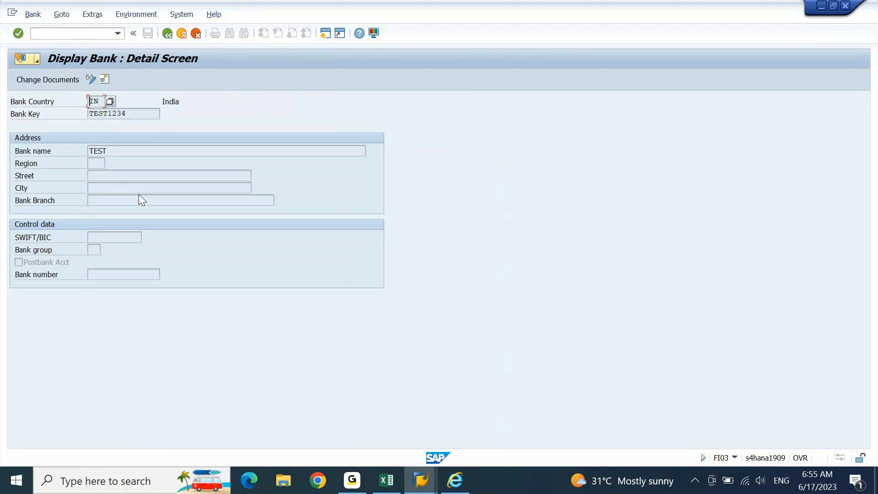
# Step: Leave the bank display with /n and return to the main menu
pyautogui.click(83, 34)
pyautogui.write('/n')
pyautogui.press('Return')
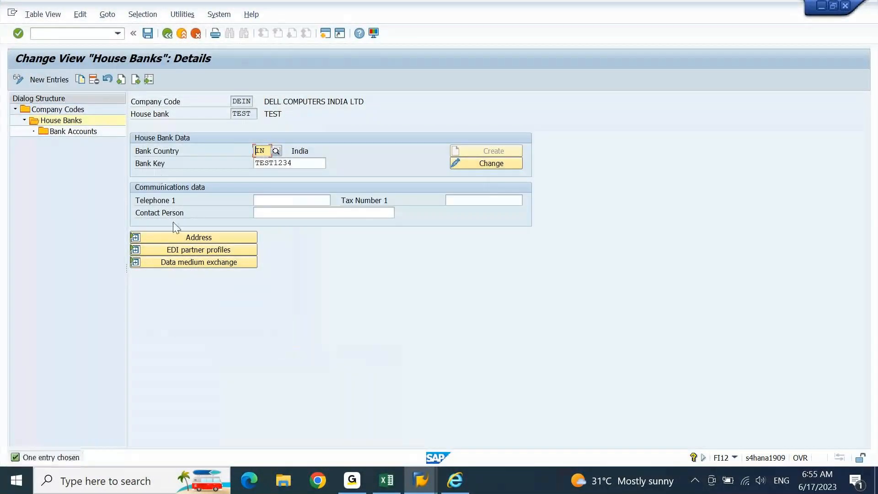
# Step: Show house bank TEST's address and point out company code DEIN, country IN and key TEST1234
pyautogui.click(137, 238)
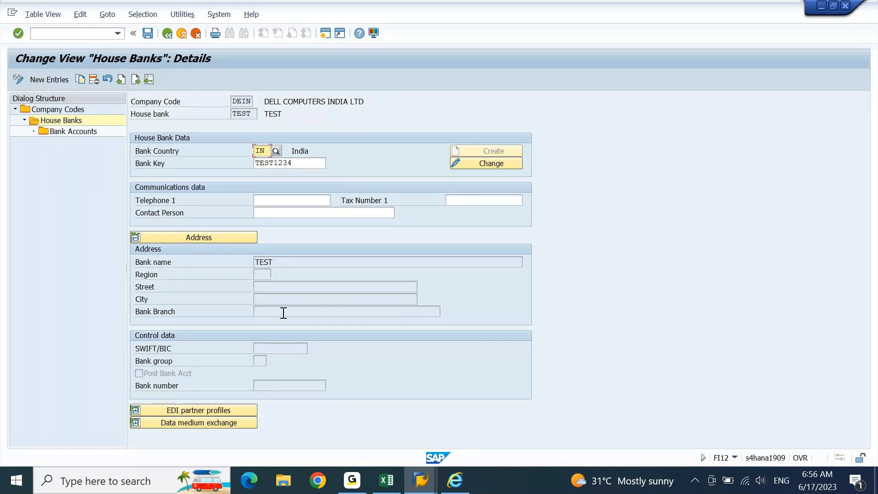
pyautogui.click(246, 102)
pyautogui.click(261, 150)
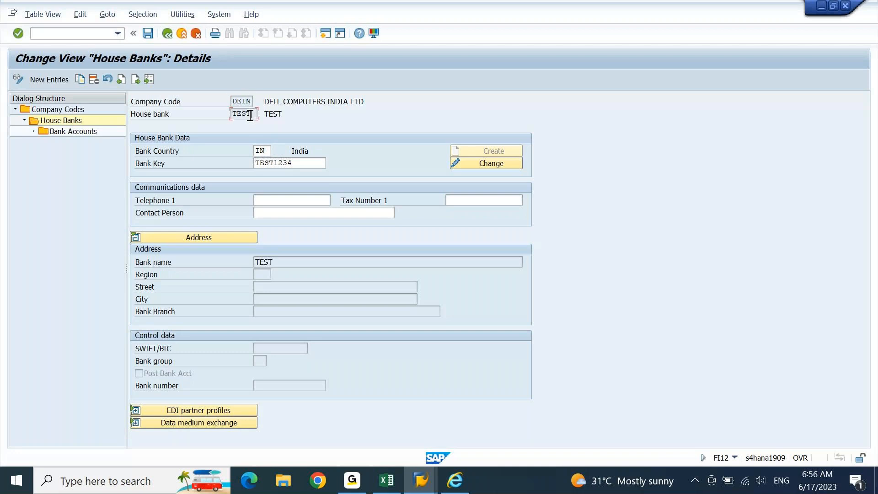
pyautogui.click(264, 162)
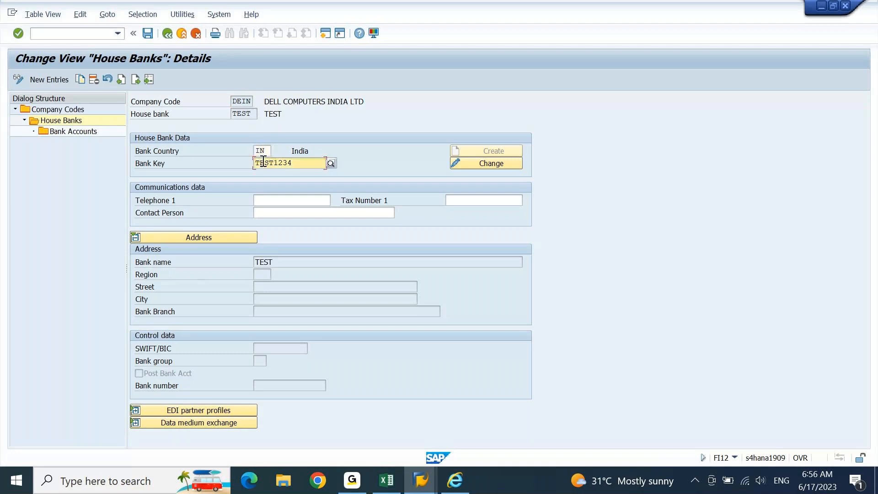
pyautogui.click(419, 490)
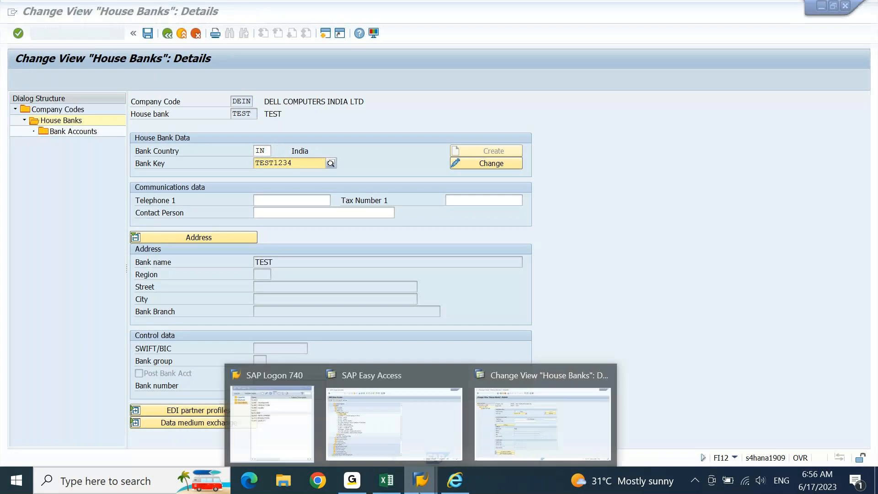
pyautogui.click(502, 431)
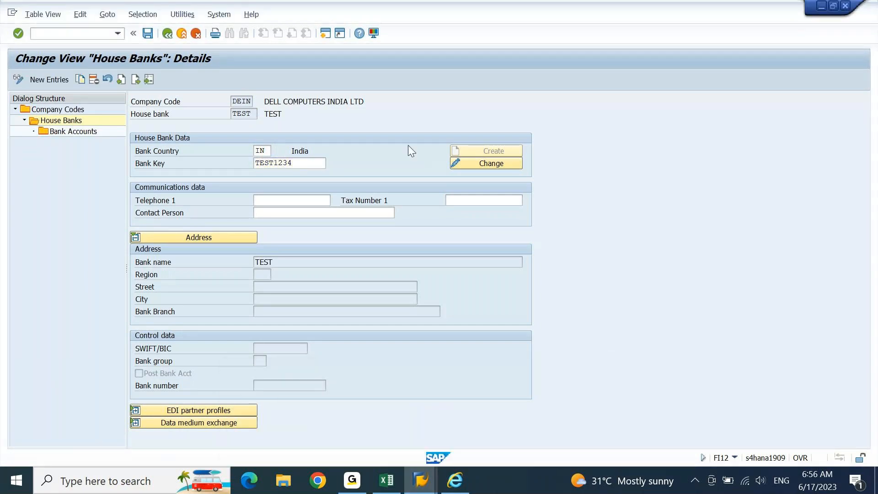
# Step: Start FI01 in a new session and back the first session out to the Company Codes overview
pyautogui.click(324, 33)
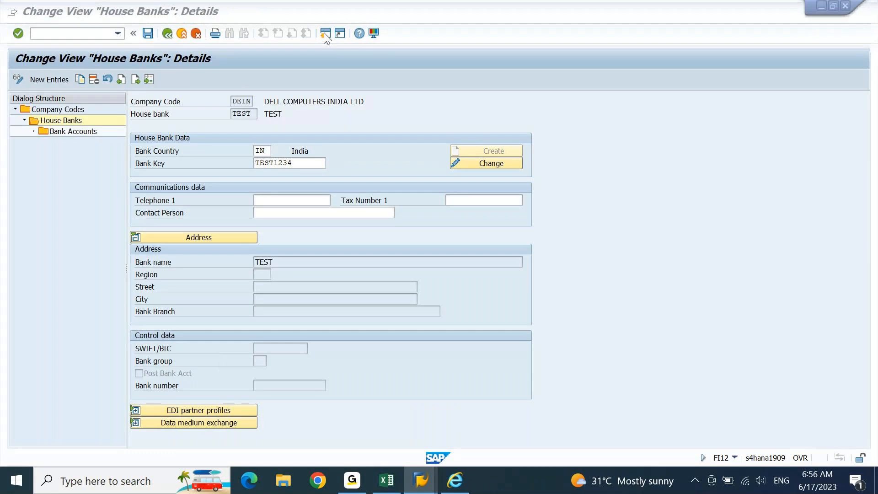
pyautogui.write('fi01')
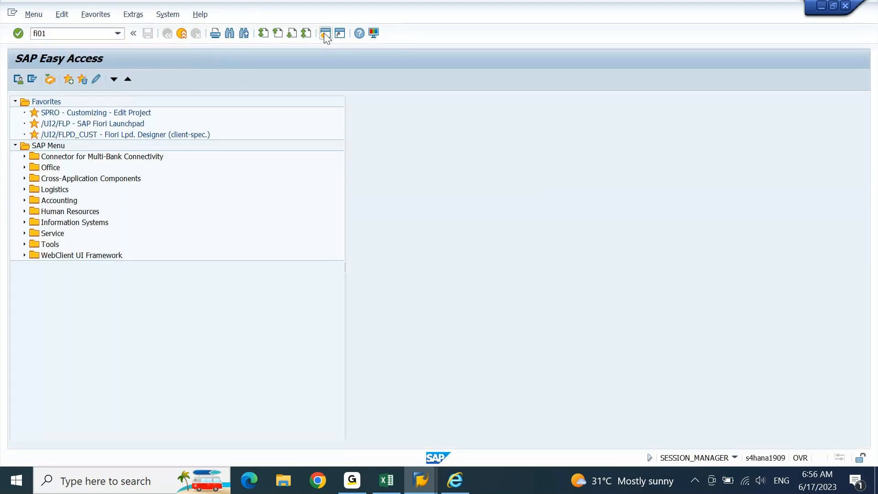
pyautogui.press('Return')
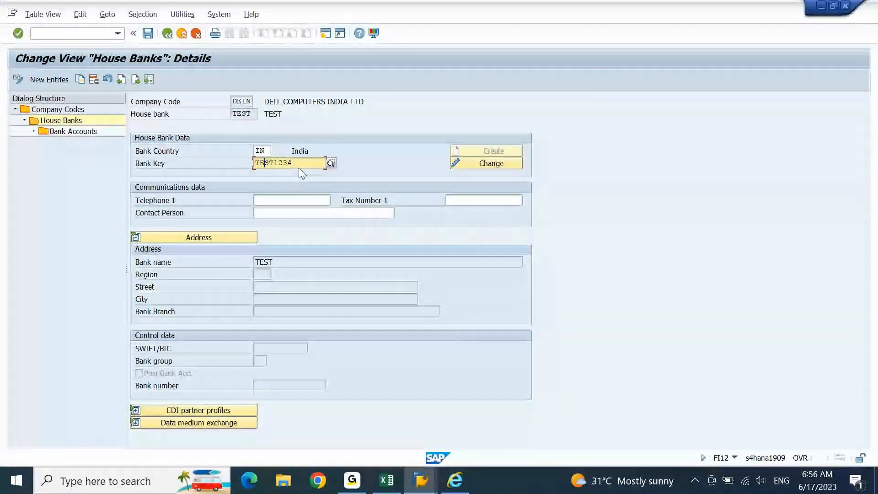
pyautogui.press('F4')
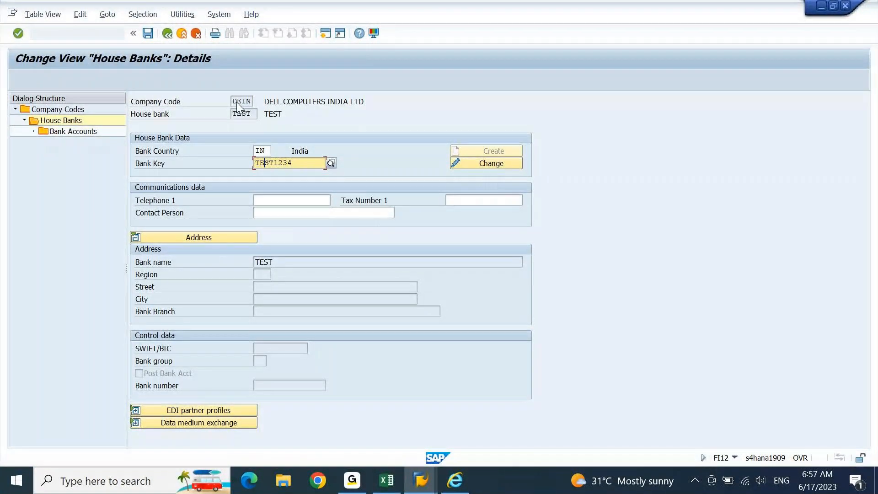
pyautogui.click(168, 34)
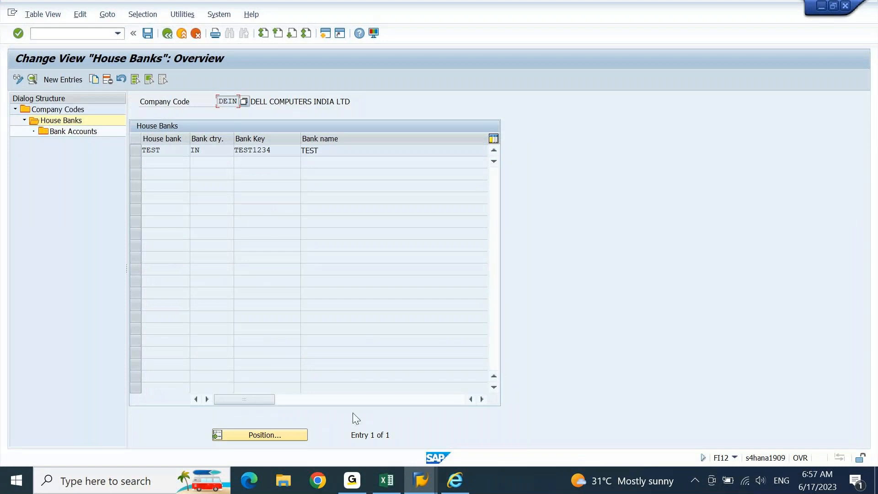
pyautogui.click(169, 33)
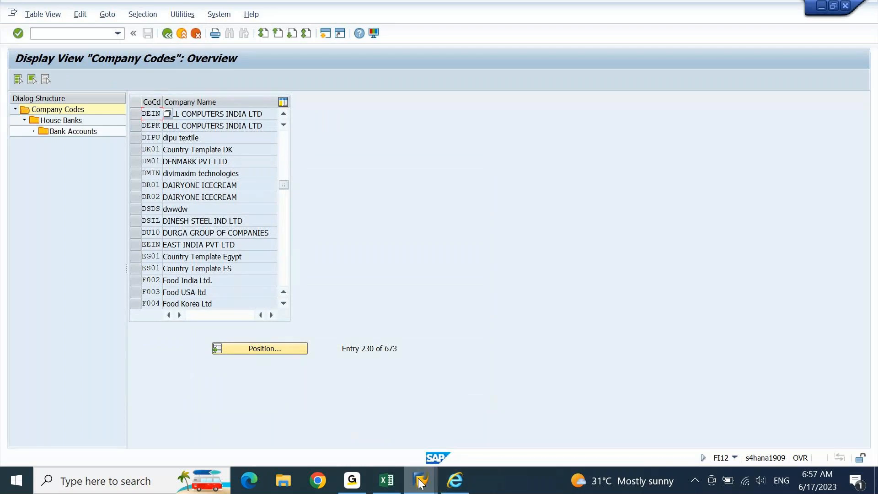
# Step: In the FI01 session, switch to Bank > Change and open bank IN TEST1234
pyautogui.moveTo(419, 482)
pyautogui.click(471, 414)
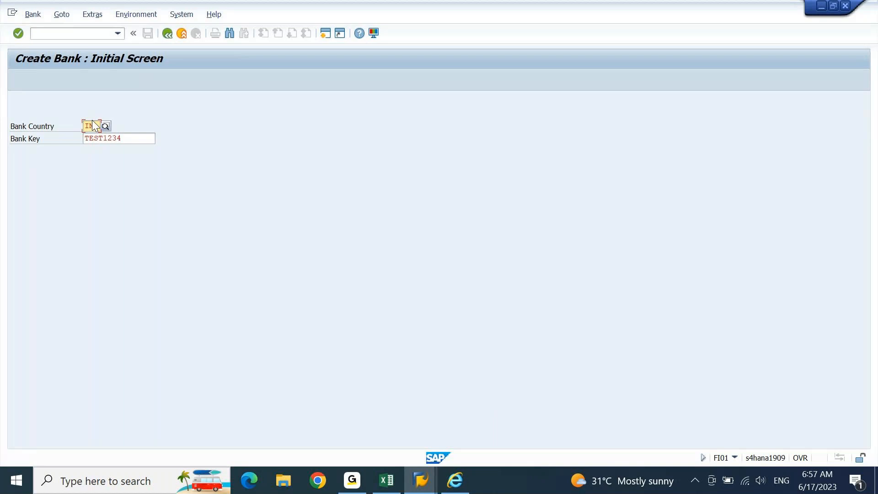
pyautogui.press('Return')
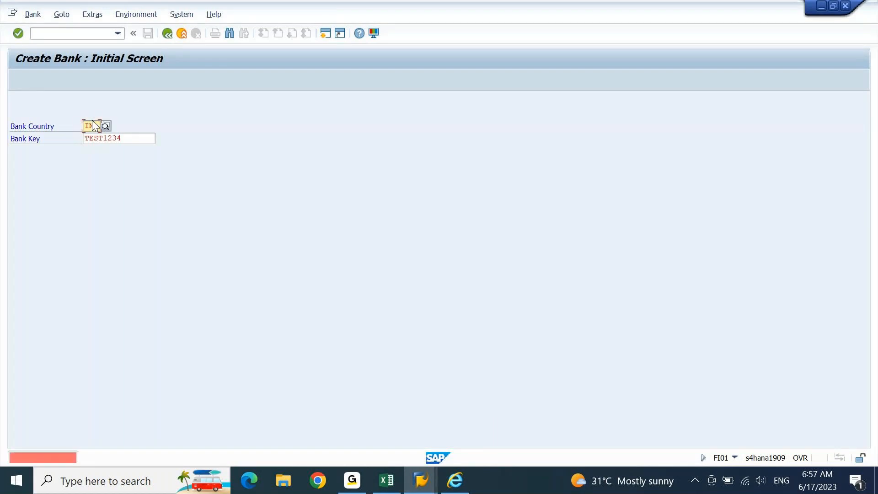
pyautogui.click(32, 14)
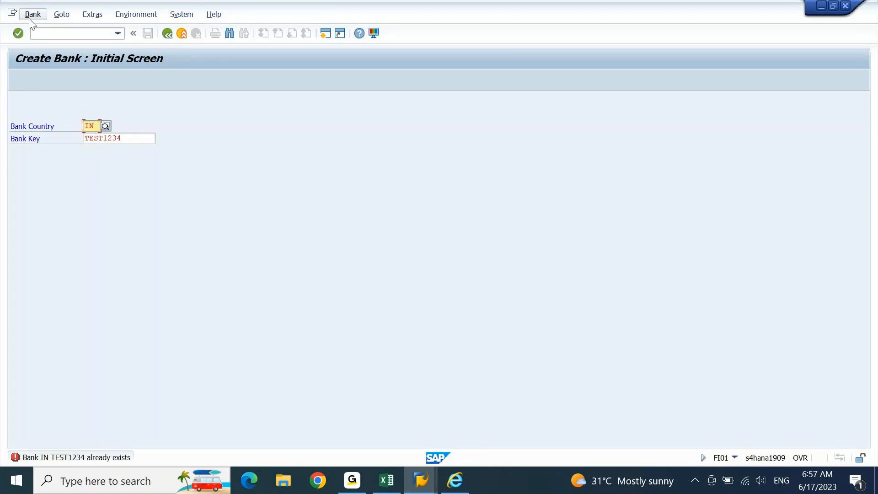
pyautogui.click(39, 45)
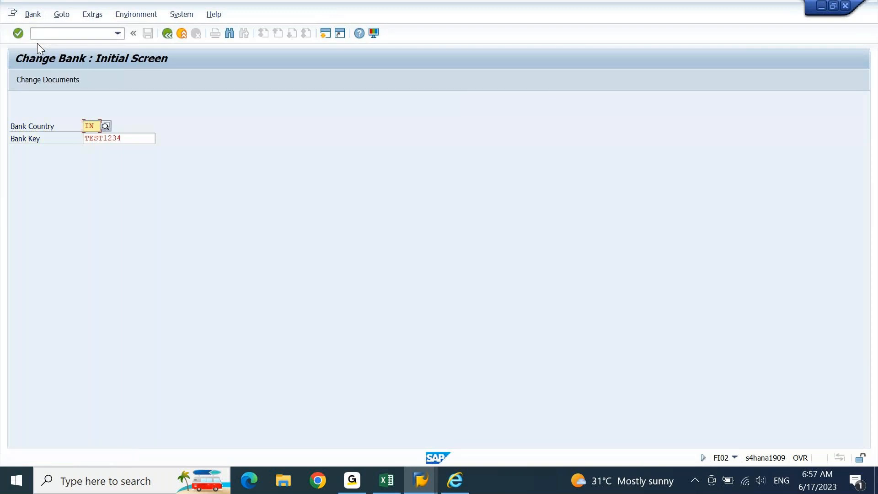
pyautogui.press('Return')
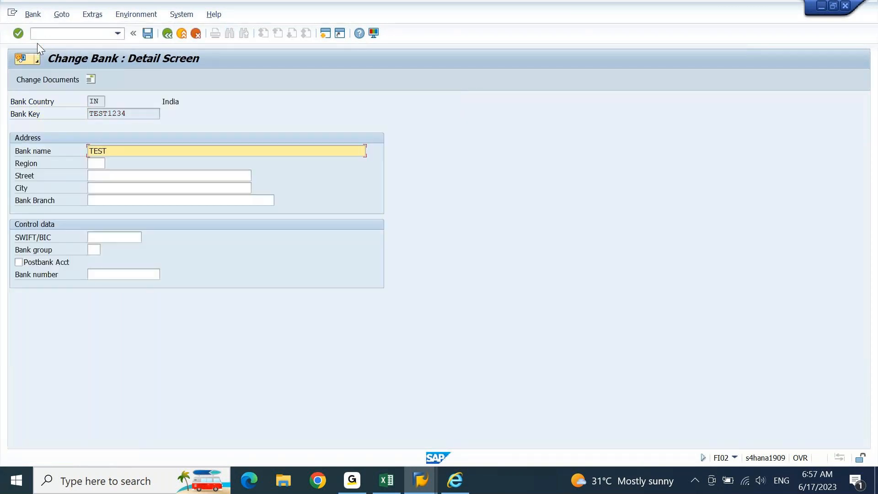
# Step: Enter region 36, street 'street 08', city HYDERABAD and branch madhapur, then save the bank
pyautogui.press('Tab')
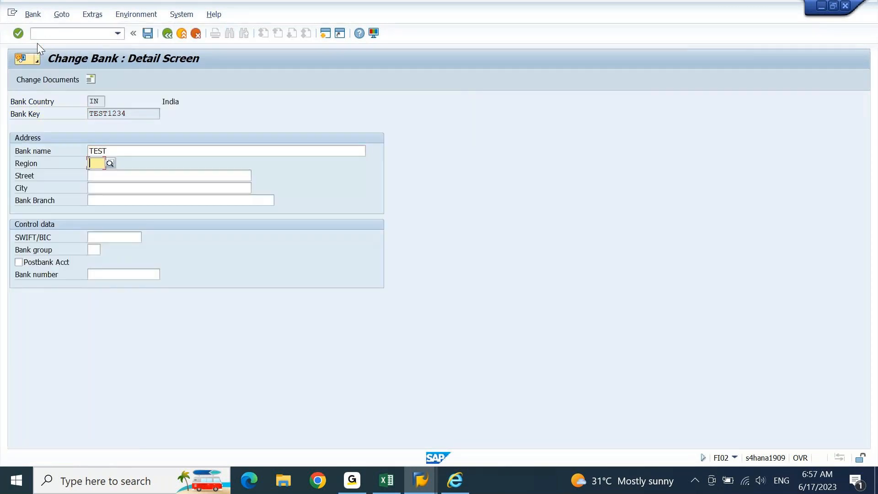
pyautogui.write('36')
pyautogui.press('Tab')
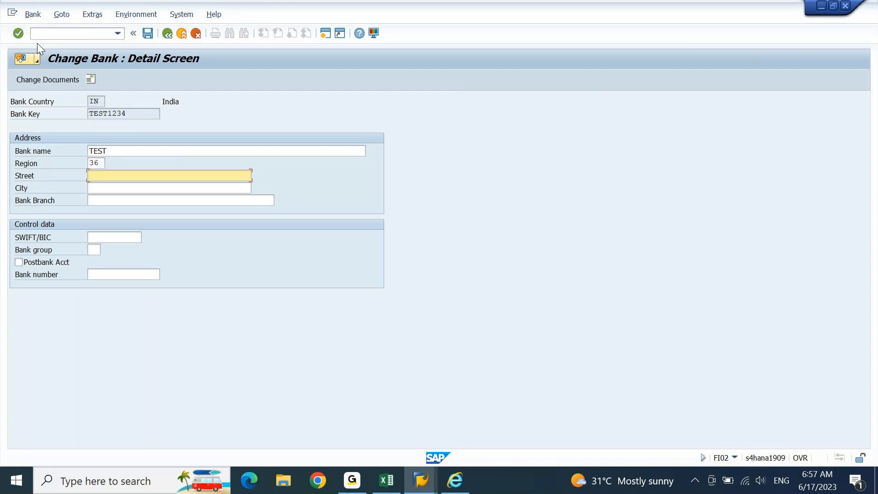
pyautogui.write('street ')
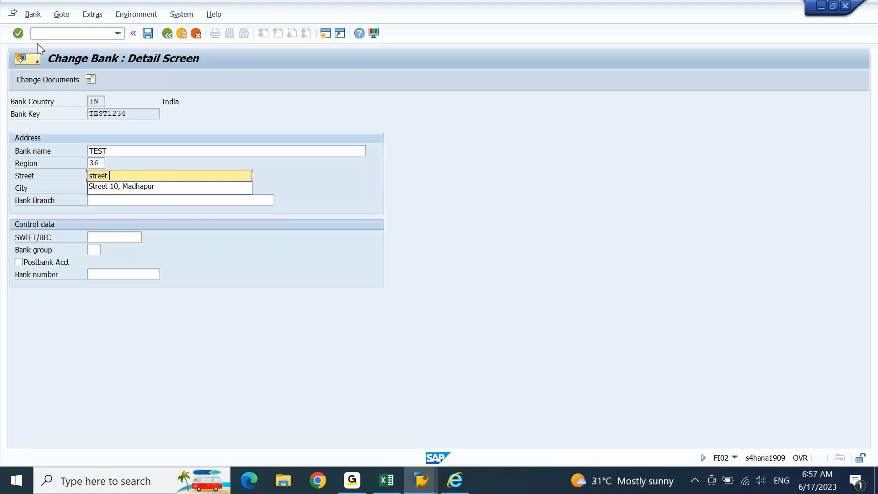
pyautogui.write('08')
pyautogui.press('Tab')
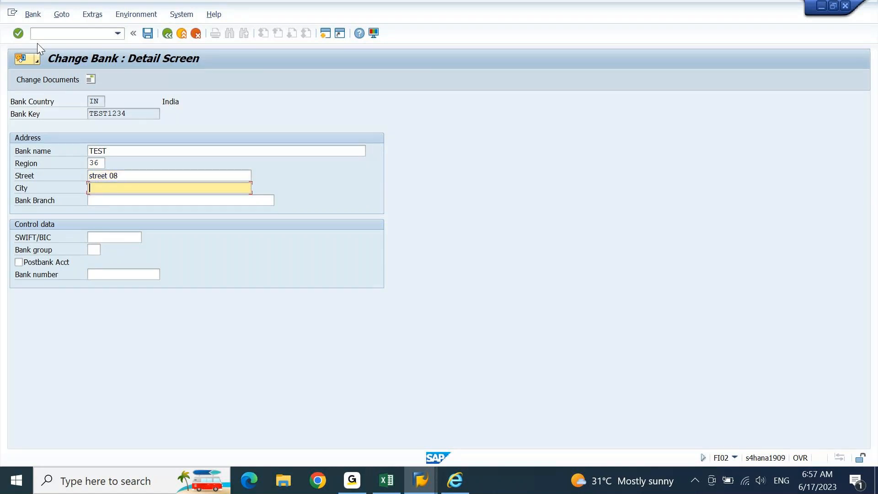
pyautogui.write('hyd')
pyautogui.press('Down')
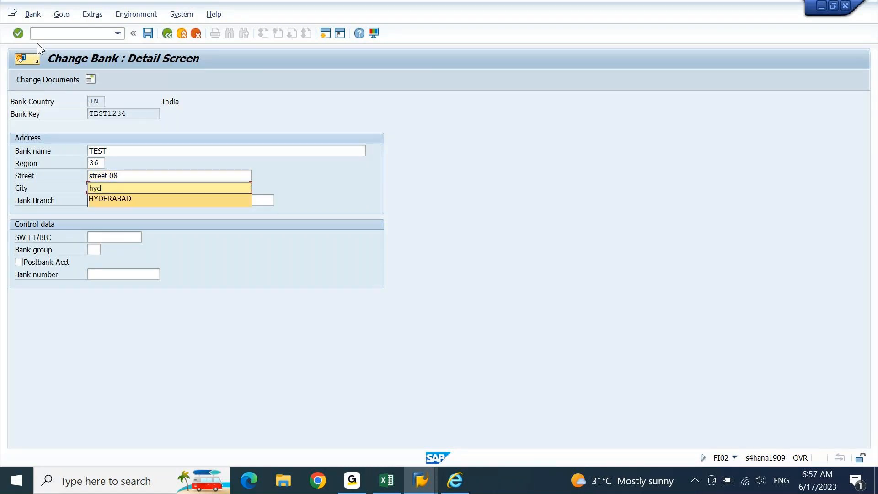
pyautogui.press('Tab')
pyautogui.write('ma')
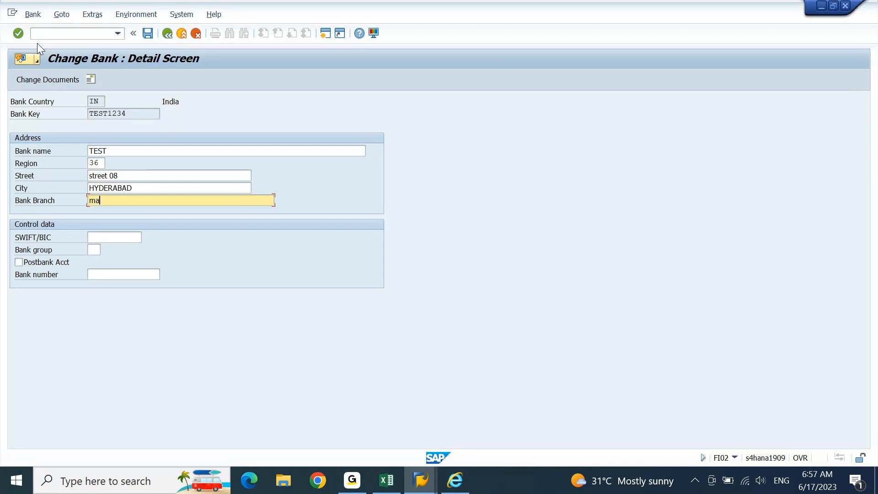
pyautogui.write('dhapur')
pyautogui.press('Return')
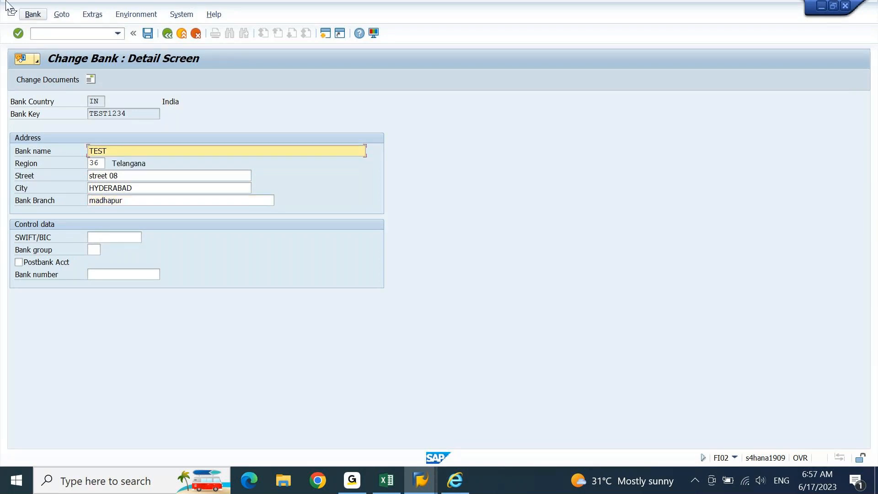
pyautogui.click(148, 36)
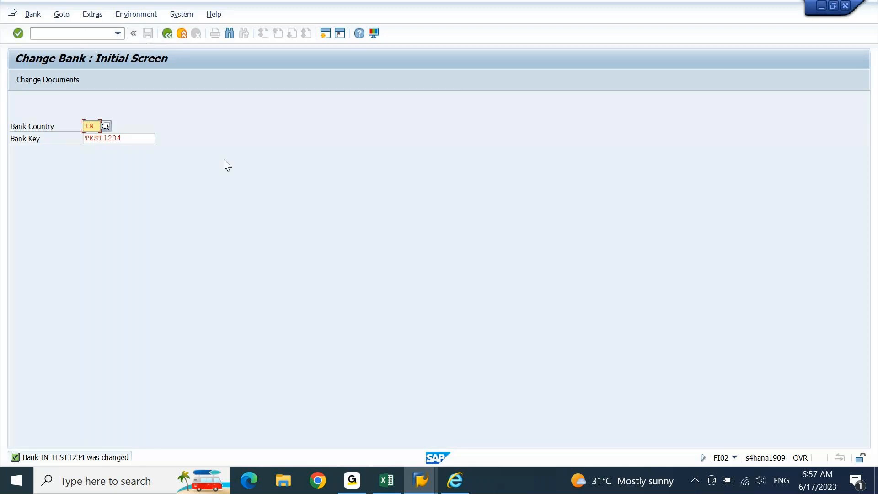
pyautogui.click(429, 492)
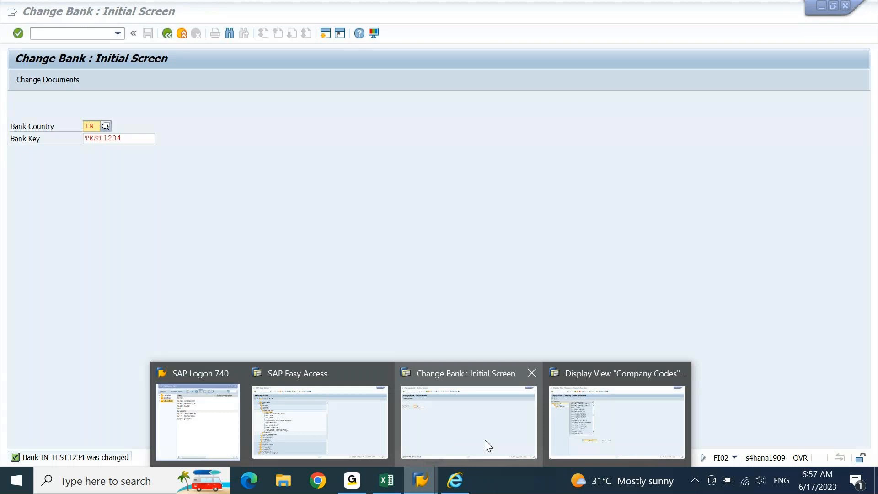
# Step: Switch to the Company Codes window and open the house banks of DEIN
pyautogui.click(617, 422)
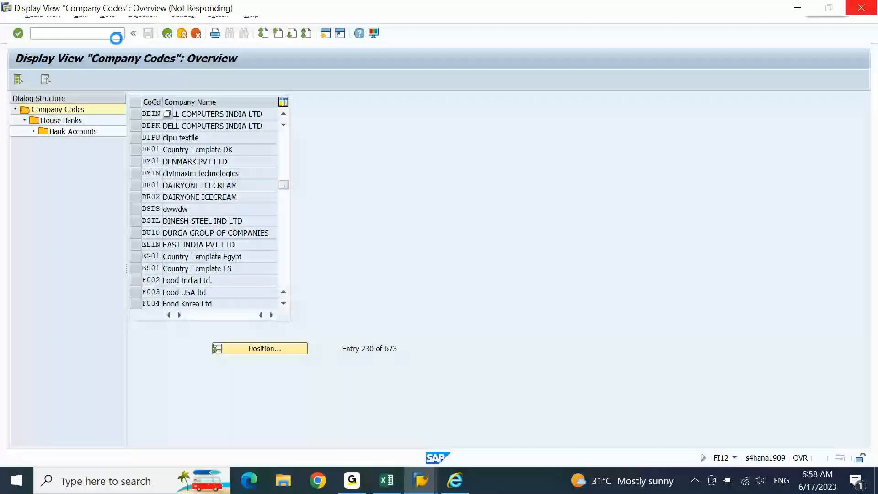
pyautogui.click(137, 114)
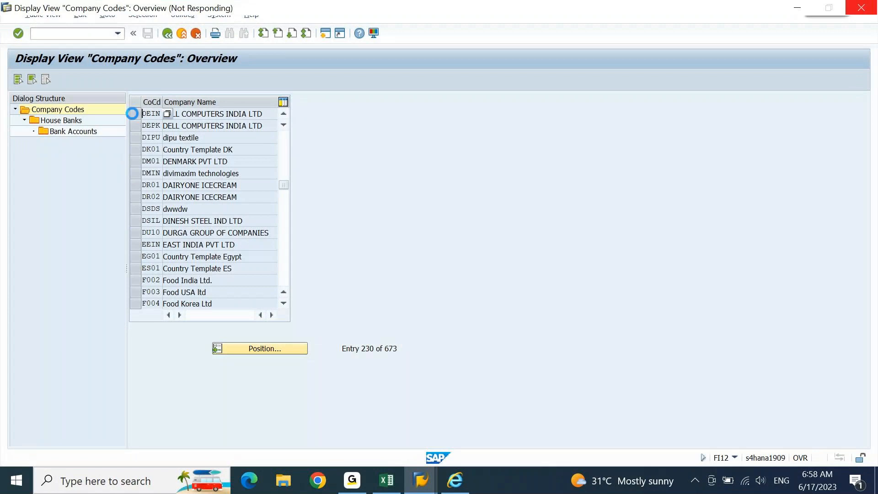
pyautogui.doubleClick(72, 121)
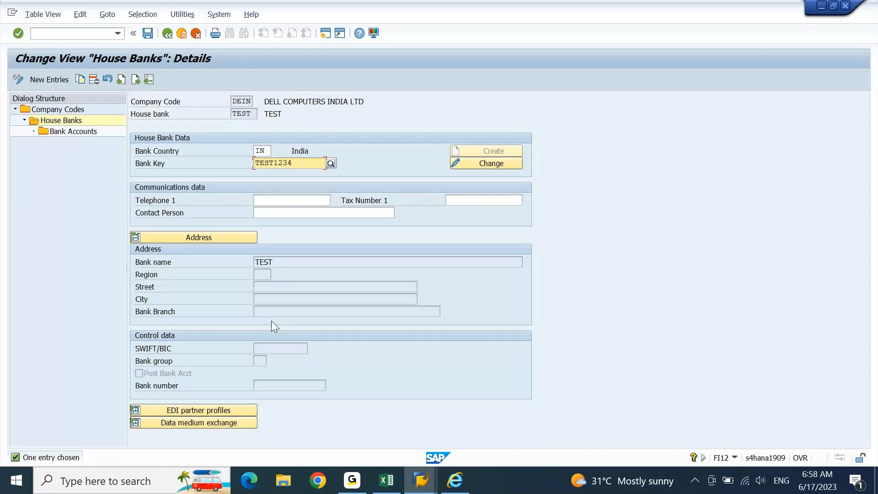
# Step: Restart FI12, position to company code DEIN, open its house banks and show the bank address
pyautogui.click(96, 34)
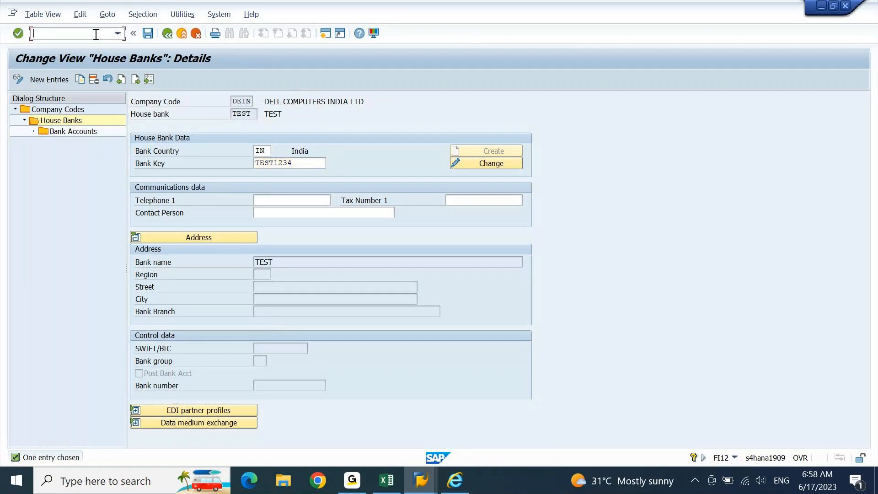
pyautogui.write('/nfi12')
pyautogui.press('Return')
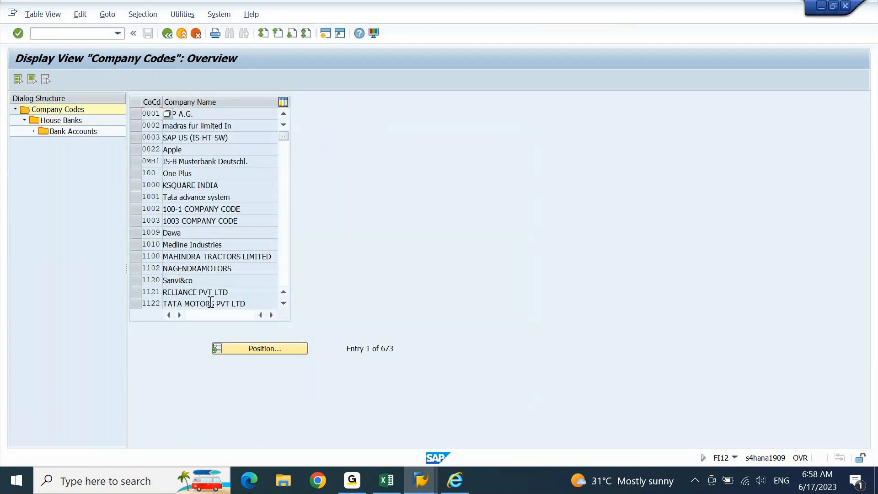
pyautogui.click(262, 349)
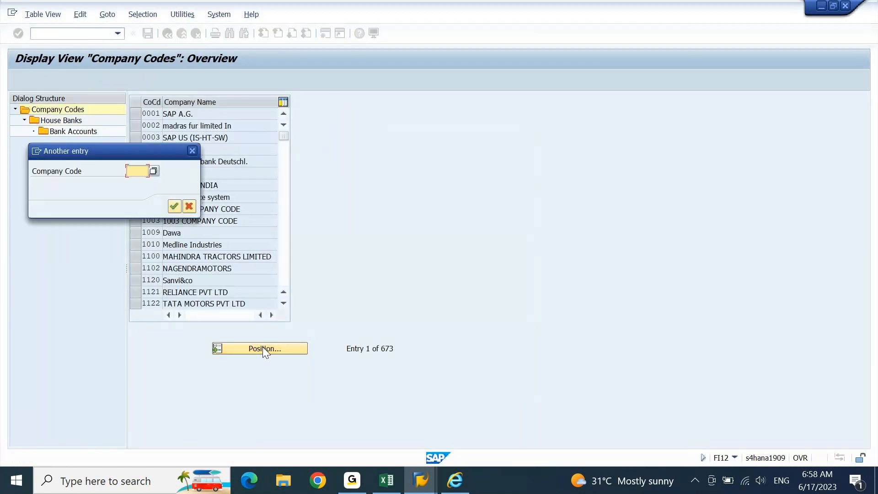
pyautogui.press('Down')
pyautogui.press('Return')
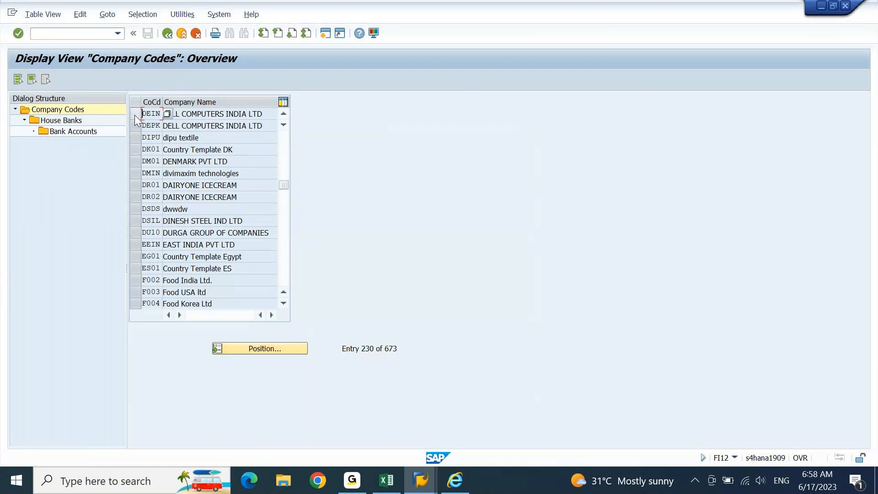
pyautogui.click(136, 114)
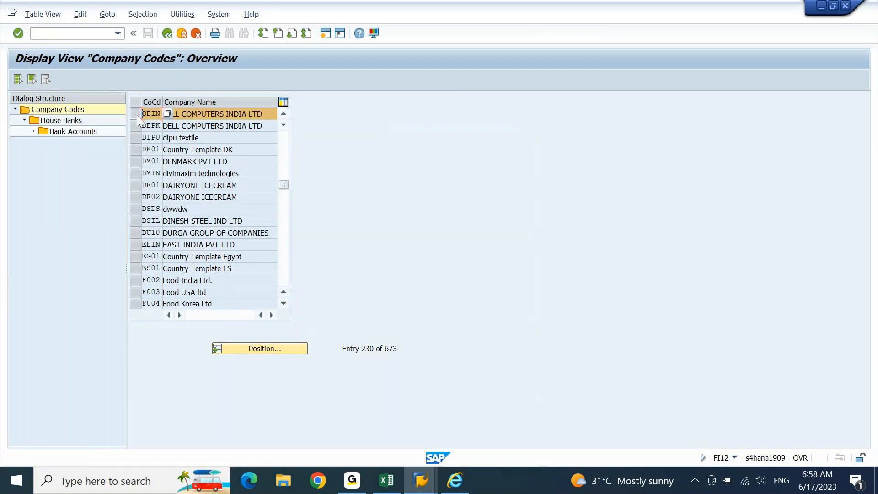
pyautogui.doubleClick(61, 120)
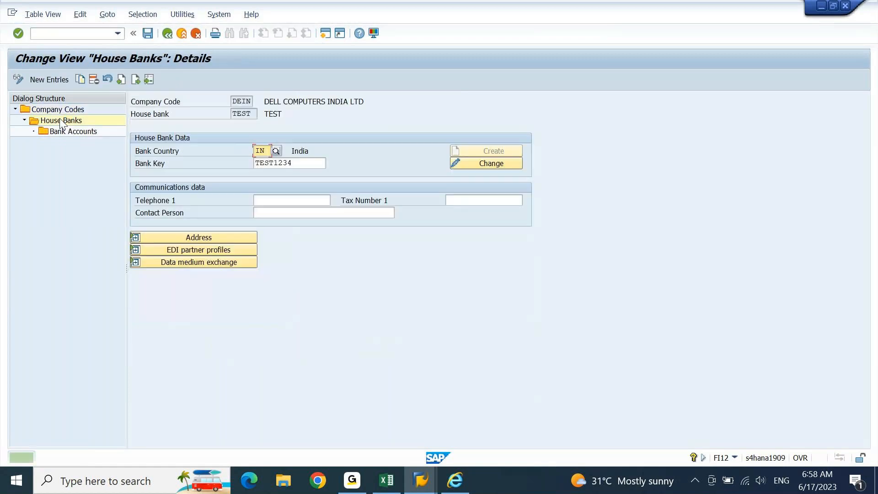
pyautogui.click(177, 237)
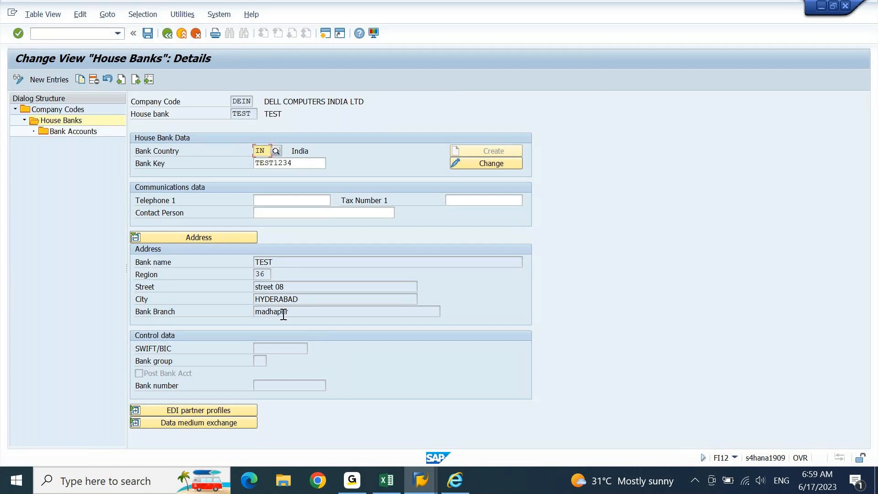
# Step: Return to the main menu and expand Accounting > Financial Accounting > Banks > Master Data > Bank Master Record
pyautogui.click(103, 33)
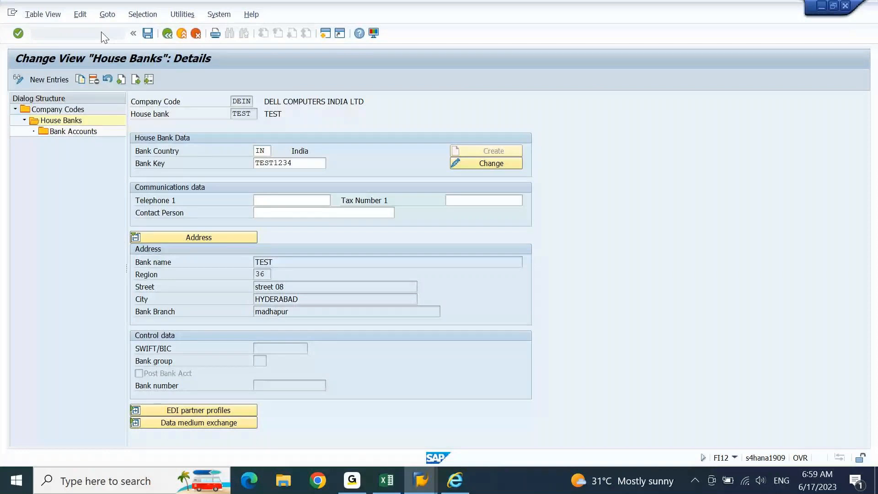
pyautogui.click(64, 201)
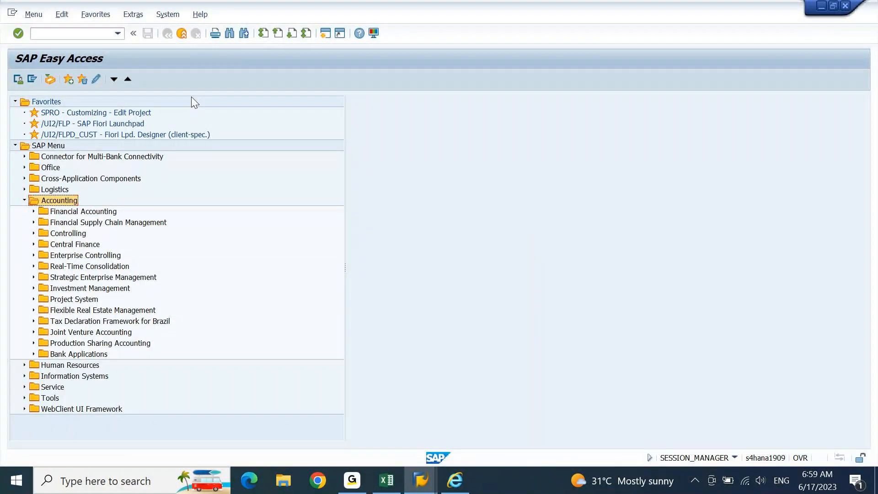
pyautogui.press('r')
pyautogui.press('Down')
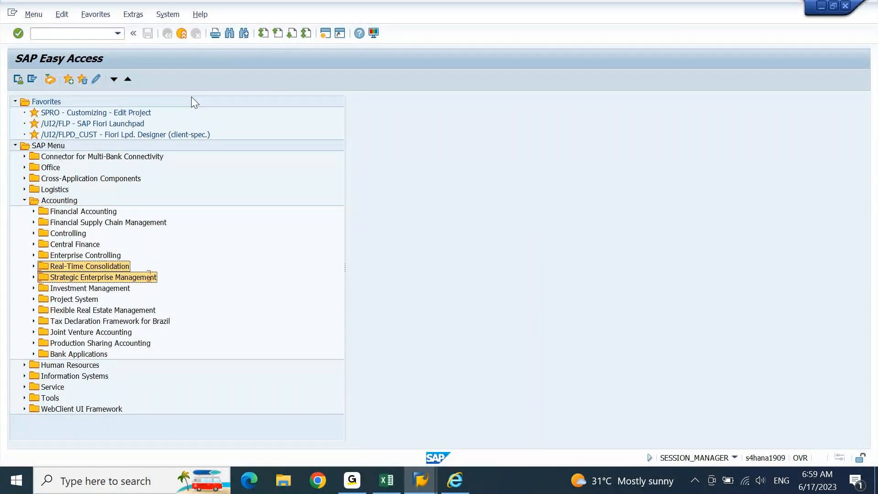
pyautogui.press('Up')
pyautogui.press('Up')
pyautogui.press('Up')
pyautogui.press('Up')
pyautogui.press('Up')
pyautogui.press('Up')
pyautogui.press('Right')
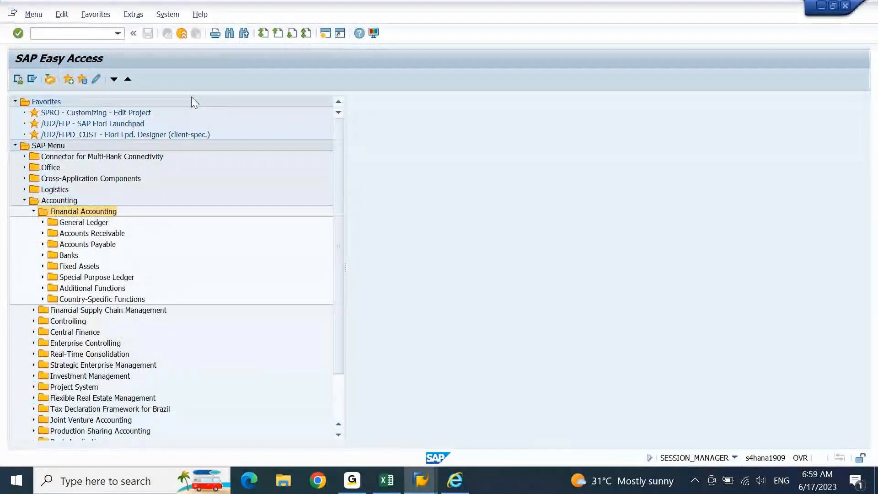
pyautogui.press('Down')
pyautogui.press('Down')
pyautogui.press('Down')
pyautogui.press('Down')
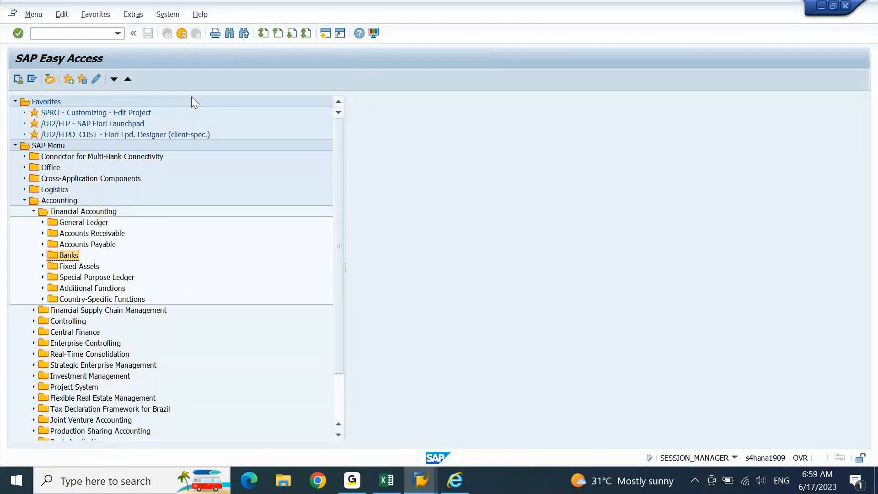
pyautogui.press('Right')
pyautogui.press('Down')
pyautogui.press('Down')
pyautogui.press('Down')
pyautogui.press('Right')
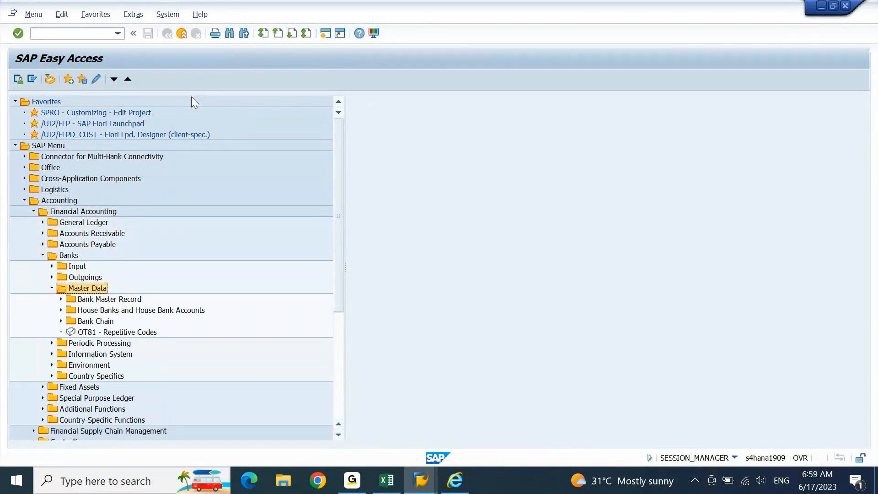
pyautogui.press('Down')
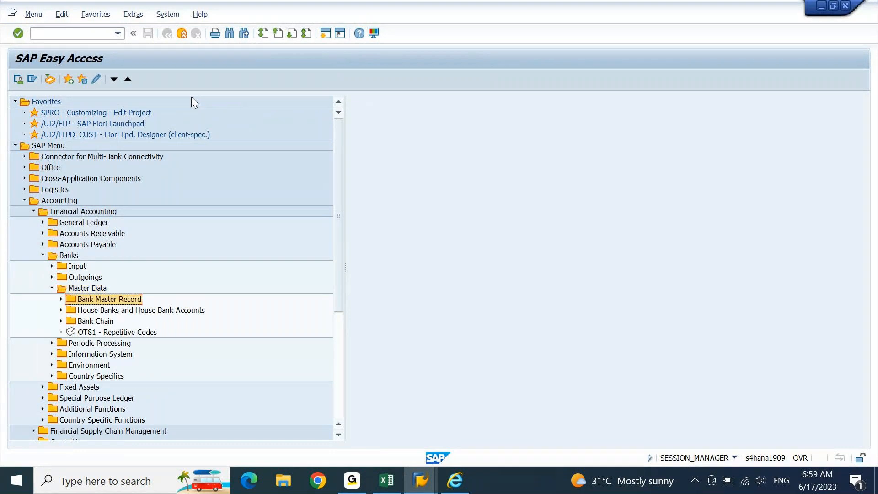
pyautogui.press('Right')
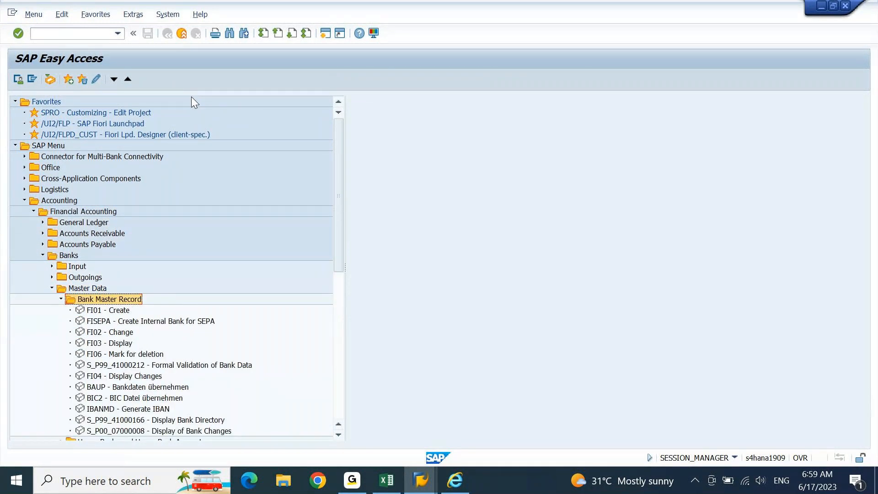
# Step: Expand House Banks and House Bank Accounts and launch FI12_HBANK Manage House Banks
pyautogui.press('Down')
pyautogui.press('Down')
pyautogui.press('Down')
pyautogui.press('Down')
pyautogui.press('Down')
pyautogui.press('Down')
pyautogui.press('Down')
pyautogui.press('Down')
pyautogui.press('Down')
pyautogui.press('Down')
pyautogui.press('Up')
pyautogui.press('Up')
pyautogui.press('Up')
pyautogui.press('Up')
pyautogui.press('Up')
pyautogui.press('Up')
pyautogui.press('Up')
pyautogui.press('Up')
pyautogui.press('Up')
pyautogui.press('Up')
pyautogui.press('Up')
pyautogui.press('Down')
pyautogui.press('Left')
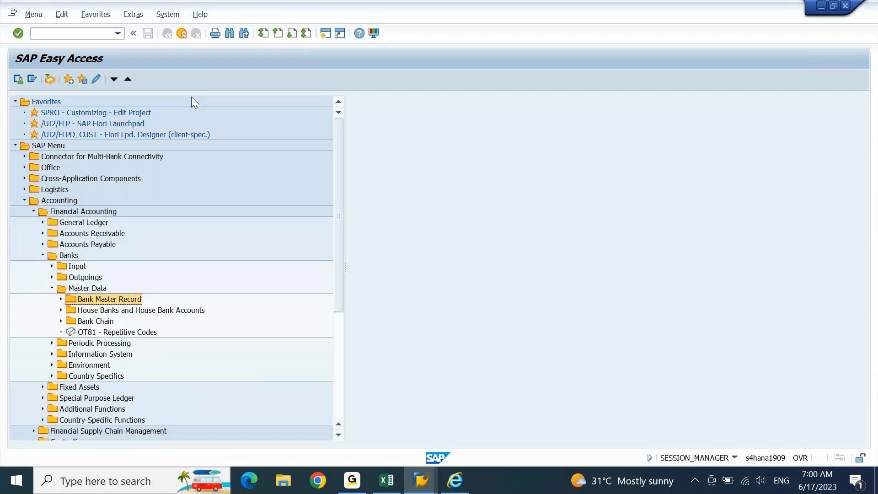
pyautogui.press('Down')
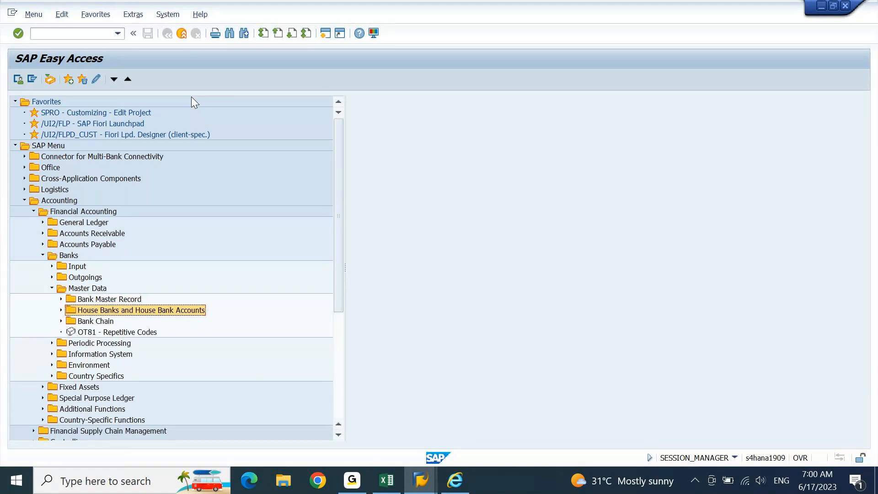
pyautogui.press('Right')
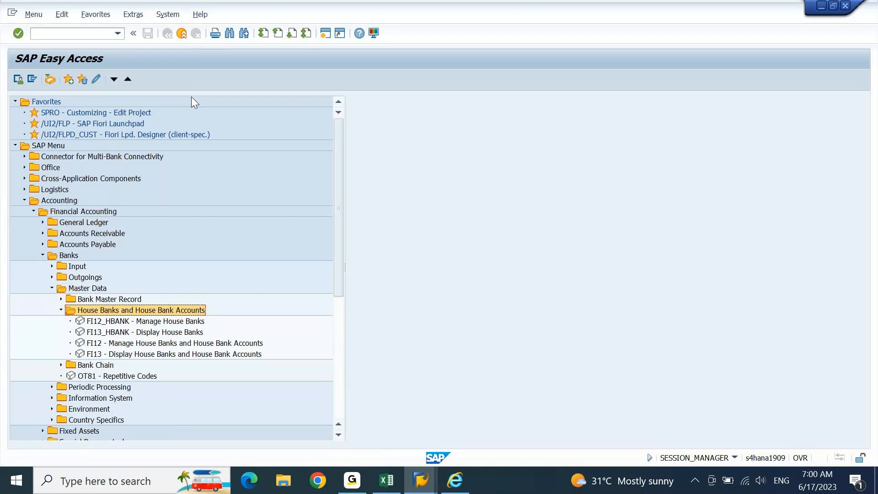
pyautogui.press('Down')
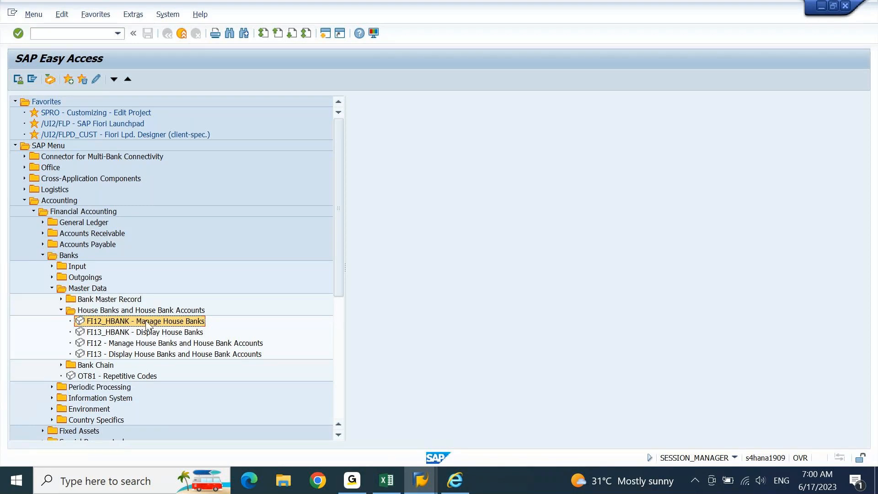
pyautogui.doubleClick(122, 325)
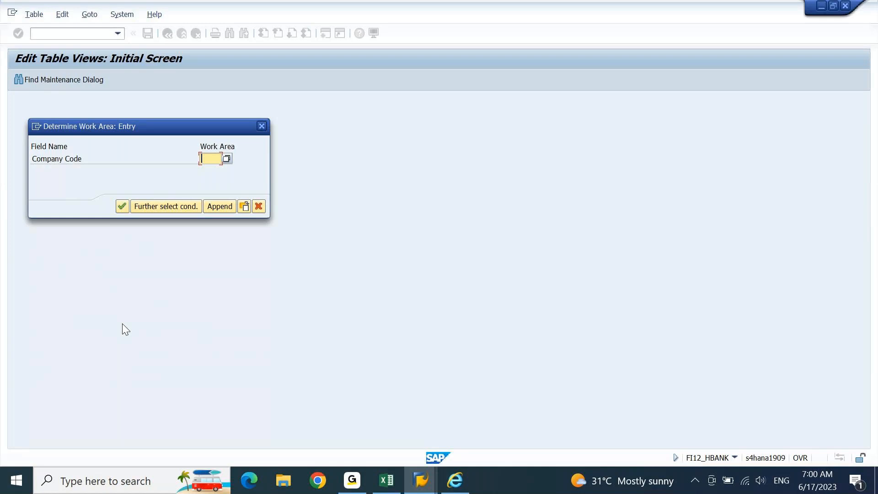
# Step: Open the house banks of company code DEIN and start a new entry
pyautogui.write('dein')
pyautogui.press('Return')
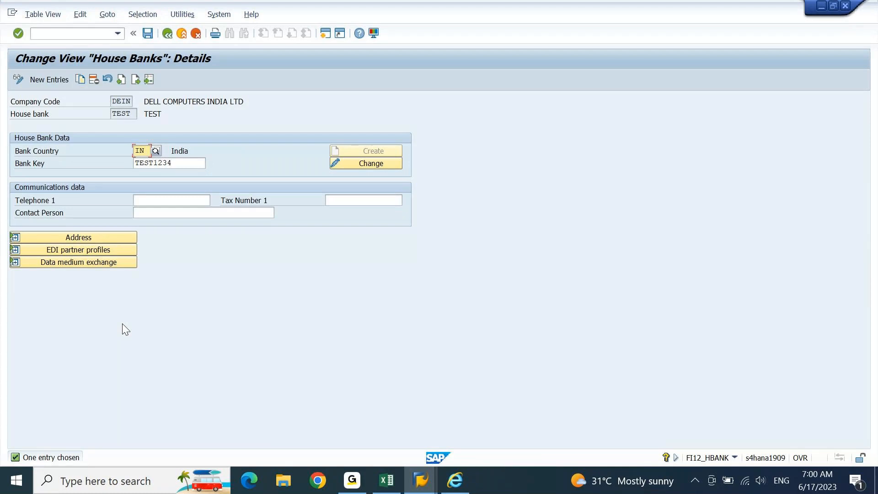
pyautogui.click(49, 79)
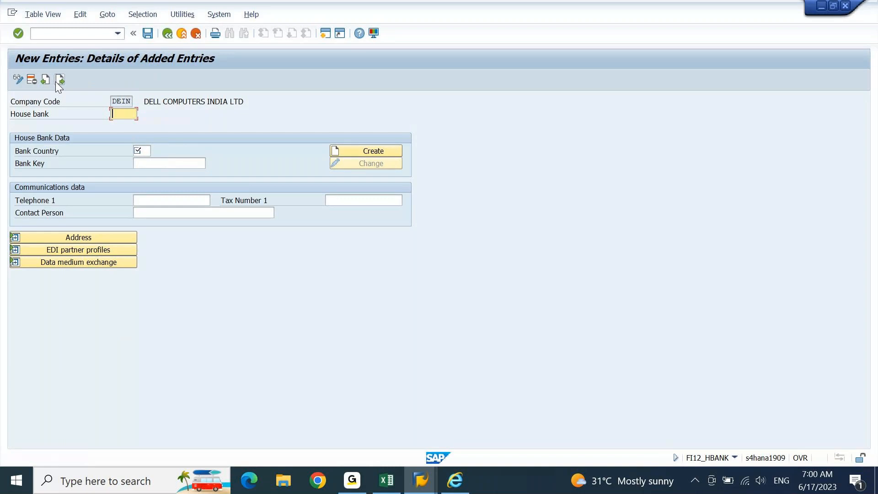
# Step: Enter house bank TSET1 with country IN and bank key TEST0000, and create its bank data
pyautogui.write('tset1')
pyautogui.press('Tab')
pyautogui.write('in')
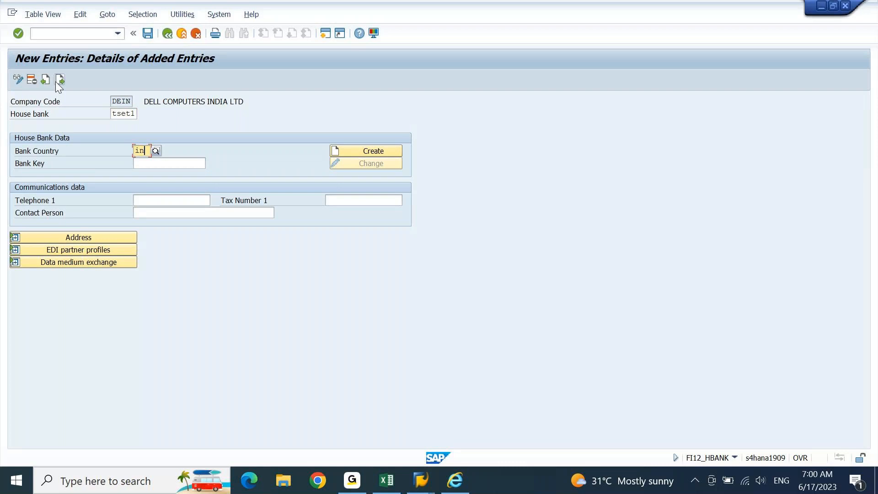
pyautogui.press('Tab')
pyautogui.write('test')
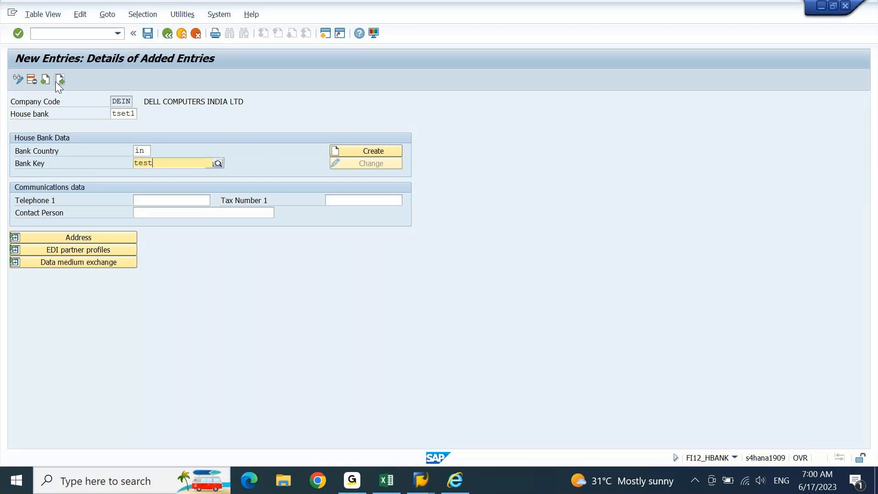
pyautogui.write('0000')
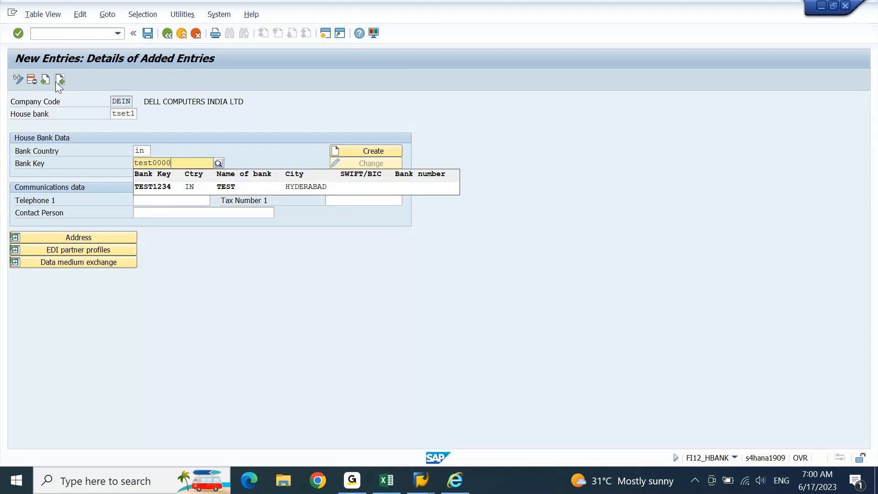
pyautogui.press('Return')
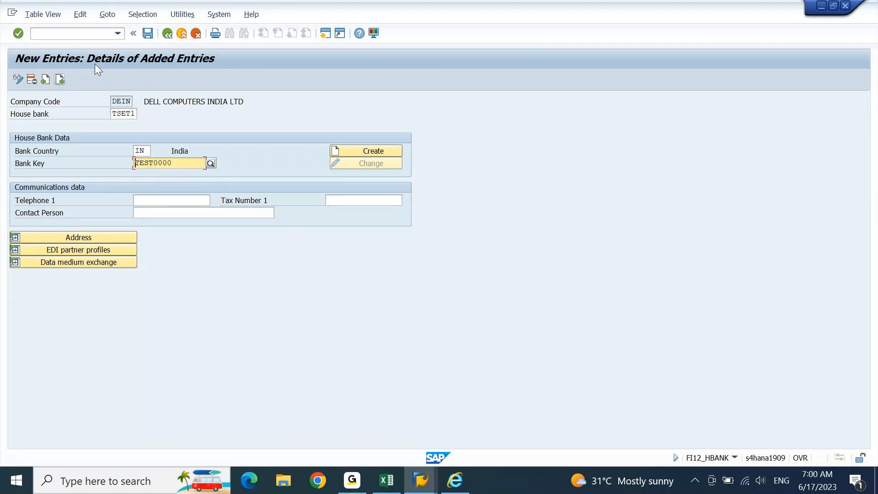
pyautogui.click(372, 153)
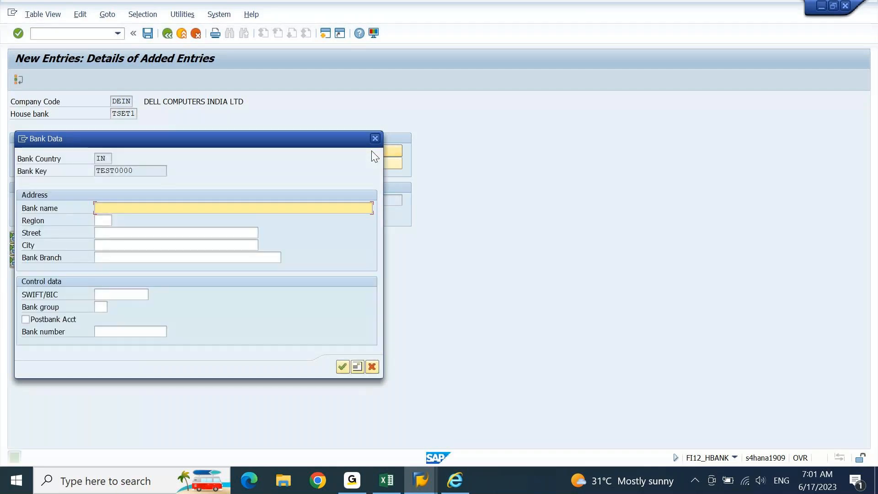
# Step: Name bank TEST0000 'test 0000' and save house bank TSET1
pyautogui.write('test 0000')
pyautogui.press('Return')
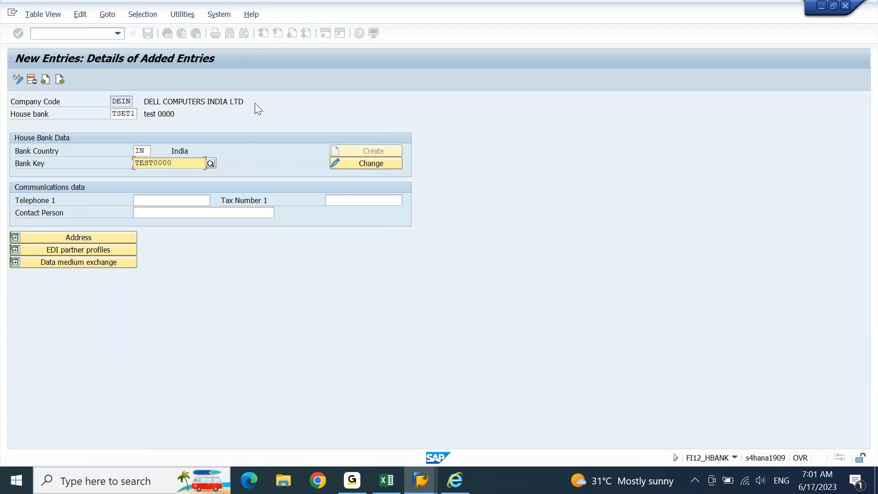
pyautogui.click(149, 35)
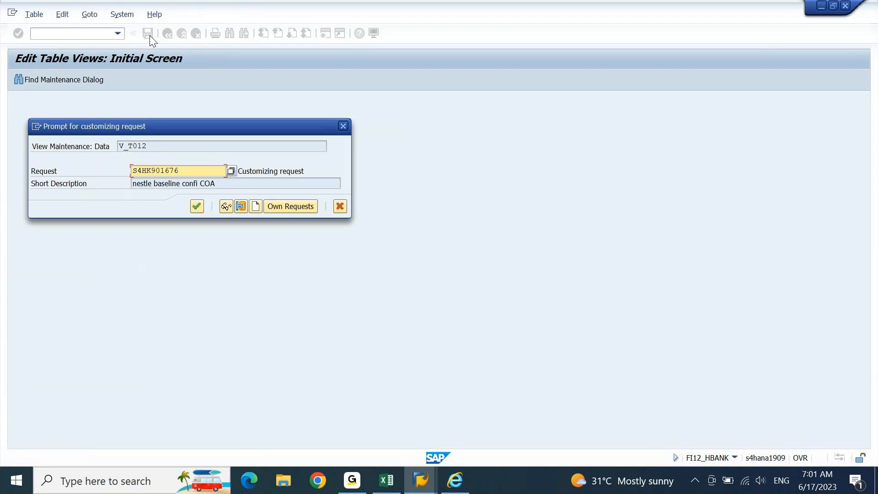
# Step: Confirm the customizing request and go back to the SAP Easy Access menu
pyautogui.press('Return')
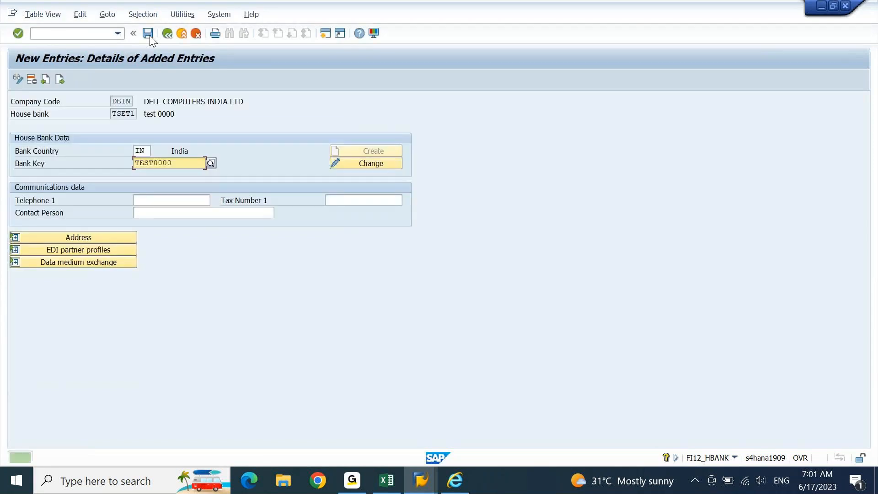
pyautogui.press('F3')
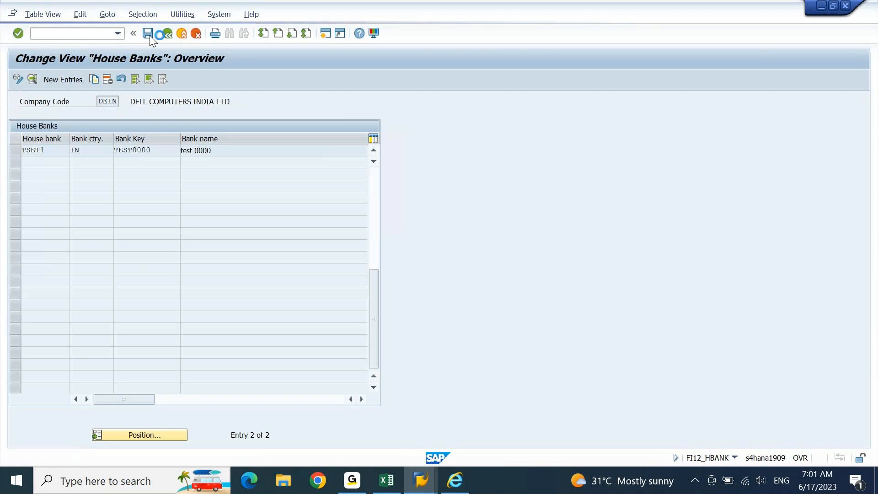
pyautogui.press('F3')
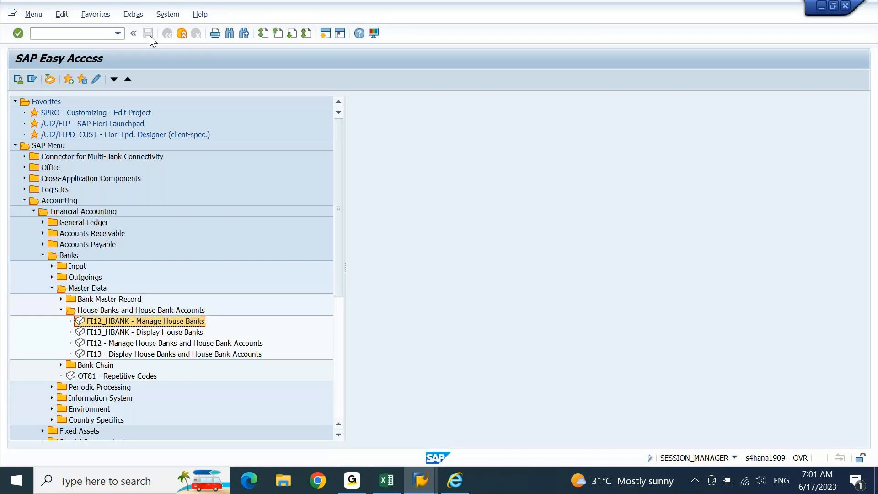
# Step: Launch the Manage House Banks and House Bank Accounts transaction from the menu tree
pyautogui.press('Down')
pyautogui.press('Down')
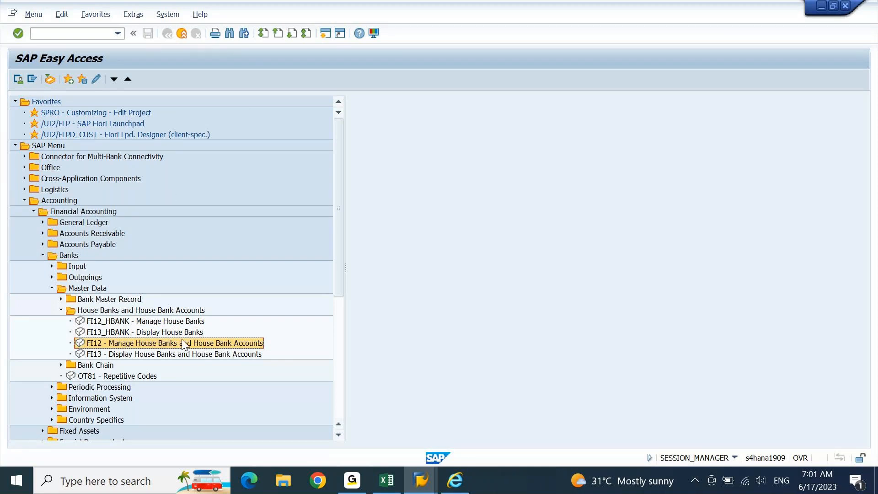
pyautogui.click(177, 322)
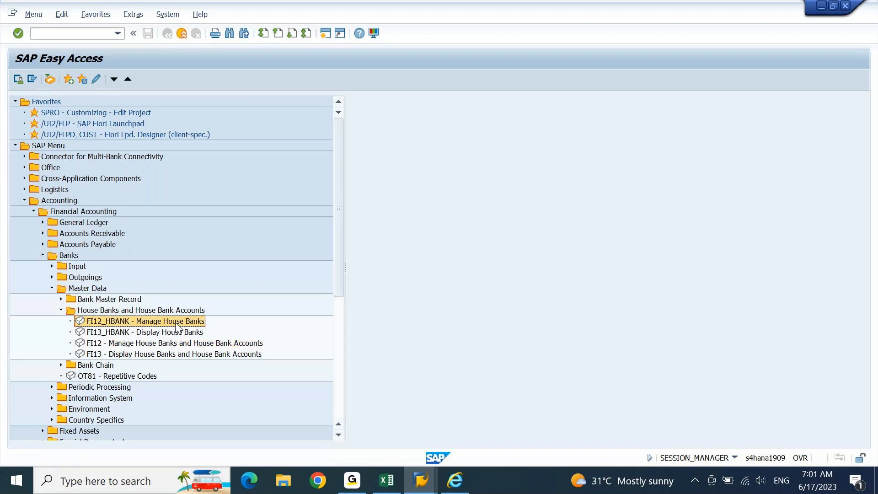
pyautogui.press('Down')
pyautogui.press('Down')
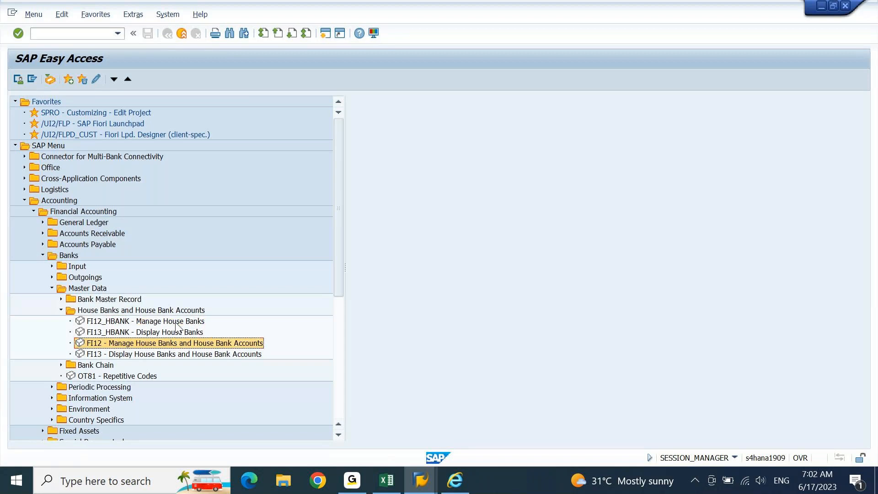
pyautogui.doubleClick(124, 345)
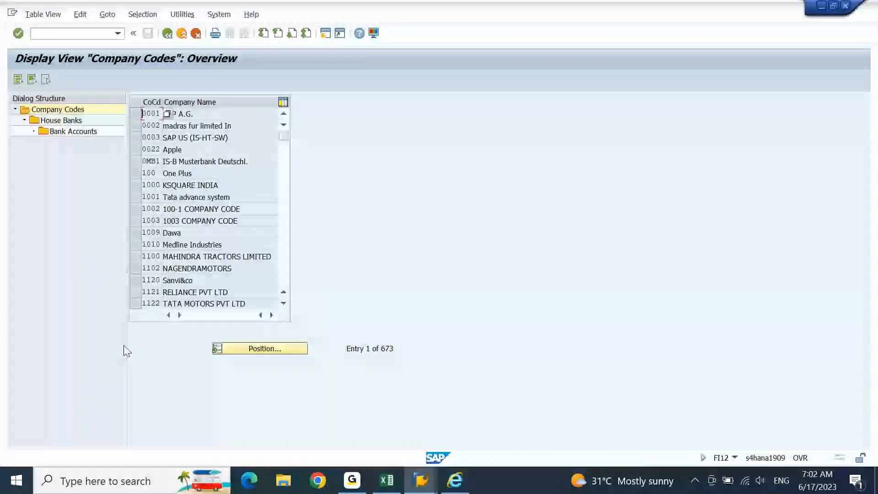
# Step: Jump to DEIN, open house bank TSET1's bank accounts and start a new bank account
pyautogui.click(285, 349)
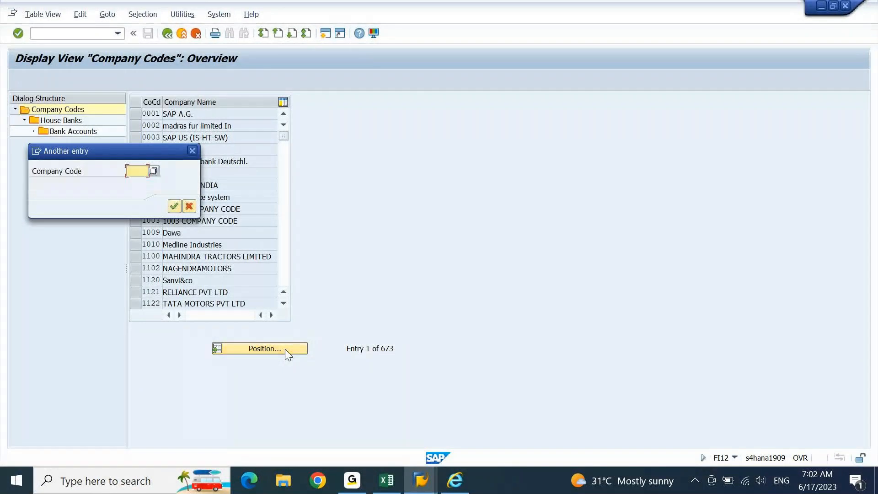
pyautogui.write('dein')
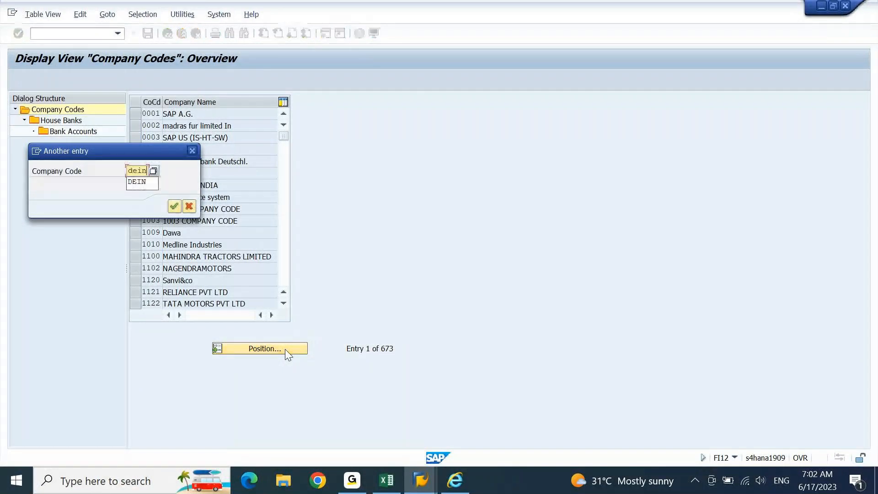
pyautogui.press('Return')
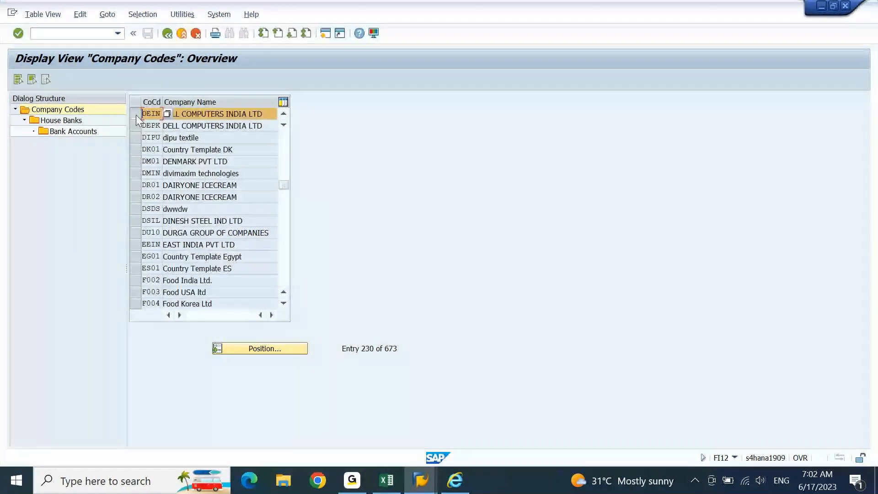
pyautogui.doubleClick(64, 121)
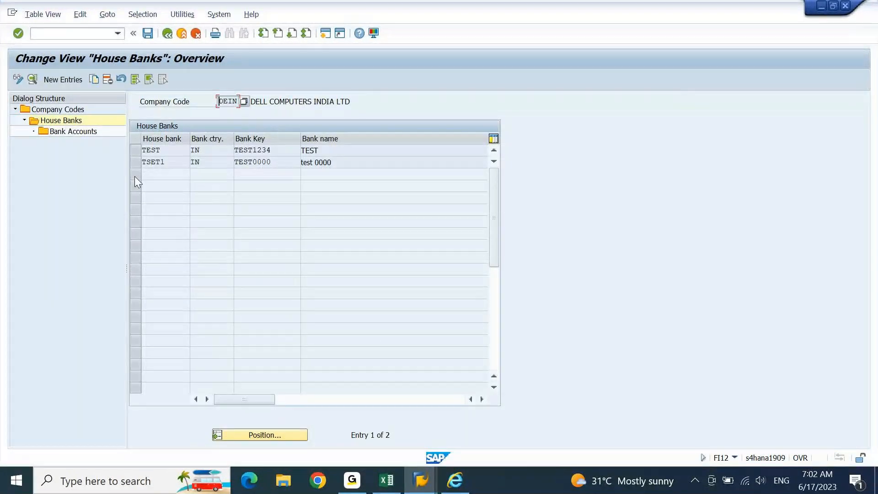
pyautogui.click(136, 163)
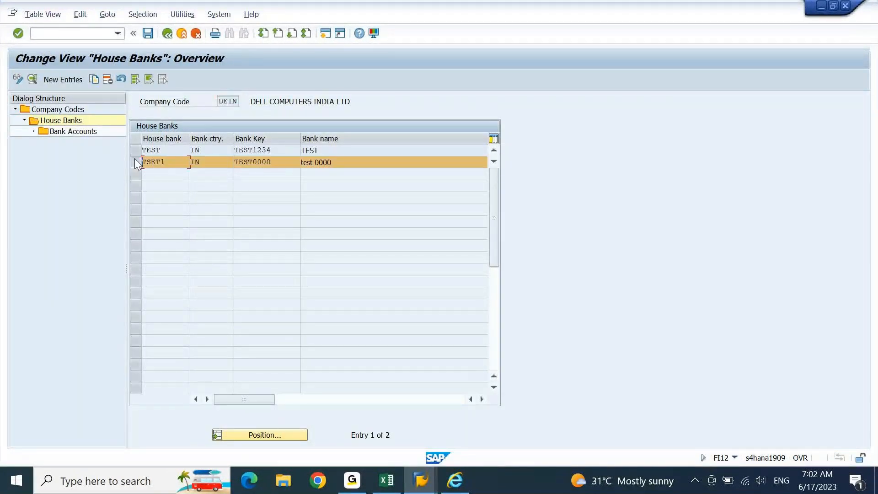
pyautogui.doubleClick(79, 133)
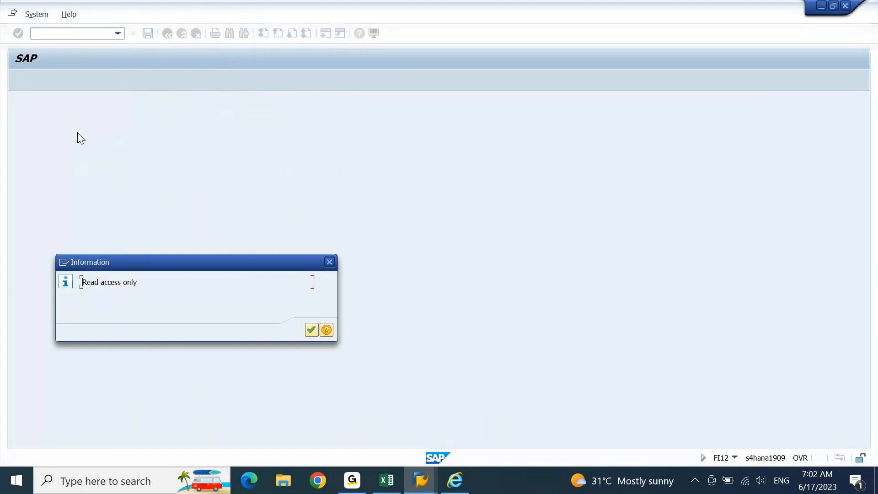
pyautogui.press('Return')
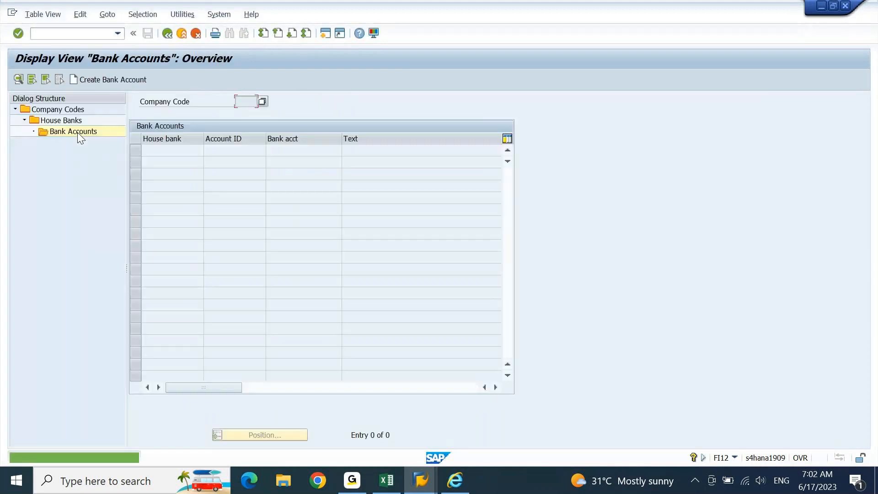
pyautogui.click(100, 80)
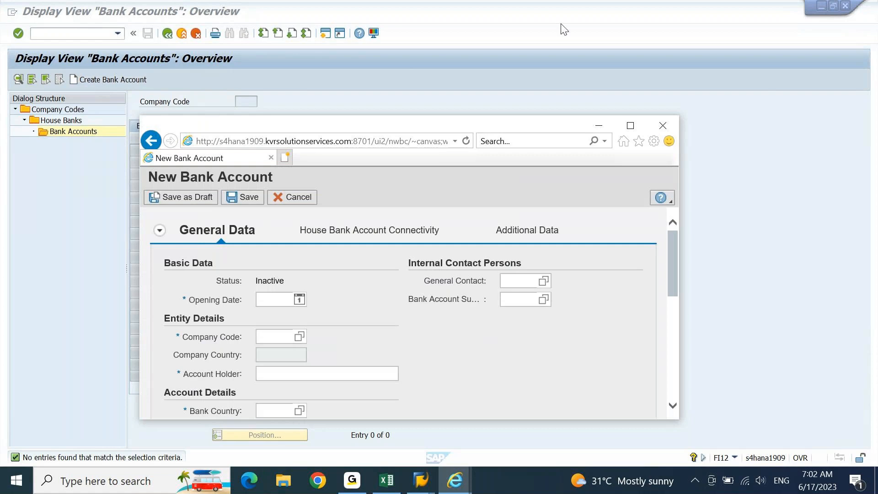
pyautogui.click(631, 127)
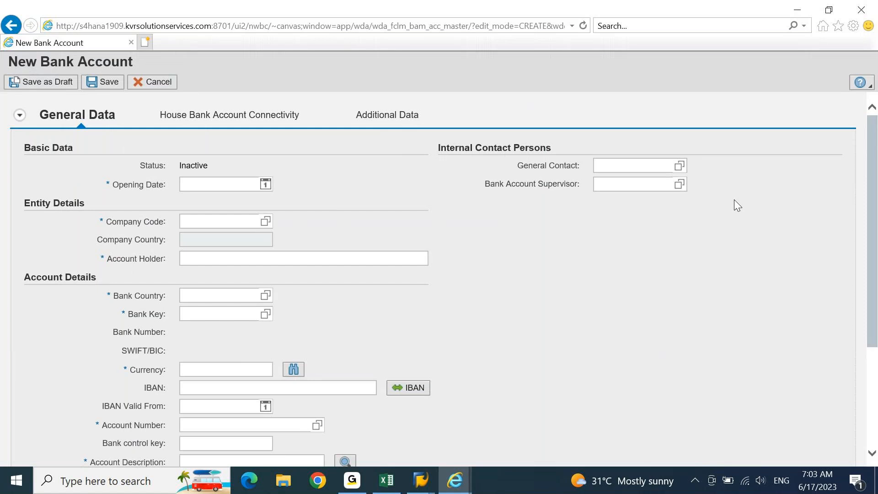
pyautogui.click(849, 10)
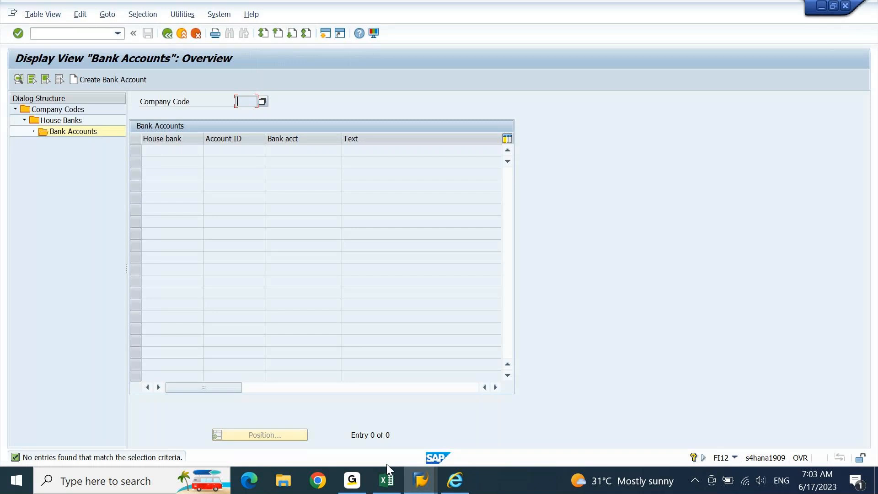
pyautogui.click(387, 480)
# Step: Copy 'Master Data' down into cell H2485 for 3. Bank Master
pyautogui.press('Right')
pyautogui.press('Right')
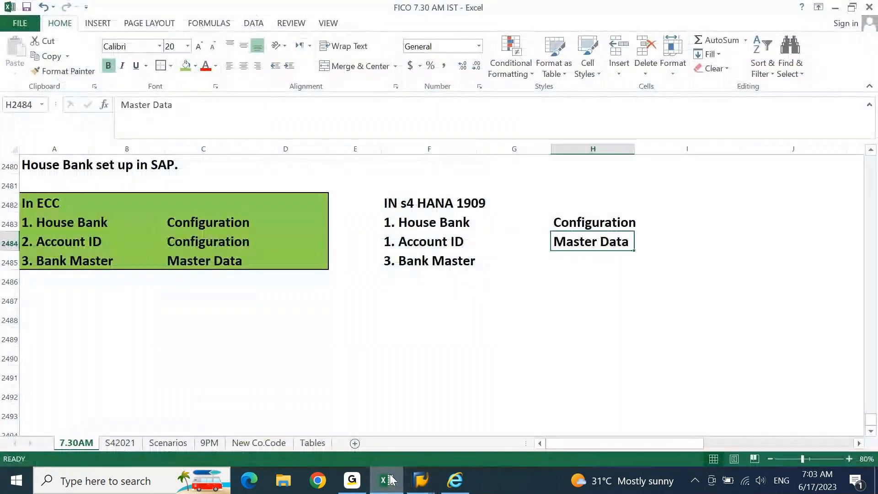
pyautogui.press('Down')
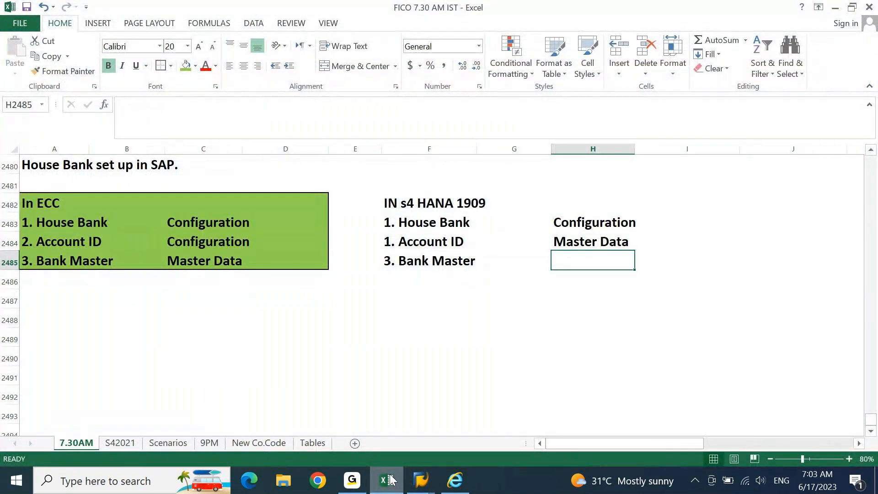
pyautogui.hotkey('ctrl', 'd')
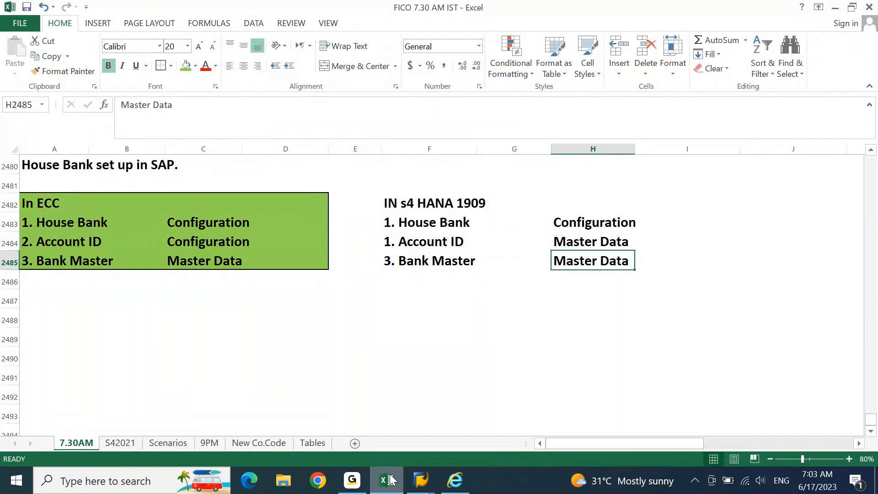
# Step: Fill the S4 HANA 1909 block F2482:I2485 yellow
pyautogui.moveTo(398, 199); pyautogui.dragTo(631, 271)
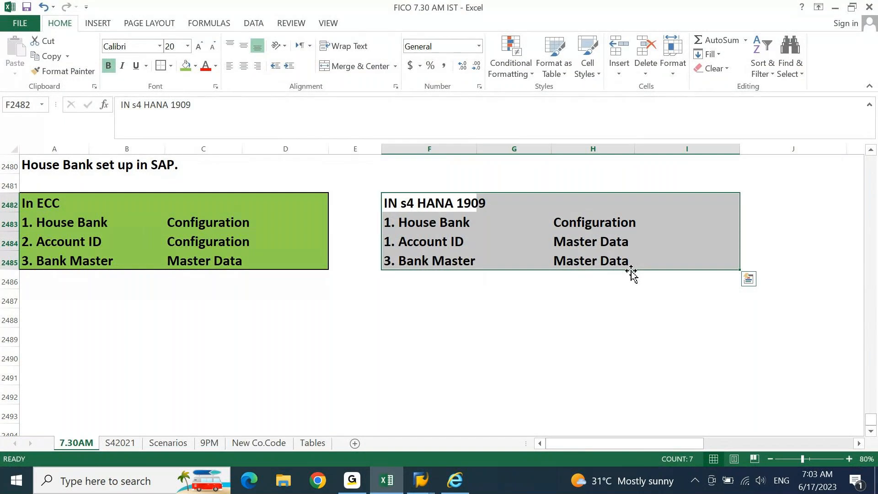
pyautogui.click(196, 66)
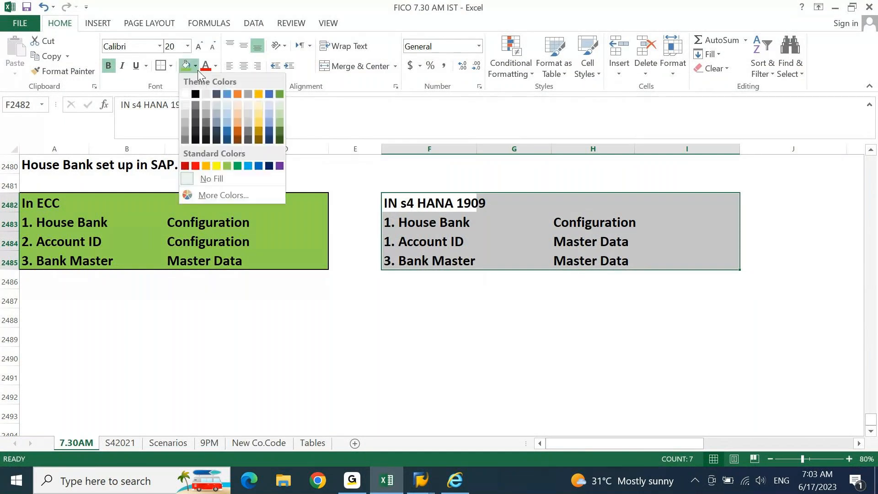
pyautogui.click(216, 165)
pyautogui.click(279, 318)
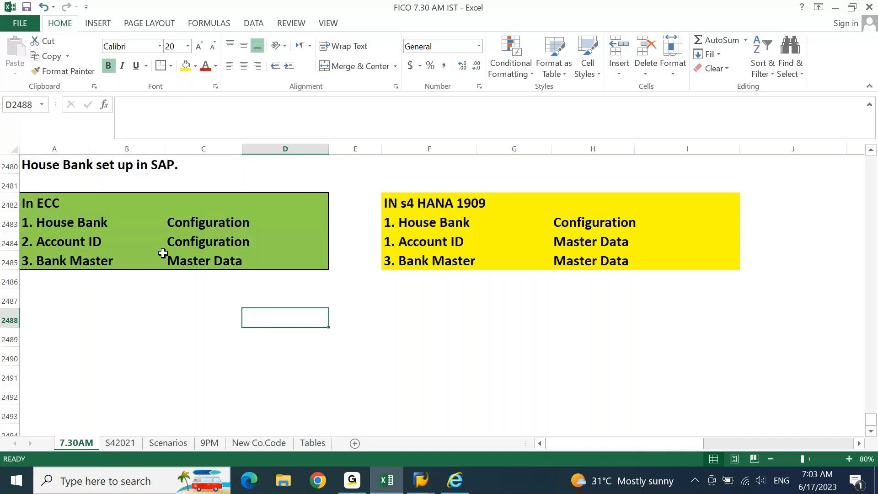
pyautogui.click(197, 234)
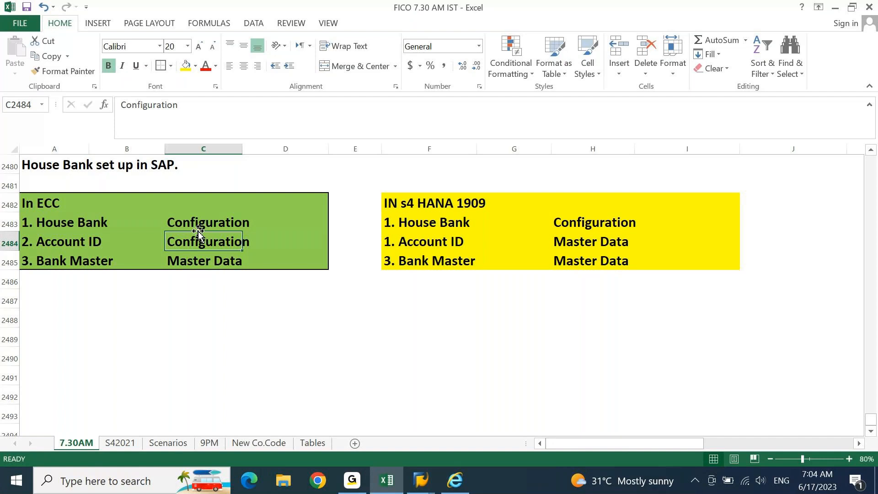
pyautogui.press('Right')
pyautogui.press('Right')
pyautogui.press('Down')
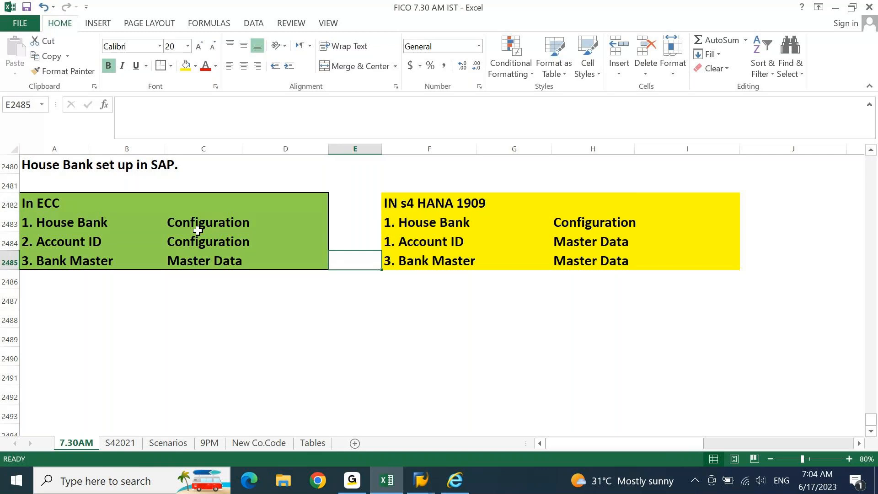
pyautogui.press('Home')
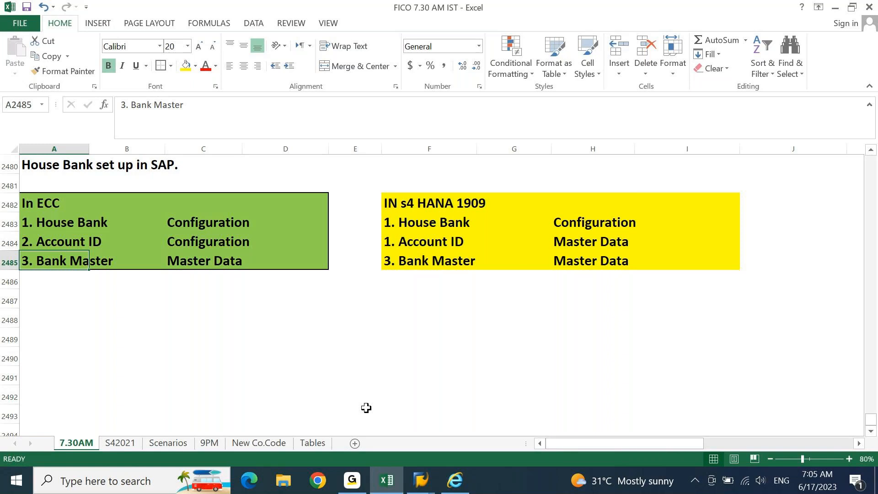
# Step: Bring the Bank Accounts overview forward and leave it for SAP Easy Access with /n
pyautogui.click(421, 480)
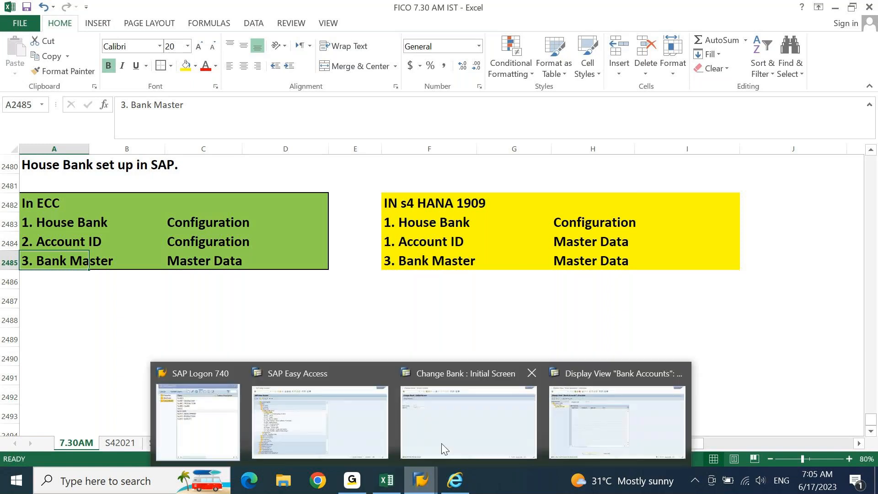
pyautogui.click(442, 450)
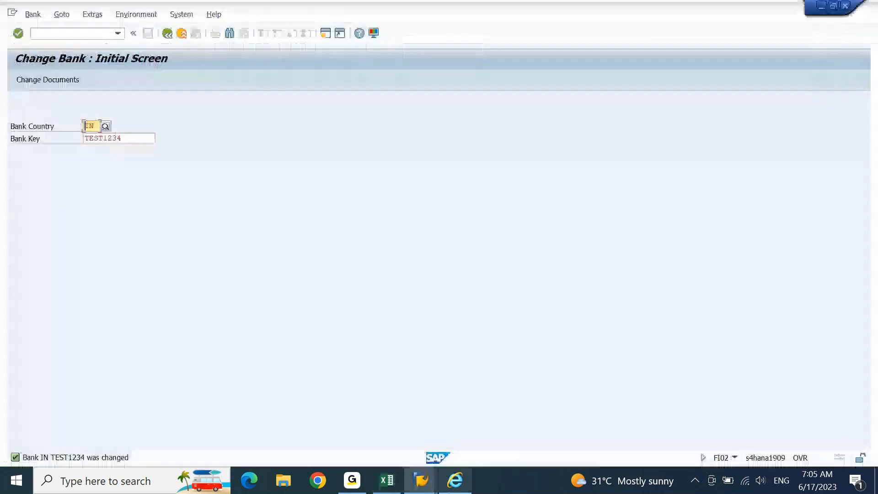
pyautogui.click(430, 488)
pyautogui.click(366, 426)
pyautogui.click(107, 34)
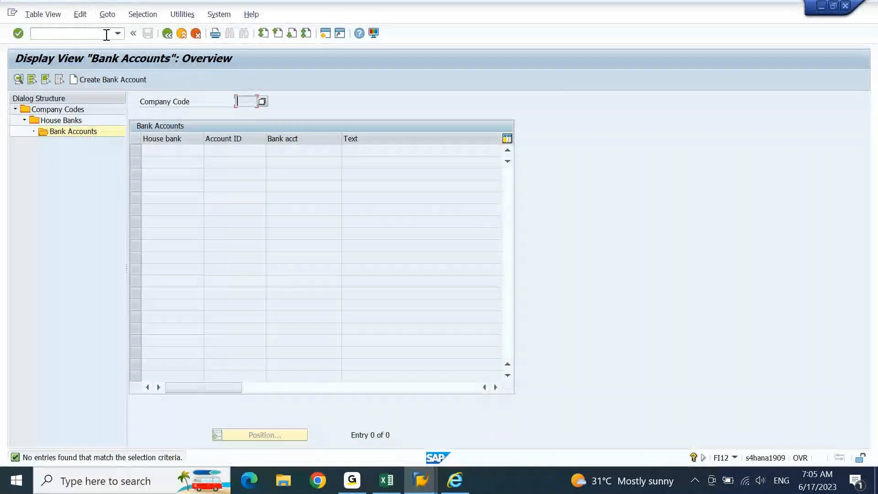
pyautogui.write('/n')
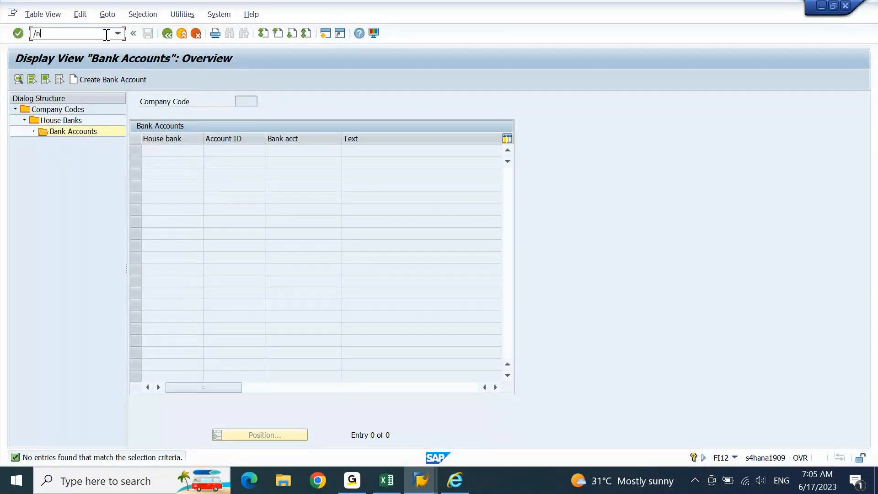
pyautogui.press('Return')
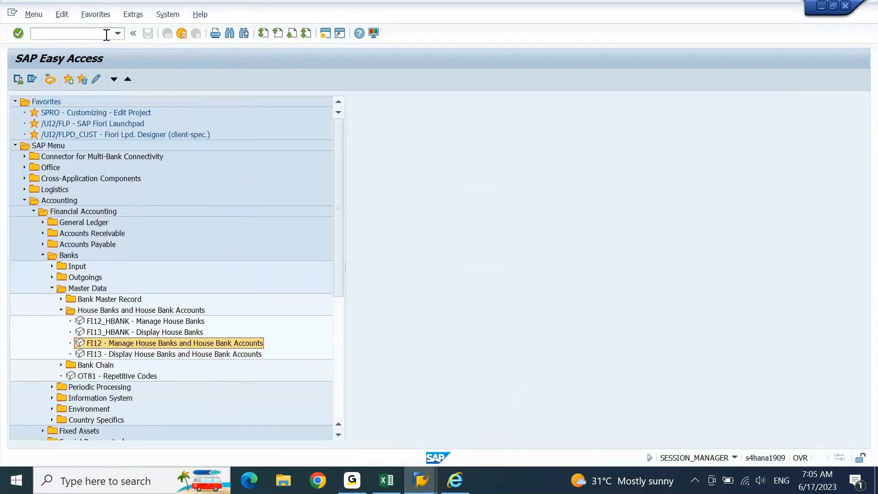
# Step: Start transaction BP and search for business partners named 'toshiba'
pyautogui.click(107, 34)
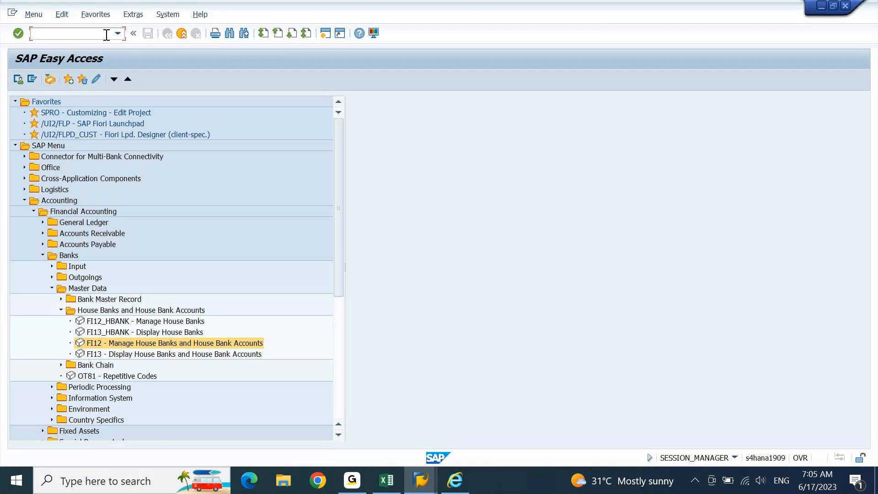
pyautogui.write('bp')
pyautogui.press('Return')
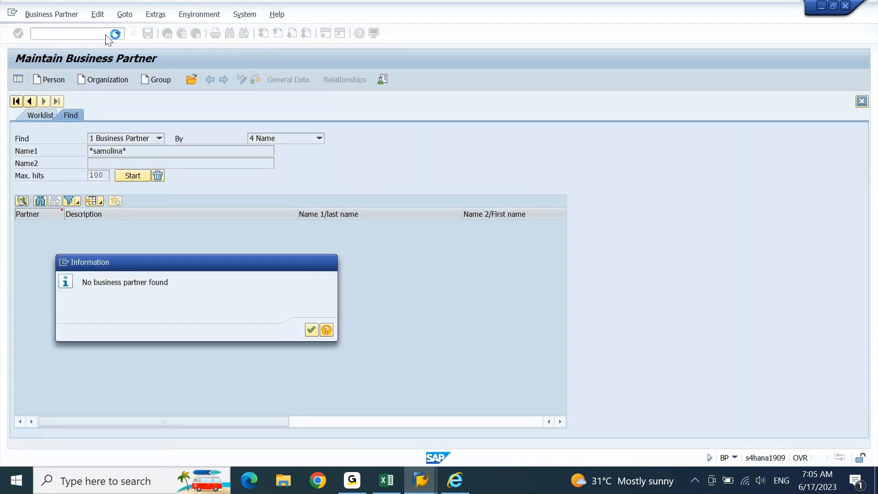
pyautogui.press('Return')
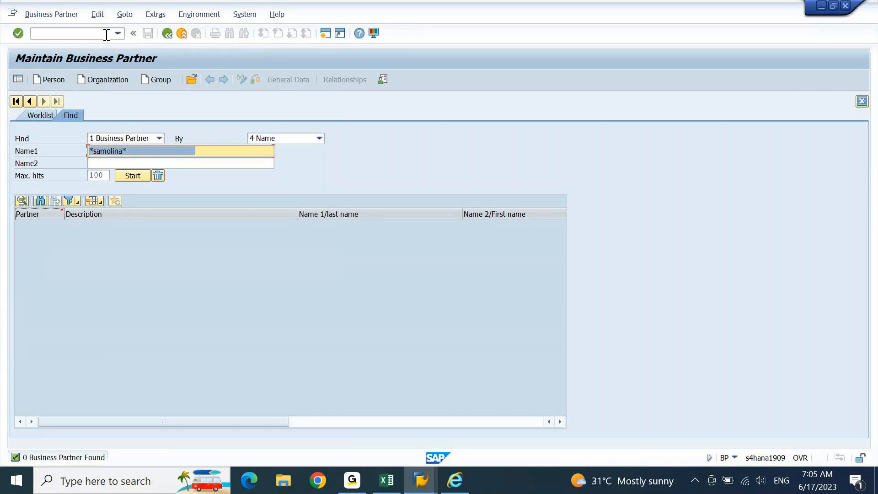
pyautogui.hotkey('shift', 'Right')
pyautogui.hotkey('shift', 'Right')
pyautogui.hotkey('shift', 'Right')
pyautogui.hotkey('shift', 'Right')
pyautogui.hotkey('shift', 'Right')
pyautogui.hotkey('shift', 'Right')
pyautogui.hotkey('shift', 'Right')
pyautogui.hotkey('shift', 'Right')
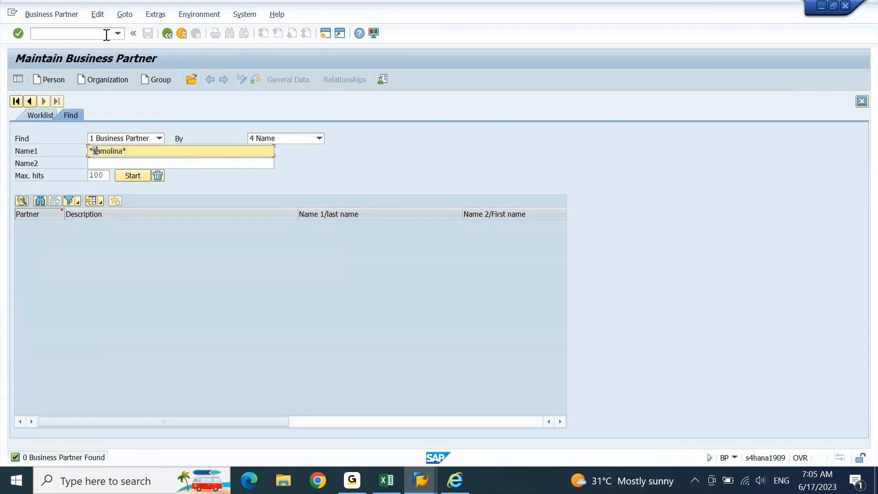
pyautogui.write('toshiba')
pyautogui.press('Return')
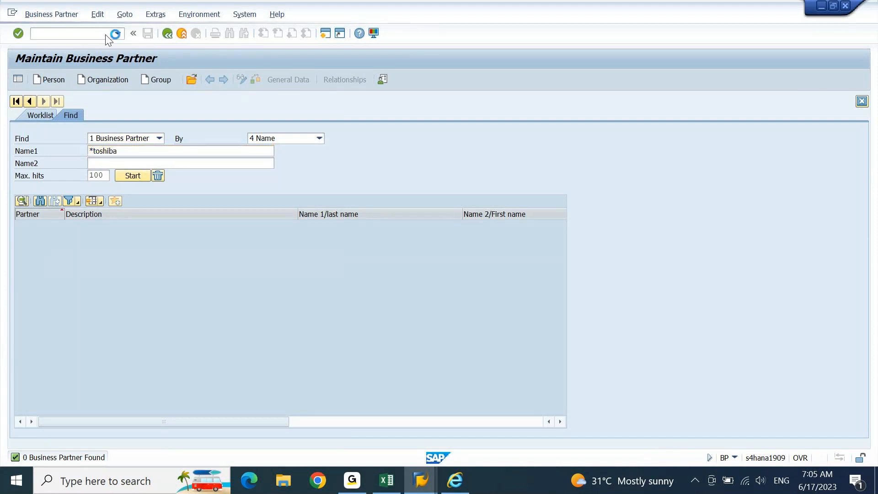
# Step: Open the Toshiba partner, show Payment Transactions and switch to change mode
pyautogui.doubleClick(128, 225)
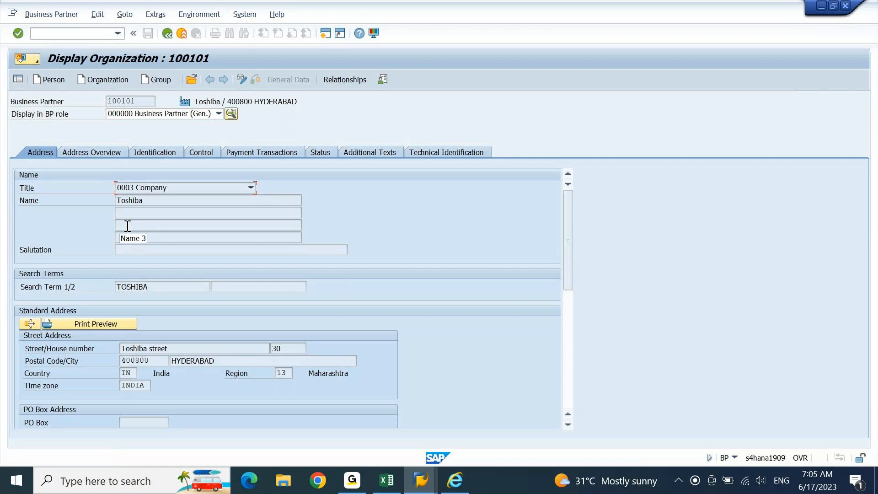
pyautogui.click(265, 151)
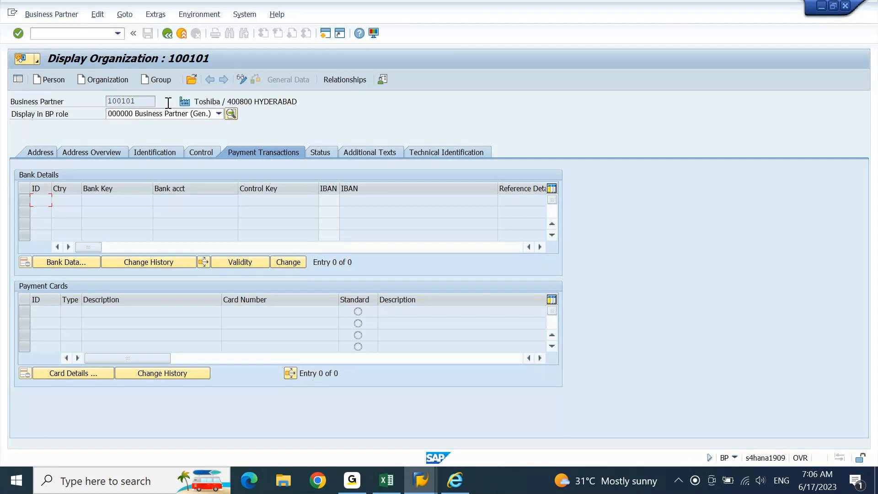
pyautogui.click(241, 80)
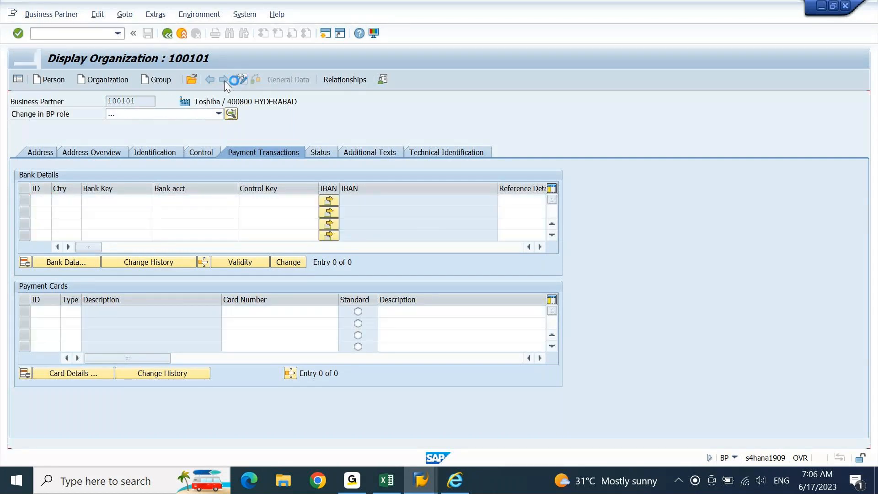
# Step: Add bank details row 01 with country IN and bank key CICI8765 for partner 100101
pyautogui.click(45, 202)
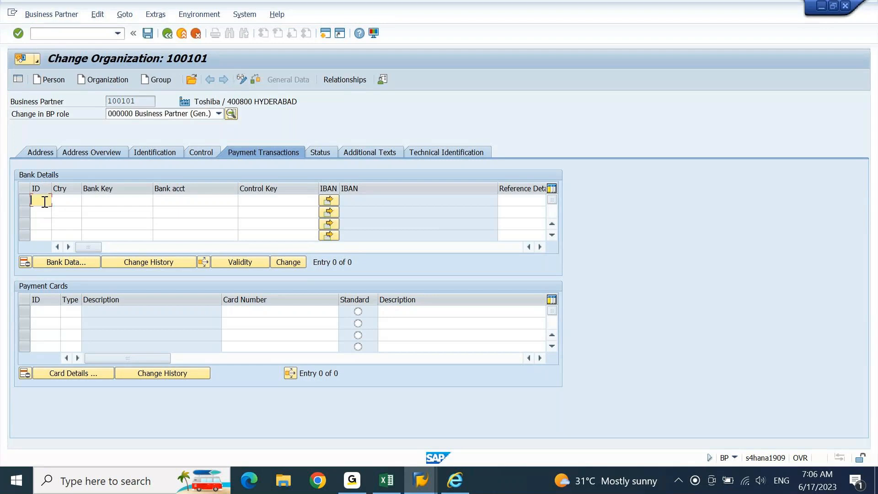
pyautogui.write('01')
pyautogui.press('Tab')
pyautogui.write('in')
pyautogui.press('Tab')
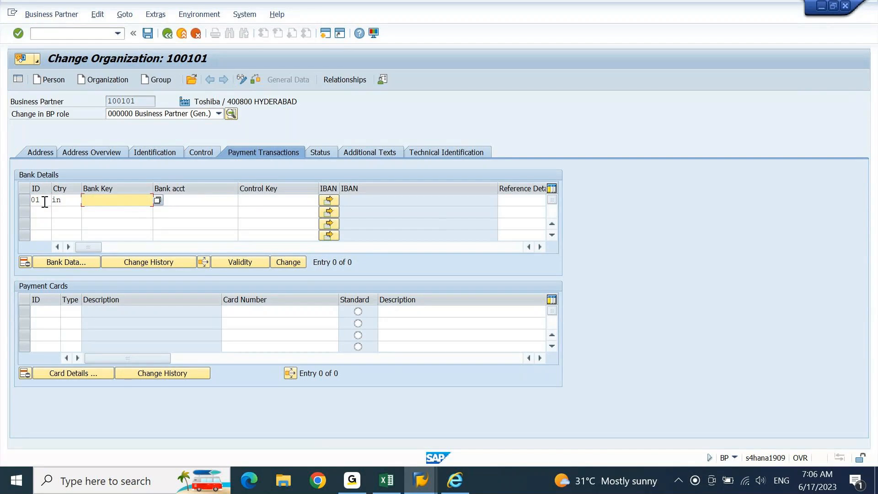
pyautogui.write('cici8765')
pyautogui.press('Tab')
pyautogui.press('Return')
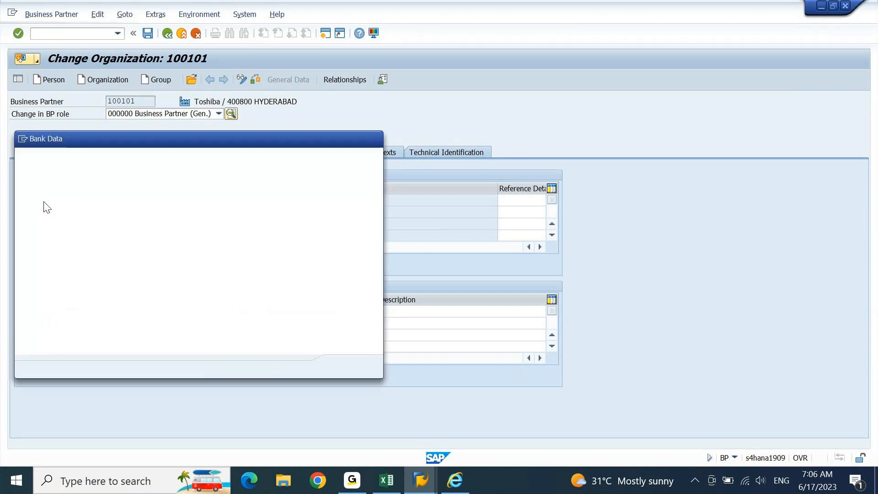
# Step: Move the Bank Data form aside and copy the bank key CICI8765
pyautogui.moveTo(166, 138); pyautogui.dragTo(484, 77)
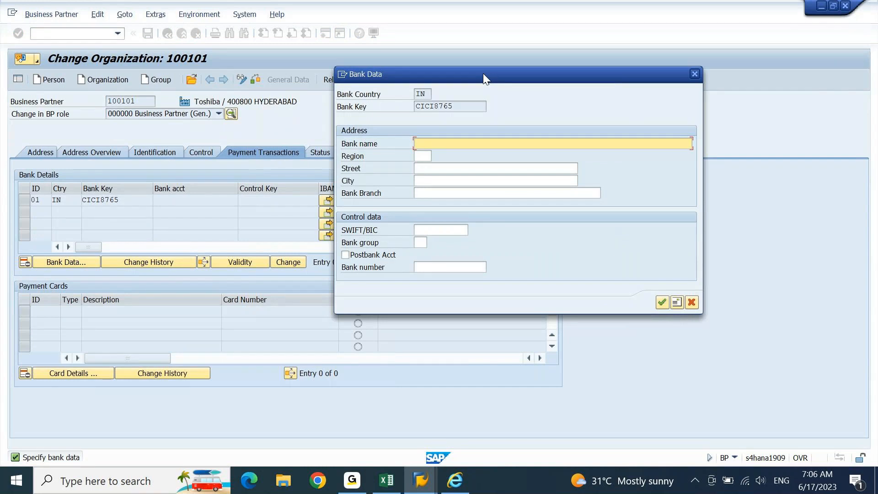
pyautogui.moveTo(457, 106); pyautogui.dragTo(420, 115)
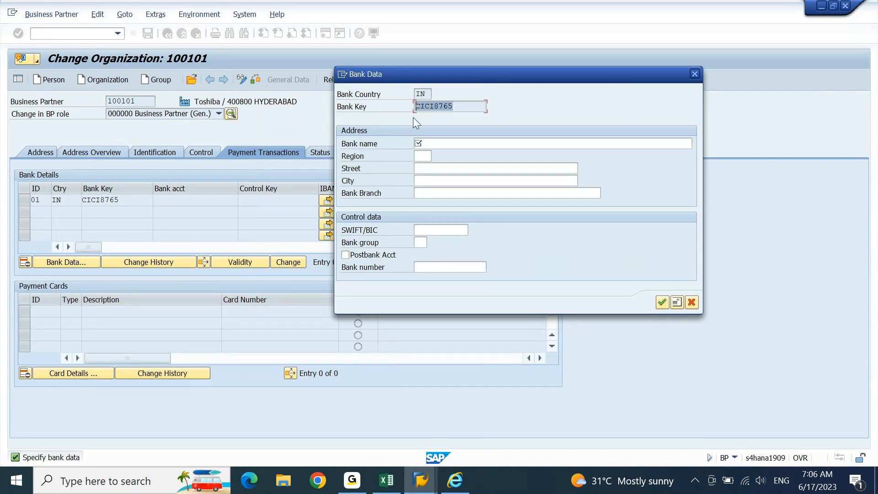
pyautogui.hotkey('ctrl', 'c')
# Step: In Change Bank, replace bank key TEST1234 with CICI8765 and look it up for country IN
pyautogui.moveTo(435, 478)
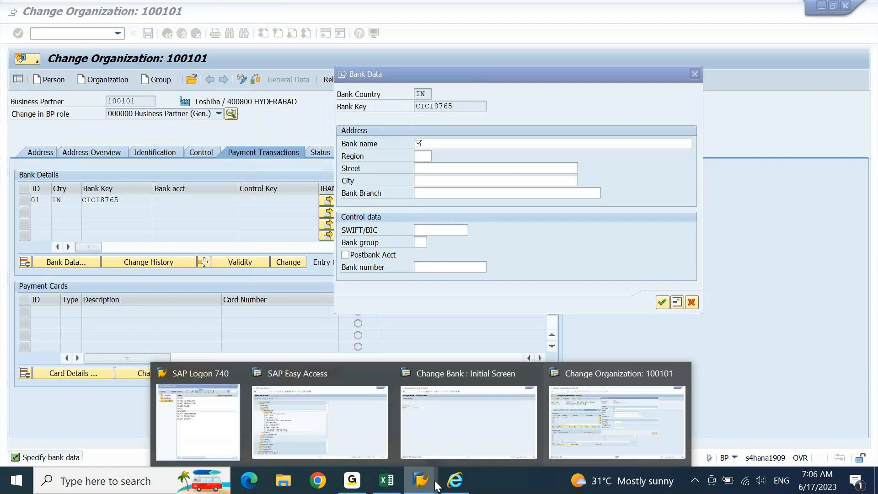
pyautogui.click(512, 414)
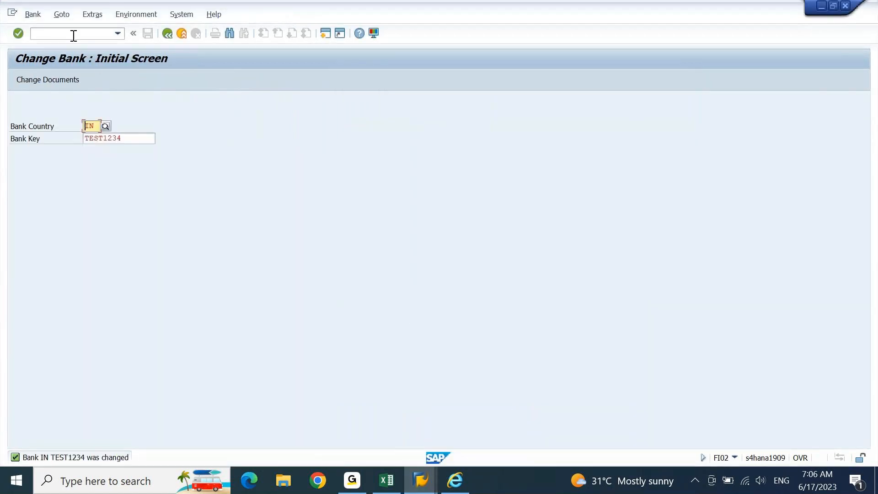
pyautogui.press('Tab')
pyautogui.hotkey('shift', 'End')
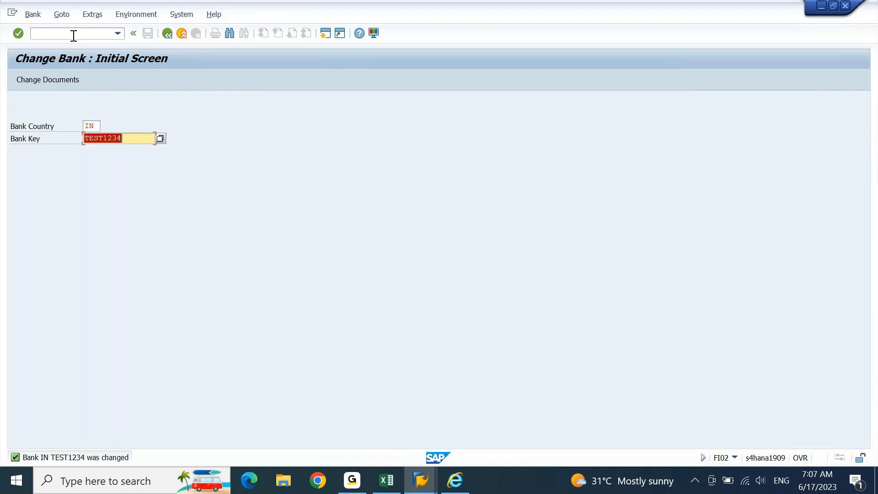
pyautogui.hotkey('ctrl', 'v')
pyautogui.press('Return')
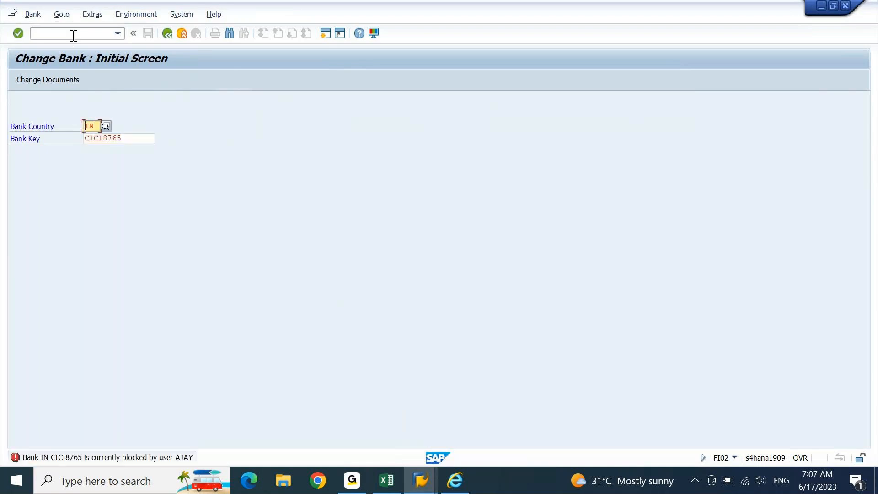
# Step: Close the partner's Bank Data form unfilled and leave to SAP Easy Access with /n
pyautogui.click(427, 489)
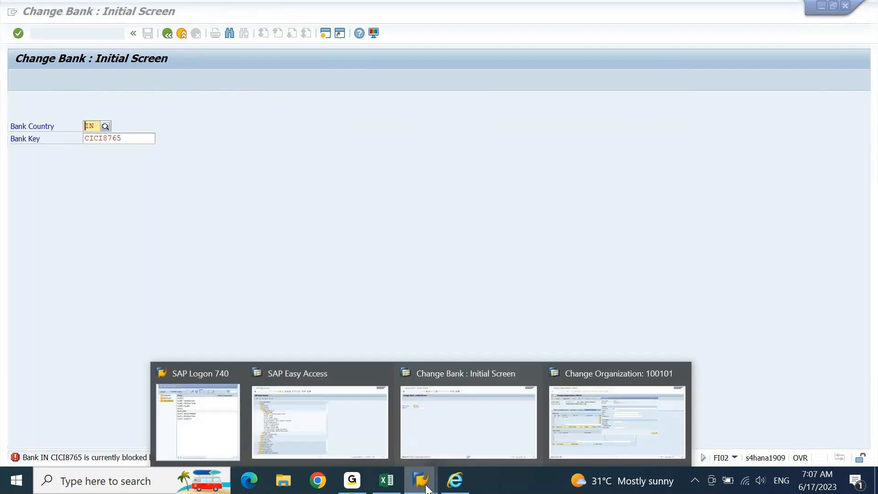
pyautogui.click(617, 416)
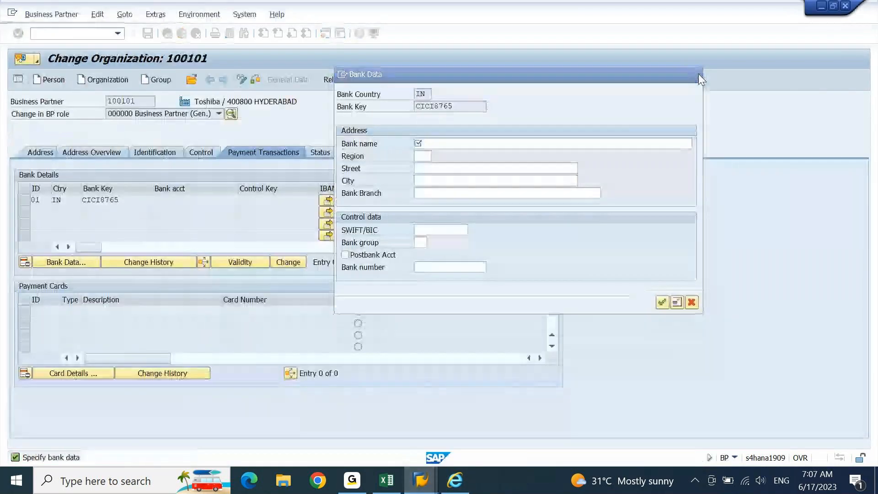
pyautogui.click(698, 73)
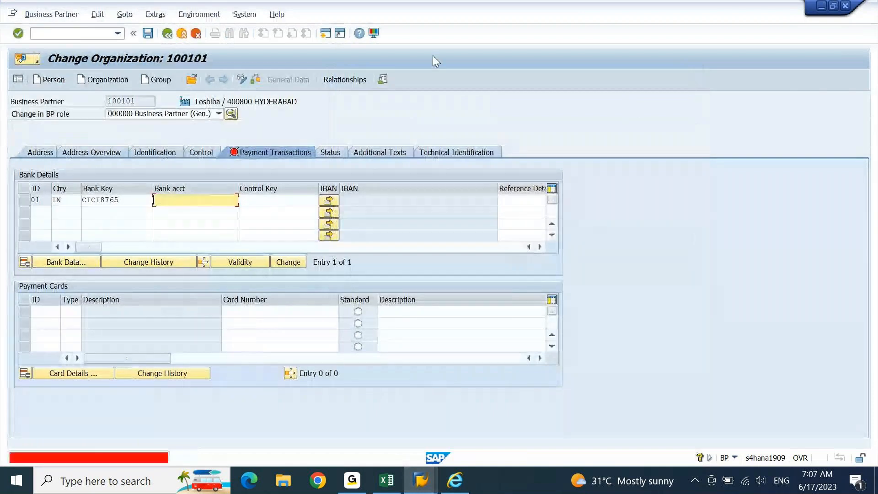
pyautogui.click(87, 33)
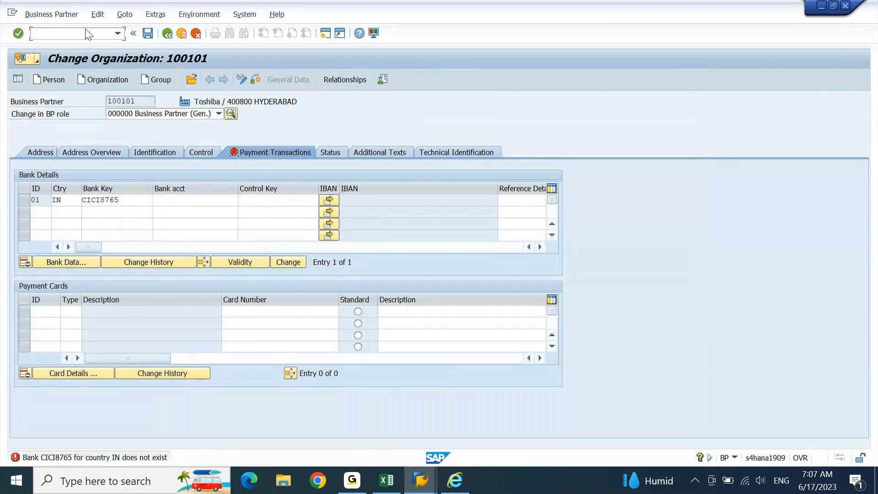
pyautogui.write('/n')
pyautogui.press('Return')
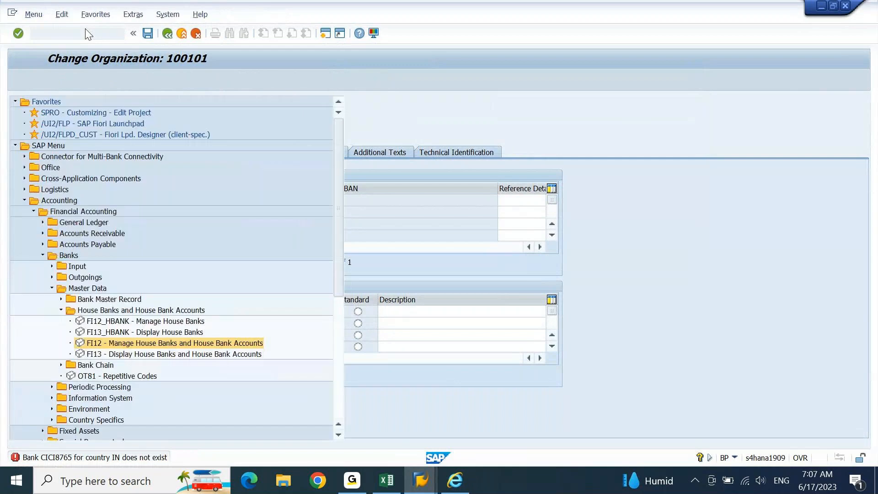
# Step: Recheck bank CICI8765 in Change Bank and call F4 help on the bank key
pyautogui.click(139, 138)
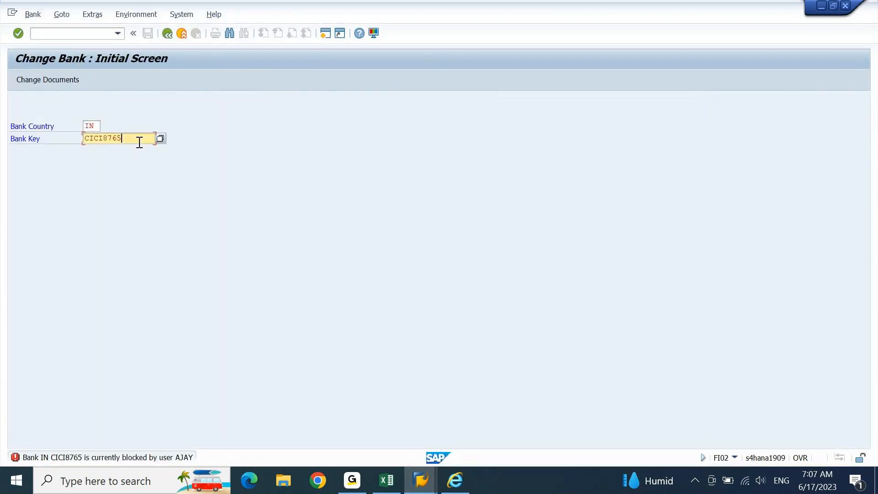
pyautogui.press('Return')
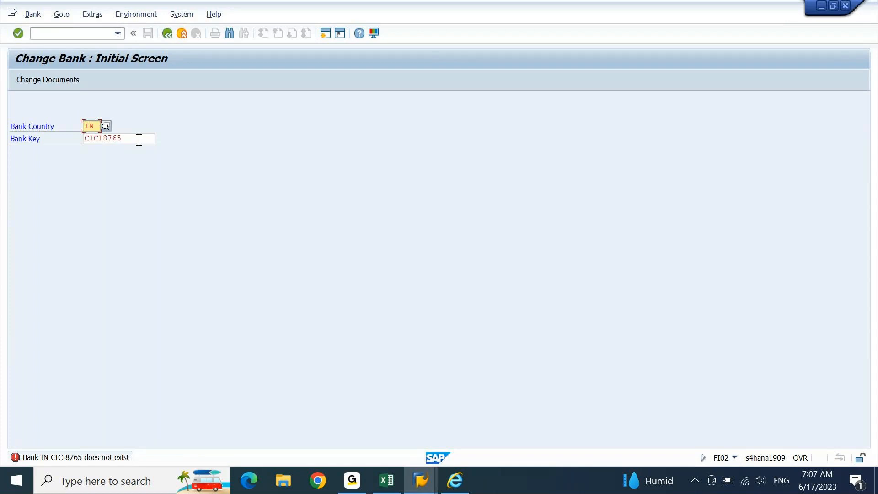
pyautogui.press('Tab')
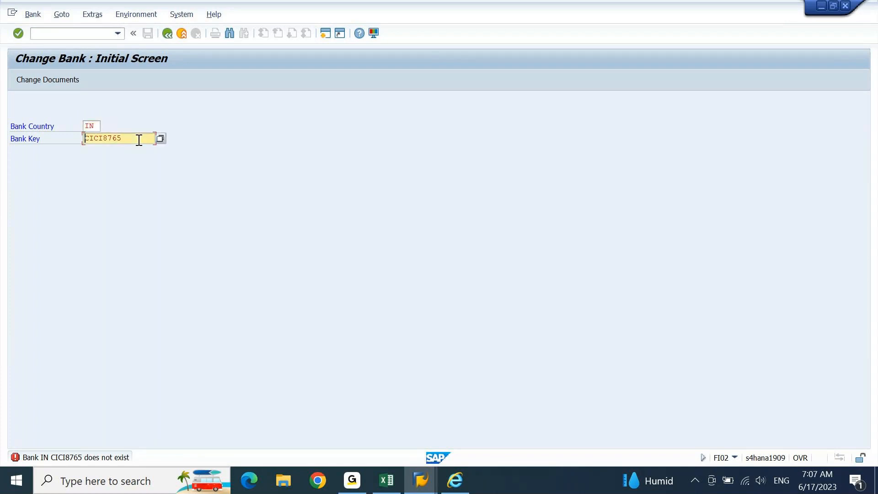
pyautogui.press('F4')
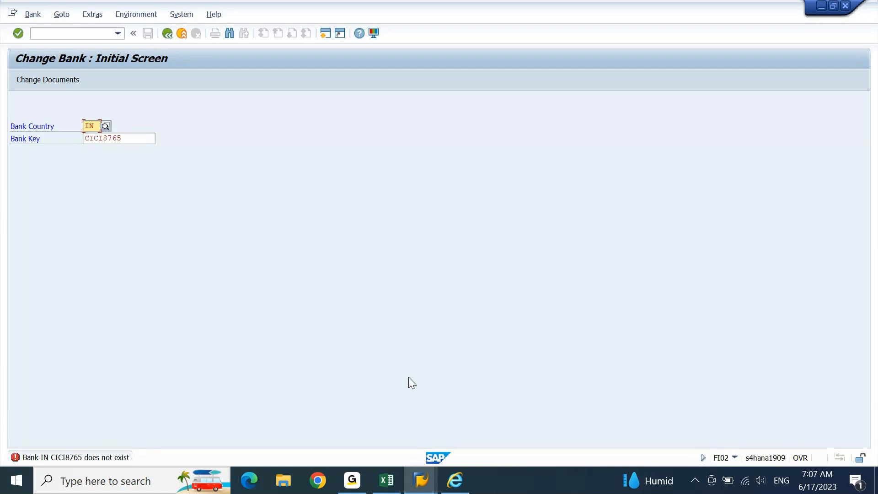
pyautogui.click(425, 484)
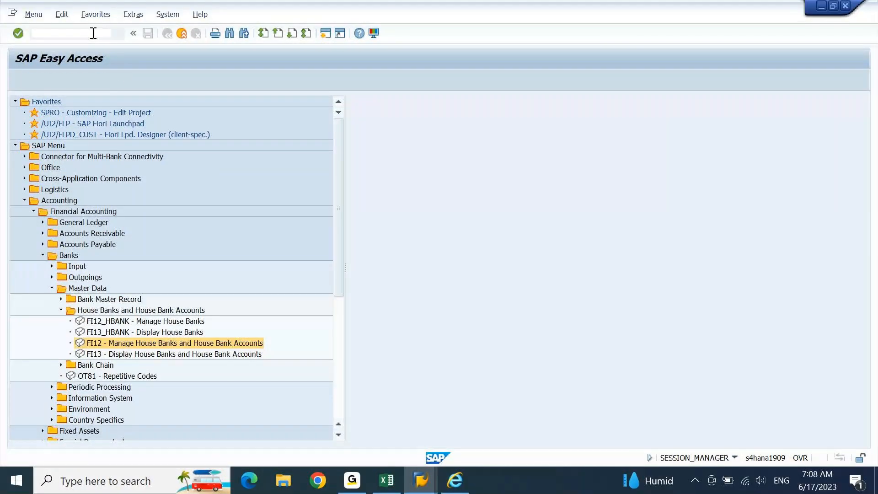
# Step: Reopen business partner 100101 via BP and re-enter bank row 01, IN, CICI8765
pyautogui.click(92, 33)
pyautogui.write('bp')
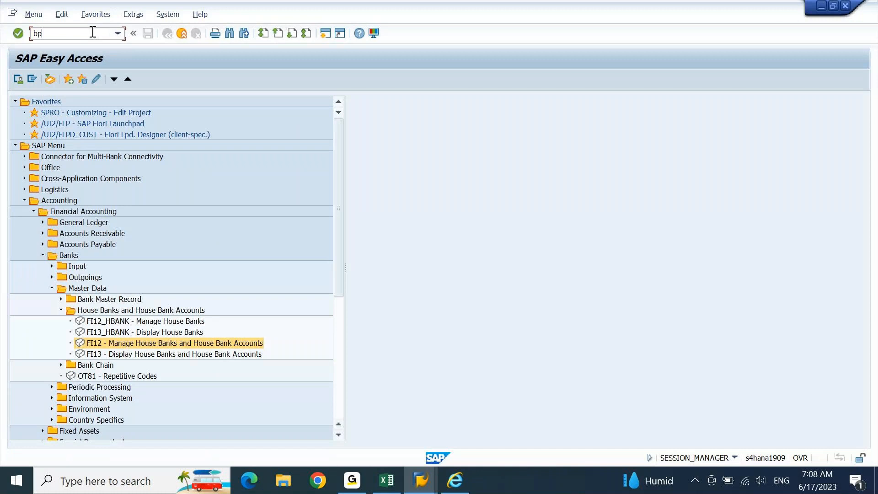
pyautogui.press('Return')
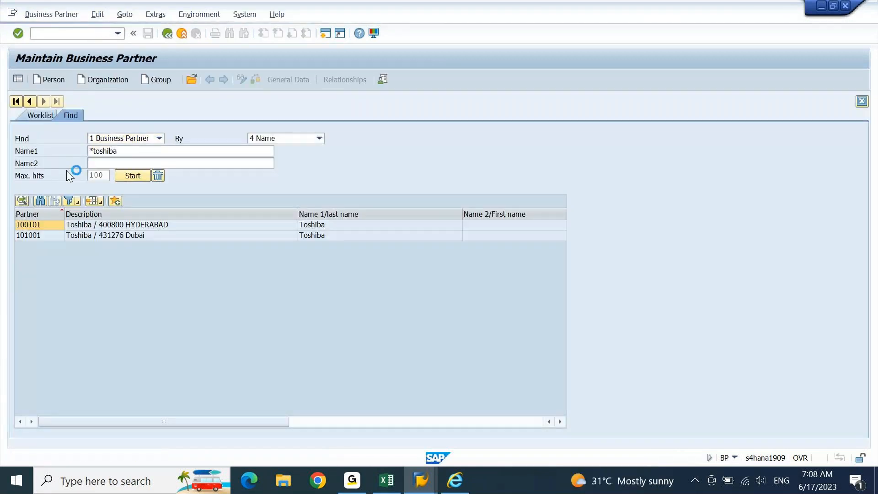
pyautogui.doubleClick(72, 227)
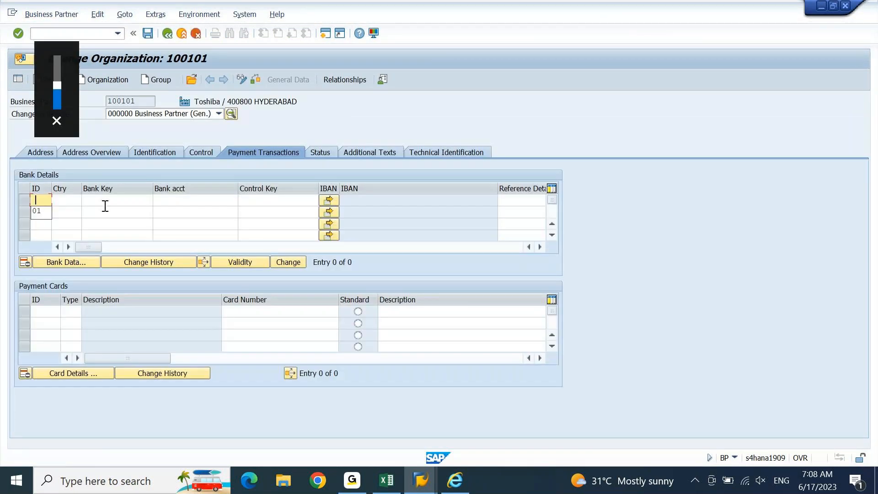
pyautogui.write('01')
pyautogui.press('Tab')
pyautogui.write('in')
pyautogui.press('Tab')
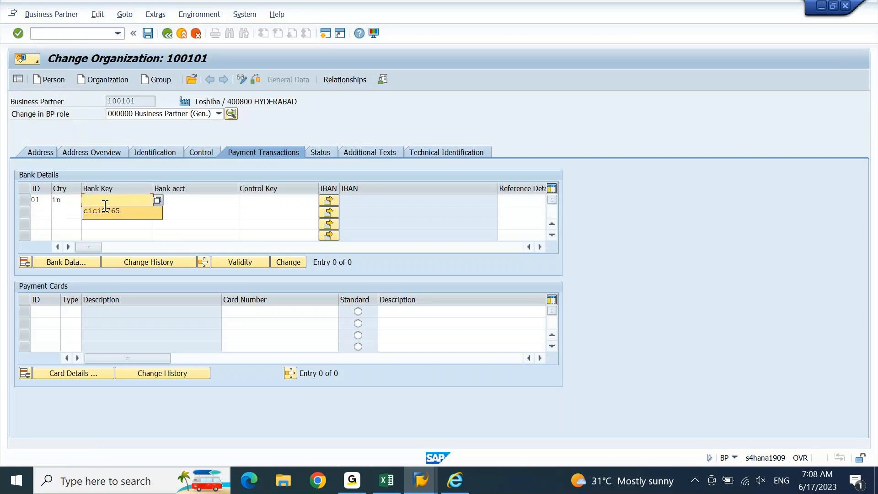
pyautogui.click(104, 211)
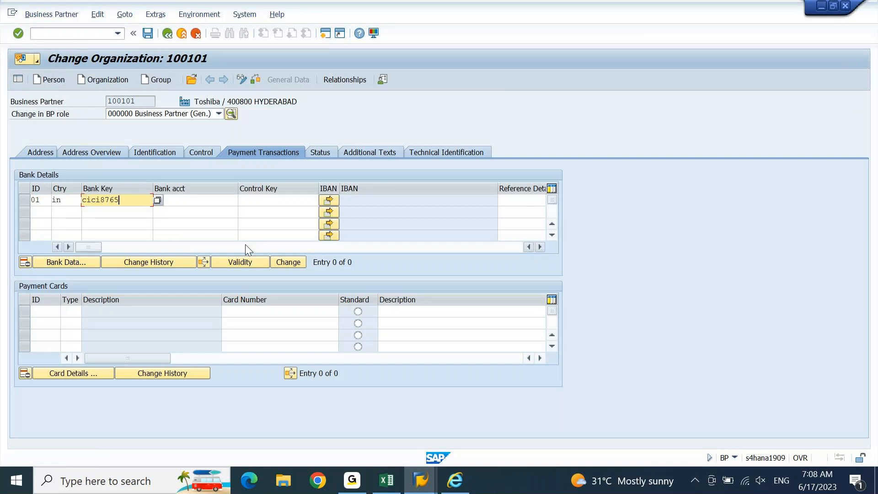
pyautogui.press('Return')
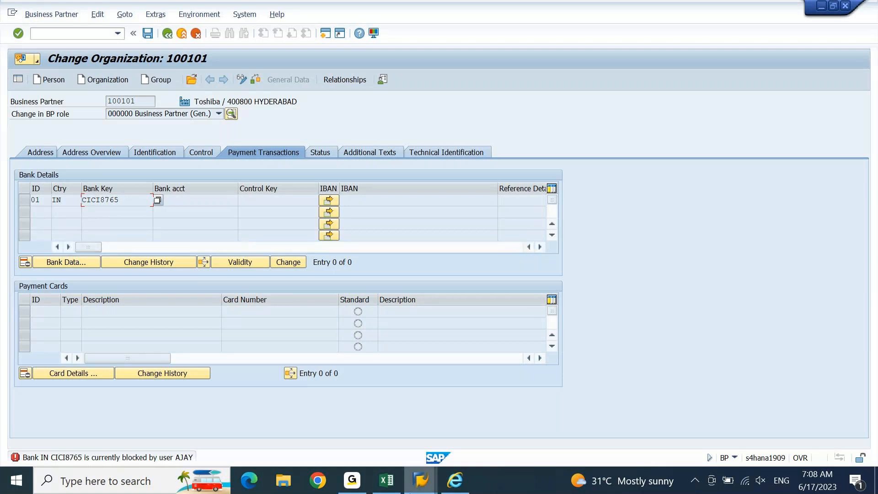
# Step: In Change Bank, shorten the bank key to ICI8765 and check whether it exists
pyautogui.click(484, 419)
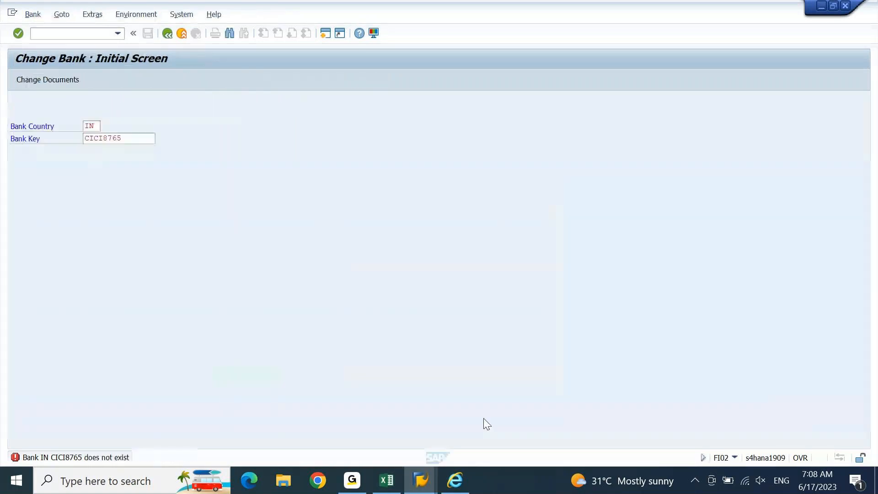
pyautogui.doubleClick(484, 419)
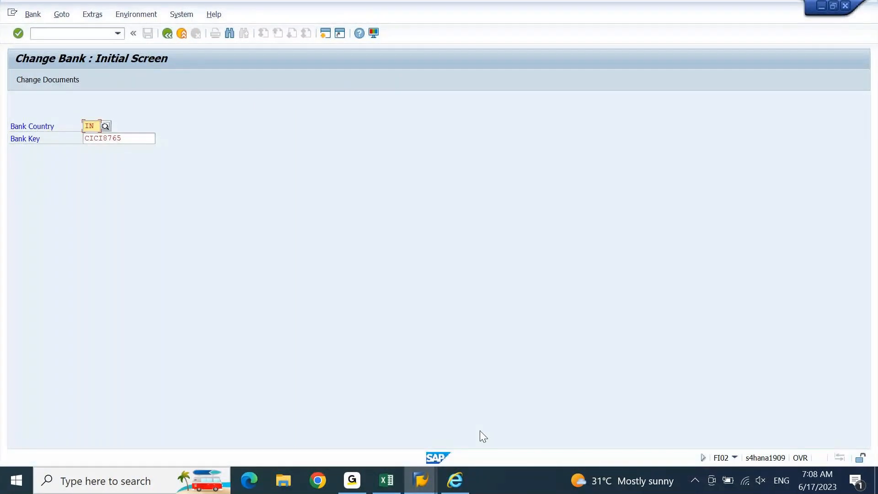
pyautogui.press('Tab')
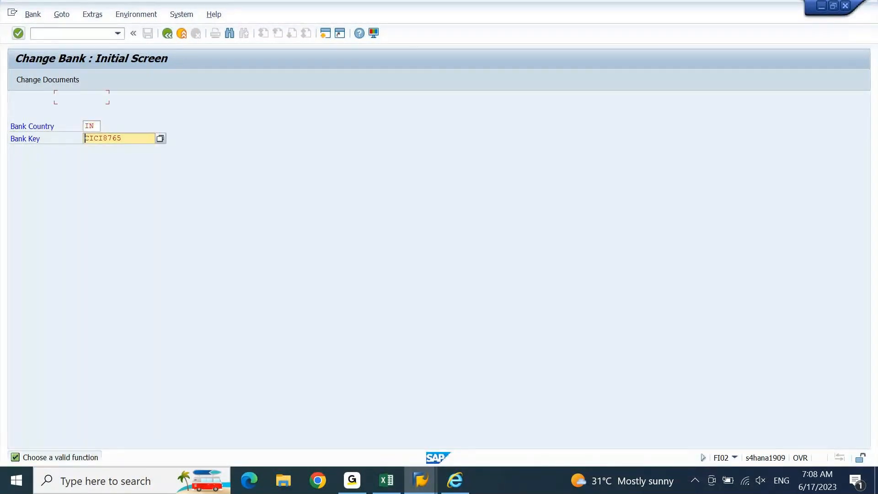
pyautogui.press('Delete')
pyautogui.press('Return')
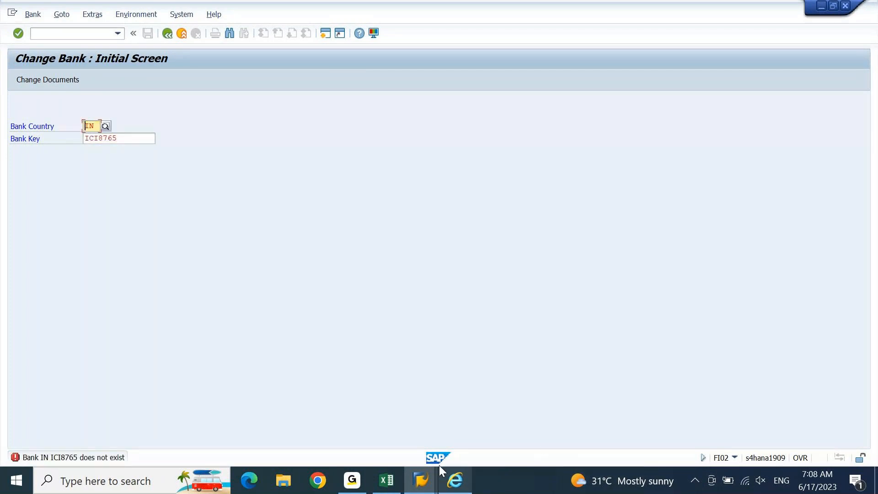
# Step: Exit Change Bank with /n and return to the SAP Easy Access menu
pyautogui.click(73, 33)
pyautogui.write('/n')
pyautogui.press('Return')
pyautogui.press('F3')
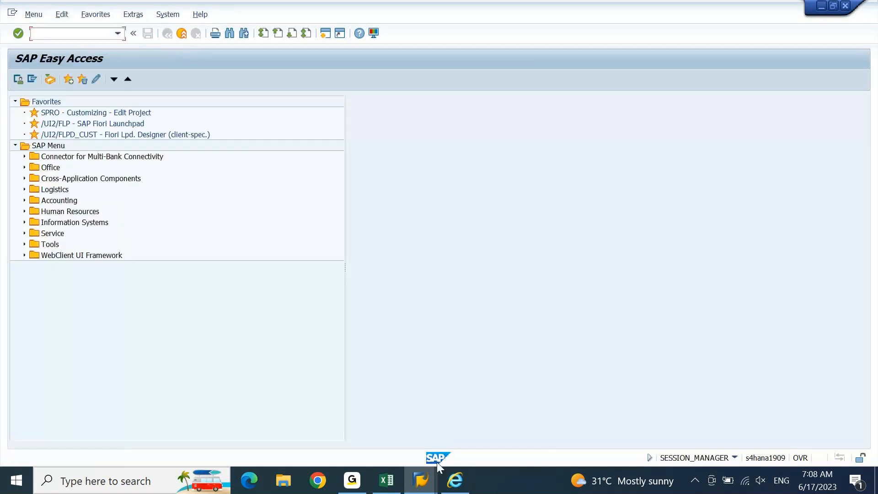
# Step: Open the Bank Data form for the IN / CICI8765 row in partner 100101 and reposition it
pyautogui.moveTo(419, 481)
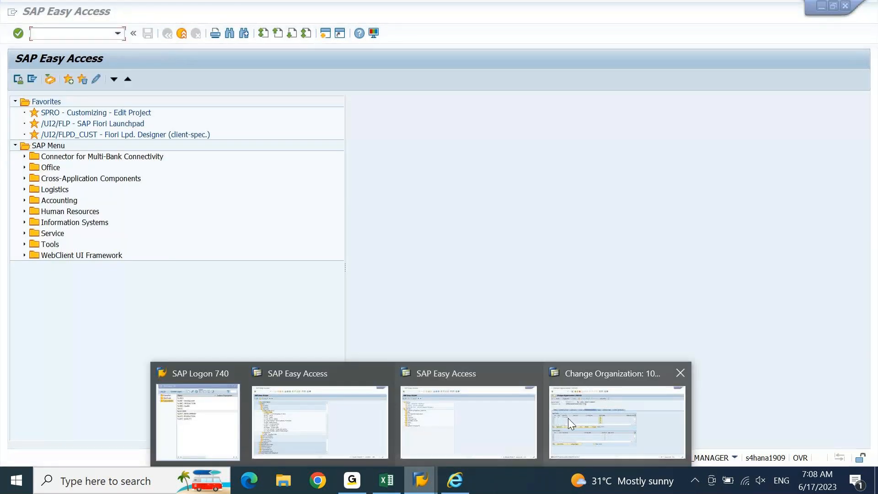
pyautogui.click(568, 418)
pyautogui.press('Return')
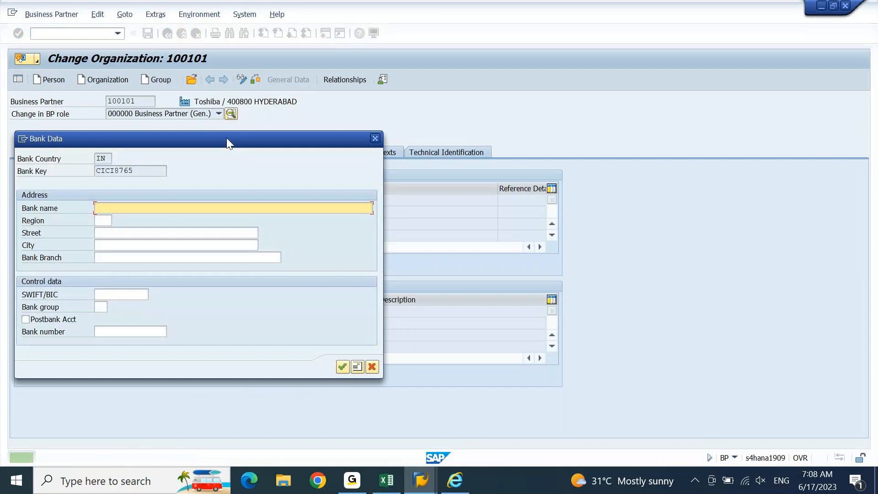
pyautogui.moveTo(228, 139); pyautogui.dragTo(399, 99)
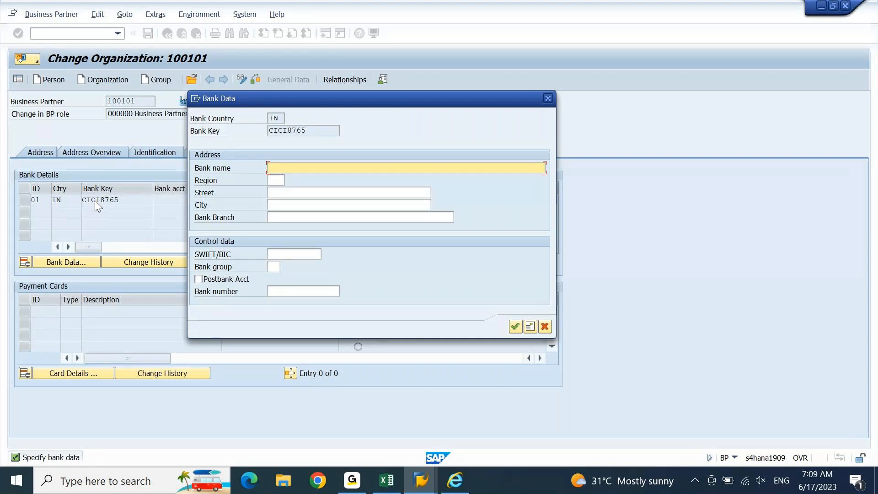
pyautogui.doubleClick(323, 132)
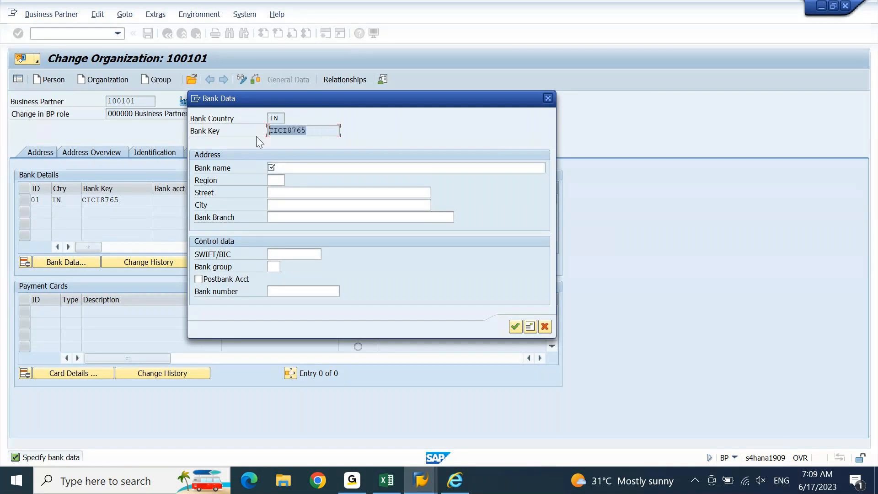
pyautogui.click(291, 170)
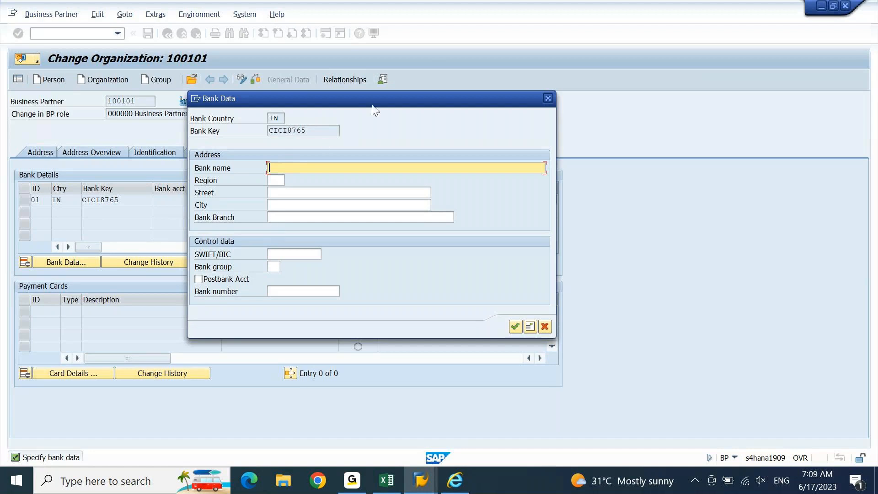
pyautogui.moveTo(369, 98); pyautogui.dragTo(497, 246)
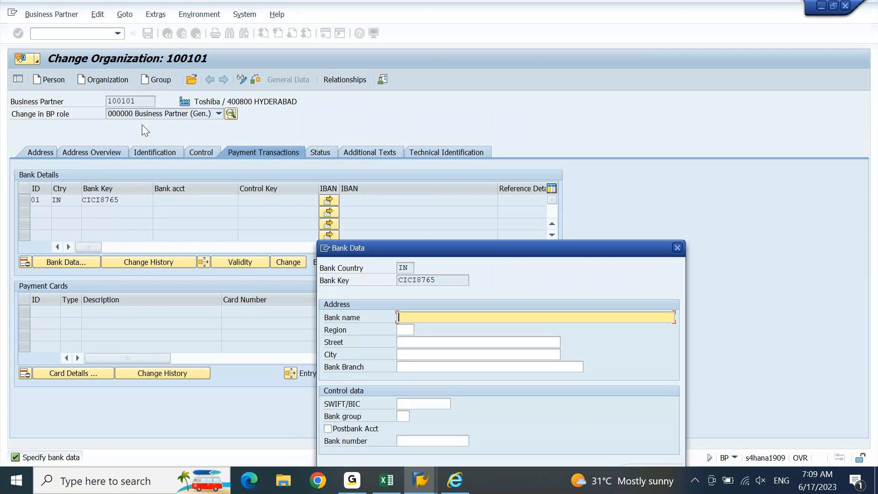
# Step: Close the Bank Data form unfilled and close the browser's House Bank Account page
pyautogui.moveTo(514, 247); pyautogui.dragTo(501, 158)
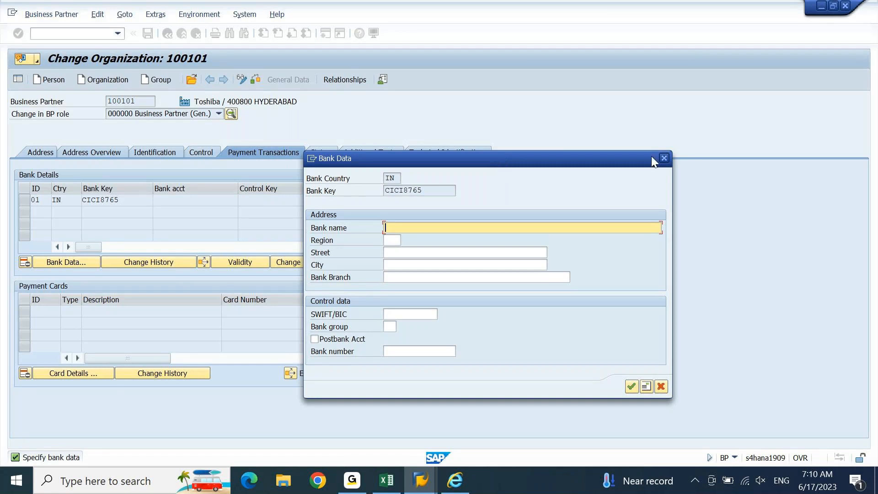
pyautogui.click(664, 158)
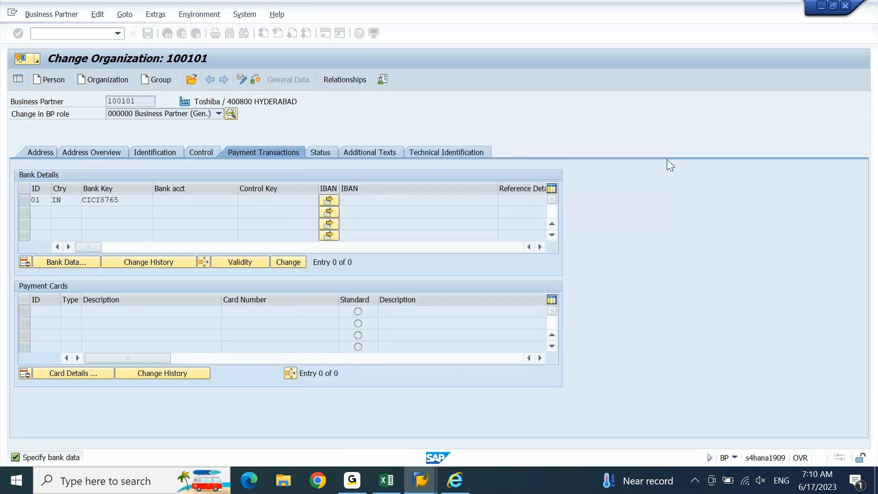
pyautogui.click(451, 480)
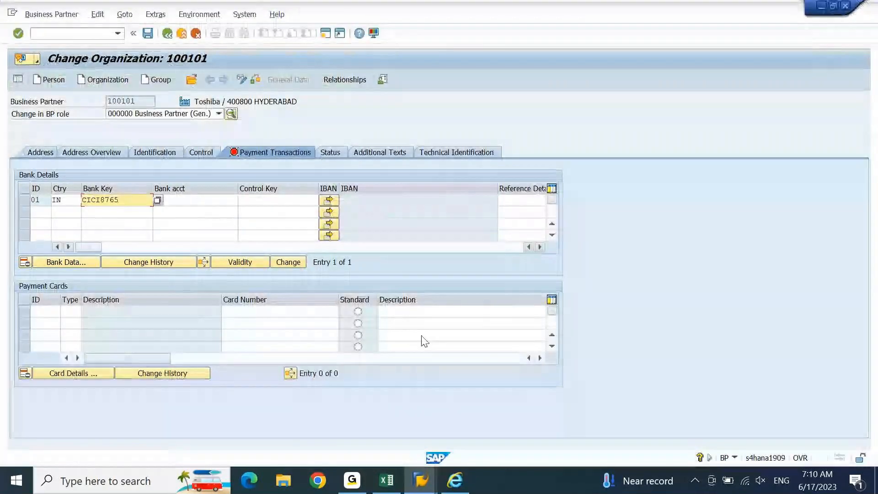
pyautogui.click(455, 480)
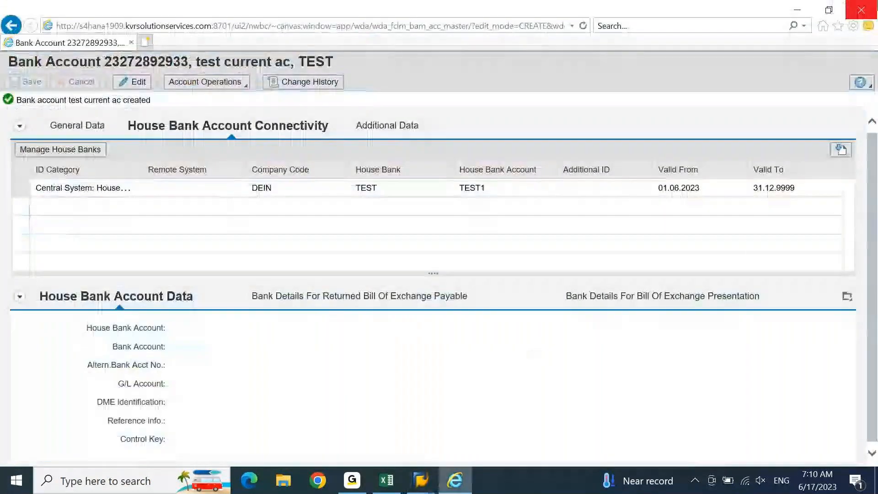
pyautogui.click(861, 10)
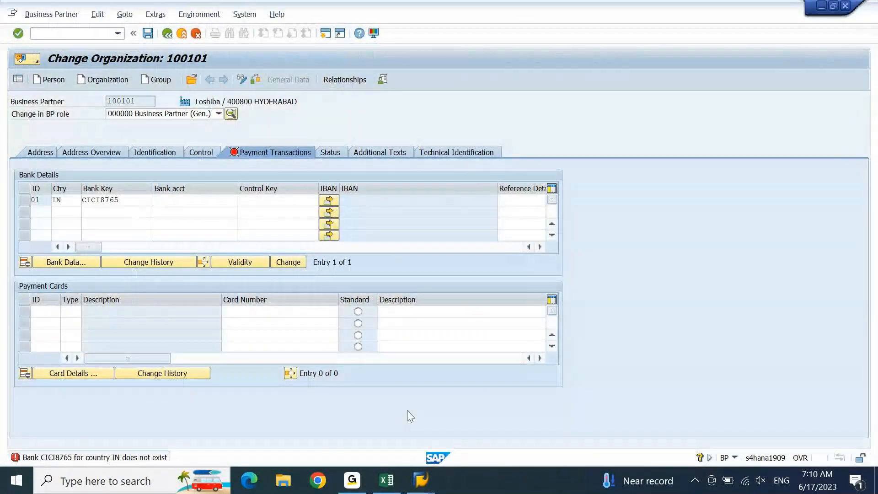
pyautogui.moveTo(420, 480)
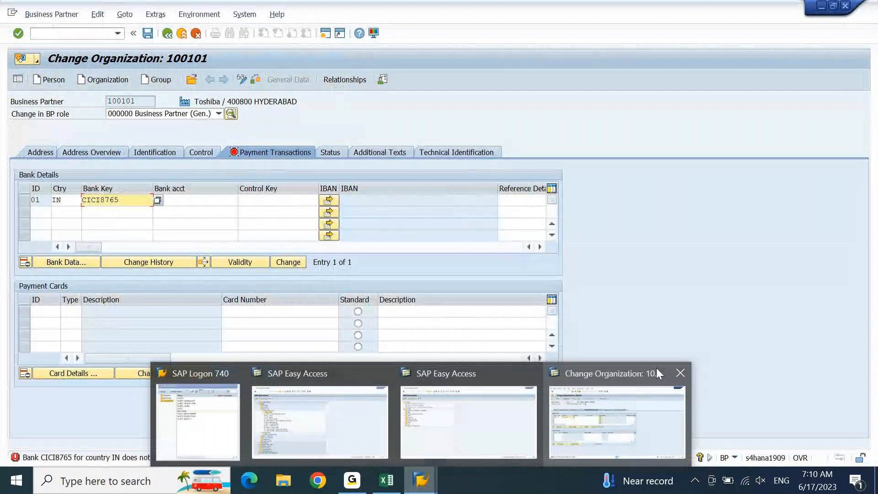
# Step: Leave business partner 100101 for the main menu with /n
pyautogui.click(612, 397)
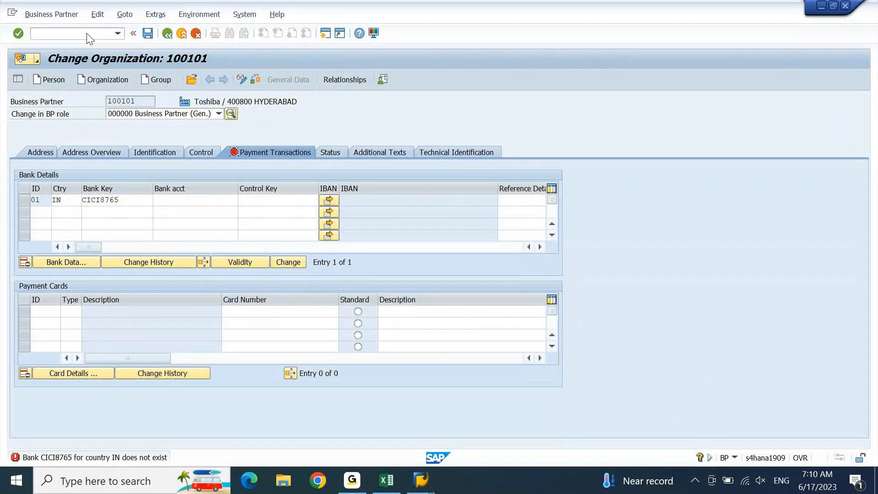
pyautogui.click(72, 33)
pyautogui.write('/n')
pyautogui.press('Return')
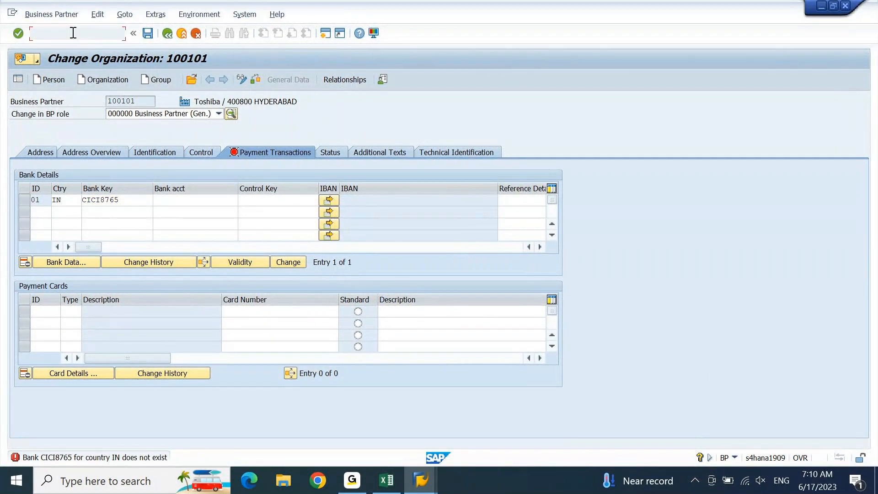
# Step: Launch the Migration Cockpit with ltmc and maximize the Migrate Your Data window
pyautogui.click(74, 33)
pyautogui.write('ltmc')
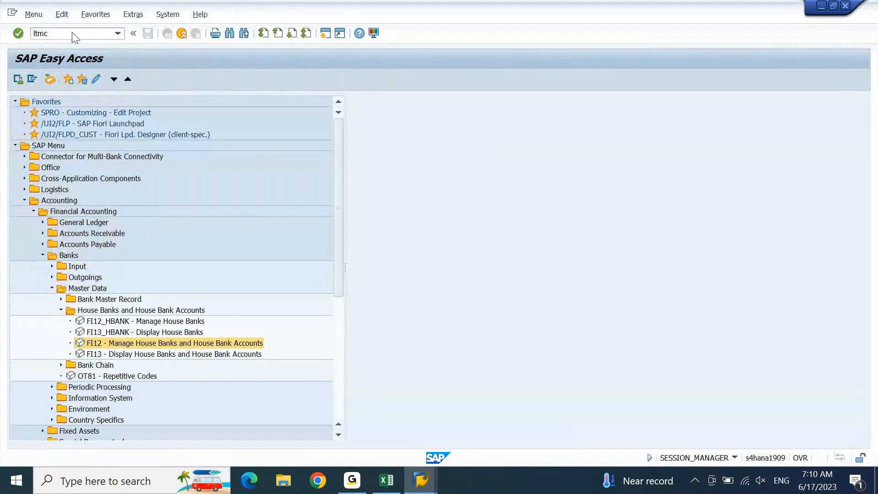
pyautogui.press('Return')
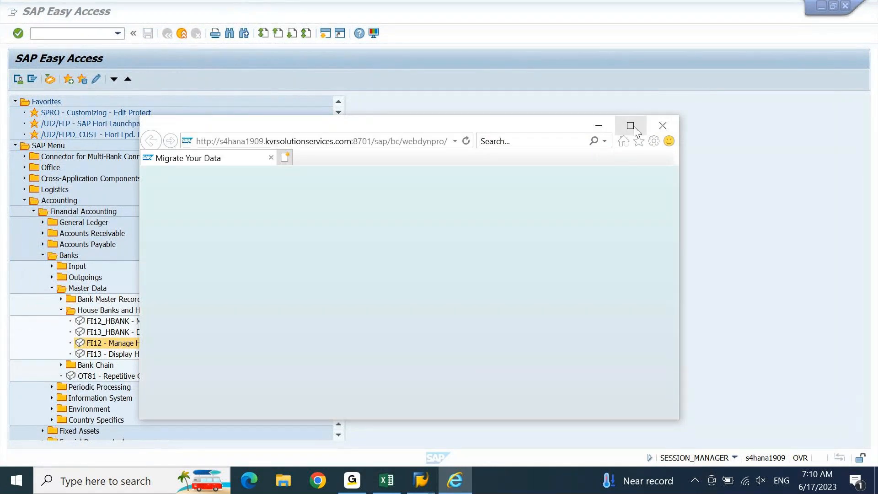
pyautogui.click(632, 126)
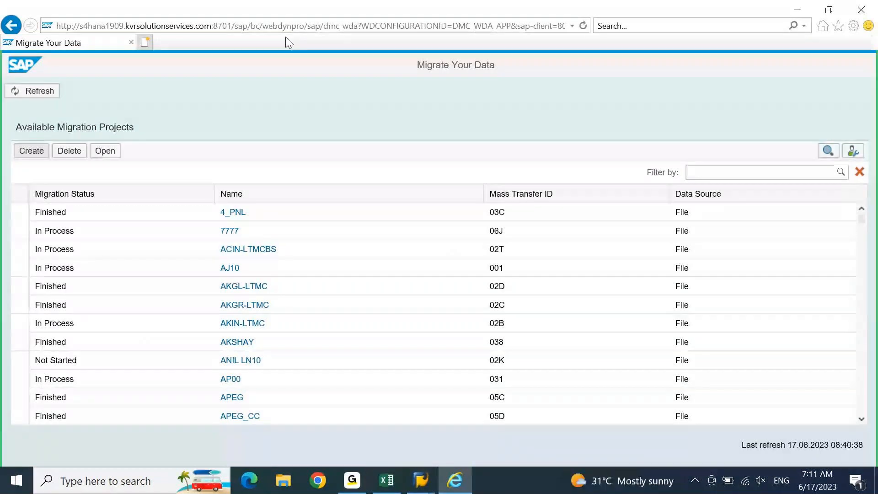
# Step: Create a new migration project named test10 that transfers data from file
pyautogui.click(314, 28)
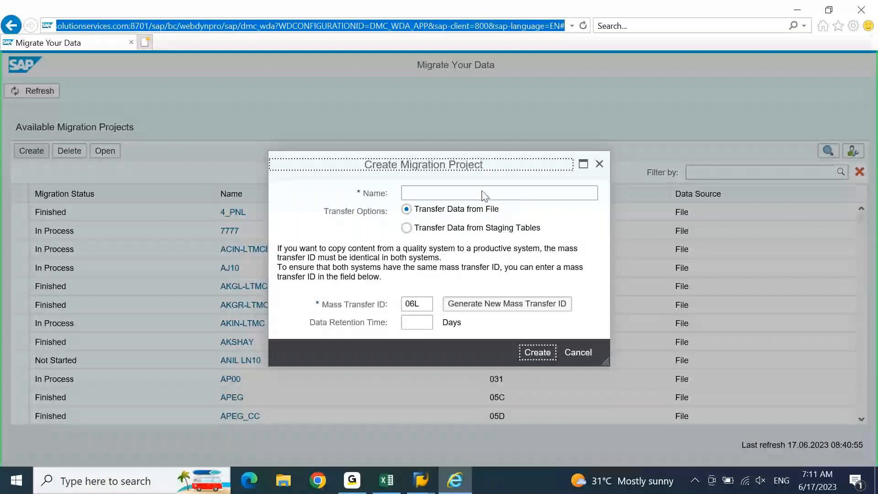
pyautogui.click(508, 196)
pyautogui.write('test1')
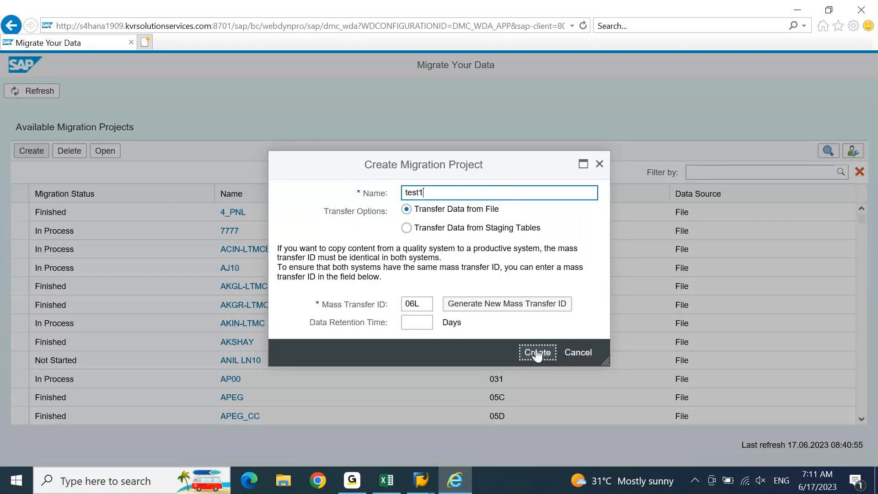
pyautogui.write('0')
pyautogui.click(538, 356)
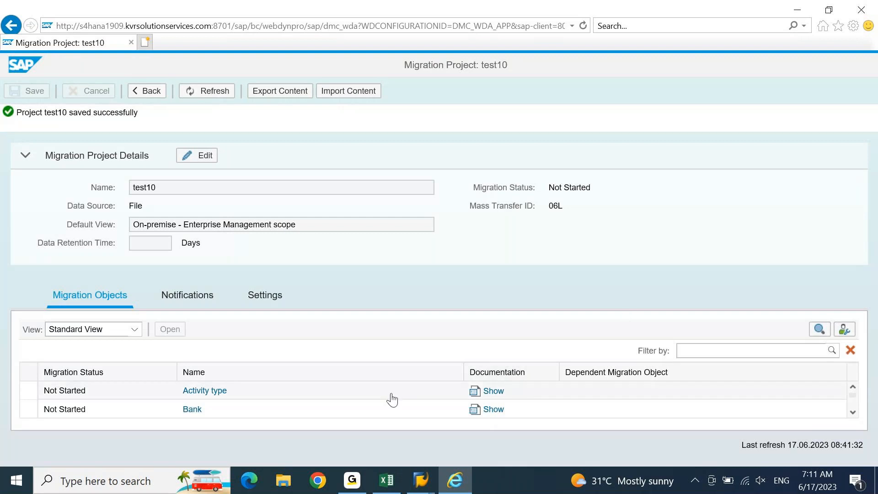
# Step: Copy the Bank migration object into test10 and start downloading its template
pyautogui.click(196, 417)
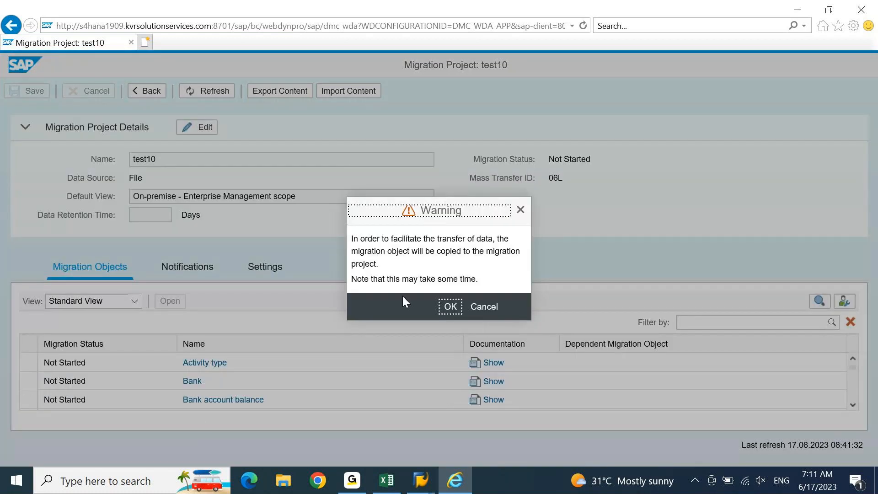
pyautogui.click(450, 308)
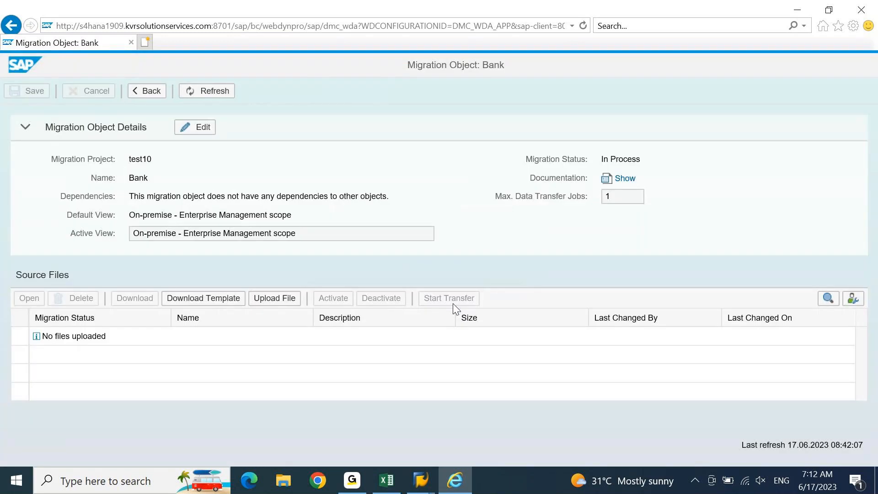
pyautogui.click(192, 304)
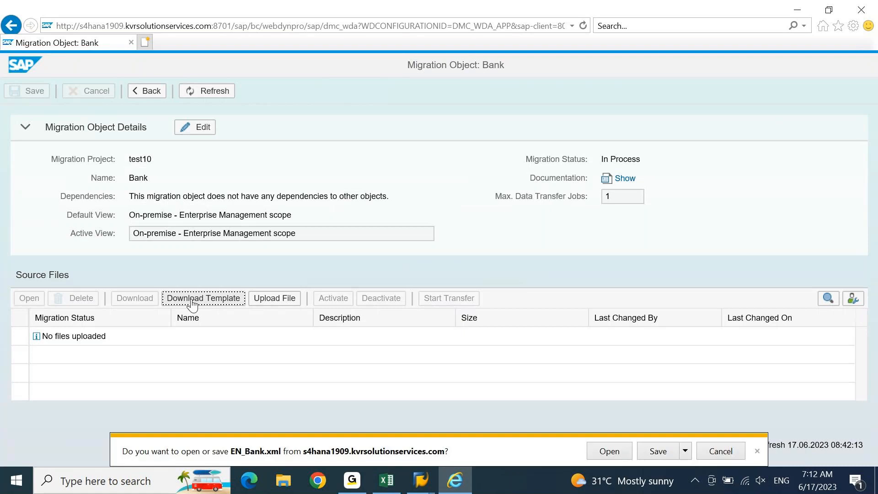
# Step: Save EN_Bank.xml and allow it to open in Excel
pyautogui.click(655, 451)
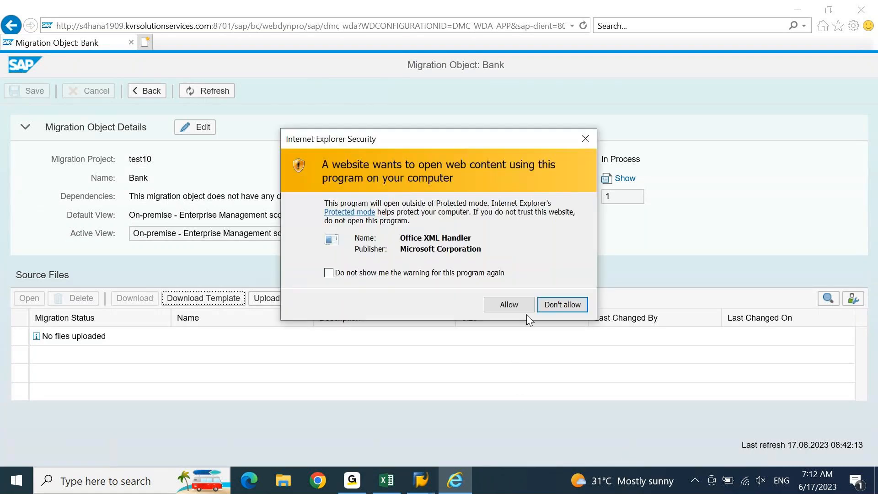
pyautogui.click(518, 307)
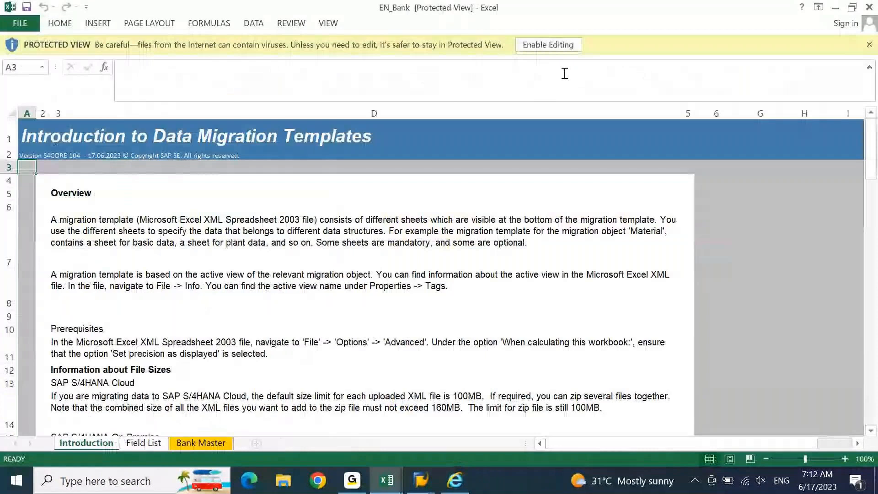
# Step: Enable editing in EN_Bank and review Bank Master row 8 headers, Bank country key* to Bank group
pyautogui.click(556, 45)
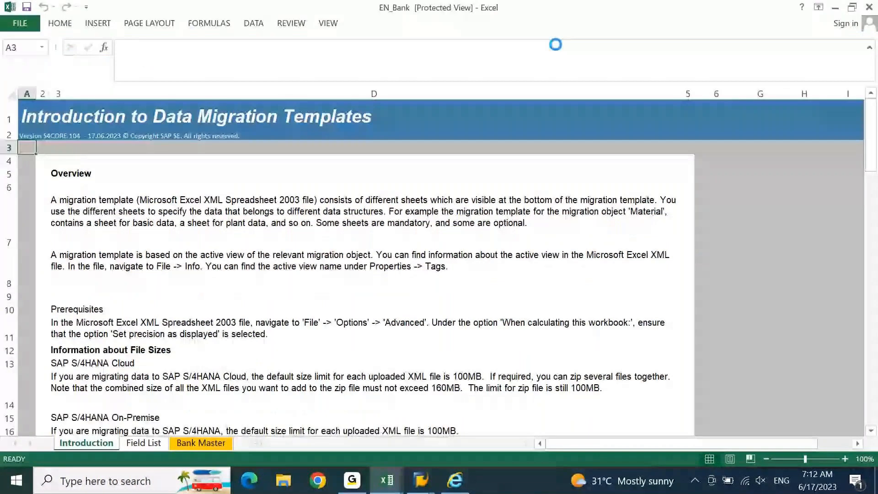
pyautogui.click(213, 444)
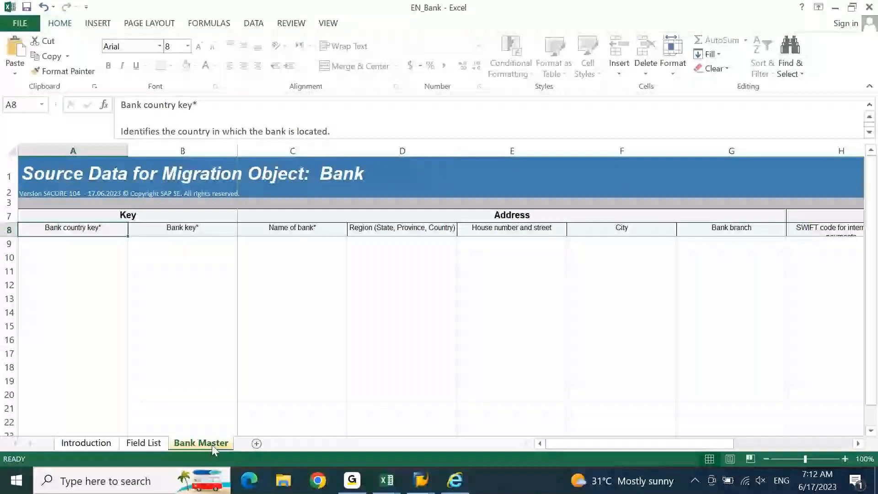
pyautogui.press('Right')
pyautogui.press('Right')
pyautogui.press('Right')
pyautogui.press('Right')
pyautogui.press('Right')
pyautogui.press('Right')
pyautogui.press('Right')
pyautogui.press('Right')
pyautogui.press('Right')
pyautogui.press('Right')
pyautogui.press('Right')
pyautogui.press('Right')
pyautogui.press('Right')
pyautogui.press('Right')
pyautogui.press('Right')
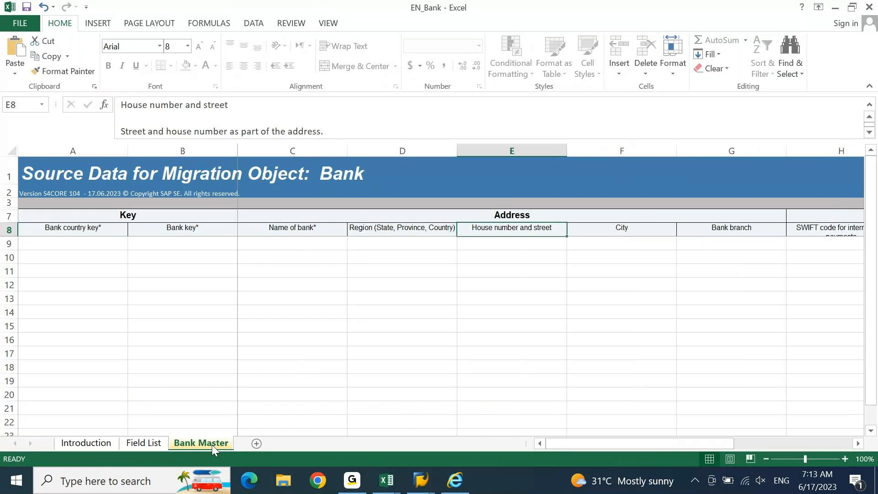
pyautogui.press('Home')
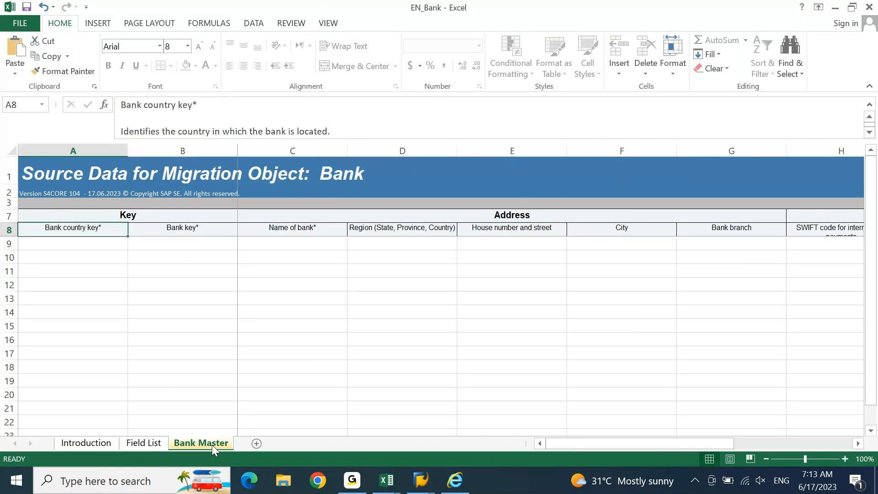
pyautogui.press('Down')
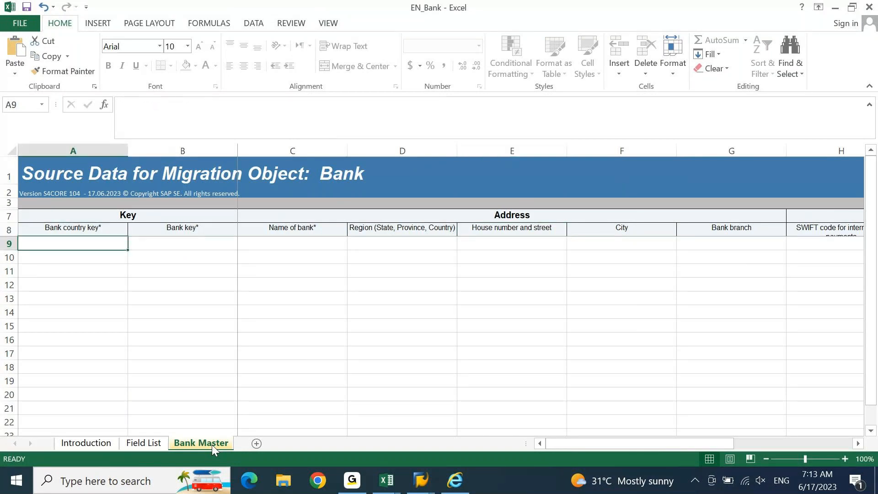
pyautogui.press('Right')
pyautogui.press('Right')
pyautogui.press('Right')
pyautogui.press('Right')
pyautogui.press('Right')
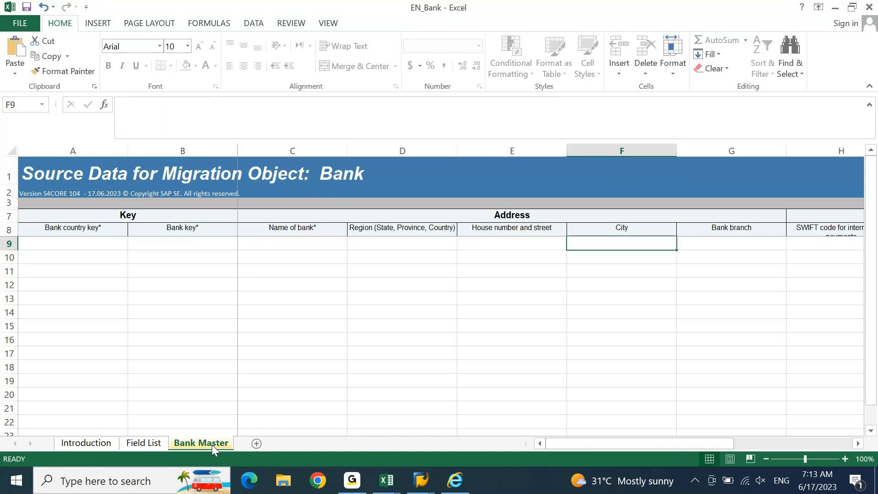
pyautogui.press('Right')
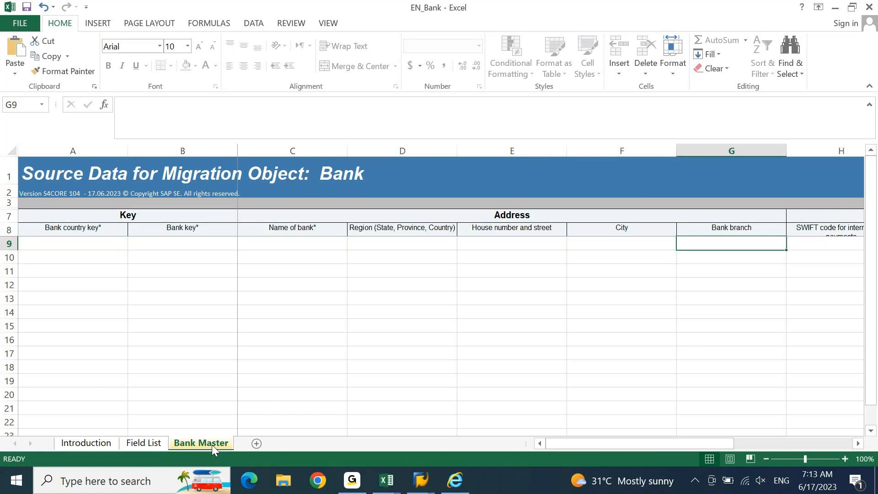
pyautogui.press('Up')
pyautogui.press('Right')
pyautogui.press('Right')
pyautogui.press('Right')
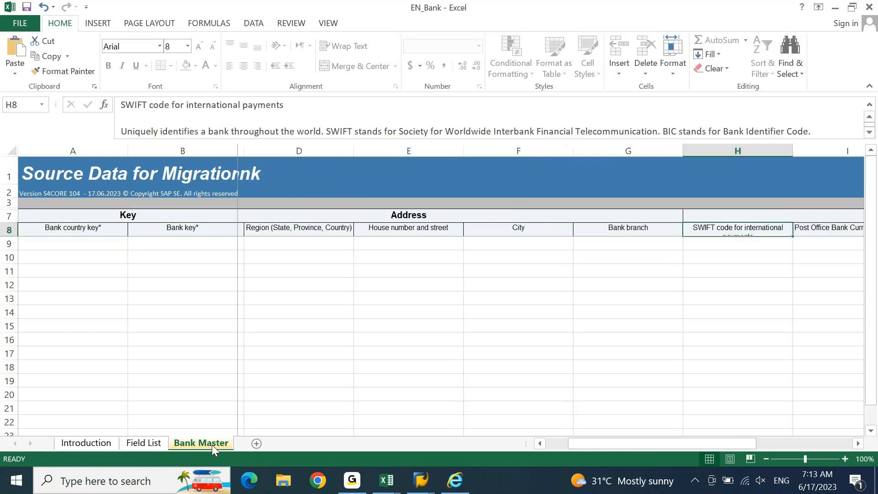
pyautogui.press('Right')
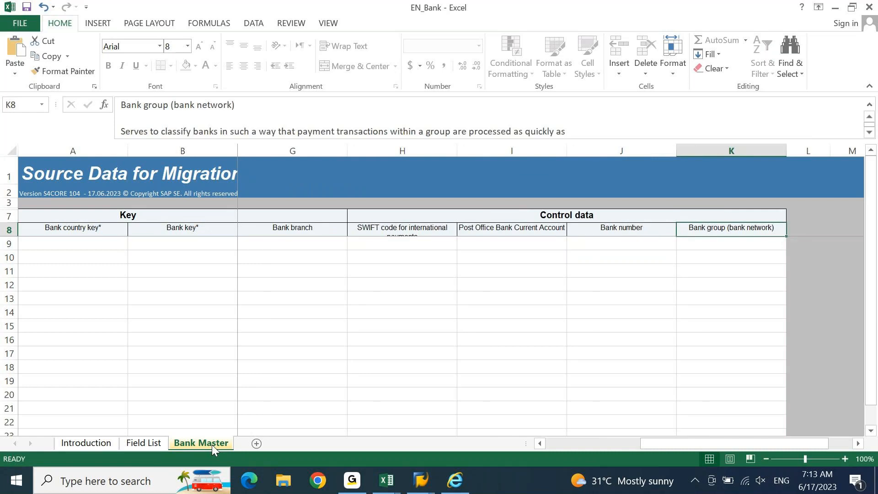
pyautogui.press('Home')
pyautogui.press('Right')
pyautogui.press('Right')
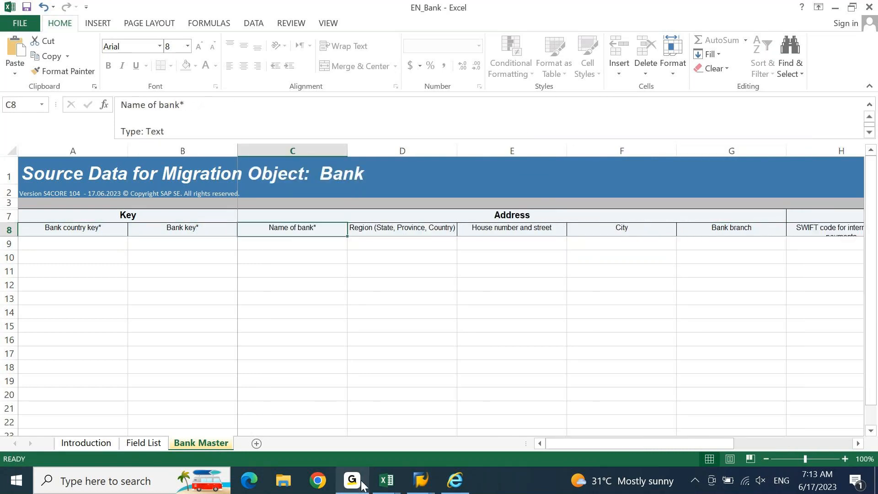
# Step: Check the house bank notes in the FICO 7.30 AM IST workbook, then return to the Bank migration object page
pyautogui.moveTo(386, 481)
pyautogui.click(362, 450)
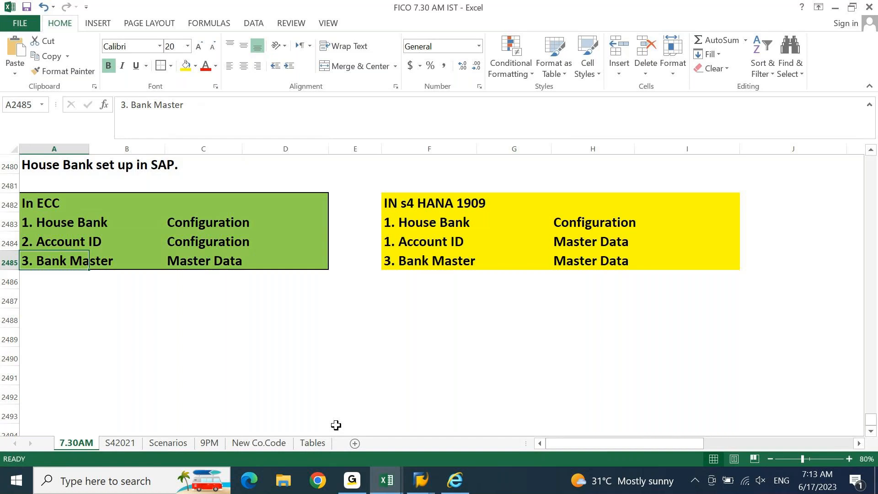
pyautogui.hotkey('alt', 'Tab')
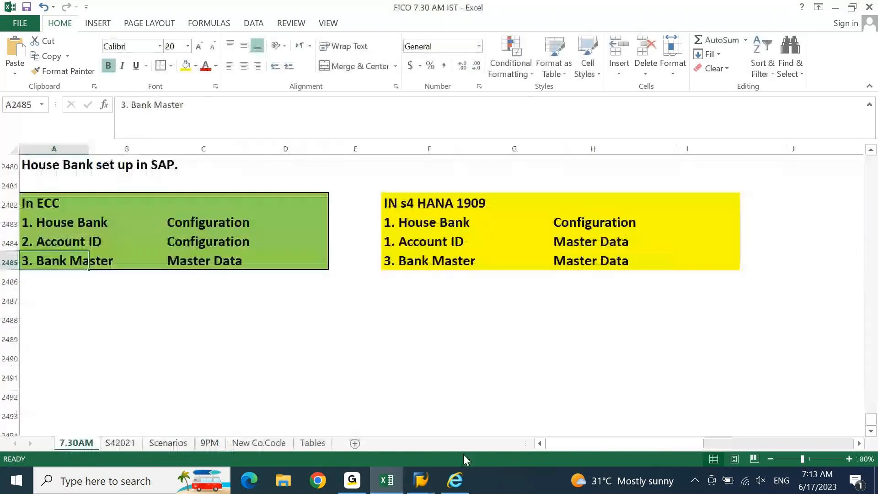
pyautogui.click(456, 478)
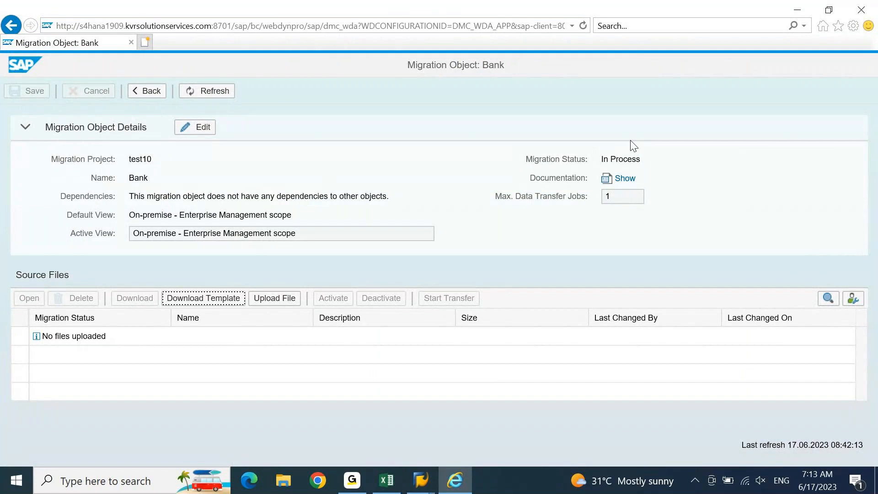
# Step: Go back to project test10 and filter its migration objects by 'house bank'
pyautogui.click(143, 94)
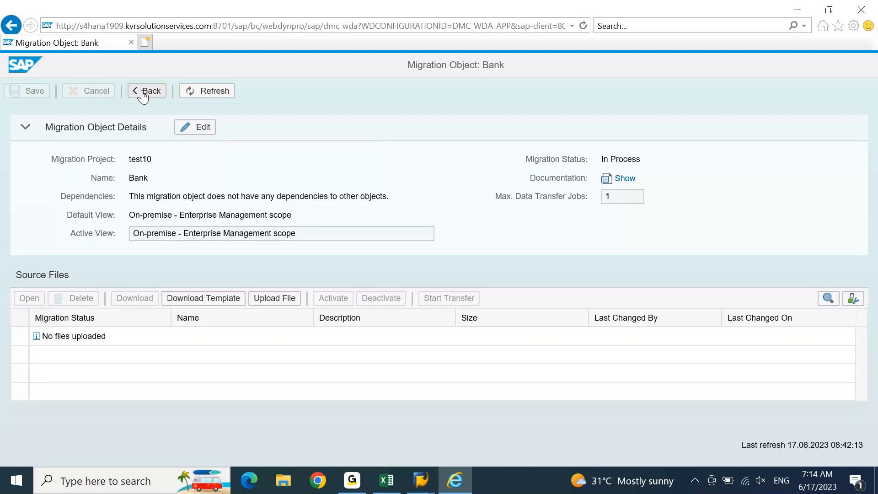
pyautogui.click(145, 91)
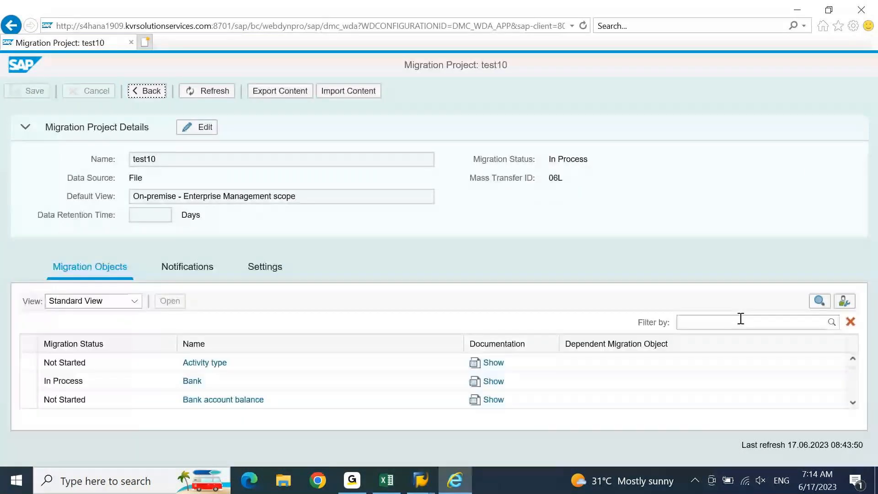
pyautogui.click(740, 319)
pyautogui.write('house bank')
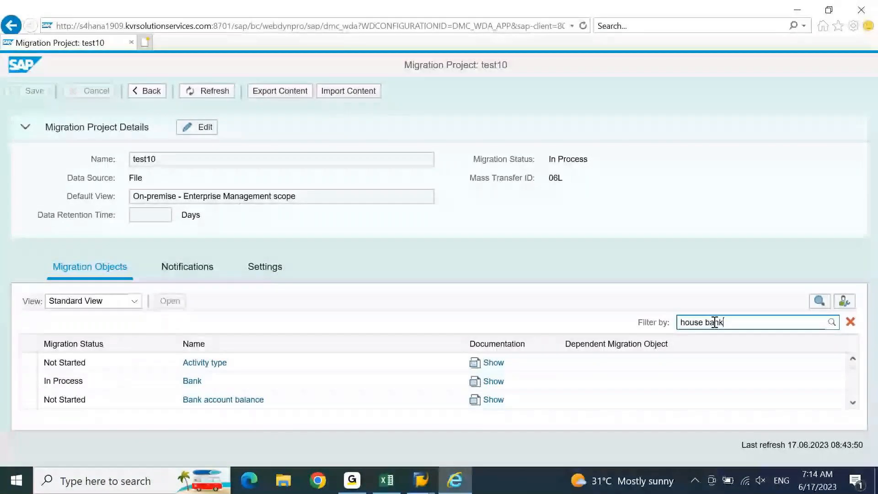
pyautogui.press('Return')
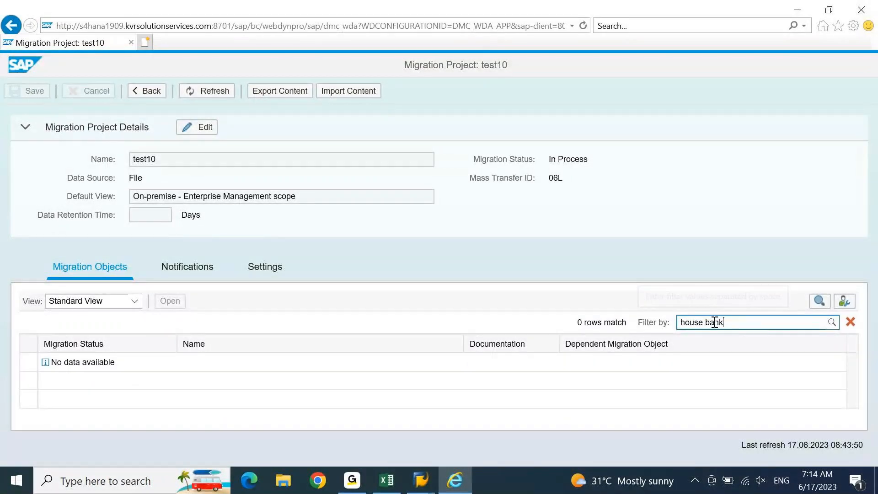
# Step: Narrow the filter to 'bank' and review the four matching migration objects
pyautogui.doubleClick(696, 323)
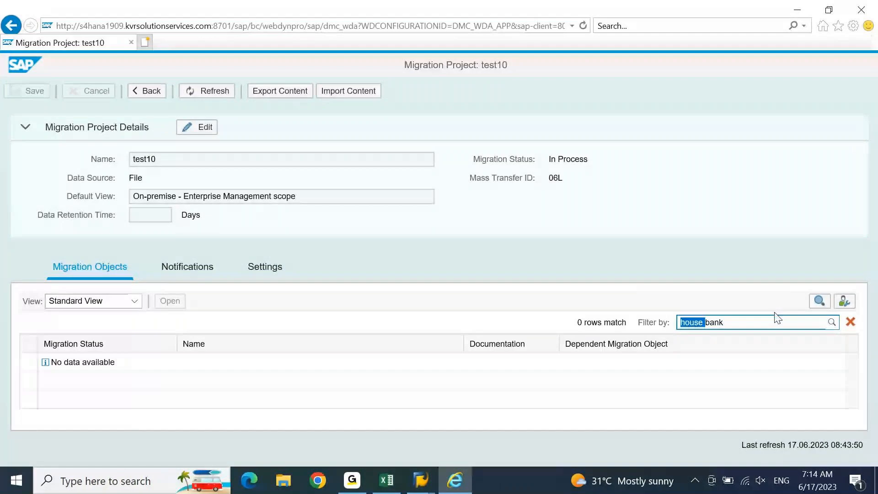
pyautogui.press('BackSpace')
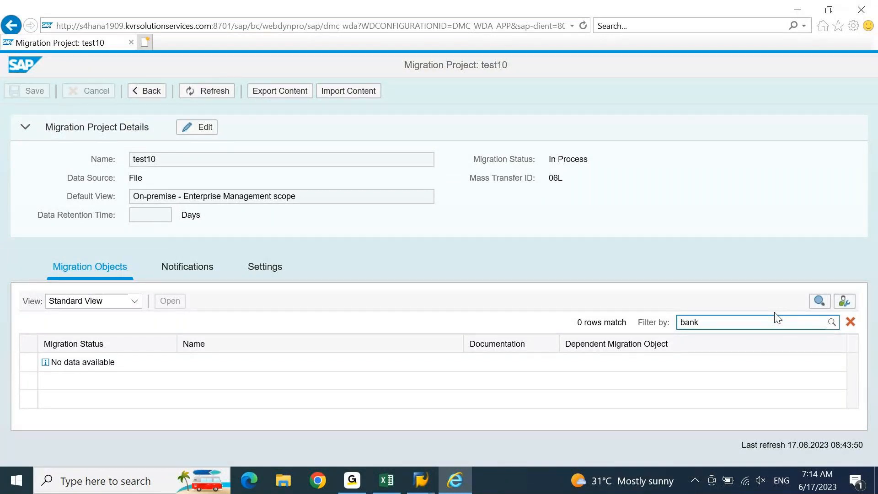
pyautogui.click(832, 324)
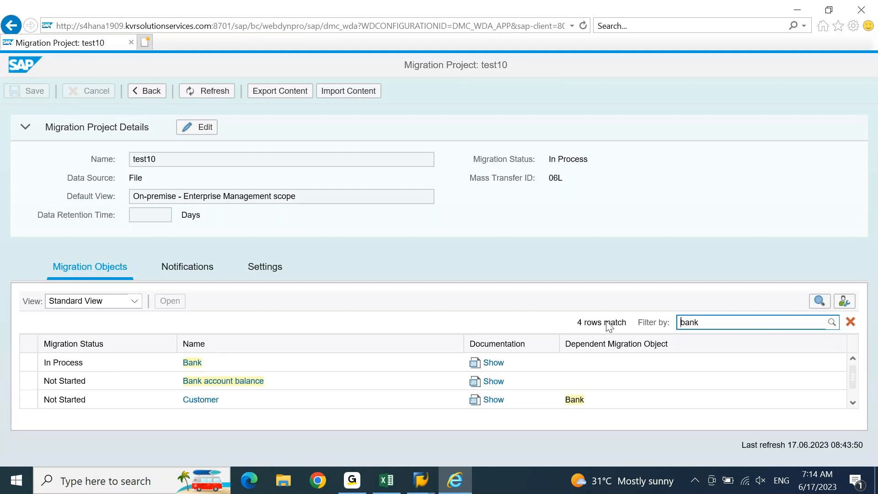
pyautogui.click(853, 403)
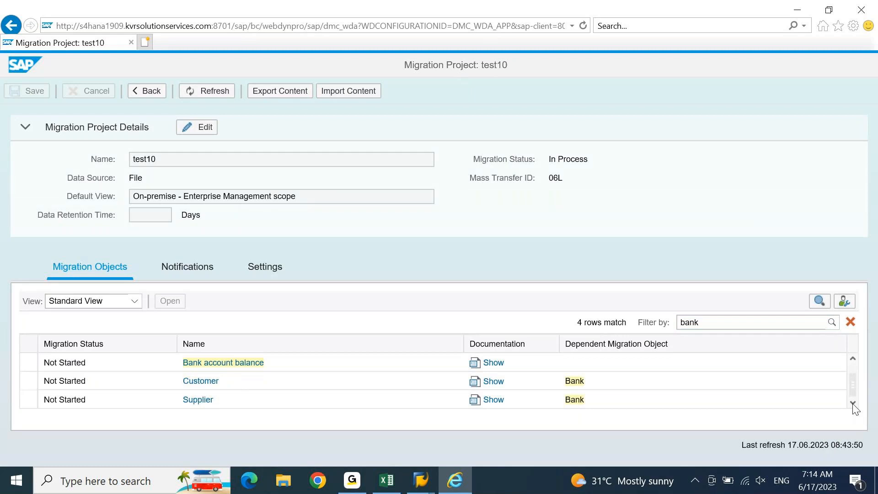
pyautogui.click(852, 361)
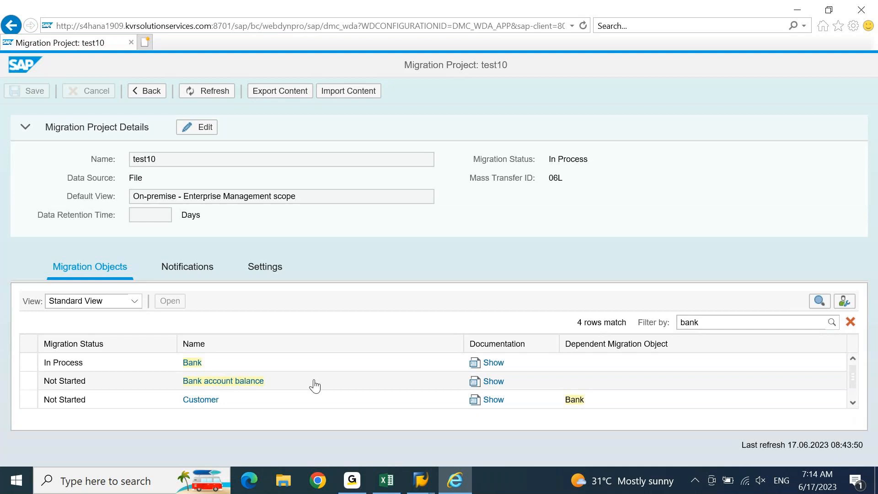
pyautogui.click(399, 487)
pyautogui.press('Right')
pyautogui.press('Right')
pyautogui.press('Right')
pyautogui.press('Right')
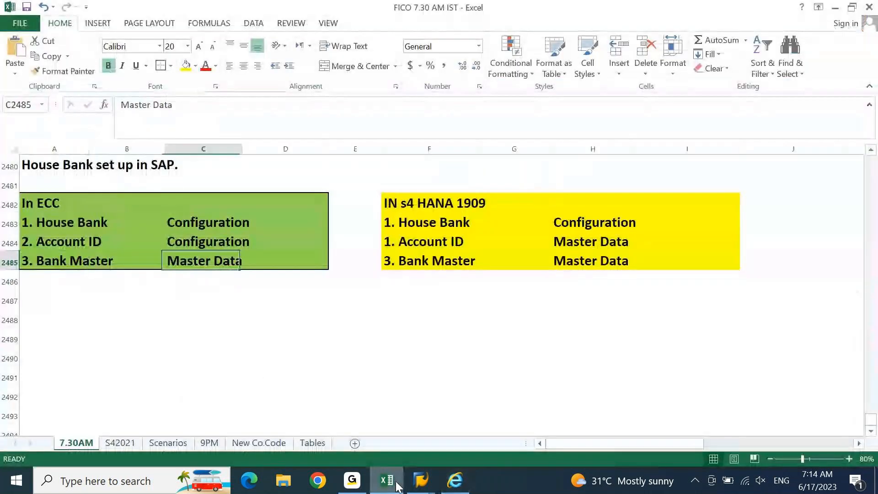
pyautogui.press('Up')
pyautogui.press('Up')
pyautogui.press('Right')
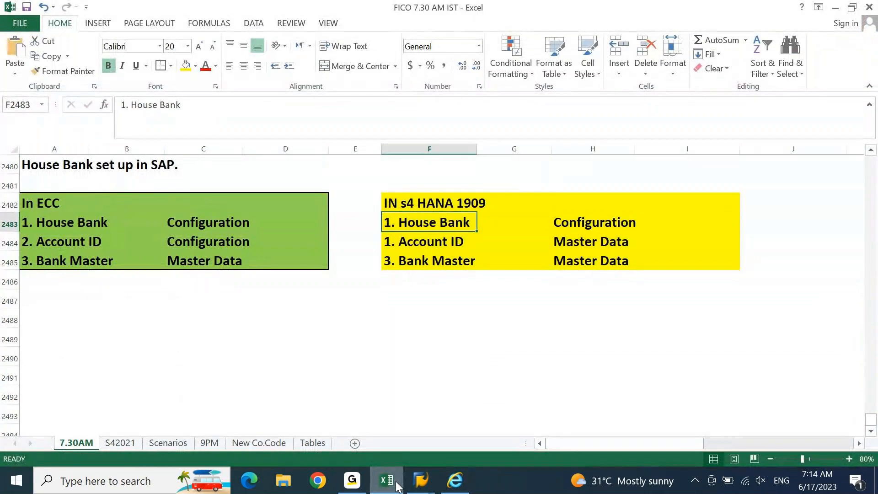
pyautogui.press('Down')
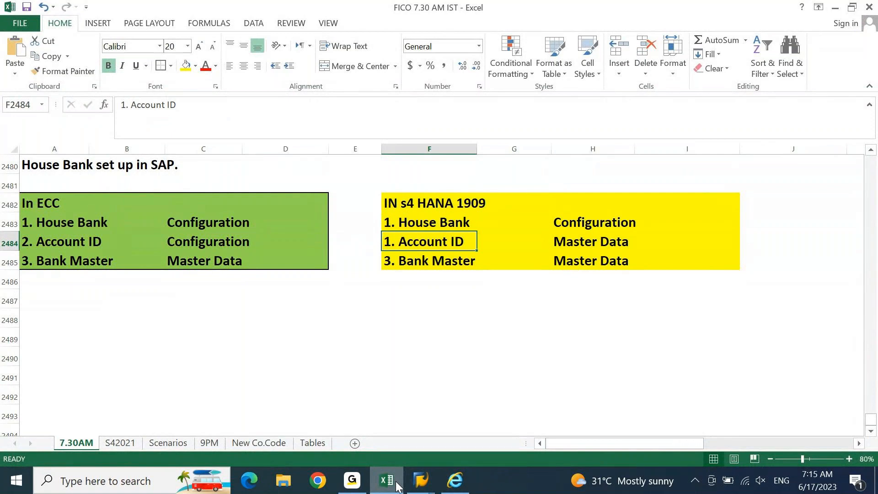
pyautogui.press('Down')
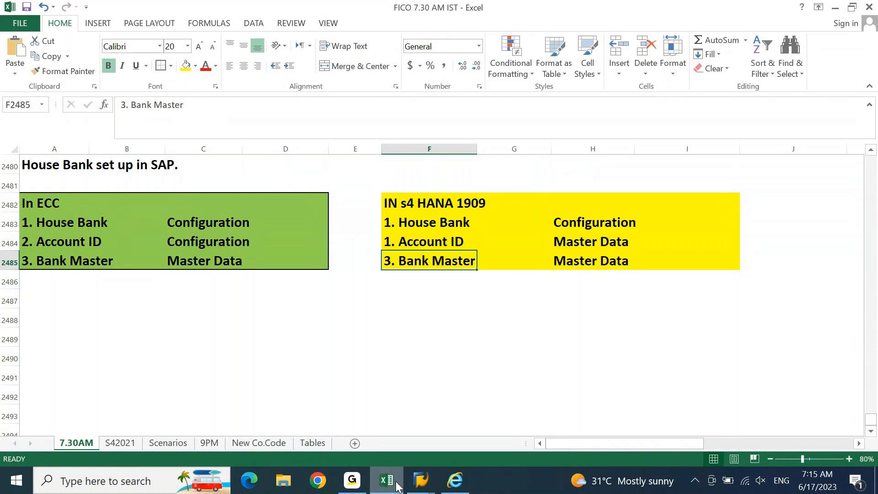
pyautogui.press('Home')
pyautogui.press('Up')
pyautogui.press('Up')
pyautogui.press('Up')
pyautogui.press('Up')
pyautogui.press('Up')
pyautogui.press('Up')
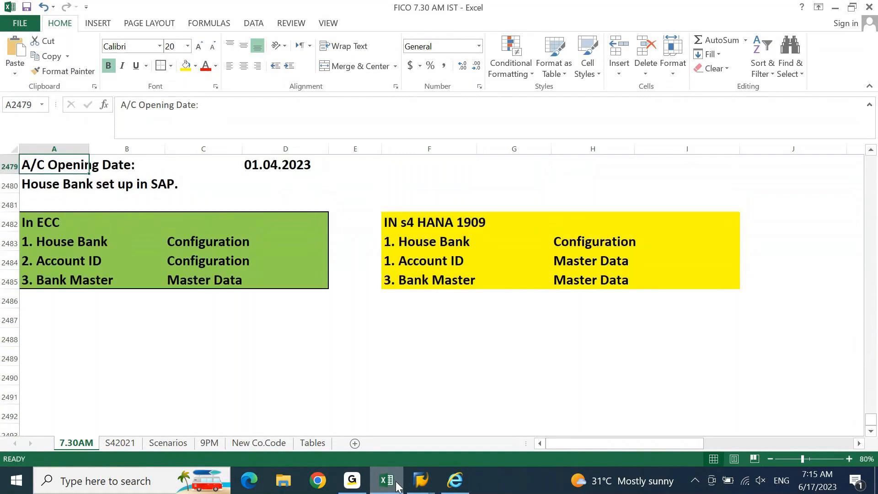
pyautogui.press('Up')
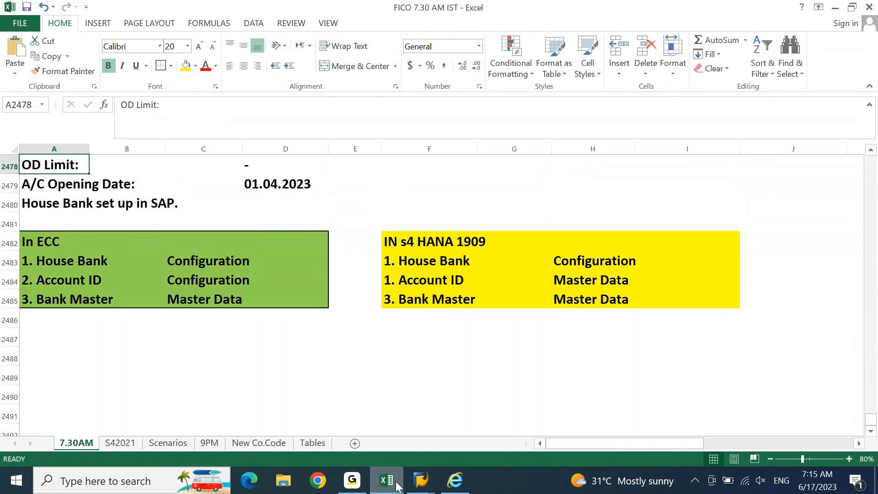
pyautogui.press('Up')
pyautogui.press('Up')
pyautogui.press('Up')
pyautogui.press('Up')
pyautogui.press('Up')
pyautogui.press('Up')
pyautogui.press('Up')
pyautogui.press('Up')
pyautogui.press('Up')
pyautogui.press('Up')
pyautogui.press('Up')
pyautogui.press('Up')
pyautogui.press('Up')
pyautogui.press('Up')
pyautogui.press('Up')
pyautogui.press('Up')
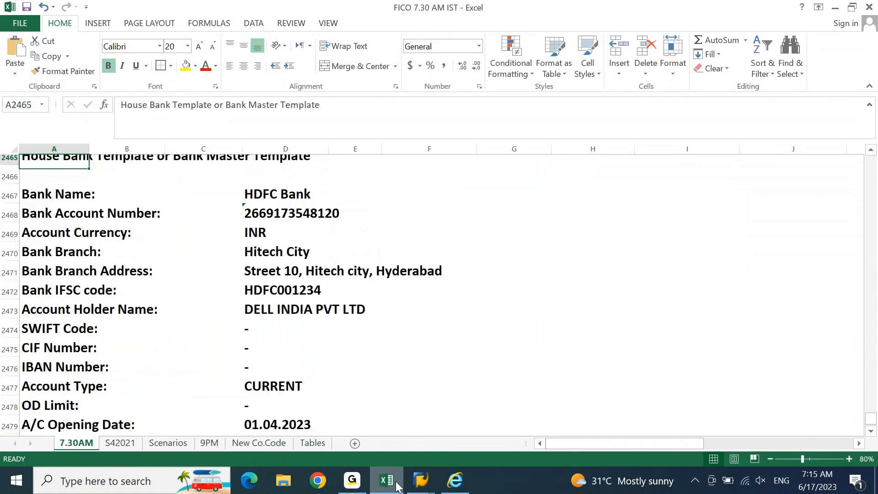
pyautogui.press('Down')
pyautogui.press('Down')
pyautogui.press('Down')
pyautogui.hotkey('shift', 'Right')
pyautogui.hotkey('shift', 'Right')
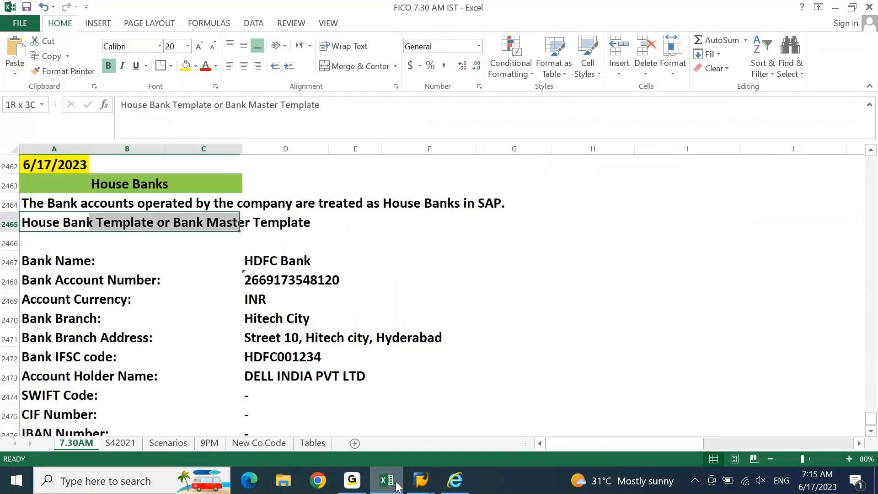
pyautogui.hotkey('shift', 'Right')
pyautogui.hotkey('shift', 'Right')
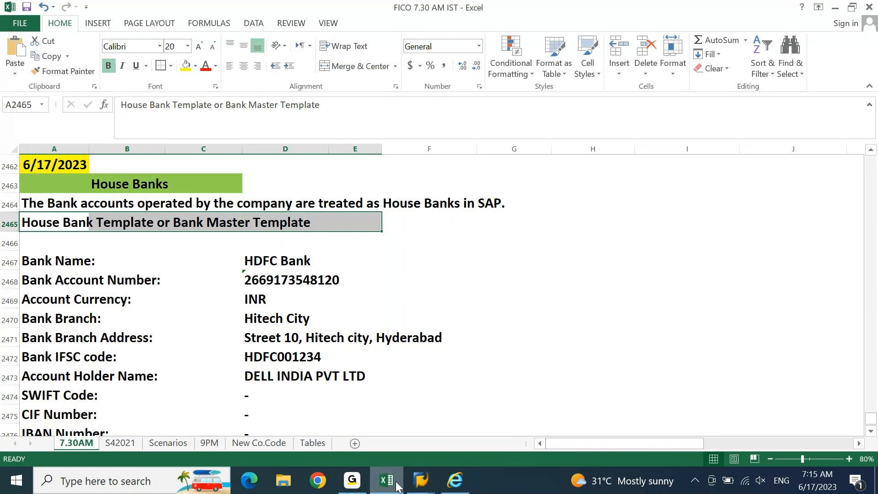
pyautogui.press('pagedown')
pyautogui.press('Down')
pyautogui.press('Down')
pyautogui.press('Down')
pyautogui.press('Down')
pyautogui.press('Down')
pyautogui.press('Down')
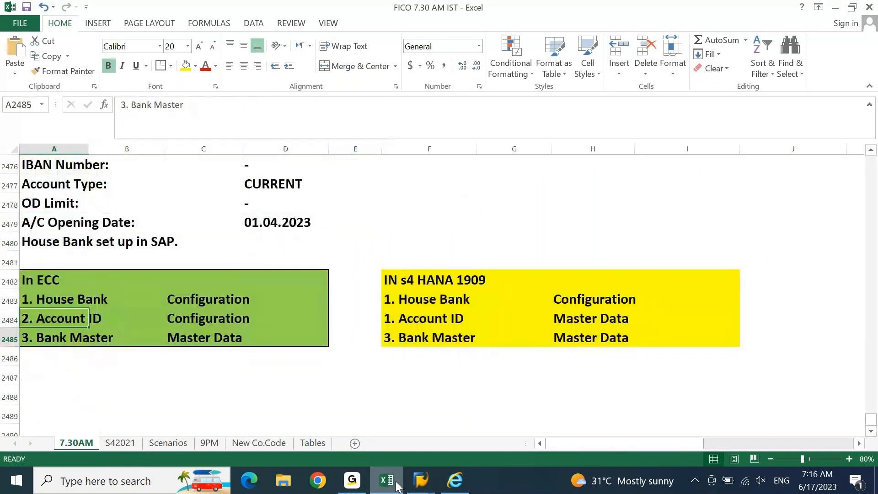
pyautogui.press('Down')
pyautogui.press('Down')
pyautogui.press('Down')
pyautogui.press('Down')
pyautogui.press('Down')
pyautogui.press('Down')
pyautogui.press('Down')
pyautogui.press('Down')
pyautogui.press('Down')
pyautogui.press('Down')
pyautogui.press('Down')
pyautogui.press('Down')
pyautogui.press('Down')
pyautogui.press('Down')
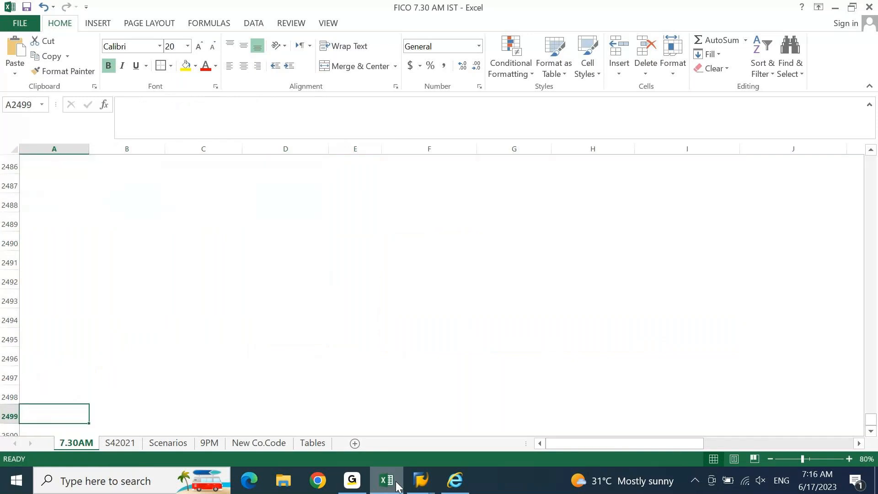
# Step: Run transaction FI12 in the SAP GUI window
pyautogui.click(420, 481)
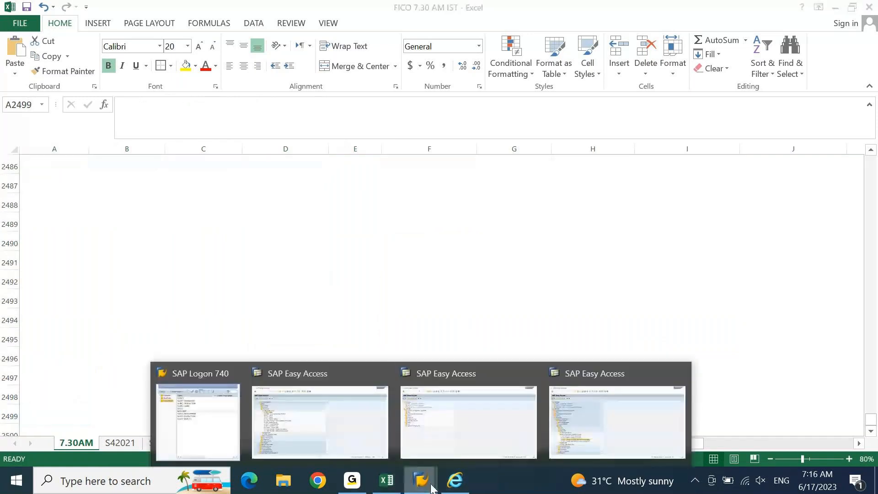
pyautogui.click(490, 430)
pyautogui.write('f')
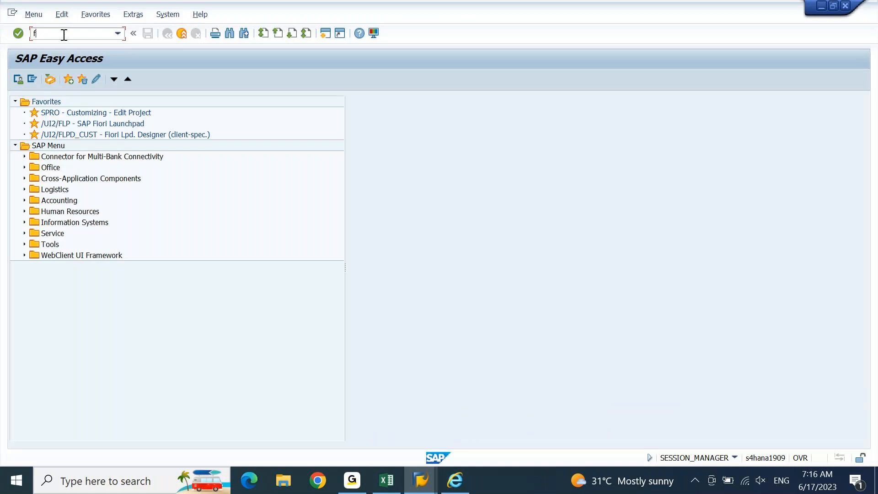
pyautogui.write('i12')
pyautogui.press('Return')
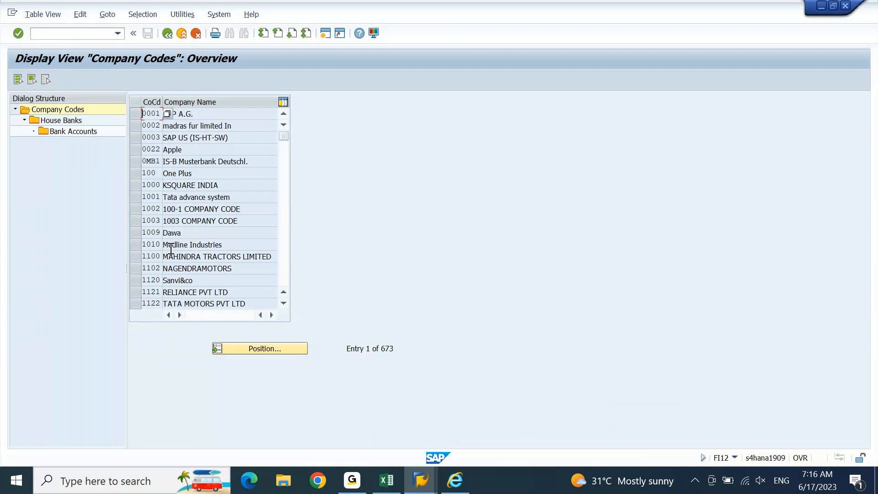
# Step: Jump to company code DEIN and start a new entry in its House Banks
pyautogui.click(237, 347)
pyautogui.write('dein')
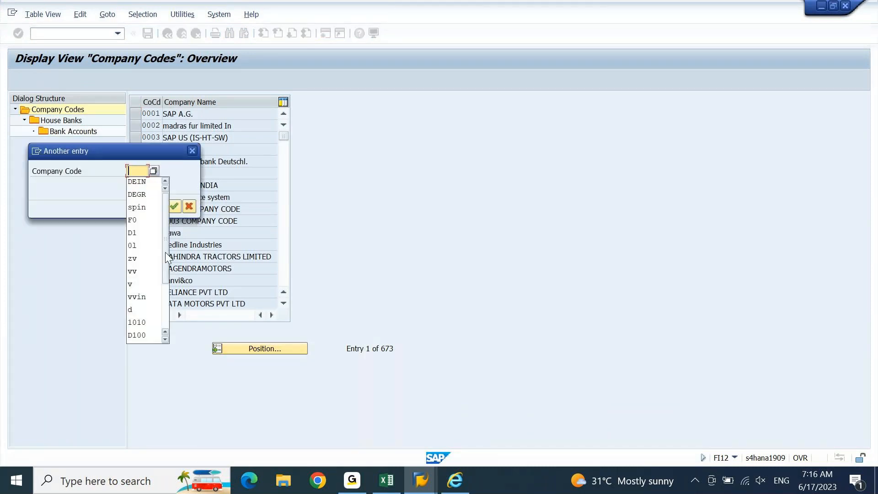
pyautogui.press('Return')
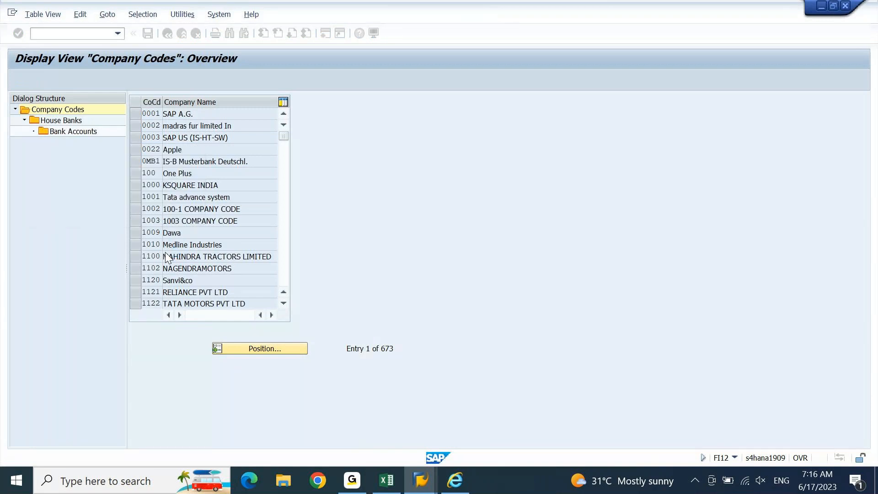
pyautogui.doubleClick(50, 121)
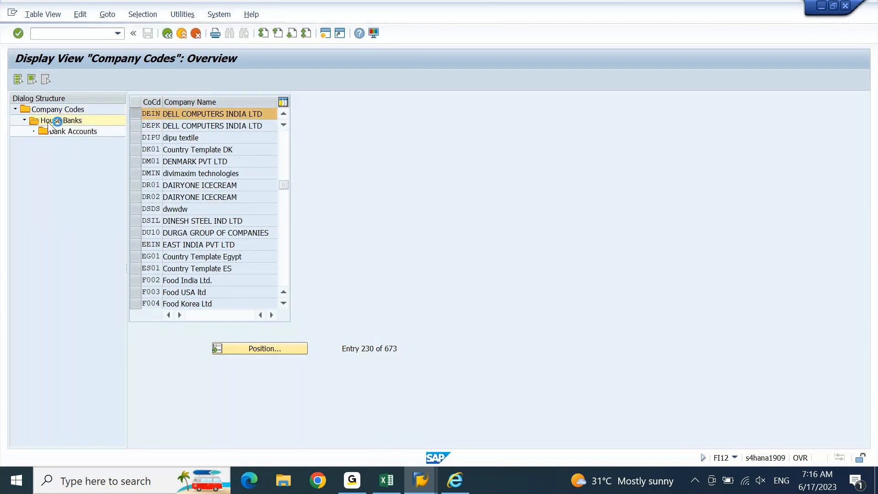
pyautogui.click(63, 80)
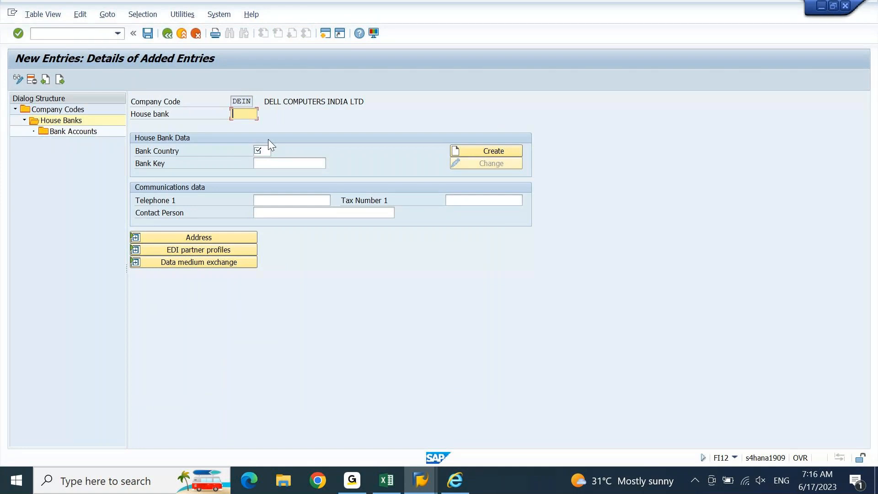
pyautogui.click(386, 481)
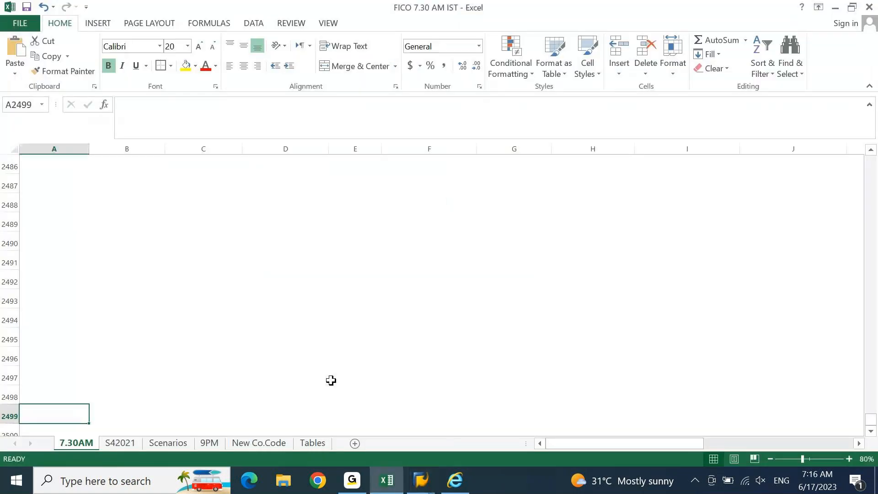
# Step: Title the section 'House Bank Template' in A2489, correcting the 'Tenplate' typo
pyautogui.press('Up')
pyautogui.press('Up')
pyautogui.press('Up')
pyautogui.press('Up')
pyautogui.press('Up')
pyautogui.press('Up')
pyautogui.press('Up')
pyautogui.press('Up')
pyautogui.press('Up')
pyautogui.press('Up')
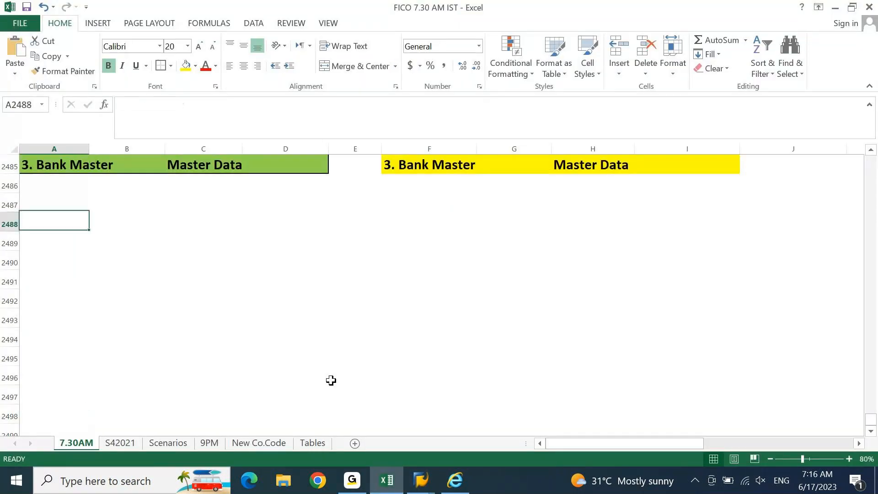
pyautogui.write('House')
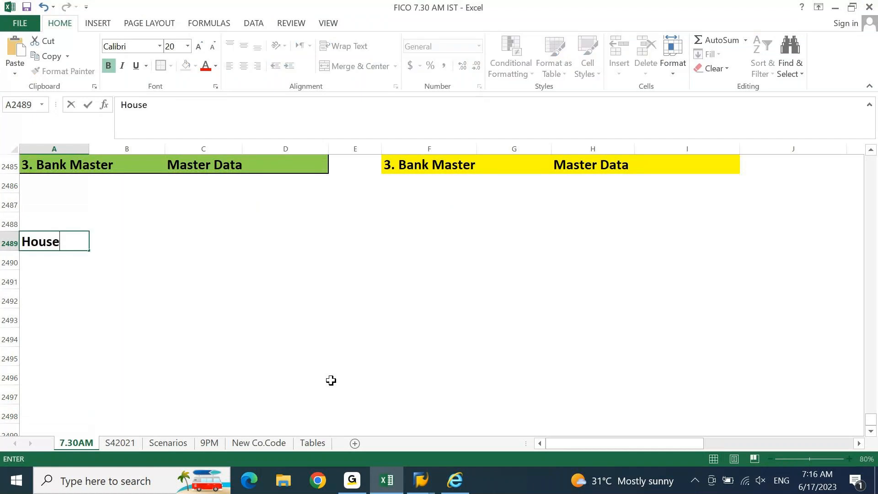
pyautogui.write(' Bank Tenplate')
pyautogui.press('Return')
pyautogui.press('Down')
pyautogui.scroll(-2, 331, 380)
pyautogui.press('Up')
pyautogui.press('Up')
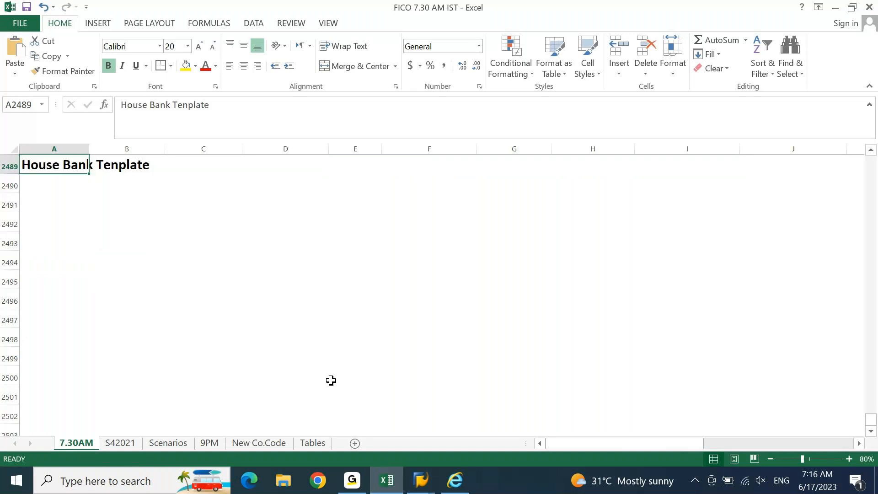
pyautogui.press('Right')
pyautogui.press('Left')
pyautogui.press('F2')
pyautogui.press('Left')
pyautogui.press('Left')
pyautogui.press('Left')
pyautogui.press('Left')
pyautogui.press('Left')
pyautogui.press('BackSpace')
pyautogui.write('m')
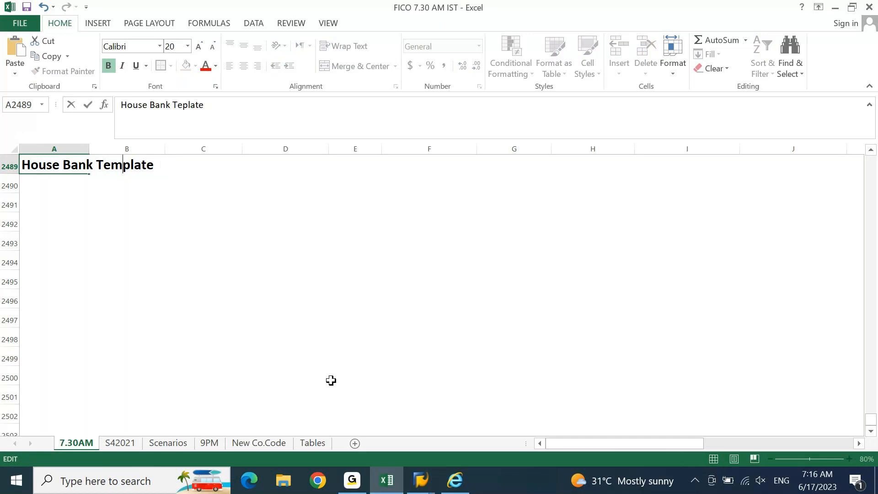
pyautogui.press('Return')
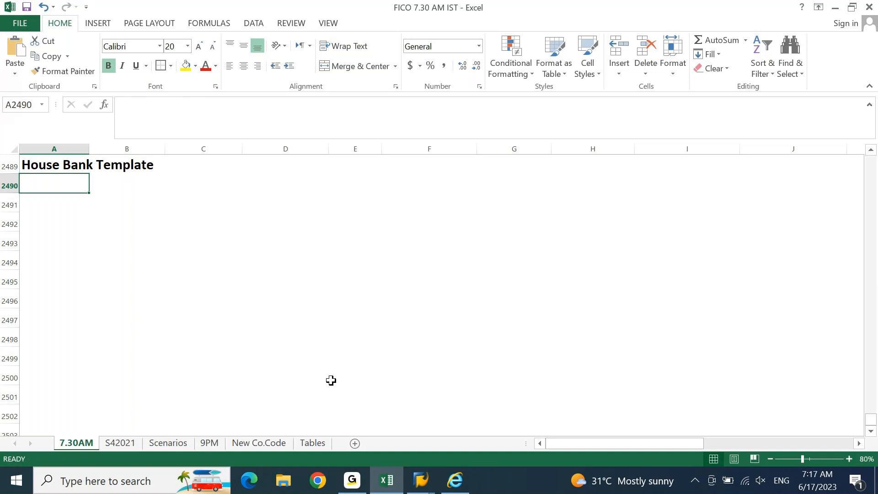
# Step: Enter the headers CO. Code, House Bank and Country across row 2490
pyautogui.hotkey('alt', 'Tab')
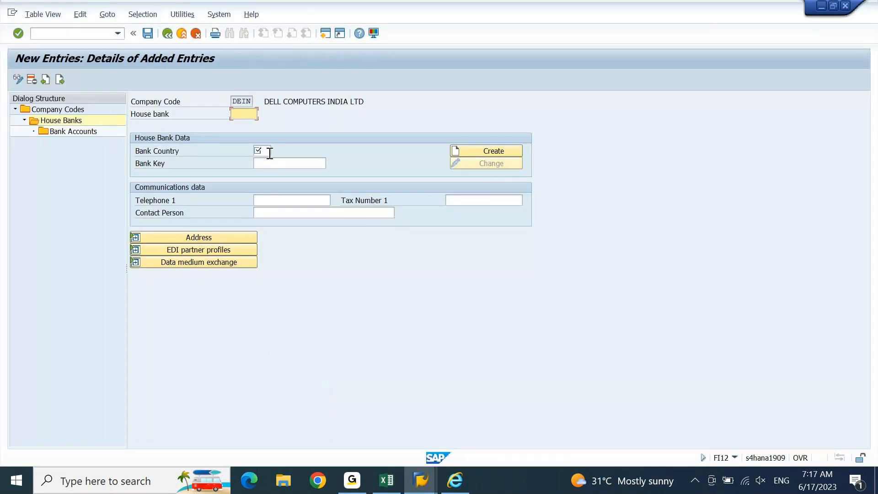
pyautogui.hotkey('alt', 'Tab')
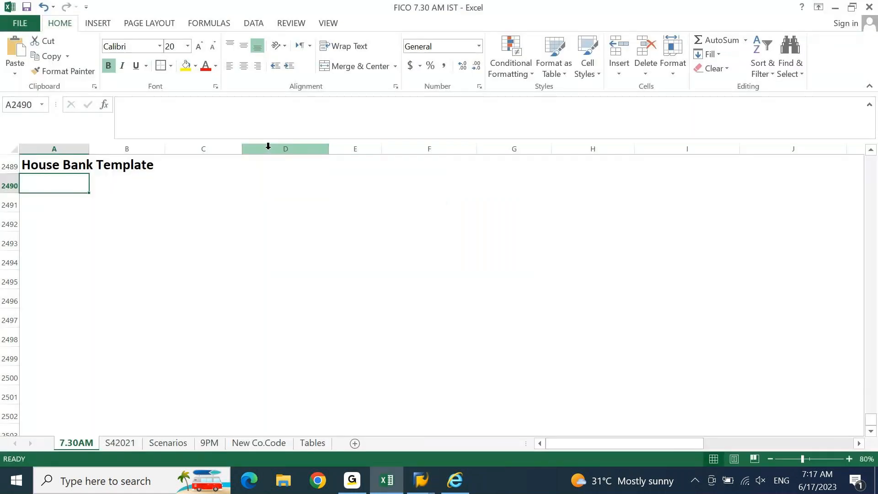
pyautogui.write('CO. COde')
pyautogui.press('Tab')
pyautogui.write('H.')
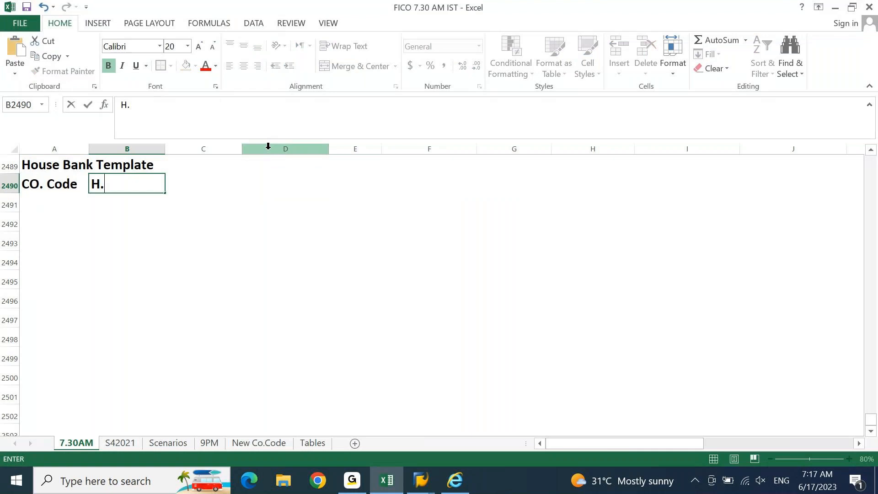
pyautogui.write('Han')
pyautogui.press('BackSpace')
pyautogui.press('BackSpace')
pyautogui.press('BackSpace')
pyautogui.write('Bank')
pyautogui.press('Tab')
pyautogui.press('Left')
pyautogui.press('F2')
pyautogui.press('Left')
pyautogui.press('Left')
pyautogui.press('Left')
pyautogui.press('Left')
pyautogui.press('Left')
pyautogui.press('Delete')
pyautogui.write('ouse')
pyautogui.press('Tab')
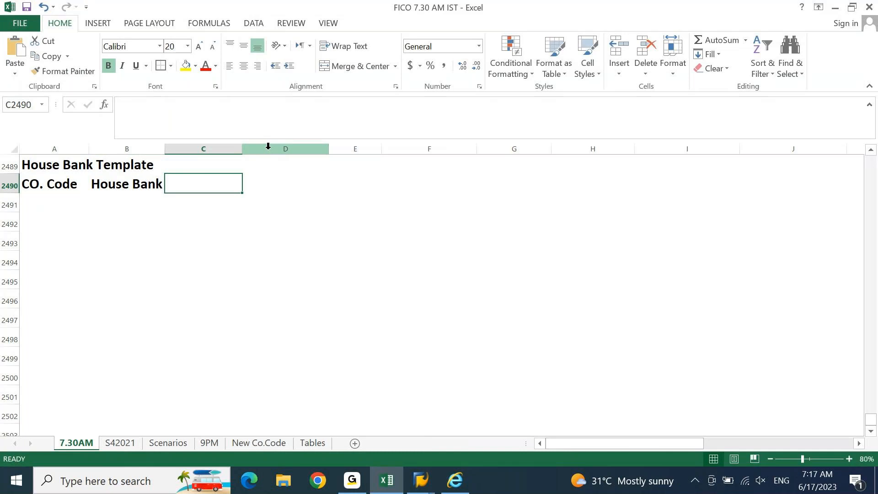
pyautogui.write('COuntry')
pyautogui.press('Return')
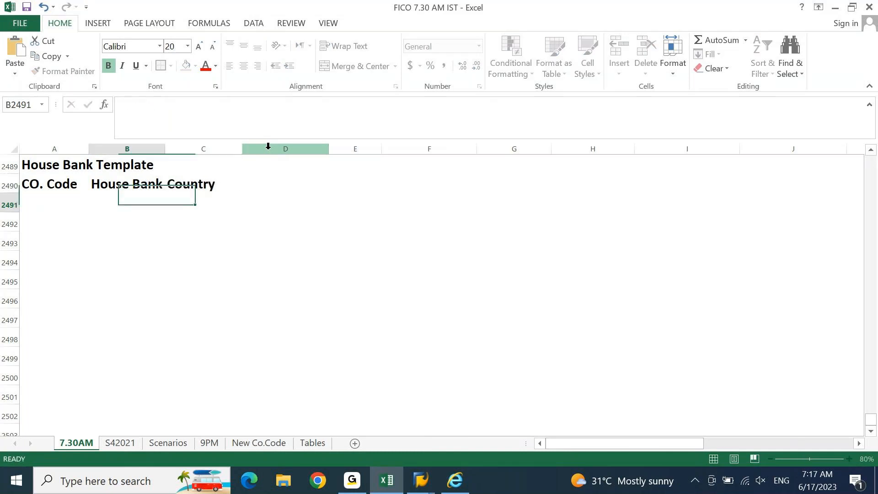
pyautogui.hotkey('alt', 'Tab')
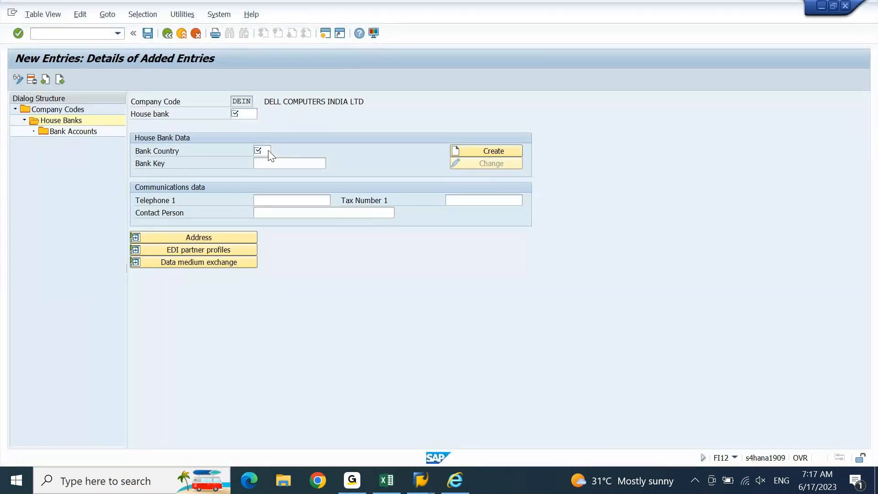
# Step: Enter house bank TES with bank country IN for company code DEIN
pyautogui.click(278, 163)
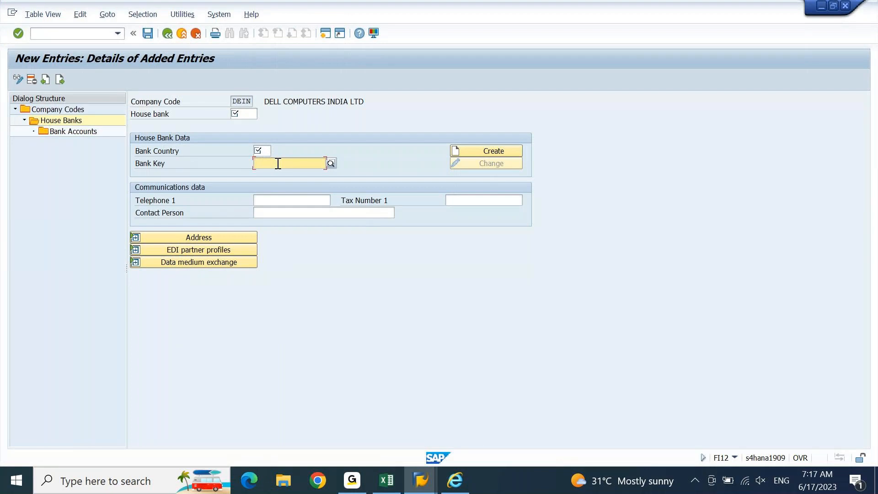
pyautogui.hotkey('shift', 'Tab')
pyautogui.hotkey('shift', 'Tab')
pyautogui.write('TEST')
pyautogui.press('Tab')
pyautogui.click(263, 162)
pyautogui.hotkey('shift', 'Tab')
pyautogui.press('BackSpace')
pyautogui.press('Return')
# Step: Fill bank key test0000 in SAP and add a Bank Key header in Excel D2490
pyautogui.click(468, 148)
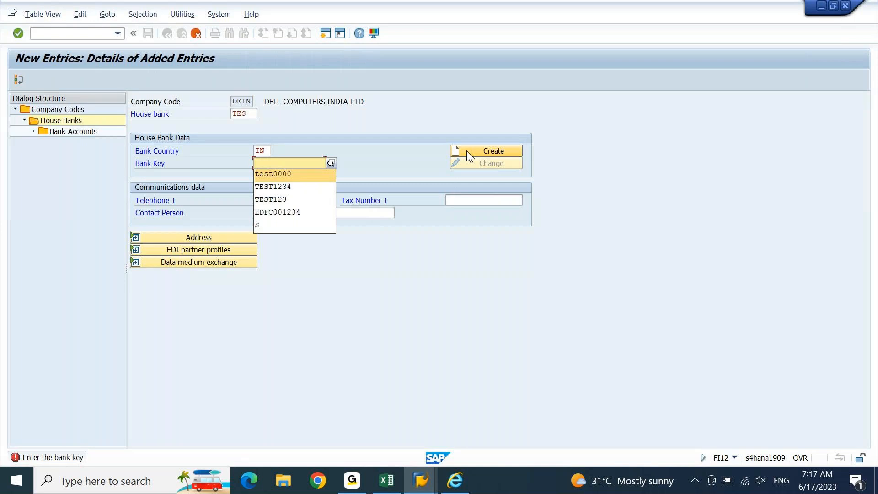
pyautogui.press('Return')
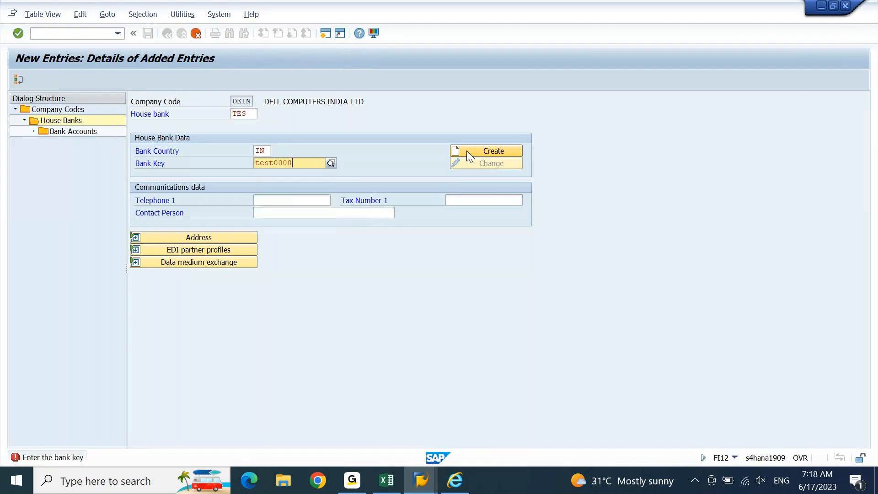
pyautogui.hotkey('alt', 'Tab')
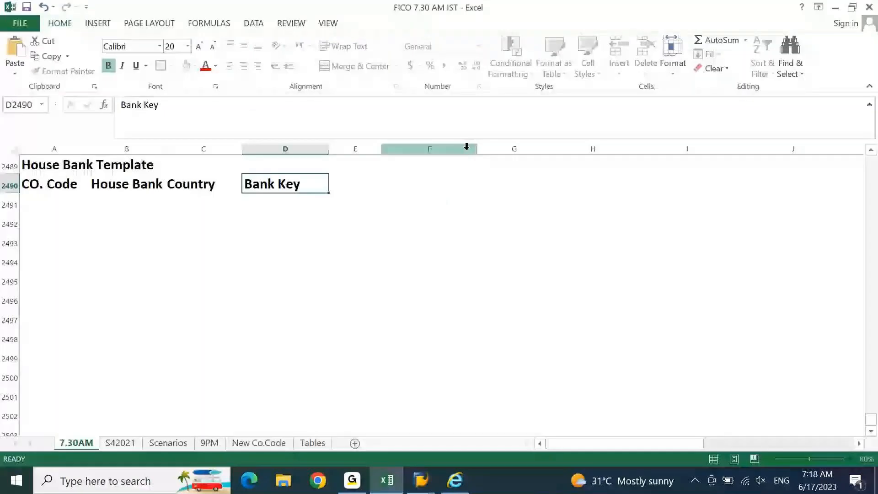
pyautogui.press('Return')
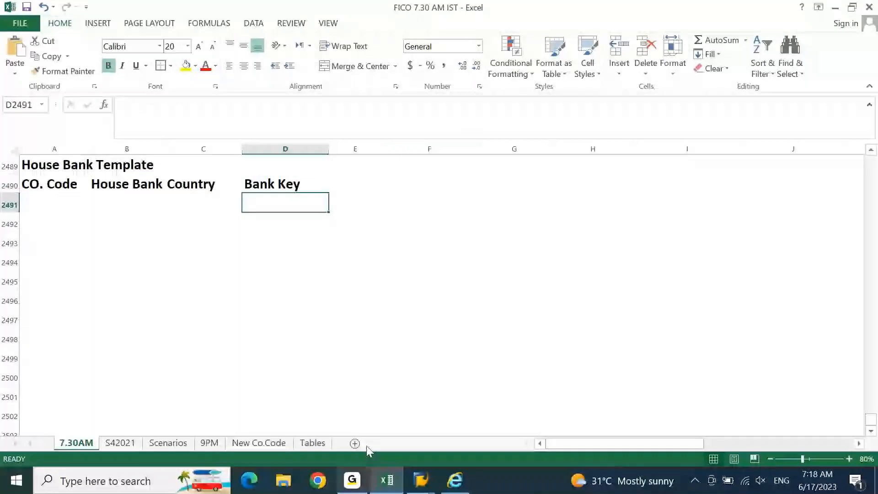
# Step: Create the bank details for bank key test0000 and expand the address section
pyautogui.click(386, 480)
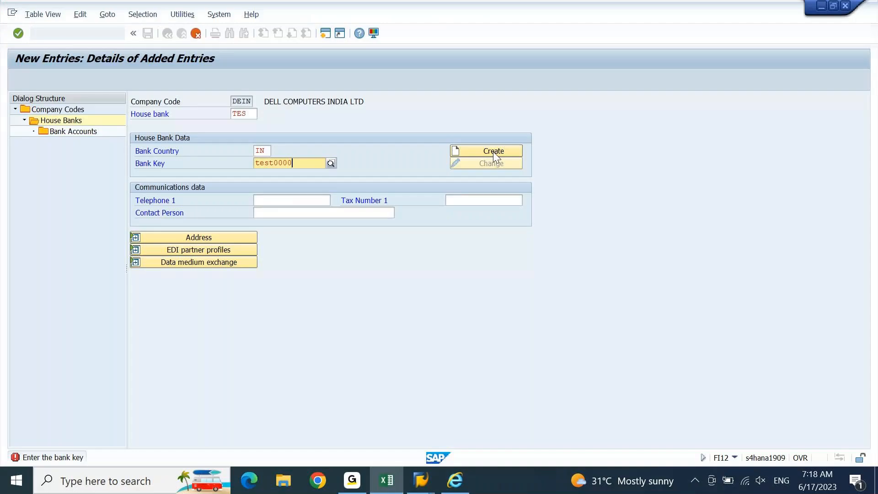
pyautogui.click(493, 152)
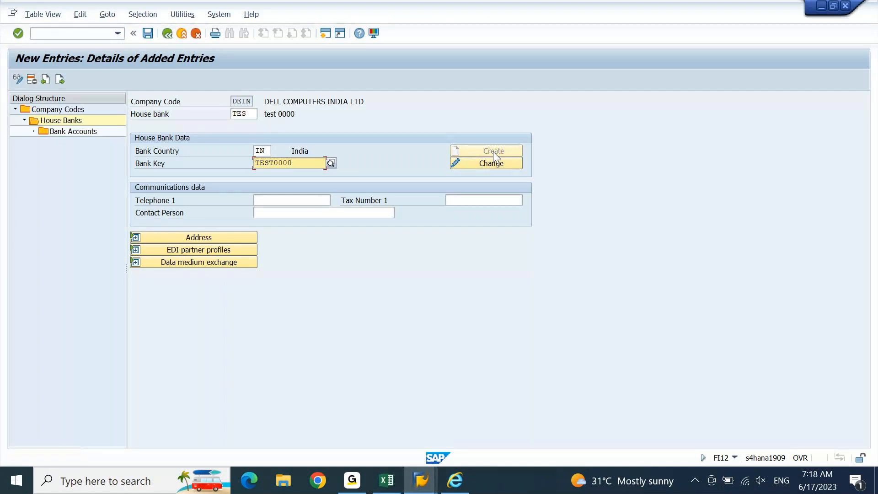
pyautogui.click(136, 238)
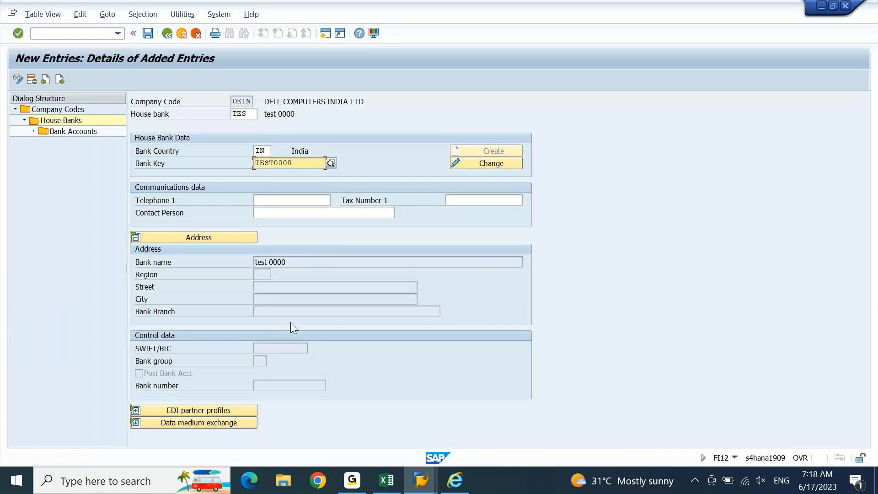
pyautogui.hotkey('alt', 'Tab')
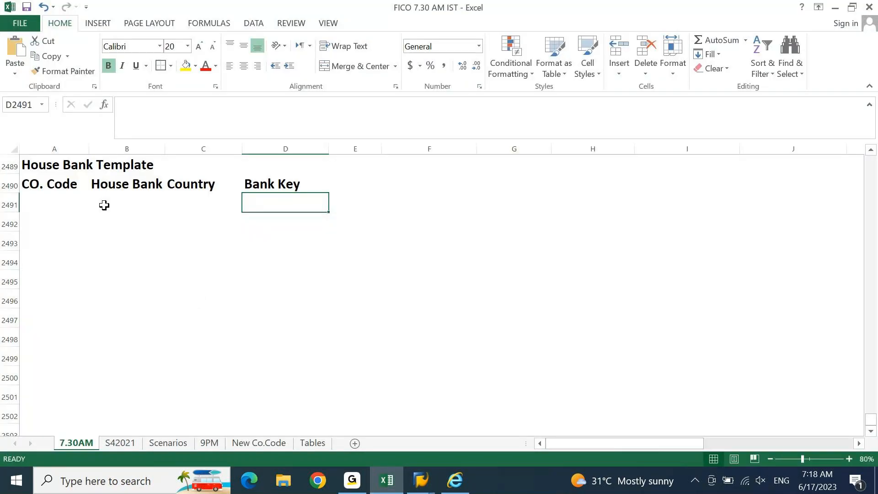
# Step: Review the House Bank Template headings from CO. Code through Bank Key in Excel
pyautogui.click(48, 254)
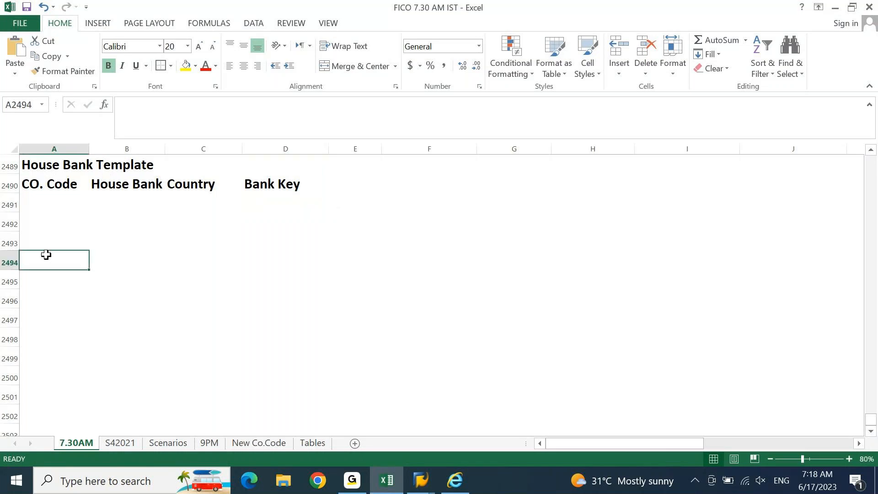
pyautogui.press('Down')
pyautogui.press('Down')
pyautogui.hotkey('ctrl', 'Up')
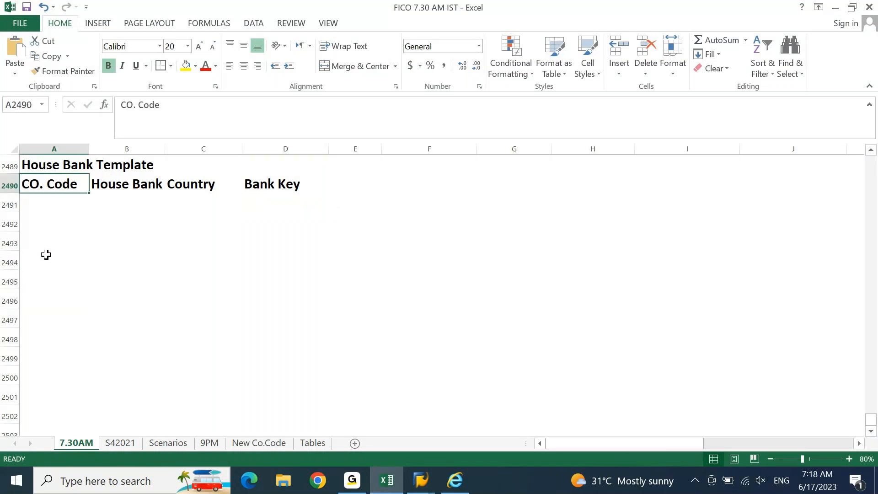
pyautogui.press('Right')
pyautogui.press('Right')
pyautogui.press('Right')
pyautogui.press('Right')
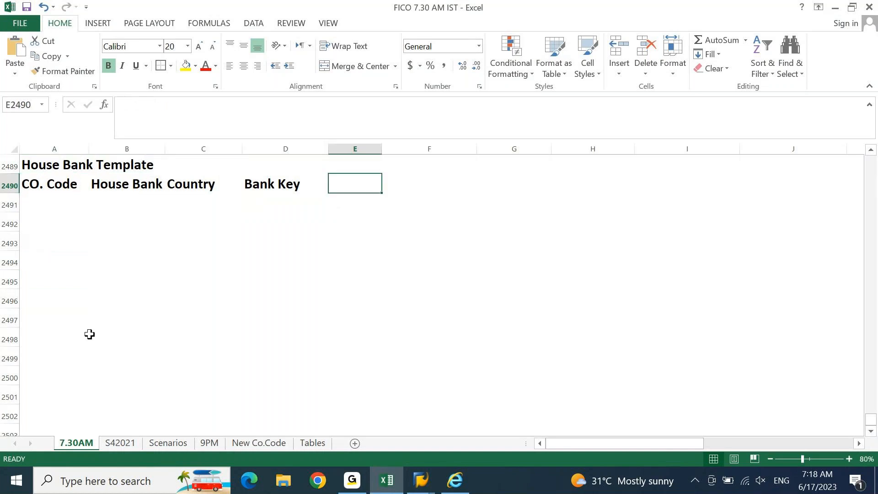
pyautogui.click(455, 480)
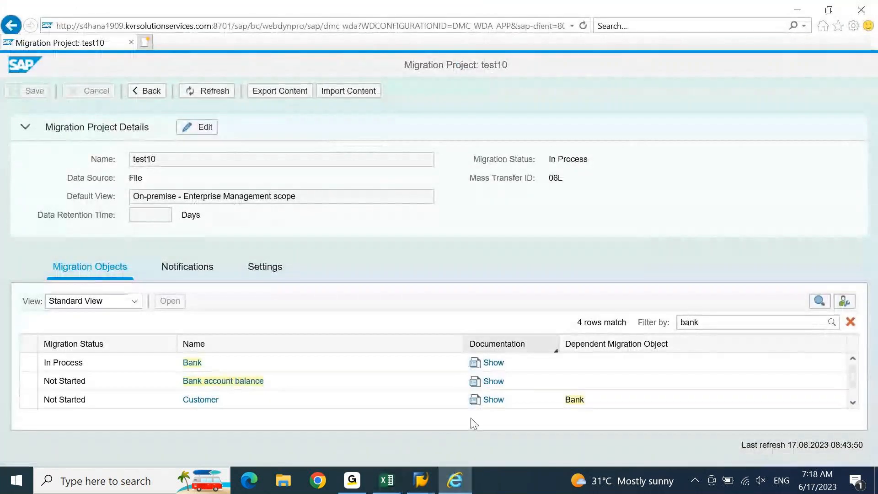
pyautogui.click(454, 488)
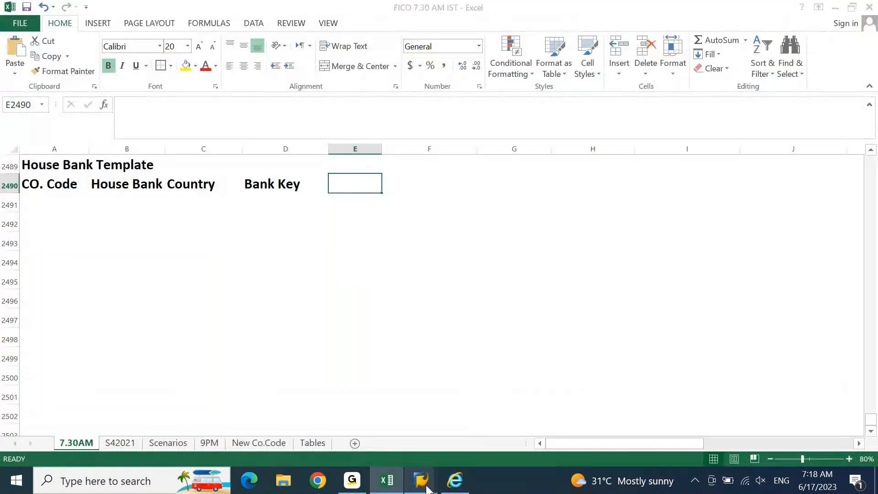
pyautogui.moveTo(422, 483)
pyautogui.moveTo(532, 412)
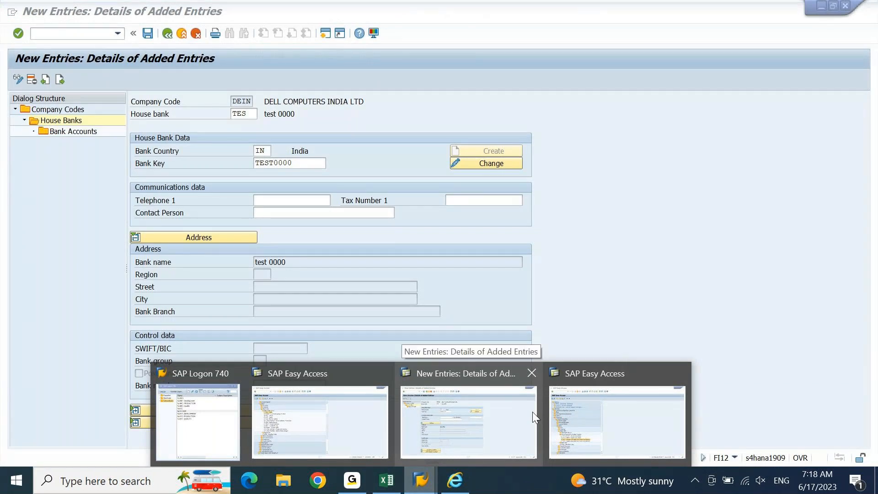
# Step: Return to DEIN's House Banks overview and open bank accounts for house bank TEST, dismissing the read-only notice
pyautogui.click(580, 413)
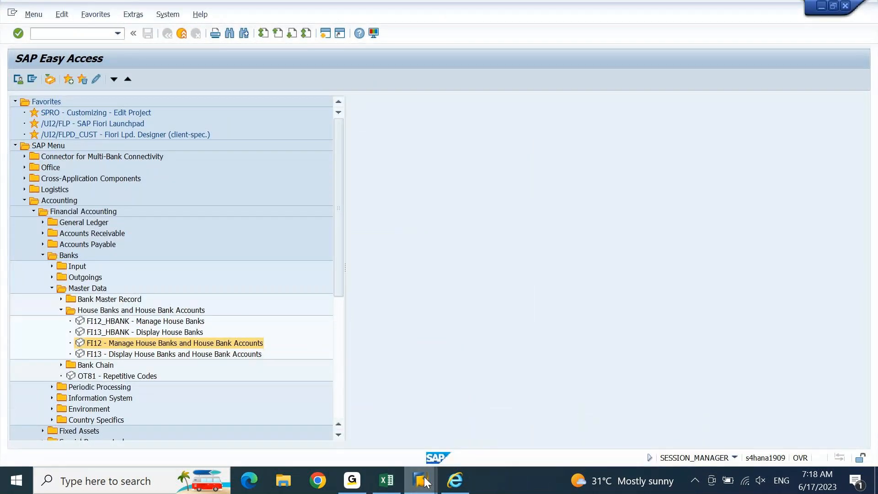
pyautogui.moveTo(424, 480)
pyautogui.click(461, 415)
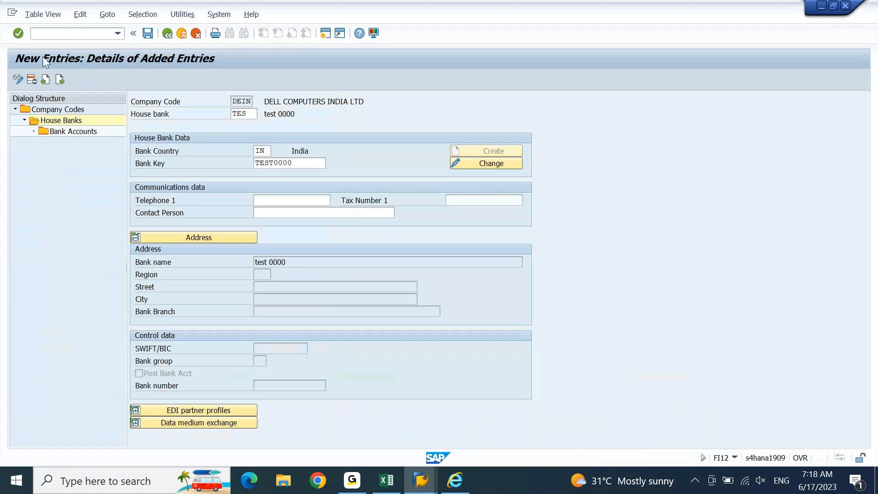
pyautogui.click(168, 35)
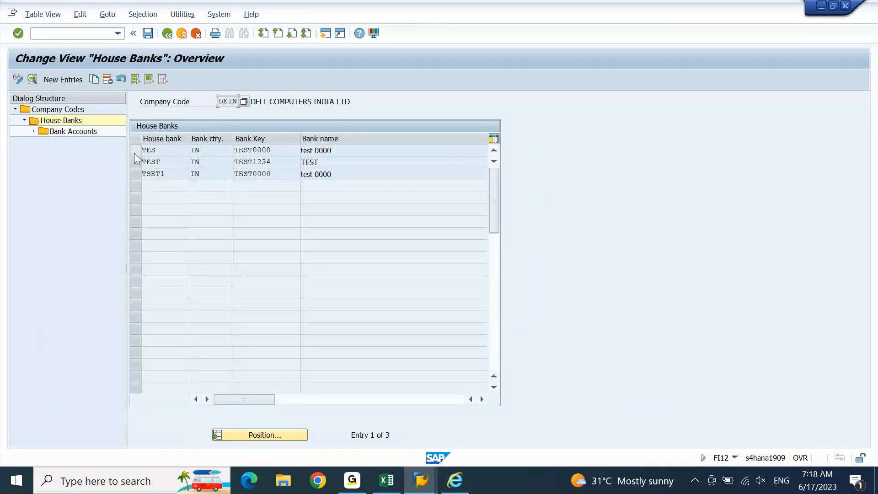
pyautogui.click(135, 161)
pyautogui.doubleClick(67, 132)
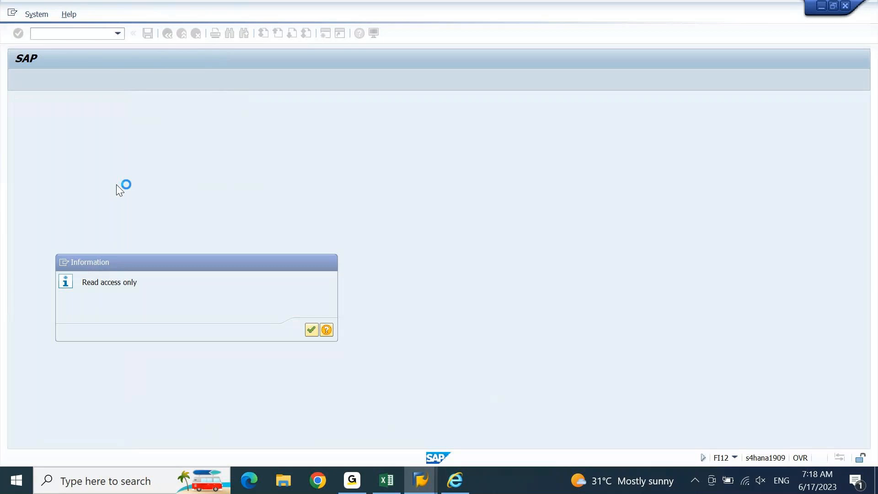
pyautogui.press('Return')
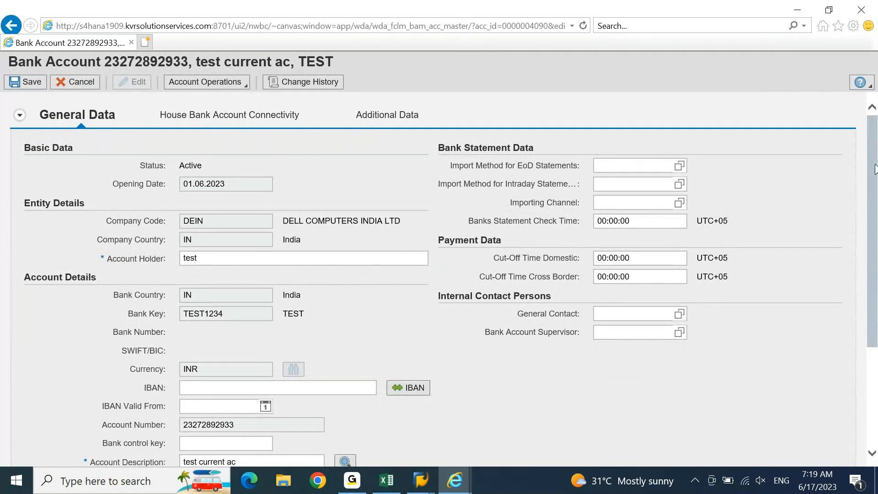
# Step: Review the test current account's general data, including the Account Holder and IBAN fields
pyautogui.moveTo(874, 168); pyautogui.dragTo(868, 142)
pyautogui.click(200, 259)
pyautogui.press('Tab')
pyautogui.click(386, 480)
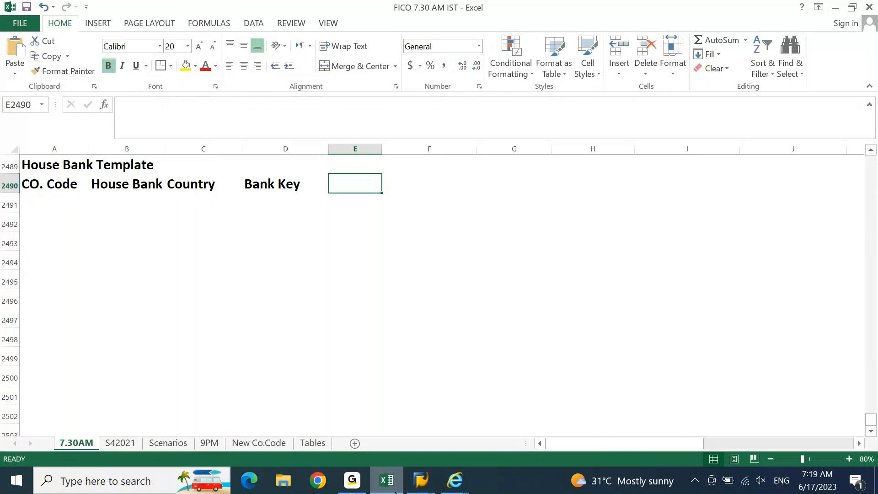
# Step: Add the headers A/C Opening Date and A/C Holder Name after Bank Key
pyautogui.write('p')
pyautogui.press('BackSpace')
pyautogui.write('A/C')
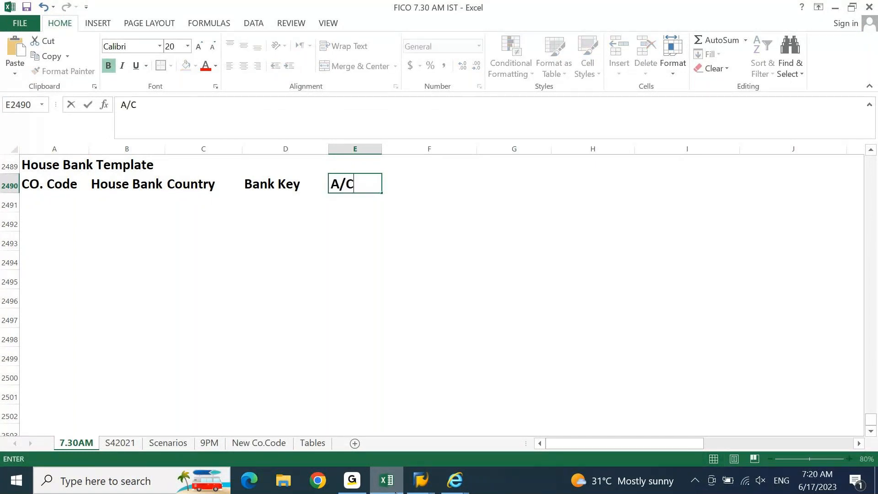
pyautogui.write(' OPenin')
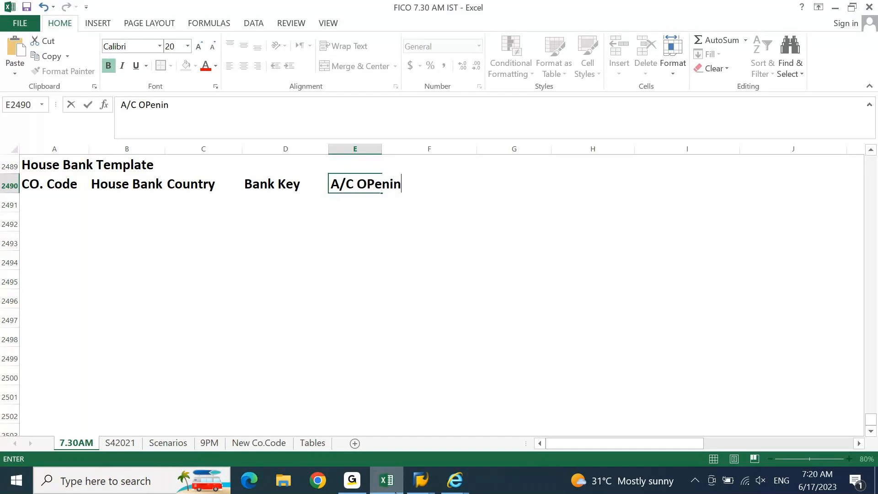
pyautogui.write('g Date')
pyautogui.press('Return')
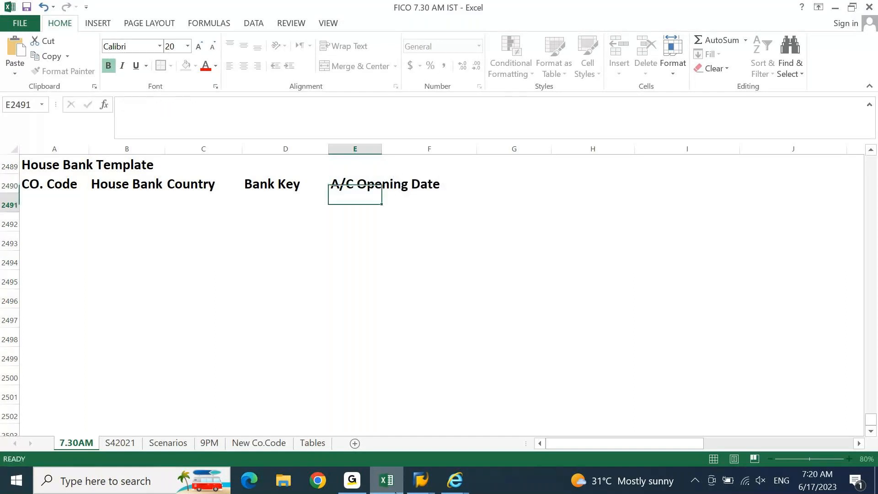
pyautogui.press('Up')
pyautogui.press('Right')
pyautogui.press('Right')
pyautogui.click(395, 492)
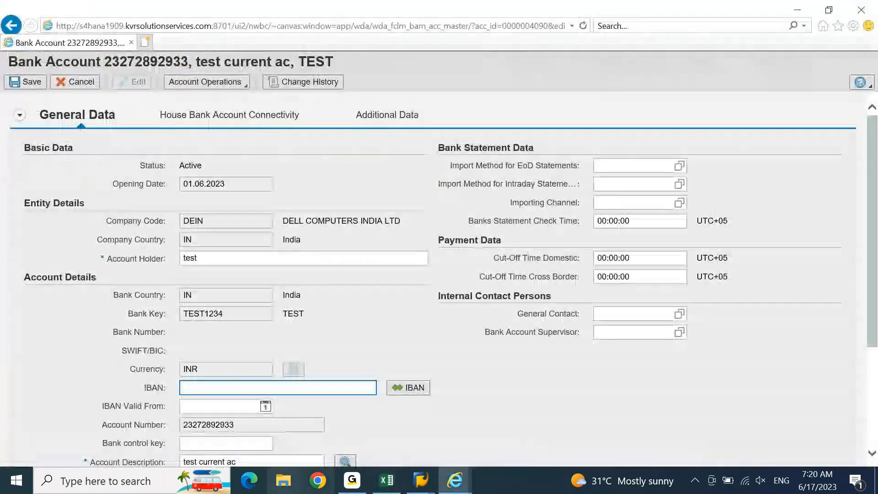
pyautogui.hotkey('alt', 'Tab')
pyautogui.write('A/C Holder Name')
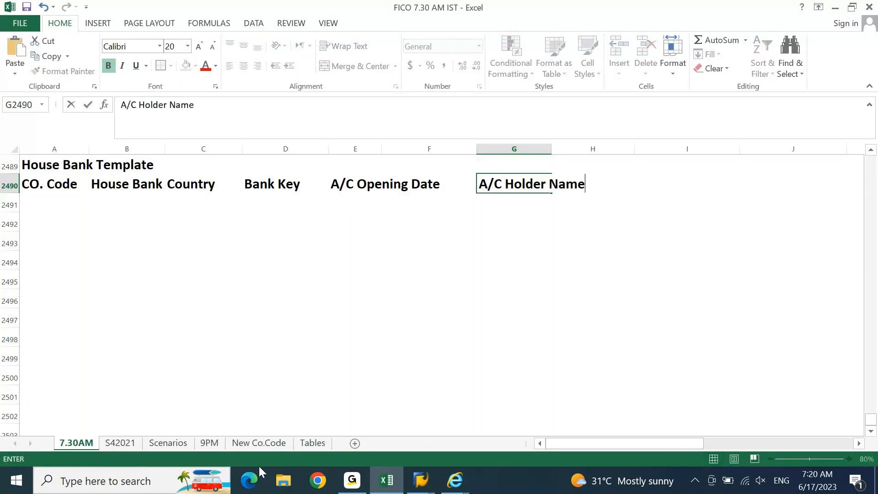
pyautogui.press('Tab')
pyautogui.press('Tab')
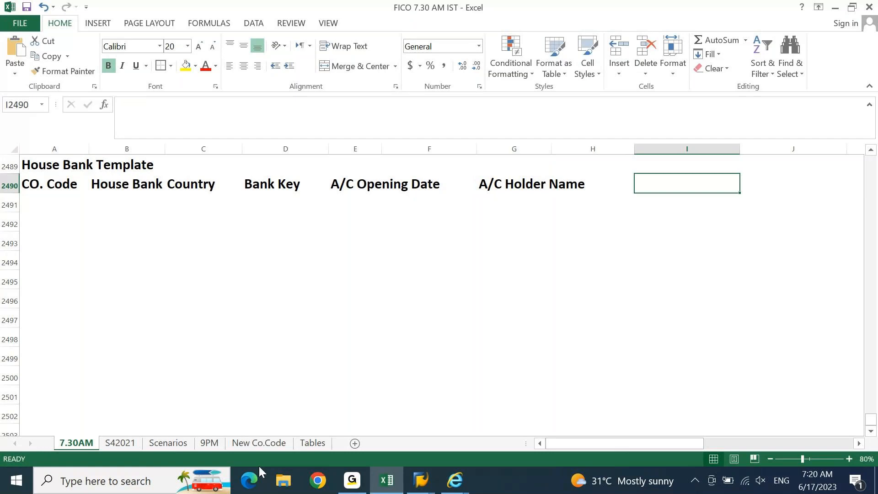
# Step: Add the headers A/C CCY, IBAN and A/C Number, fixing the 'A?C' typo
pyautogui.hotkey('alt', 'Tab')
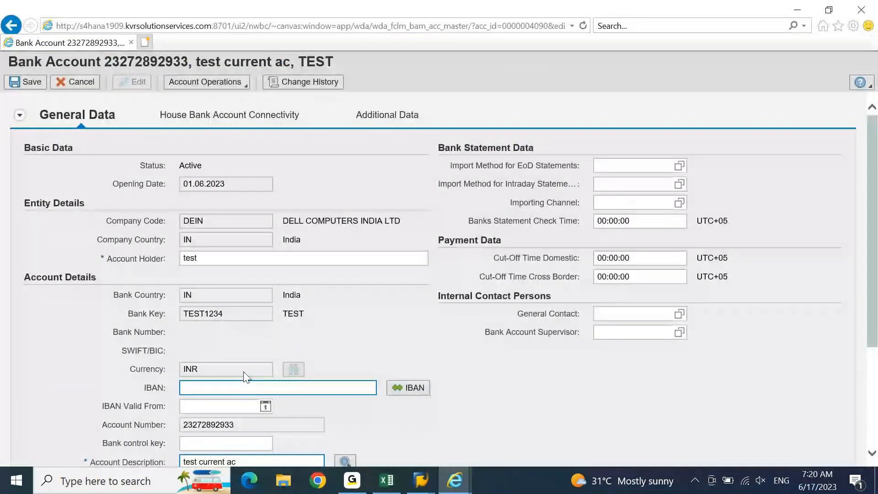
pyautogui.hotkey('alt', 'Tab')
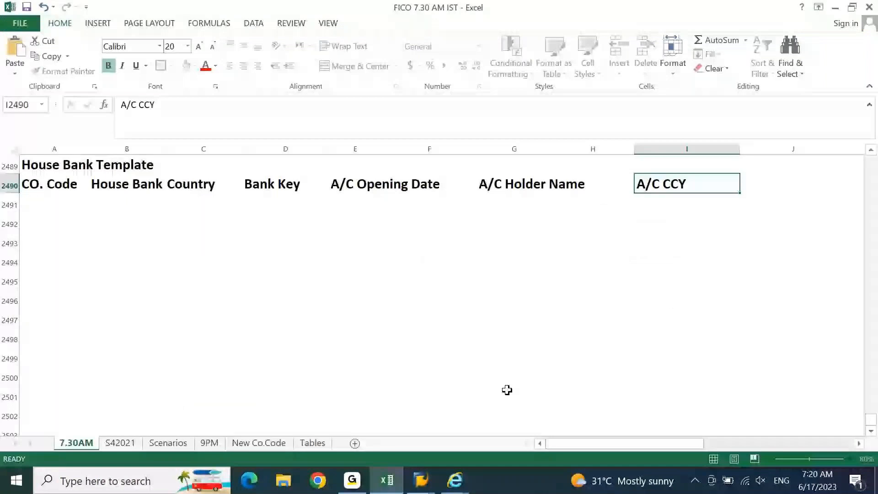
pyautogui.press('Tab')
pyautogui.write('IBAN')
pyautogui.press('Tab')
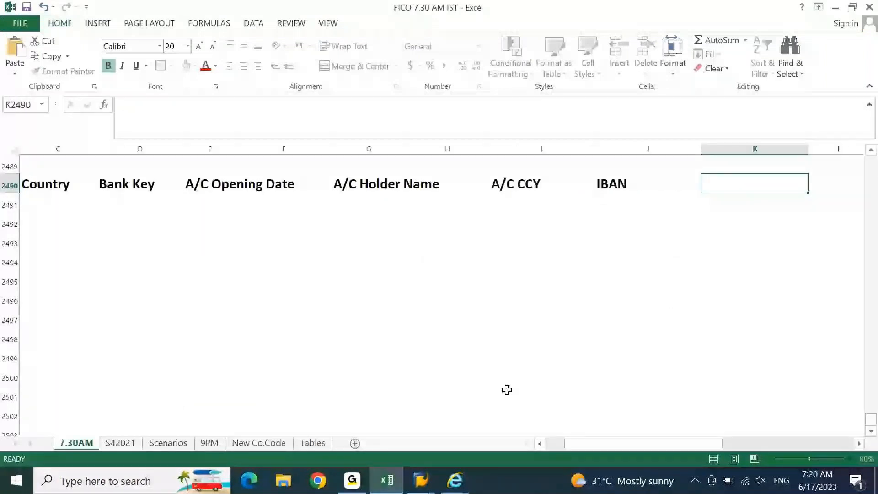
pyautogui.write('A?C Number')
pyautogui.press('Left')
pyautogui.press('Right')
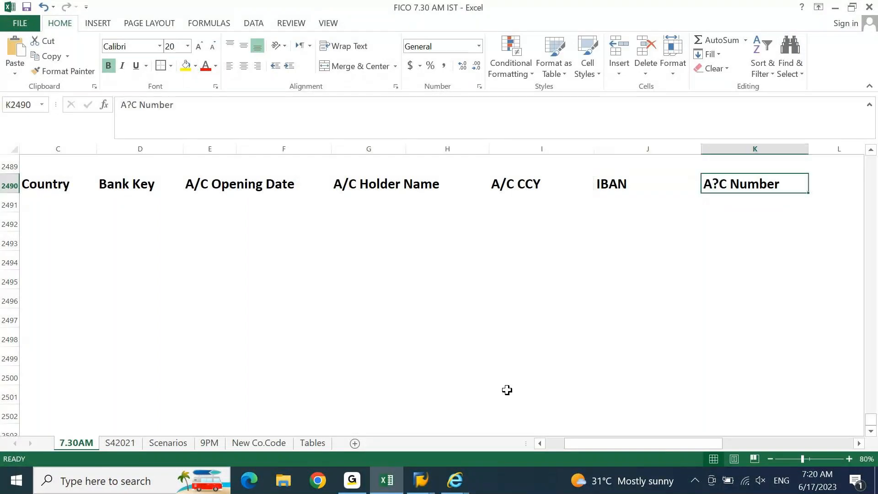
pyautogui.press('F2')
pyautogui.press('Left')
pyautogui.press('Left')
pyautogui.press('Left')
pyautogui.press('Left')
pyautogui.press('Left')
pyautogui.press('Left')
pyautogui.press('Left')
pyautogui.press('Left')
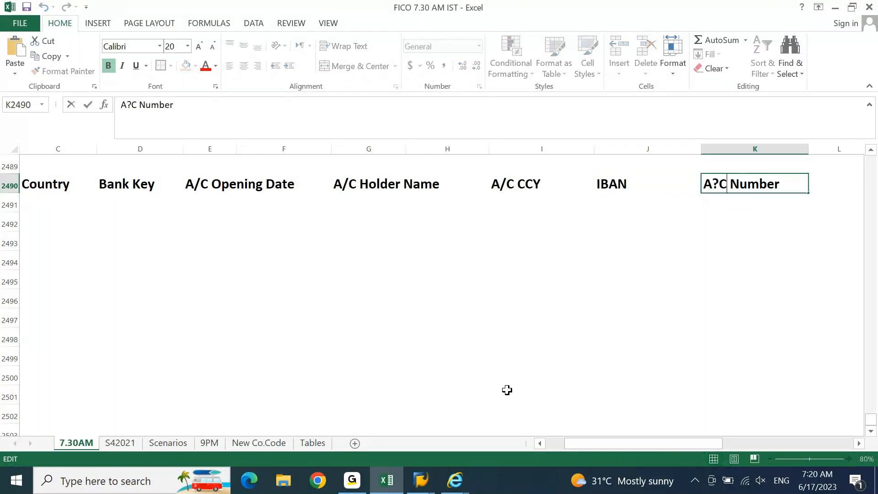
pyautogui.press('BackSpace')
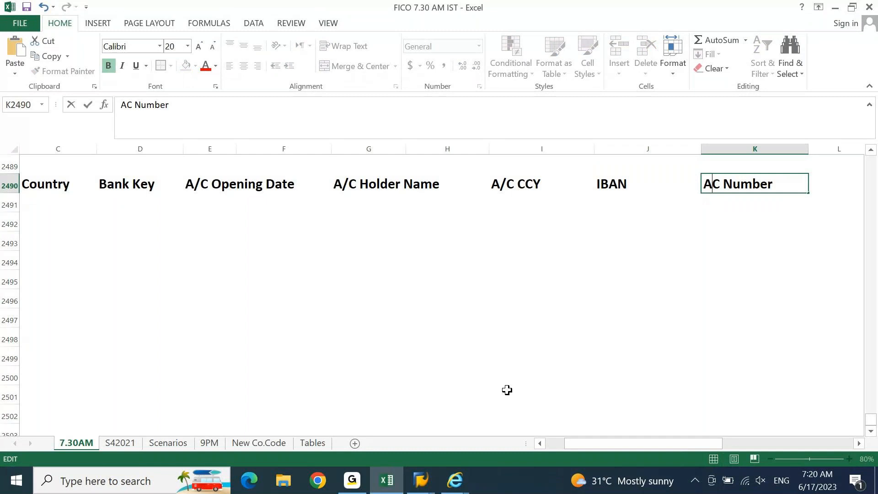
pyautogui.write('/')
pyautogui.press('Return')
pyautogui.press('Up')
pyautogui.press('Right')
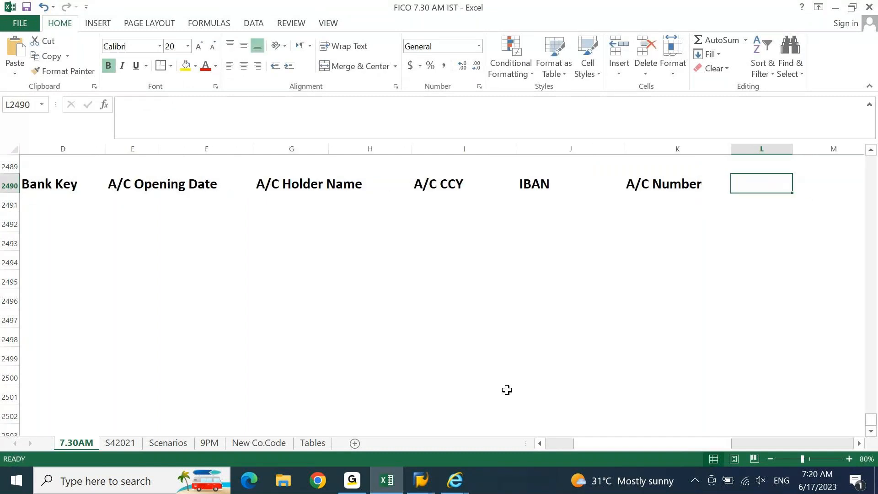
pyautogui.hotkey('alt', 'Tab')
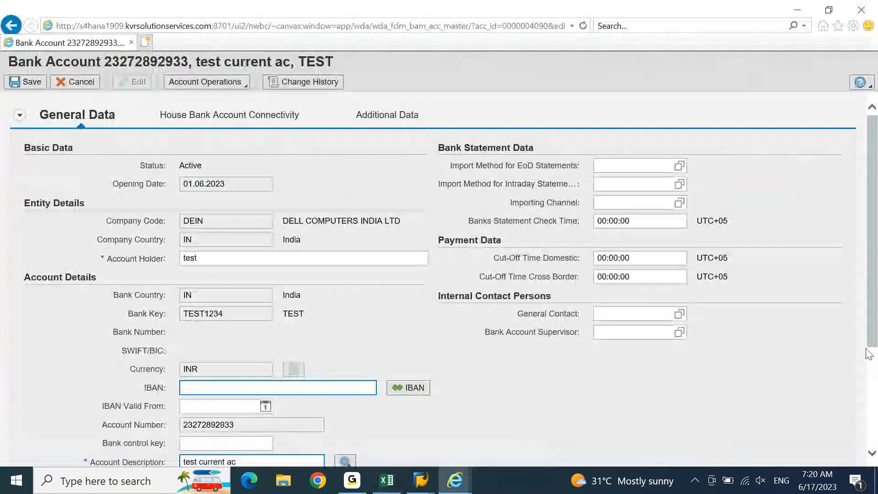
# Step: Add the headers A/C Desc and A/C type in L2490 and M2490
pyautogui.scroll(-3, 871, 337)
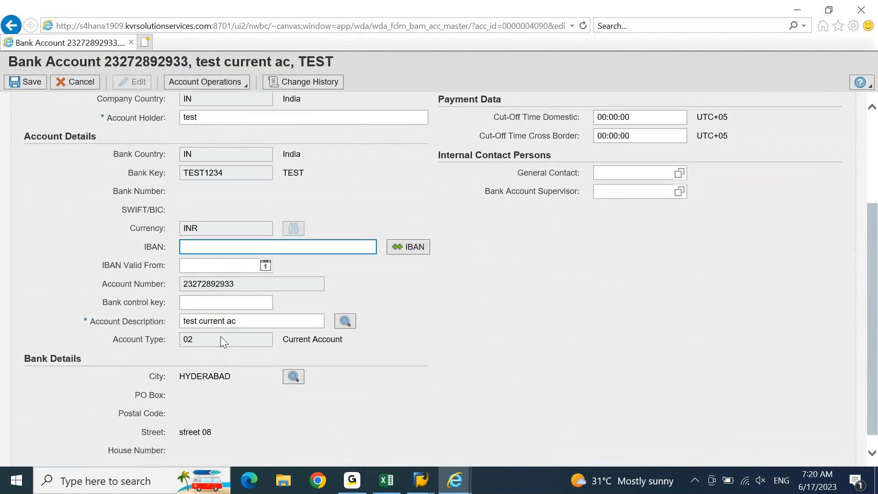
pyautogui.hotkey('alt', 'Tab')
pyautogui.write('A')
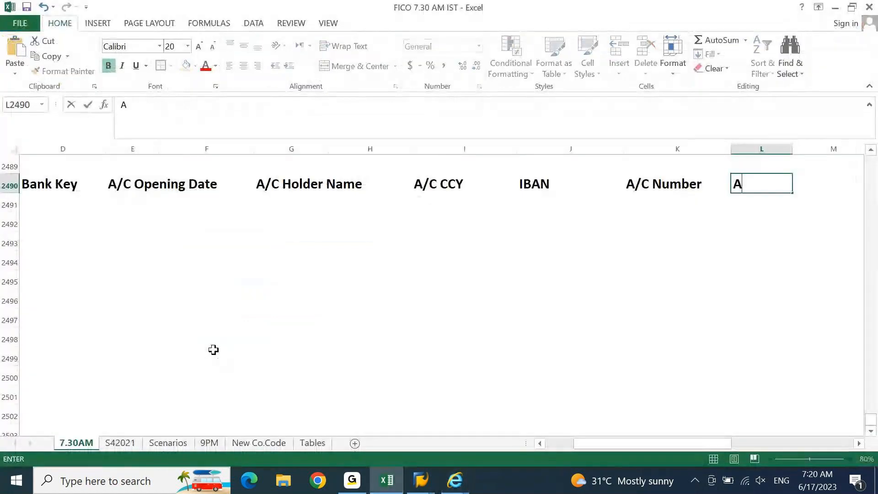
pyautogui.write('/C')
pyautogui.press('BackSpace')
pyautogui.press('BackSpace')
pyautogui.write('/C Desc')
pyautogui.press('Tab')
pyautogui.write('A/C type')
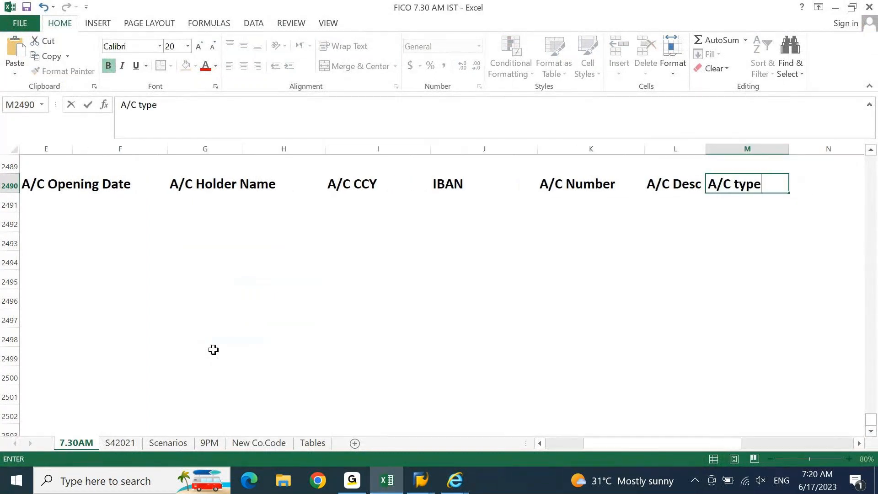
pyautogui.press('Tab')
# Step: Check the House Bank Account Connectivity details and add an H. Bank A/C ID header in N2490
pyautogui.hotkey('alt', 'Tab')
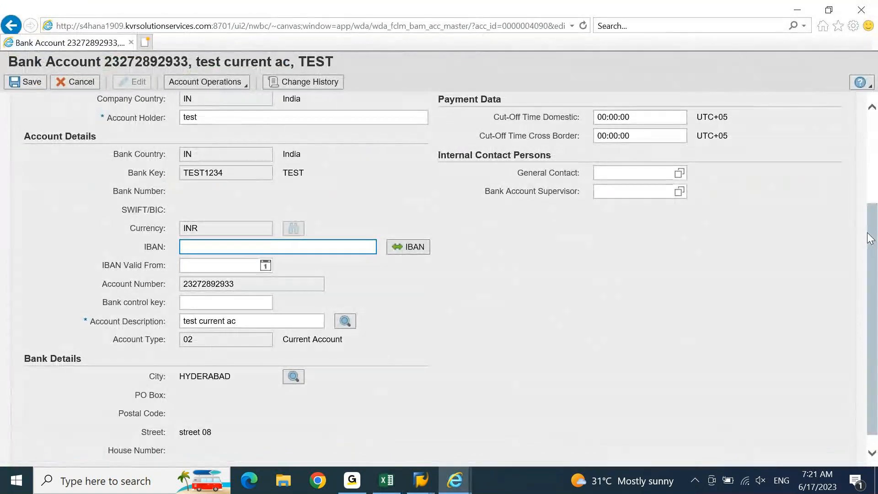
pyautogui.moveTo(871, 238); pyautogui.dragTo(871, 161)
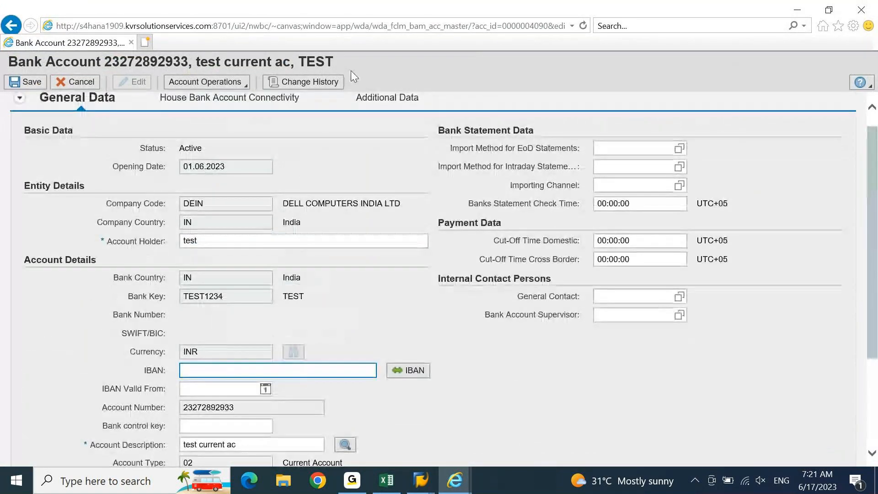
pyautogui.click(193, 106)
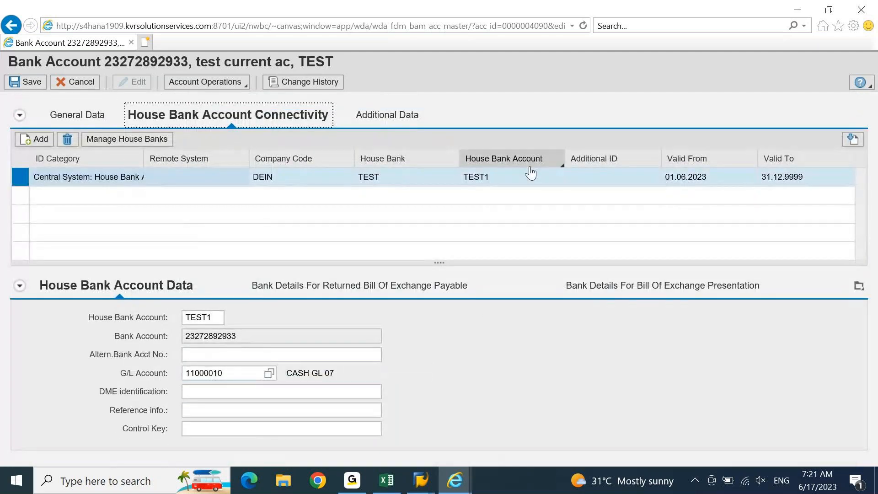
pyautogui.click(216, 372)
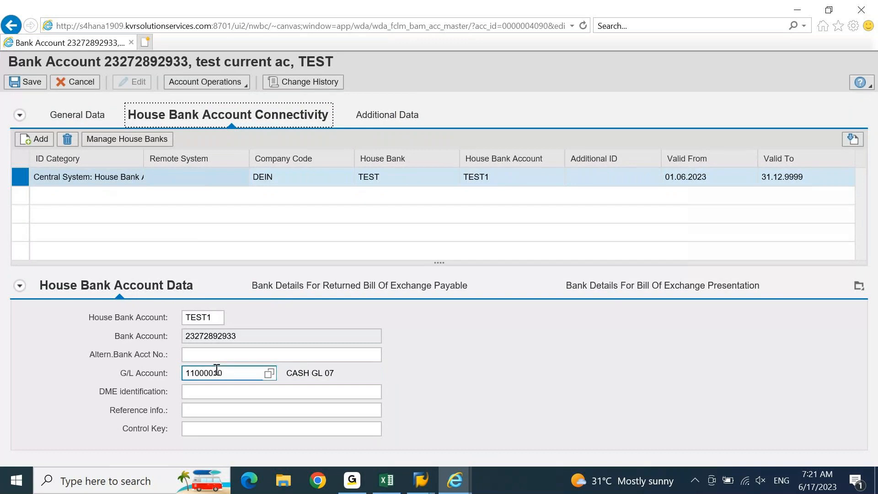
pyautogui.hotkey('alt', 'Tab')
pyautogui.write('H. Bank A/C ID')
pyautogui.press('Tab')
pyautogui.press('Tab')
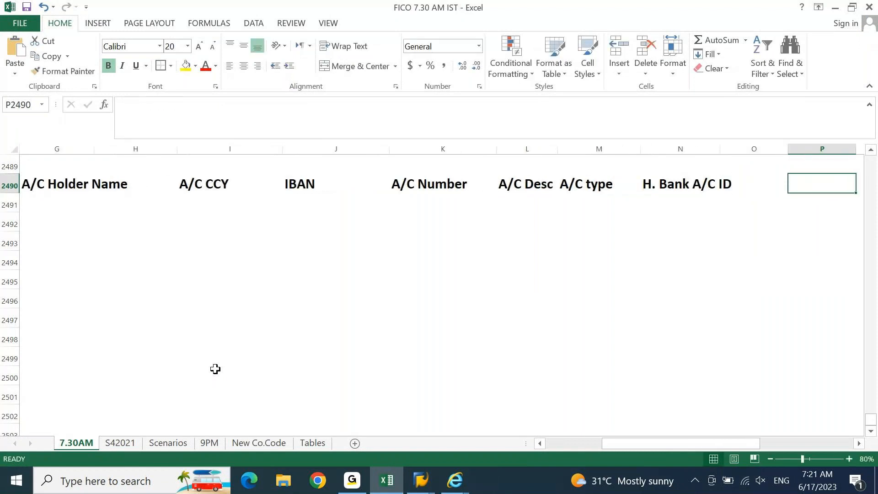
pyautogui.write('GL')
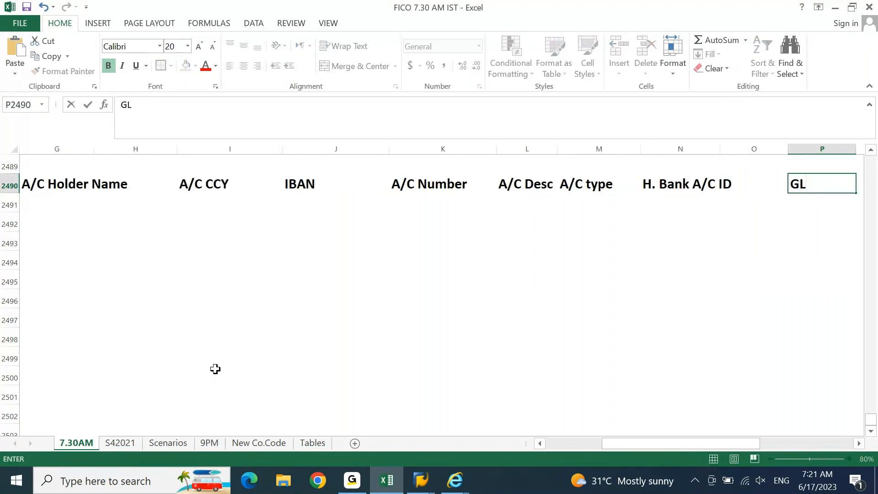
pyautogui.press('Return')
pyautogui.press('Home')
pyautogui.press('Up')
pyautogui.hotkey('shift', 'Right')
pyautogui.hotkey('shift', 'Right')
pyautogui.hotkey('shift', 'Right')
pyautogui.hotkey('shift', 'Right')
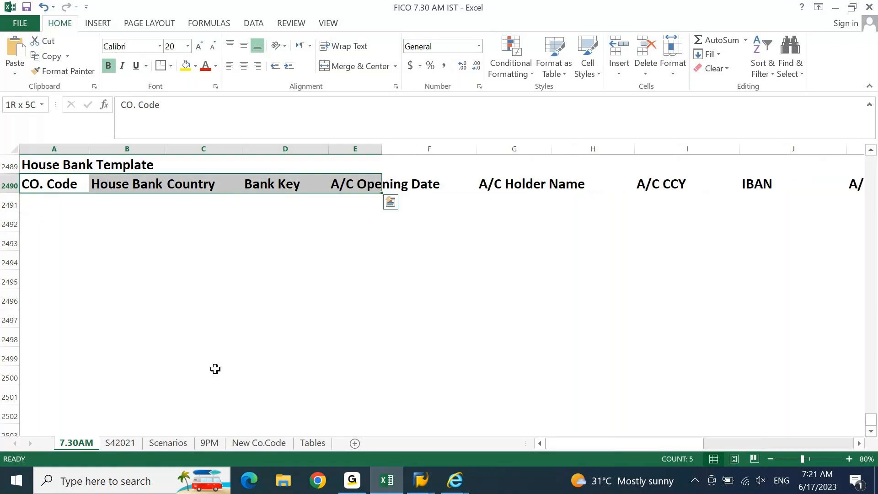
pyautogui.hotkey('shift', 'Left')
pyautogui.hotkey('shift', 'Left')
pyautogui.hotkey('shift', 'Left')
pyautogui.hotkey('shift', 'Left')
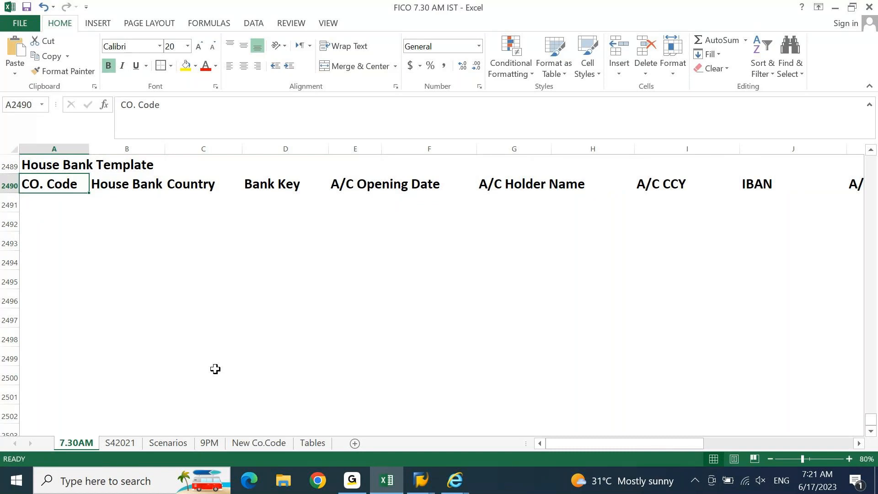
pyautogui.hotkey('shift', 'Right')
pyautogui.hotkey('shift', 'Right')
pyautogui.hotkey('shift', 'Right')
pyautogui.hotkey('shift', 'Right')
pyautogui.press('Down')
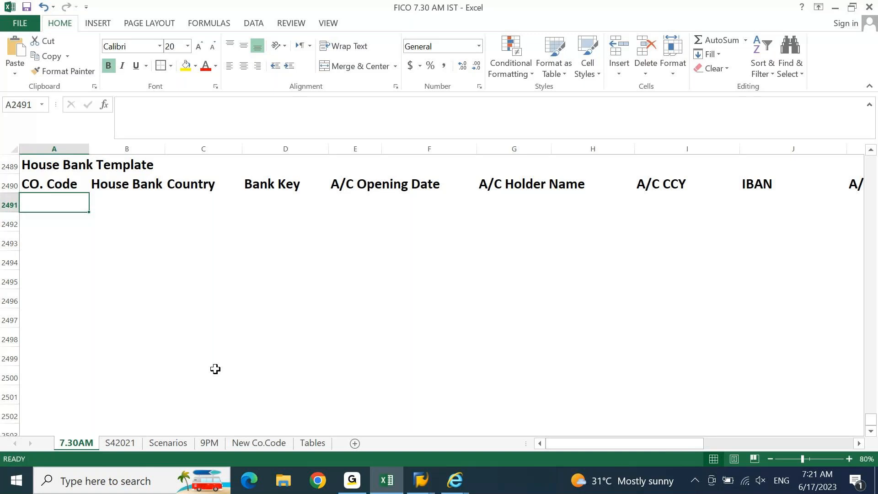
pyautogui.press('Up')
pyautogui.press('Right')
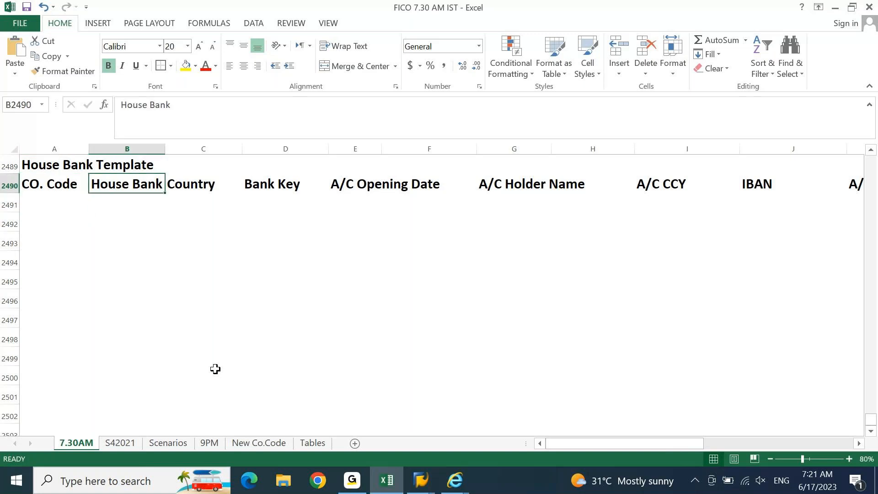
pyautogui.press('Right')
pyautogui.press('Right')
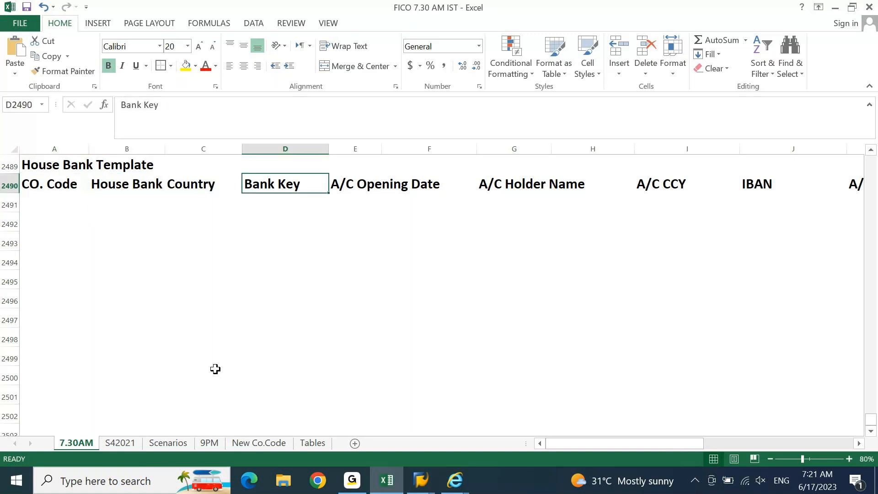
pyautogui.press('Right')
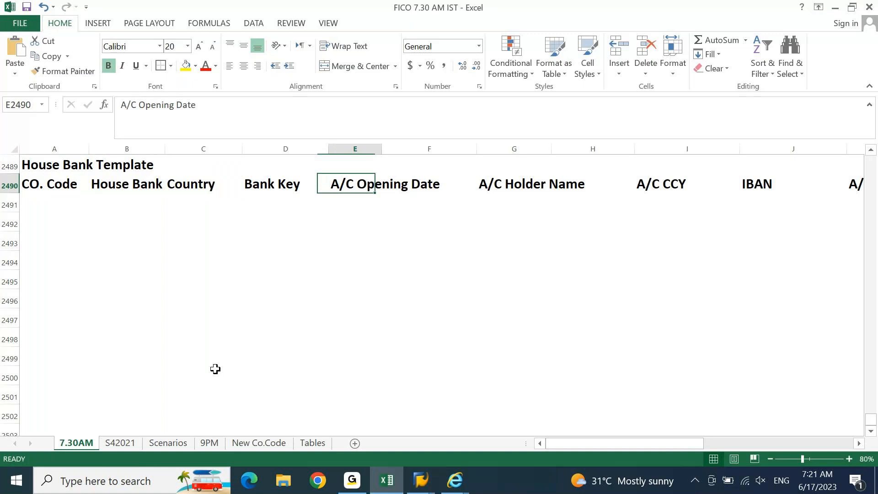
pyautogui.press('Right')
pyautogui.press('Right')
pyautogui.press('Right')
pyautogui.press('Right')
pyautogui.press('Right')
pyautogui.press('Right')
pyautogui.press('Right')
pyautogui.press('Right')
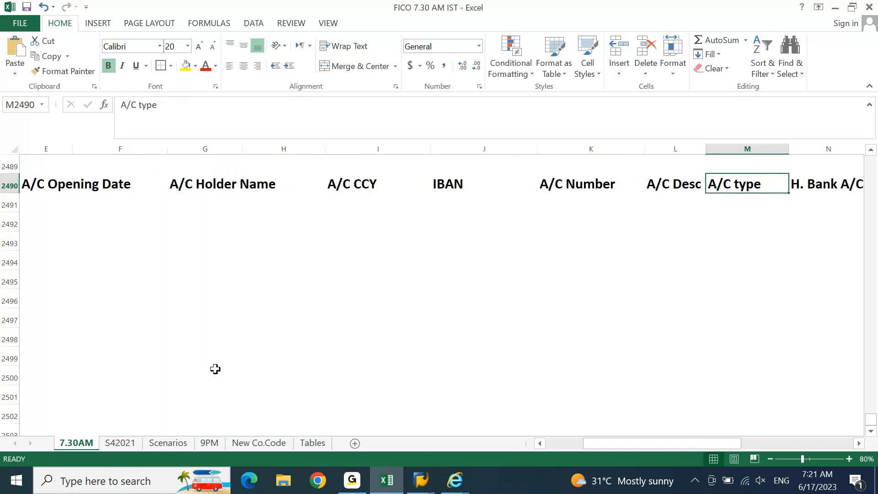
pyautogui.press('Down')
pyautogui.press('Home')
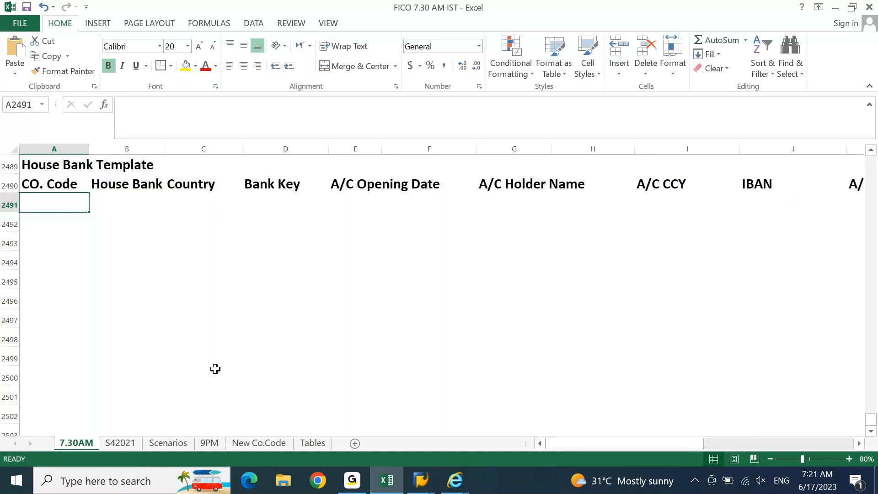
# Step: Enter company DEIN, house bank HDFC, country IN, bank key HDFC123 and opening date 03.06.2023
pyautogui.write('N')
pyautogui.press('Tab')
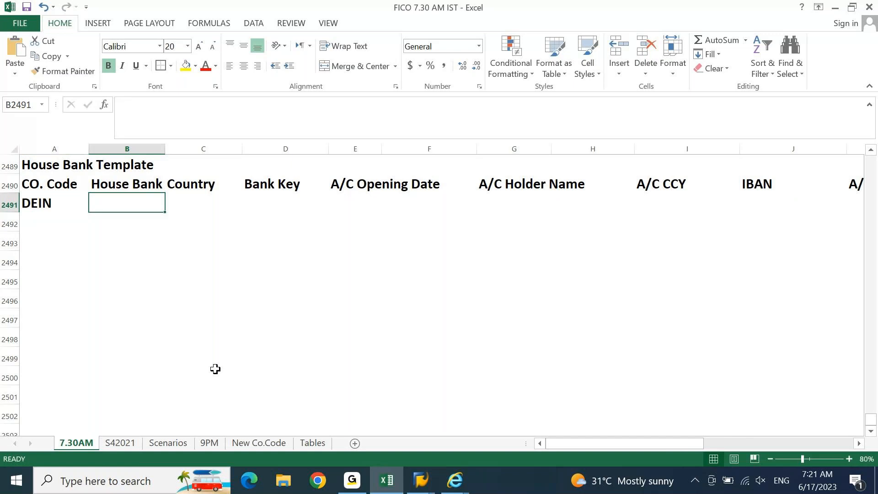
pyautogui.write('HDFC')
pyautogui.press('Tab')
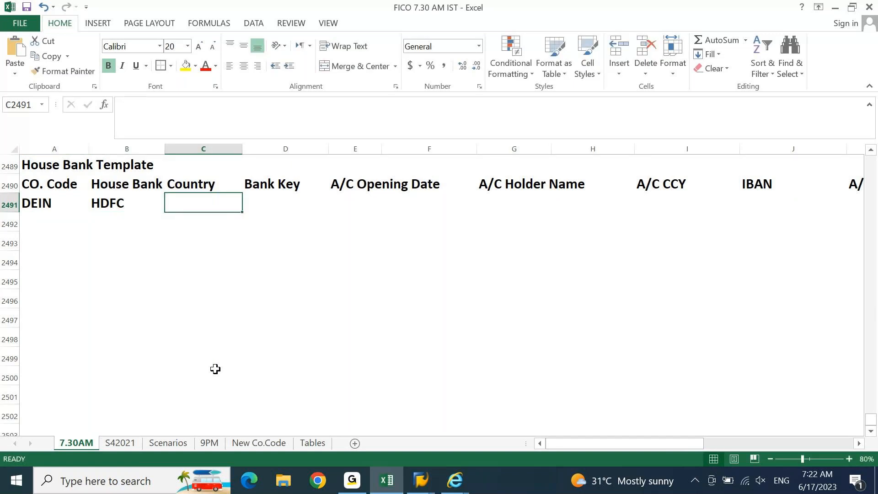
pyautogui.write('IN')
pyautogui.press('Tab')
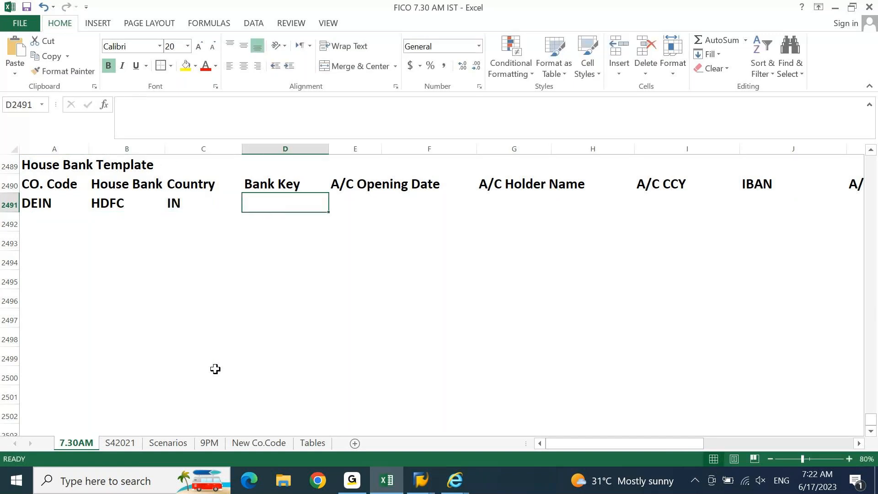
pyautogui.write('HDFC123')
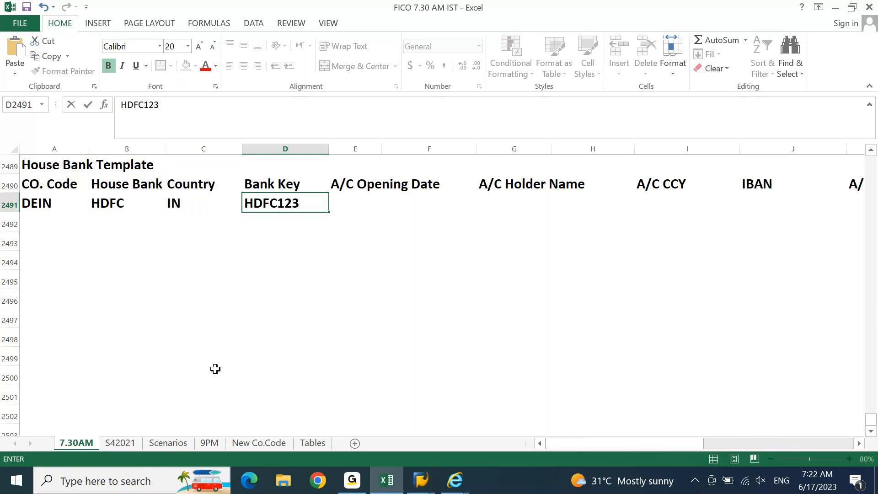
pyautogui.press('Tab')
pyautogui.write('0')
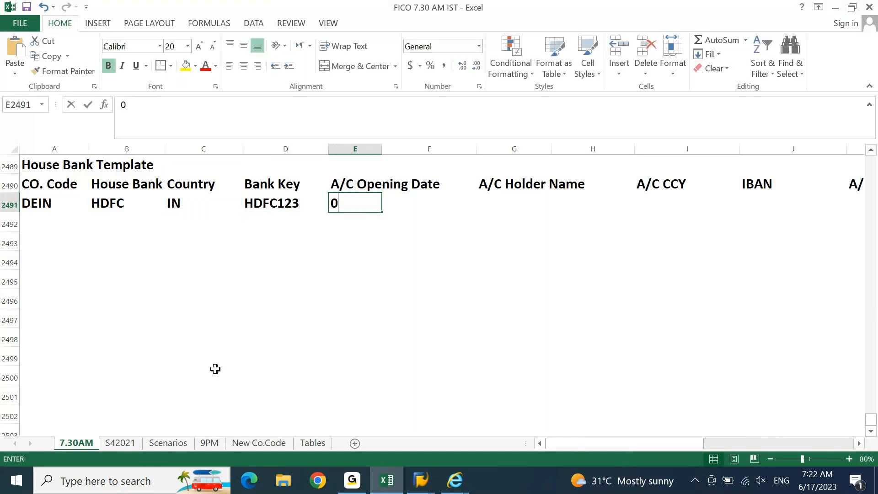
pyautogui.write('3.')
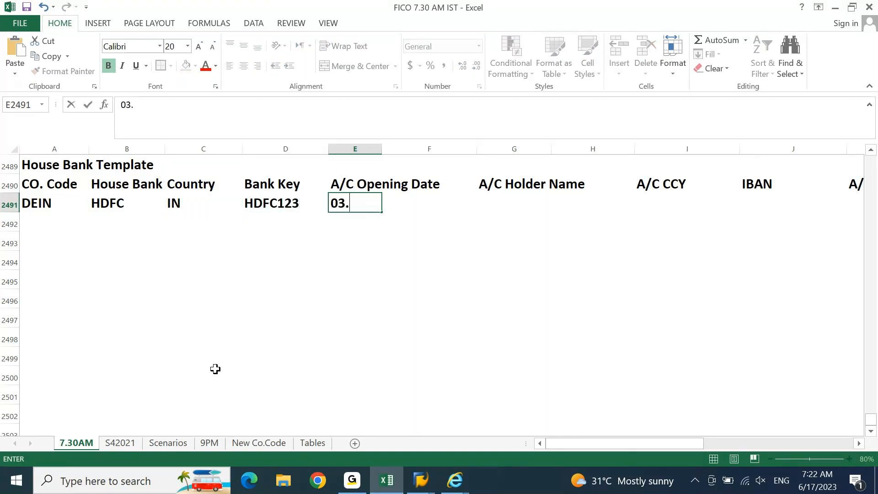
pyautogui.write('06.2023')
pyautogui.press('Tab')
pyautogui.press('Tab')
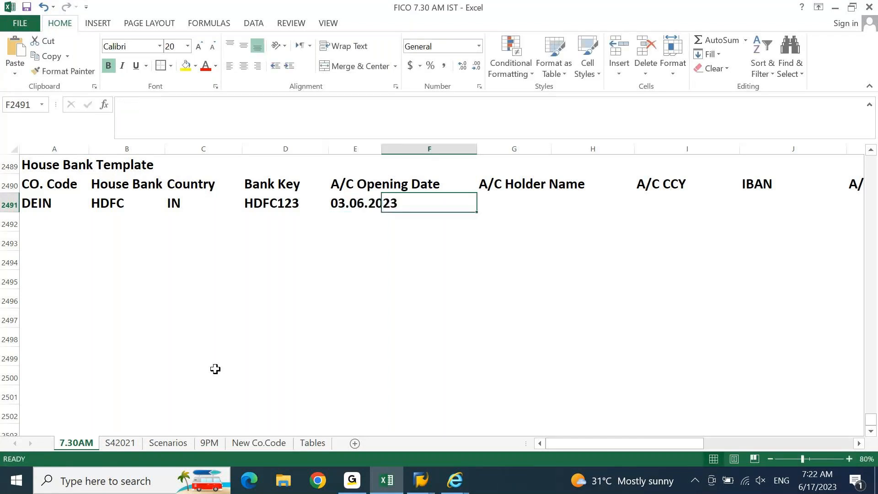
# Step: Fill in holder name DELL INDIA PVT LTD, currency INR, a dash for IBAN, and the bank account number
pyautogui.write('DELL I')
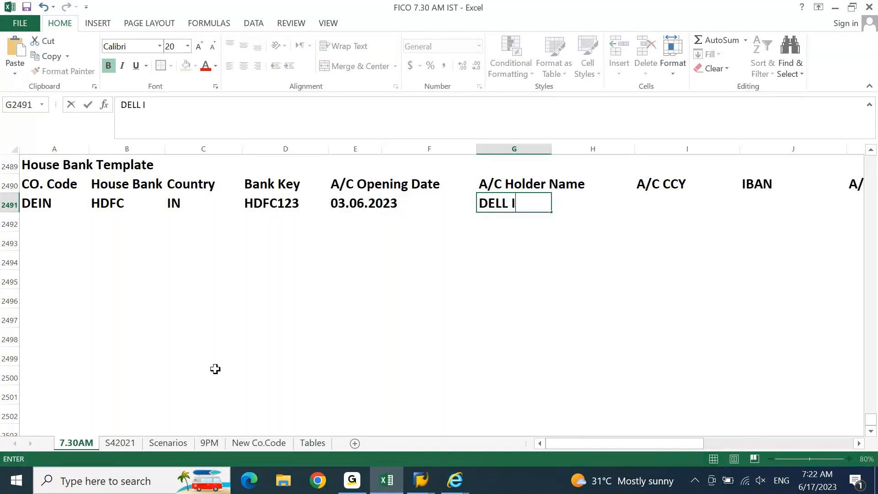
pyautogui.write('NDIA PV')
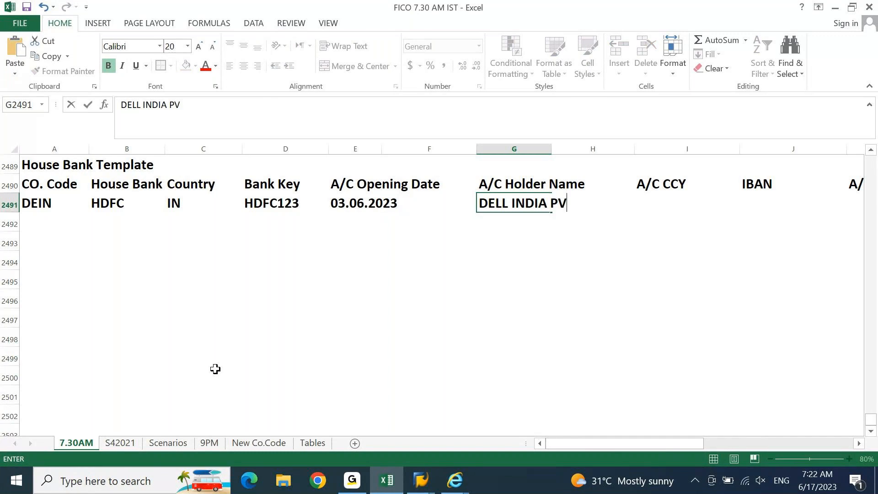
pyautogui.write('T LTD')
pyautogui.press('Tab')
pyautogui.press('Tab')
pyautogui.write('I')
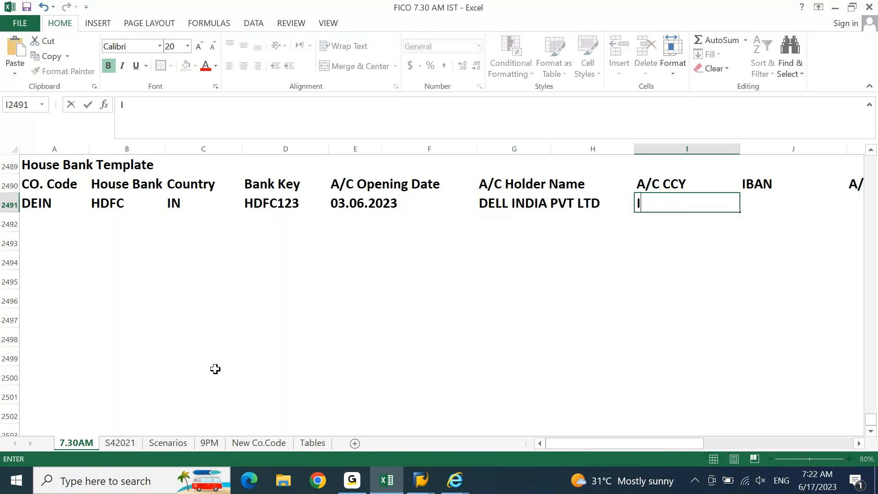
pyautogui.write('NR')
pyautogui.press('Tab')
pyautogui.write('-')
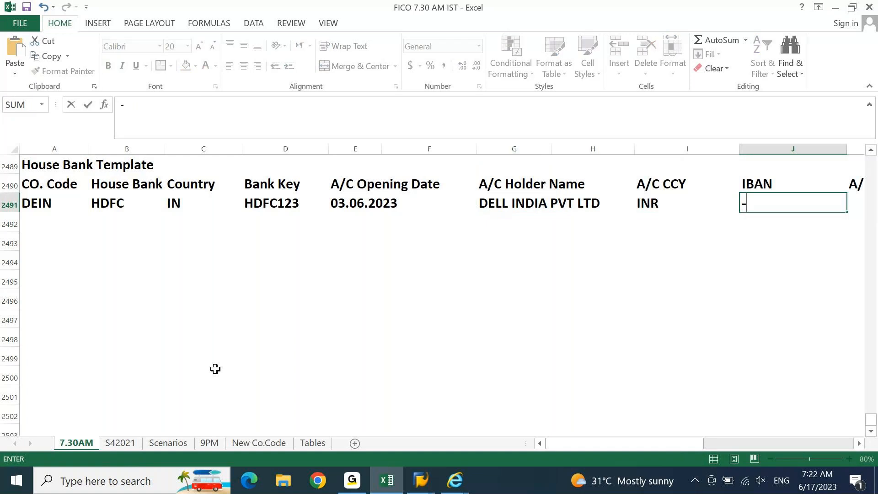
pyautogui.press('Tab')
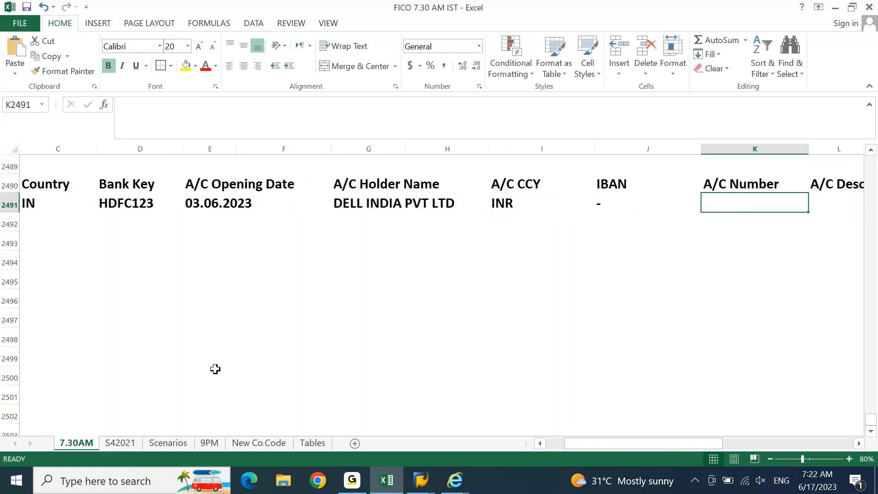
pyautogui.press('Tab')
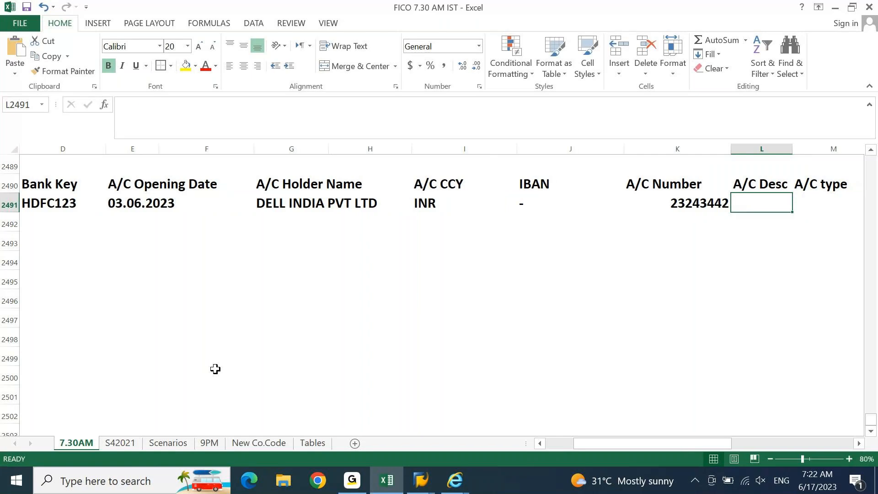
# Step: Add description Current A/C, account type Current and house bank account ID HDFC1
pyautogui.write('CUrrent ')
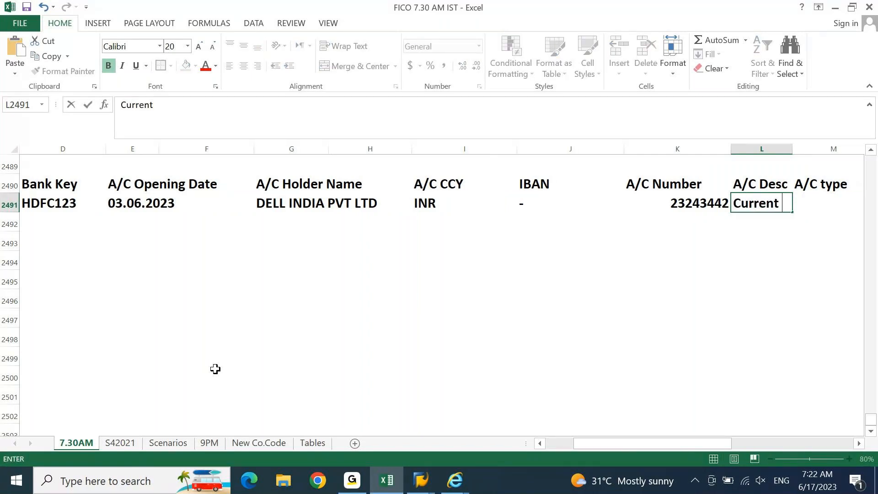
pyautogui.write('A/C')
pyautogui.press('Tab')
pyautogui.write('C')
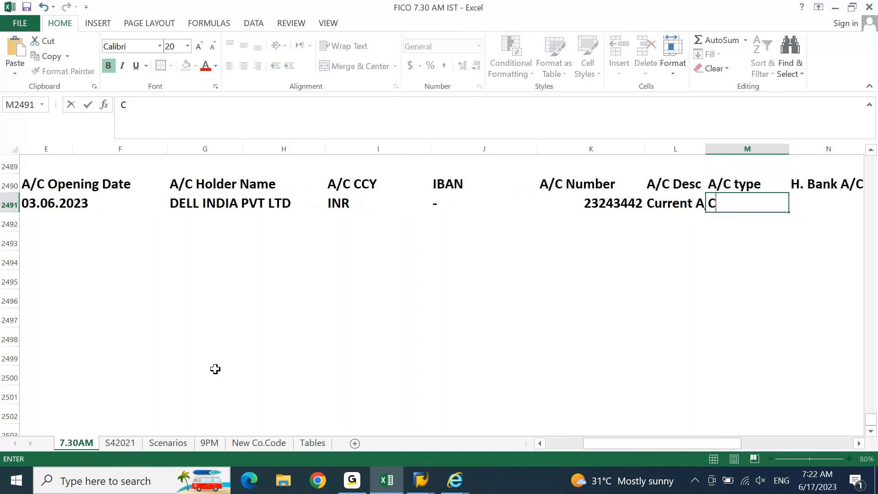
pyautogui.write('urrent')
pyautogui.press('Tab')
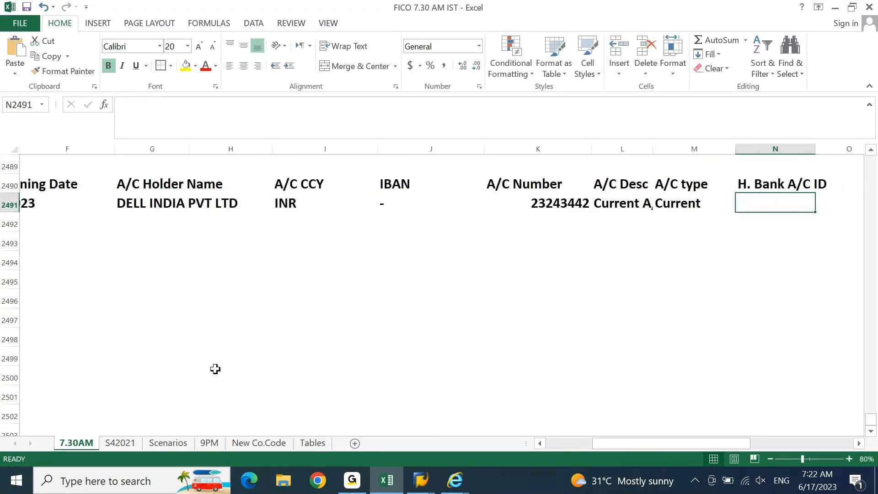
pyautogui.write('DELL')
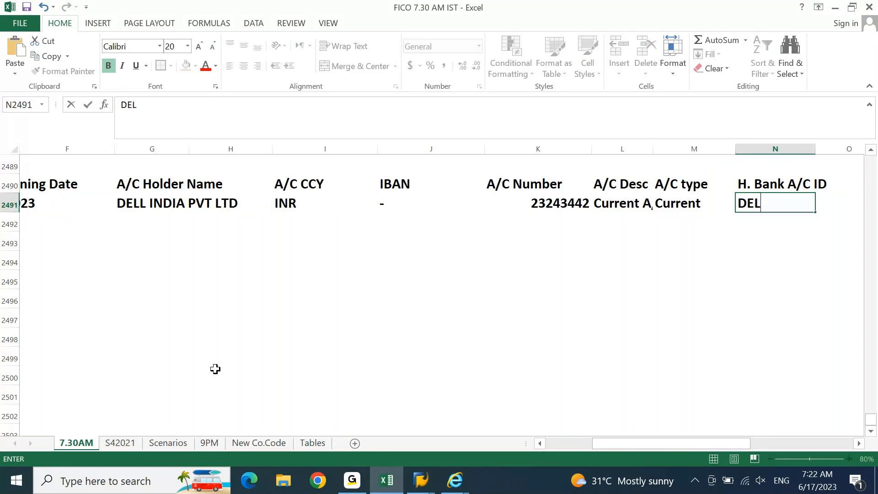
pyautogui.press('BackSpace')
pyautogui.press('BackSpace')
pyautogui.press('BackSpace')
pyautogui.press('BackSpace')
pyautogui.write('HDFC1')
pyautogui.press('Tab')
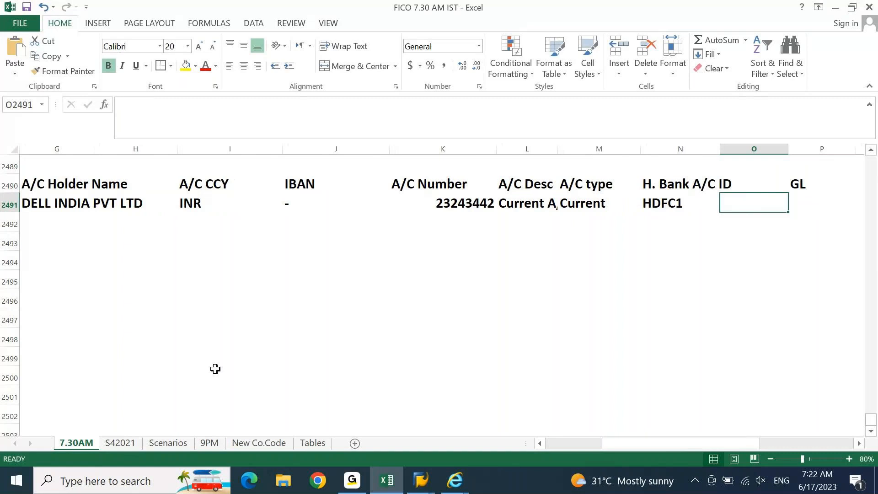
pyautogui.press('Left')
pyautogui.press('Right')
pyautogui.press('Right')
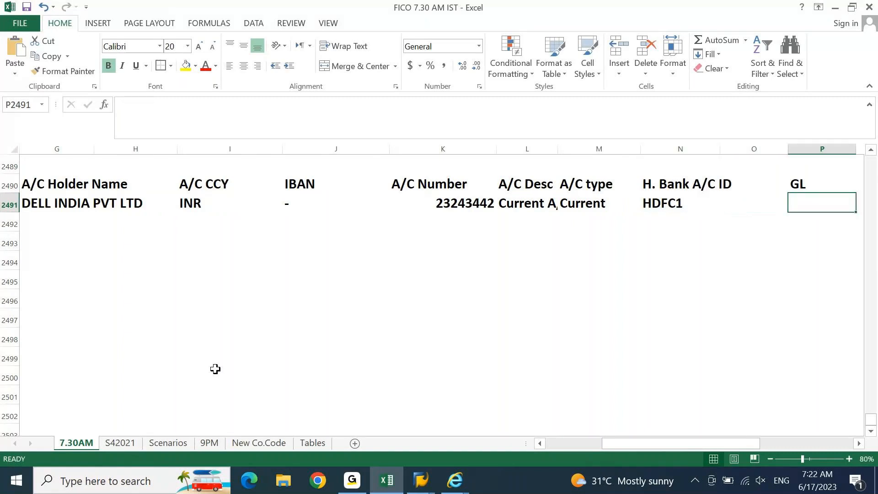
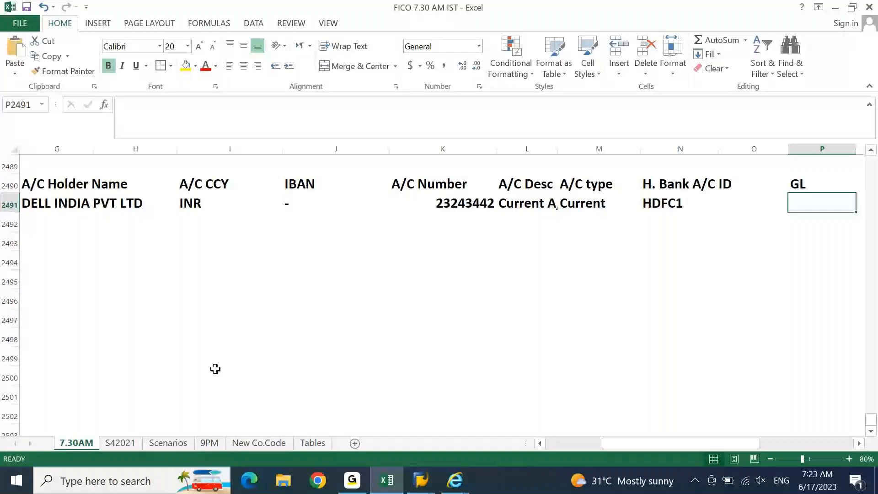
# Step: Review the House Bank Template rows against the SAP bank account details window
pyautogui.press('Up')
pyautogui.press('Right')
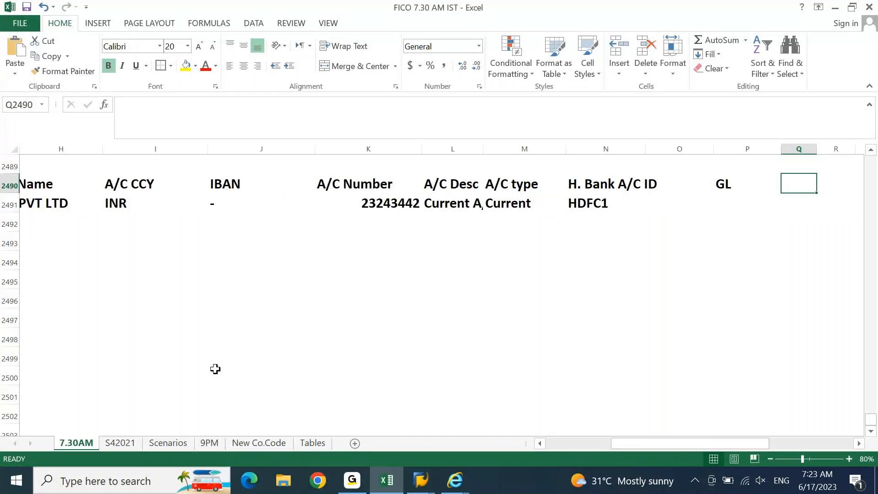
pyautogui.press('Down')
pyautogui.press('Left')
pyautogui.press('Left')
pyautogui.press('Left')
pyautogui.press('Left')
pyautogui.press('Left')
pyautogui.press('Left')
pyautogui.press('Left')
pyautogui.press('Left')
pyautogui.press('Left')
pyautogui.press('Left')
pyautogui.press('Left')
pyautogui.press('Left')
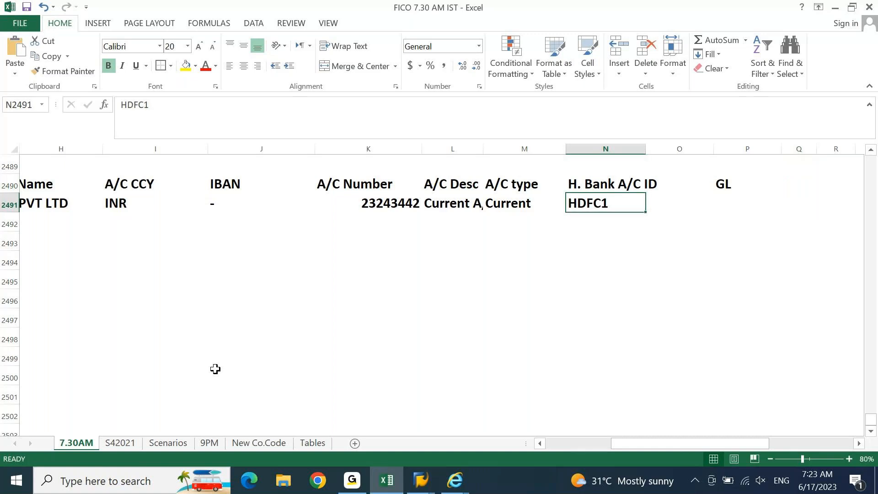
pyautogui.press('Left')
pyautogui.press('Left')
pyautogui.press('Left')
pyautogui.press('Left')
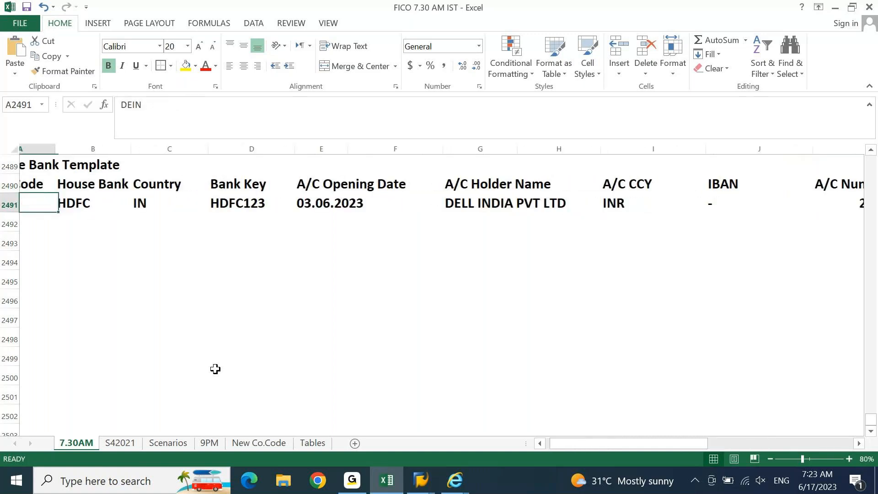
pyautogui.press('Up')
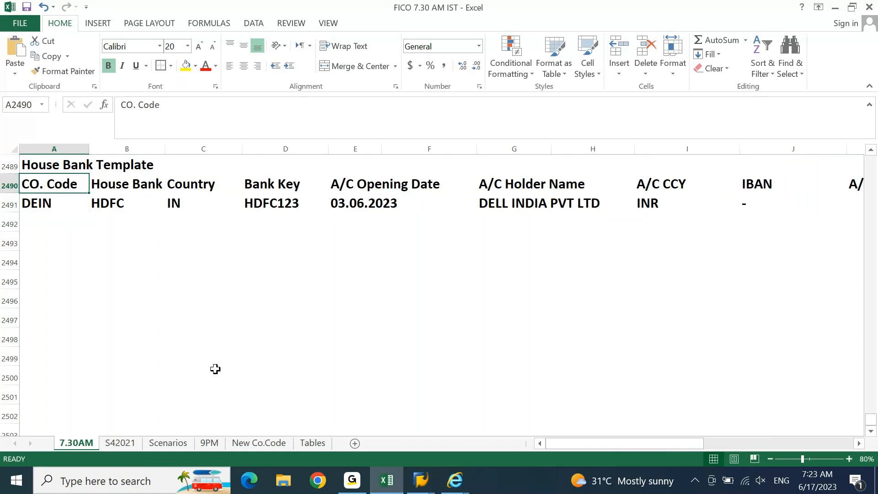
pyautogui.press('Down')
pyautogui.press('Down')
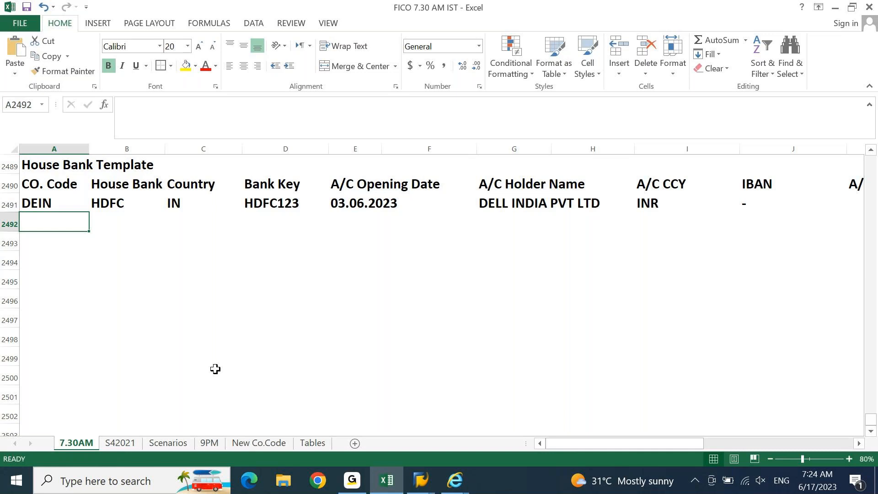
pyautogui.press('Up')
pyautogui.press('Up')
pyautogui.press('Up')
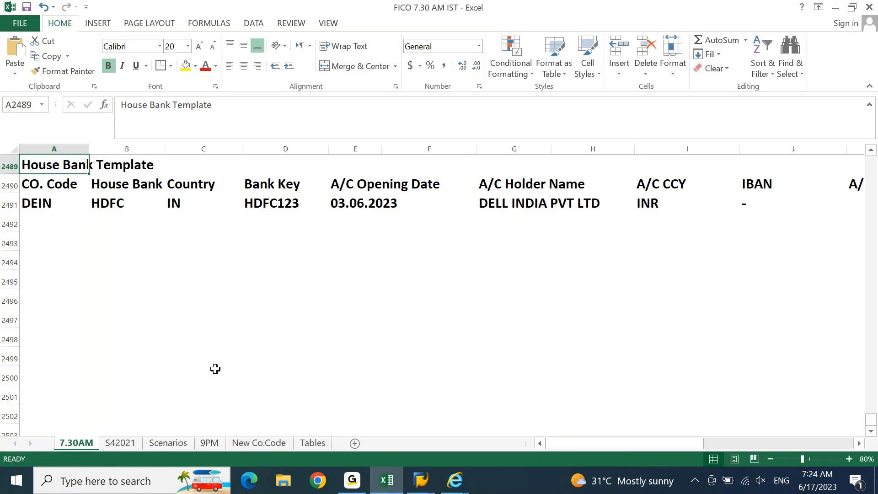
pyautogui.press('Down')
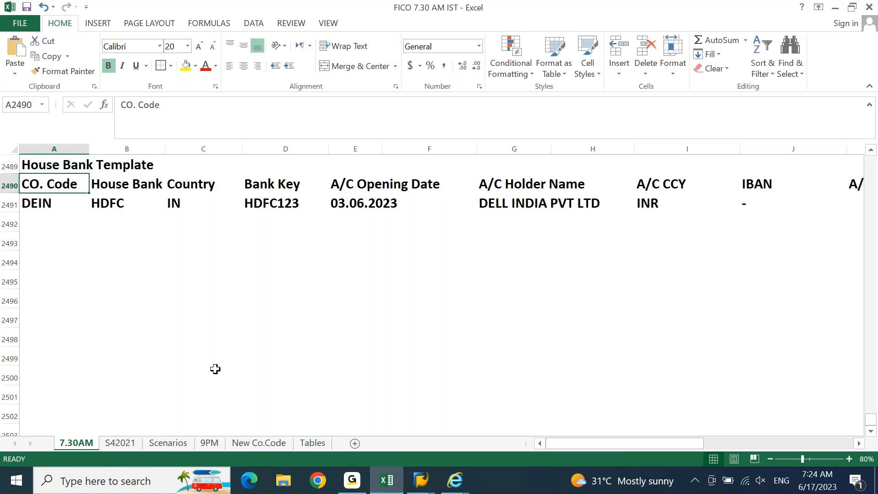
pyautogui.press('Up')
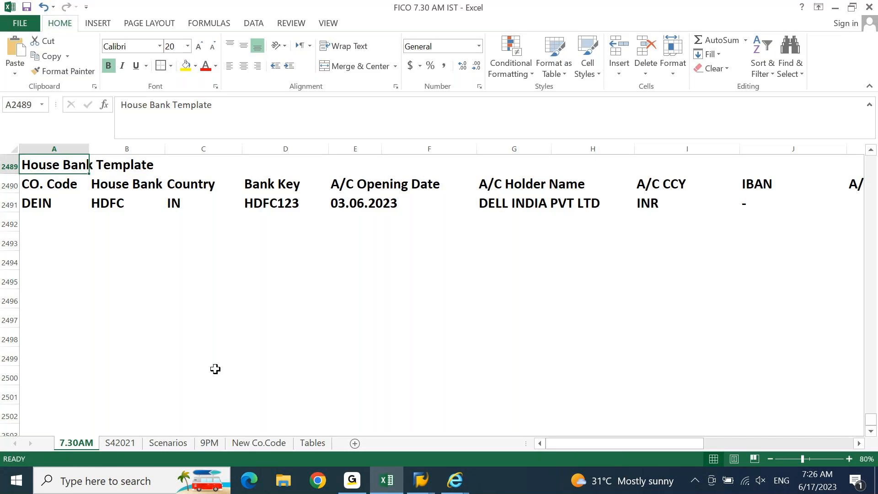
pyautogui.press('Down')
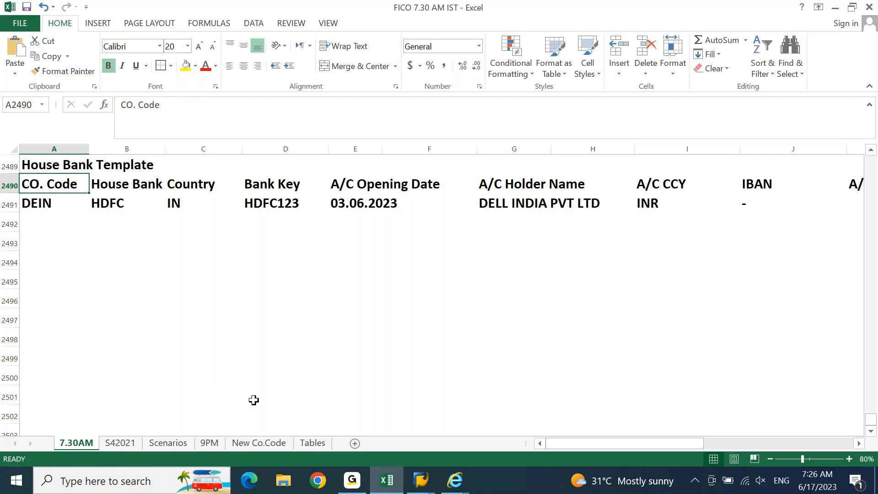
pyautogui.moveTo(412, 488)
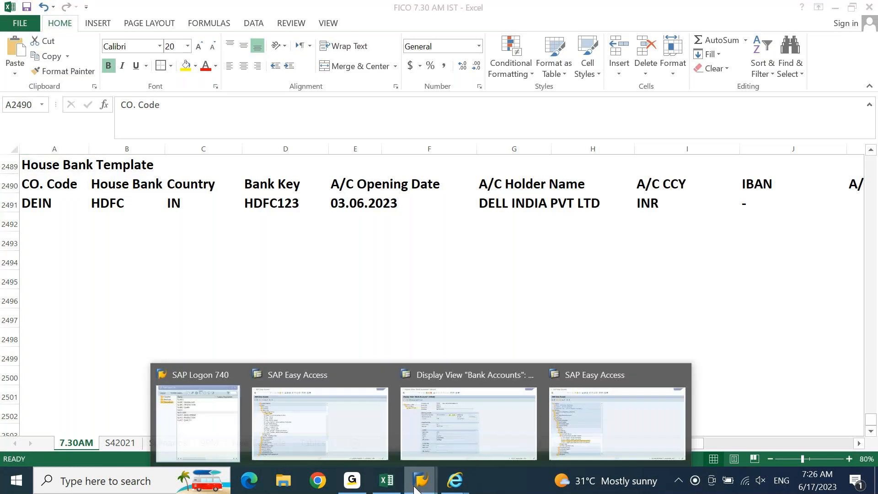
pyautogui.click(502, 434)
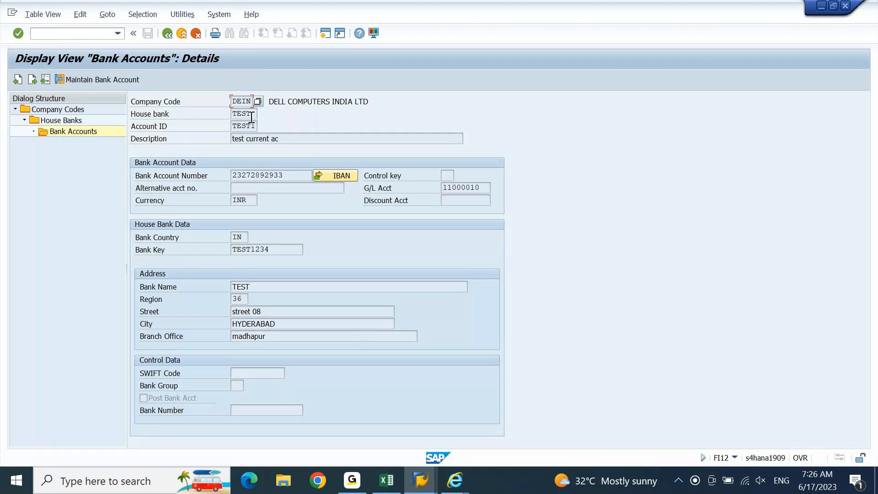
pyautogui.click(390, 488)
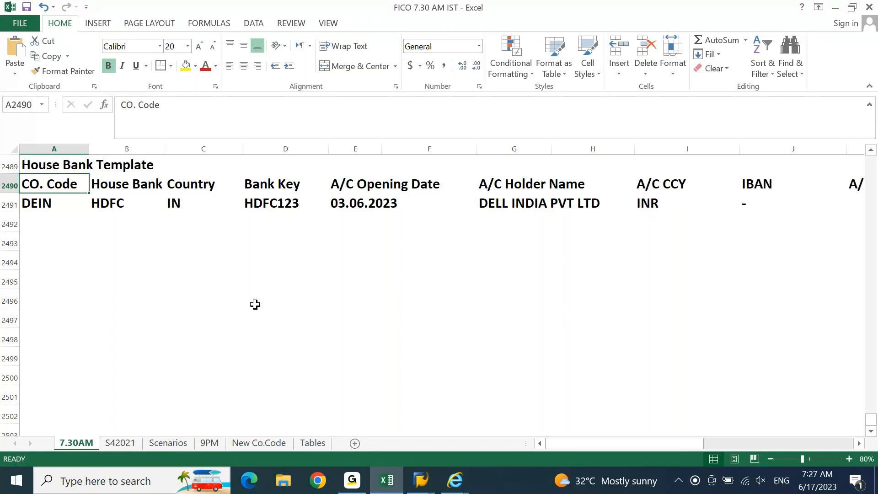
# Step: Apply All Borders to the template range A2490:P2497
pyautogui.moveTo(69, 186); pyautogui.dragTo(749, 181)
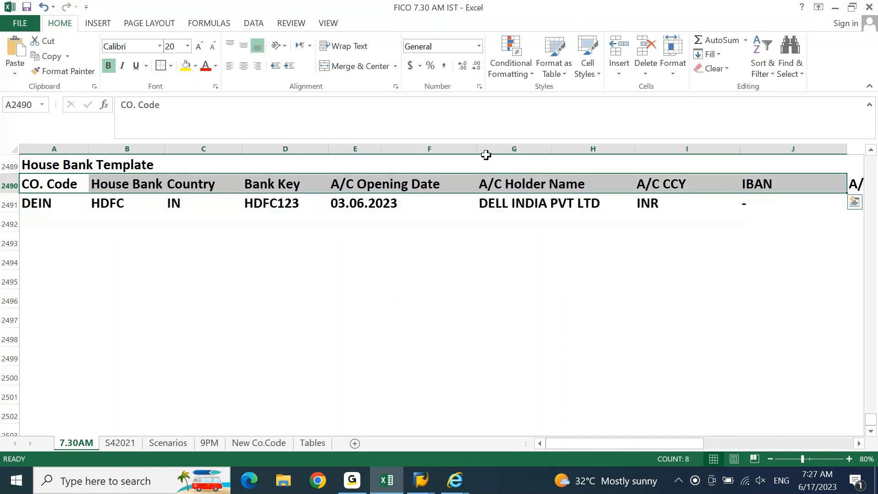
pyautogui.click(51, 183)
pyautogui.press('Right')
pyautogui.press('Left')
pyautogui.press('Right')
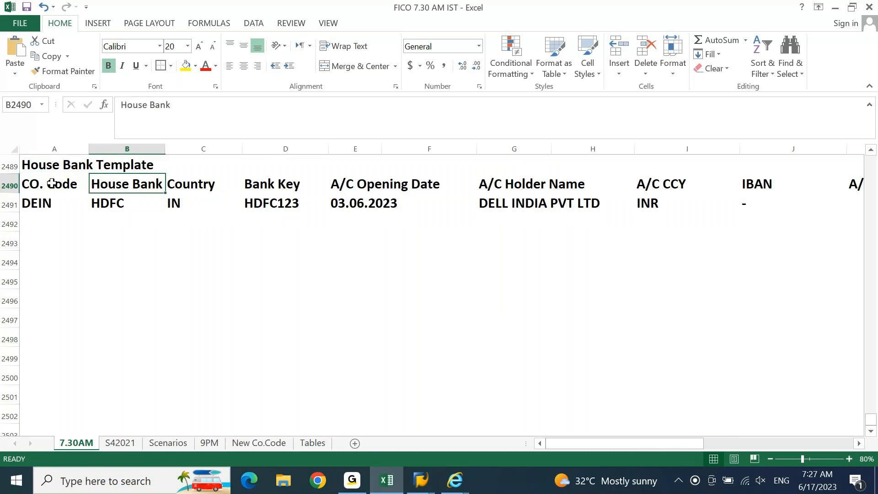
pyautogui.press('Left')
pyautogui.hotkey('shift', 'Right')
pyautogui.hotkey('shift', 'Right')
pyautogui.hotkey('shift', 'Right')
pyautogui.hotkey('shift', 'Right')
pyautogui.hotkey('shift', 'Right')
pyautogui.hotkey('shift', 'Right')
pyautogui.hotkey('shift', 'Right')
pyautogui.hotkey('shift', 'Right')
pyautogui.hotkey('shift', 'Right')
pyautogui.hotkey('shift', 'Right')
pyautogui.hotkey('shift', 'Right')
pyautogui.hotkey('shift', 'Right')
pyautogui.hotkey('shift', 'Right')
pyautogui.hotkey('shift', 'Right')
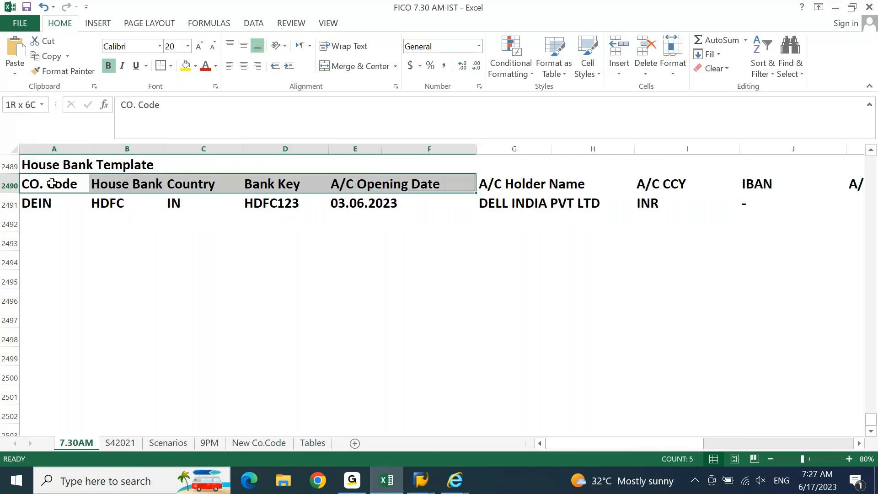
pyautogui.hotkey('shift', 'Right')
pyautogui.hotkey('shift', 'Down')
pyautogui.hotkey('shift', 'Down')
pyautogui.hotkey('shift', 'Down')
pyautogui.hotkey('shift', 'Down')
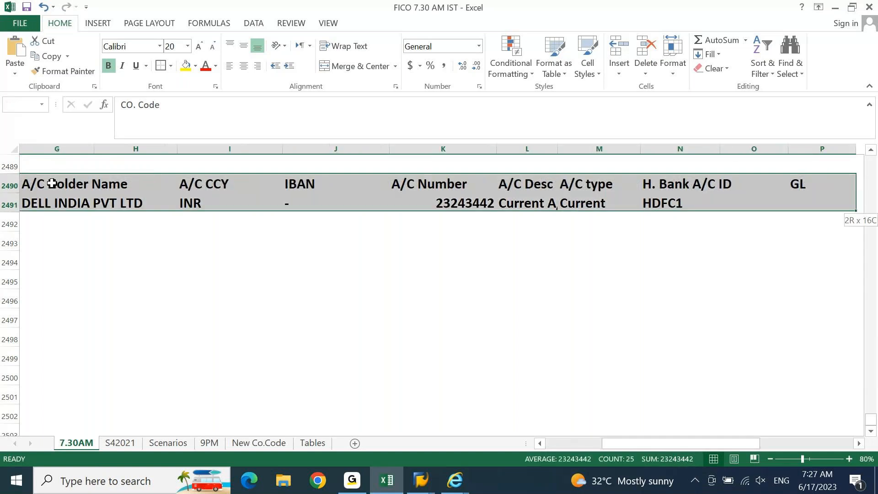
pyautogui.hotkey('shift', 'Down')
pyautogui.hotkey('shift', 'Down')
pyautogui.hotkey('shift', 'Down')
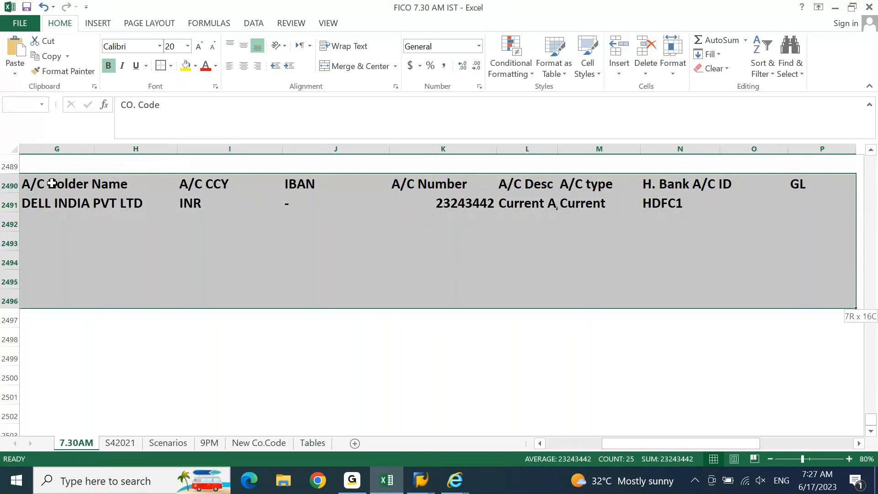
pyautogui.click(170, 67)
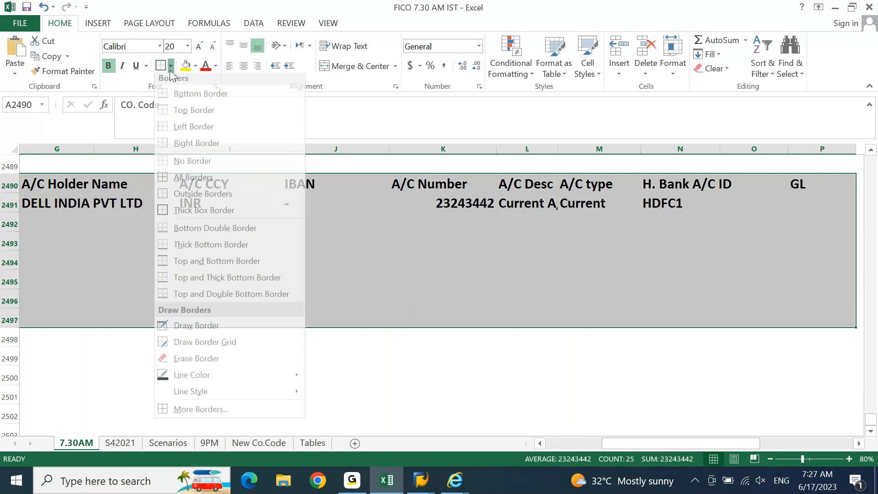
pyautogui.click(184, 180)
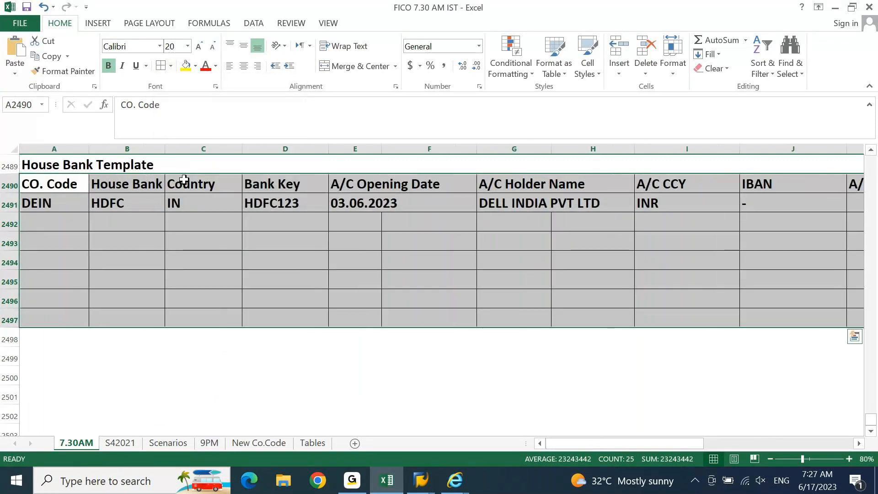
# Step: Fill the header row A2490:P2490, CO. Code through GL, light green
pyautogui.press('Left')
pyautogui.hotkey('shift', 'Right')
pyautogui.hotkey('shift', 'Right')
pyautogui.hotkey('shift', 'Right')
pyautogui.hotkey('shift', 'Right')
pyautogui.hotkey('shift', 'Right')
pyautogui.hotkey('shift', 'Right')
pyautogui.hotkey('shift', 'Right')
pyautogui.hotkey('shift', 'Right')
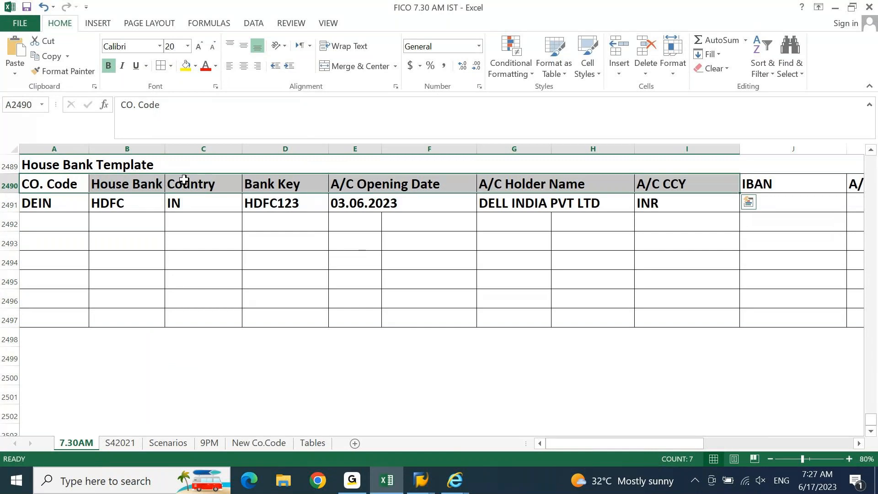
pyautogui.hotkey('shift', 'Right')
pyautogui.hotkey('shift', 'Right')
pyautogui.hotkey('shift', 'Right')
pyautogui.hotkey('shift', 'Right')
pyautogui.hotkey('shift', 'Right')
pyautogui.hotkey('shift', 'Right')
pyautogui.hotkey('shift', 'Right')
pyautogui.hotkey('shift', 'Right')
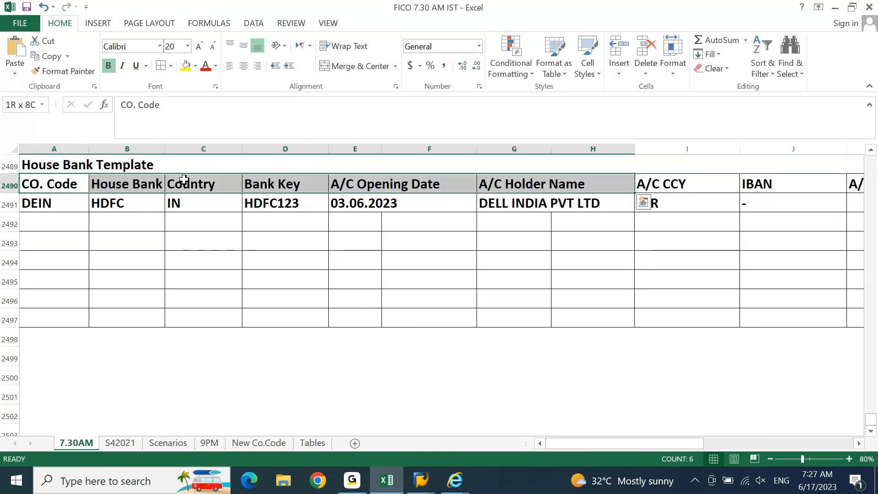
pyautogui.hotkey('shift', 'Left')
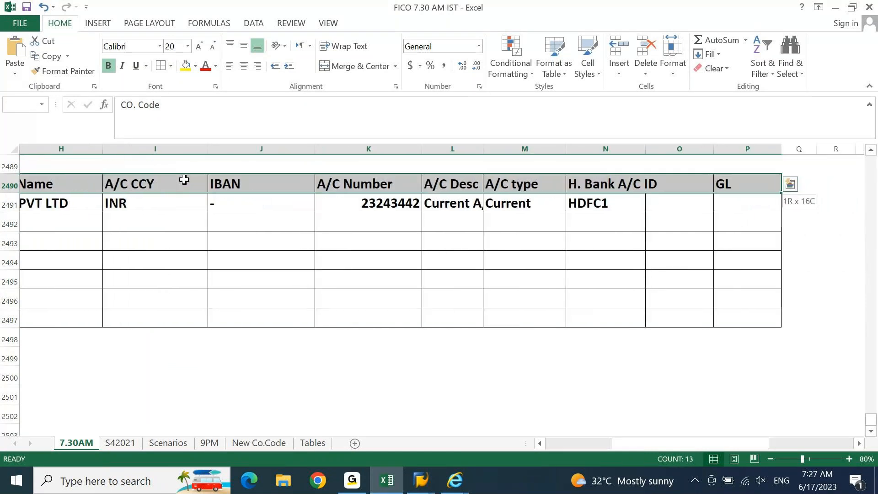
pyautogui.click(194, 67)
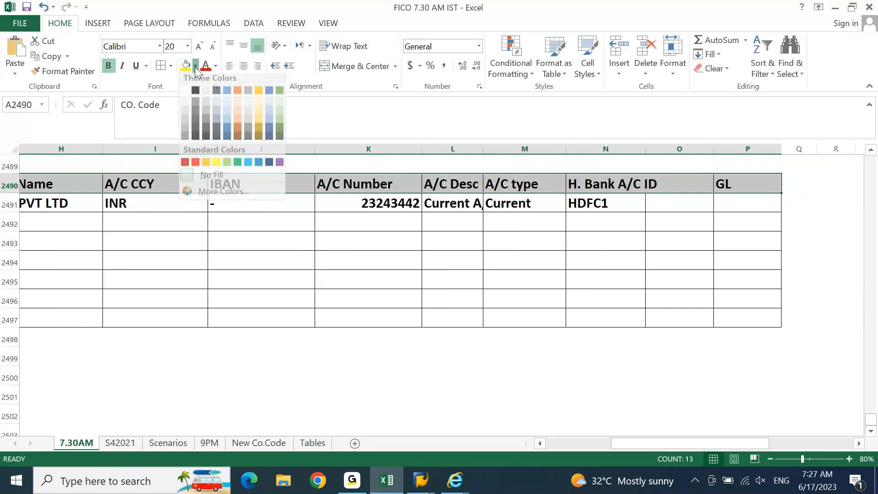
pyautogui.click(276, 117)
# Step: Fill the DEIN data row A2491:P2491 light gold
pyautogui.press('Down')
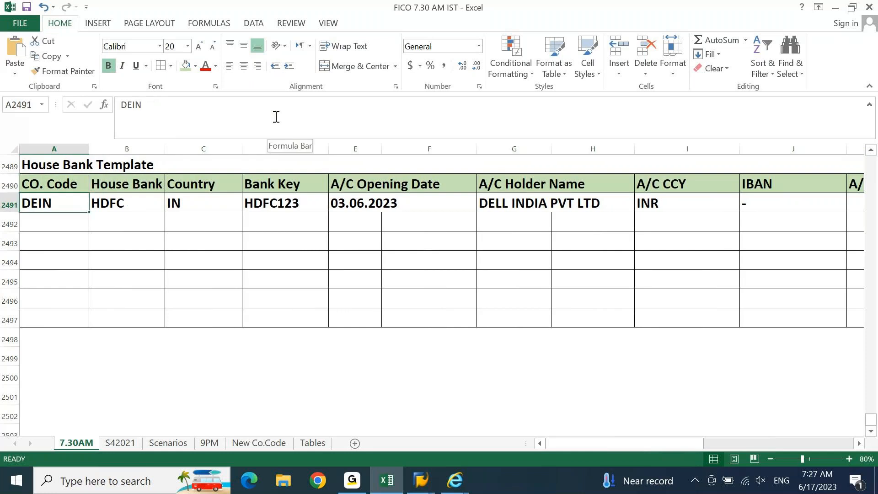
pyautogui.hotkey('shift', 'Right')
pyautogui.hotkey('shift', 'Right')
pyautogui.hotkey('shift', 'Right')
pyautogui.hotkey('shift', 'Right')
pyautogui.hotkey('shift', 'Right')
pyautogui.hotkey('shift', 'Right')
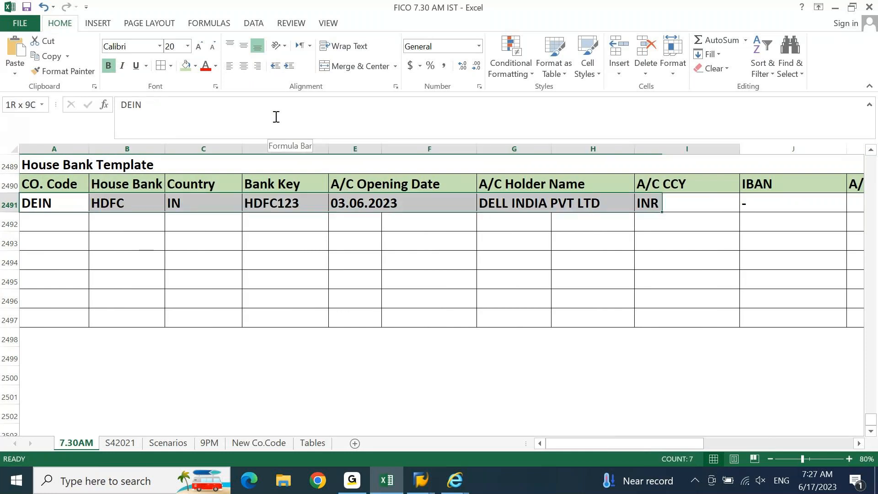
pyautogui.hotkey('shift', 'Right')
pyautogui.hotkey('shift', 'Right')
pyautogui.hotkey('shift', 'Right')
pyautogui.hotkey('shift', 'Right')
pyautogui.hotkey('shift', 'Right')
pyautogui.hotkey('shift', 'Right')
pyautogui.hotkey('shift', 'Right')
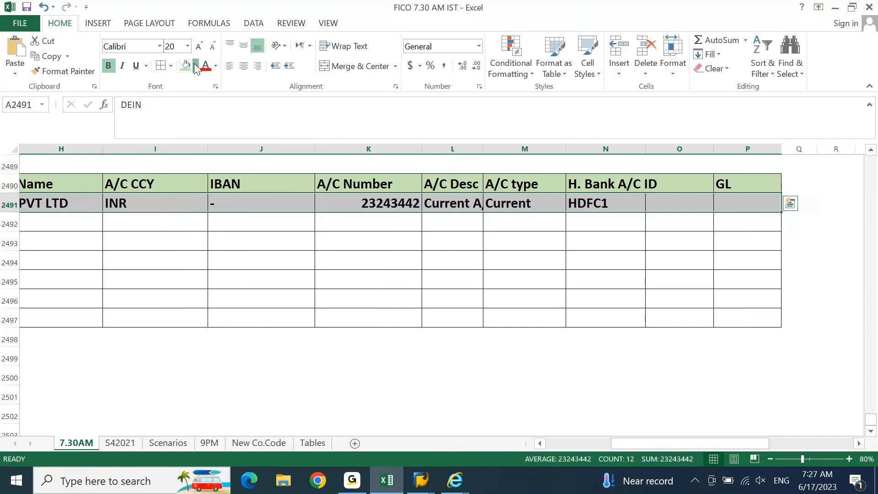
pyautogui.click(196, 65)
pyautogui.click(259, 103)
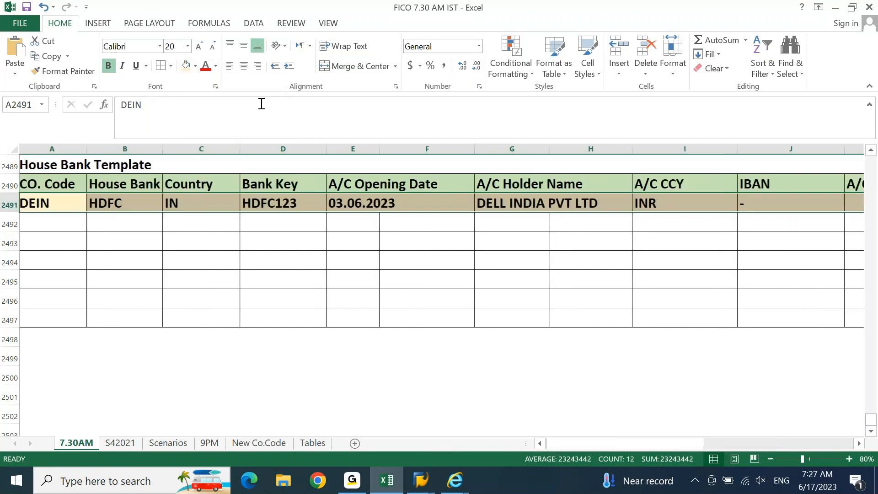
pyautogui.press('Up')
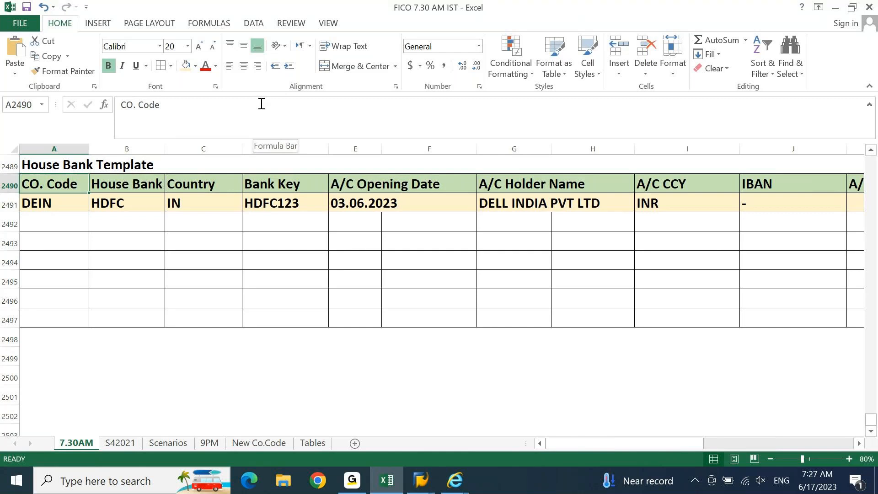
pyautogui.press('Down')
pyautogui.press('Down')
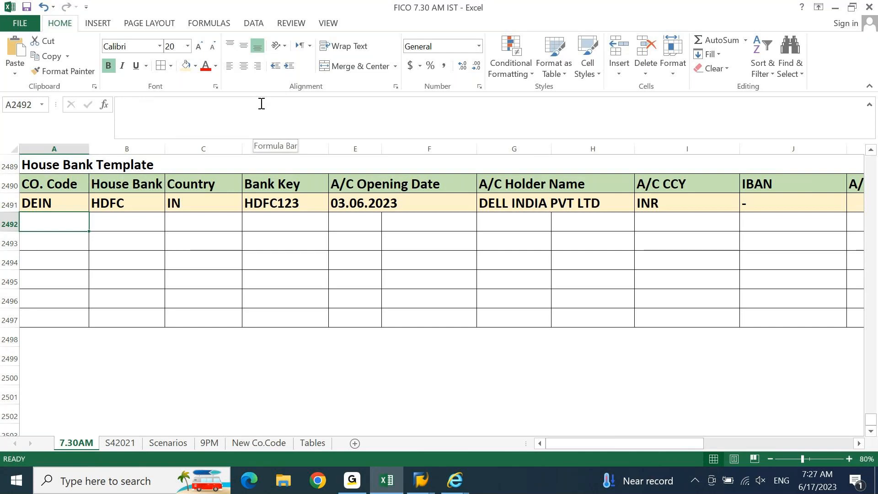
pyautogui.press('Down')
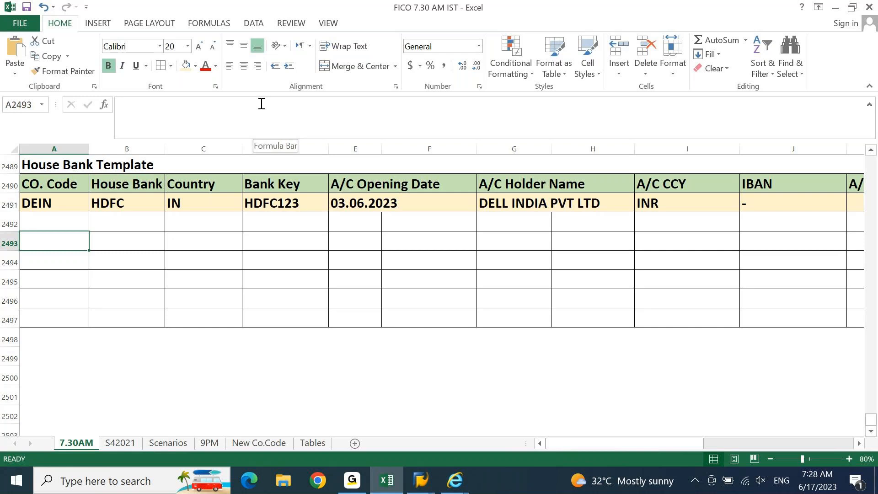
pyautogui.press('Up')
pyautogui.press('Up')
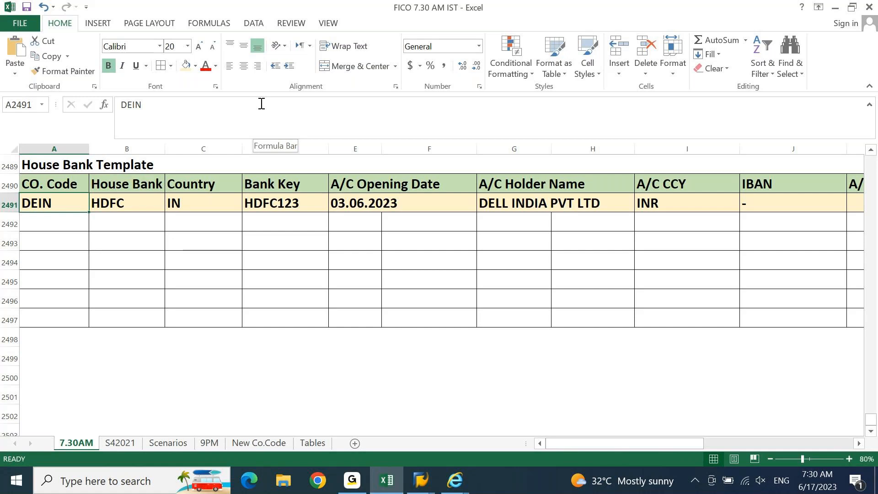
# Step: Move down past the DEIN entry in A2491 to the empty rows below the template
pyautogui.press('Up')
pyautogui.press('Up')
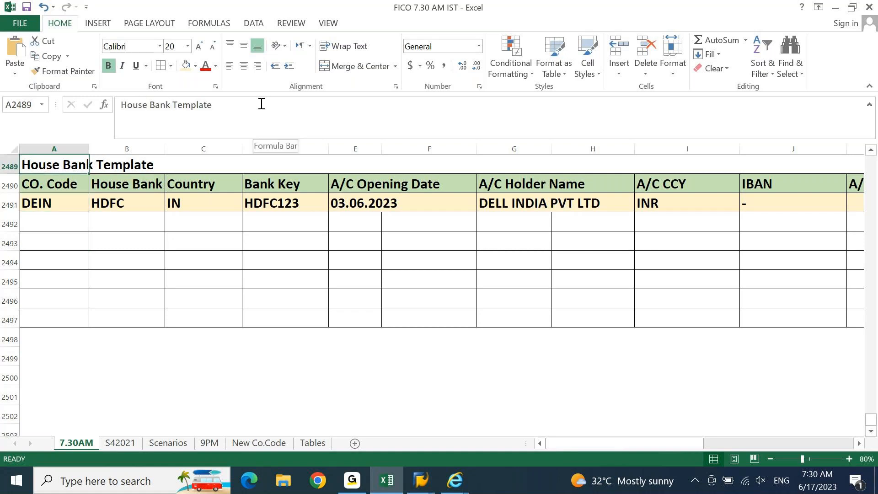
pyautogui.press('Down')
pyautogui.press('Down')
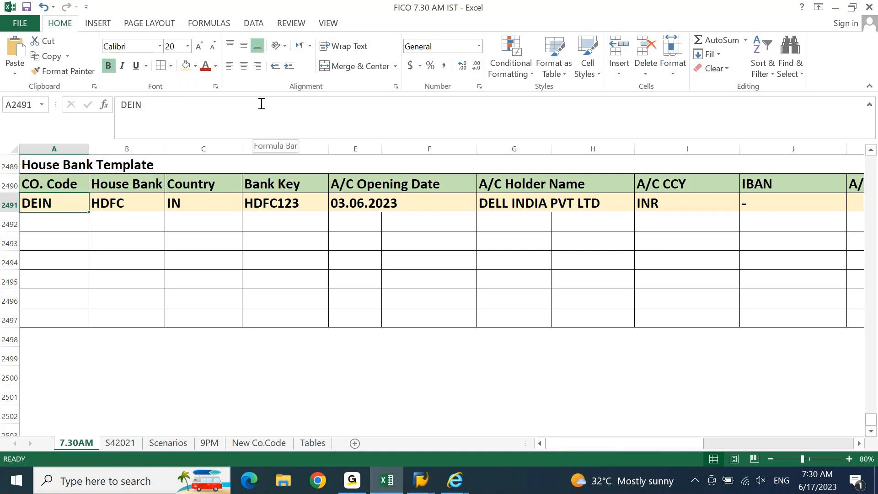
pyautogui.press('Down')
pyautogui.press('Down')
pyautogui.press('Down')
pyautogui.press('Down')
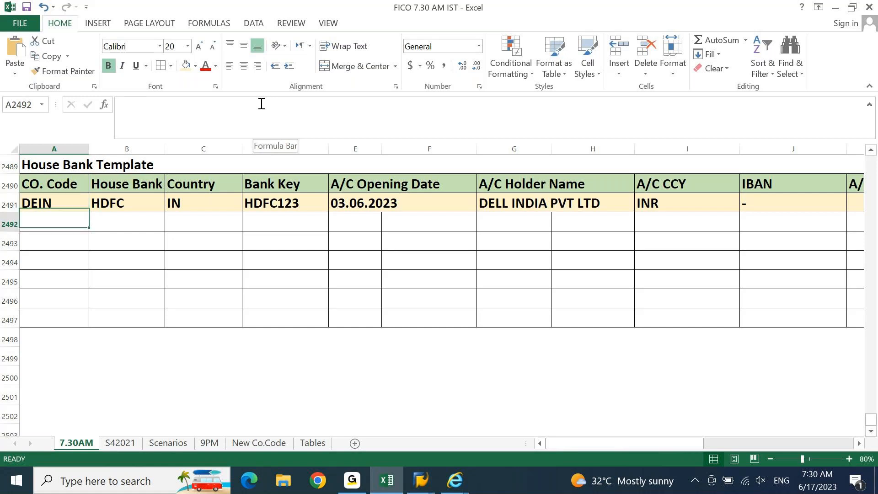
pyautogui.press('Up')
pyautogui.press('Up')
pyautogui.press('Up')
pyautogui.press('Up')
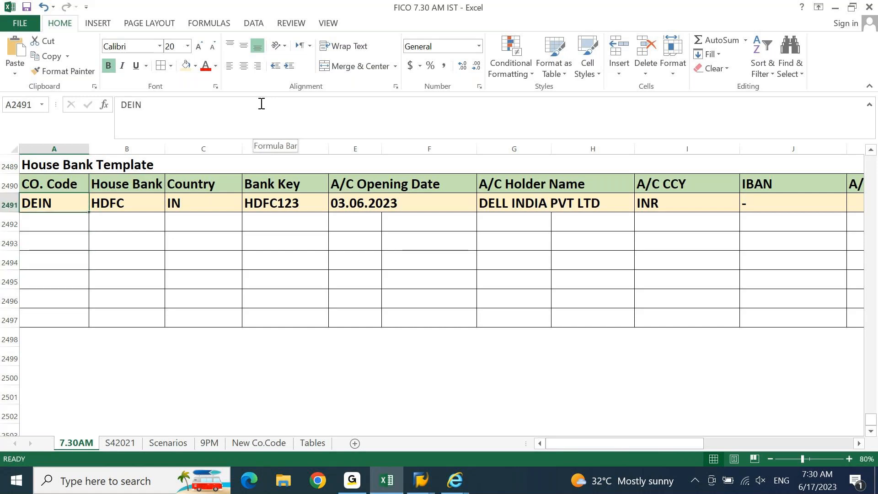
pyautogui.press('Down')
pyautogui.press('Down')
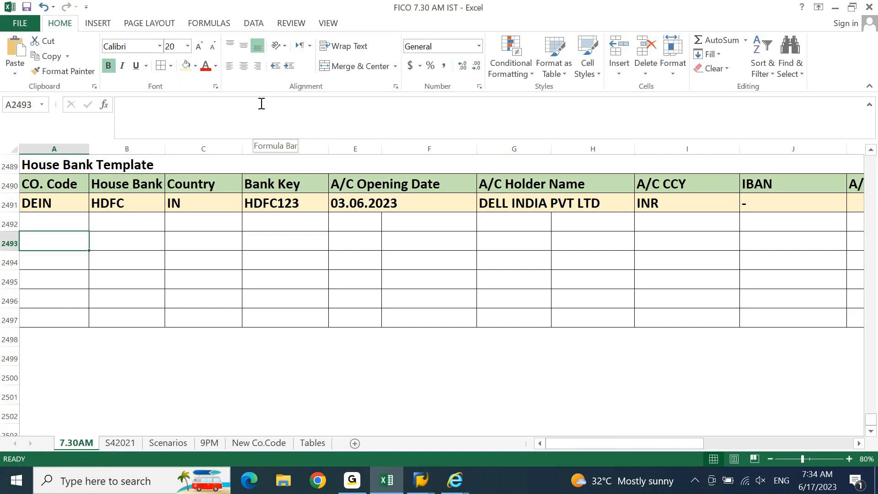
pyautogui.press('Down')
pyautogui.press('Down')
pyautogui.press('Down')
pyautogui.press('Down')
pyautogui.press('Down')
pyautogui.press('Down')
pyautogui.press('Down')
pyautogui.press('Down')
pyautogui.press('Down')
pyautogui.press('Down')
pyautogui.press('Down')
pyautogui.press('Down')
pyautogui.press('Down')
pyautogui.press('Down')
pyautogui.press('Down')
pyautogui.press('Down')
pyautogui.press('Down')
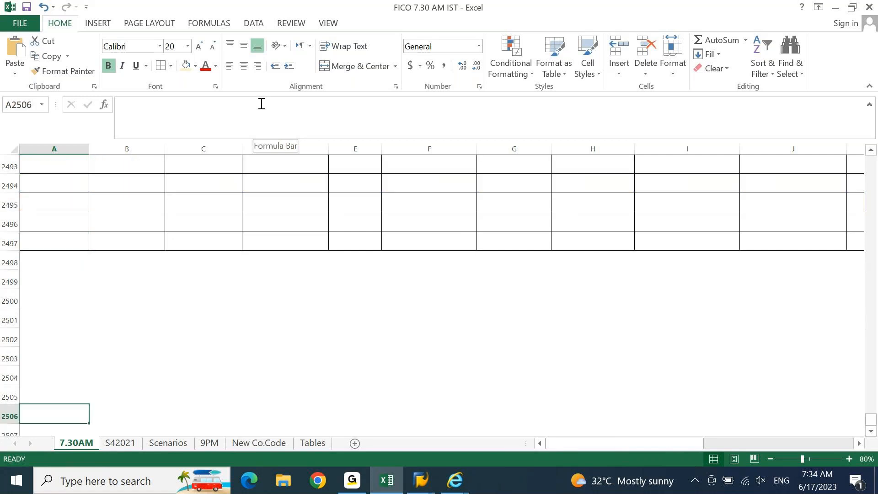
# Step: Enter INR with the label Bank A/C CCY in row 2501
pyautogui.press('Down')
pyautogui.press('Down')
pyautogui.press('Up')
pyautogui.press('Up')
pyautogui.press('Up')
pyautogui.press('Up')
pyautogui.press('Up')
pyautogui.press('Up')
pyautogui.press('Up')
pyautogui.press('Up')
pyautogui.press('Up')
pyautogui.press('Up')
pyautogui.press('Up')
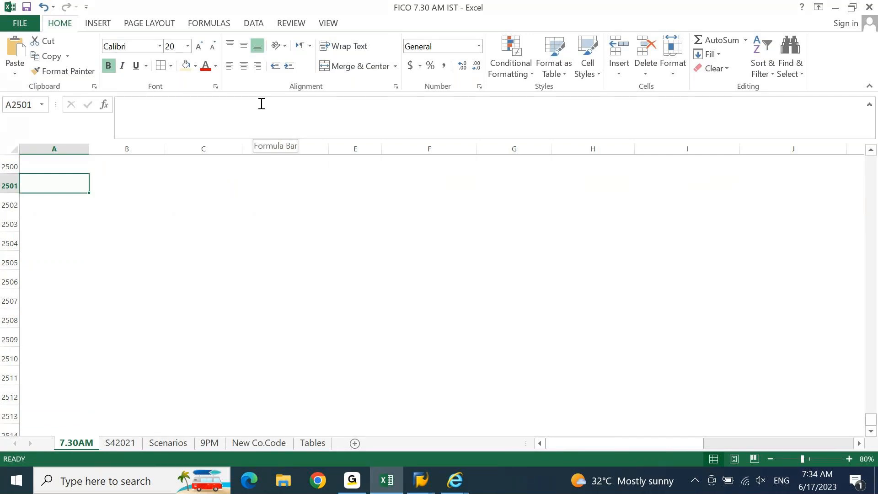
pyautogui.press('Up')
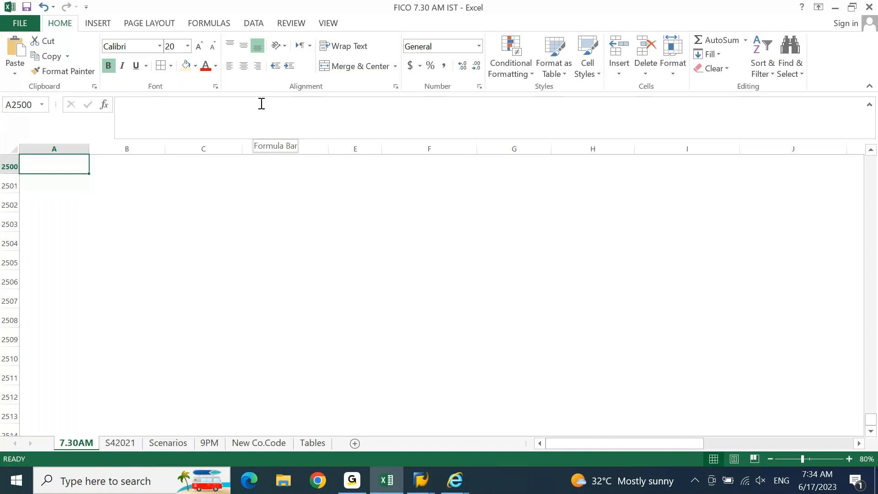
pyautogui.press('Down')
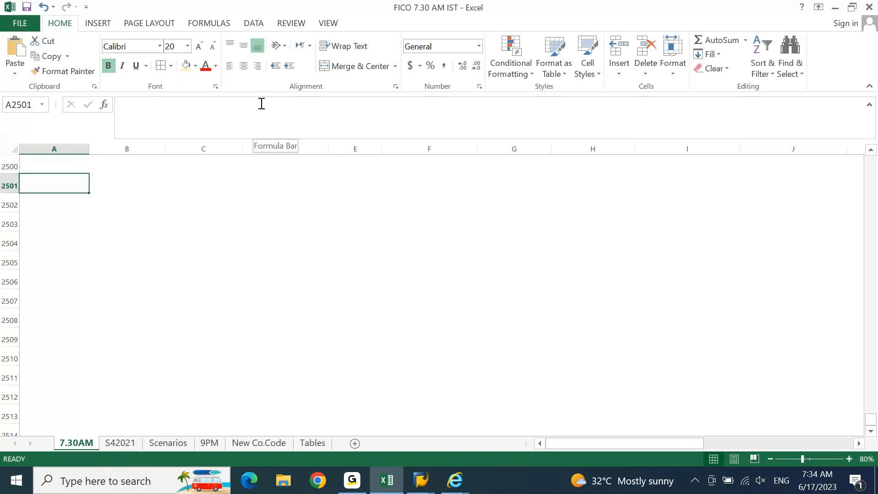
pyautogui.write('INR')
pyautogui.press('Tab')
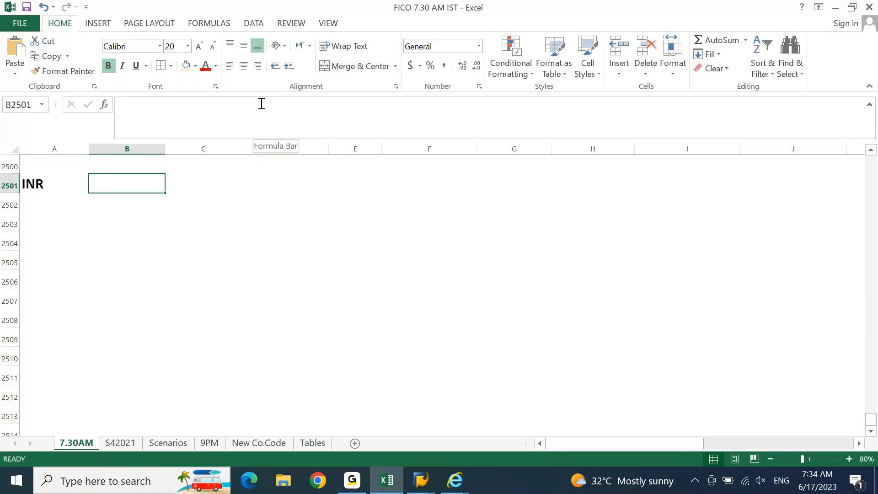
pyautogui.write('a')
pyautogui.press('BackSpace')
pyautogui.write('Bank A/C CCY')
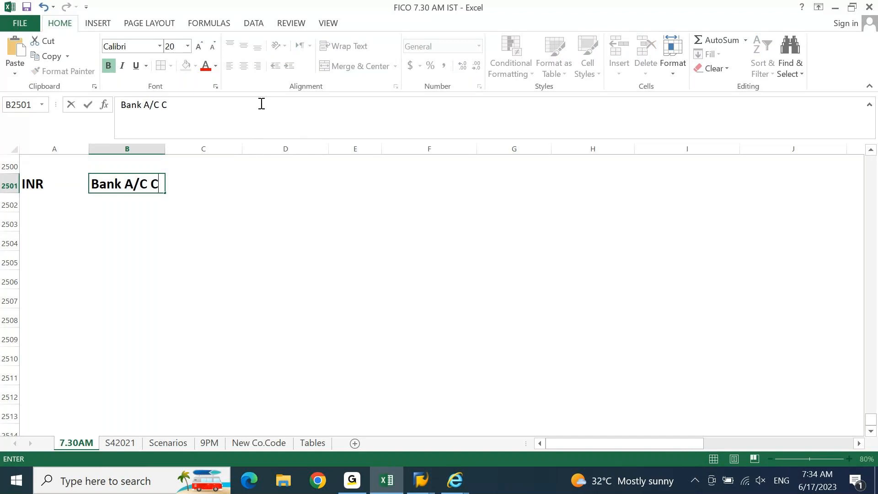
pyautogui.press('Return')
# Step: Add USD / Doc CCY and JPY / Payment CCY in the next two rows
pyautogui.write('USD')
pyautogui.press('Tab')
pyautogui.write('Do')
pyautogui.press('BackSpace')
pyautogui.press('BackSpace')
pyautogui.write('Doc CCY')
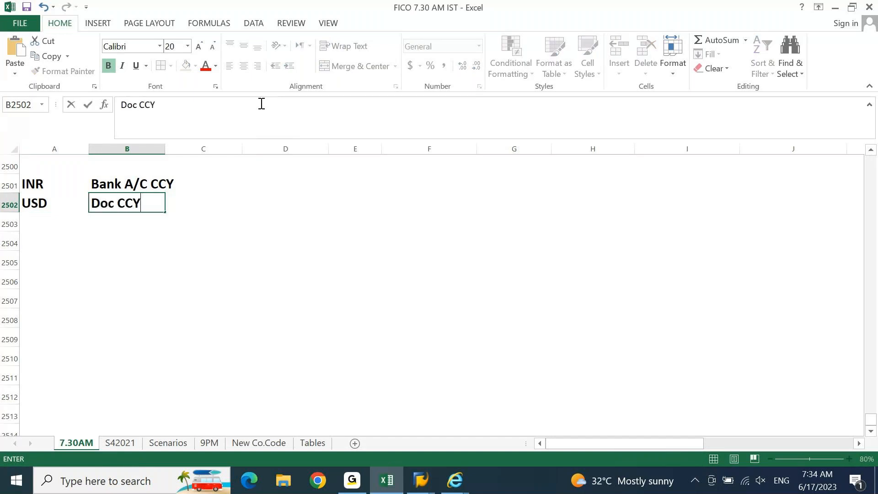
pyautogui.press('Return')
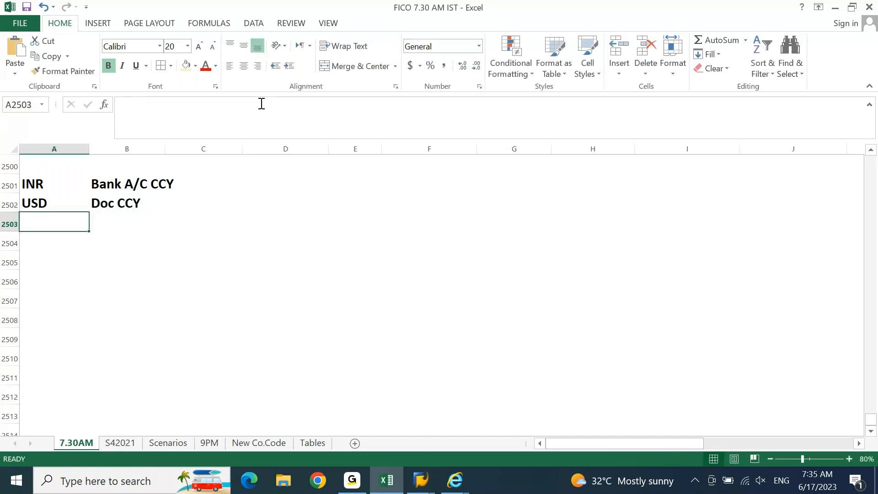
pyautogui.write('JP')
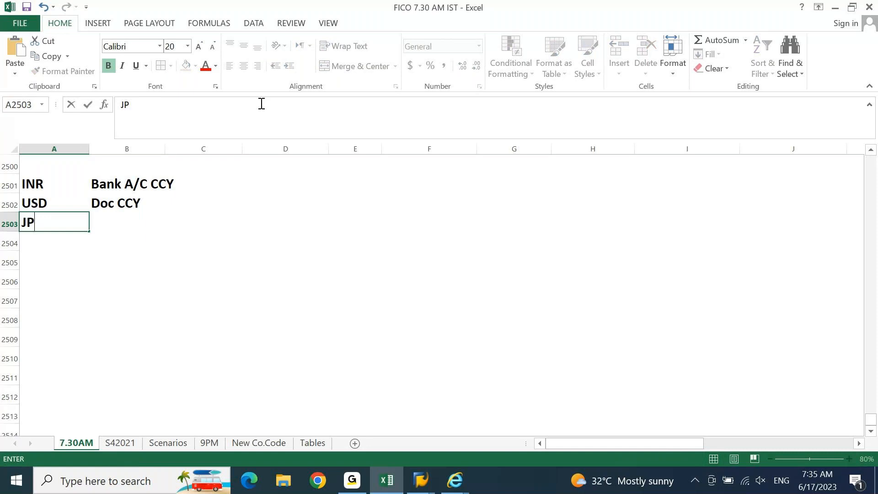
pyautogui.write('Y')
pyautogui.press('Tab')
pyautogui.write('Payment CCY')
pyautogui.press('Return')
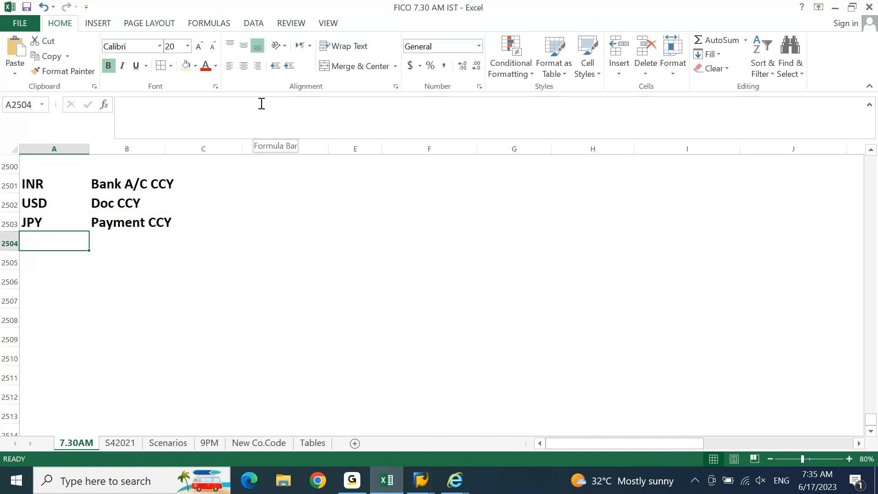
# Step: Go over the INR, USD and JPY entries and move to column D beside them
pyautogui.click(32, 223)
pyautogui.moveTo(32, 223); pyautogui.dragTo(141, 217)
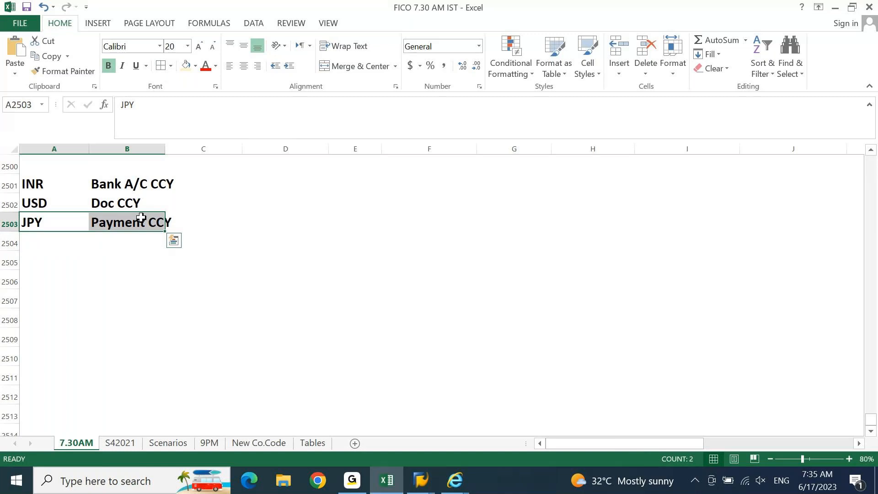
pyautogui.press('Right')
pyautogui.press('Right')
pyautogui.press('Right')
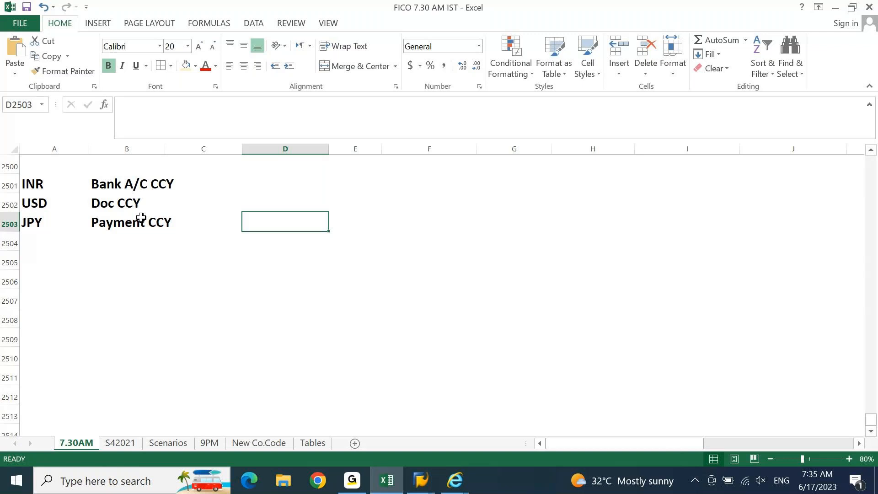
pyautogui.click(41, 186)
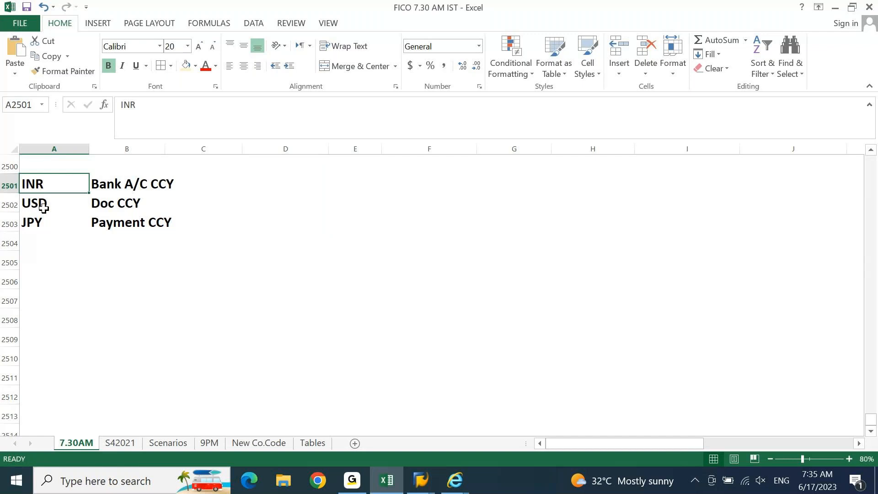
pyautogui.click(43, 208)
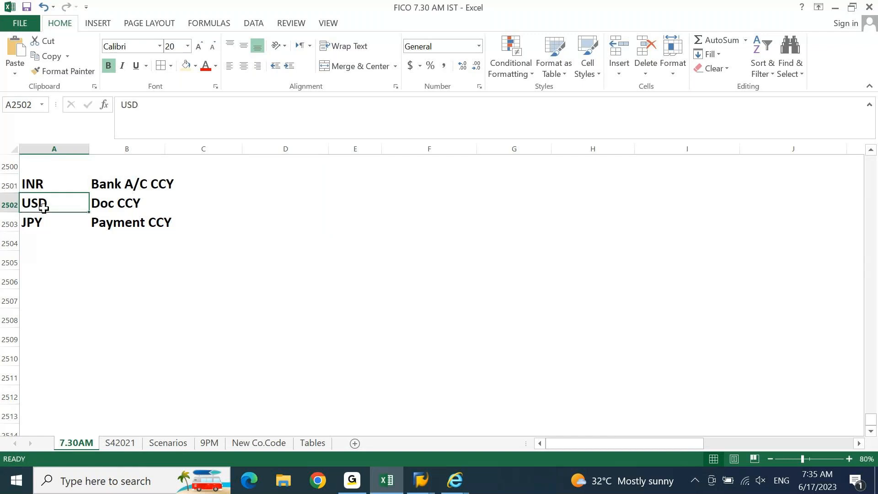
pyautogui.click(41, 183)
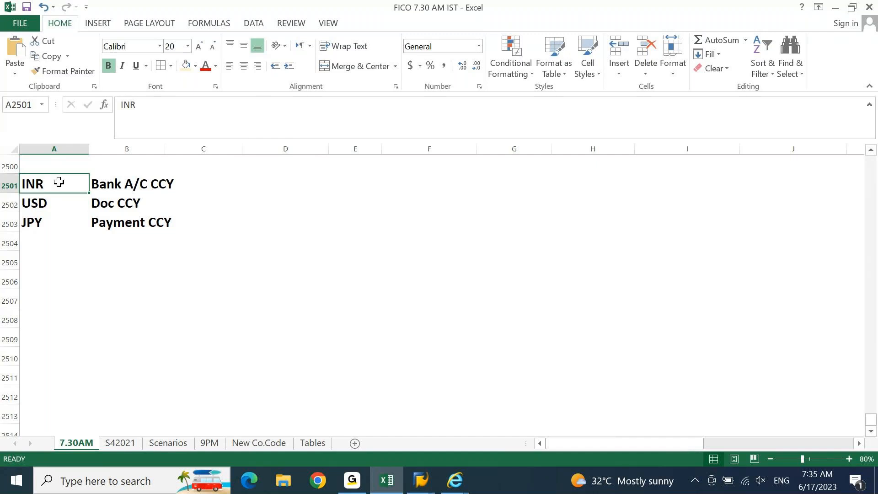
pyautogui.click(238, 188)
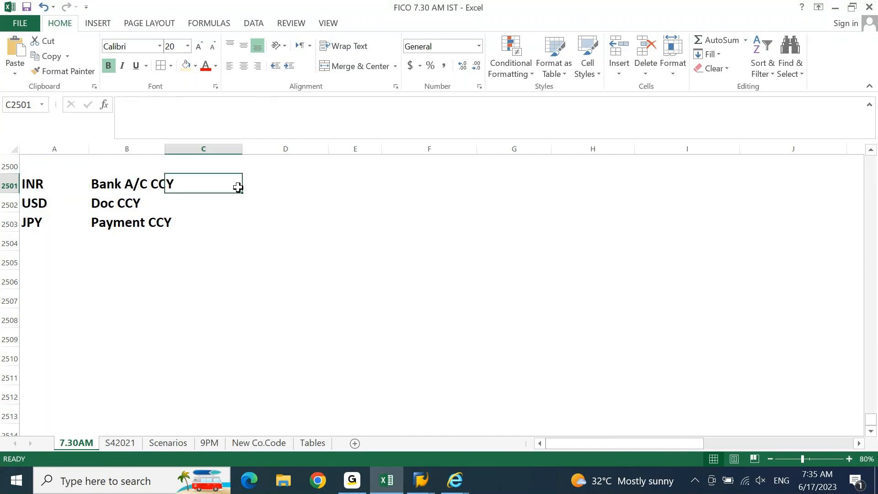
pyautogui.press('Right')
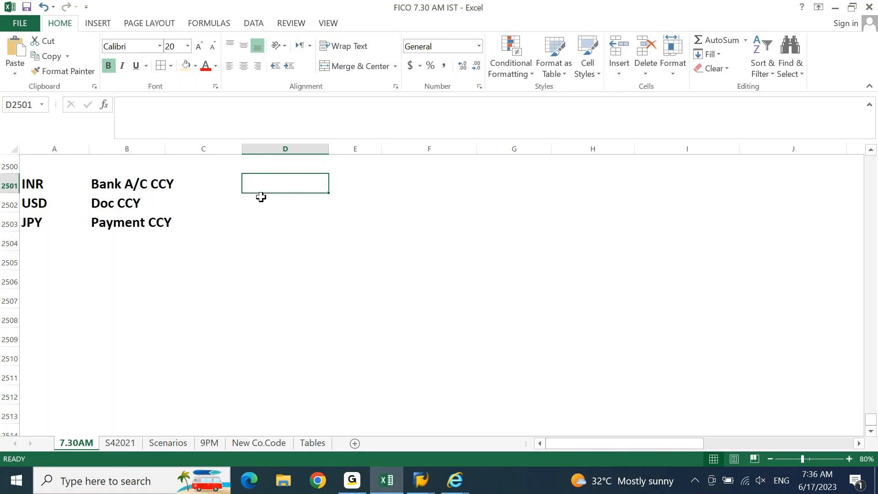
# Step: Enter amounts 1000 JPY in D2503, 800 USD in D2502 and 15000 INR in D2501
pyautogui.click(261, 224)
pyautogui.write('1')
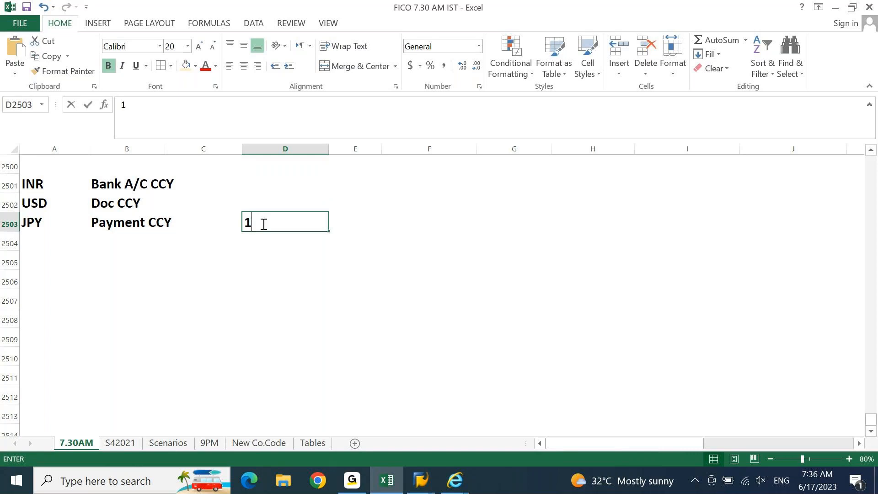
pyautogui.write('000')
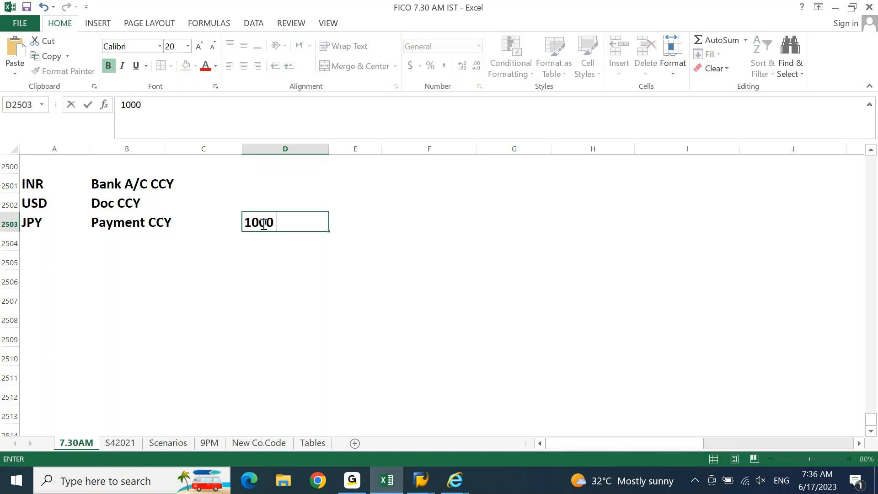
pyautogui.write(' JPY')
pyautogui.press('Return')
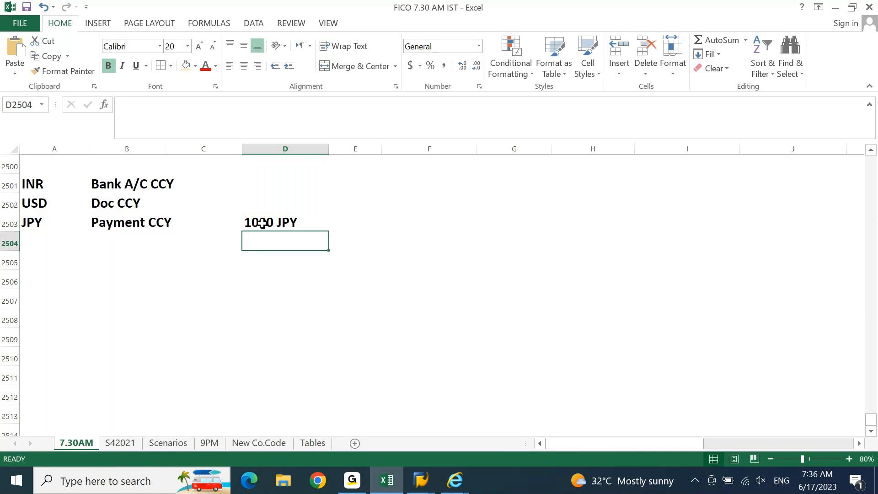
pyautogui.click(262, 224)
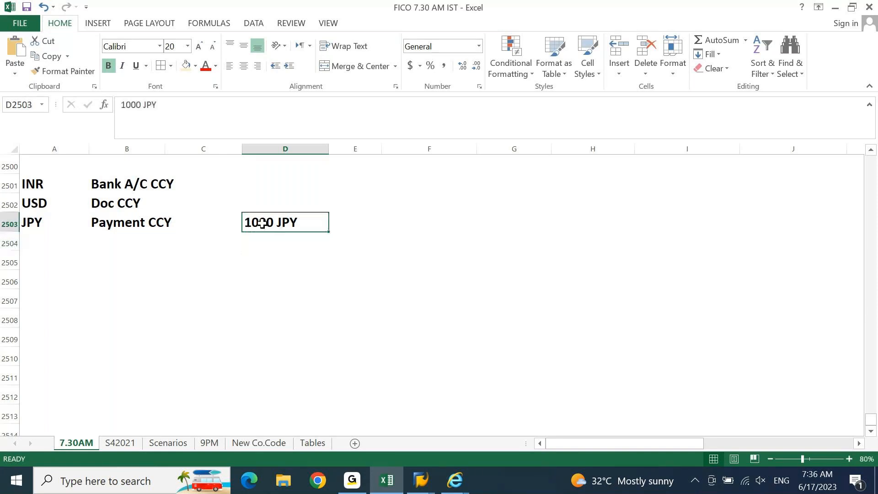
pyautogui.press('Up')
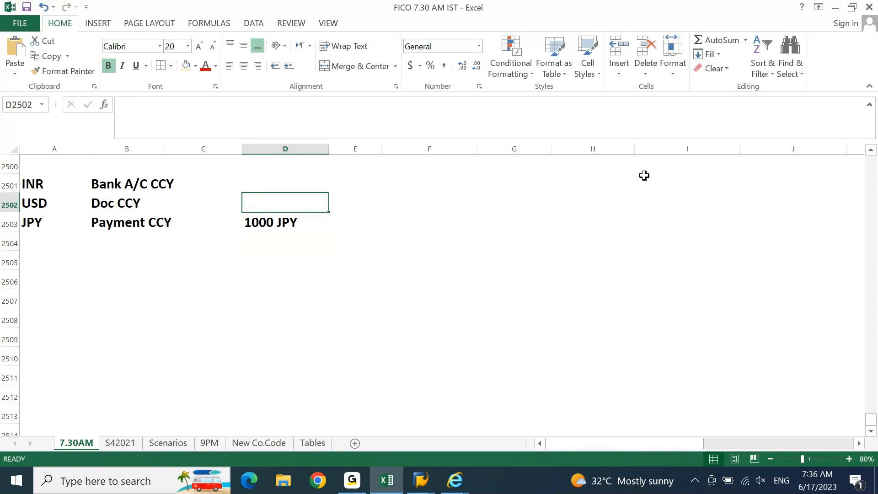
pyautogui.write('800 USD')
pyautogui.press('Return')
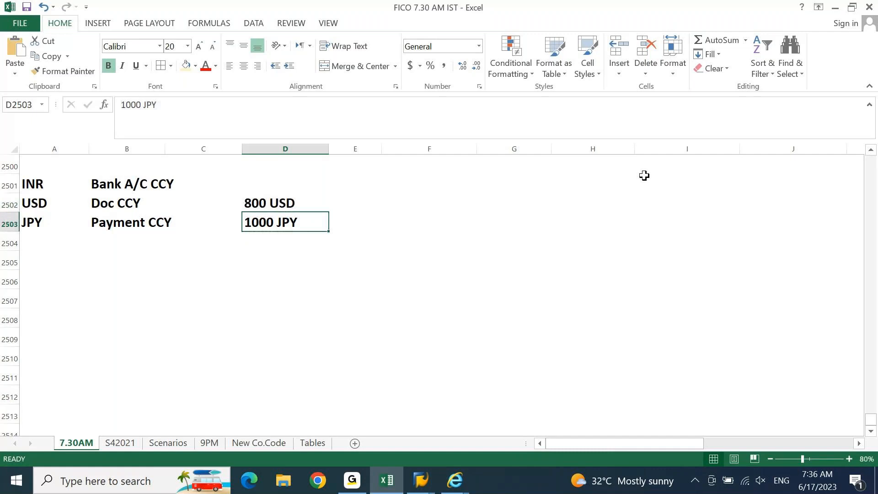
pyautogui.press('Up')
pyautogui.press('Up')
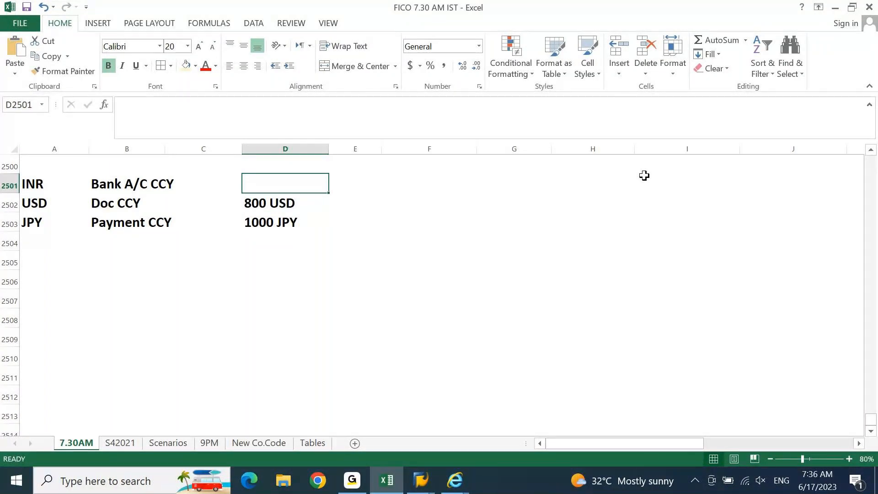
pyautogui.write('15000 INR')
pyautogui.press('Return')
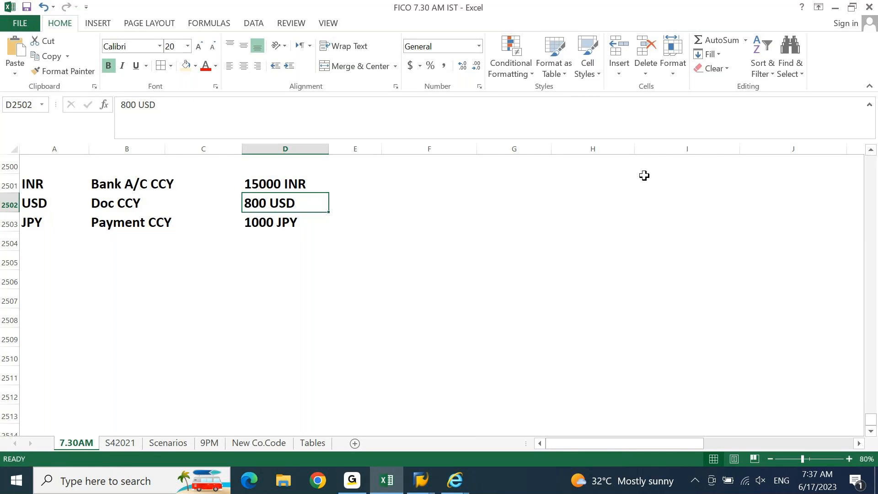
pyautogui.click(43, 198)
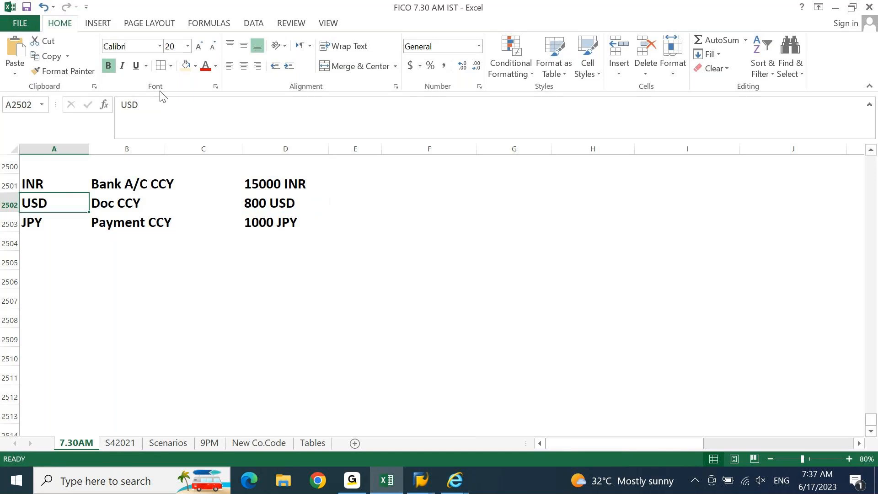
# Step: Shade the USD cell A2502 light orange, then select D2503, A2503 and F2502
pyautogui.click(187, 67)
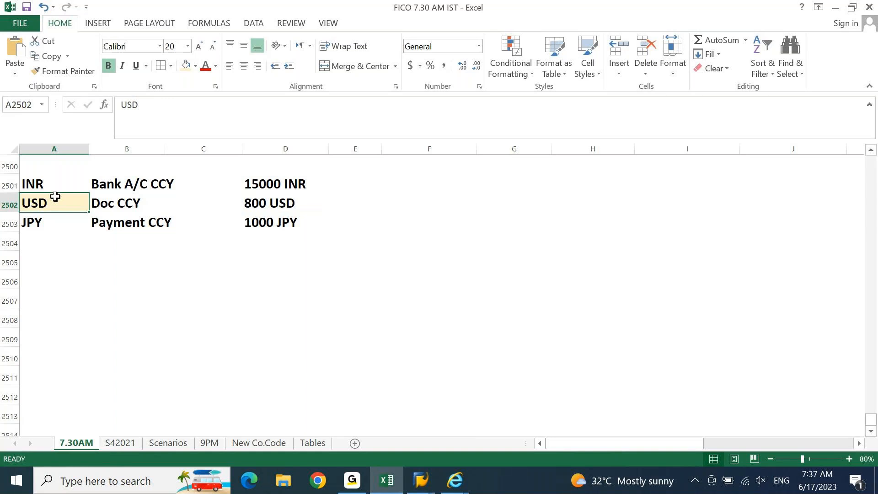
pyautogui.click(288, 217)
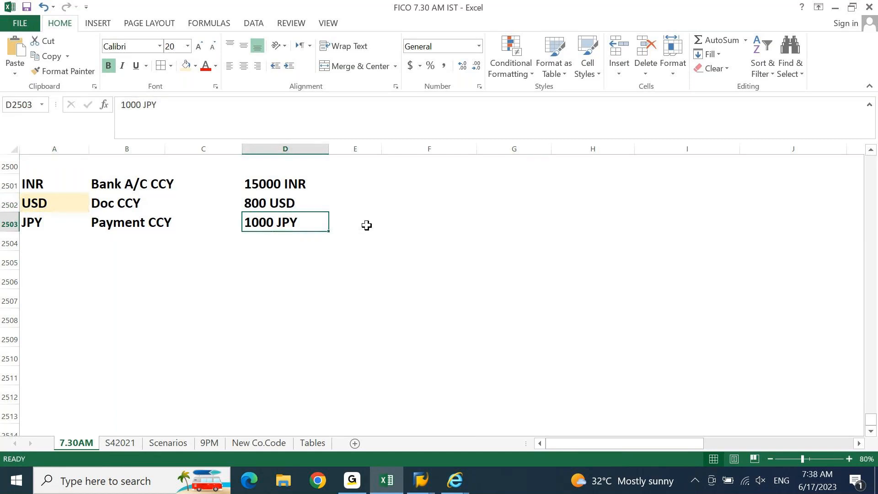
pyautogui.click(41, 222)
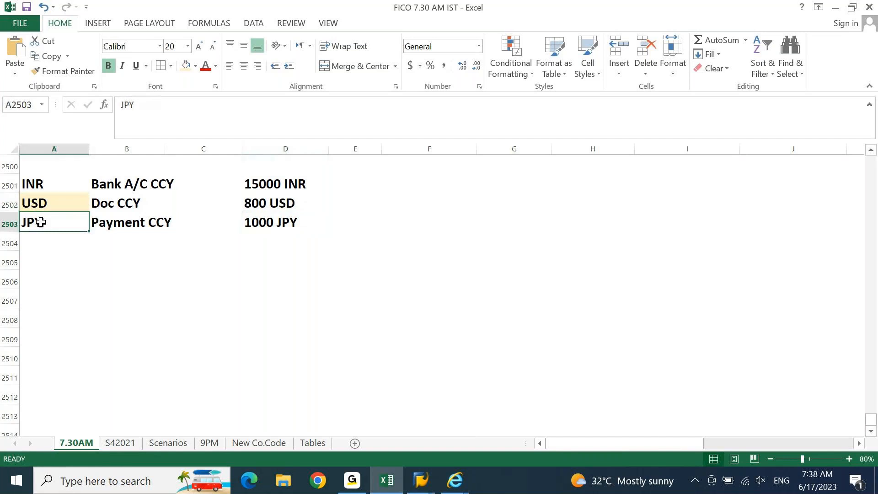
pyautogui.click(473, 205)
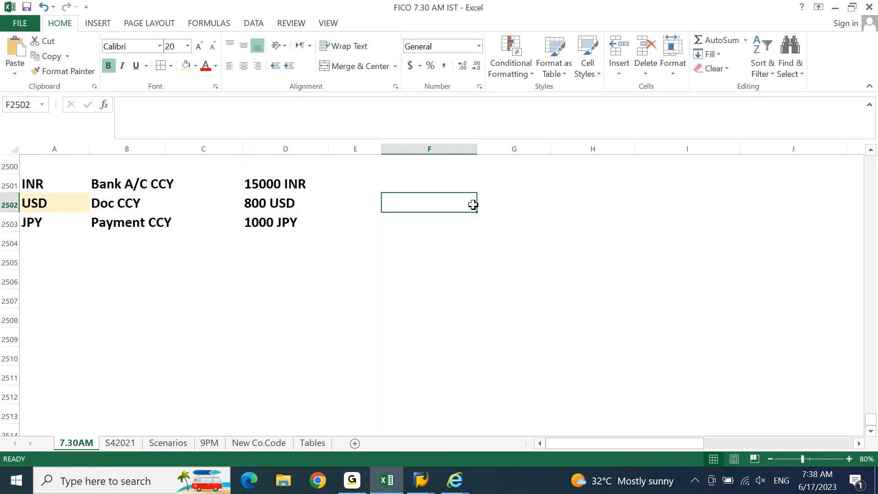
# Step: Note Doc CCY as JPY and Co. Code CCY as INR in columns F and G
pyautogui.press('Right')
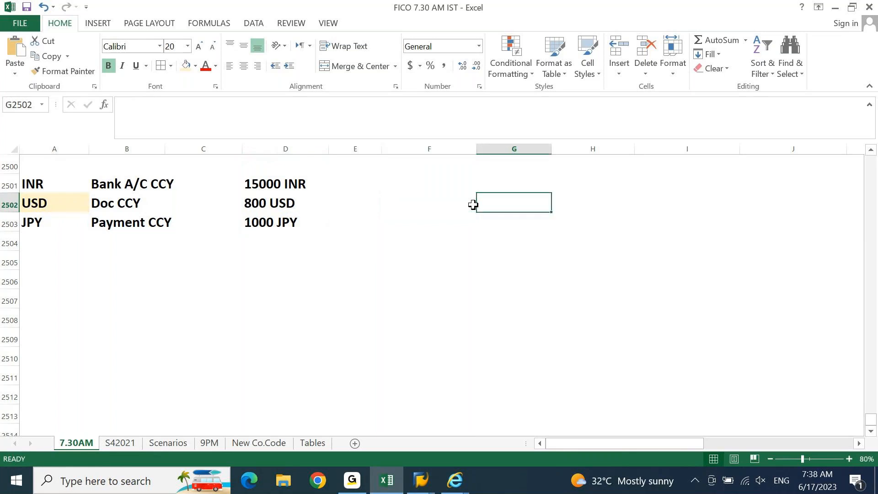
pyautogui.press('Left')
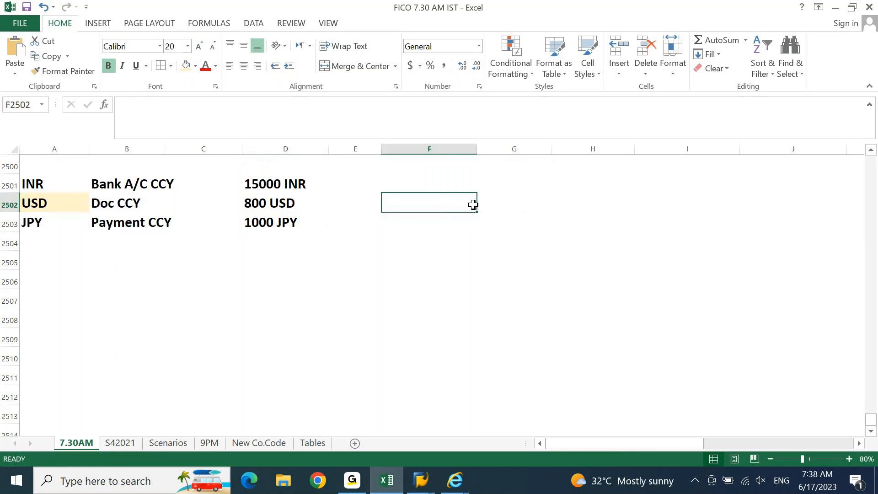
pyautogui.write('Doc CCY')
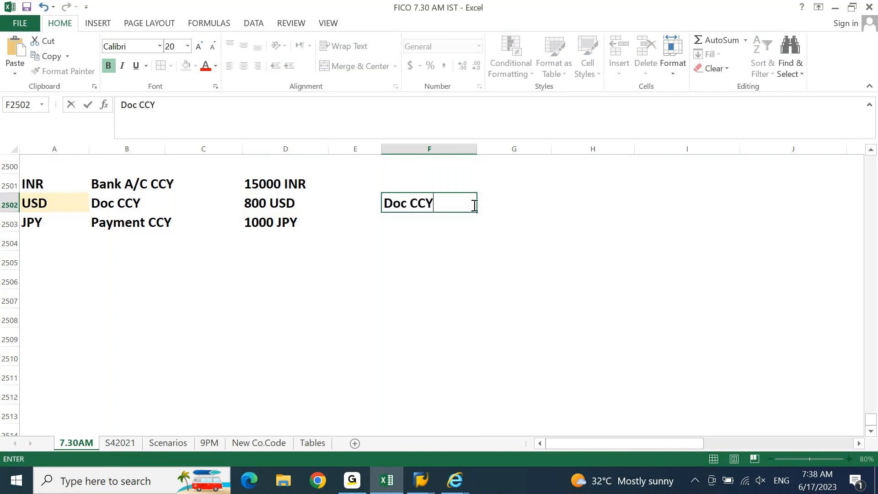
pyautogui.press('Return')
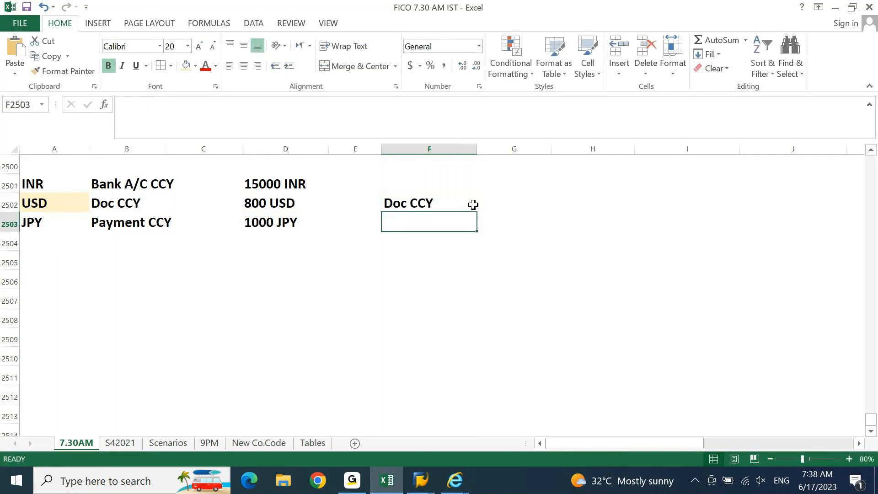
pyautogui.click(473, 204)
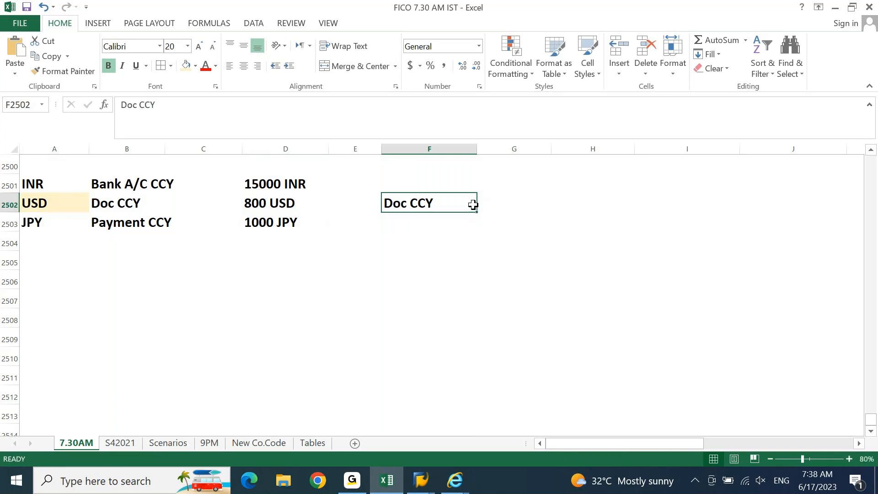
pyautogui.press('Right')
pyautogui.write('JPY')
pyautogui.press('Return')
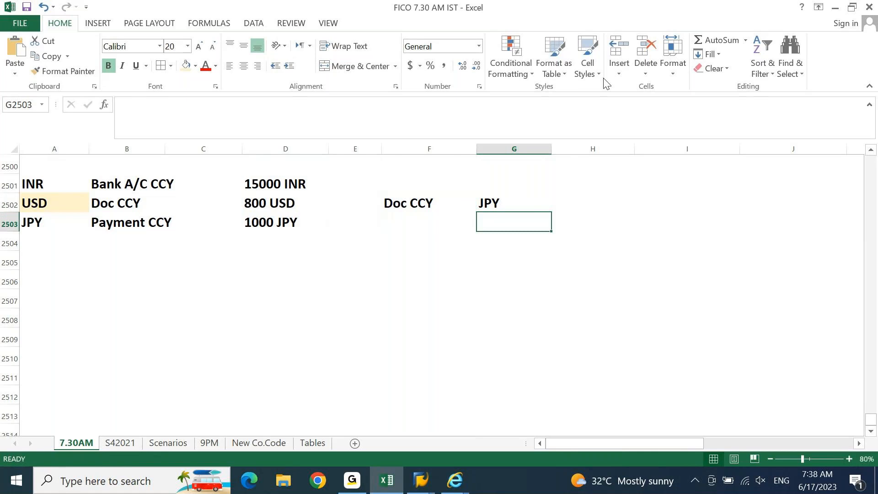
pyautogui.press('Left')
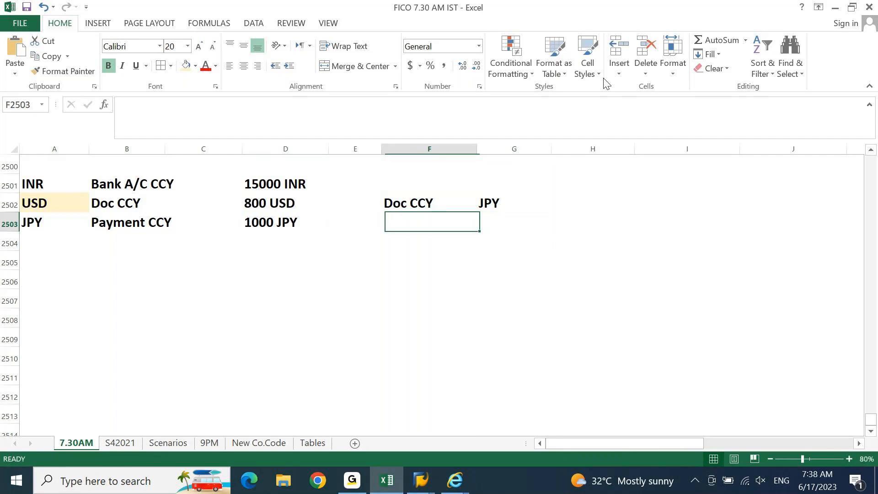
pyautogui.write('C')
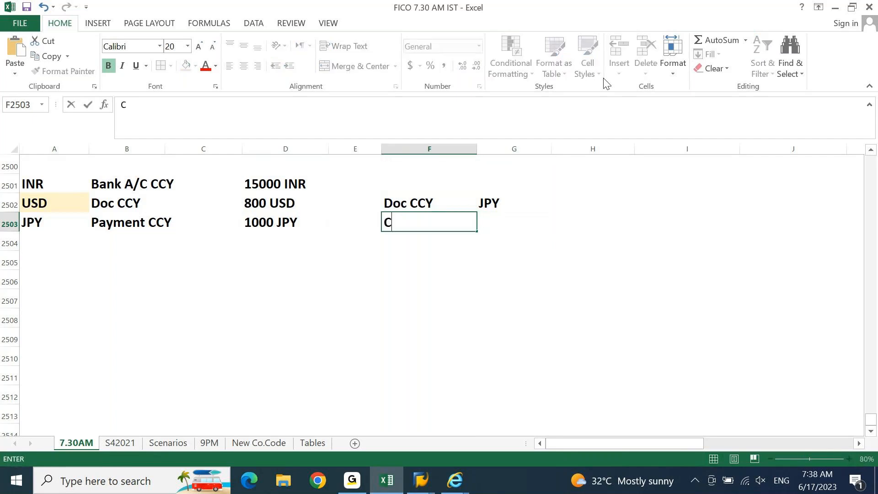
pyautogui.write('o. COd')
pyautogui.press('BackSpace')
pyautogui.press('BackSpace')
pyautogui.write('ode CCY')
pyautogui.press('Tab')
pyautogui.write('INR')
pyautogui.press('Up')
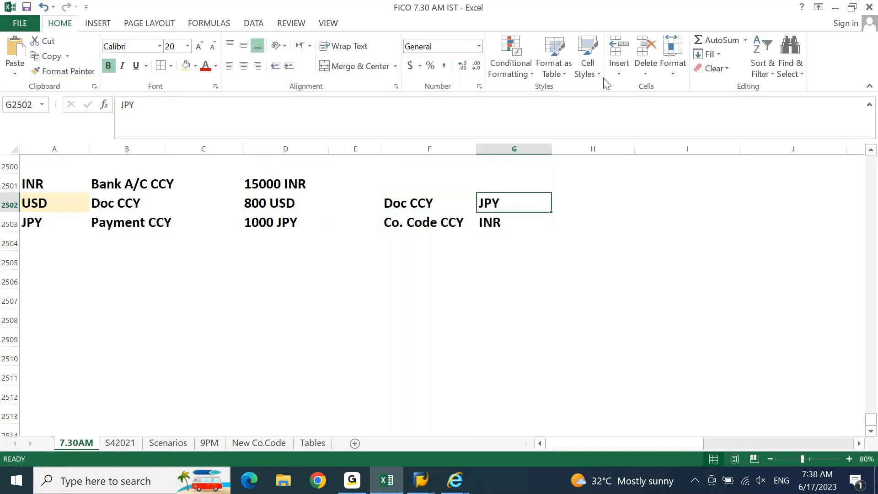
# Step: Add Payment CCY as JPY in row 2504
pyautogui.press('Left')
pyautogui.press('Down')
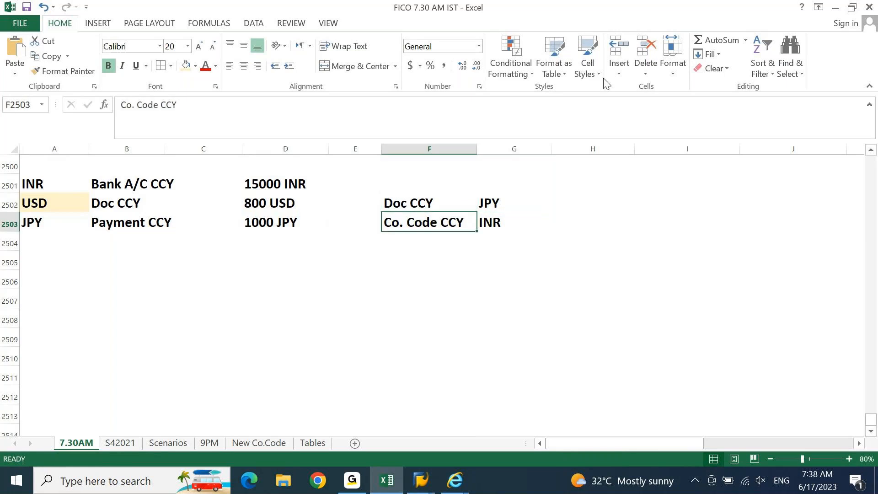
pyautogui.press('Down')
pyautogui.write('Payment CCY')
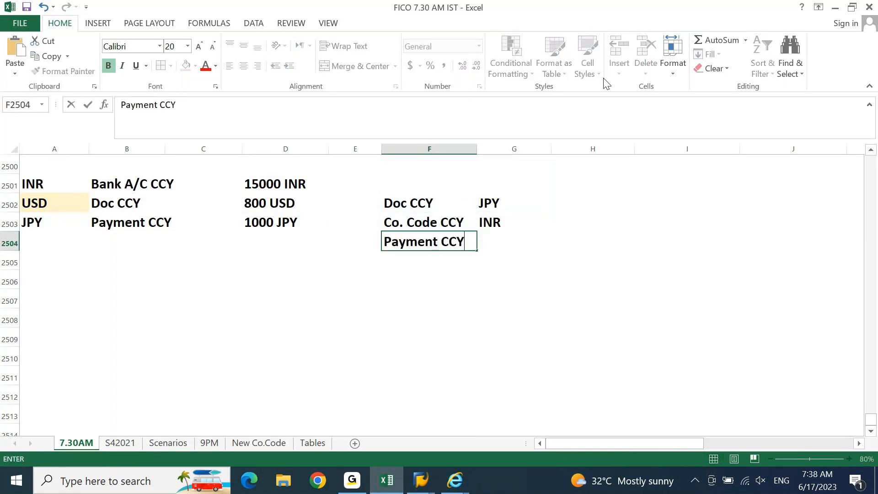
pyautogui.press('Tab')
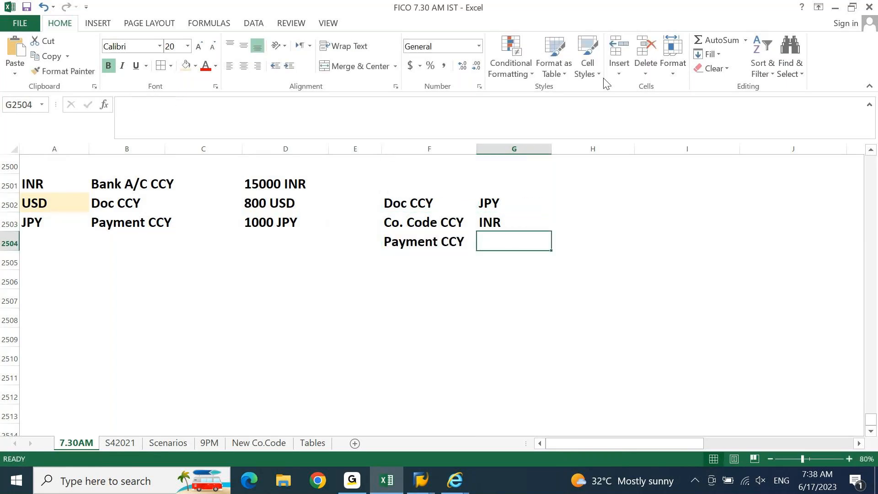
pyautogui.write('J')
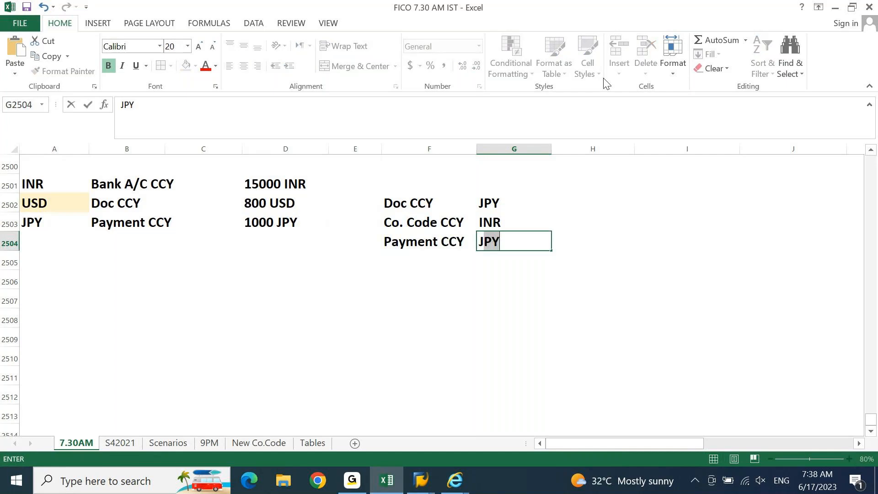
pyautogui.press('Return')
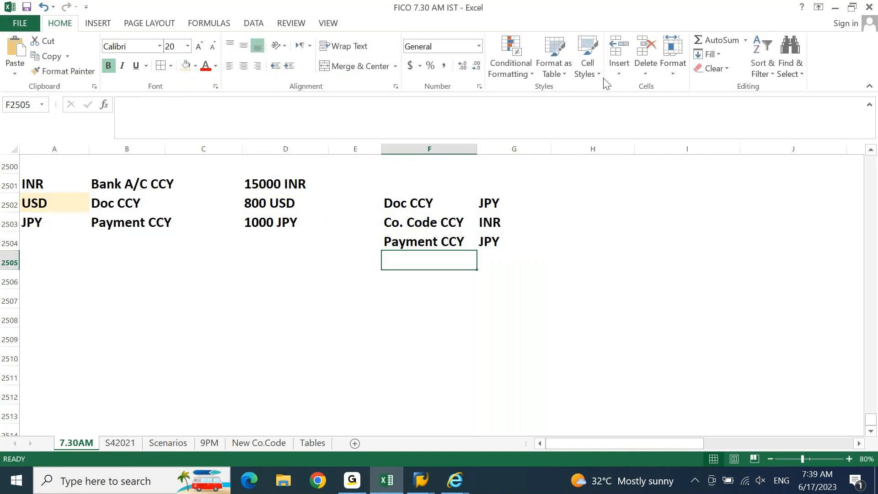
pyautogui.press('Return')
pyautogui.press('Return')
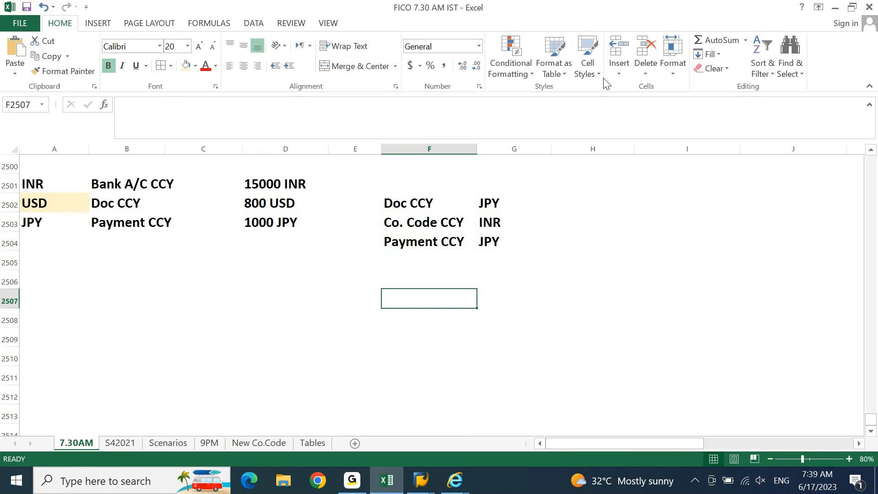
# Step: Add the note 'Bank is making payment from INR account.' in F2506
pyautogui.press('Up')
pyautogui.write('Bank is ')
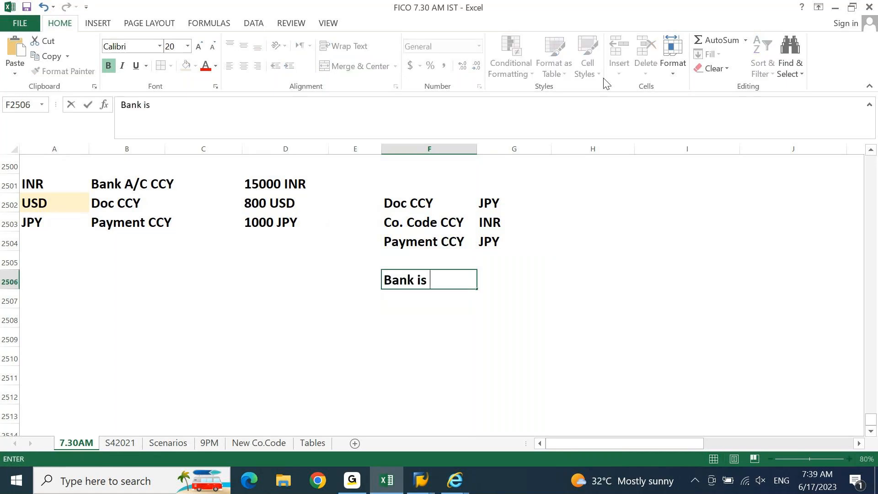
pyautogui.write('making payme')
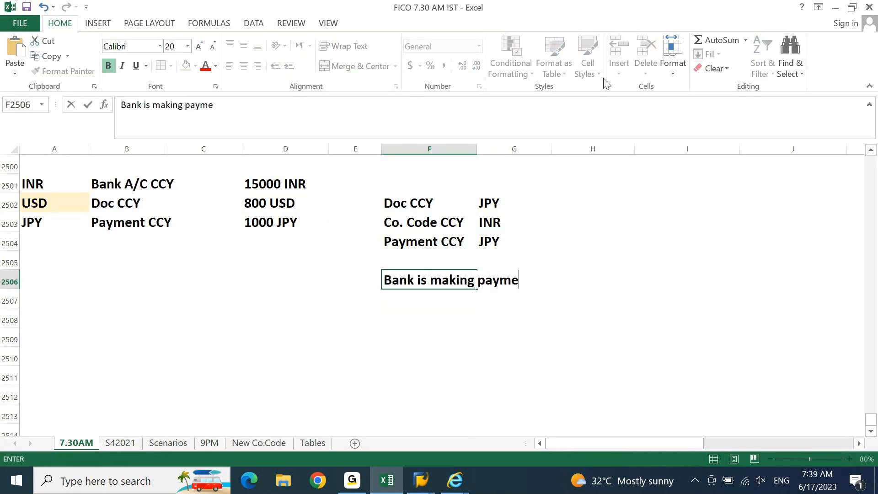
pyautogui.write('nt from INR account.')
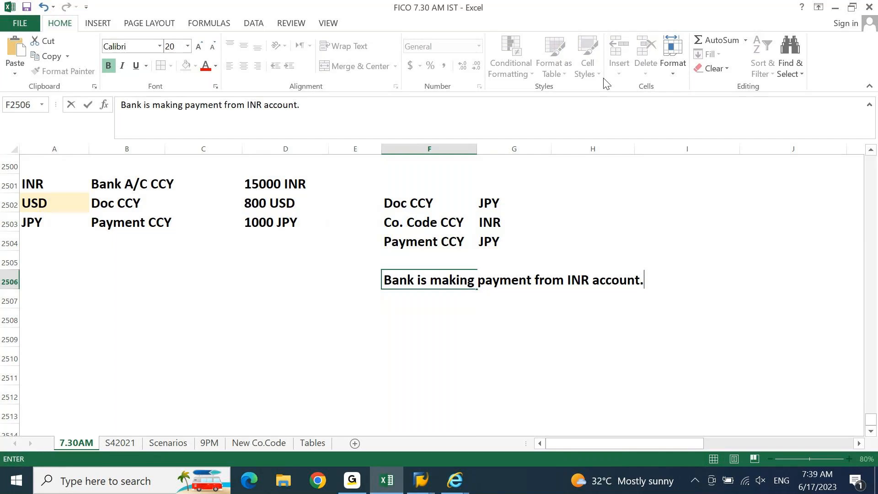
pyautogui.press('Return')
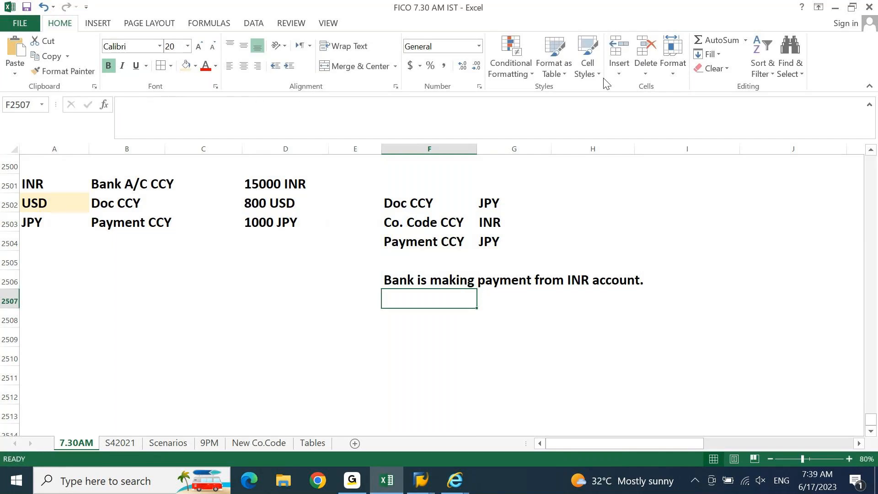
# Step: Add the note 'JPY is paid basis USD' below it
pyautogui.write('Not')
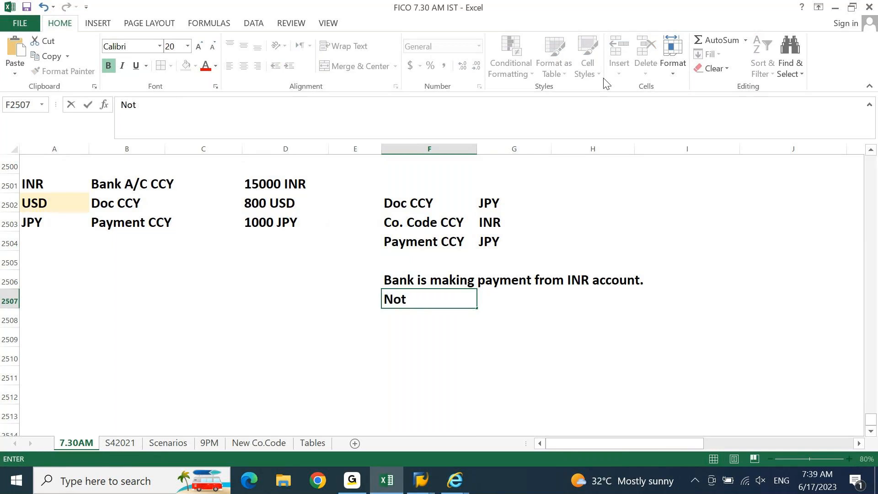
pyautogui.press('Escape')
pyautogui.write('JPY os')
pyautogui.press('BackSpace')
pyautogui.press('BackSpace')
pyautogui.write('is pad')
pyautogui.press('BackSpace')
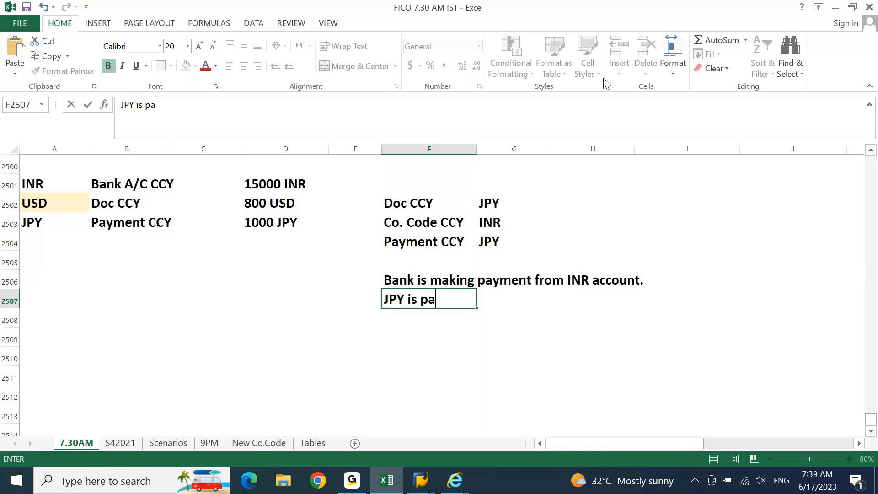
pyautogui.write('id basis ISD')
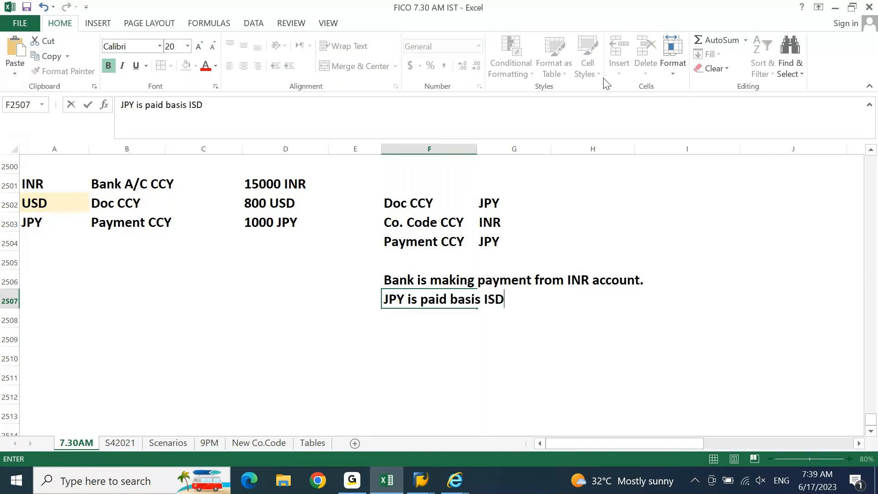
pyautogui.press('BackSpace')
pyautogui.press('BackSpace')
pyautogui.write('S')
pyautogui.press('BackSpace')
pyautogui.press('BackSpace')
pyautogui.write('USD')
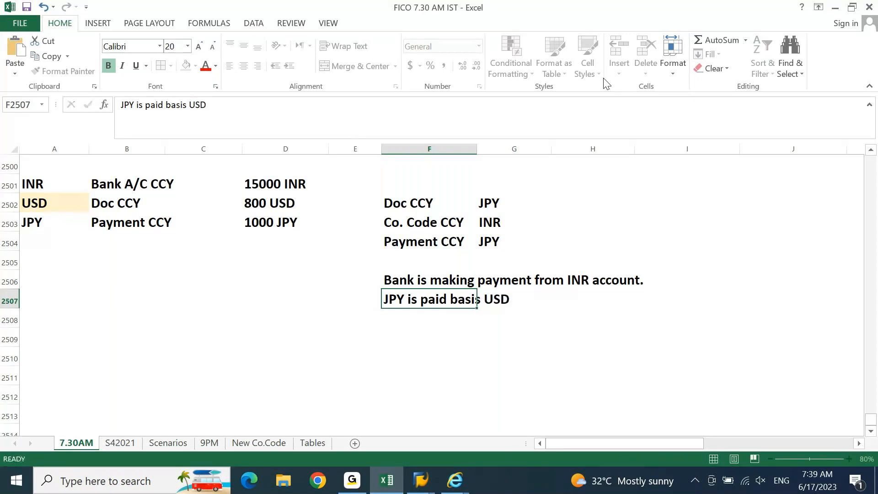
pyautogui.press('Return')
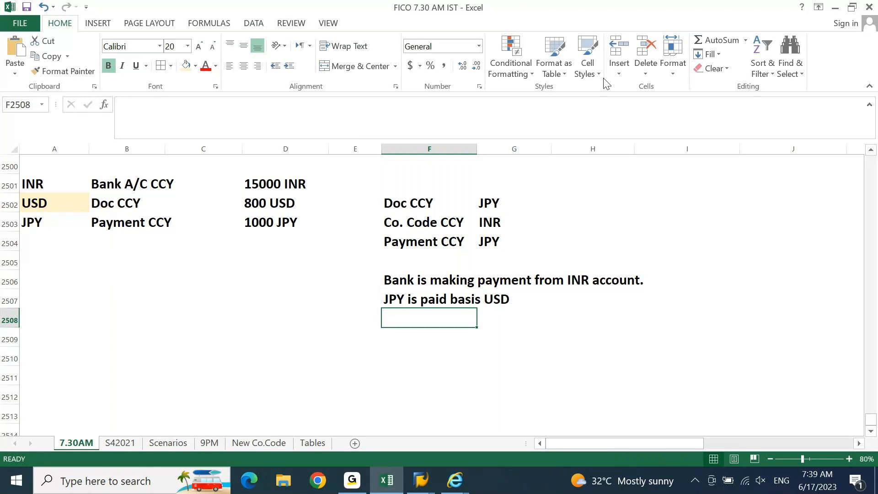
# Step: Add the note 'JPY is not paid using INR' and select it across F2508:G2508
pyautogui.write('JPY')
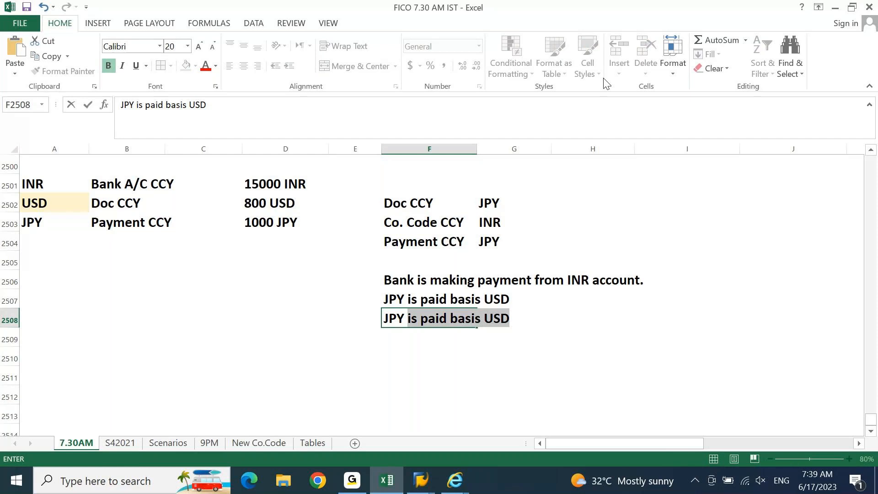
pyautogui.write(' is not paid ')
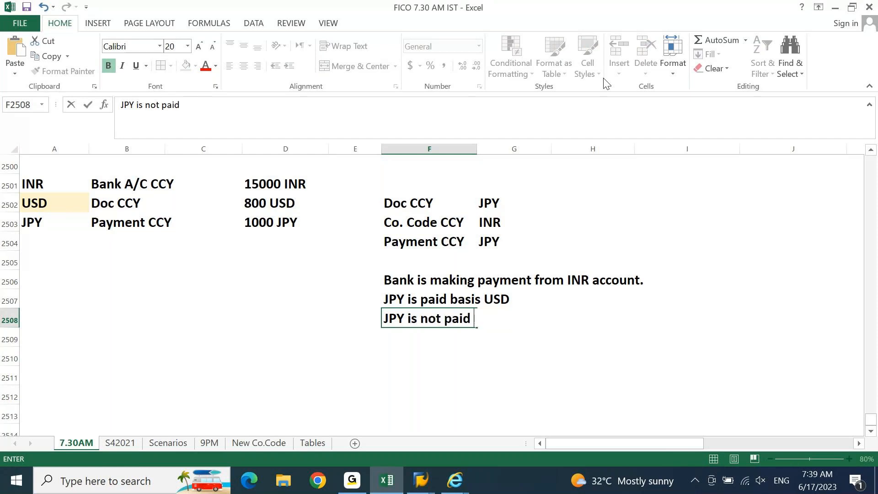
pyautogui.write('using INR')
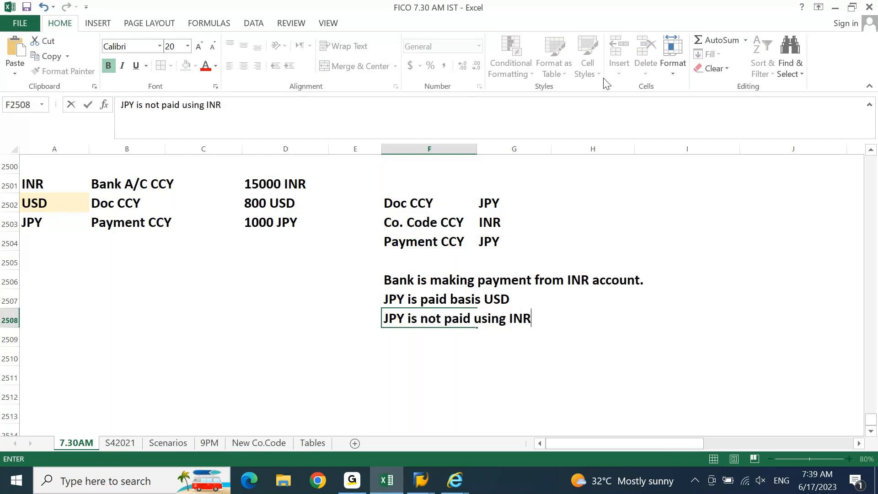
pyautogui.press('Return')
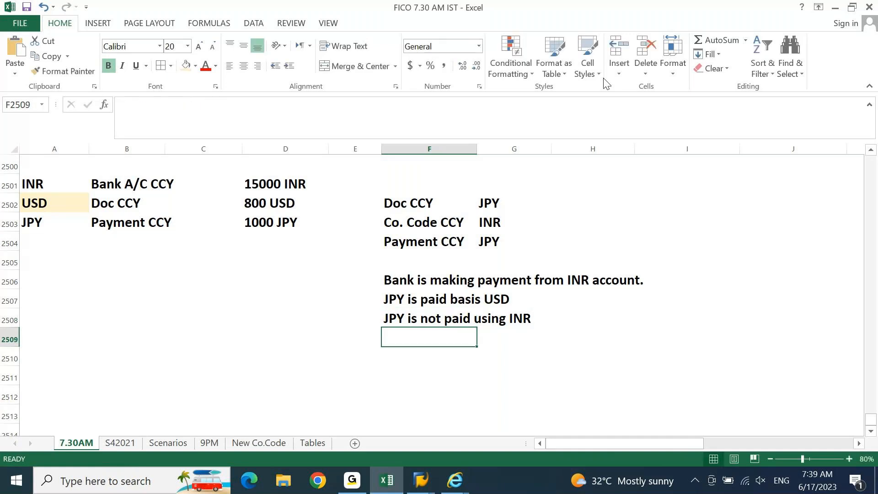
pyautogui.press('Up')
pyautogui.hotkey('shift', 'Right')
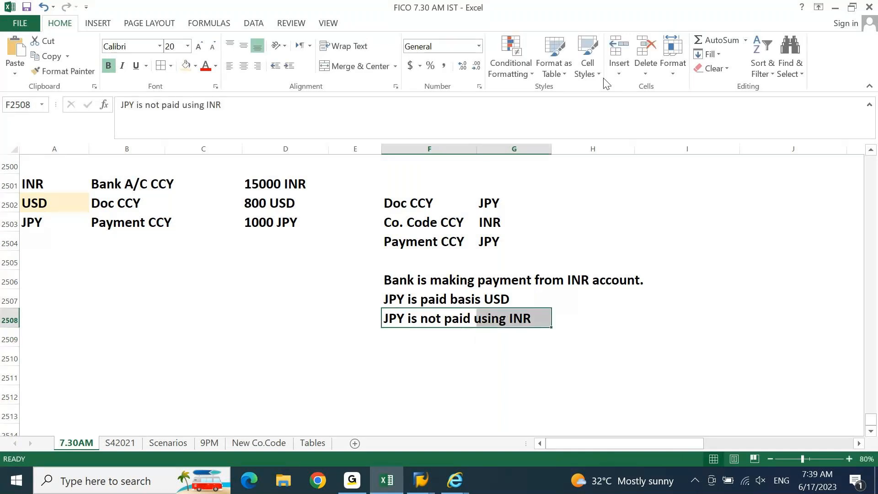
pyautogui.press('Down')
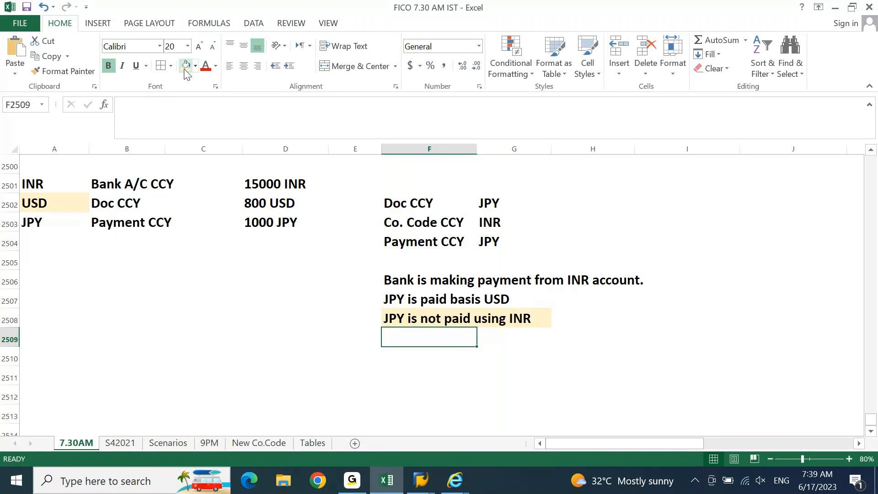
# Step: Add the note 'USD is charged to INR' below the currency rows
pyautogui.write('USD')
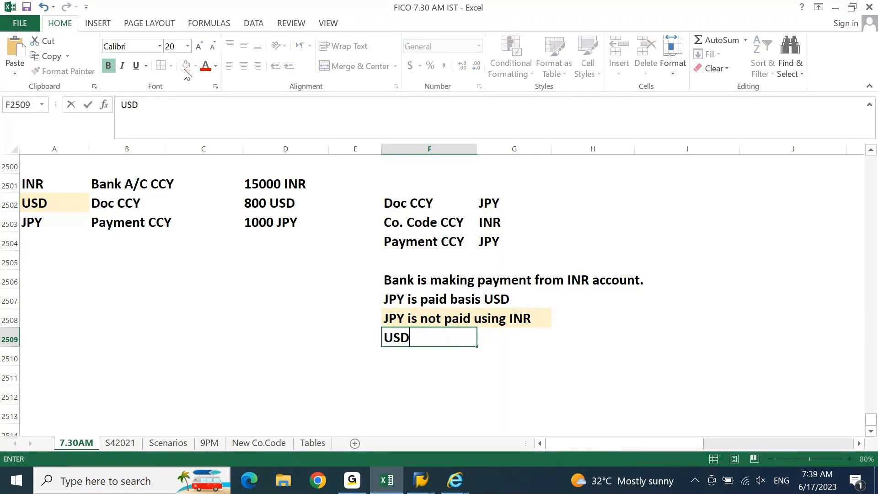
pyautogui.write(' is charged to U')
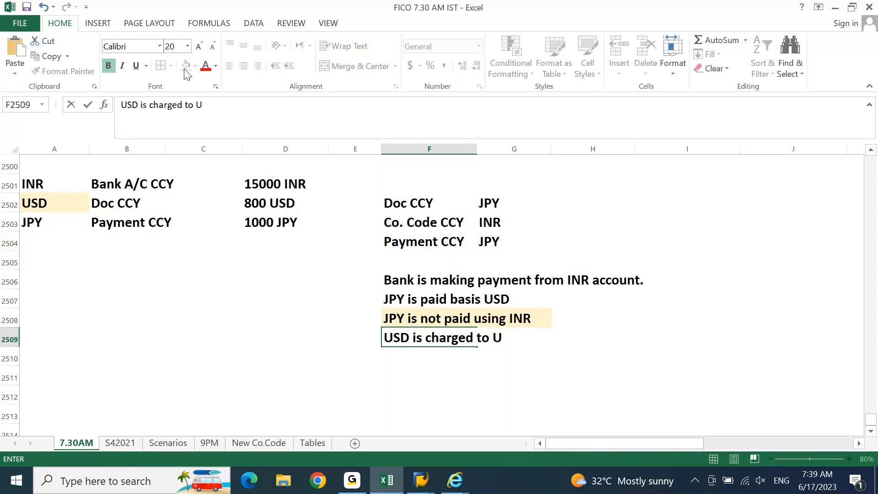
pyautogui.write('NR')
pyautogui.press('Up')
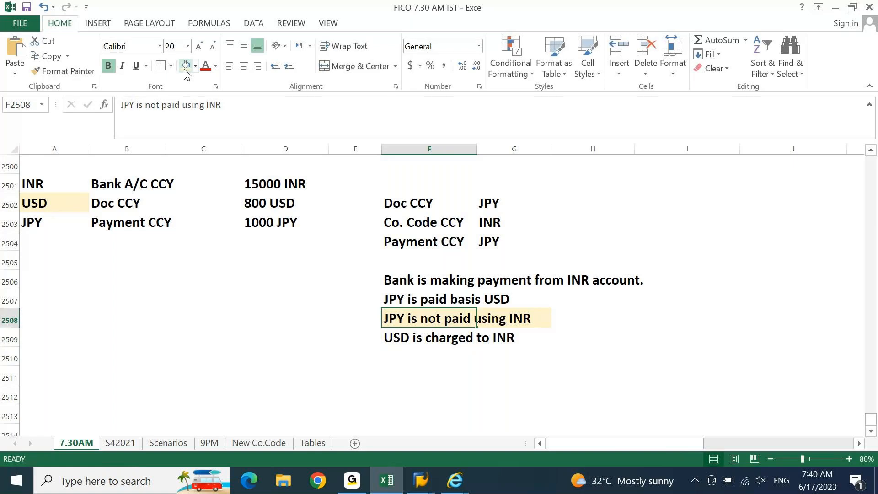
pyautogui.press('Down')
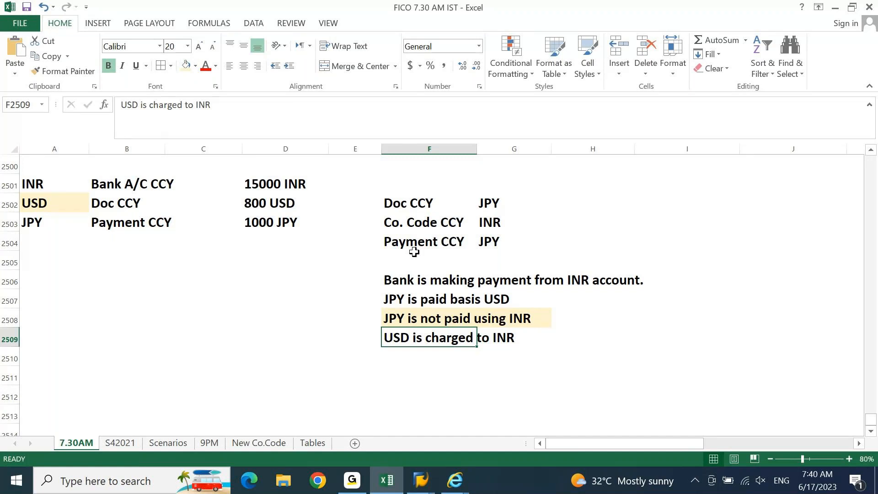
# Step: Fill the Payment CCY and Doc CCY rows with light orange across both columns
pyautogui.click(432, 243)
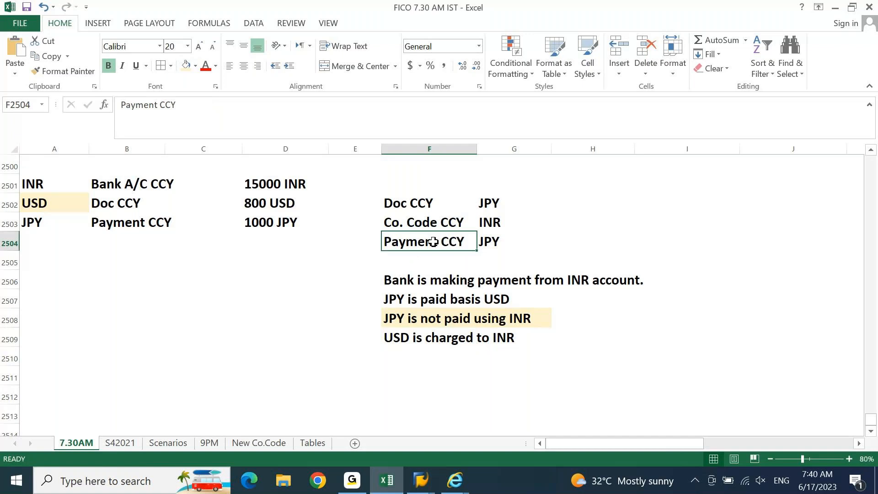
pyautogui.moveTo(433, 242); pyautogui.dragTo(461, 239)
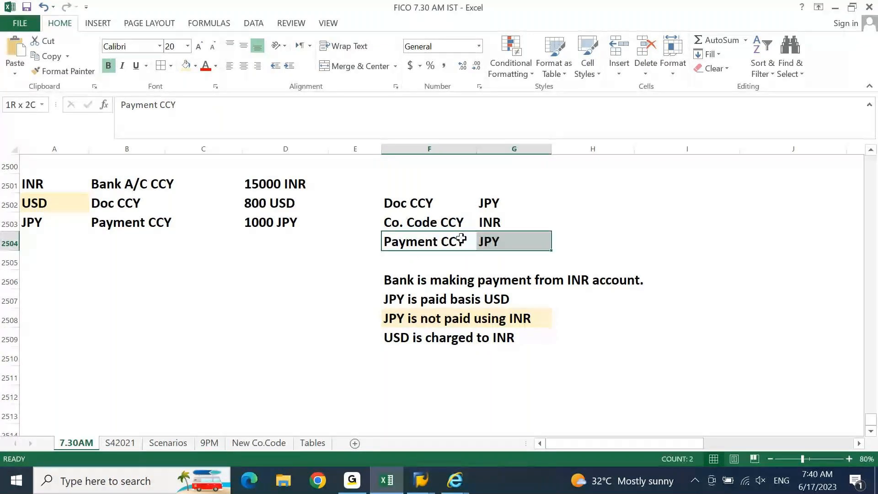
pyautogui.click(185, 66)
pyautogui.moveTo(430, 204); pyautogui.dragTo(503, 204)
pyautogui.click(186, 66)
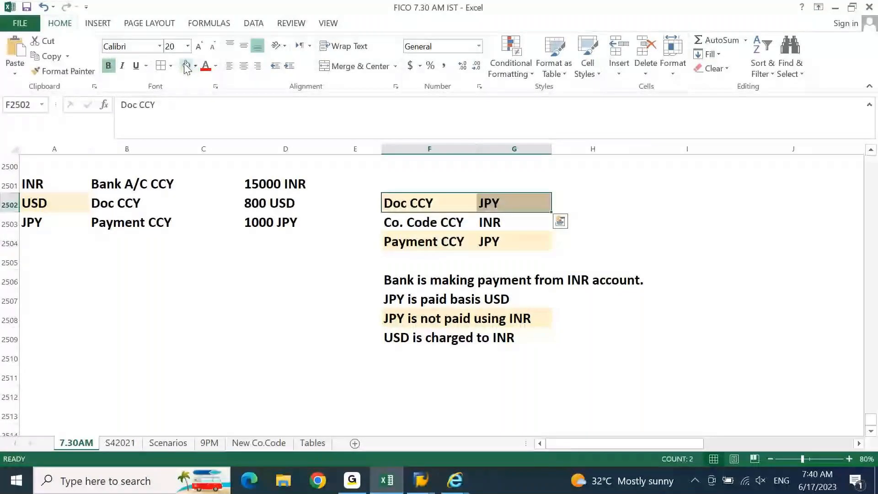
pyautogui.click(778, 206)
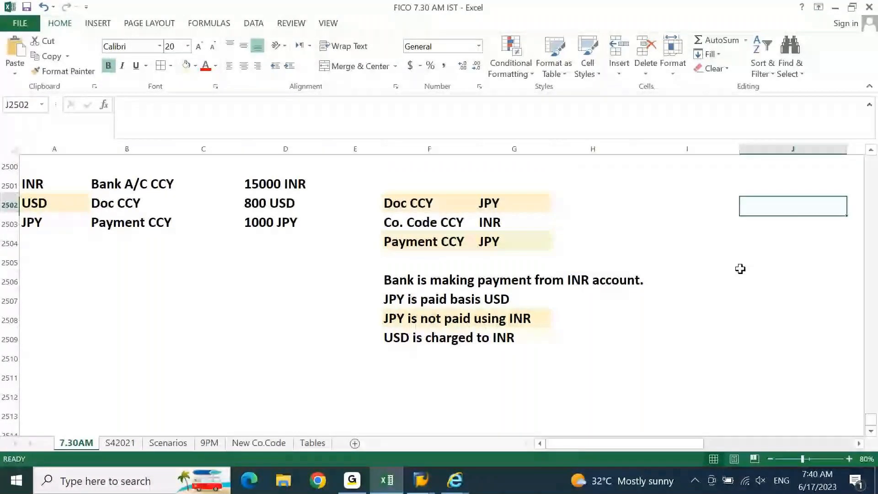
# Step: Add the heading 'Bank Statement?' and change the Doc CCY value to 'JPY 1000 JPY'
pyautogui.press('Left')
pyautogui.write('Bank S')
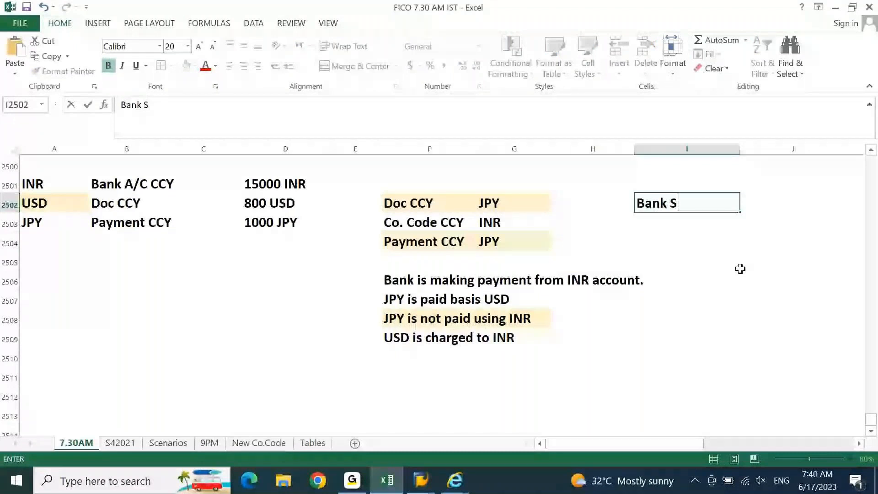
pyautogui.write('tatement?')
pyautogui.press('Return')
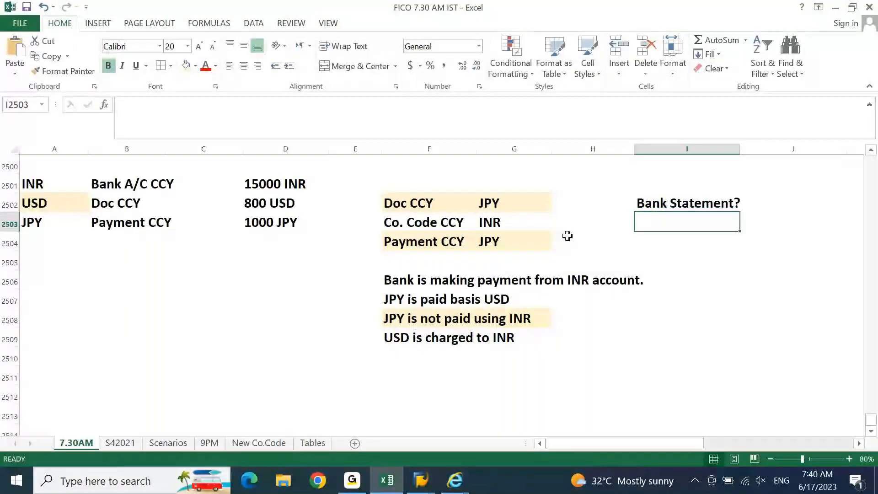
pyautogui.click(579, 220)
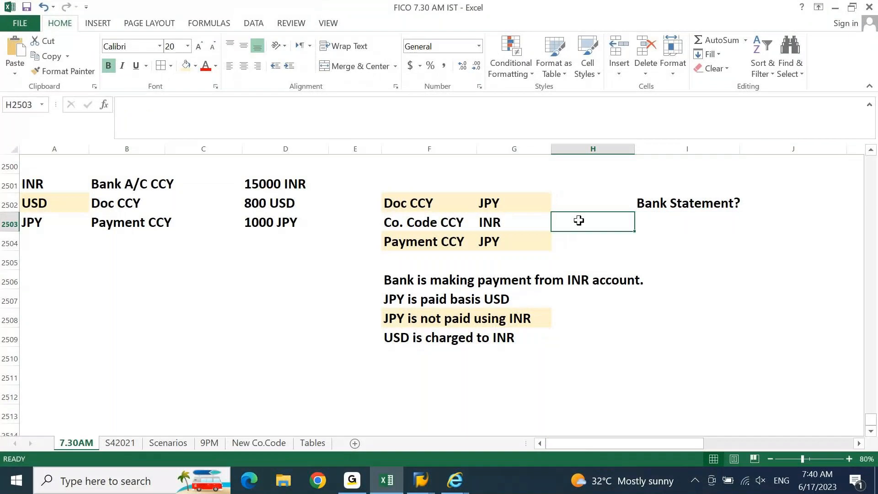
pyautogui.press('Up')
pyautogui.press('Left')
pyautogui.press('F2')
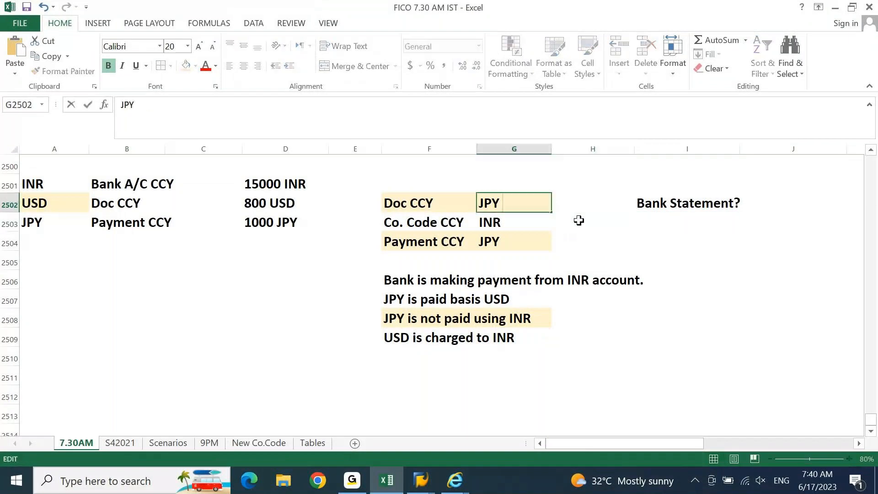
pyautogui.write('1000 JPY')
pyautogui.press('Return')
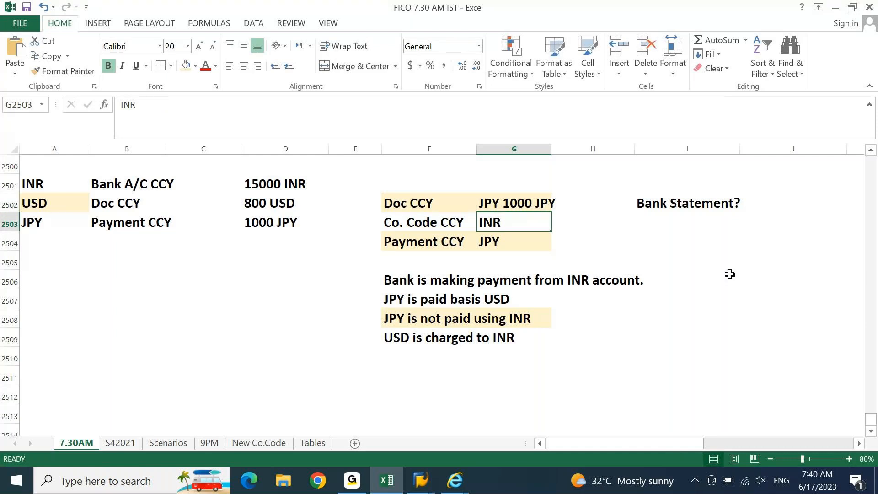
# Step: Enter 'INR Bank Account' under Bank Statement? and add 'Transaction ref number' below it
pyautogui.click(697, 221)
pyautogui.write('IN')
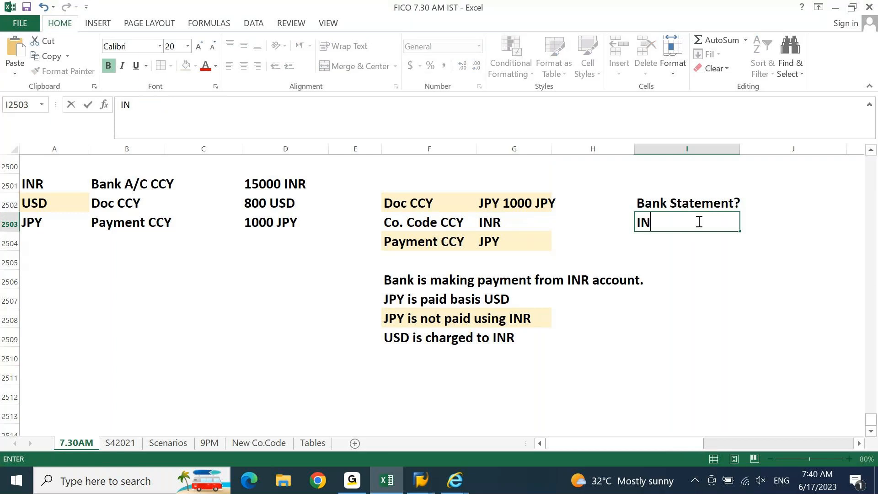
pyautogui.write('R Bank Account')
pyautogui.press('Return')
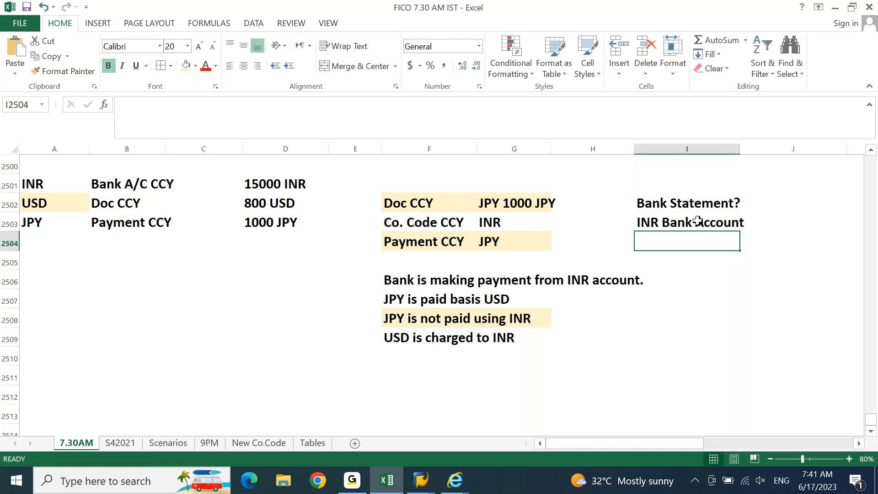
pyautogui.press('Down')
pyautogui.press('Up')
pyautogui.write('T')
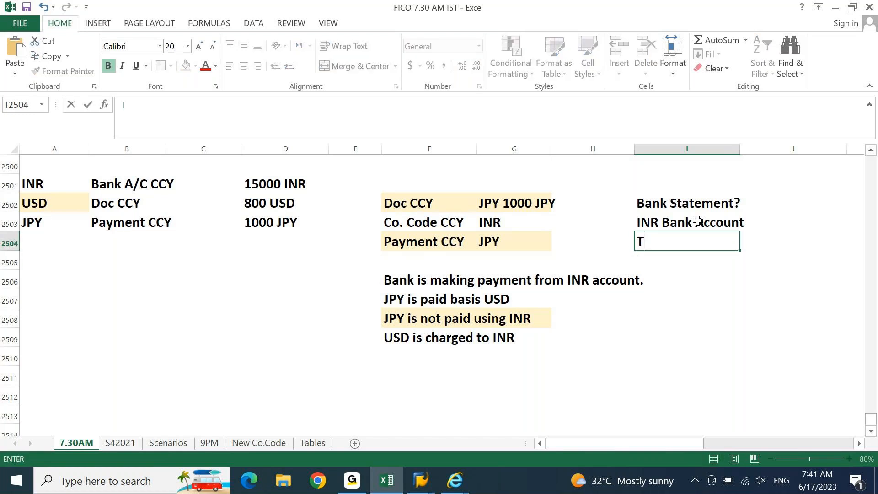
pyautogui.write('ransac')
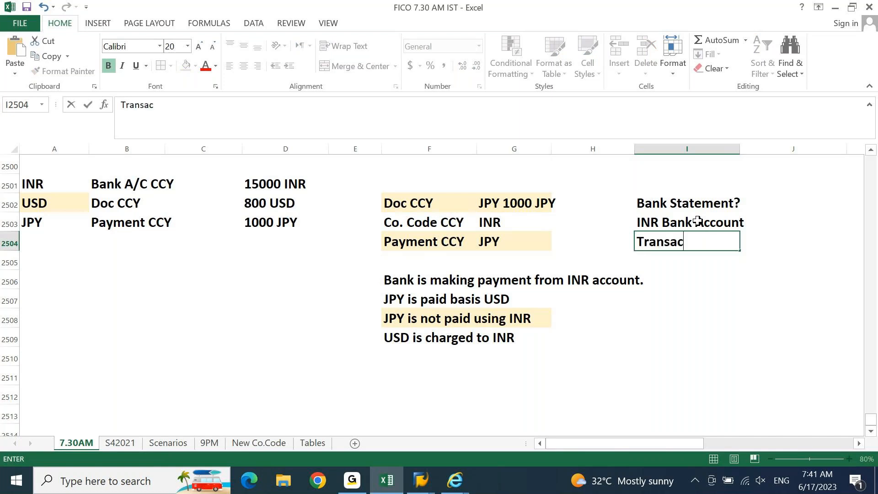
pyautogui.write('tion ref number')
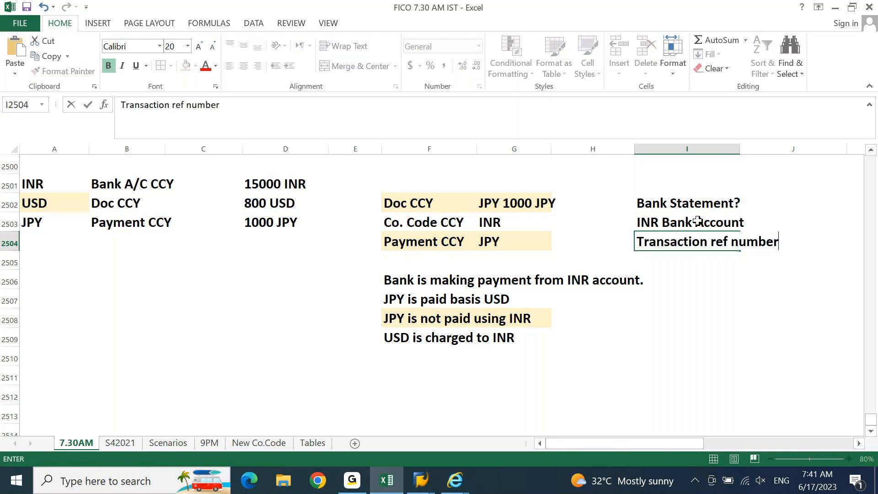
pyautogui.press('Return')
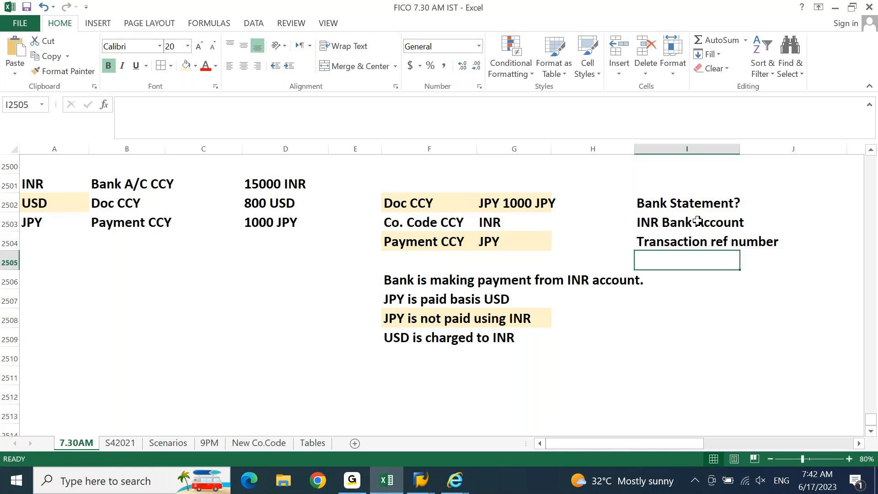
# Step: List 'FCV ?', 'APP ?' and 'BRS ?' in consecutive cells lower in column I
pyautogui.click(682, 305)
pyautogui.press('Down')
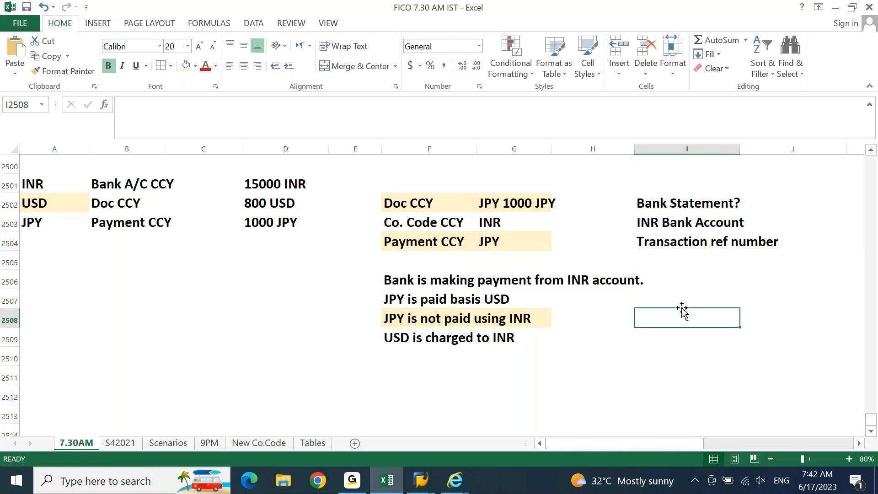
pyautogui.write('FCV ?')
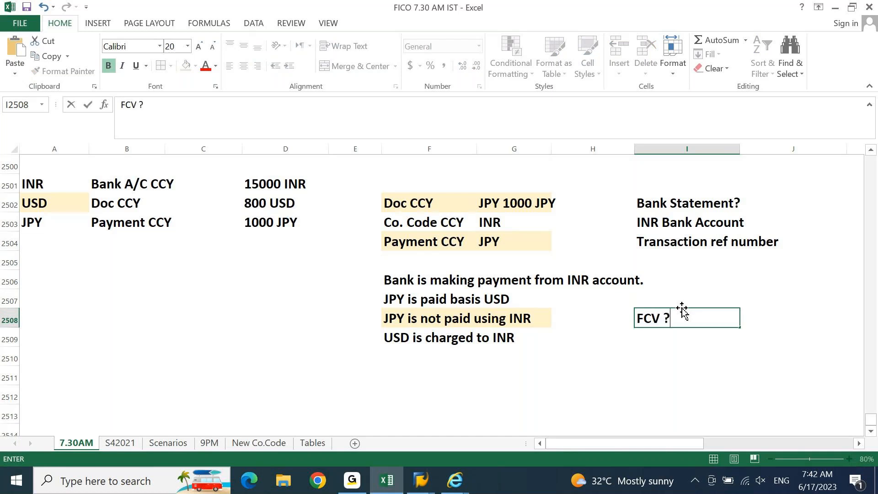
pyautogui.press('Return')
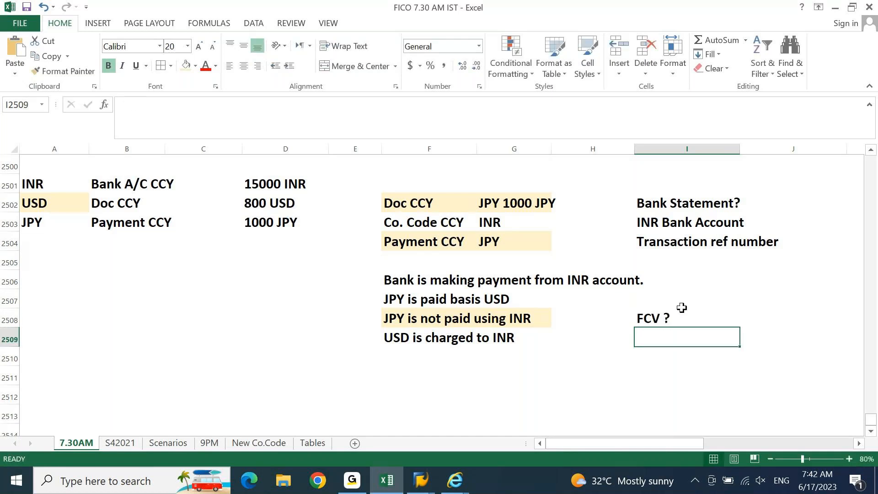
pyautogui.write('APP ?')
pyautogui.press('Return')
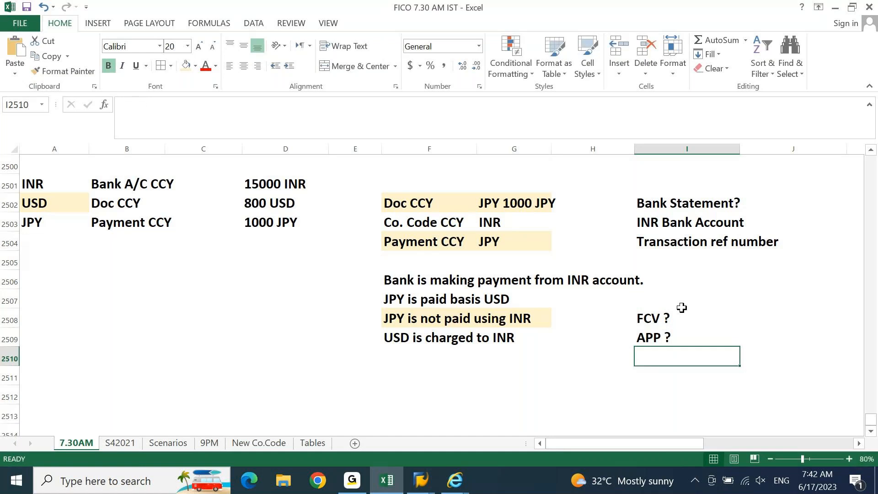
pyautogui.write('BRS')
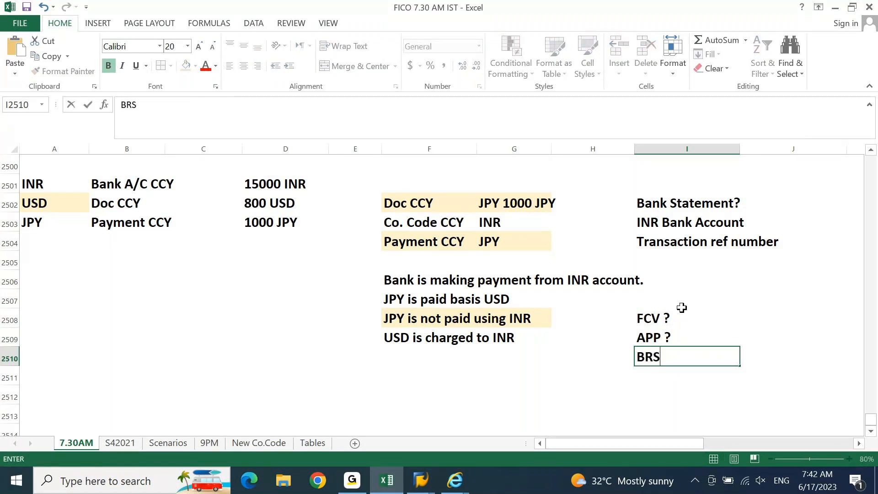
pyautogui.write(' ?')
pyautogui.press('Return')
pyautogui.press('Up')
pyautogui.press('Up')
pyautogui.press('Up')
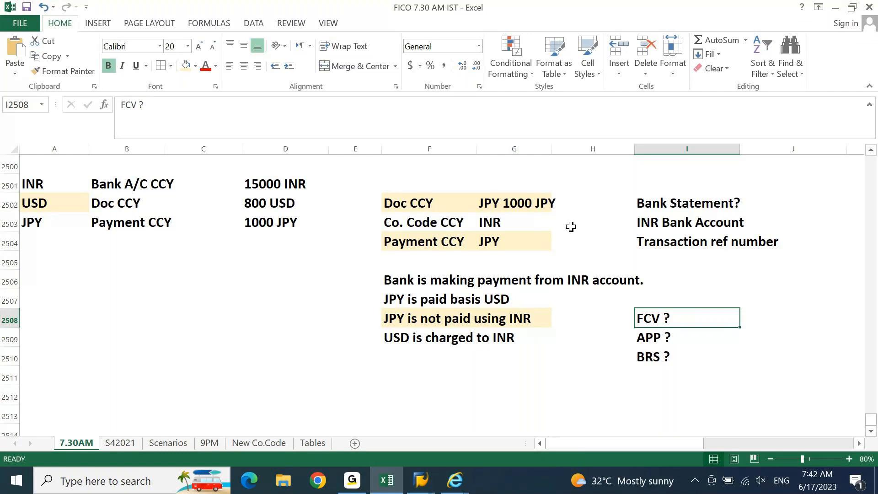
pyautogui.click(496, 202)
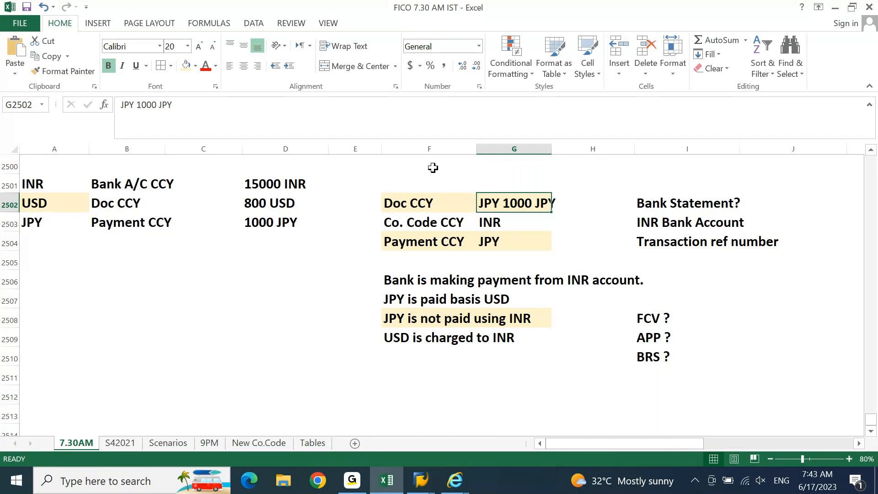
# Step: Move to the INR Bank Account note under the Bank Statement? question
pyautogui.press('Right')
pyautogui.press('Right')
pyautogui.press('Right')
pyautogui.press('Right')
pyautogui.press('Right')
pyautogui.press('Left')
pyautogui.press('Left')
pyautogui.press('Down')
pyautogui.press('Right')
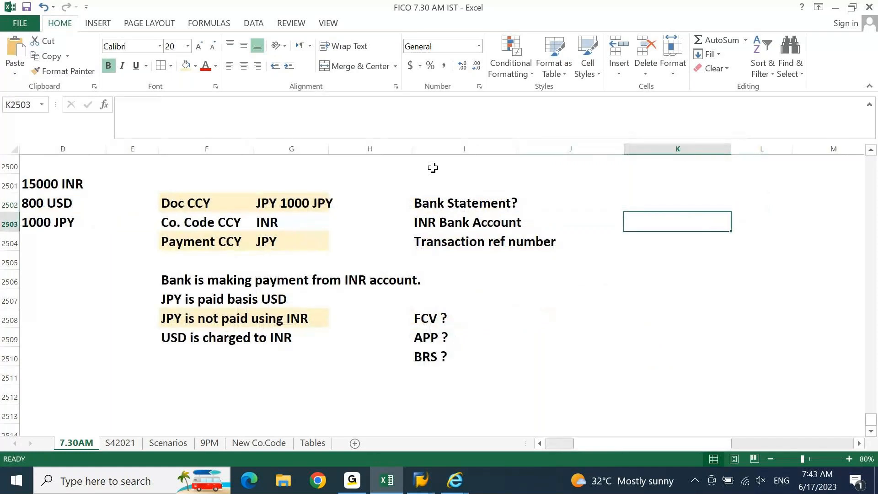
pyautogui.press('Left')
pyautogui.press('Left')
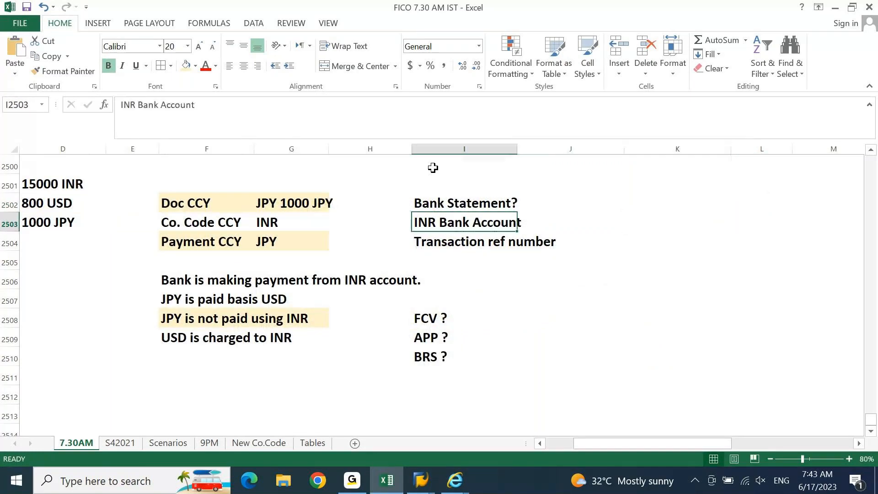
pyautogui.hotkey('shift', 'Right')
pyautogui.hotkey('shift', 'Up')
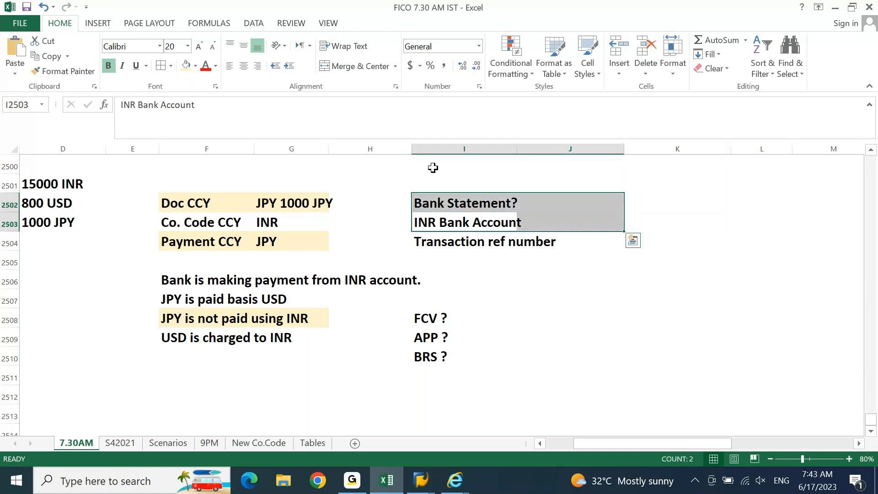
pyautogui.press('Down')
pyautogui.press('Up')
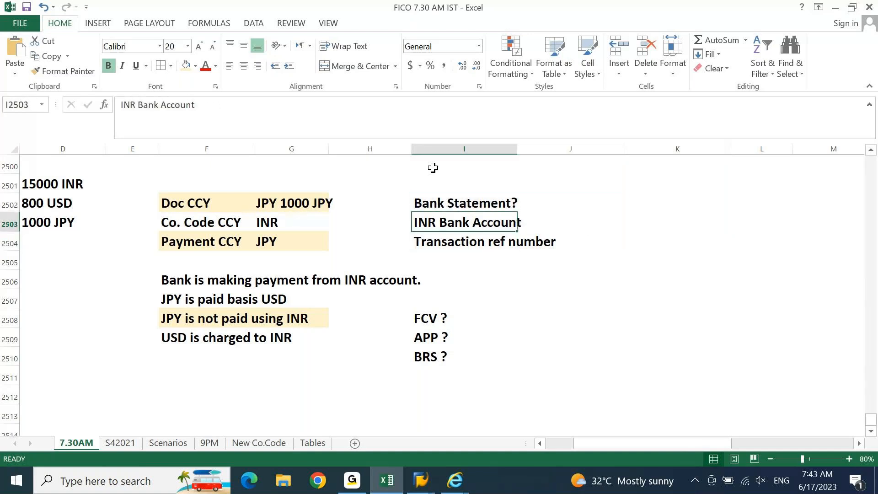
# Step: Extend the note to read 'INR Bank Account & USD Bank Account'
pyautogui.press('F2')
pyautogui.write('&')
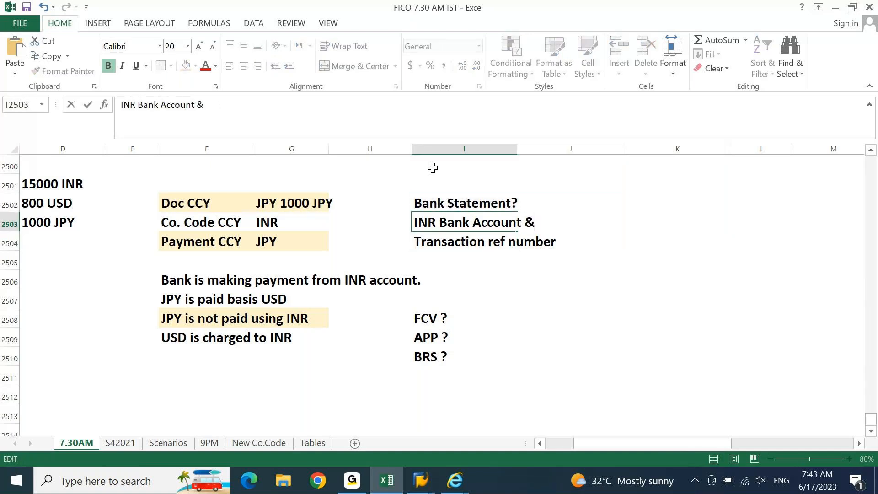
pyautogui.write(' USD Ban')
pyautogui.press('BackSpace')
pyautogui.write('nk Account')
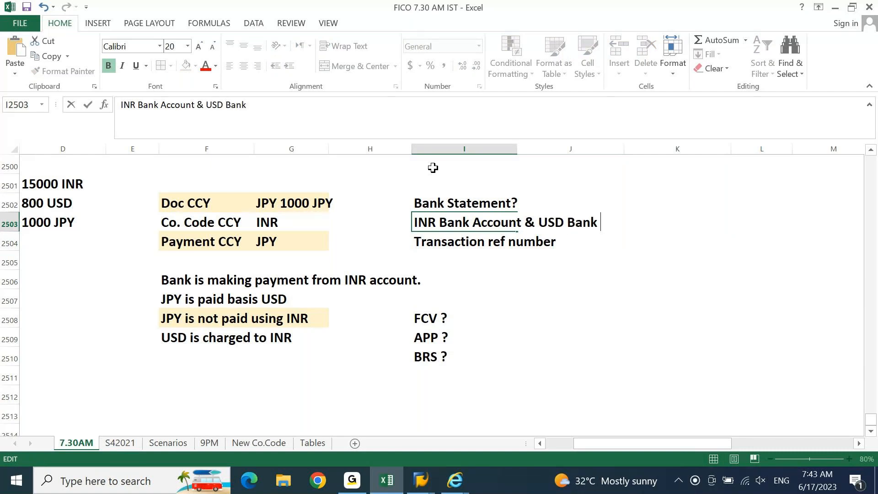
pyautogui.press('Return')
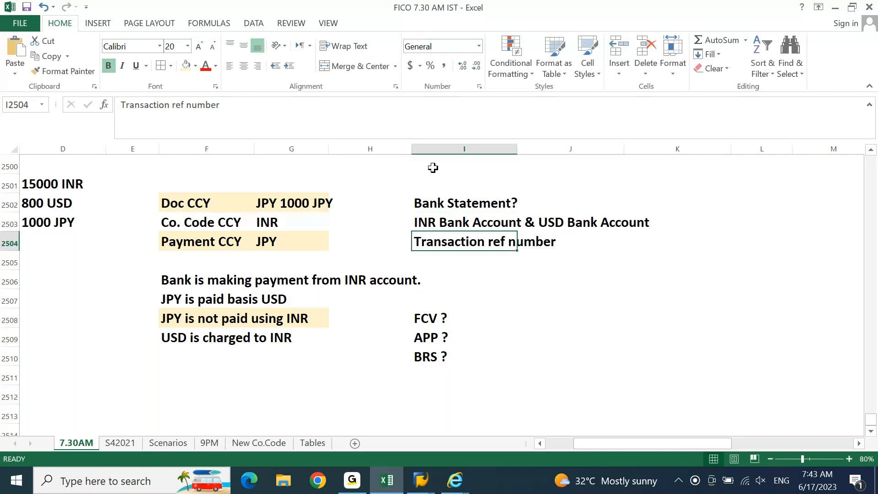
pyautogui.press('Up')
pyautogui.press('Up')
pyautogui.press('Right')
pyautogui.press('Right')
pyautogui.press('Left')
pyautogui.press('Left')
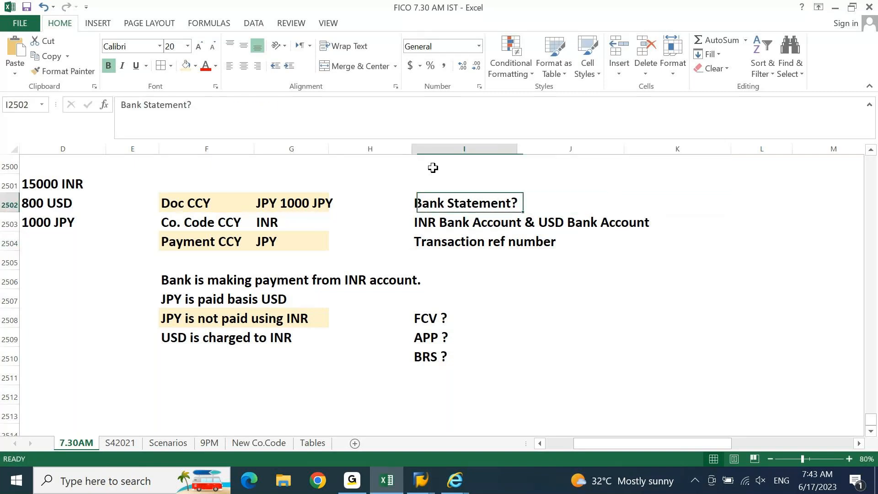
pyautogui.press('Down')
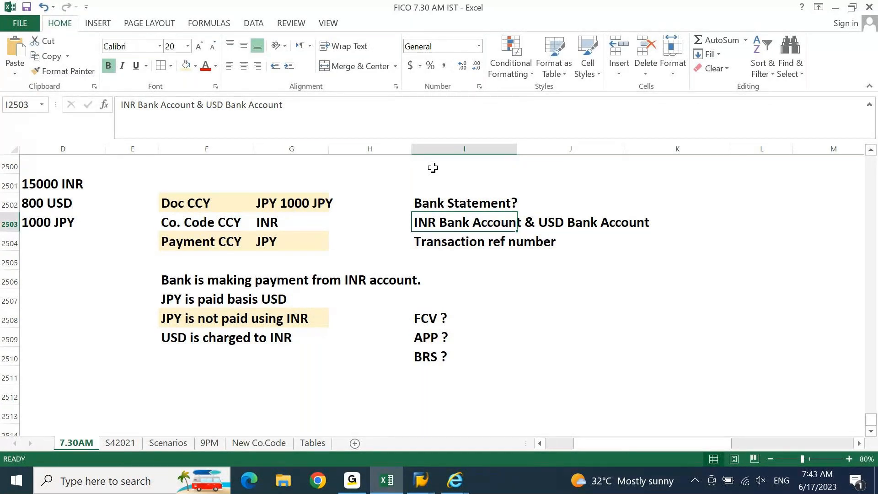
pyautogui.click(422, 481)
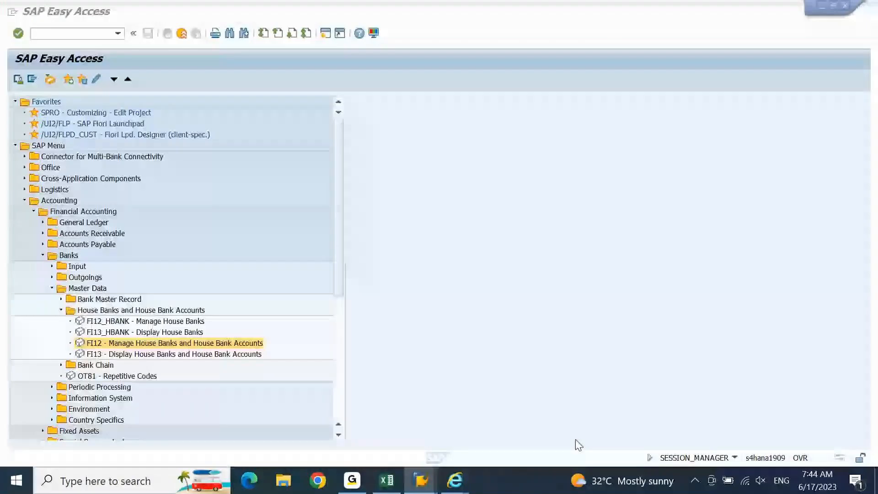
# Step: Run /nfbzp and go to the payment methods in company code table
pyautogui.click(55, 34)
pyautogui.write('/nfi')
pyautogui.write('bp')
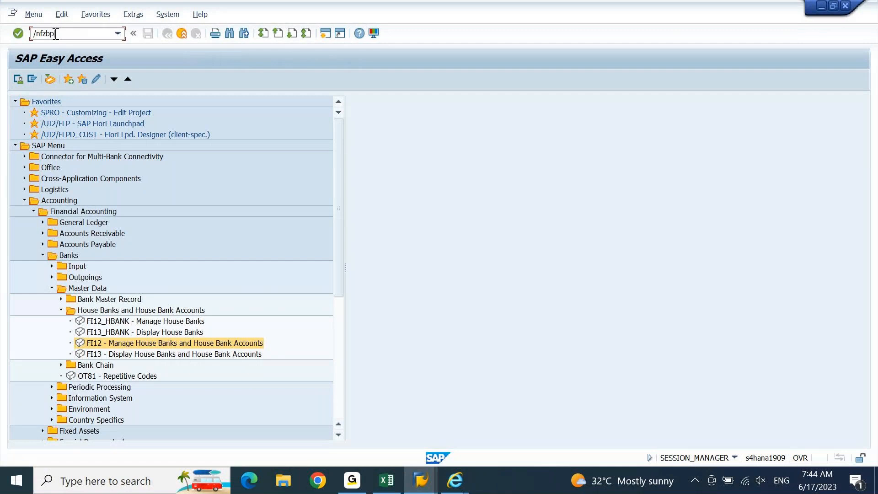
pyautogui.press('BackSpace')
pyautogui.press('BackSpace')
pyautogui.press('BackSpace')
pyautogui.write('bzo')
pyautogui.press('Return')
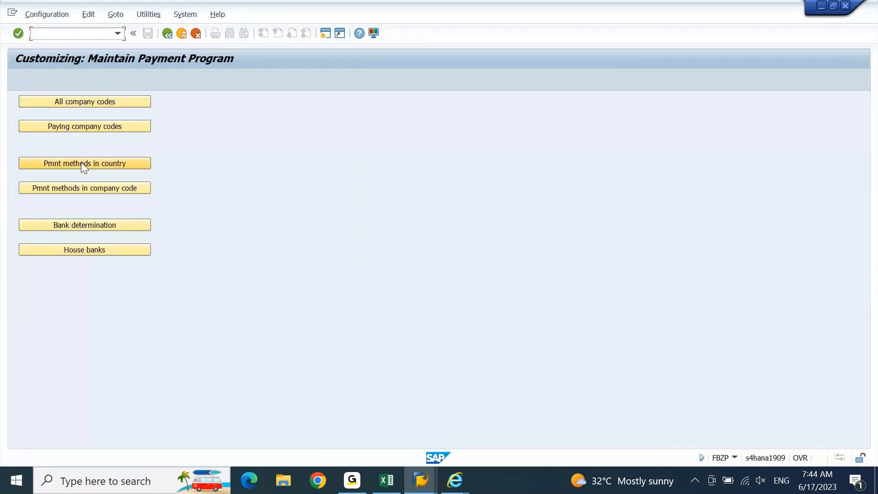
pyautogui.click(85, 188)
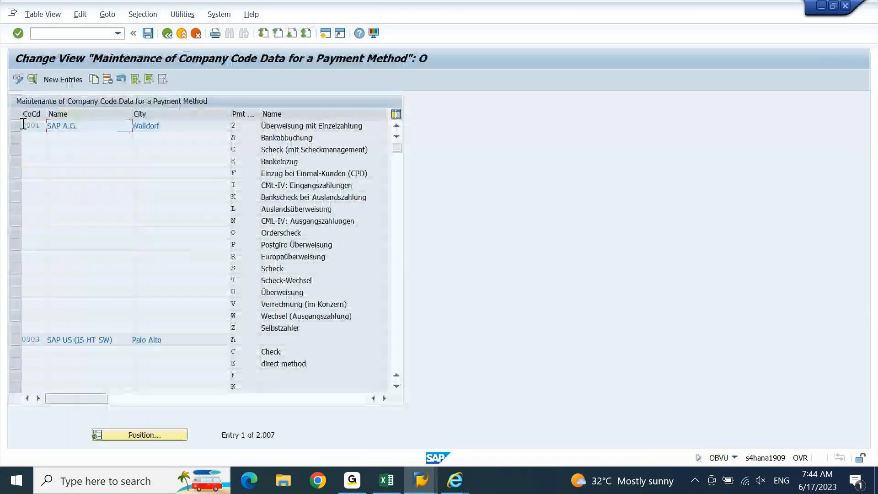
# Step: Leave company code payment methods and open India's 'payment method cheque srrh' under Pmnt methods in country
pyautogui.click(18, 125)
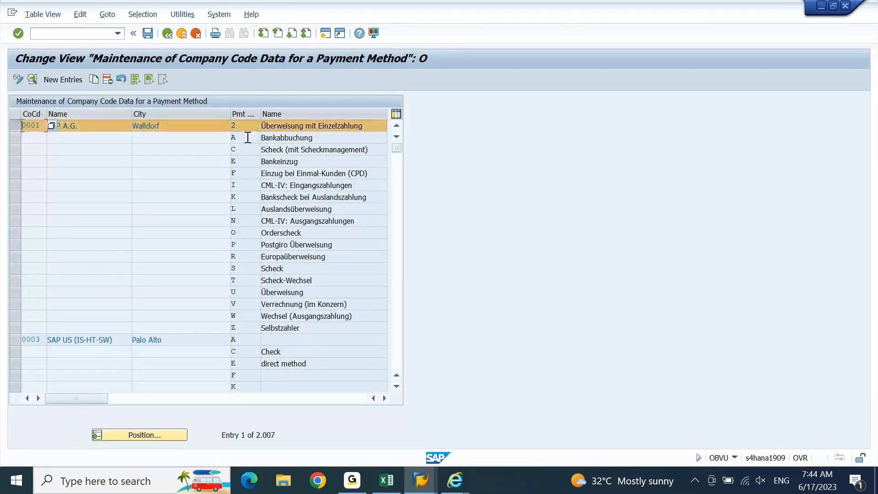
pyautogui.click(77, 81)
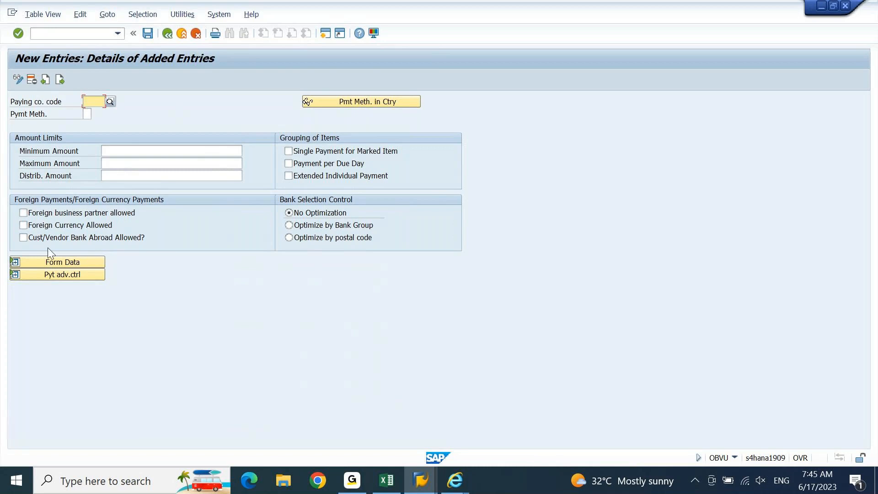
pyautogui.press('F3')
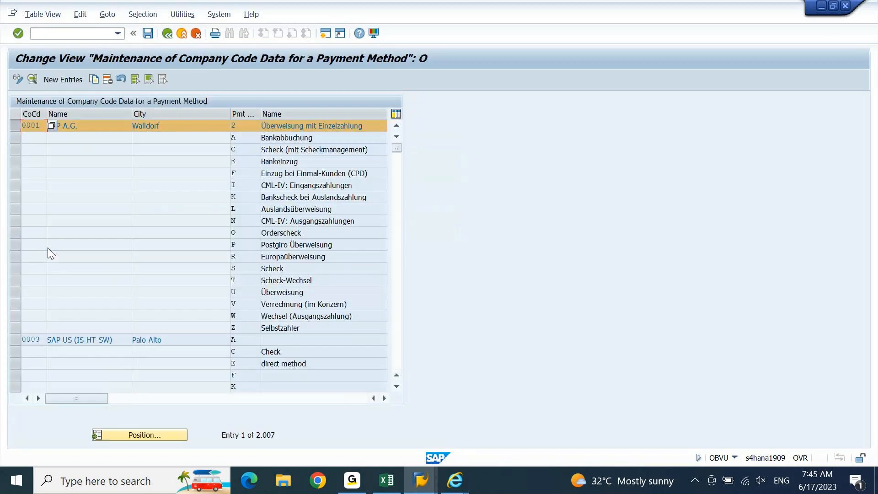
pyautogui.press('F3')
pyautogui.click(109, 165)
pyautogui.click(109, 166)
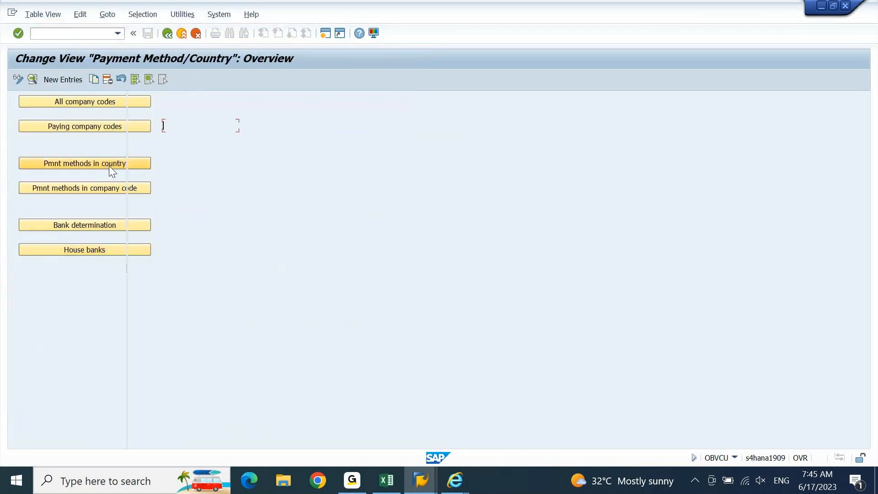
pyautogui.doubleClick(281, 138)
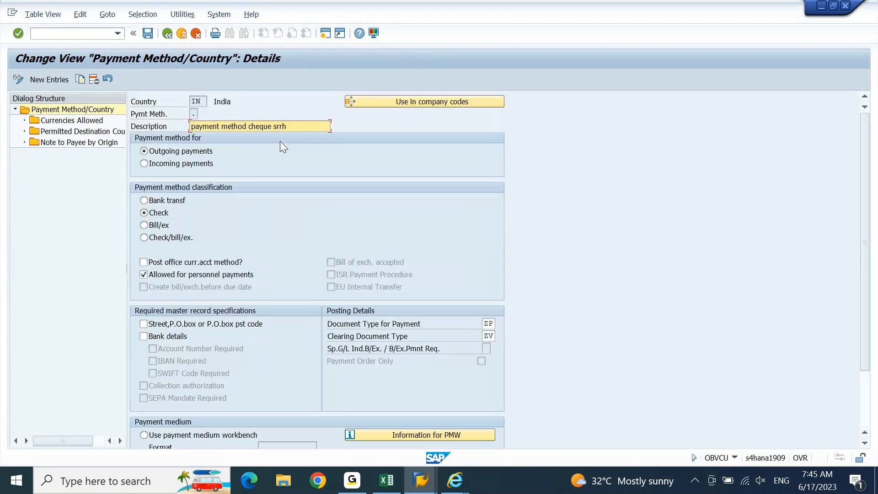
# Step: Delete INR from the cheque method's Currencies Allowed and return to the country's method list
pyautogui.doubleClick(73, 125)
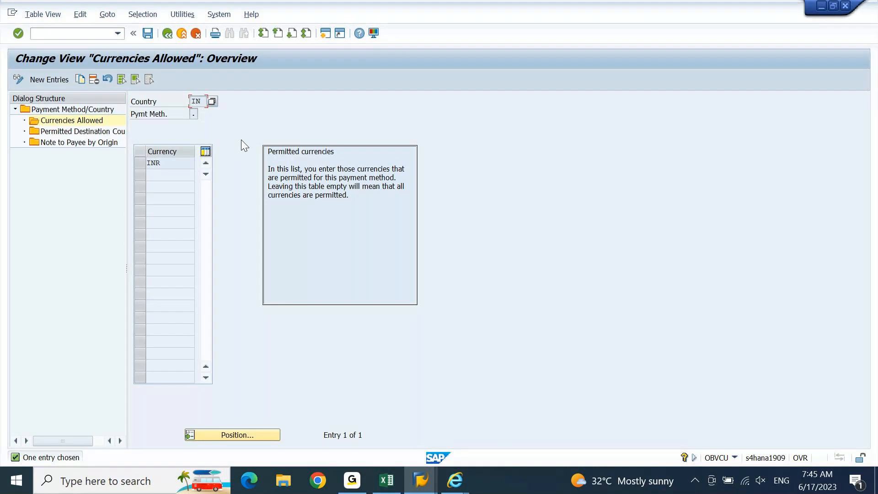
pyautogui.doubleClick(171, 163)
pyautogui.click(174, 166)
pyautogui.click(195, 113)
pyautogui.click(136, 164)
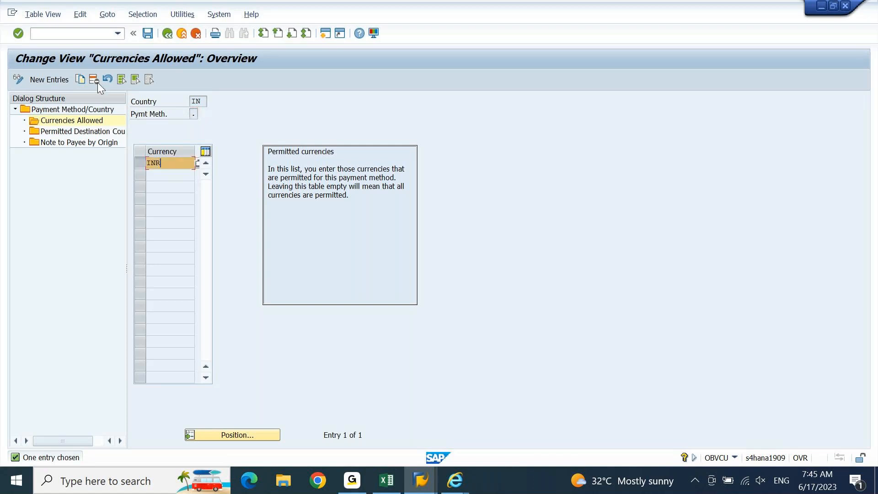
pyautogui.click(97, 83)
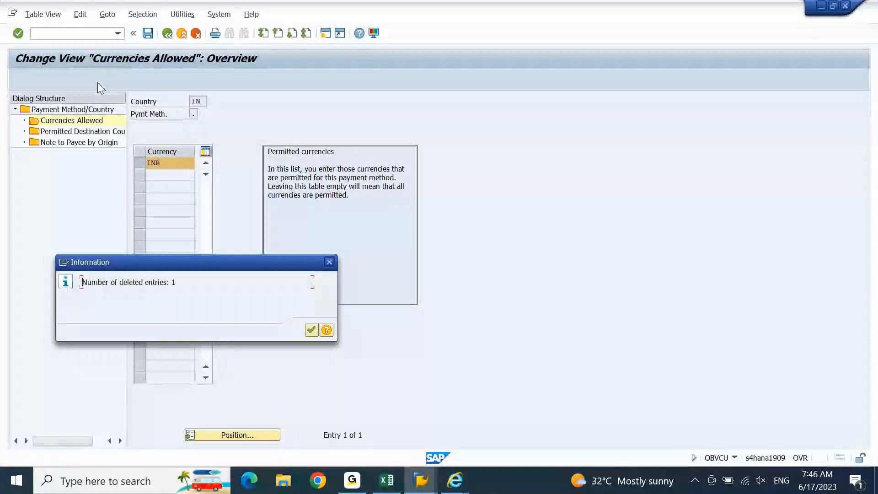
pyautogui.press('Return')
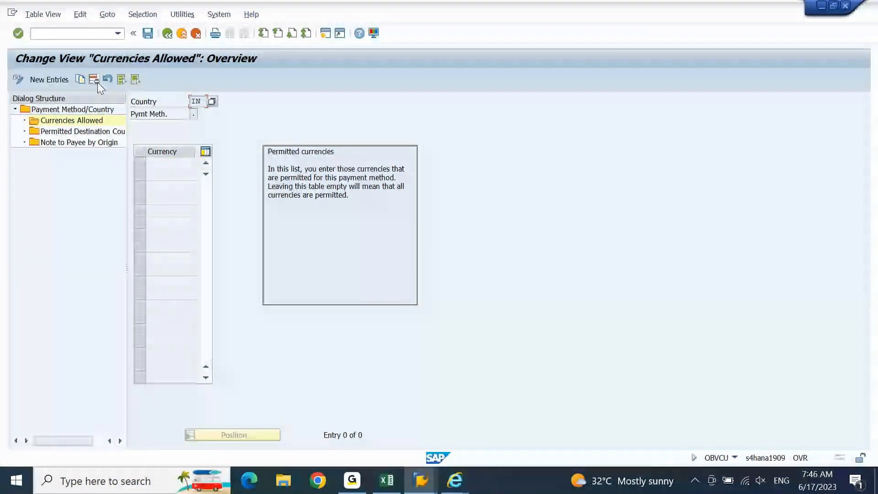
pyautogui.click(167, 36)
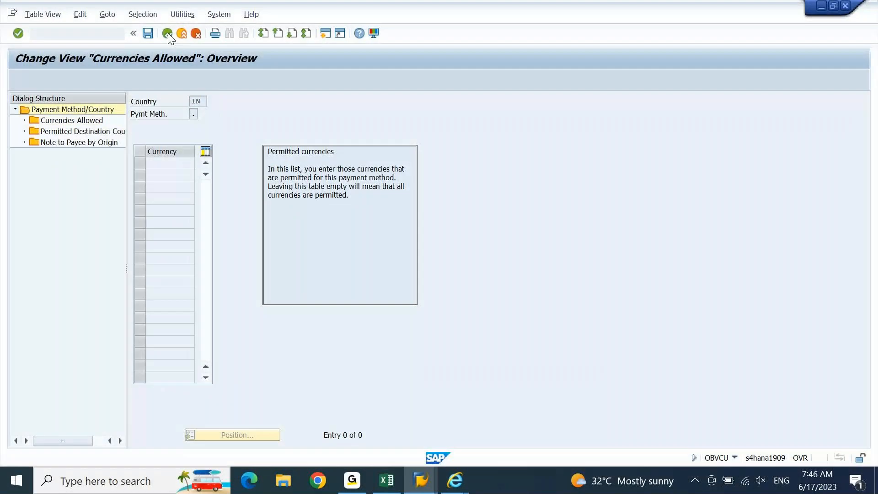
pyautogui.click(168, 34)
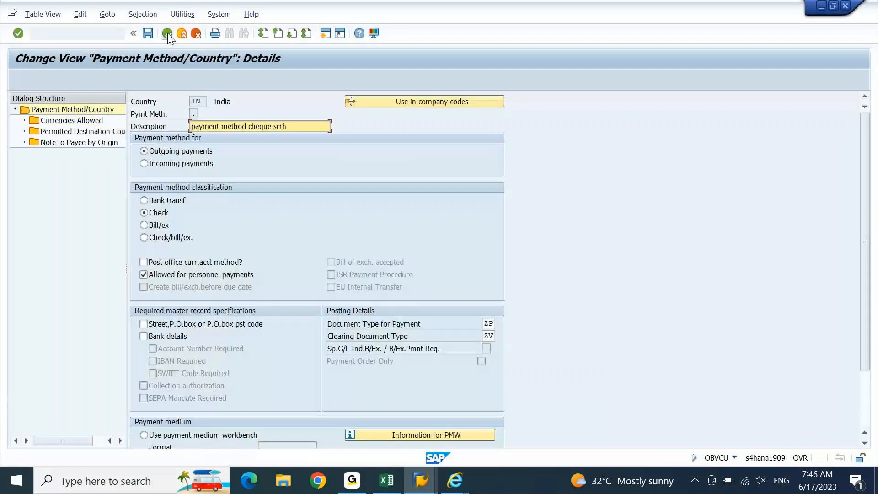
pyautogui.click(168, 34)
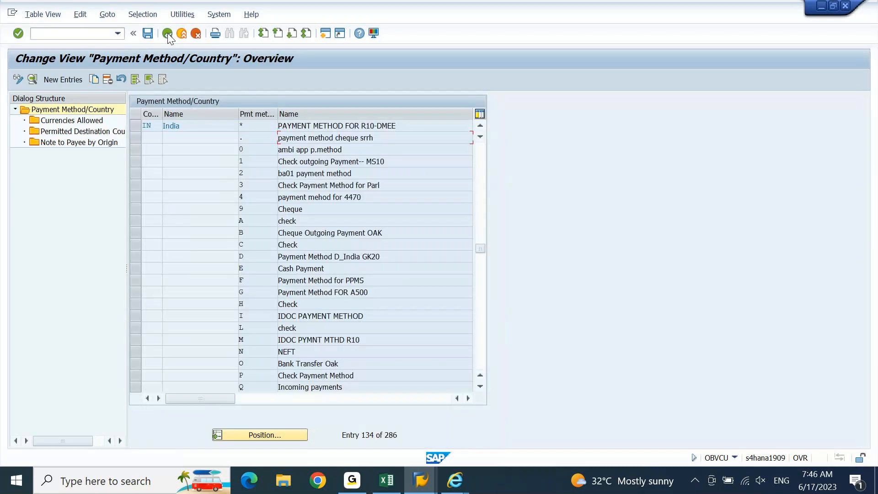
# Step: Discard the unsaved currency change and open Bank determination's ranking order for company code 0003
pyautogui.click(167, 33)
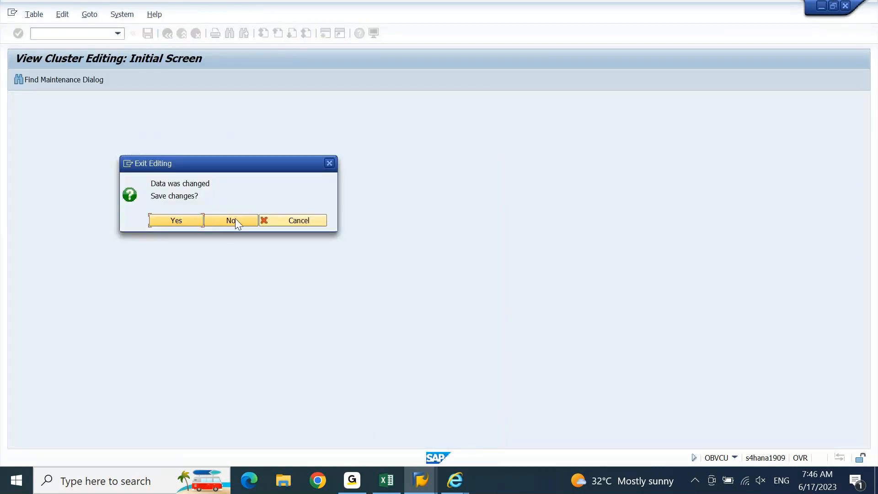
pyautogui.click(235, 219)
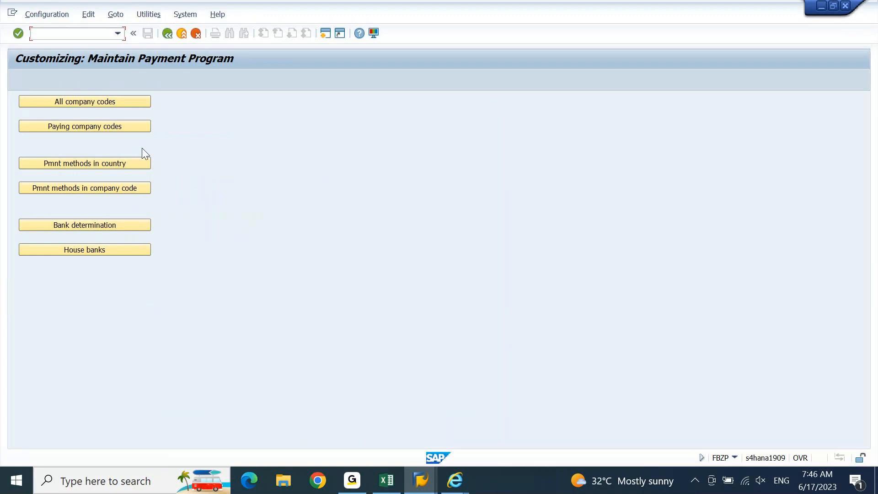
pyautogui.click(127, 224)
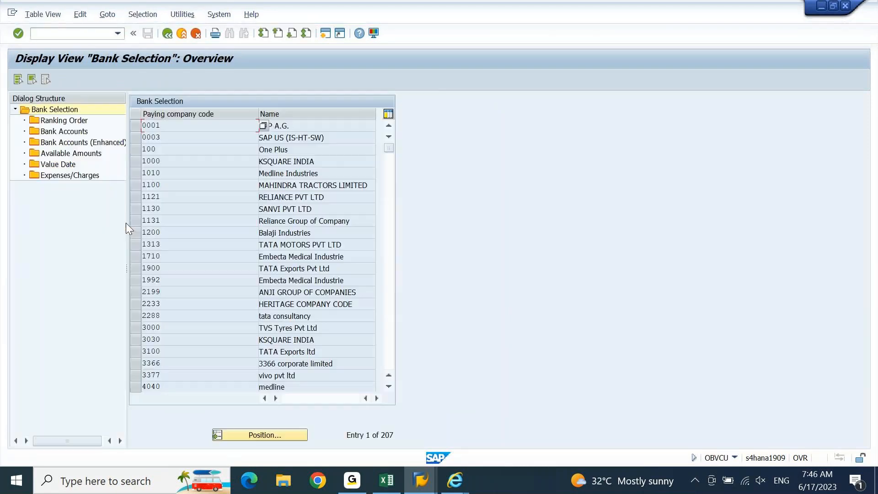
pyautogui.click(140, 139)
pyautogui.doubleClick(68, 123)
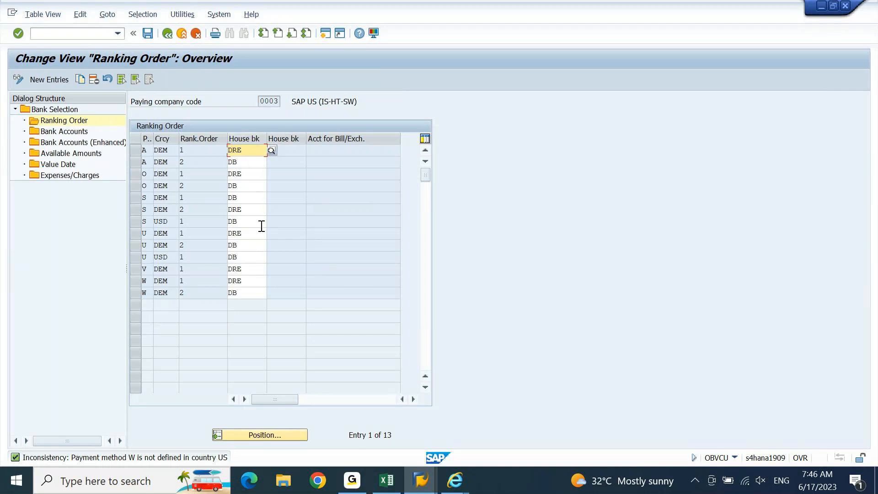
# Step: Inspect the ranking order entries, selecting the S USD 1 and A DEM 1 rows
pyautogui.moveTo(178, 139); pyautogui.dragTo(184, 138)
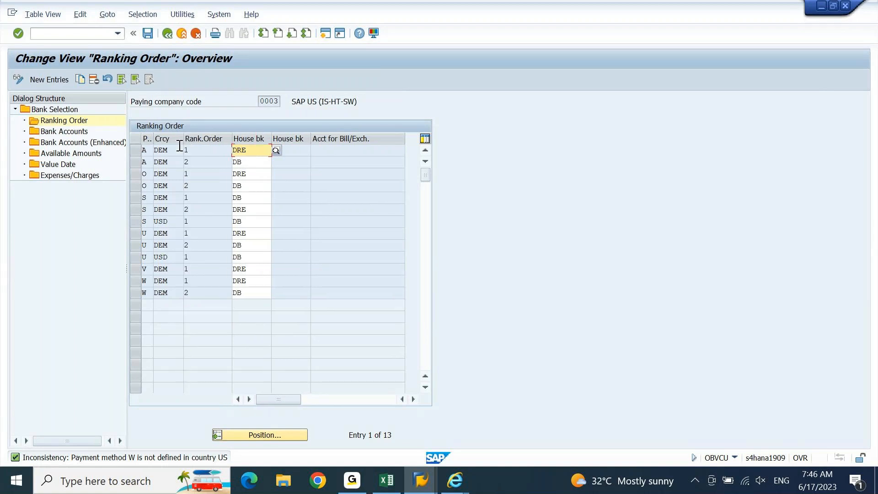
pyautogui.moveTo(169, 216); pyautogui.dragTo(142, 221)
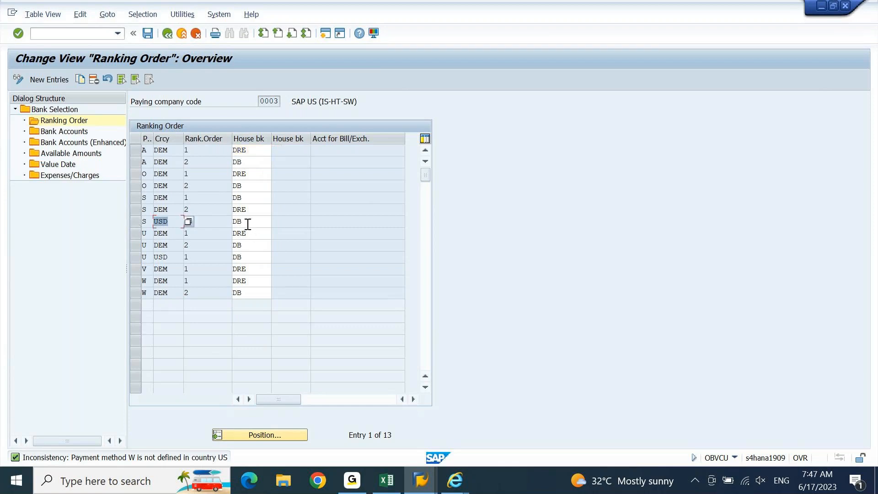
pyautogui.moveTo(247, 224); pyautogui.dragTo(231, 227)
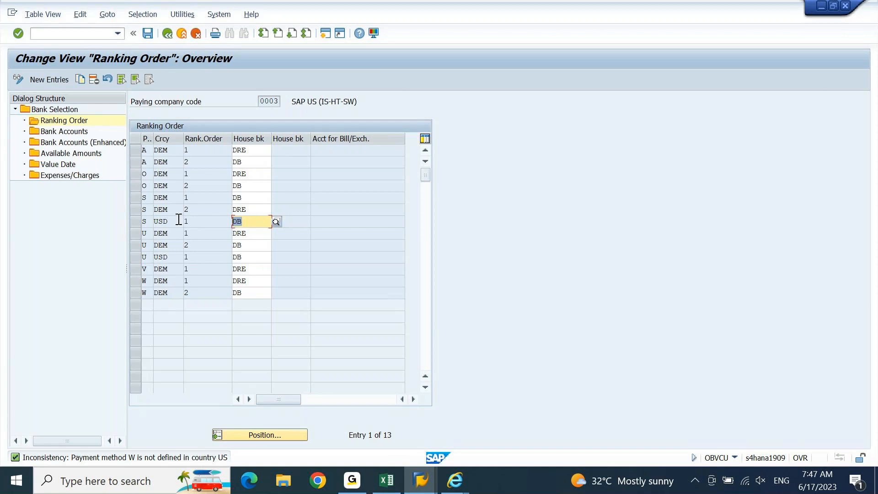
pyautogui.click(136, 226)
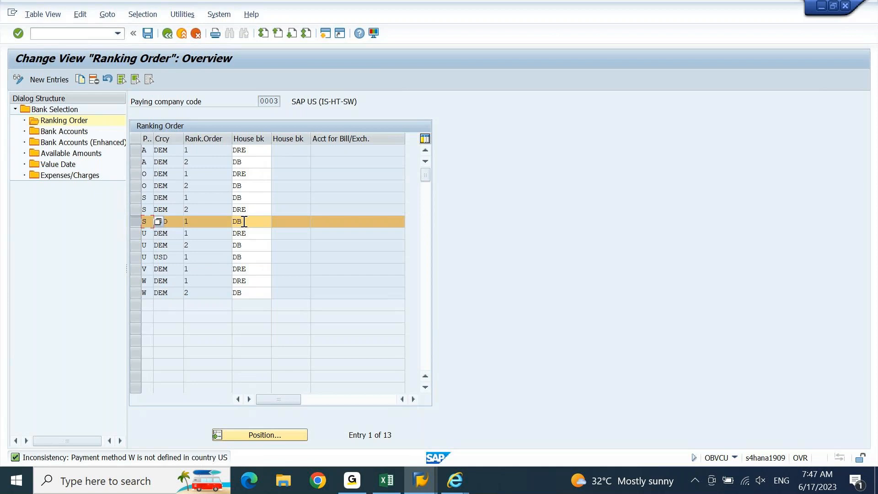
pyautogui.click(135, 163)
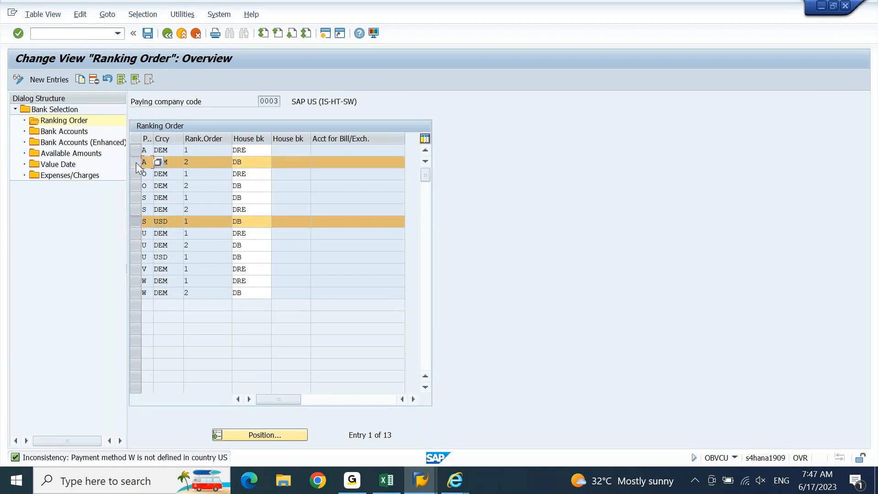
pyautogui.click(136, 163)
pyautogui.click(136, 153)
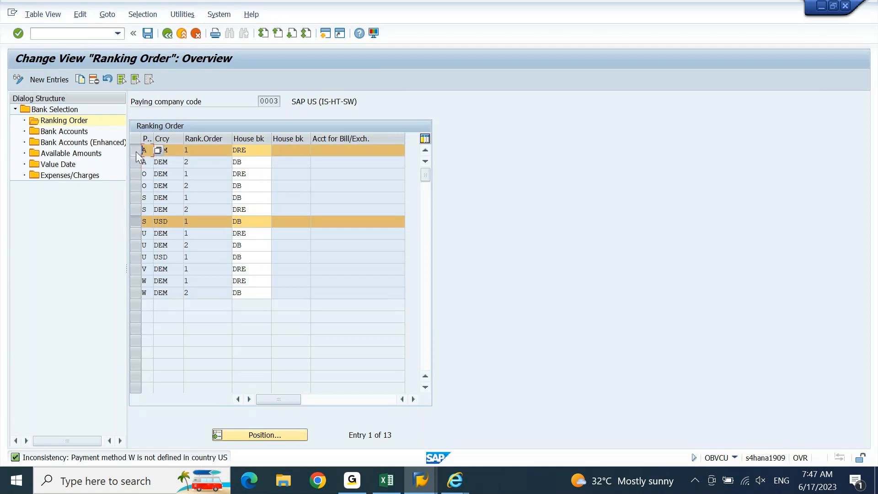
pyautogui.click(298, 150)
# Step: Review the Excel scenario notes, then return to SAP and start F-53 with /nf-53
pyautogui.click(387, 480)
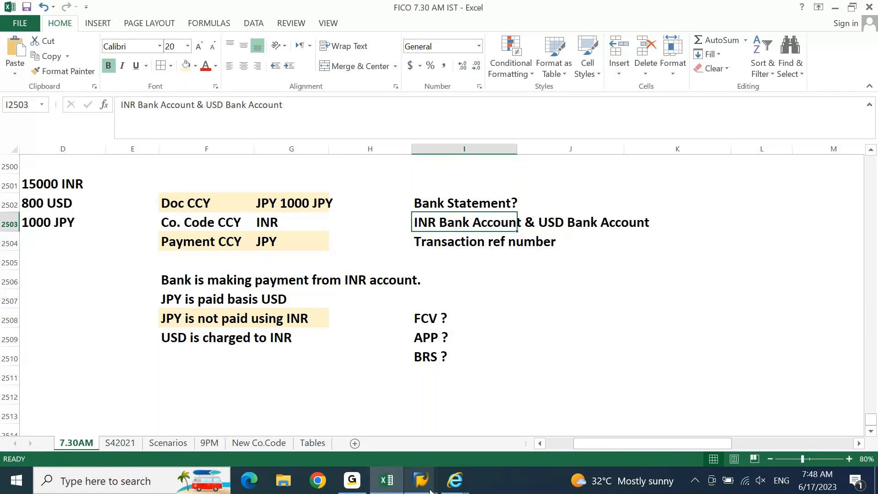
pyautogui.moveTo(421, 480)
pyautogui.click(602, 409)
pyautogui.click(94, 33)
pyautogui.write('/nf-53')
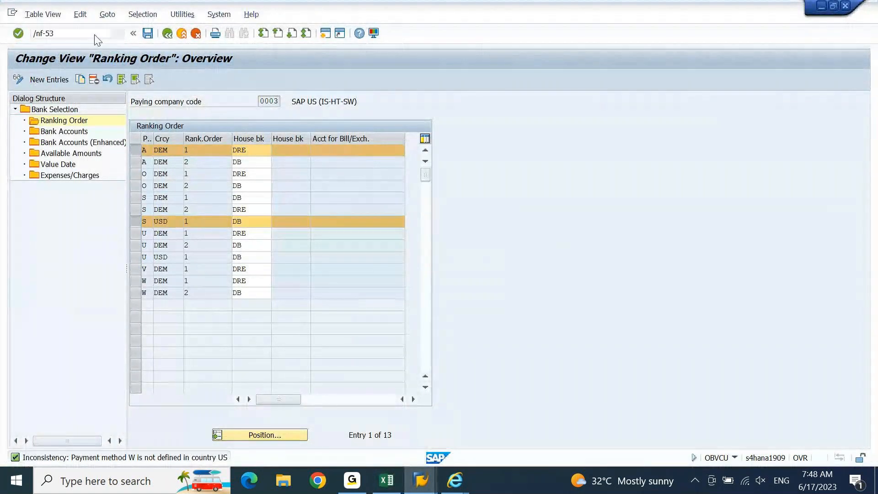
pyautogui.press('Return')
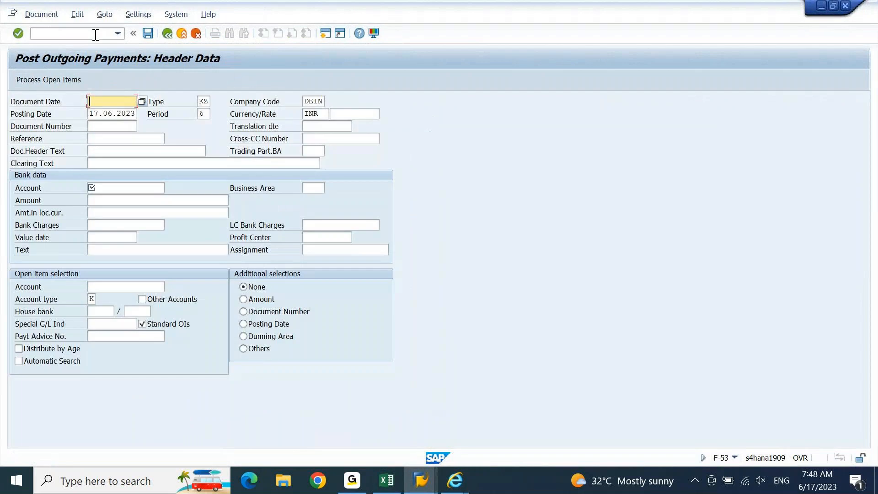
# Step: Change the F-53 header currency from INR to USD
pyautogui.click(320, 114)
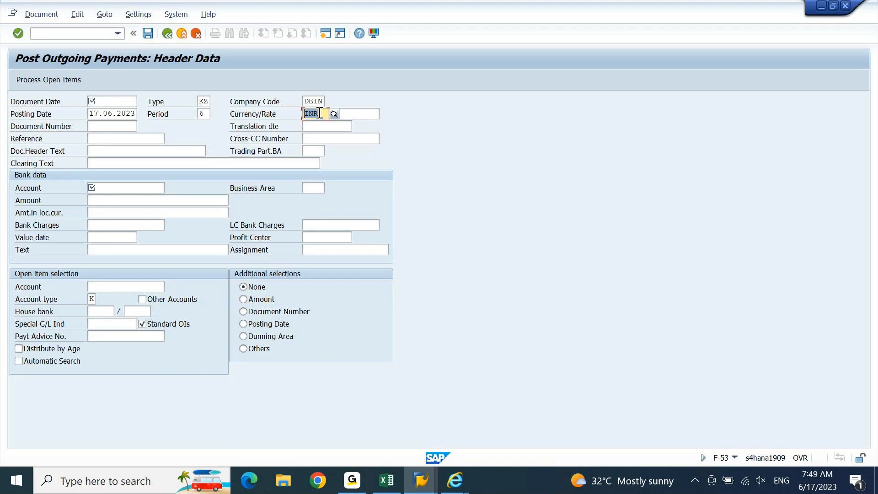
pyautogui.write('jpy')
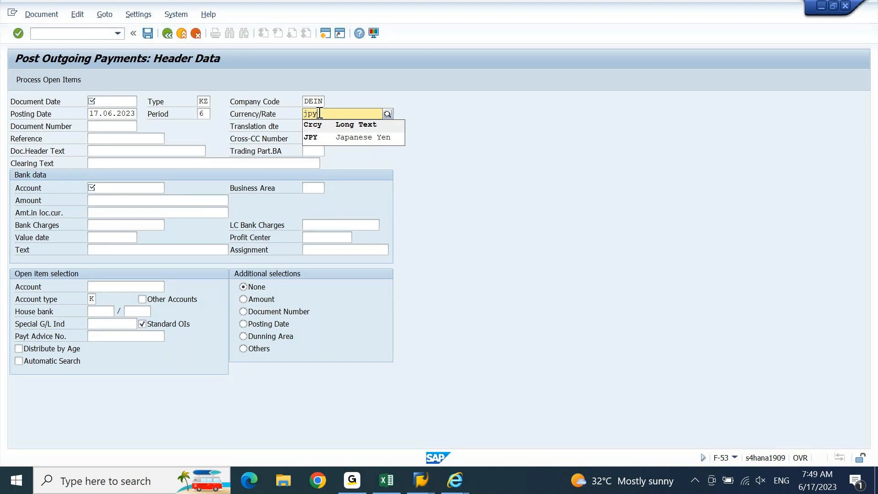
pyautogui.press('BackSpace')
pyautogui.press('BackSpace')
pyautogui.press('BackSpace')
pyautogui.write('usd')
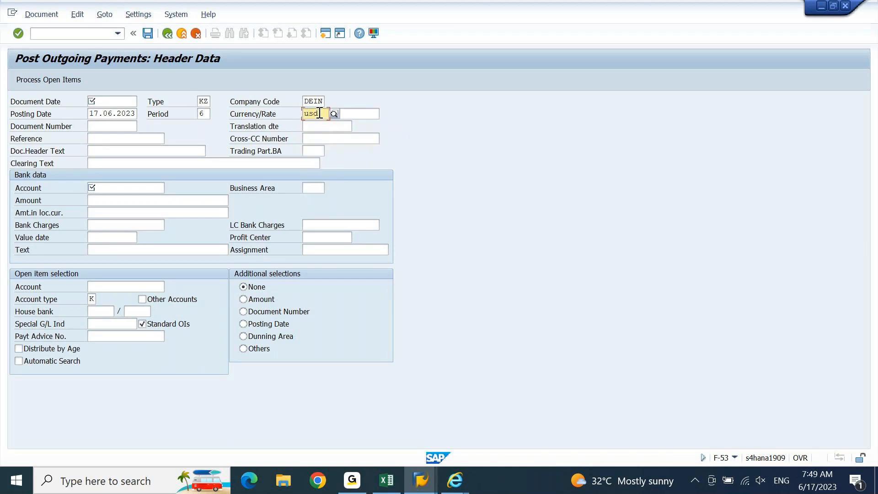
pyautogui.press('Tab')
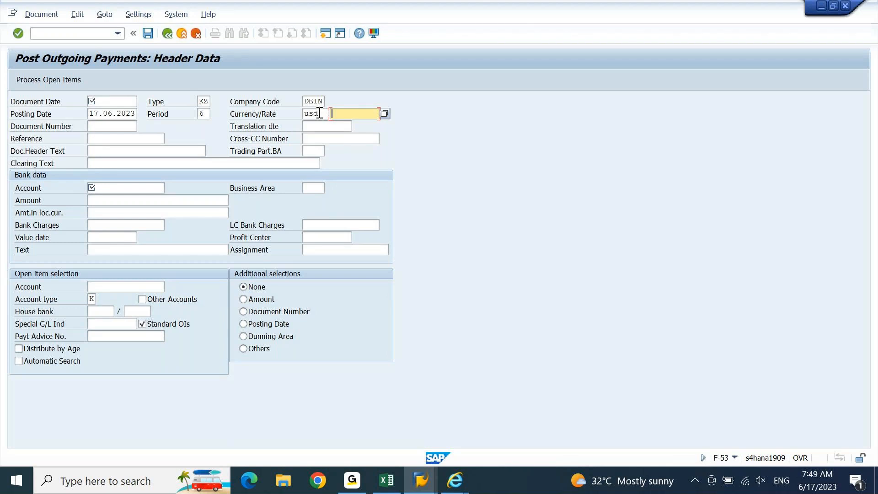
pyautogui.click(320, 114)
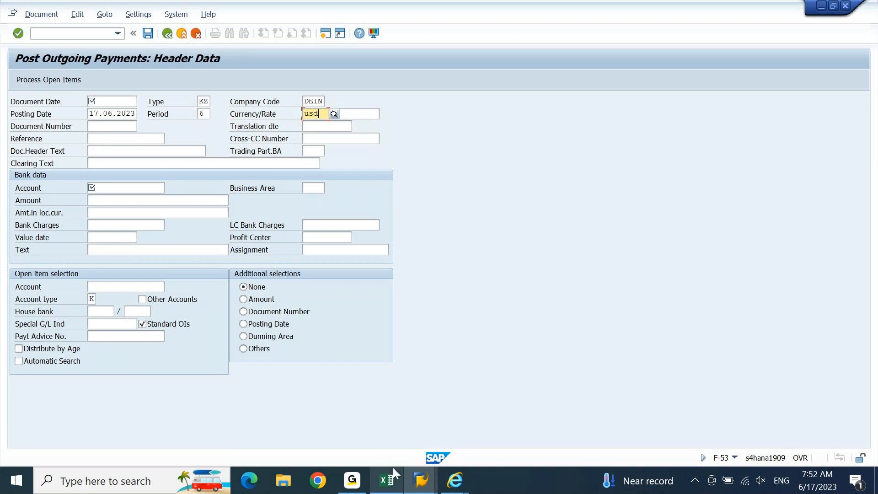
pyautogui.click(356, 479)
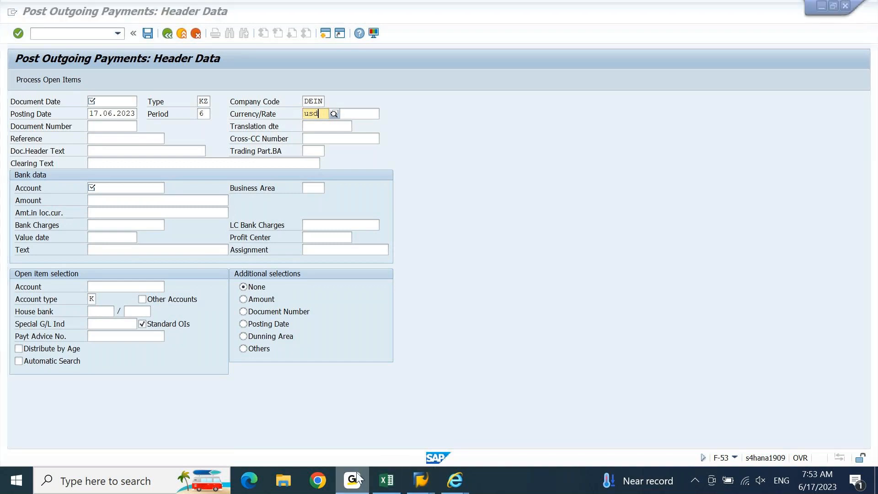